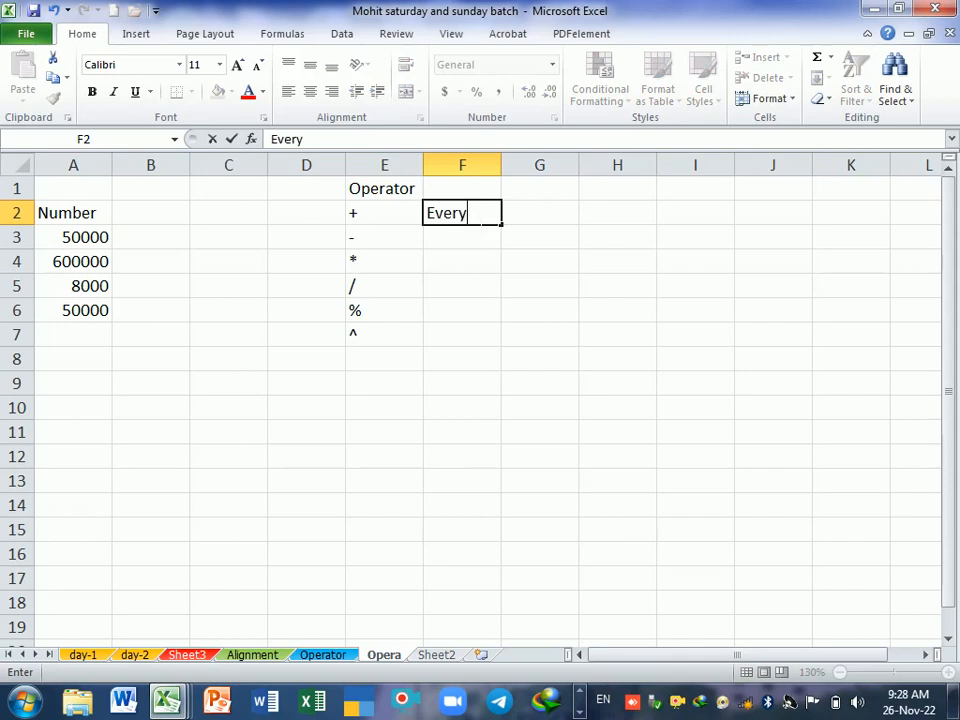
Step: Complete the note in cell F2 as "Every functin and formulas started with must be ( = )"
type("functin and ro")
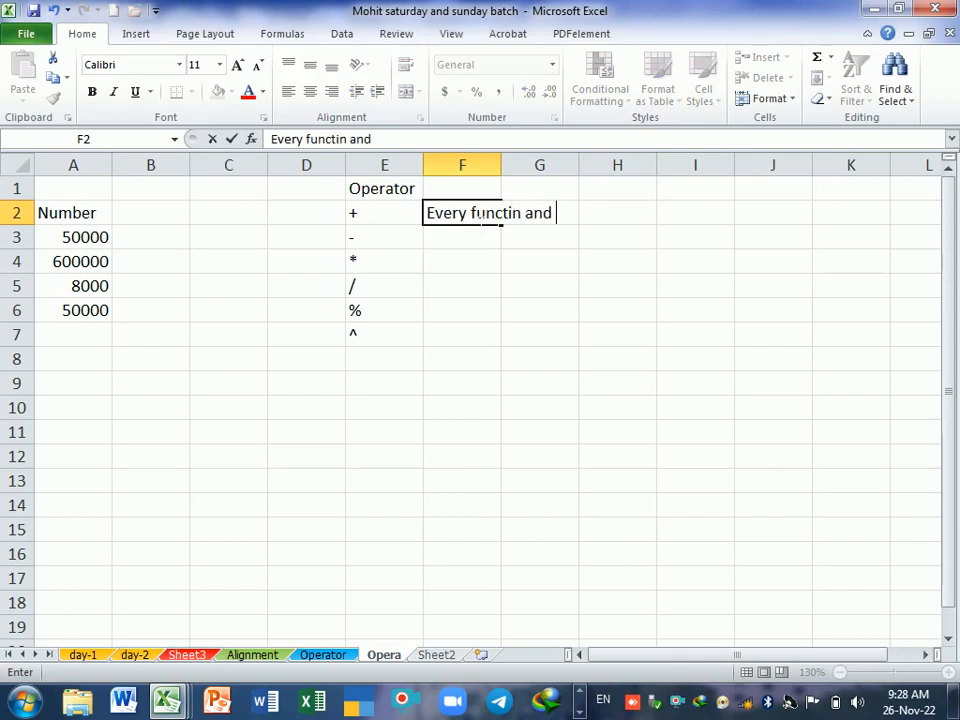
key("BackSpace")
key("BackSpace")
type("fer")
key("BackSpace")
key("BackSpace")
type("ormula")
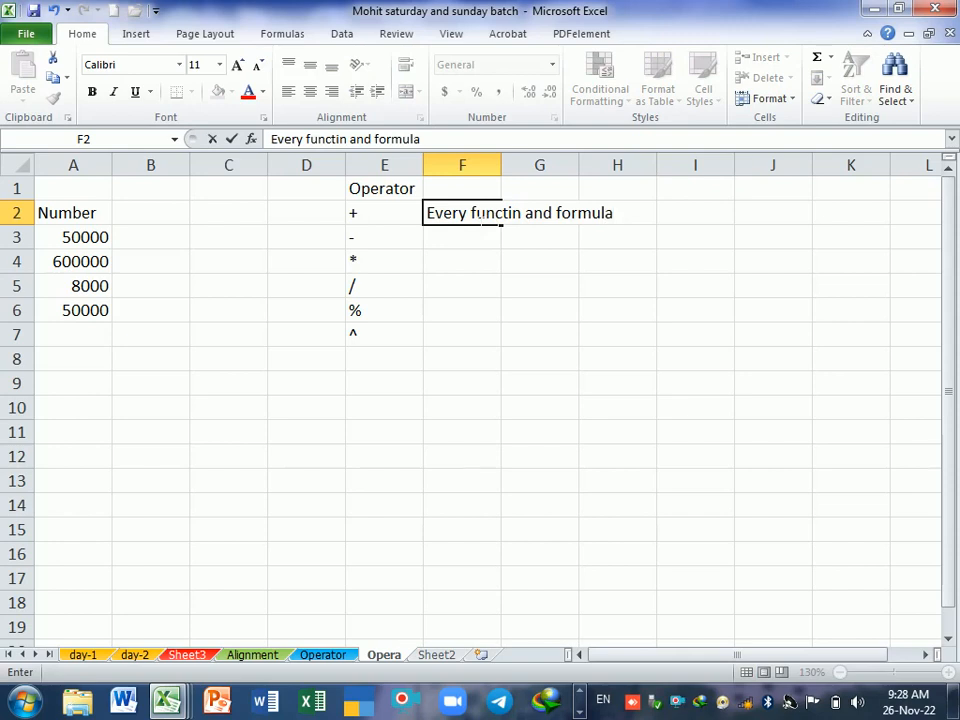
type("s start")
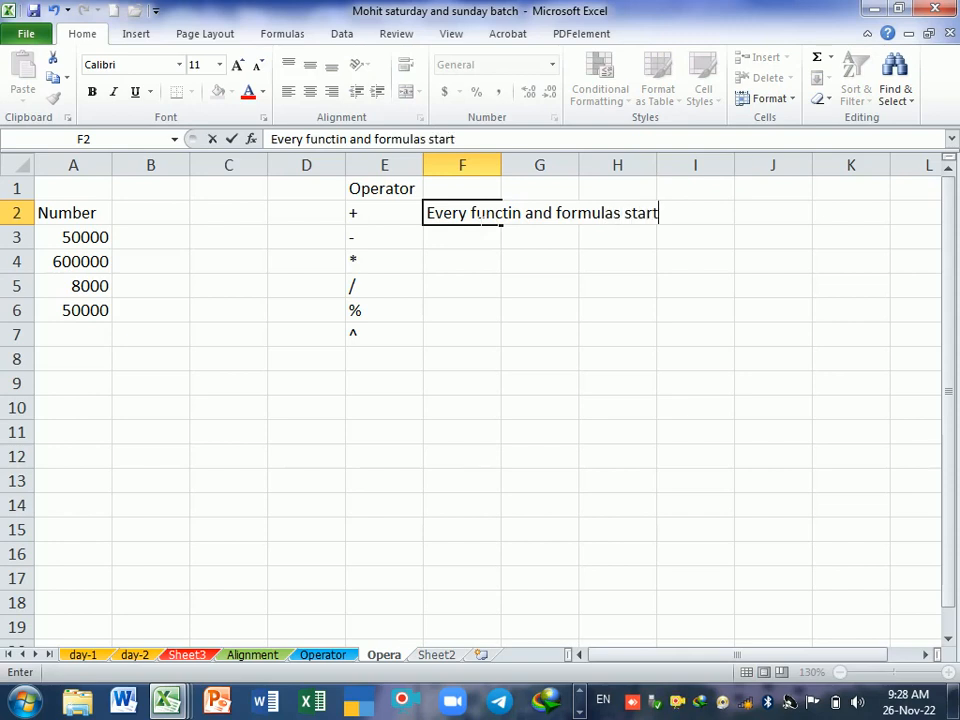
type("ed with")
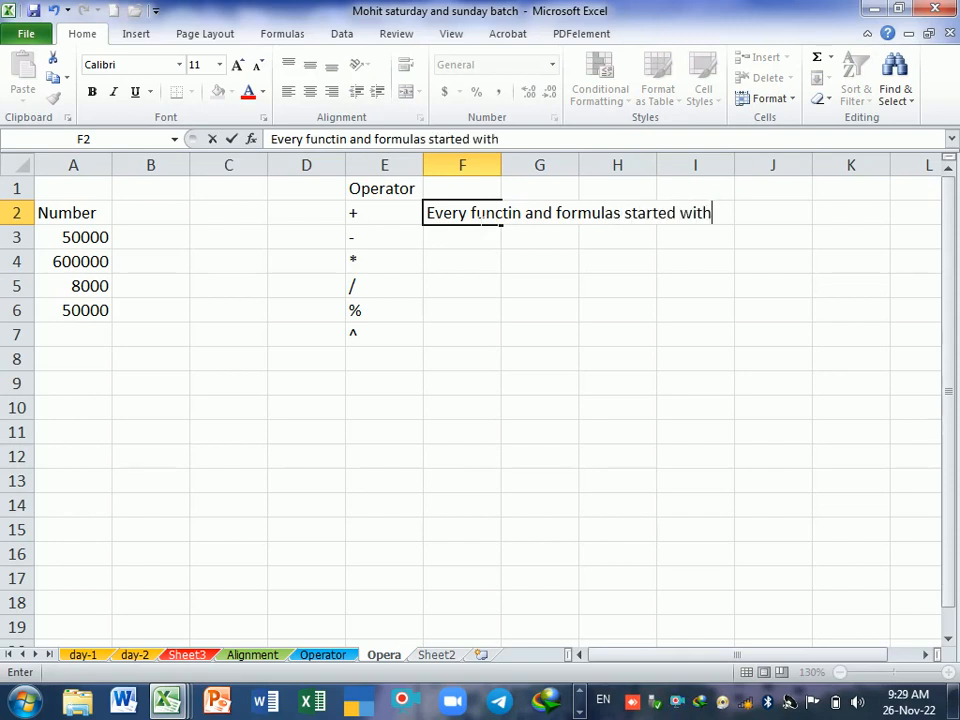
type(" must ")
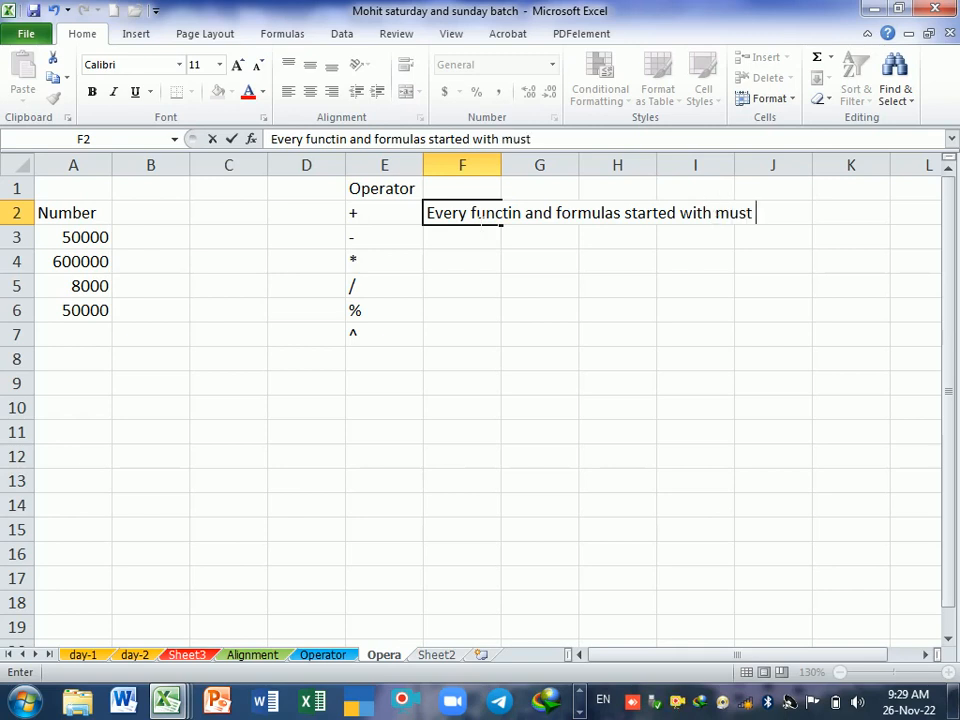
type("be ( ")
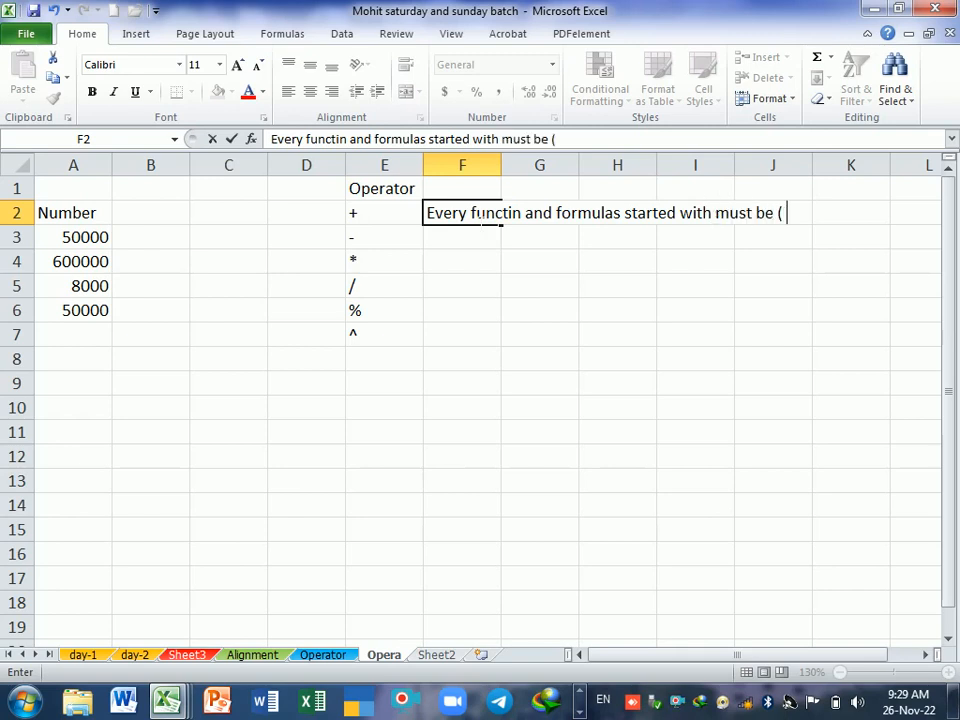
type("=)")
key("BackSpace")
type("+")
key("BackSpace")
type(")")
key("Return")
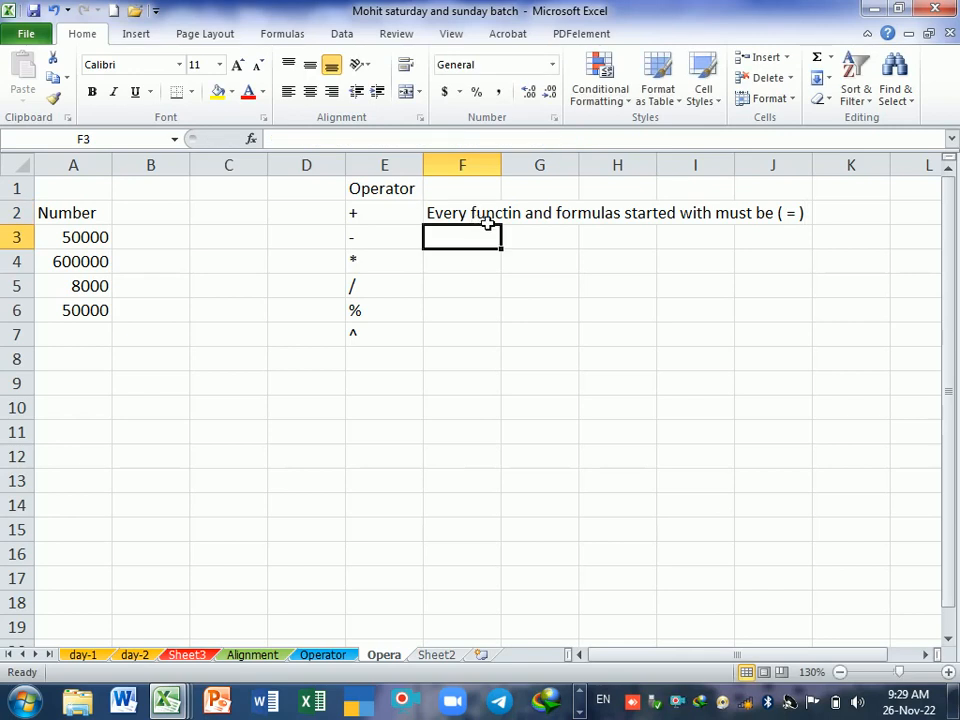
Step: Make the note in cell F2 bold and correct the misspelled word "functin" to "function"
left_click(485, 216)
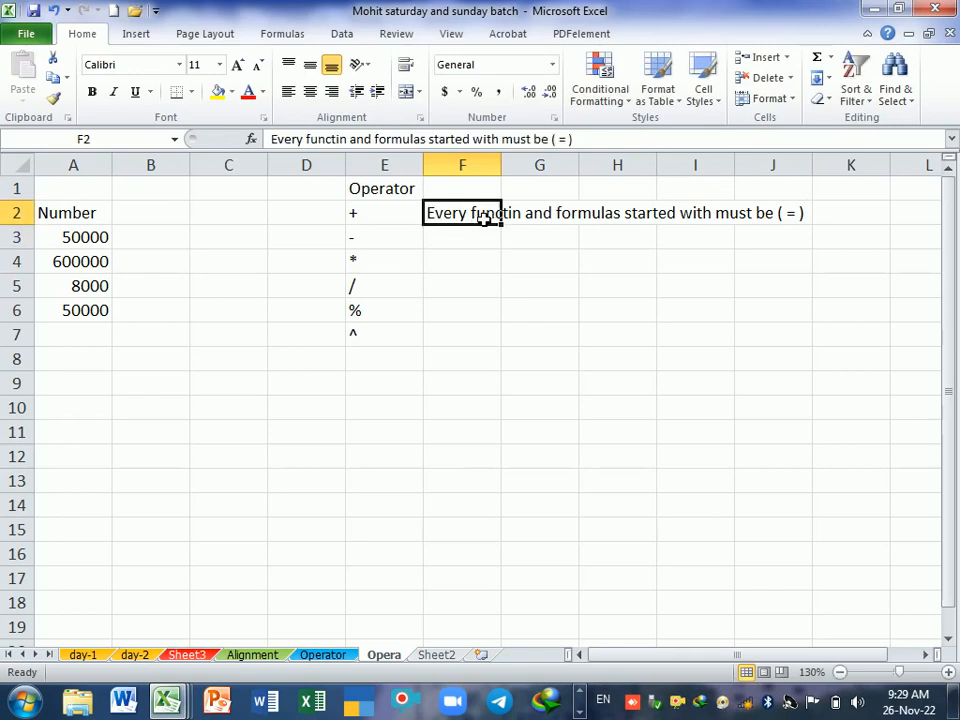
left_click(94, 92)
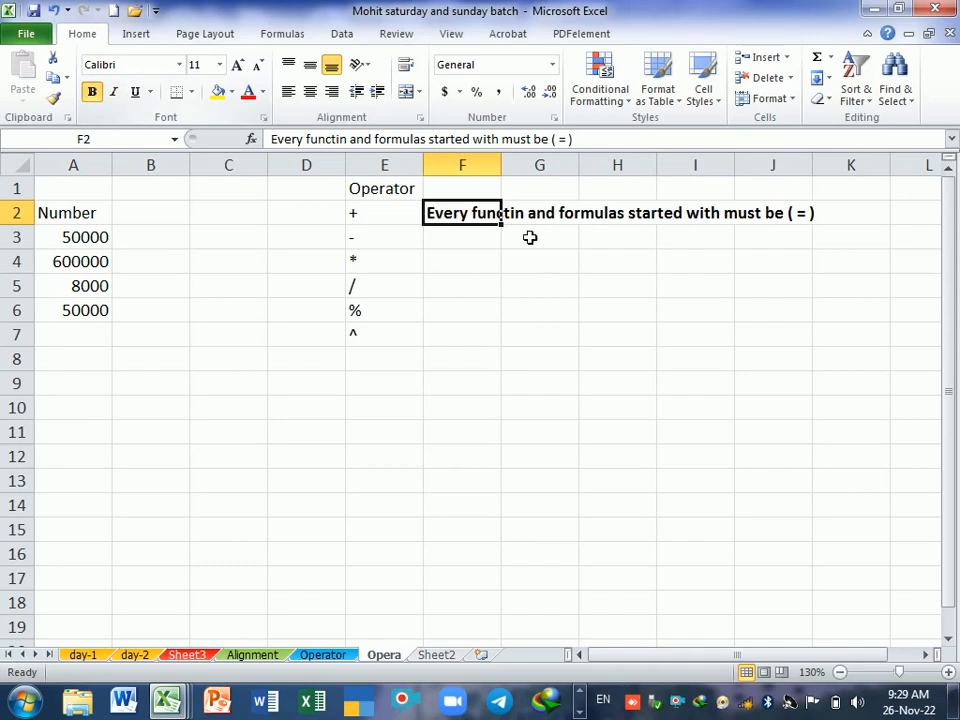
left_click(536, 259)
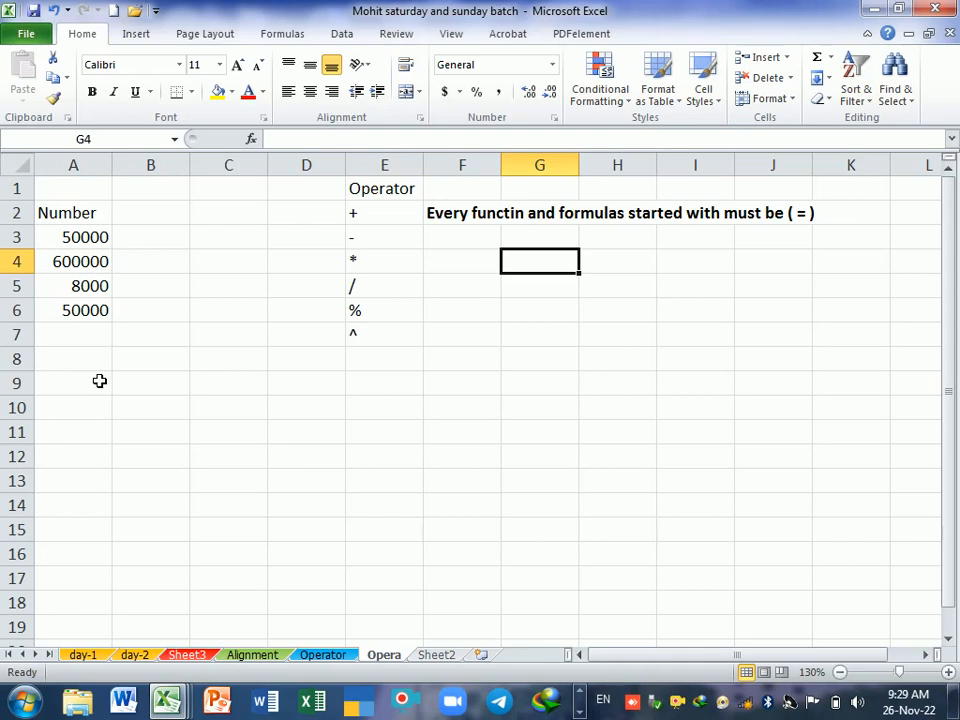
double_click(496, 221)
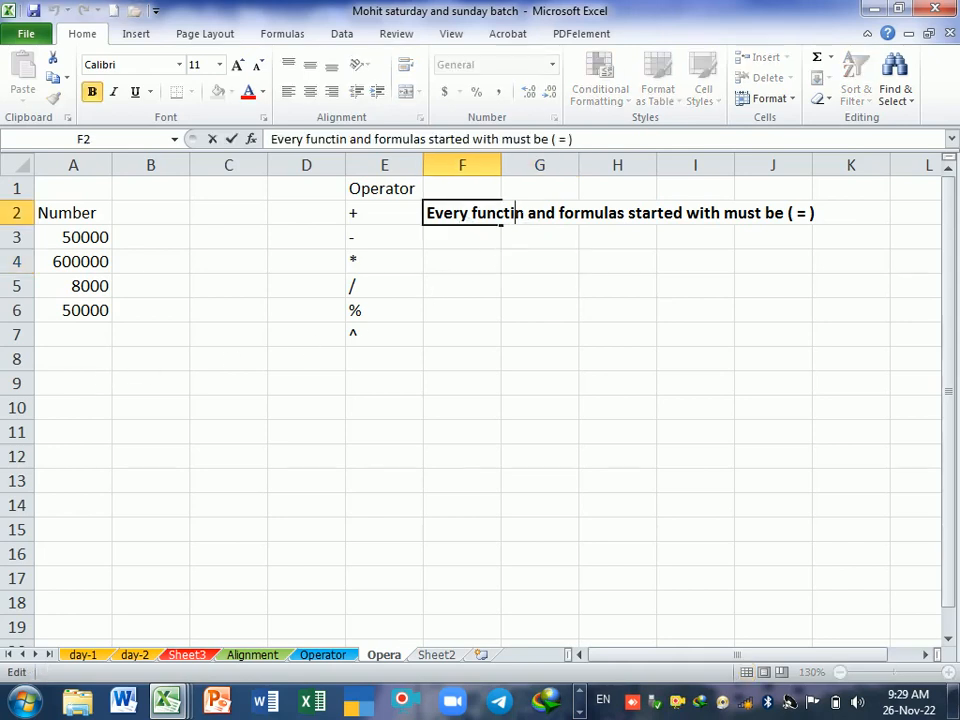
type("o")
key("Return")
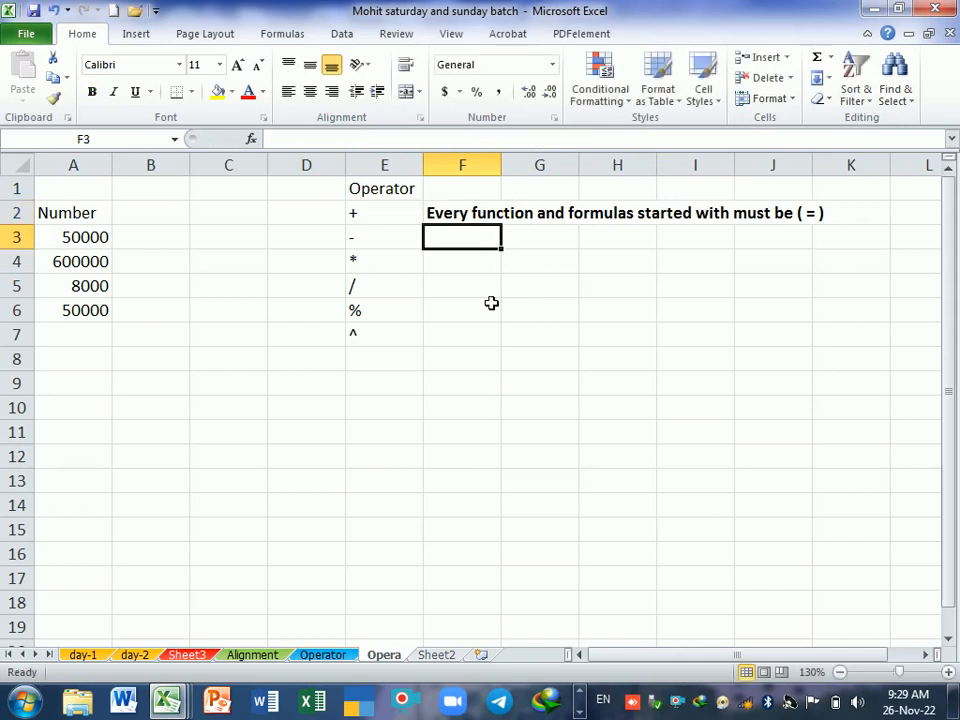
Step: Begin a formula in cell A9 with an equals sign
left_click(108, 383)
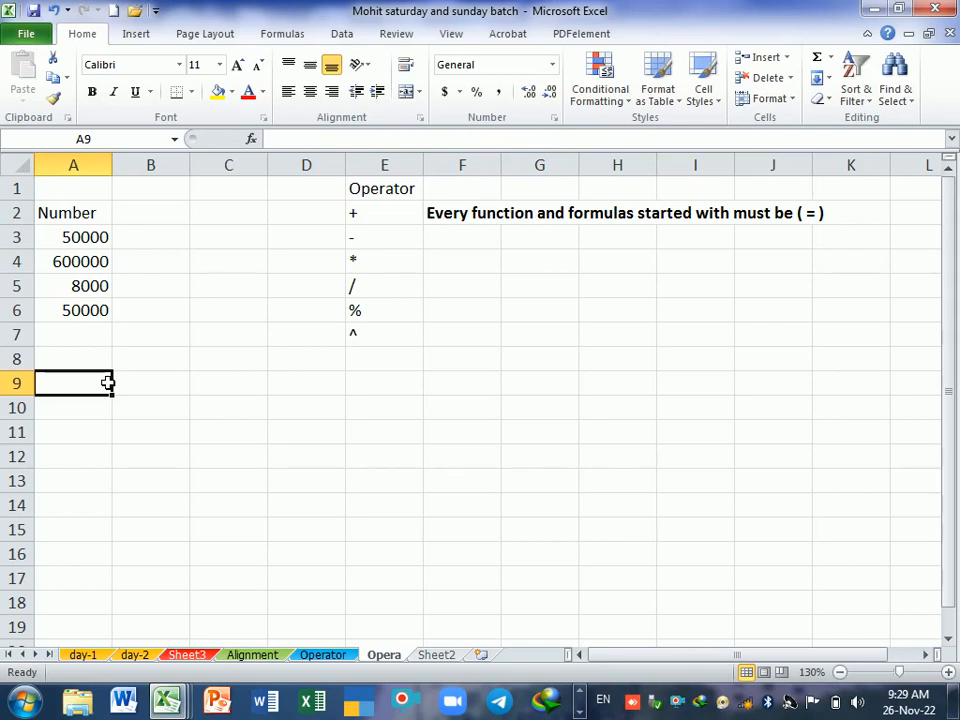
type("=")
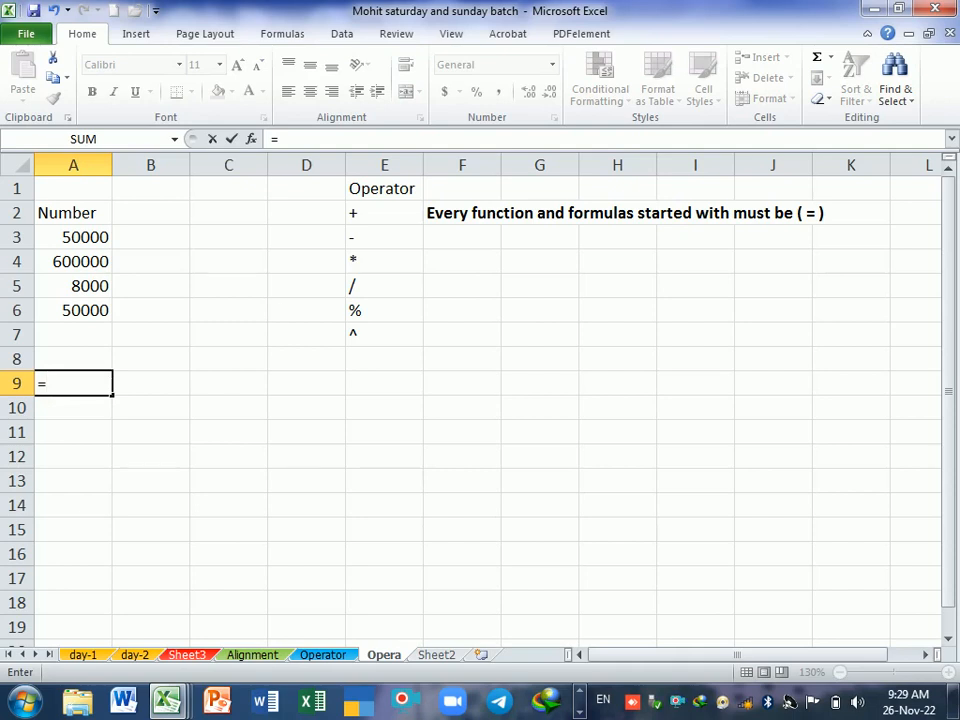
Step: Examine which commands are available while a formula is being entered, including the Math & Trig functions
left_click(130, 38)
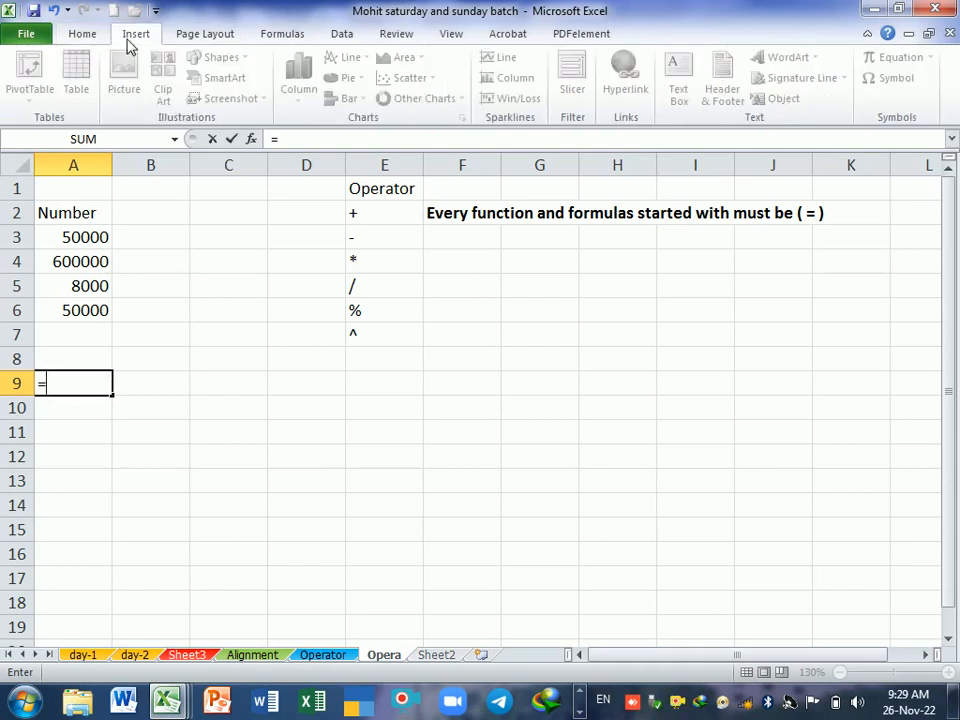
left_click(232, 38)
left_click(322, 40)
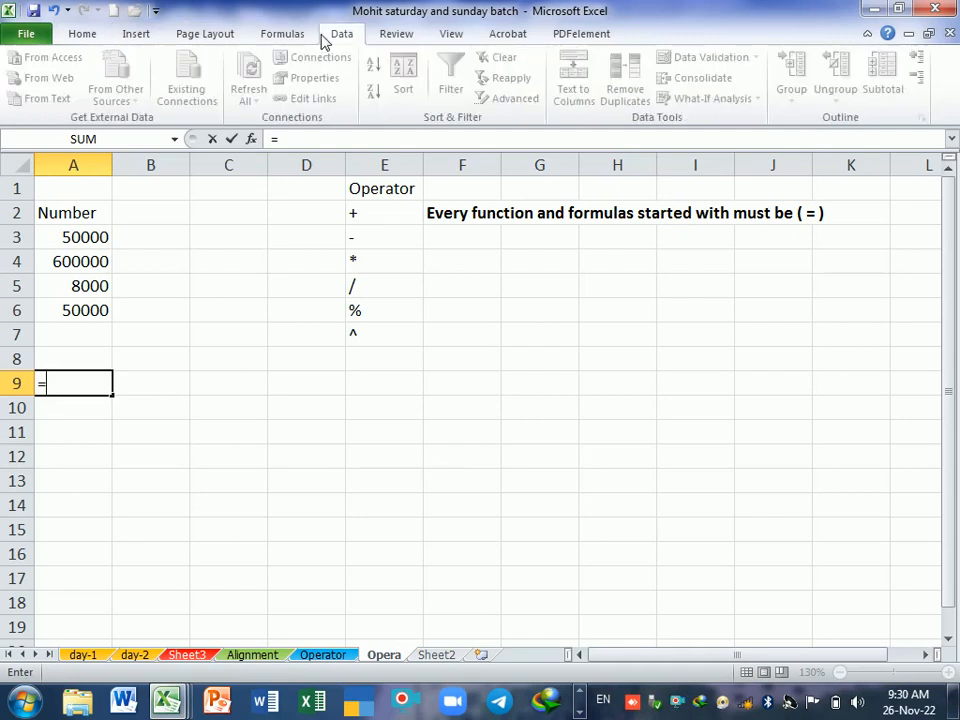
left_click(396, 36)
left_click(451, 36)
left_click(508, 36)
left_click(578, 36)
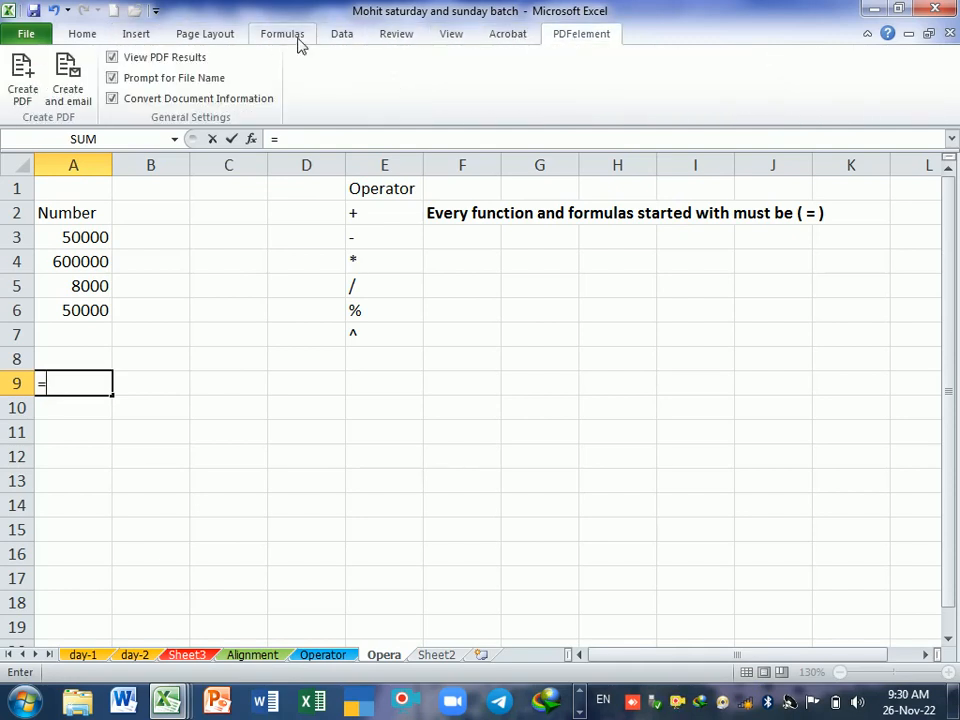
left_click(273, 40)
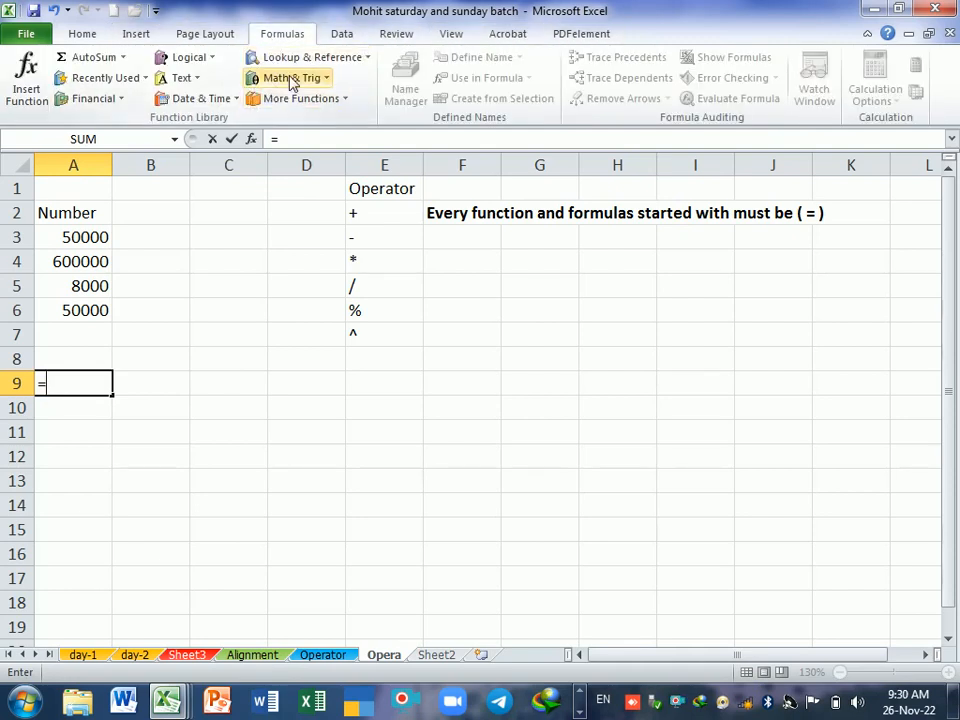
left_click(292, 80)
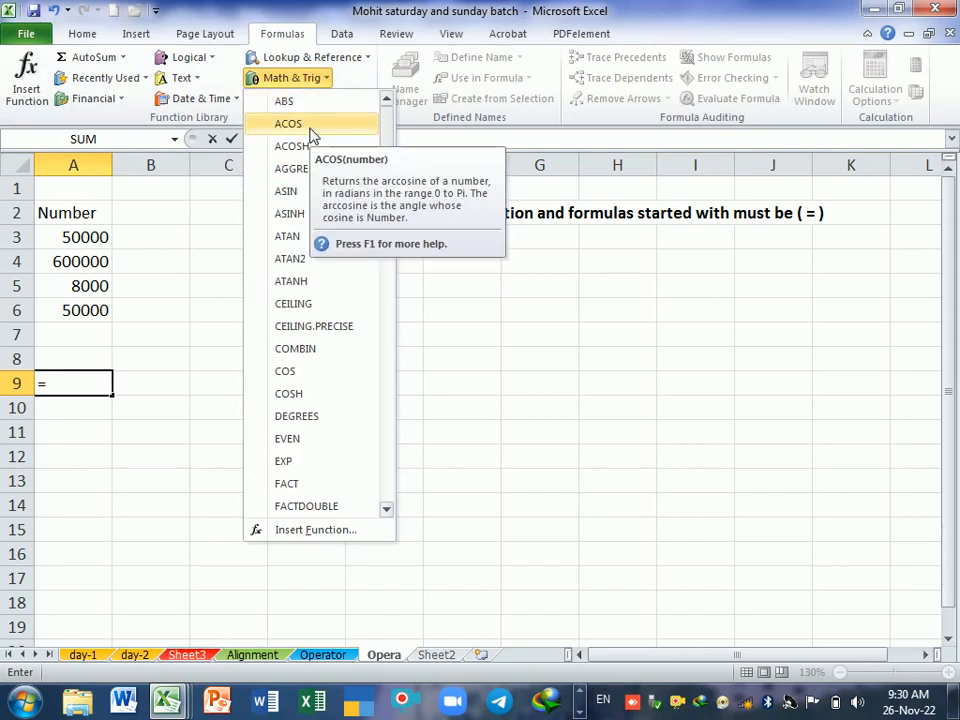
left_click(80, 36)
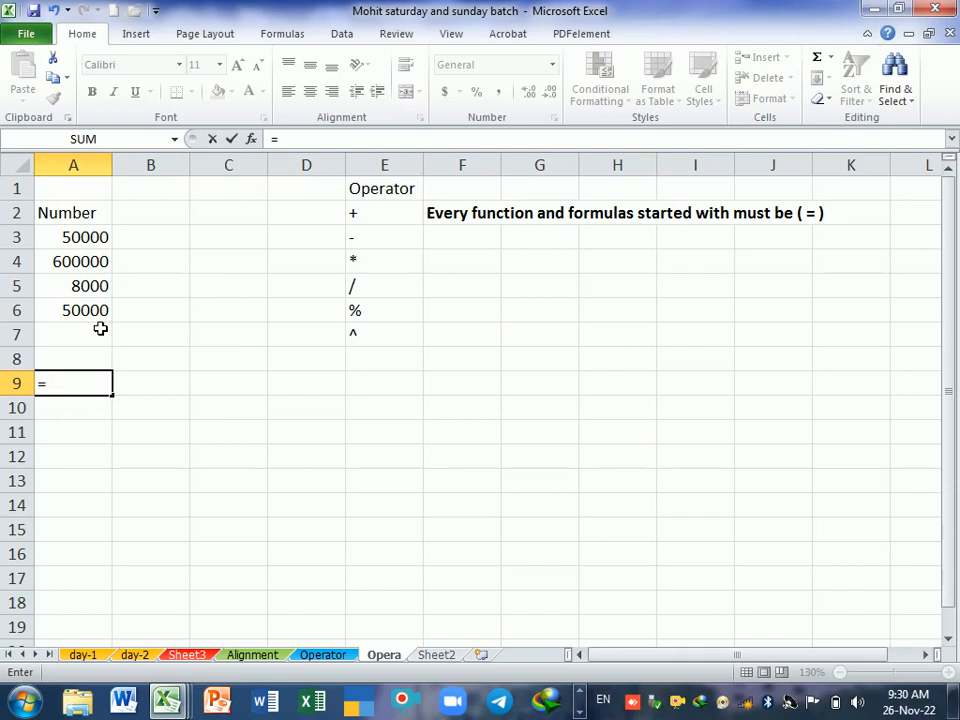
left_click(88, 244)
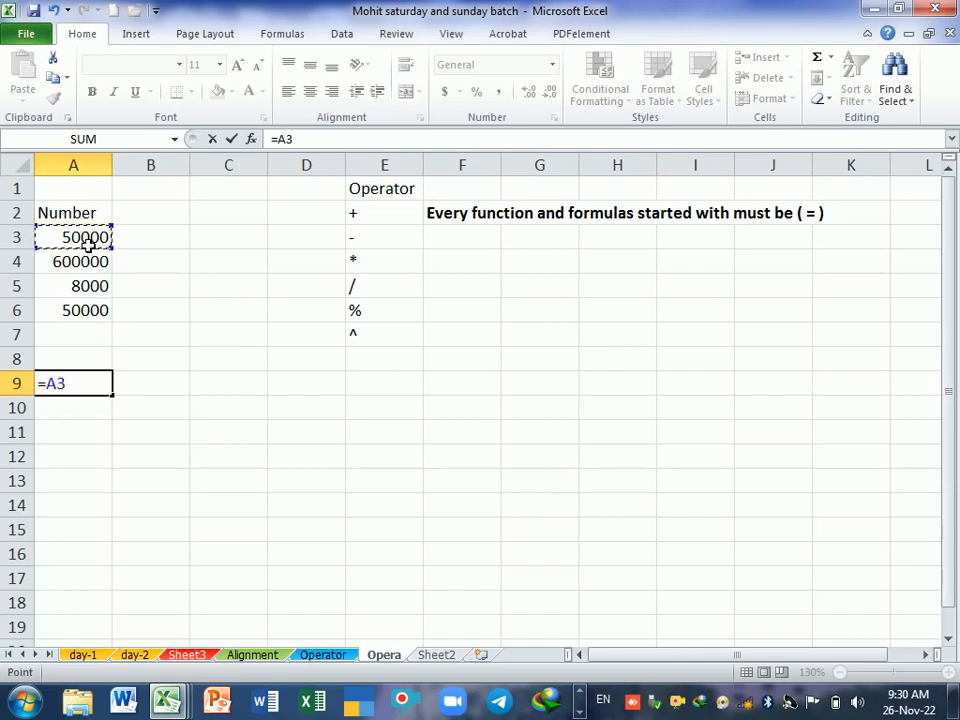
key("BackSpace")
key("BackSpace")
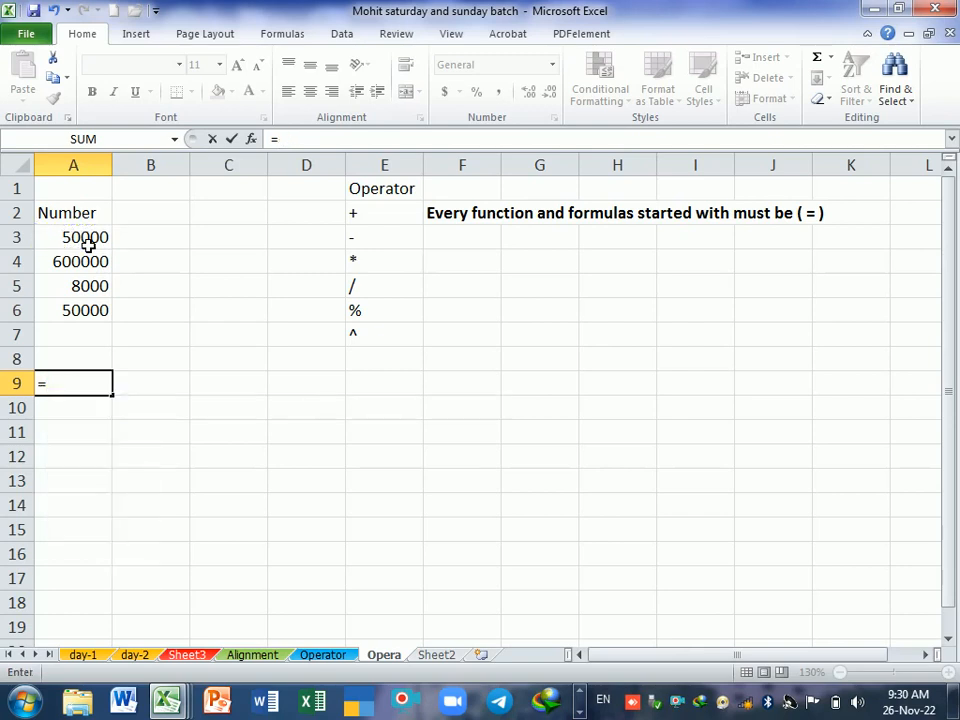
key("Up")
key("Up")
key("Up")
key("Up")
key("Up")
key("Up")
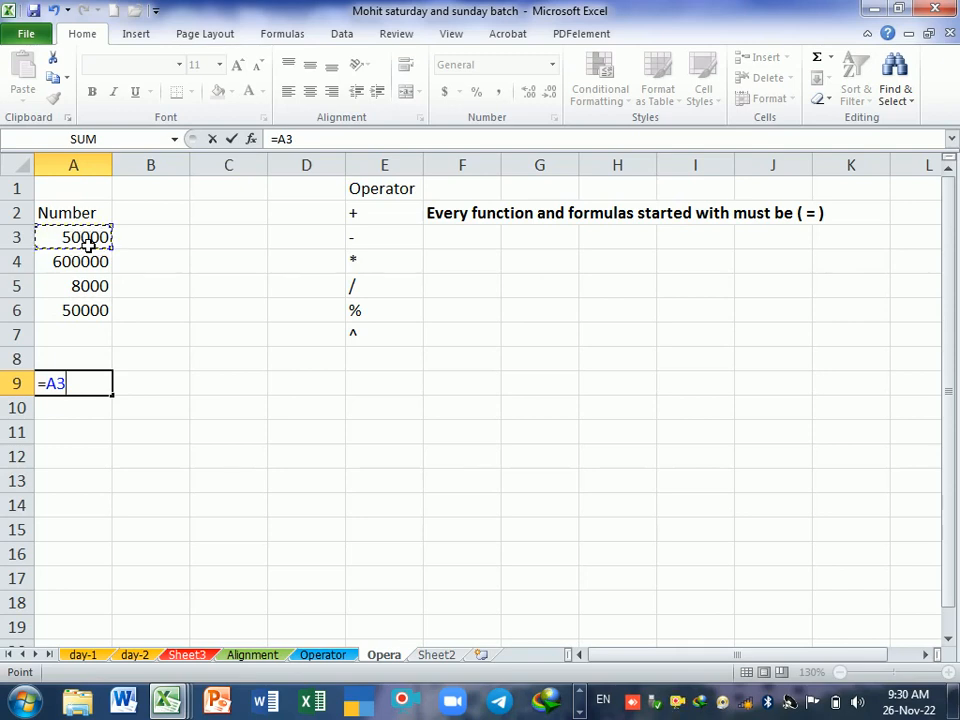
key("BackSpace")
key("BackSpace")
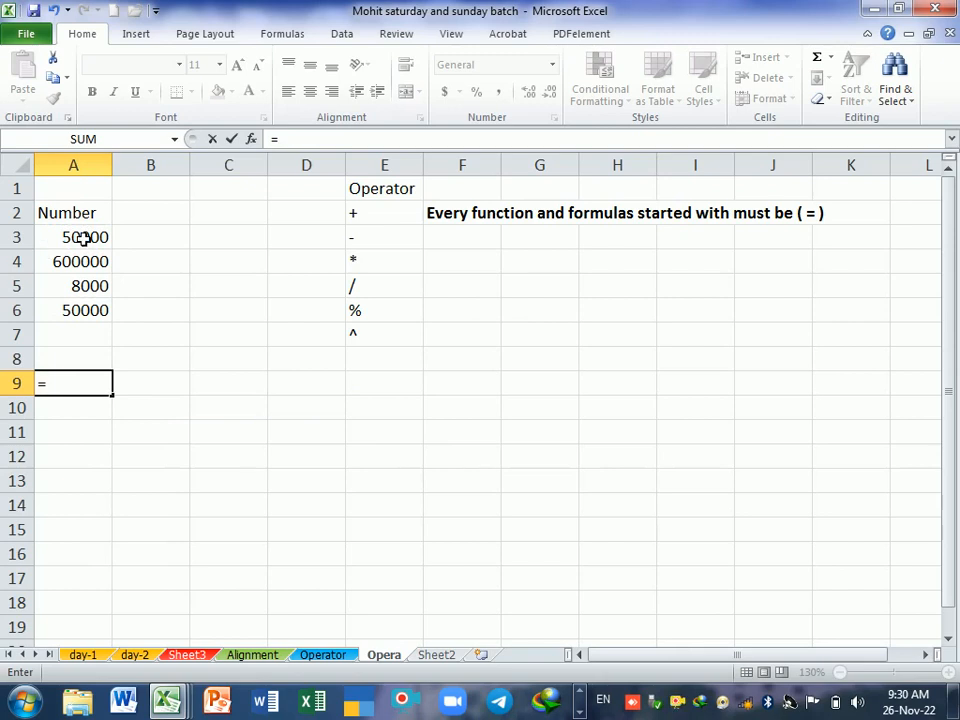
Step: Complete the formula in A9 as =A3+A4+A5+A6 to add the four numbers in the Number column
type("a3")
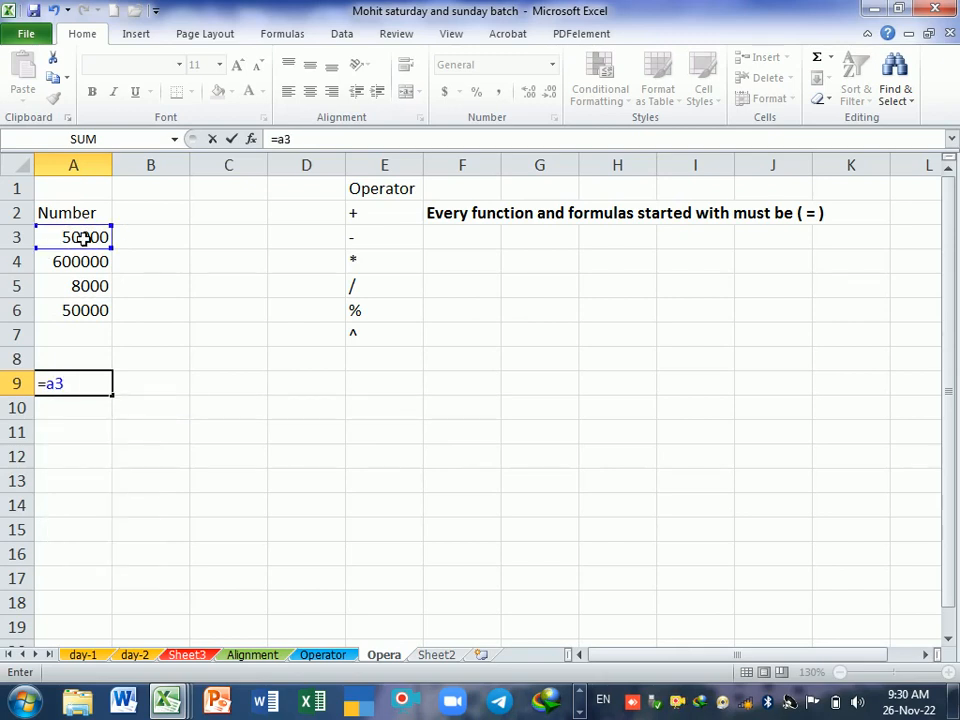
type("+")
left_click(72, 270)
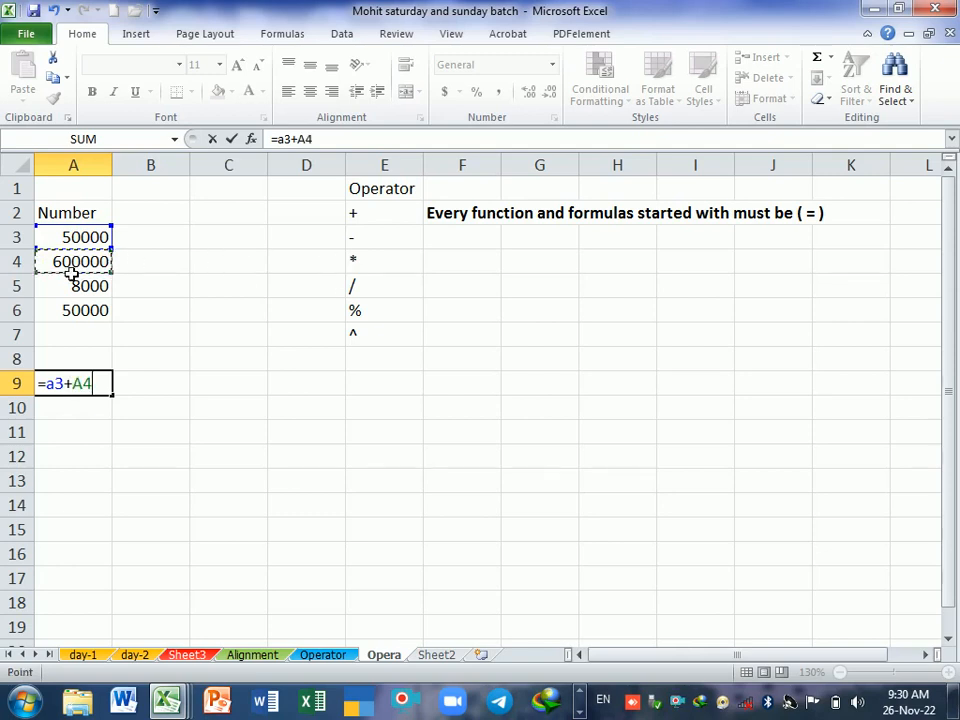
type("+")
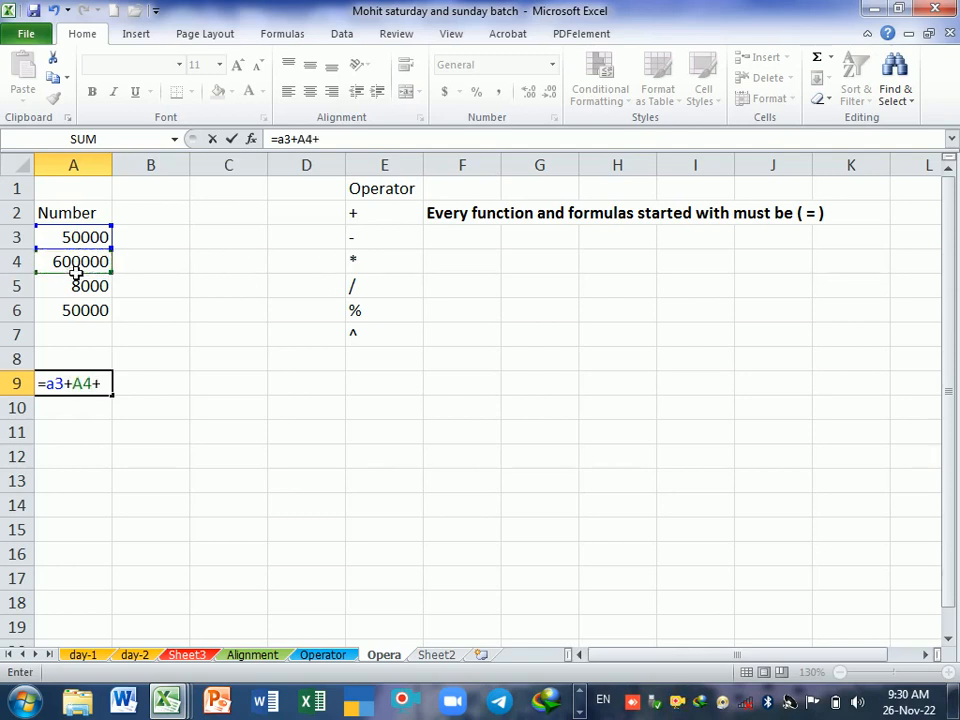
left_click(88, 287)
type("+")
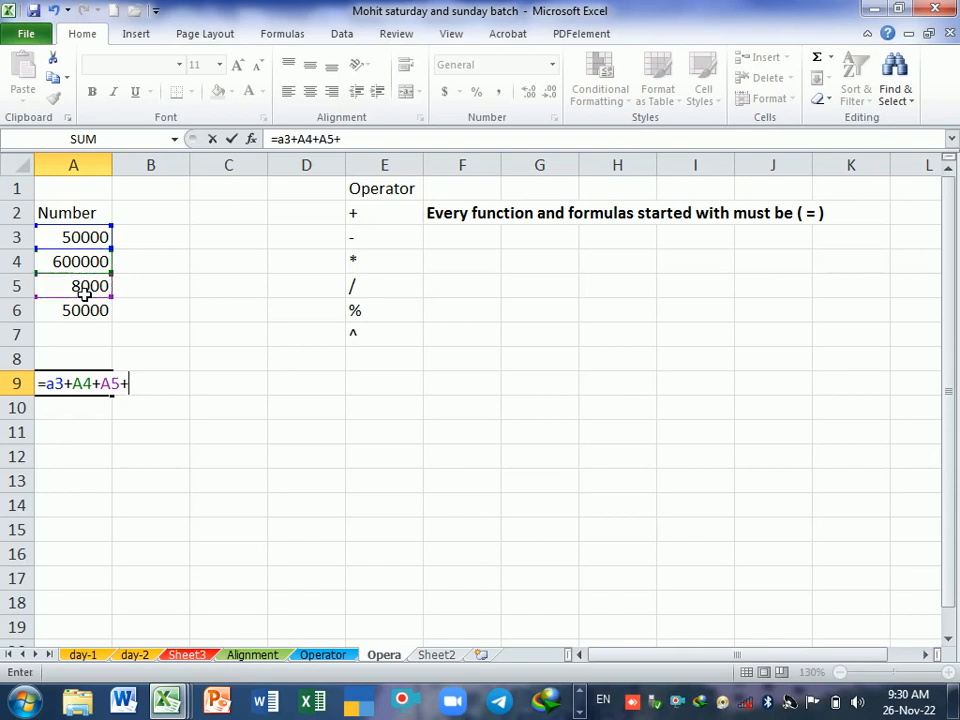
left_click(107, 312)
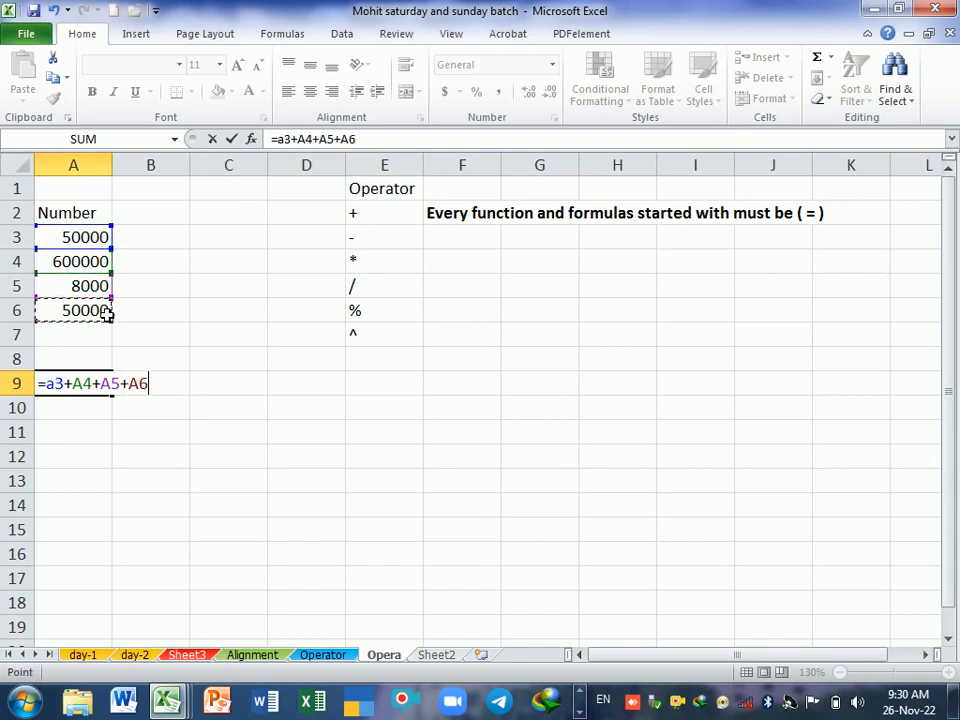
key("Return")
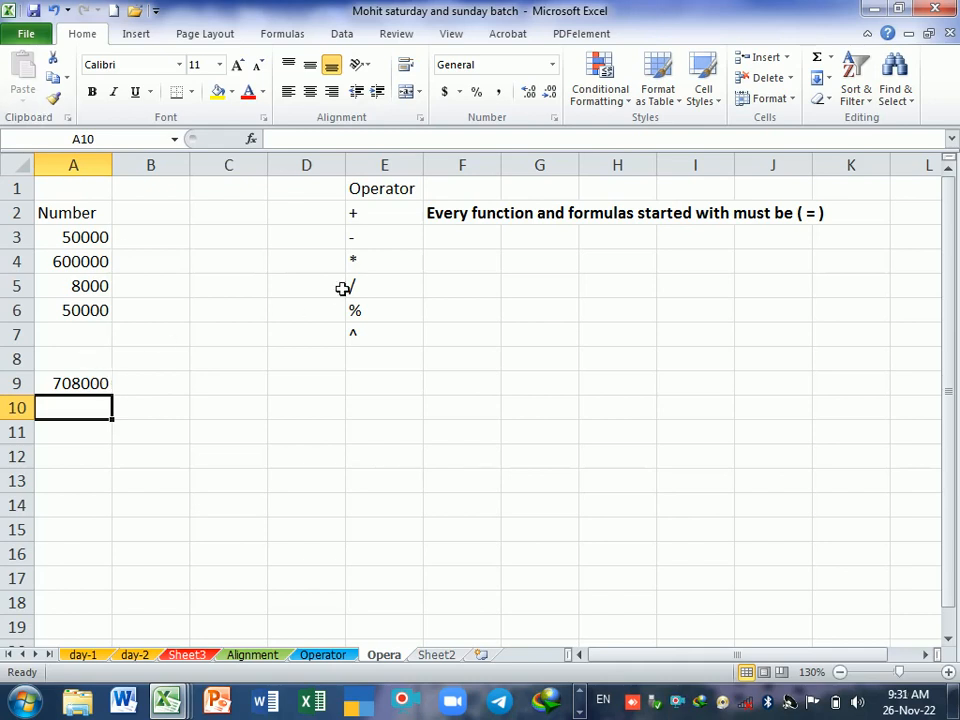
left_click(385, 226)
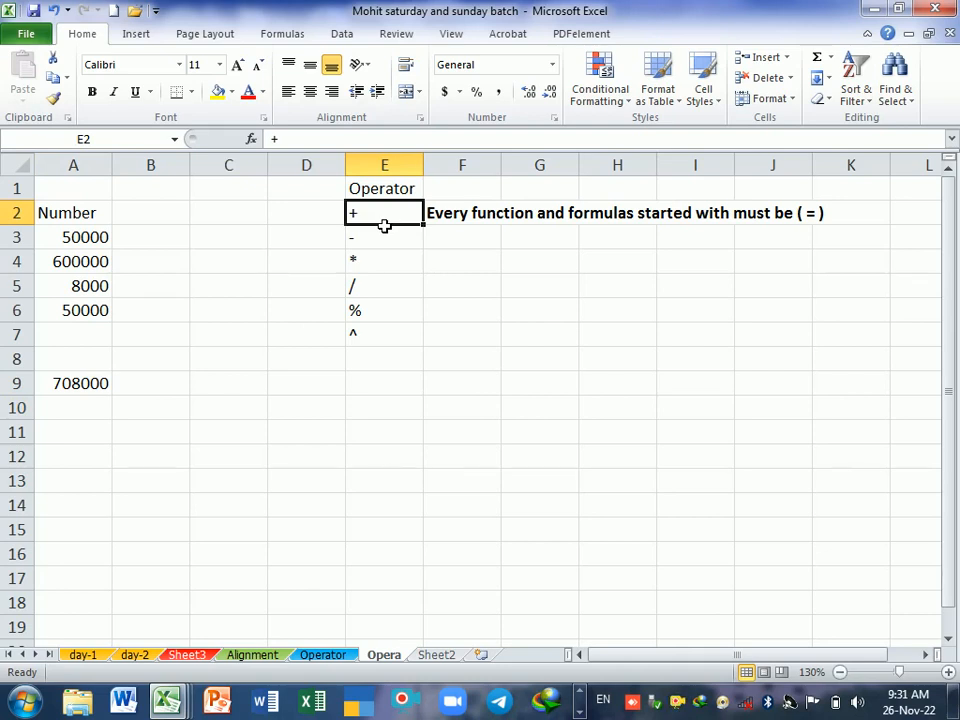
left_click(165, 409)
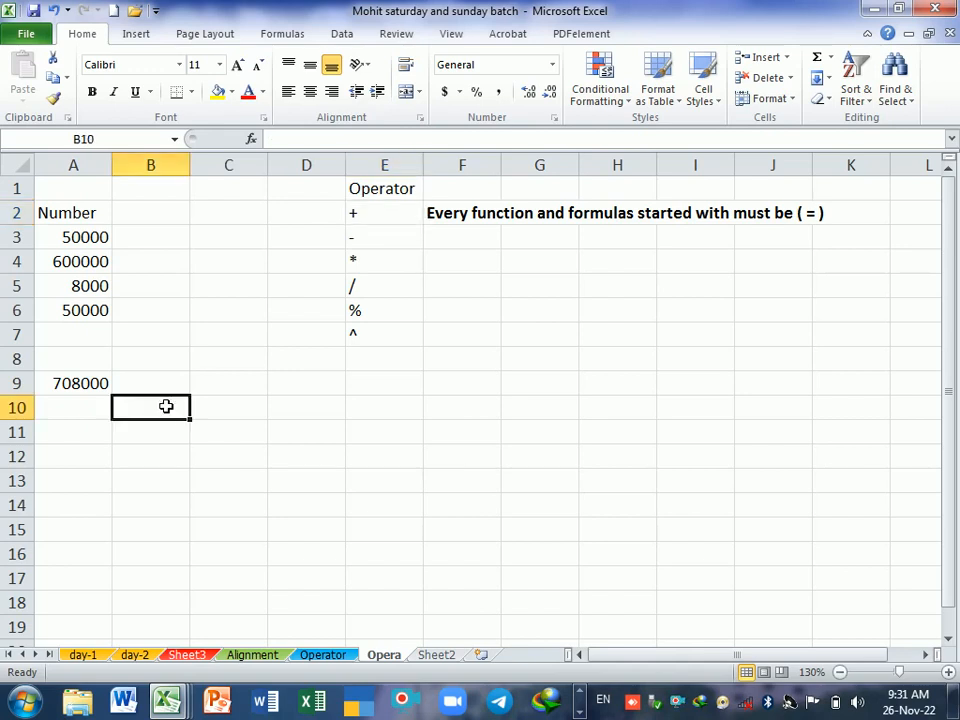
Step: Enter the heading Amount in cell F4
left_click(488, 263)
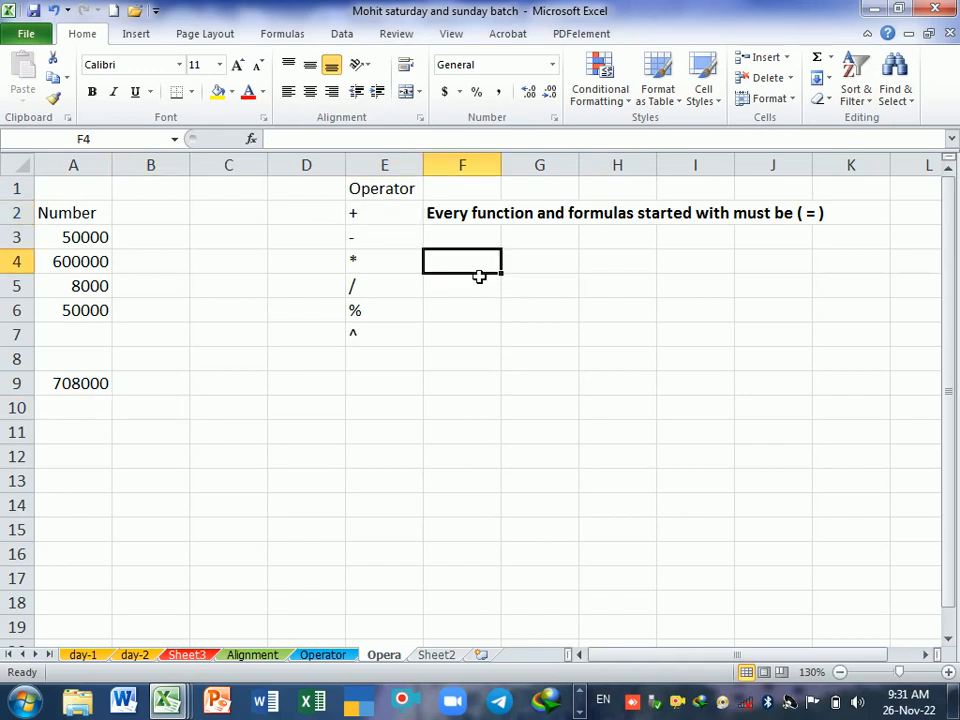
type("A lun")
key("BackSpace")
key("BackSpace")
key("BackSpace")
key("BackSpace")
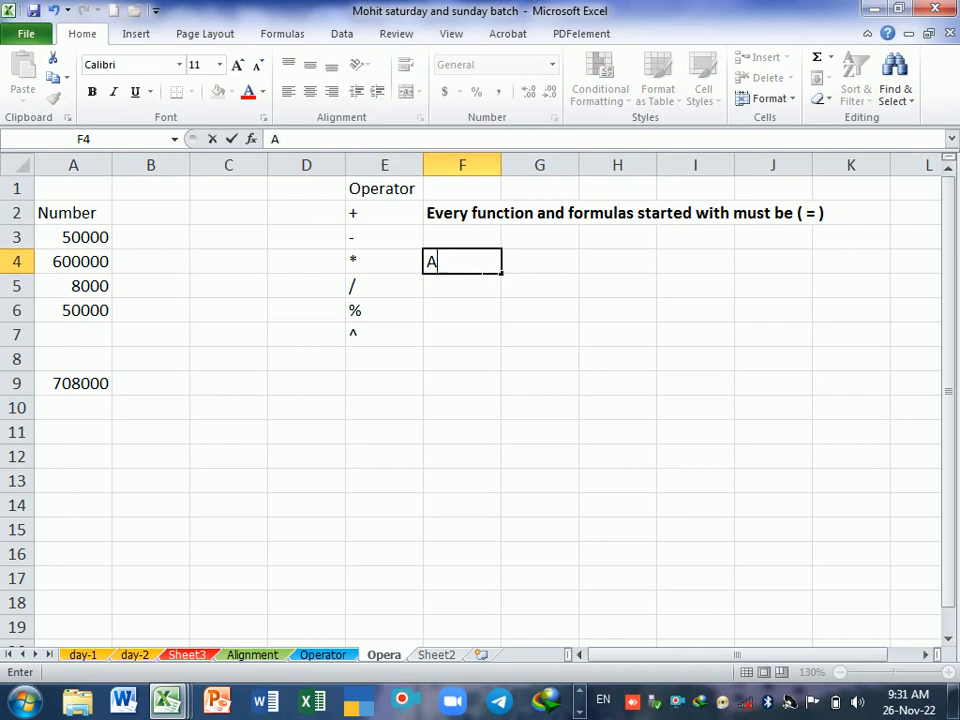
type("mu")
key("BackSpace")
type("ount")
key("Return")
Step: Enter the values 20000, 30000, 10000 and 20000 below the Amount heading in cells F5 to F8
type("2")
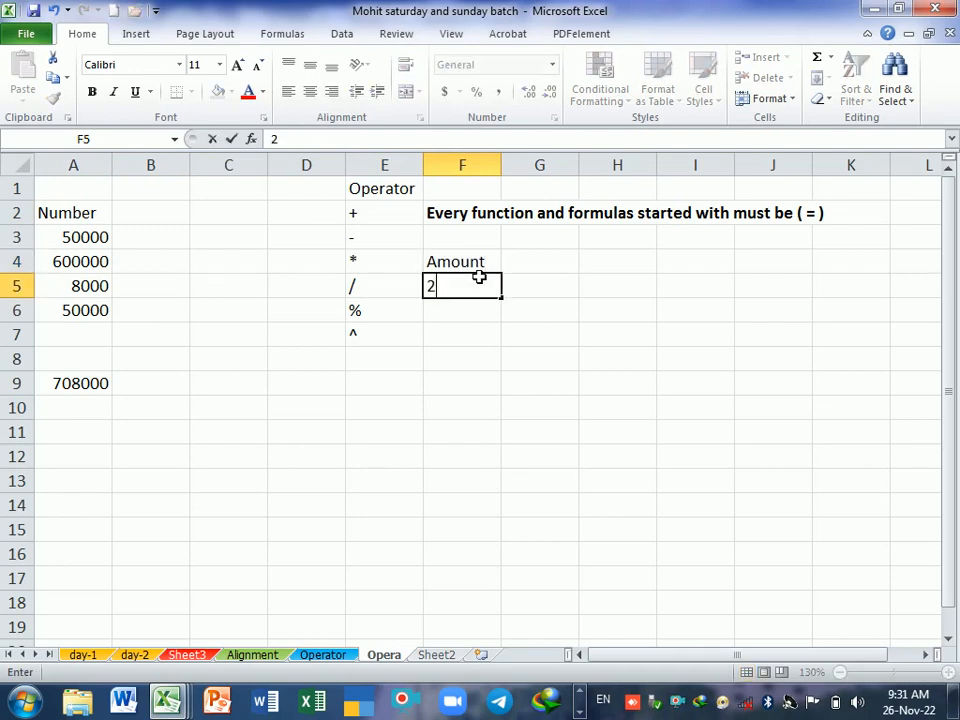
type("0000")
key("Return")
type("300")
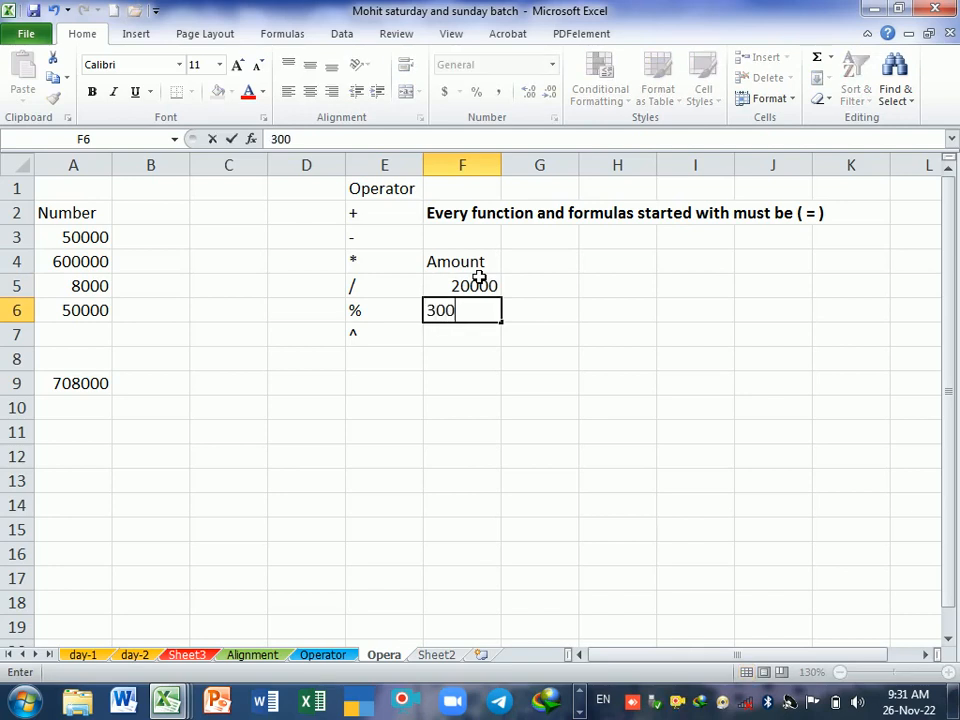
type("00")
key("Return")
type("10000")
key("Return")
type("2")
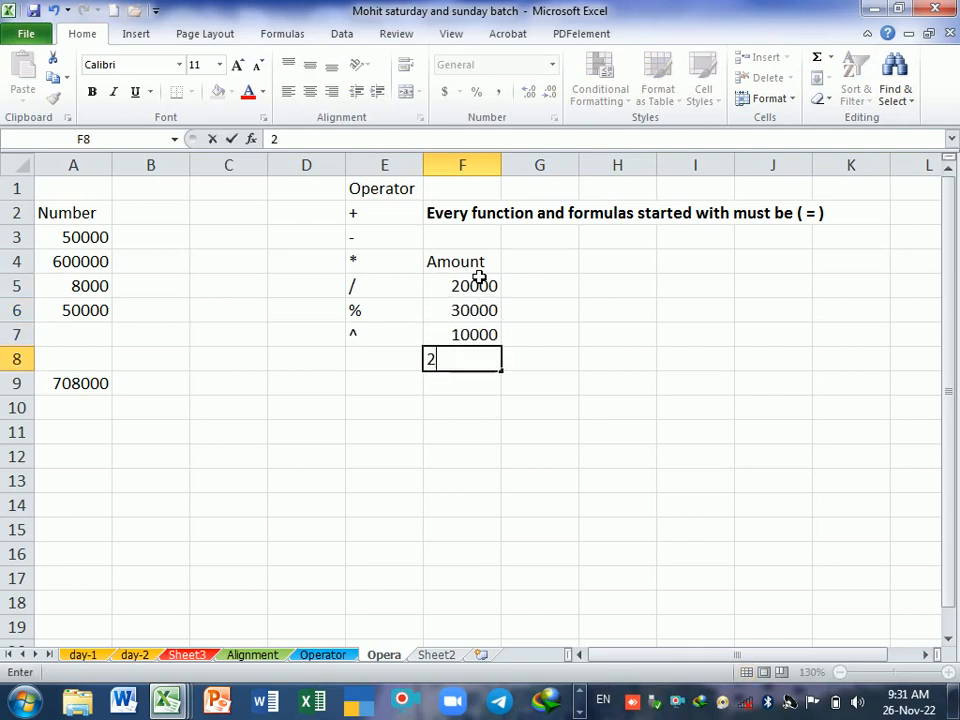
type("0000")
key("Return")
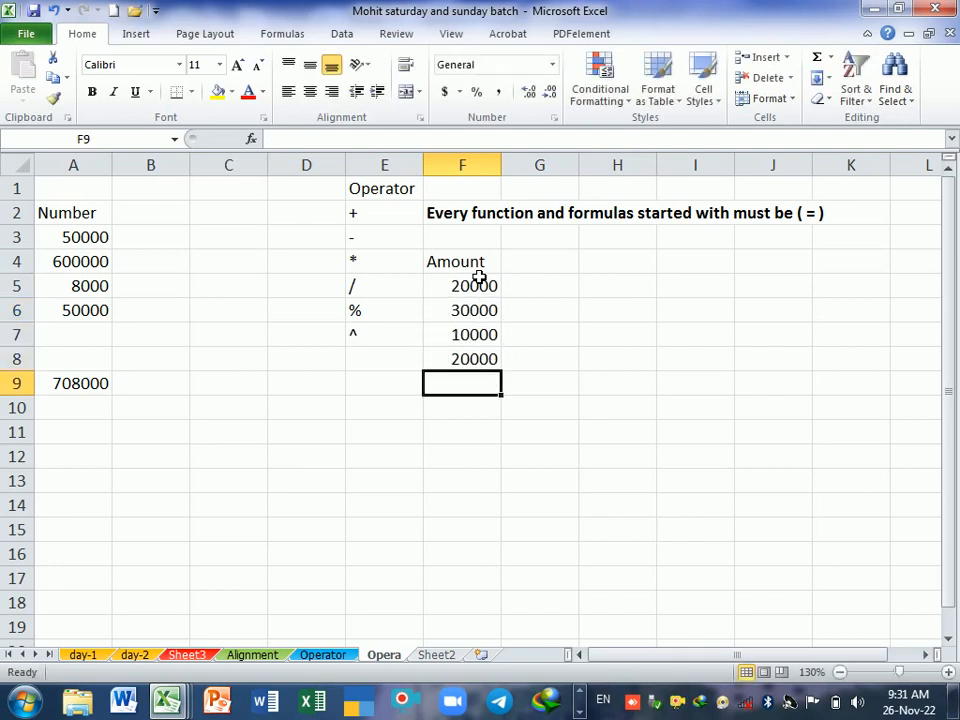
key("Return")
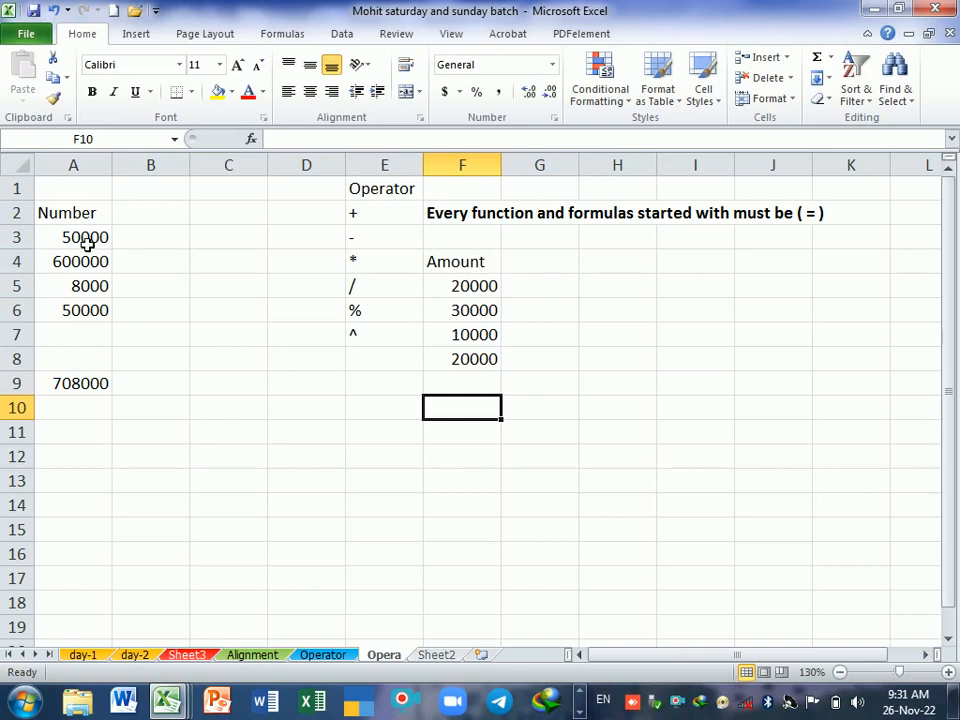
Step: Extend the formula in A9 with the four Amount cells so it reads =A3+A4+A5+A6+F5+F6+F7+F8, and review its references
left_click_drag(84, 240, 94, 306)
left_click_drag(462, 288, 476, 359)
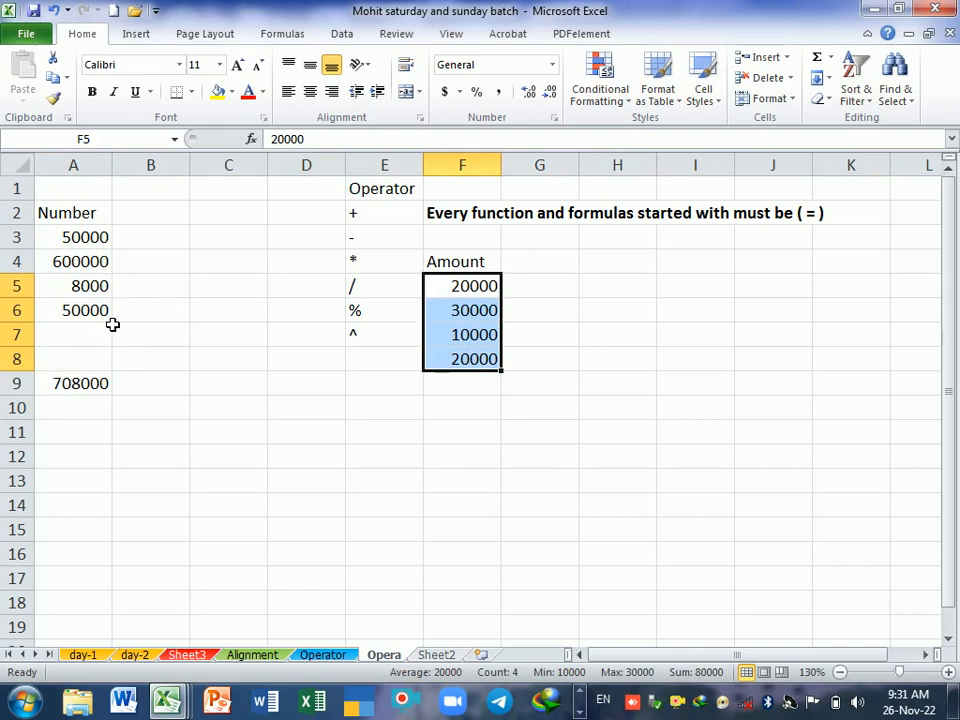
left_click(97, 388)
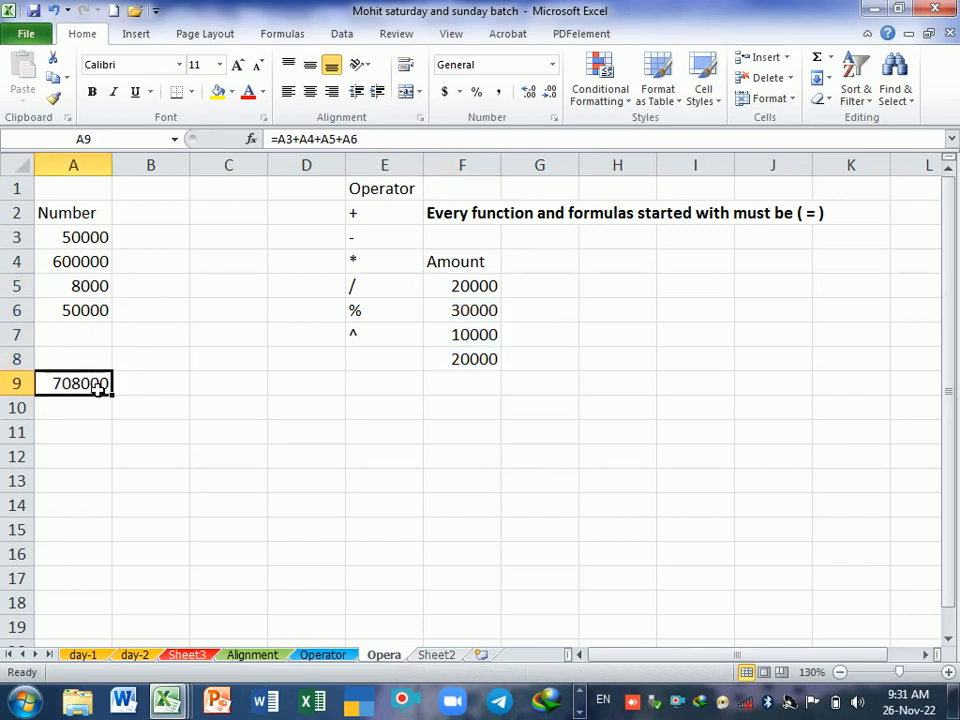
double_click(97, 388)
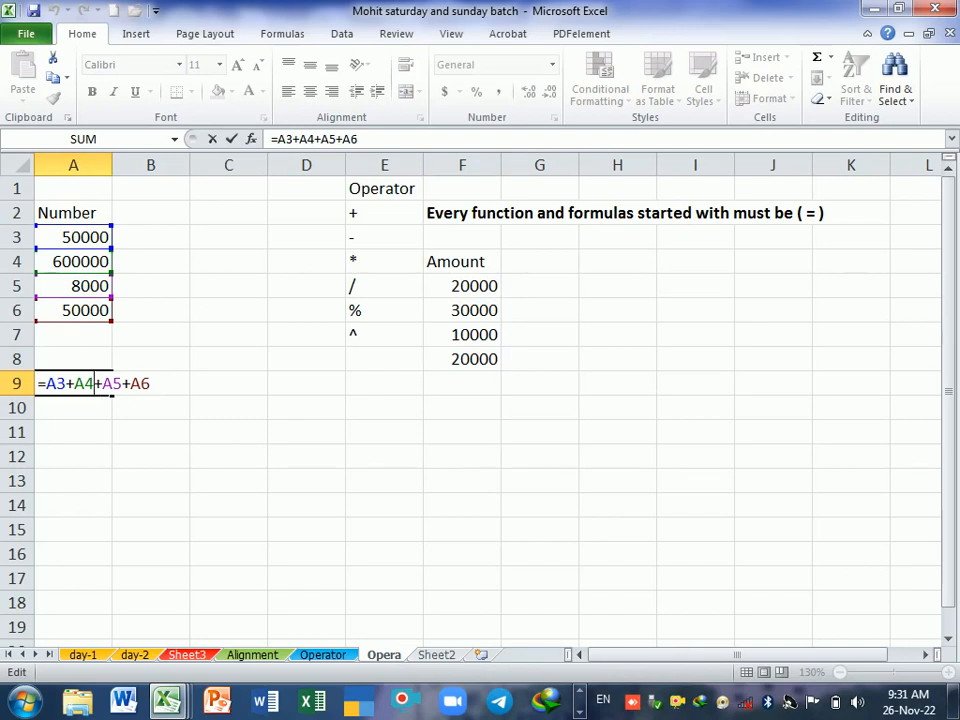
left_click(151, 384)
left_click(97, 386)
key("End")
type("+")
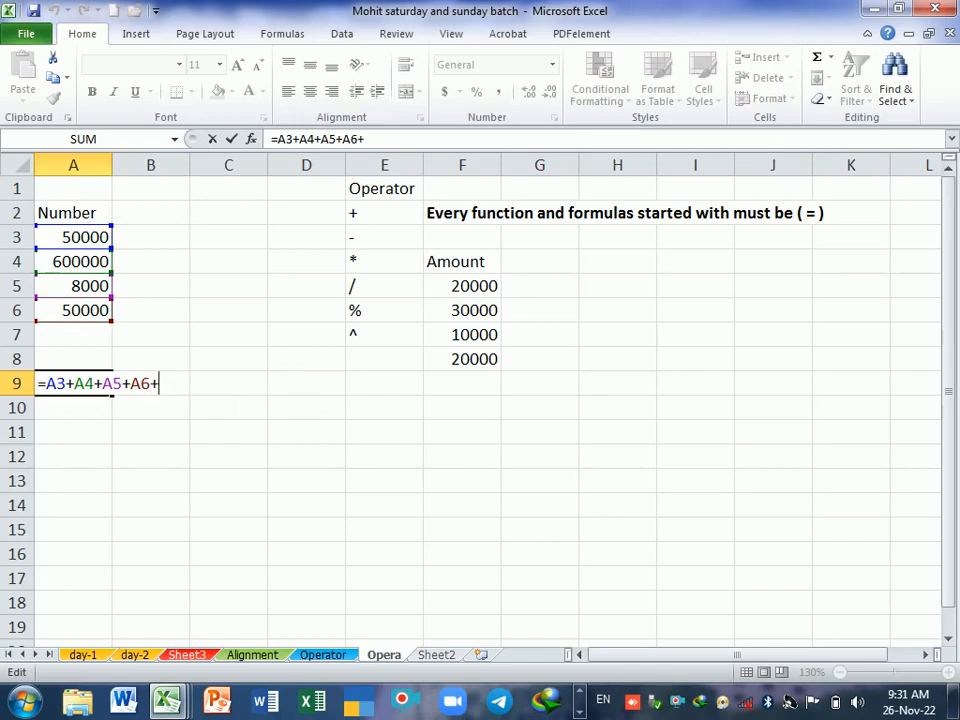
left_click(484, 287)
type("+")
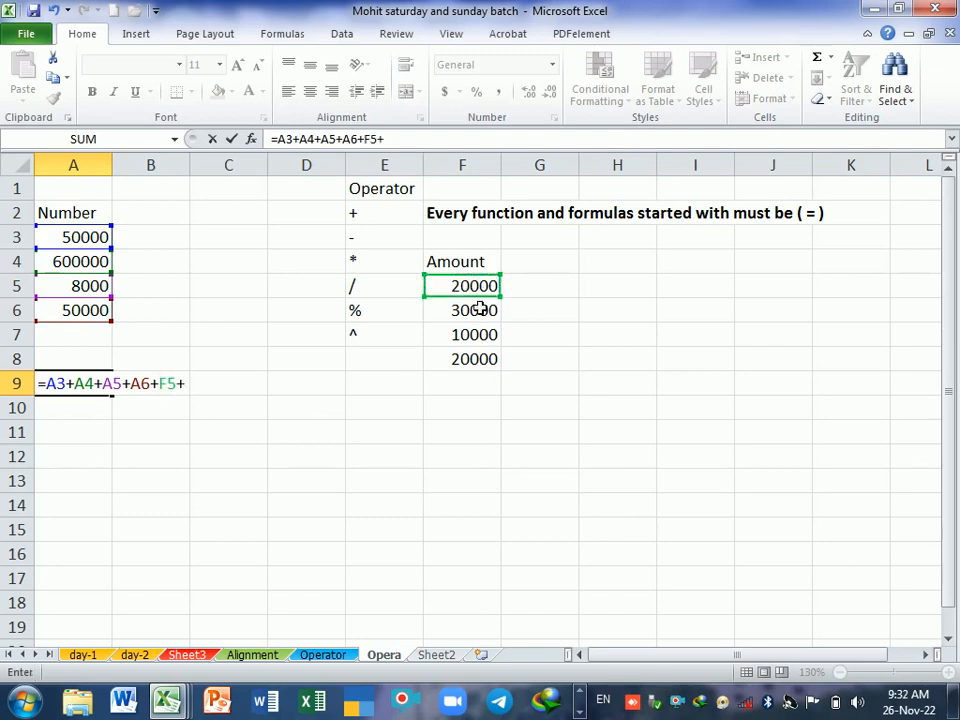
left_click(489, 318)
type("+")
left_click(490, 335)
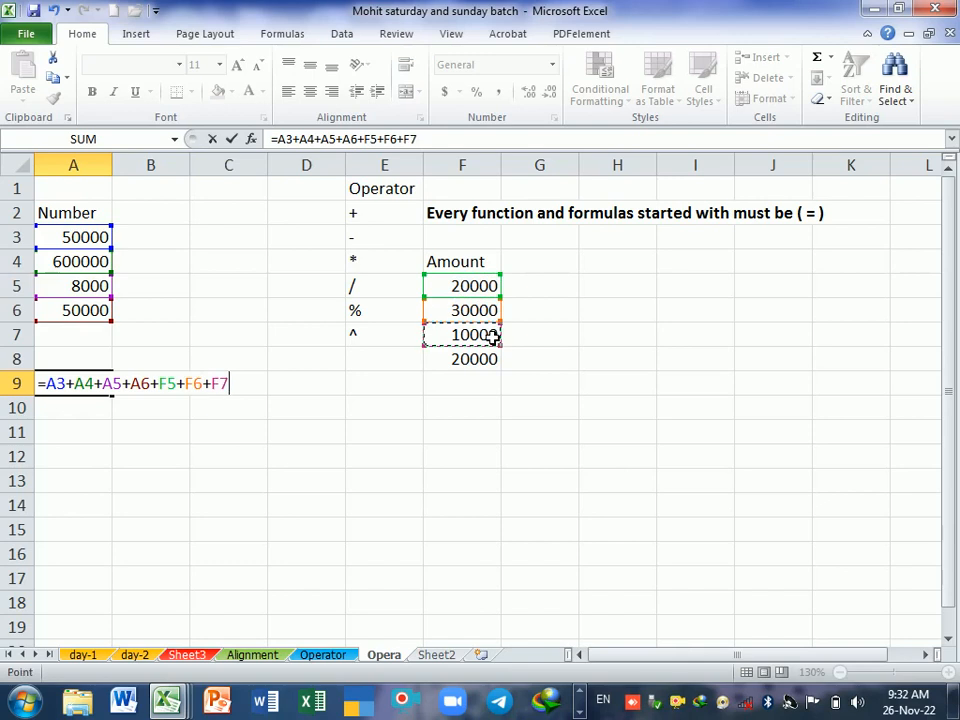
type("+")
left_click(486, 367)
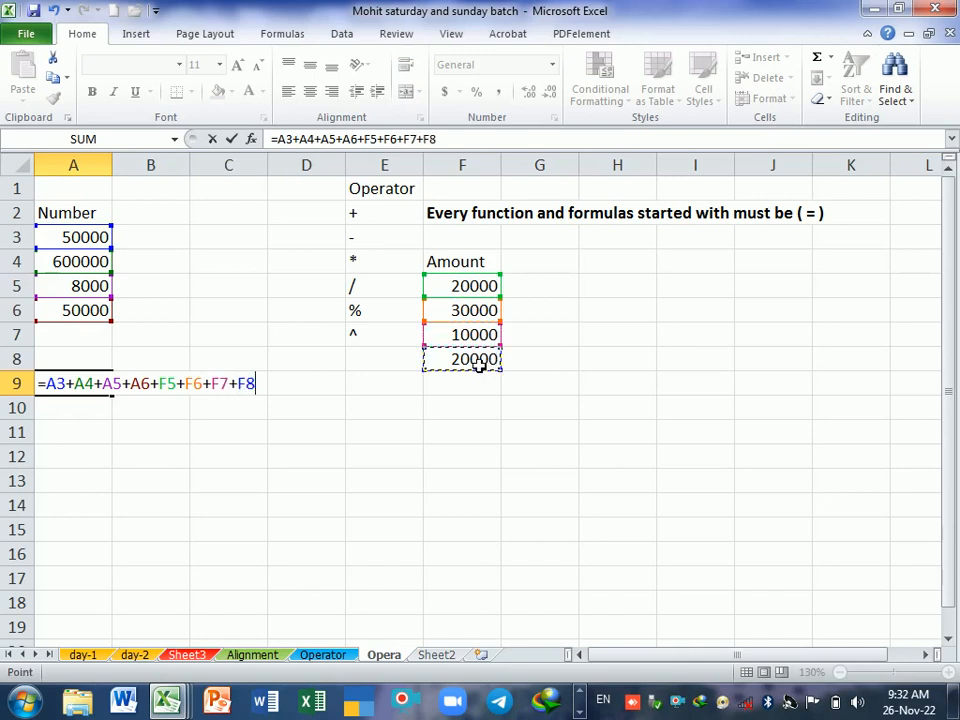
key("Return")
left_click(97, 389)
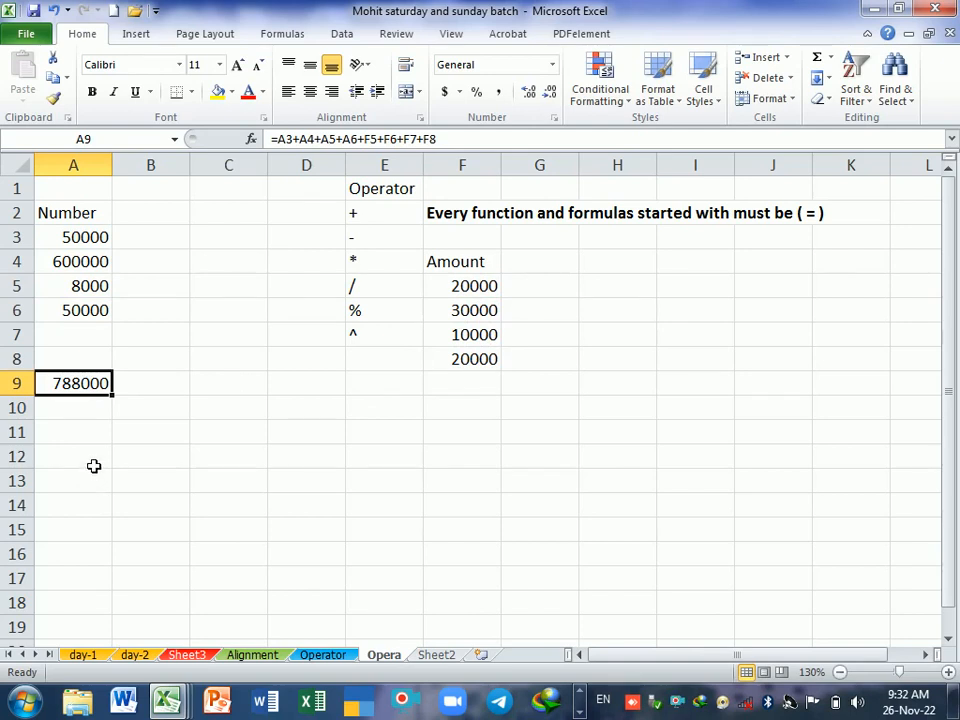
double_click(89, 392)
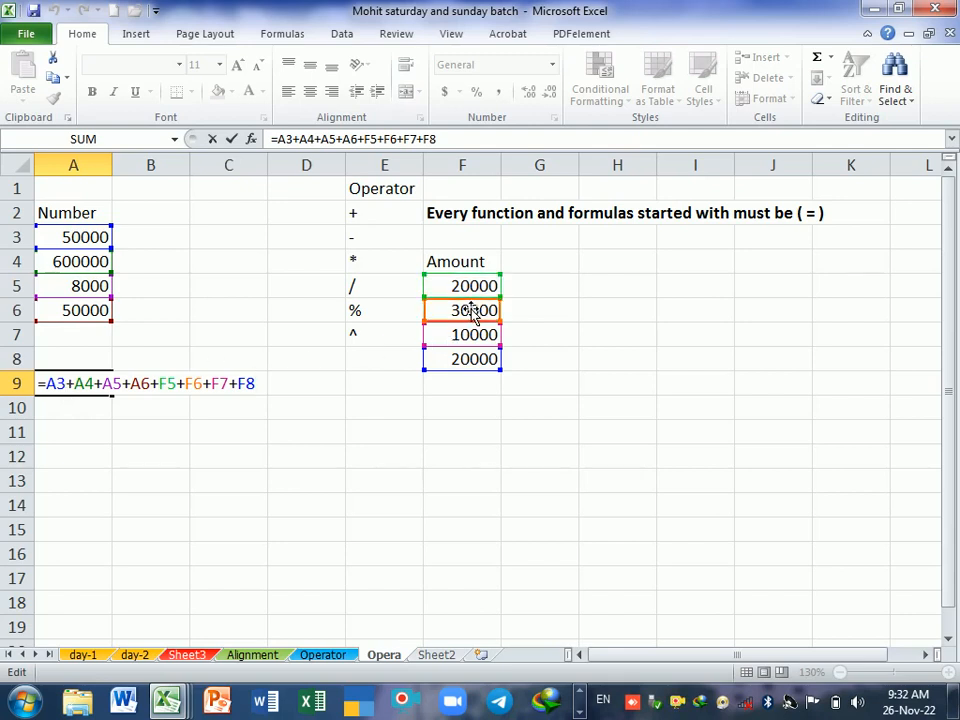
key("Return")
Step: Enter the formula =200000+50000 in cell B11, adding two numbers directly
left_click(171, 435)
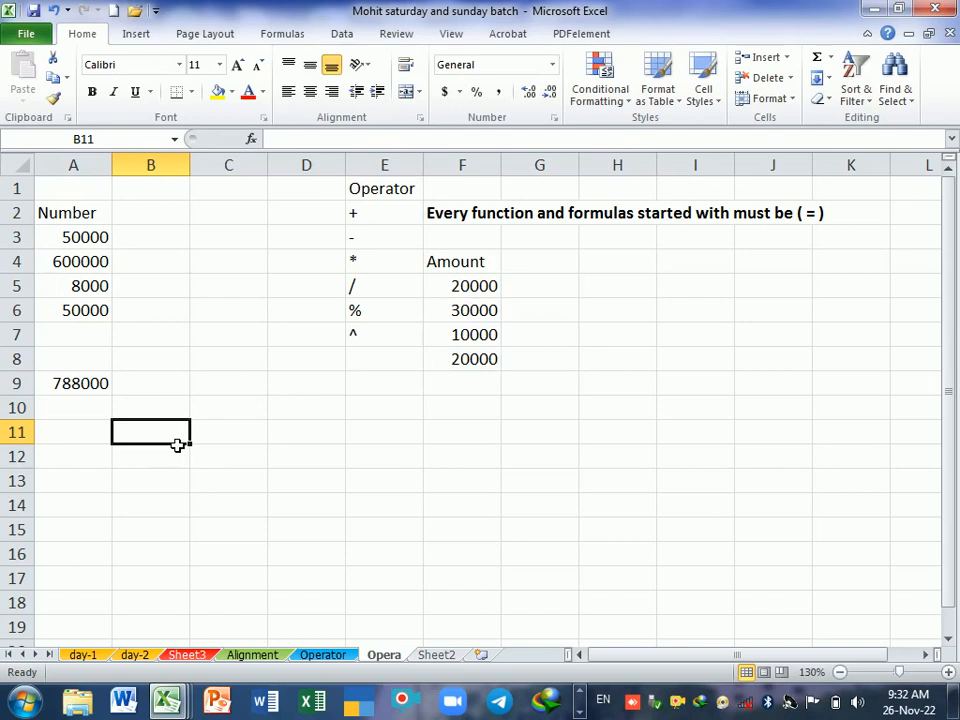
type("=2")
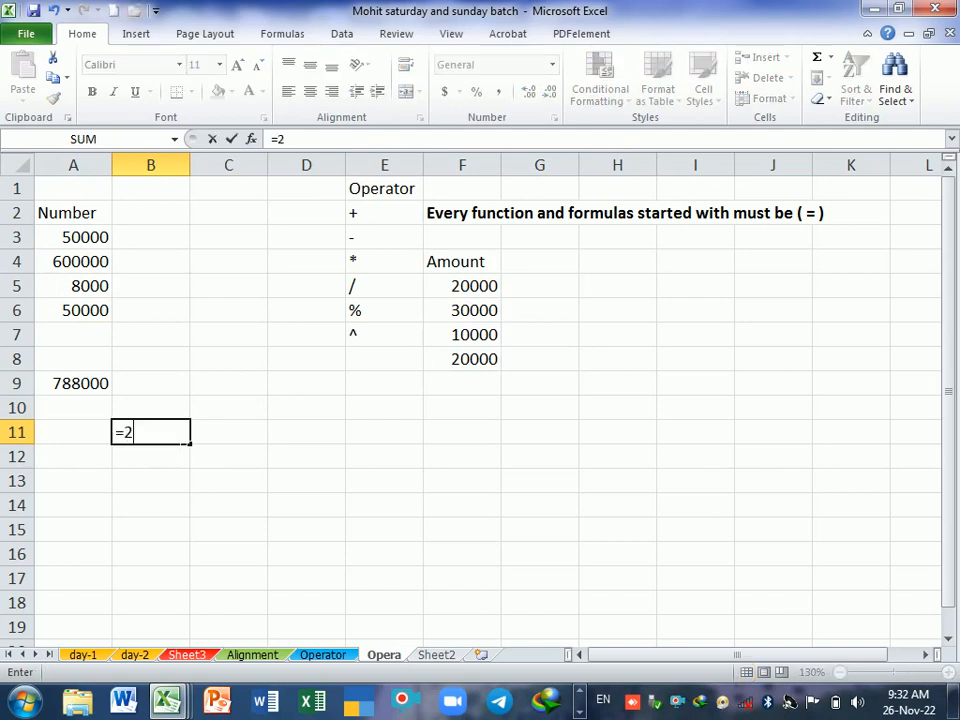
type("00000+")
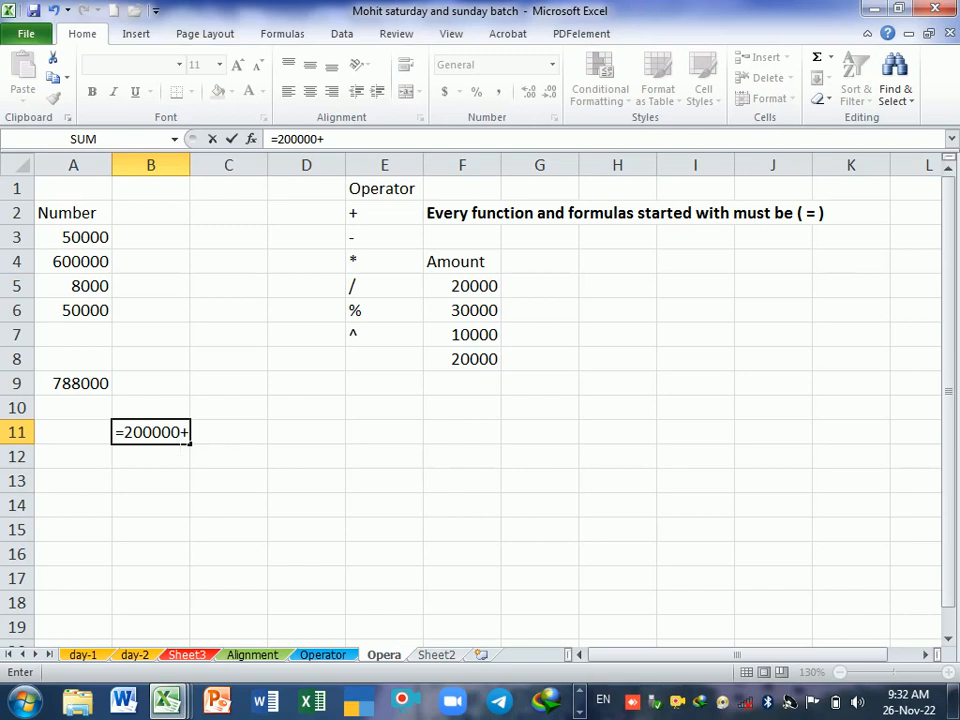
type("50000")
key("Return")
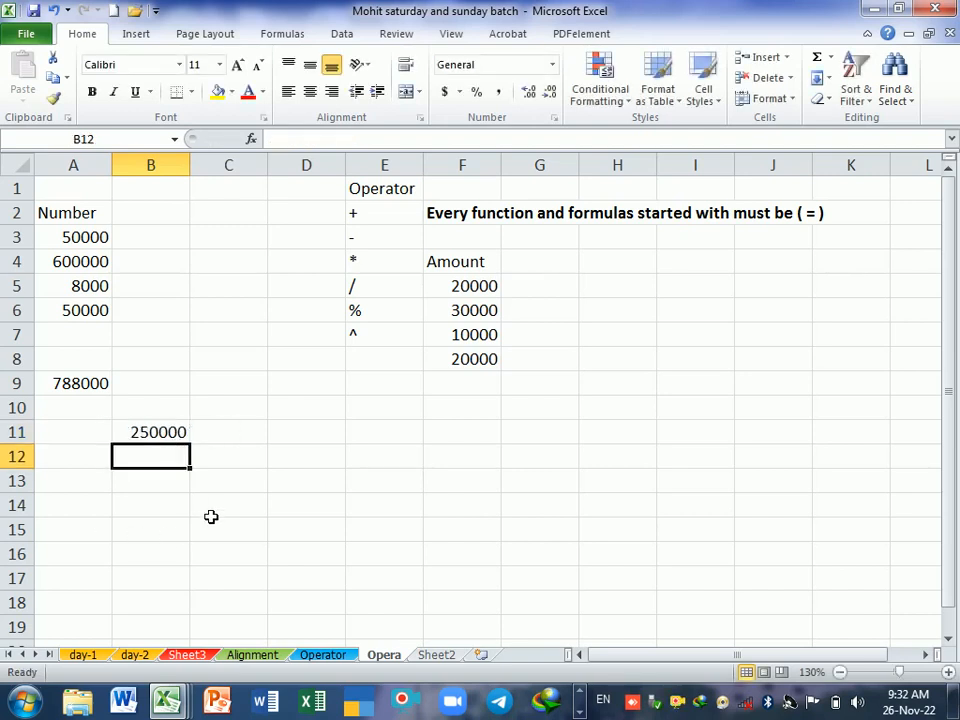
Step: Replace the formula in B11 with =20000+6000-6000, combining addition and subtraction, and review it
double_click(155, 434)
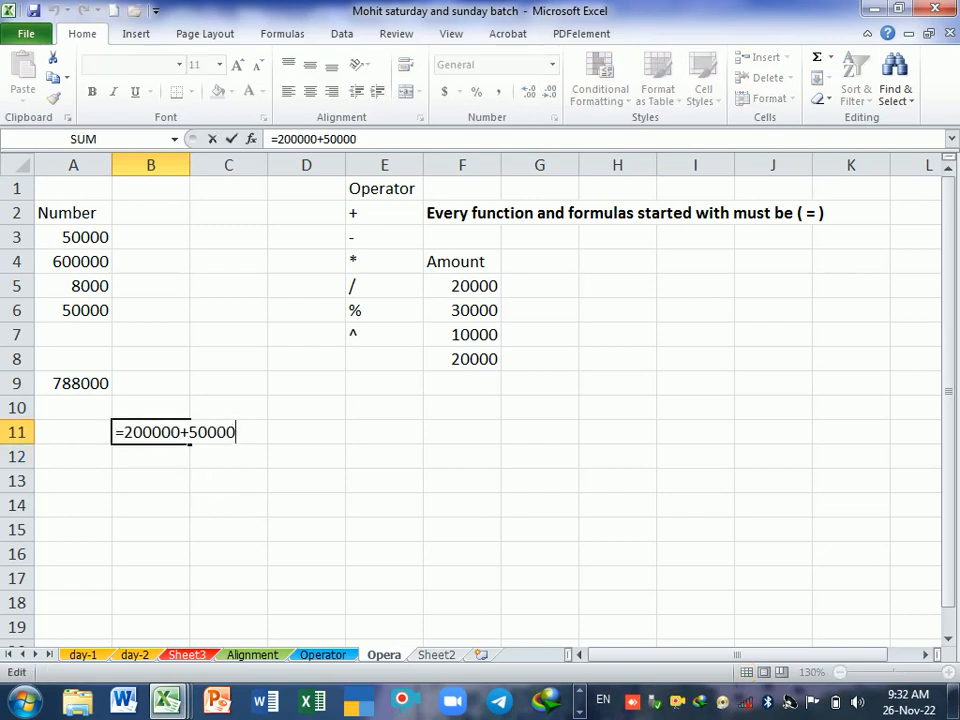
key("BackSpace")
key("BackSpace")
key("BackSpace")
key("BackSpace")
key("BackSpace")
key("BackSpace")
key("BackSpace")
key("BackSpace")
key("BackSpace")
key("BackSpace")
key("BackSpace")
key("BackSpace")
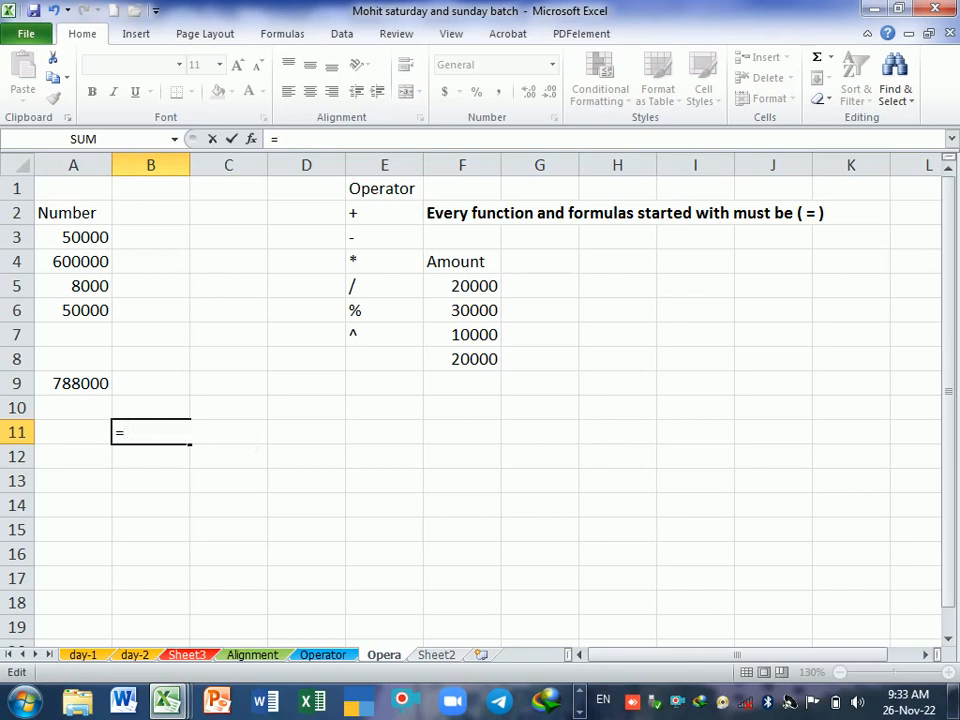
type("20000+6")
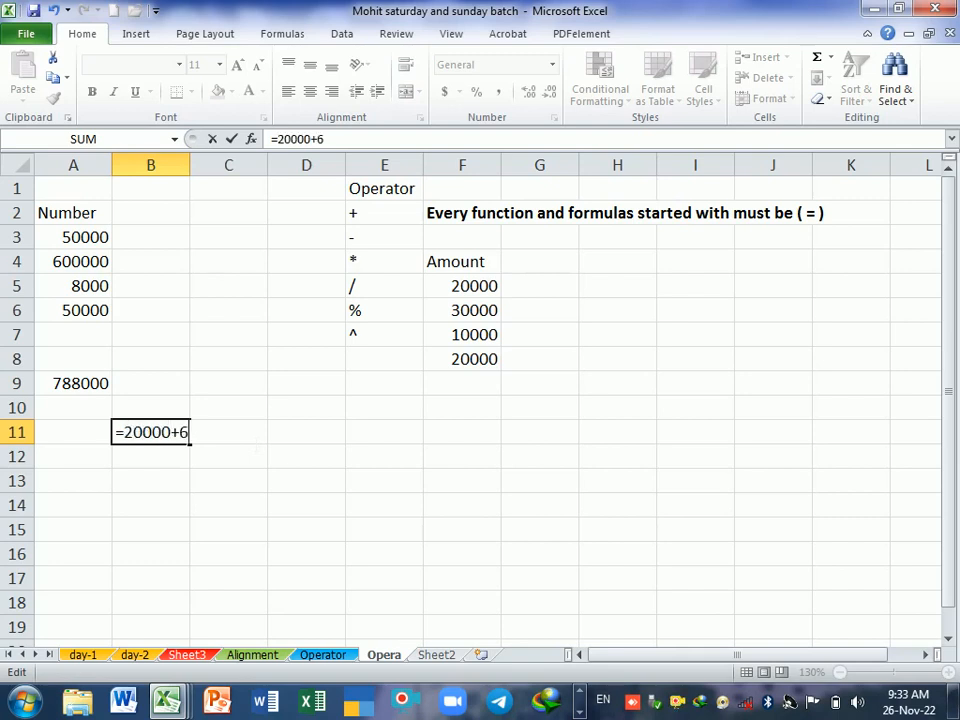
type("000+")
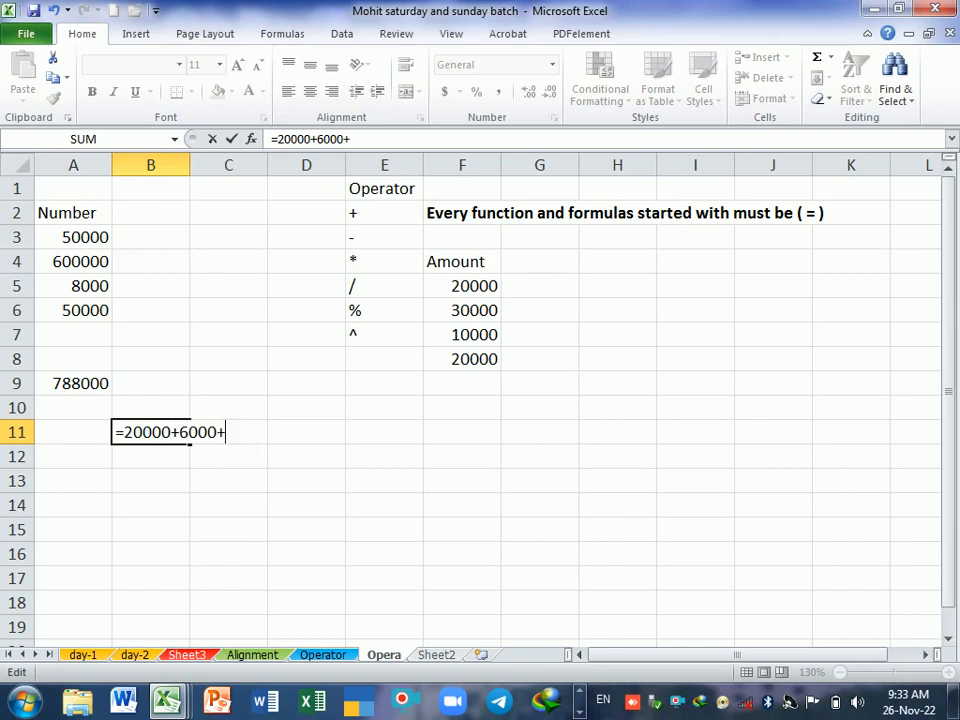
key("BackSpace")
type("-6000")
key("Return")
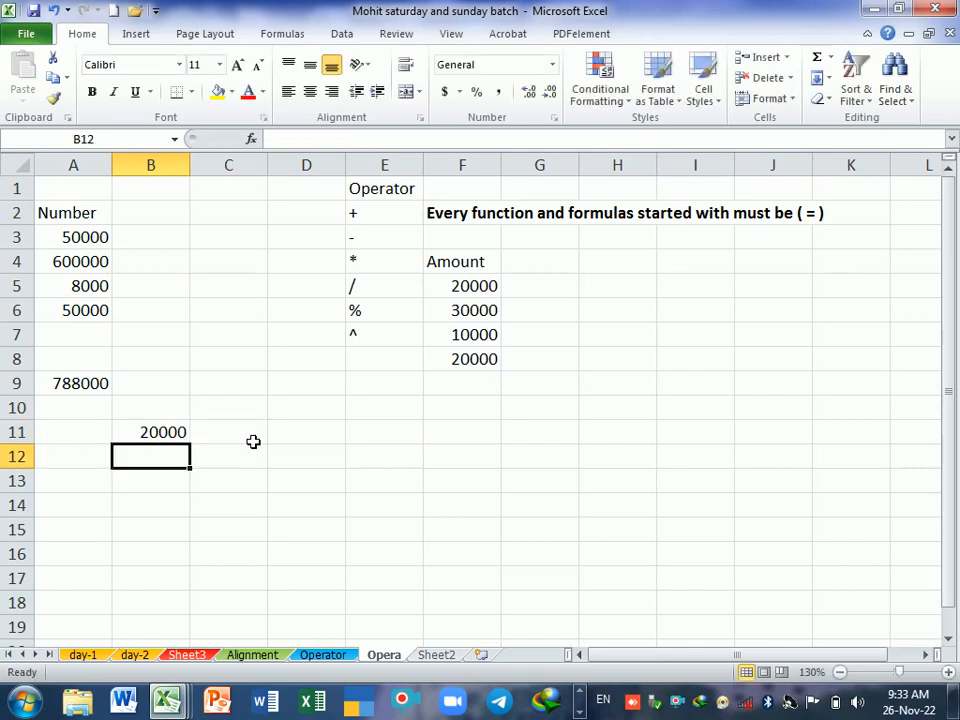
left_click(171, 434)
double_click(162, 432)
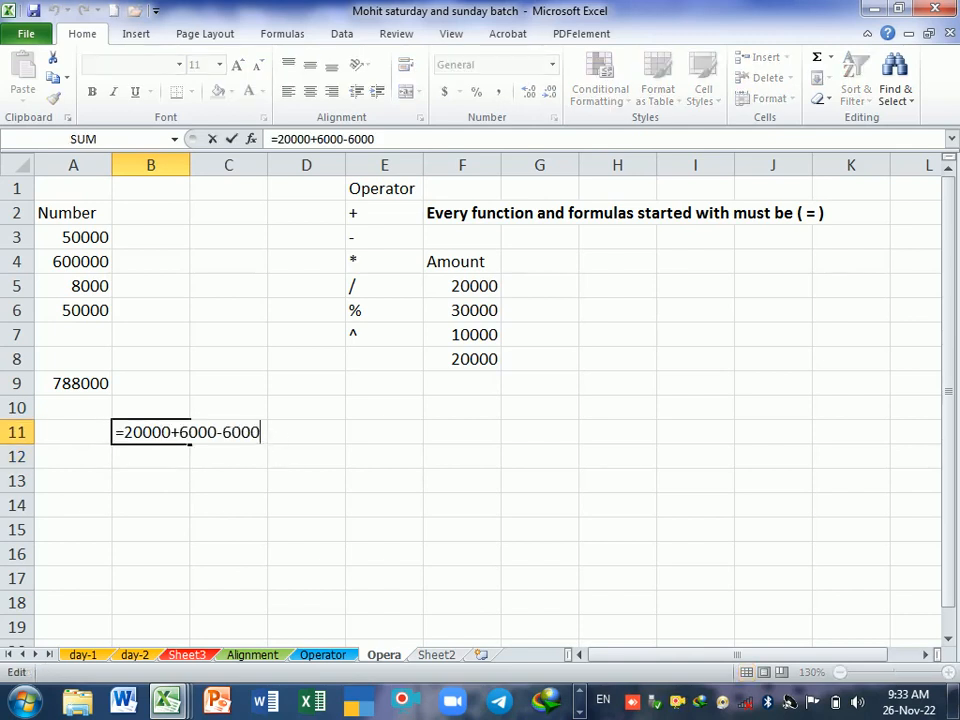
key("Return")
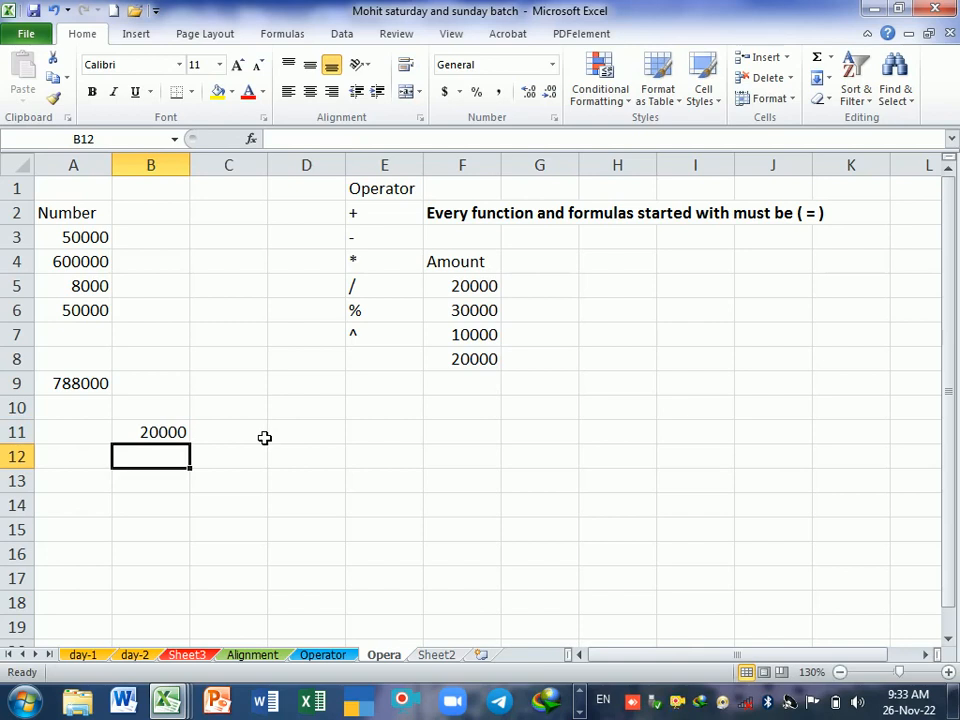
Step: Examine the status bar sum for the Number values in A3:A6 and the Amount values in F5:F8, separately and together
left_click(90, 246)
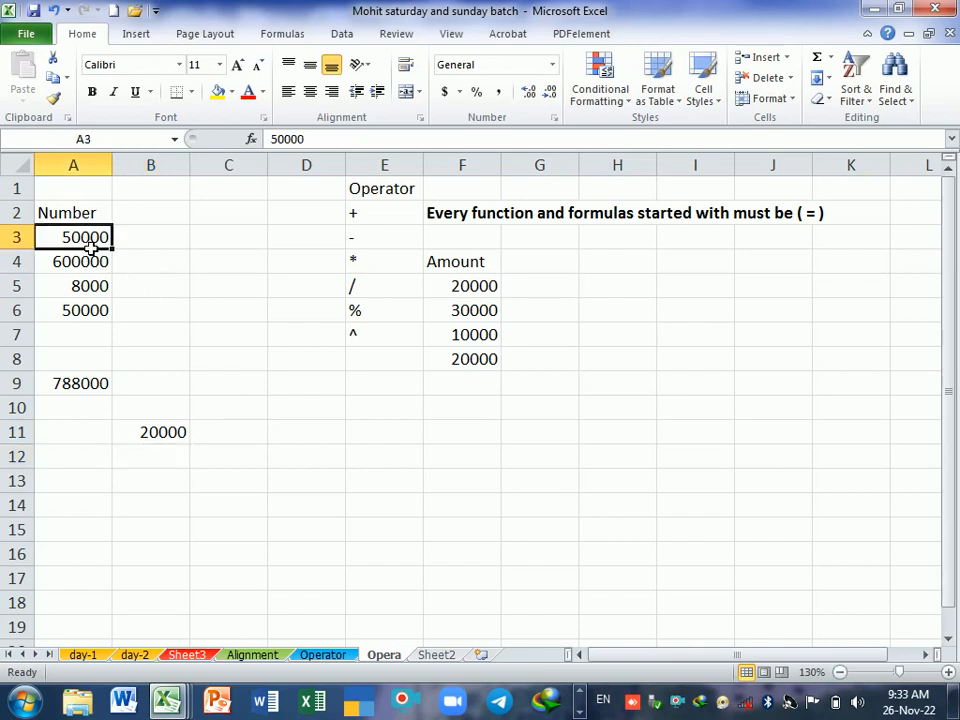
left_click_drag(90, 246, 77, 308)
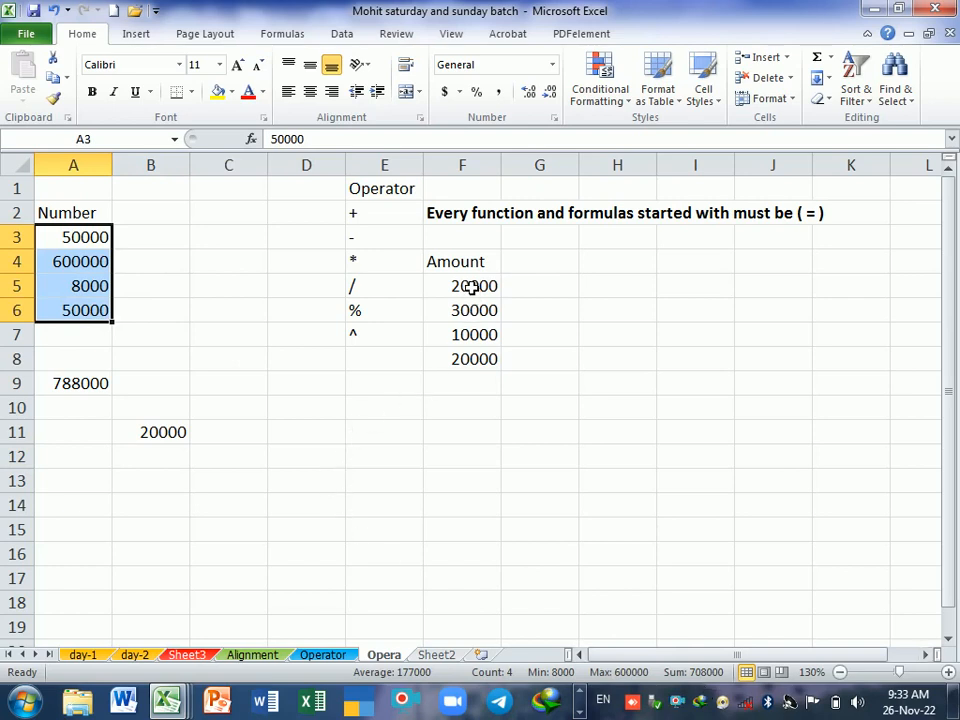
left_click_drag(472, 286, 474, 358)
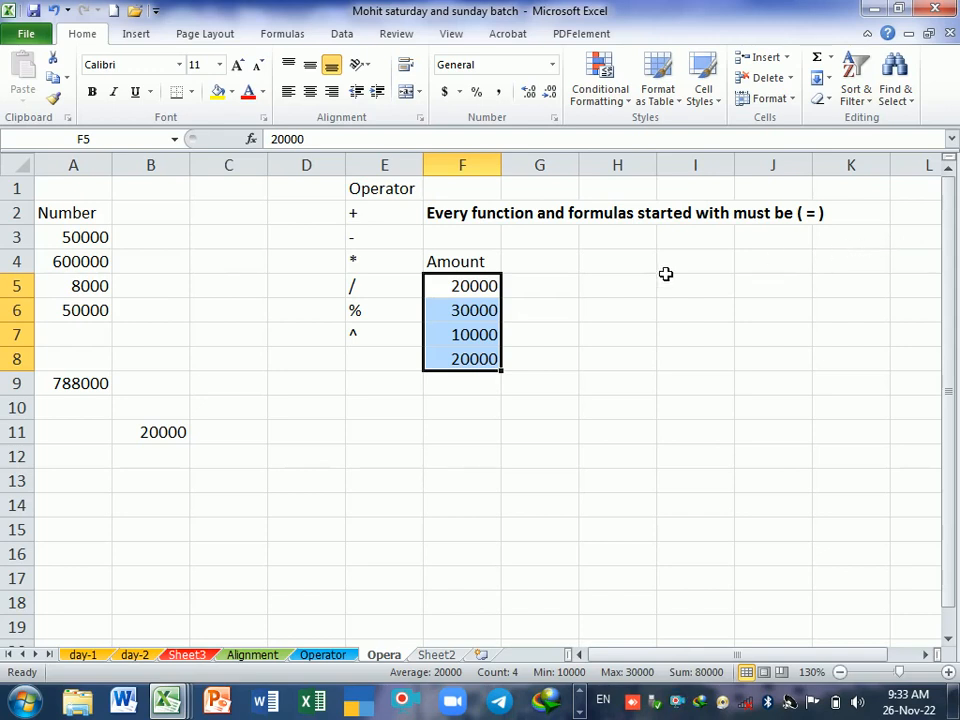
left_click_drag(103, 237, 100, 311)
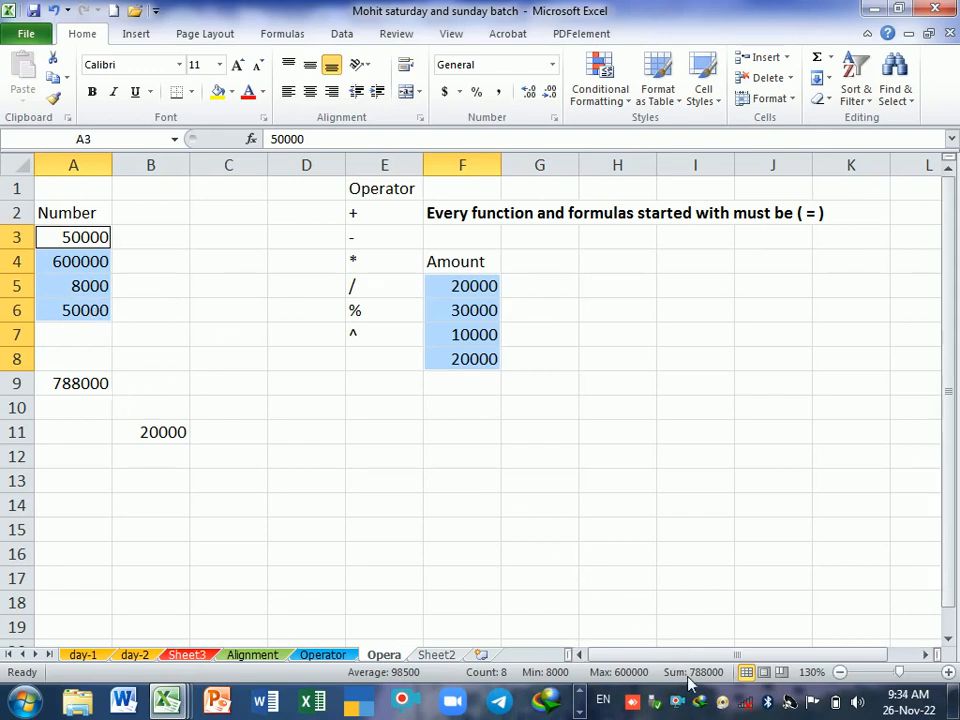
left_click(497, 415)
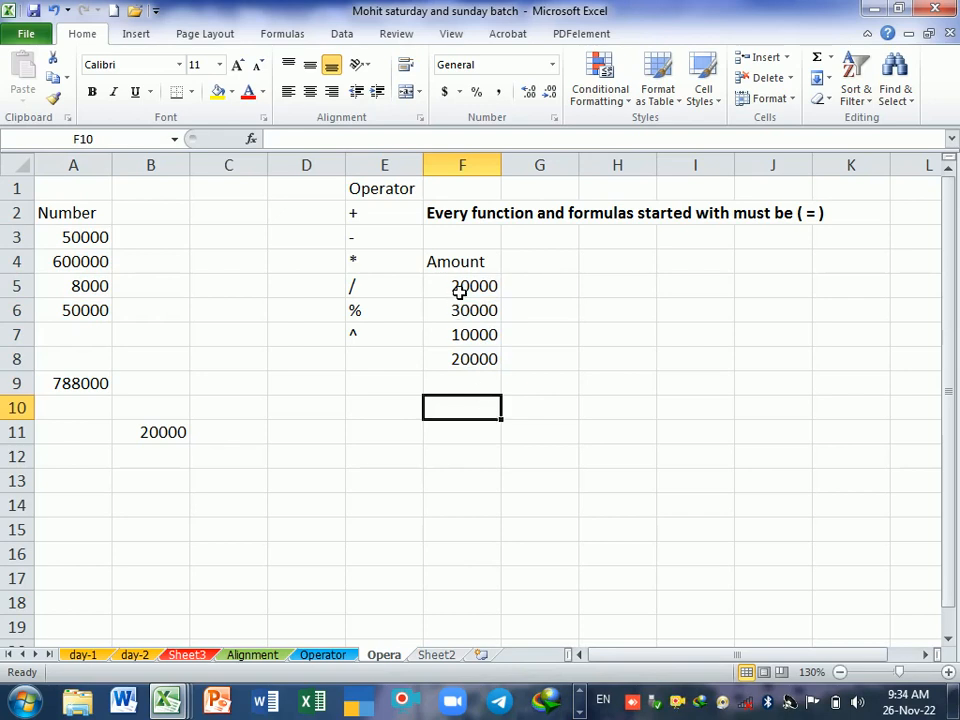
left_click_drag(459, 291, 463, 353)
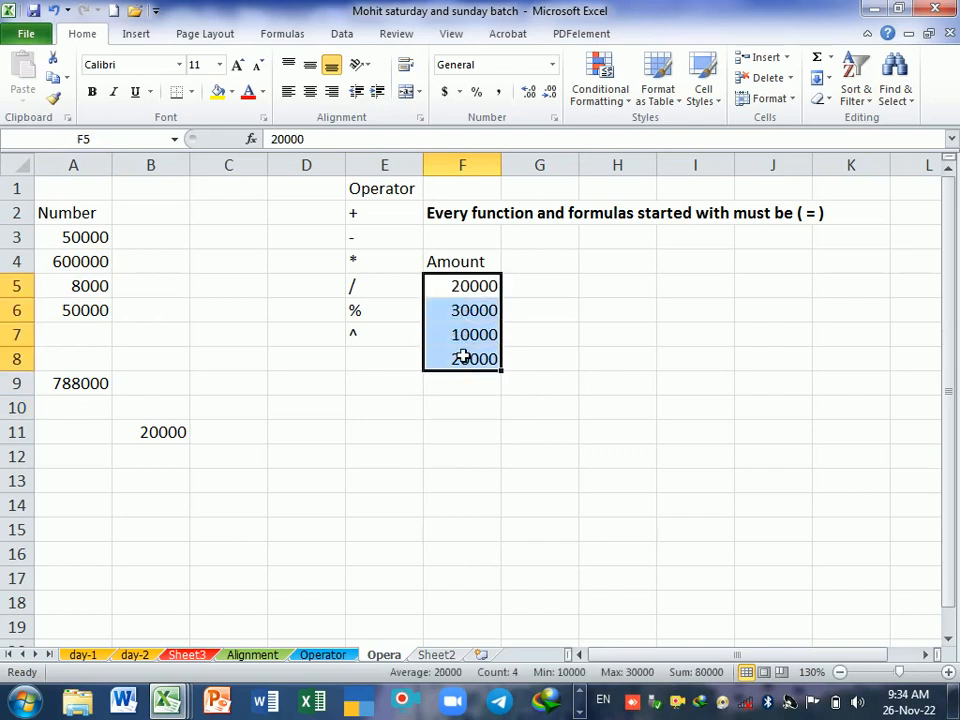
left_click(104, 242)
left_click_drag(104, 259, 100, 310)
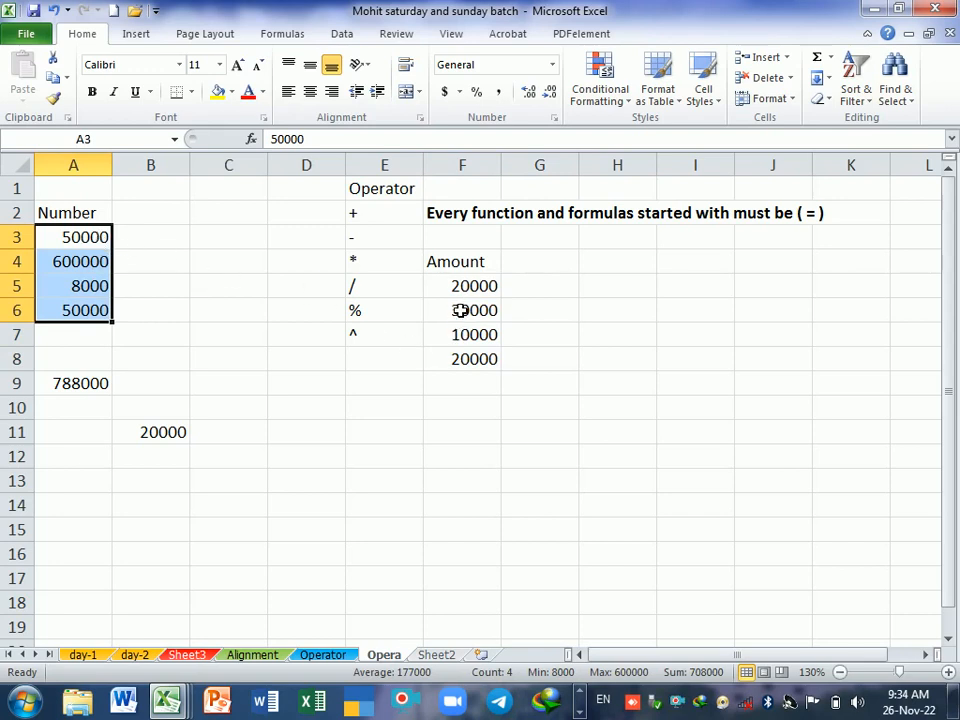
left_click_drag(461, 284, 467, 364)
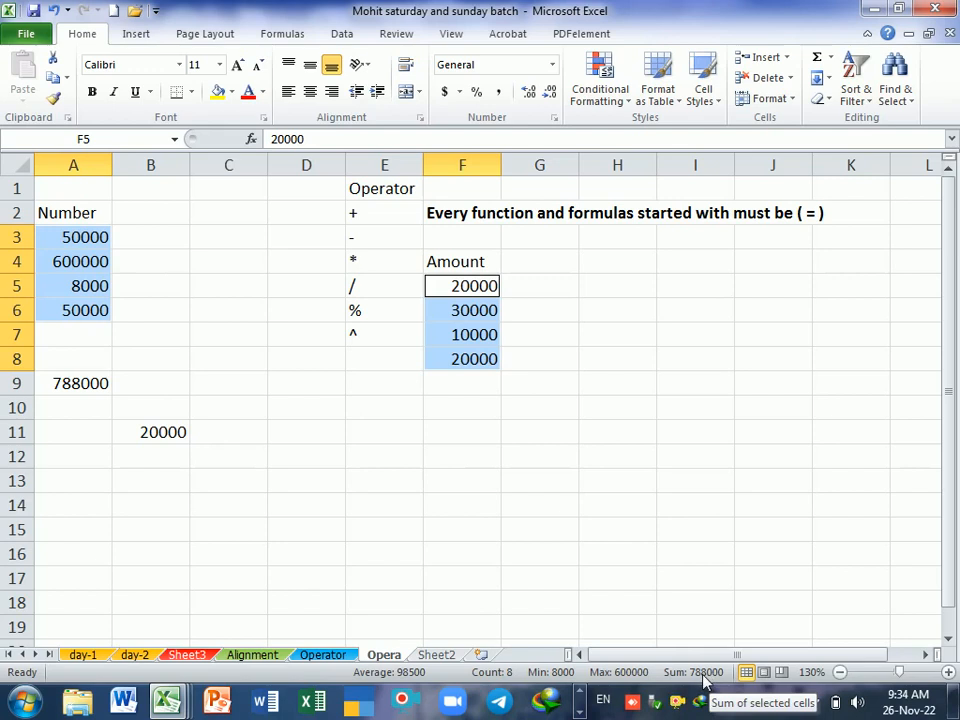
left_click(463, 501)
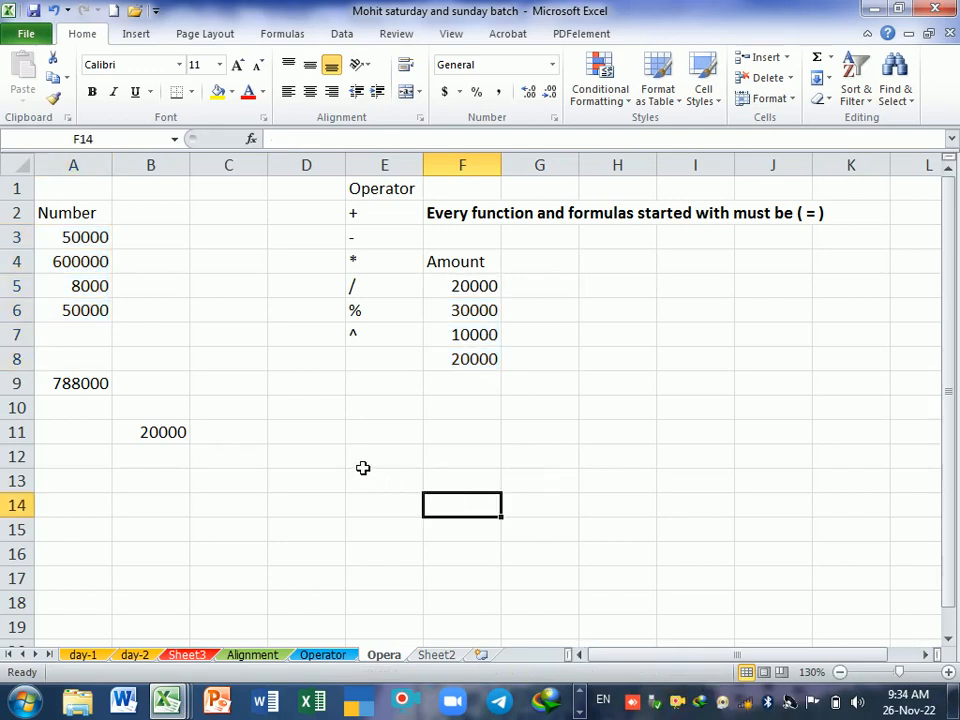
left_click(382, 243)
left_click(392, 437)
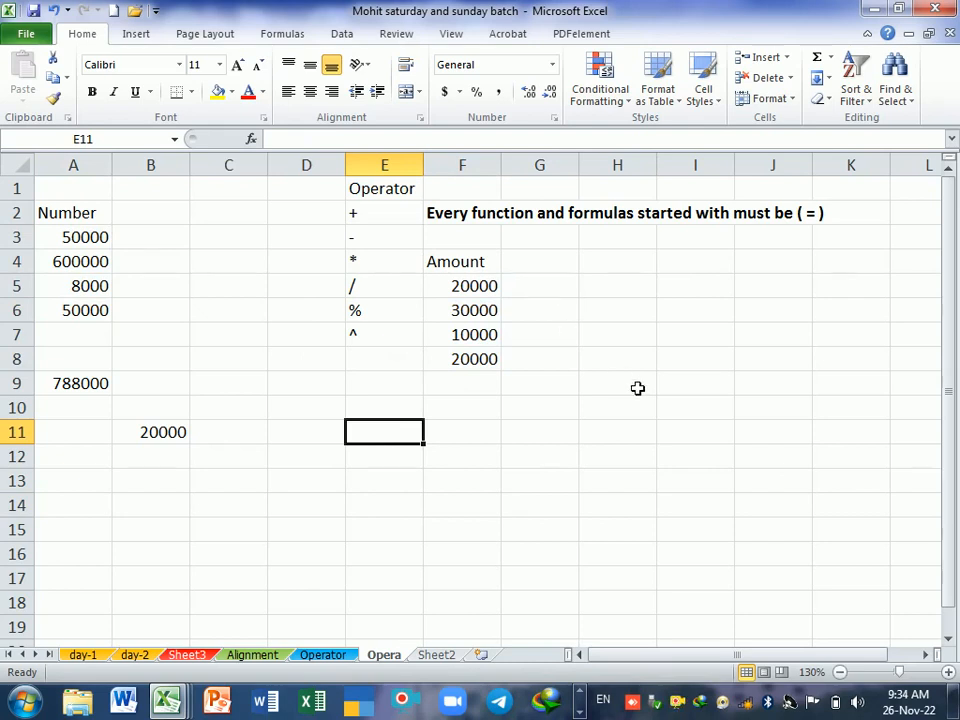
type("=20000-")
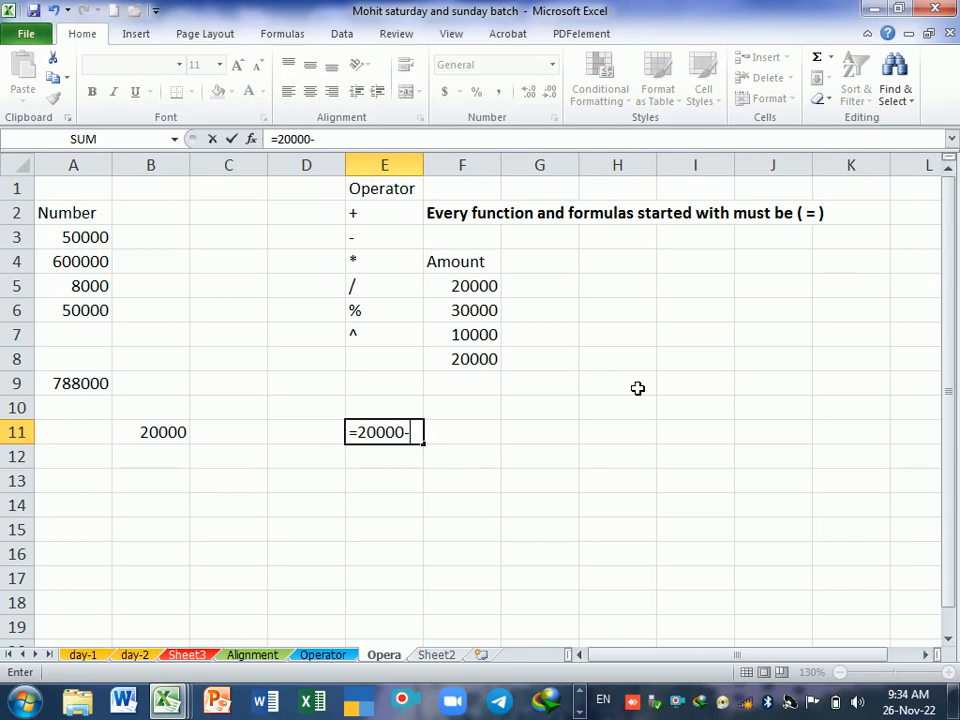
type("15000")
key("Return")
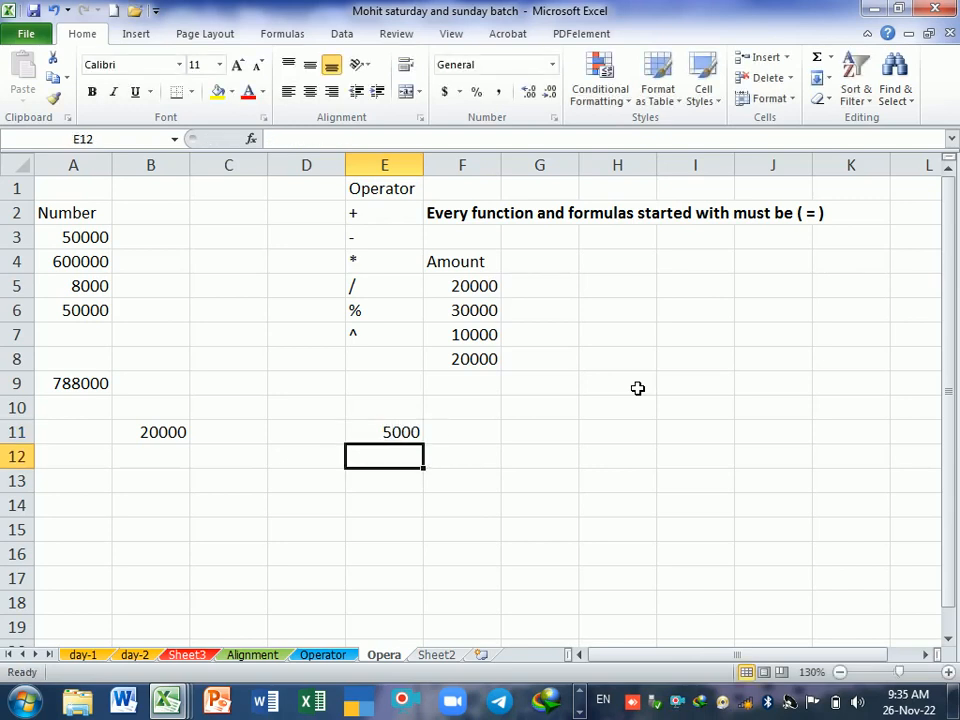
key("Up")
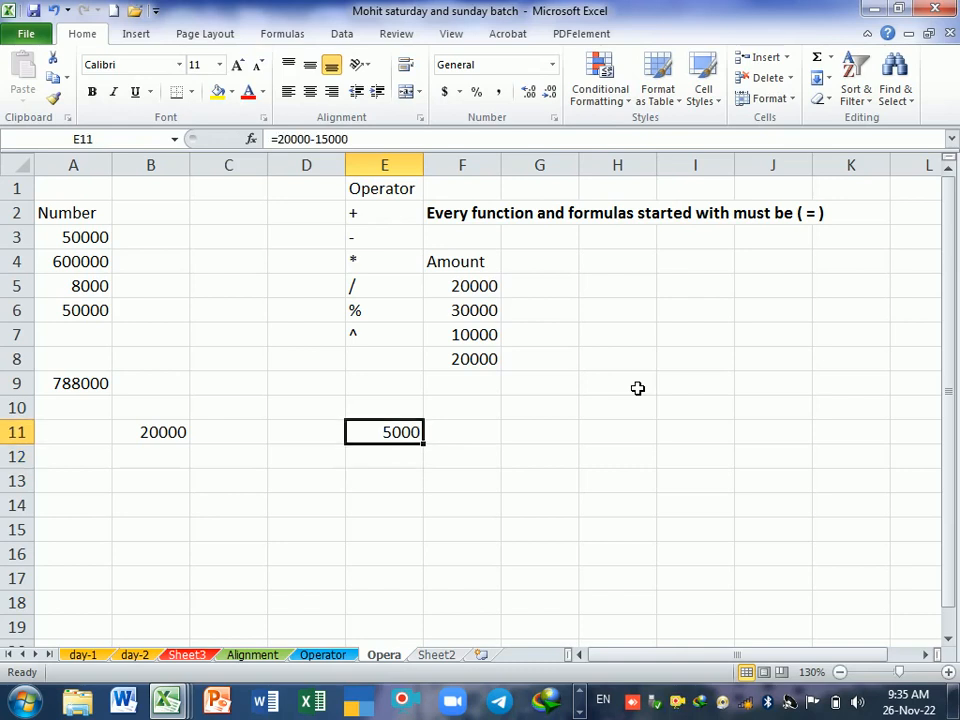
key("F2")
key("Return")
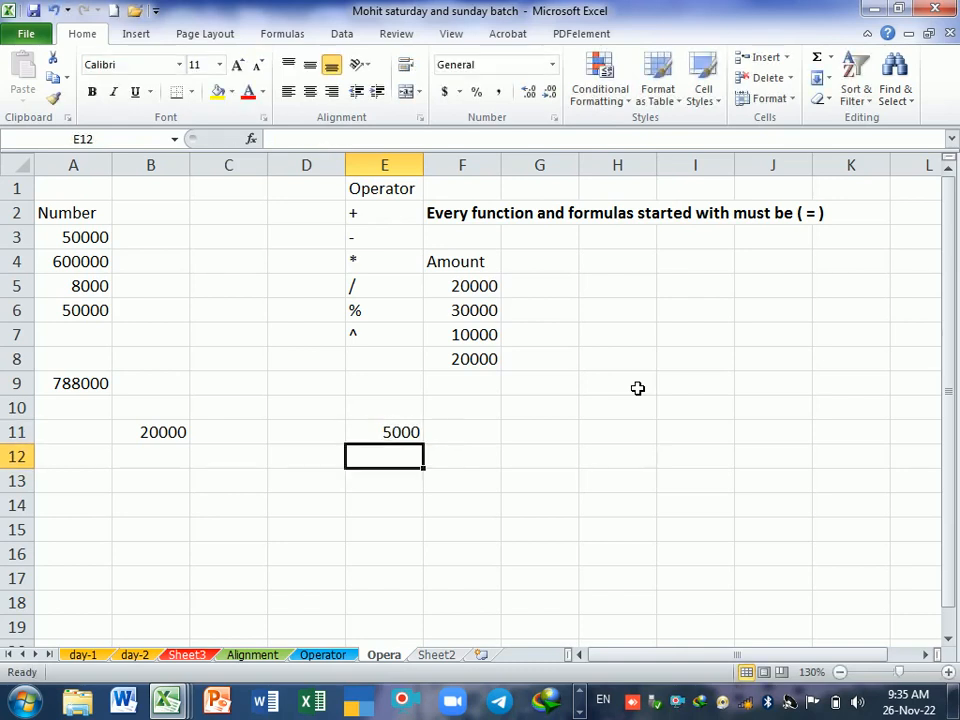
left_click(409, 505)
double_click(387, 432)
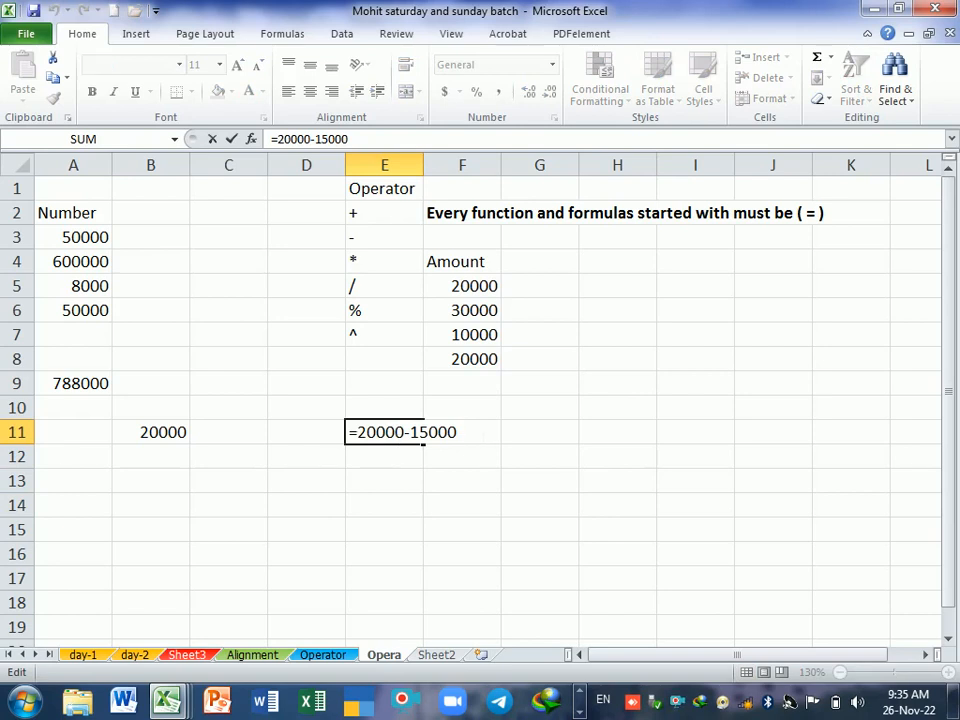
key("Return")
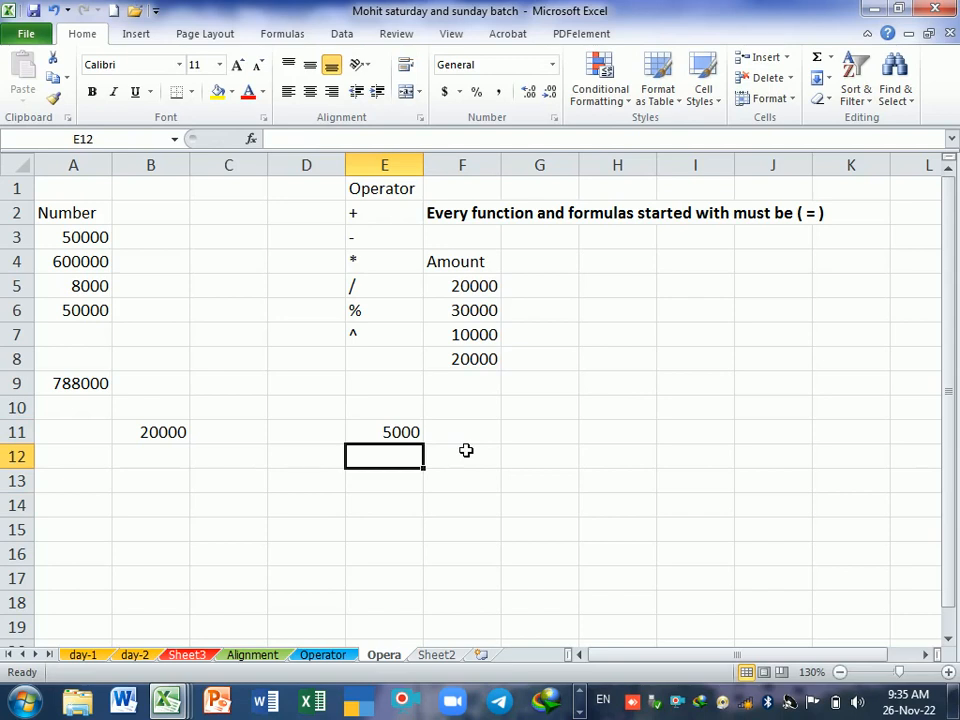
Step: Try subtracting the Amount range from the Number range in E12 with =A3:A6-F5:F8, review the formula, and clear the cell
type("=")
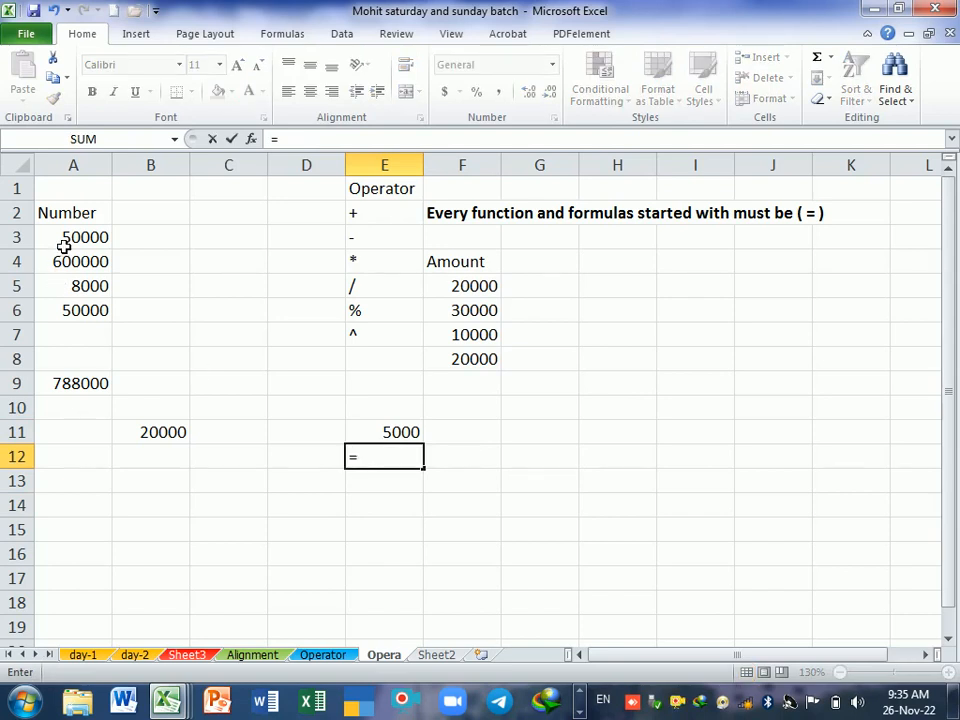
left_click_drag(63, 245, 79, 313)
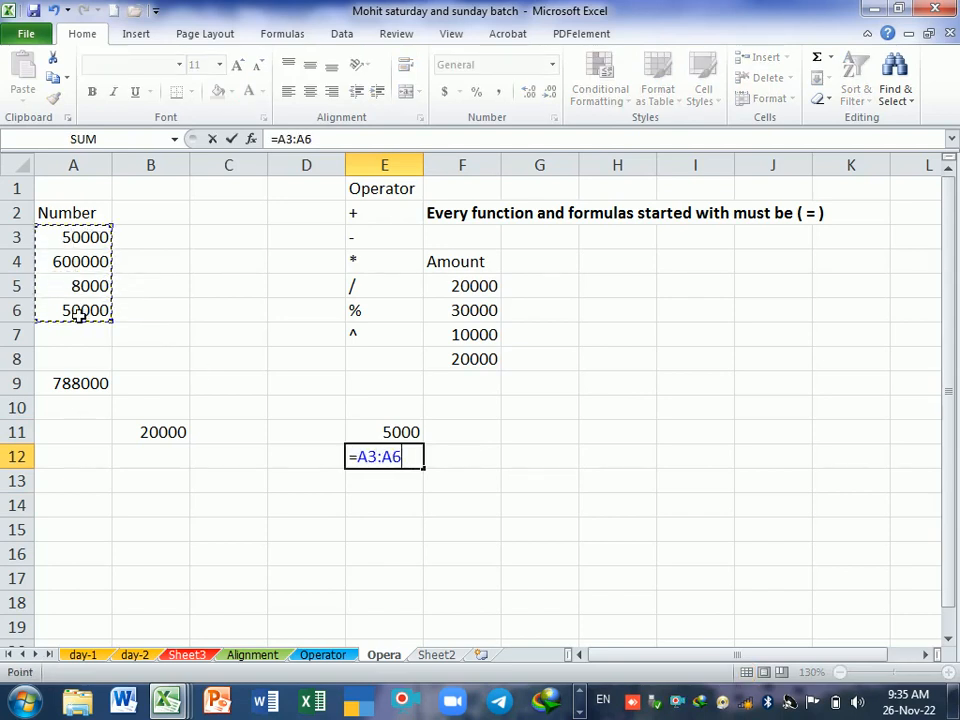
type("-")
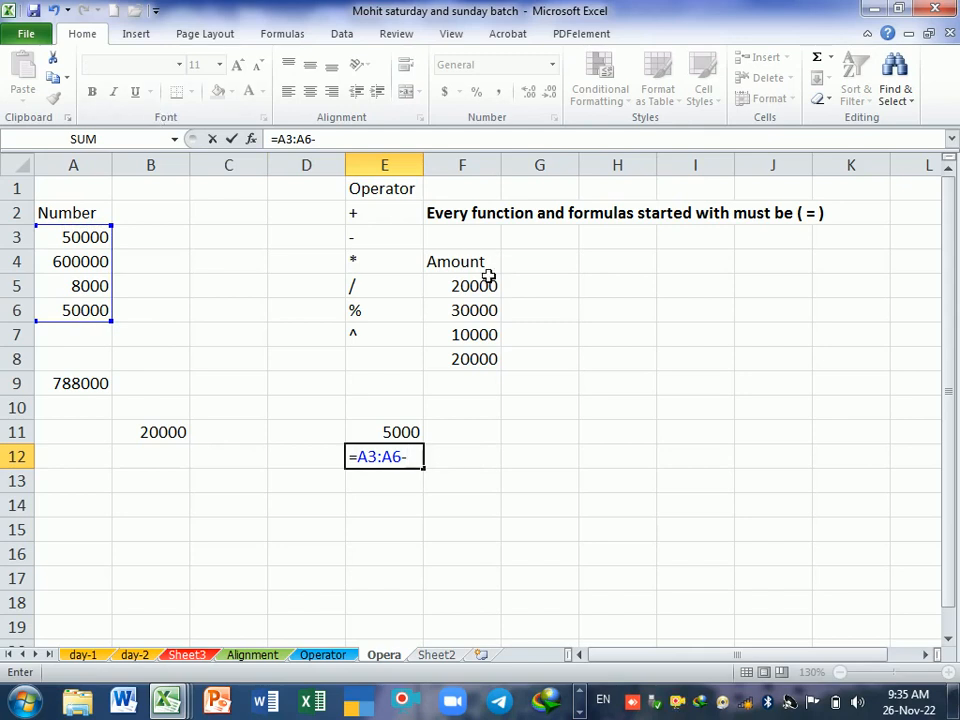
left_click_drag(488, 276, 491, 369)
key("Return")
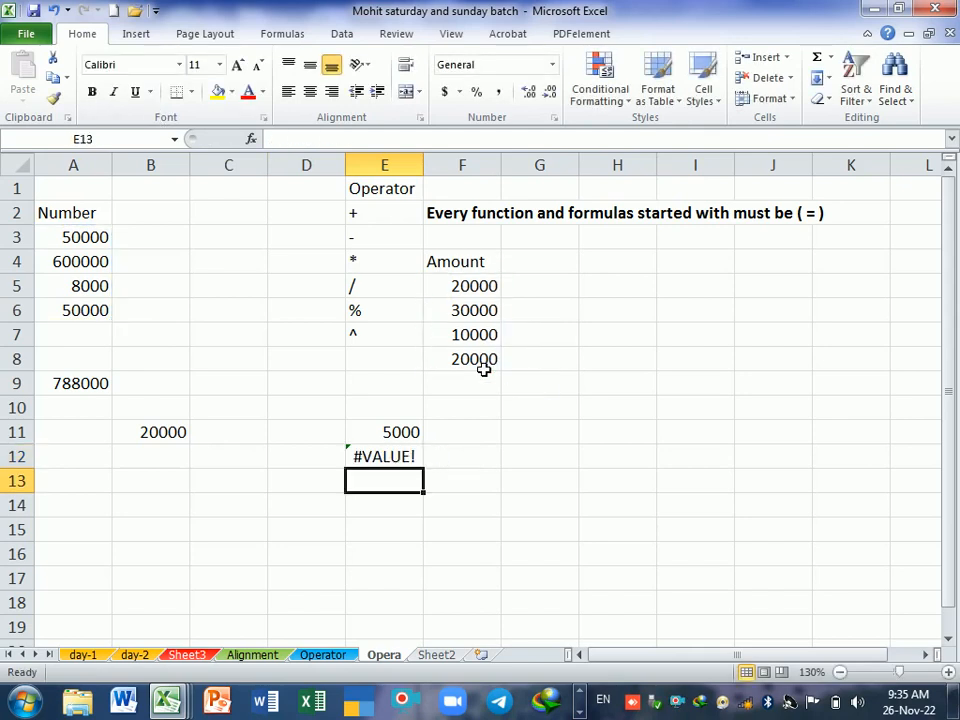
double_click(395, 456)
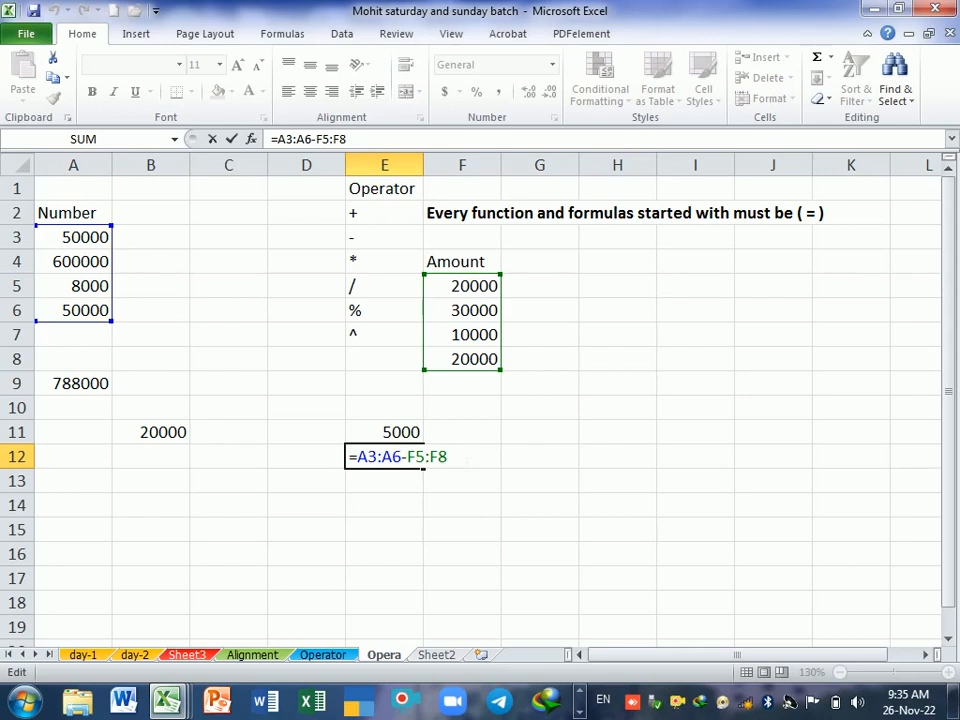
key("Return")
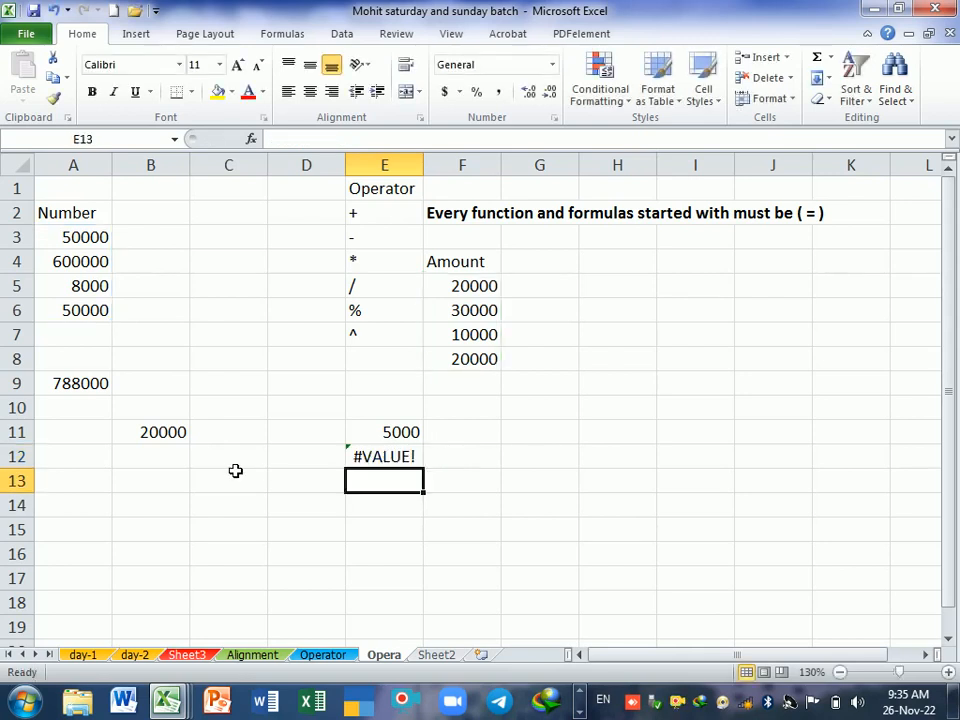
left_click(396, 461)
key("Delete")
left_click(234, 506)
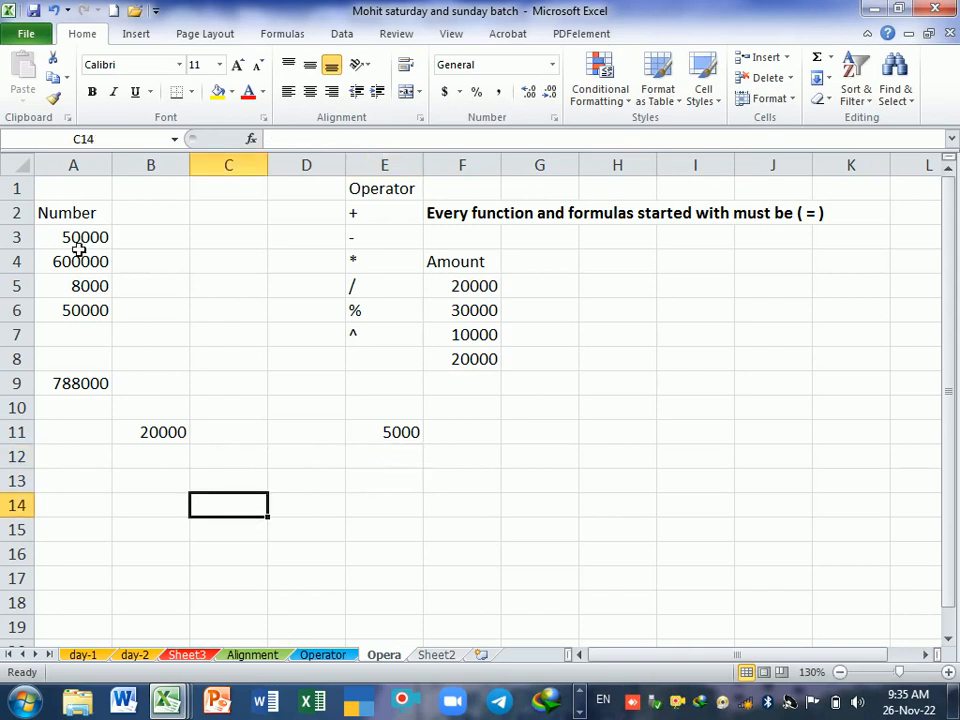
Step: Total the Number values in A7 with =SUM(A3:A6) and the Amount values in F9 with =SUM(F5:F8), using AutoSum
left_click_drag(78, 240, 88, 311)
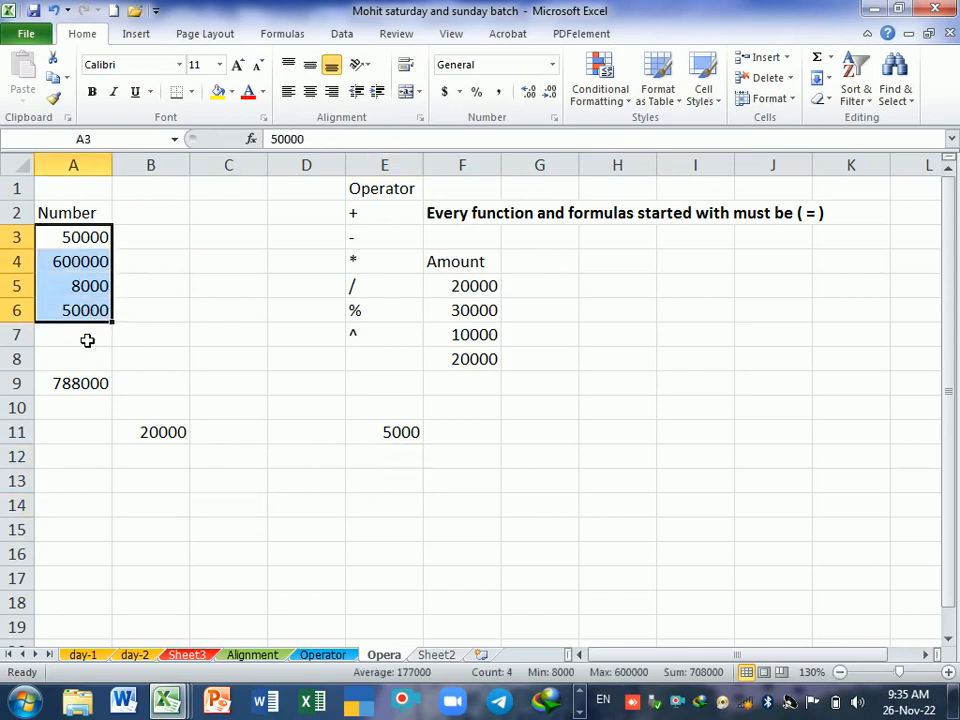
left_click(88, 340)
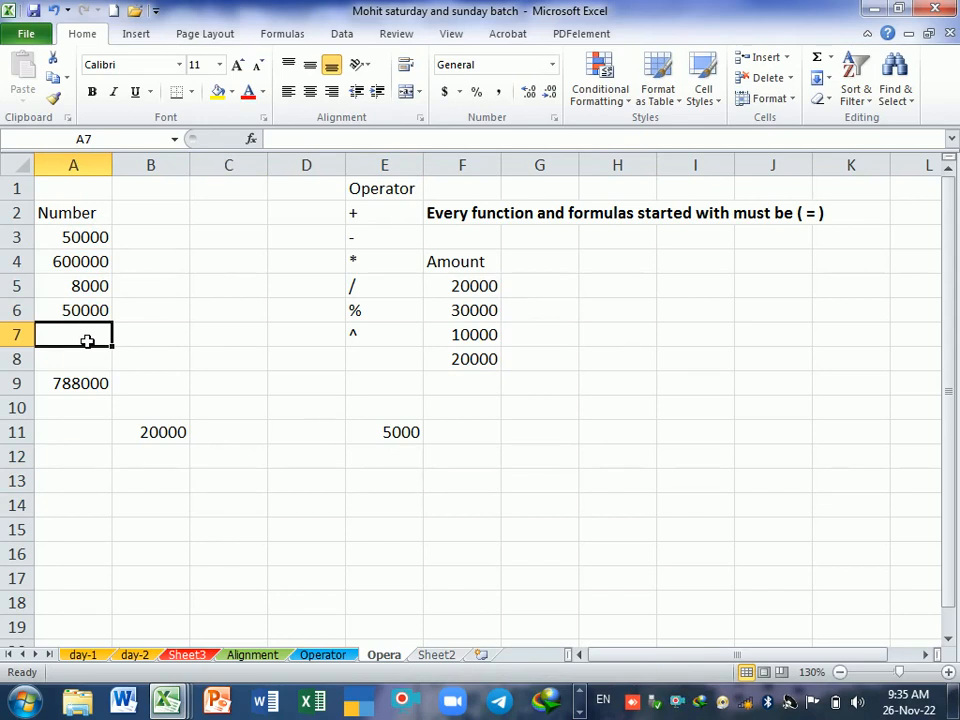
left_click(819, 62)
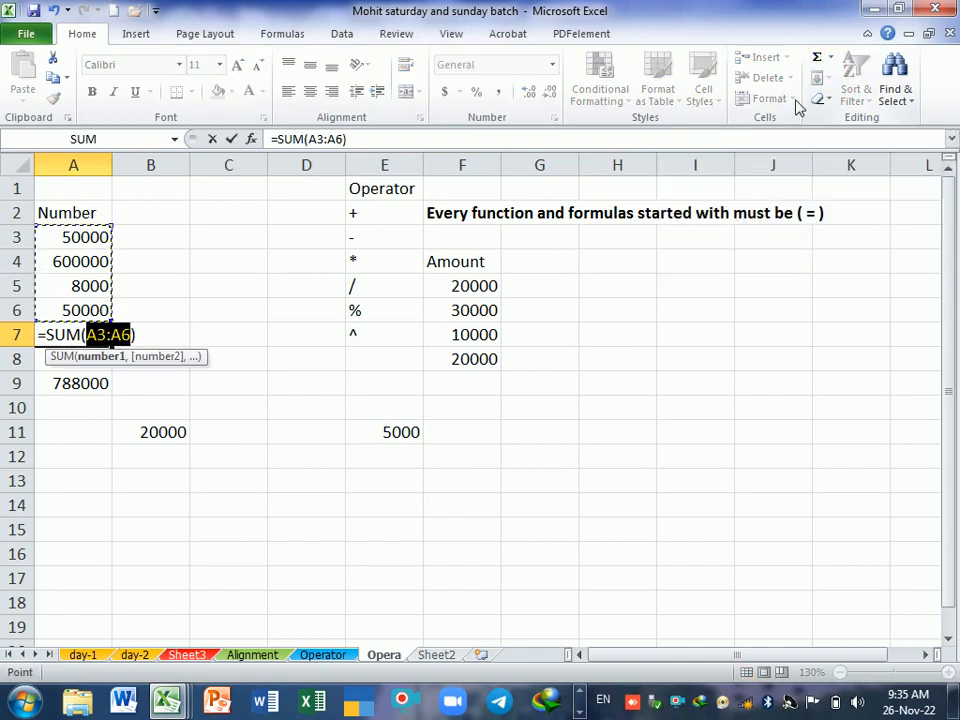
key("Return")
left_click(476, 381)
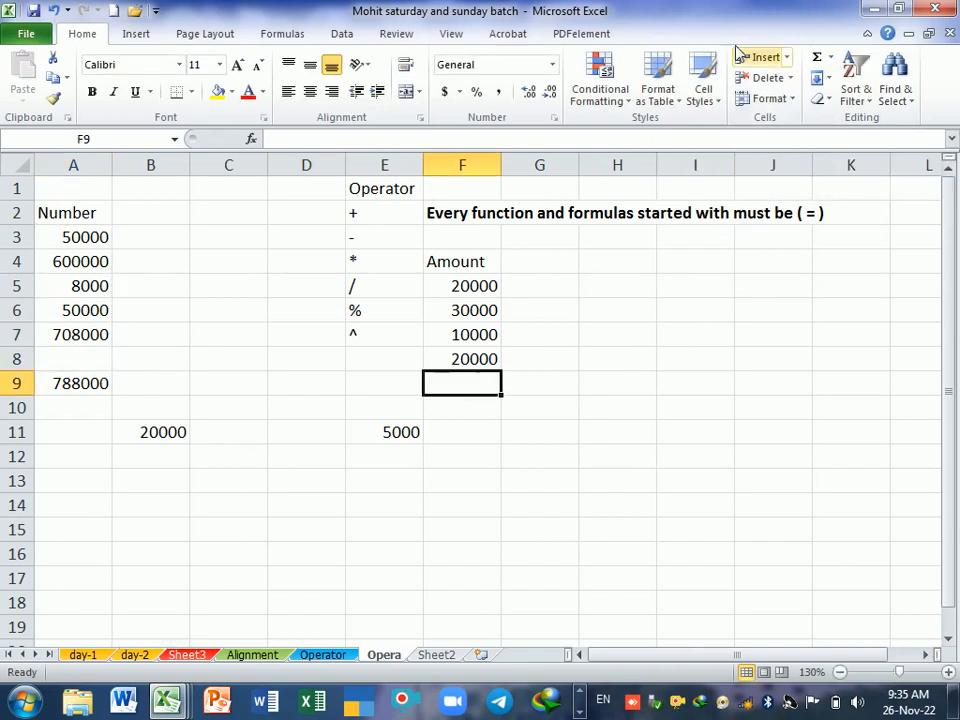
left_click(819, 57)
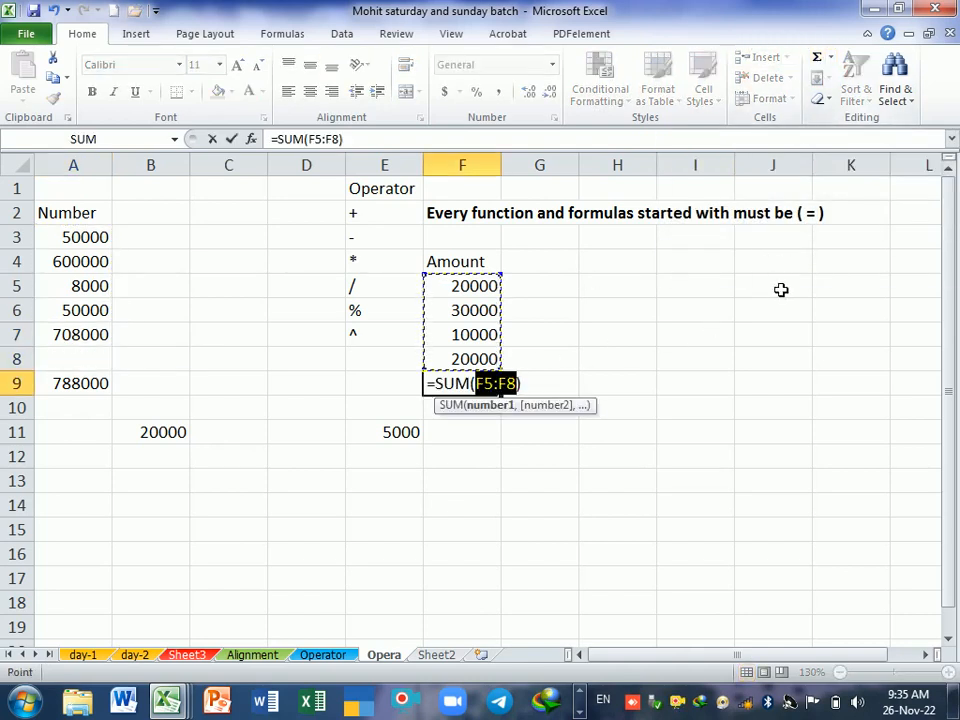
key("Return")
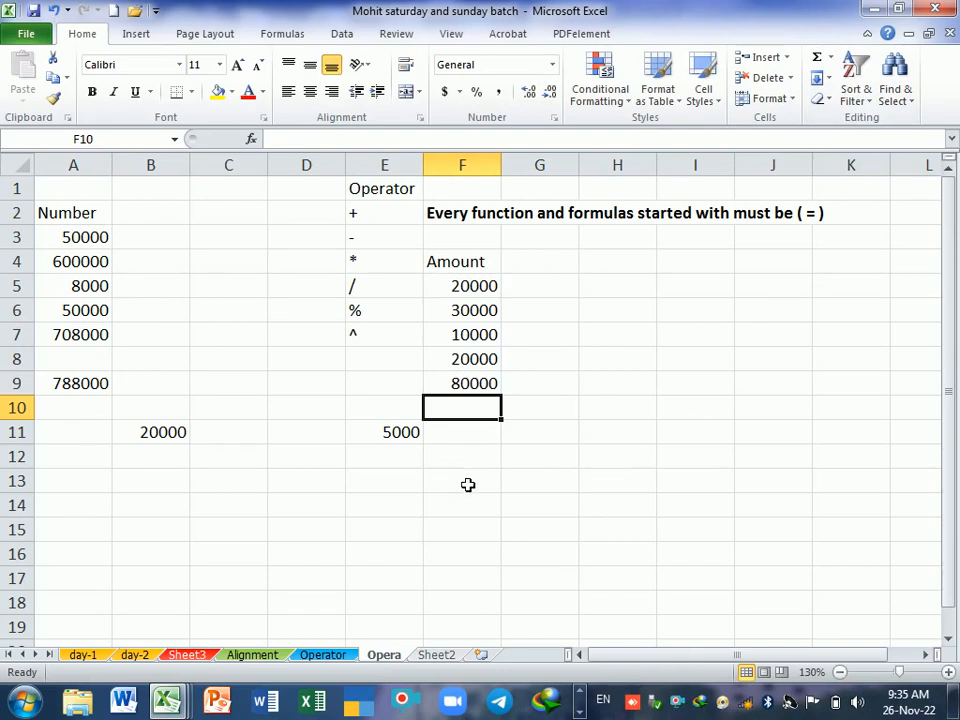
Step: Subtract the Amount total from the Number total in cell F13 with the formula =A7-F9
left_click(464, 486)
type("=")
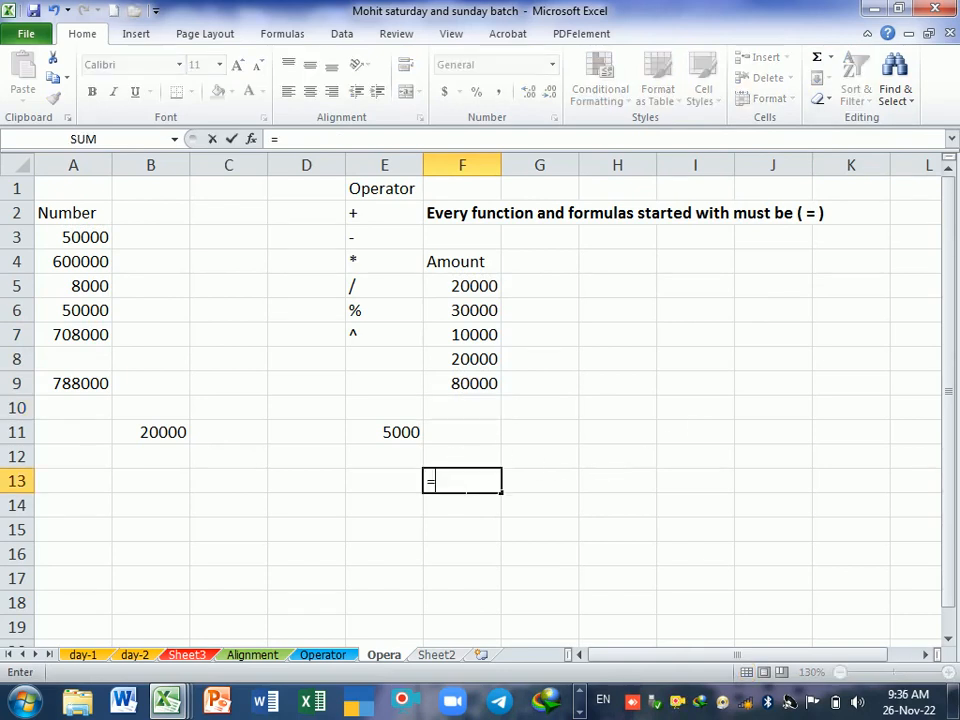
left_click(90, 341)
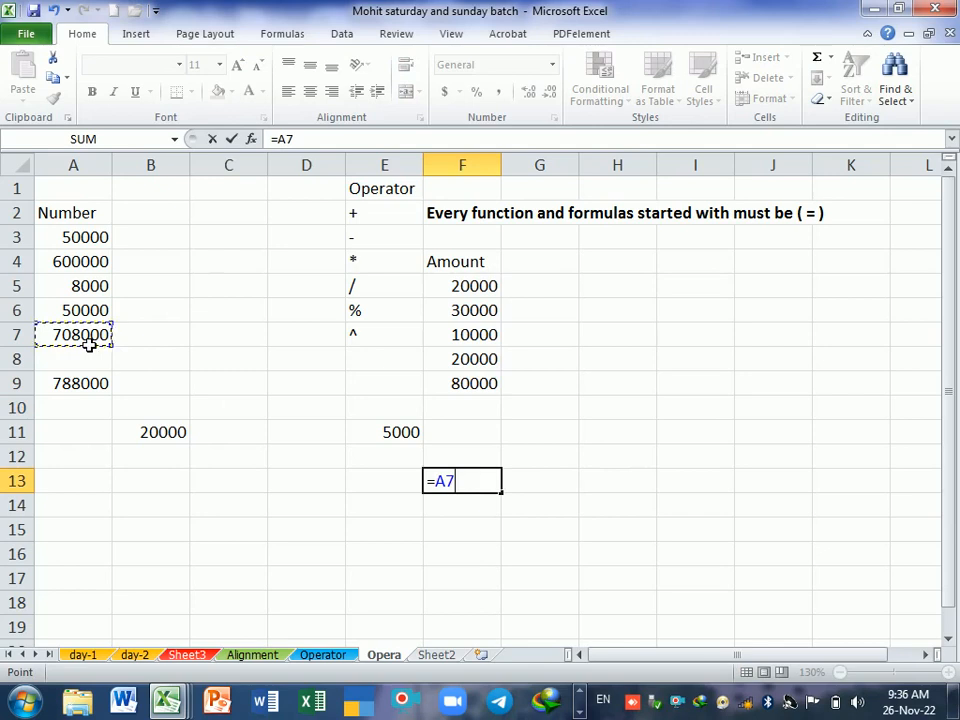
type("-")
left_click(493, 390)
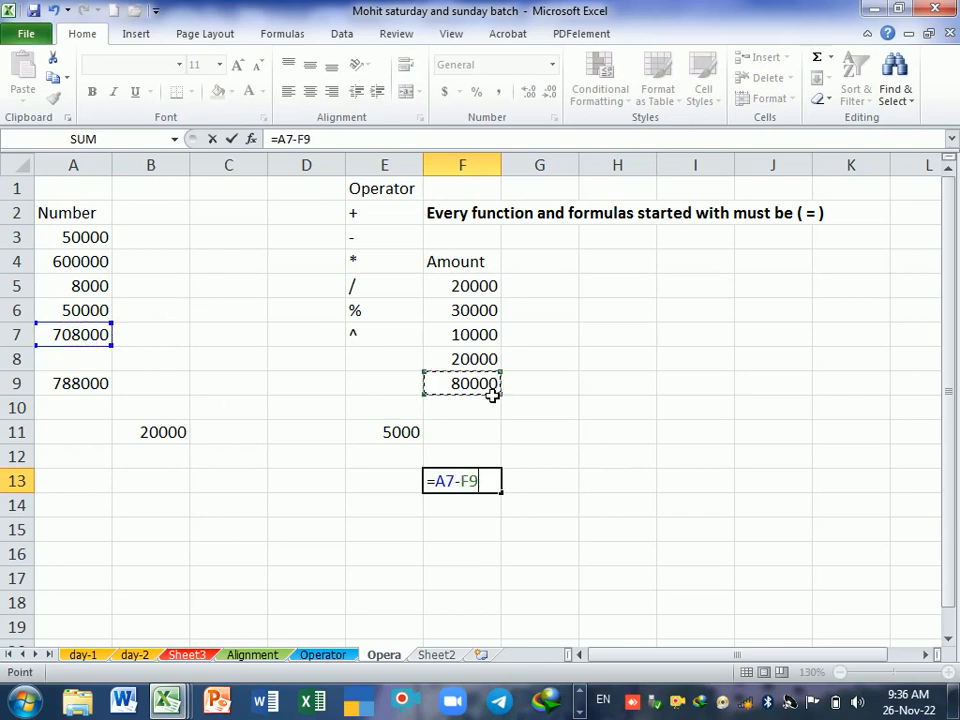
key("Return")
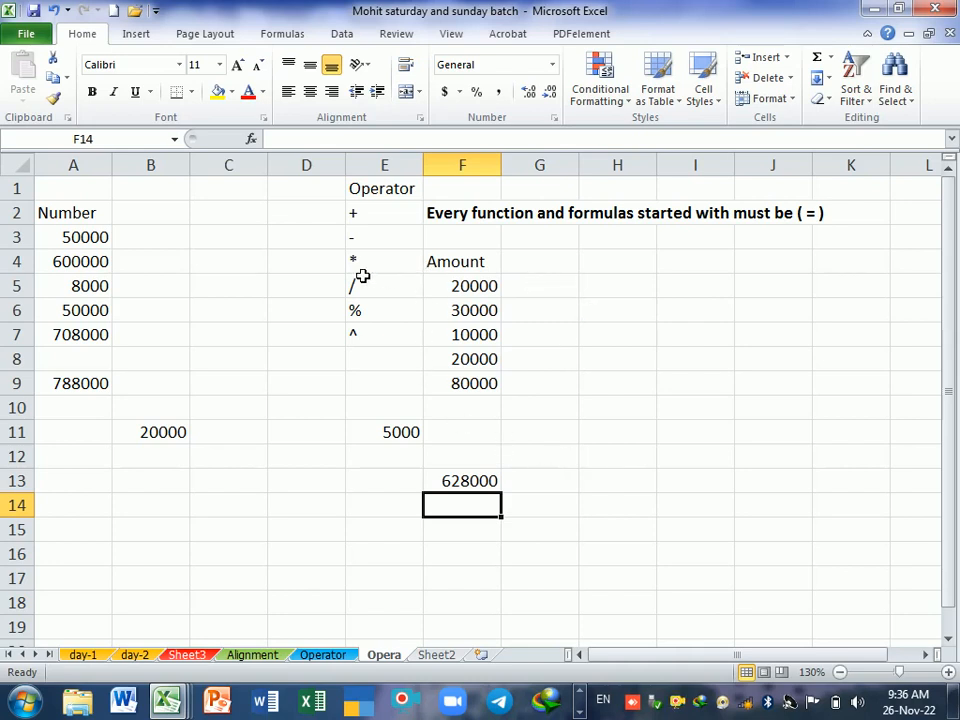
Step: Enter 2000, 30000 and 2000 in cells G5 to G7 beside the Amount values
left_click(541, 296)
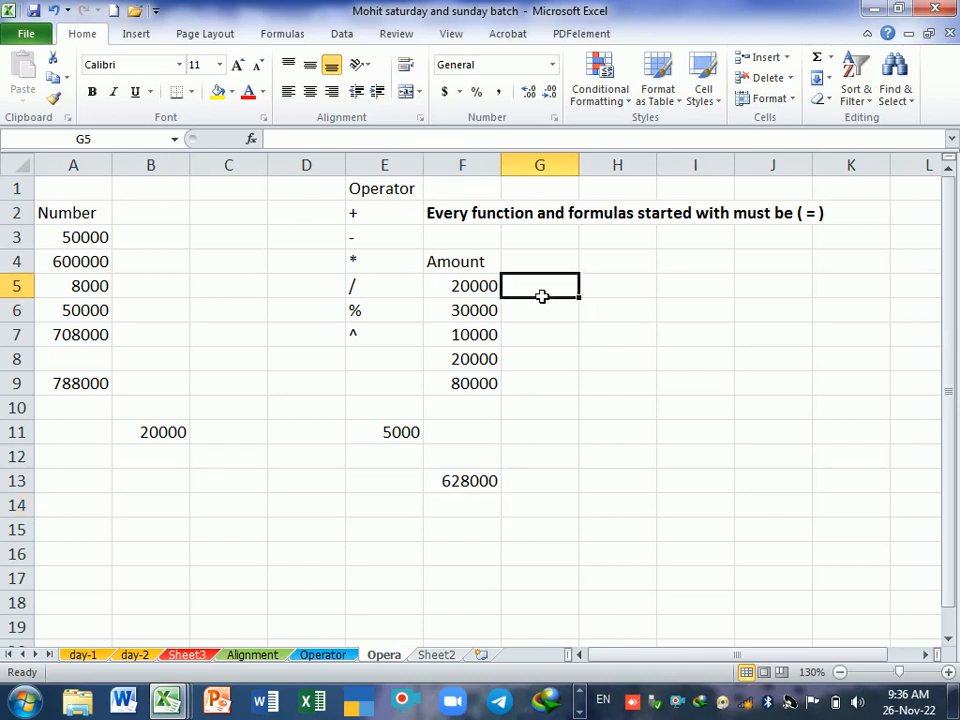
type("2000")
key("Return")
type("300")
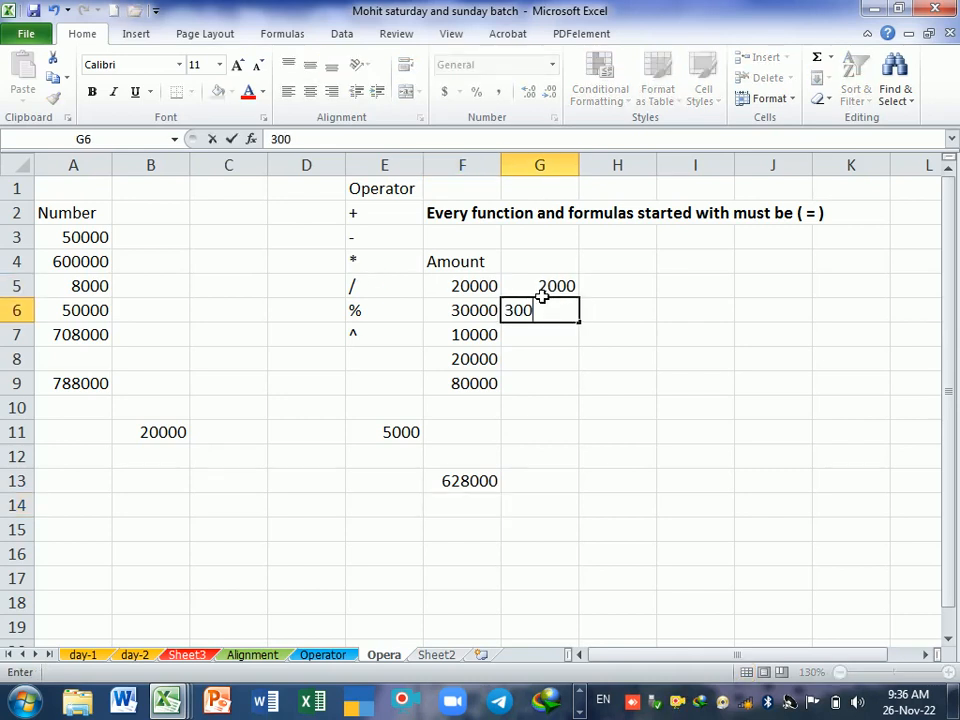
type("00")
key("Return")
type("2000")
key("Return")
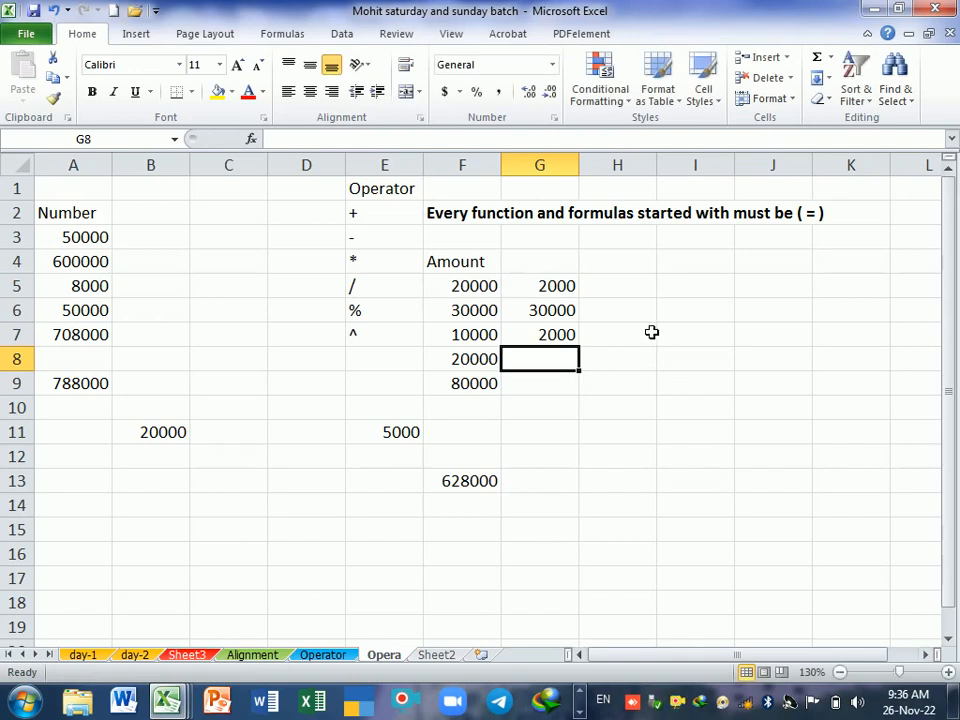
Step: Enter the formula =F5-G5 in H5 and fill it down to H9
left_click(637, 285)
type("=")
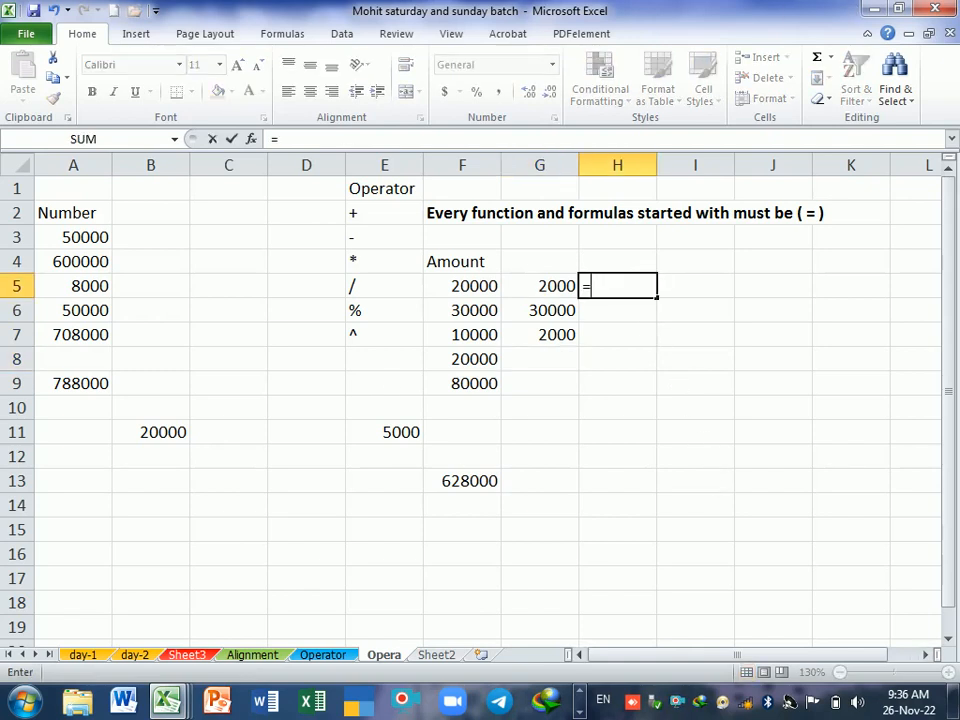
key("Left")
key("Left")
type("-")
key("Left")
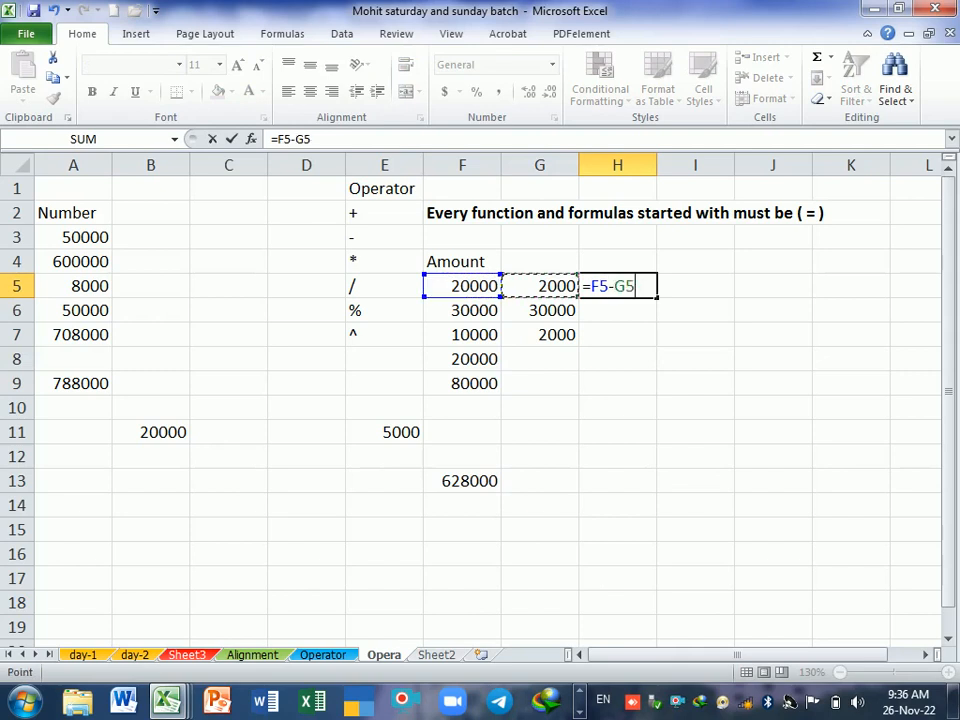
key("Return")
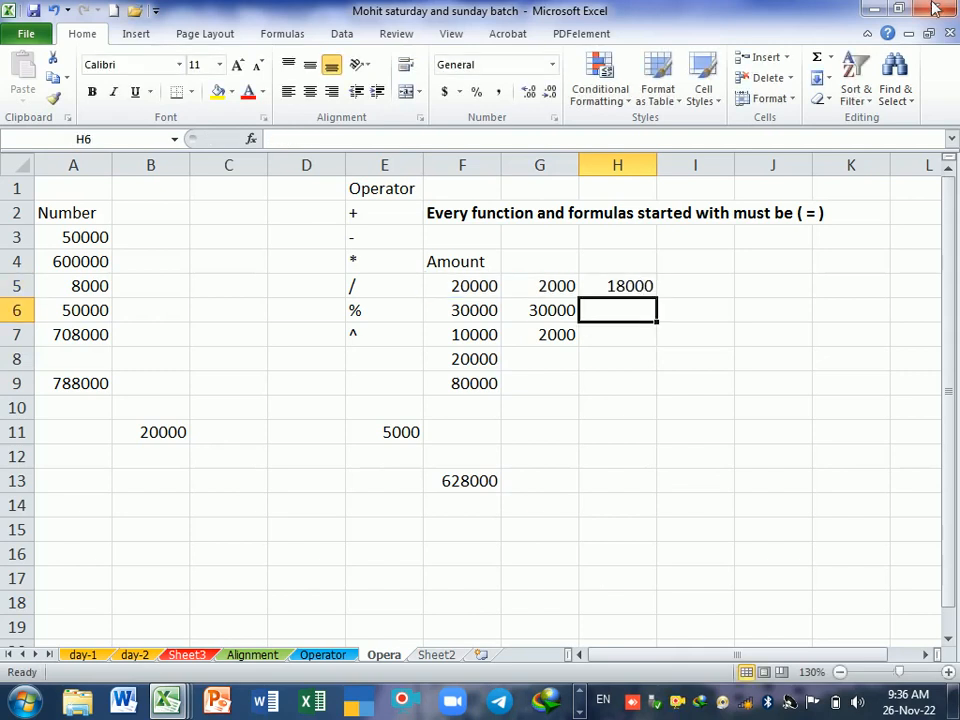
left_click(652, 286)
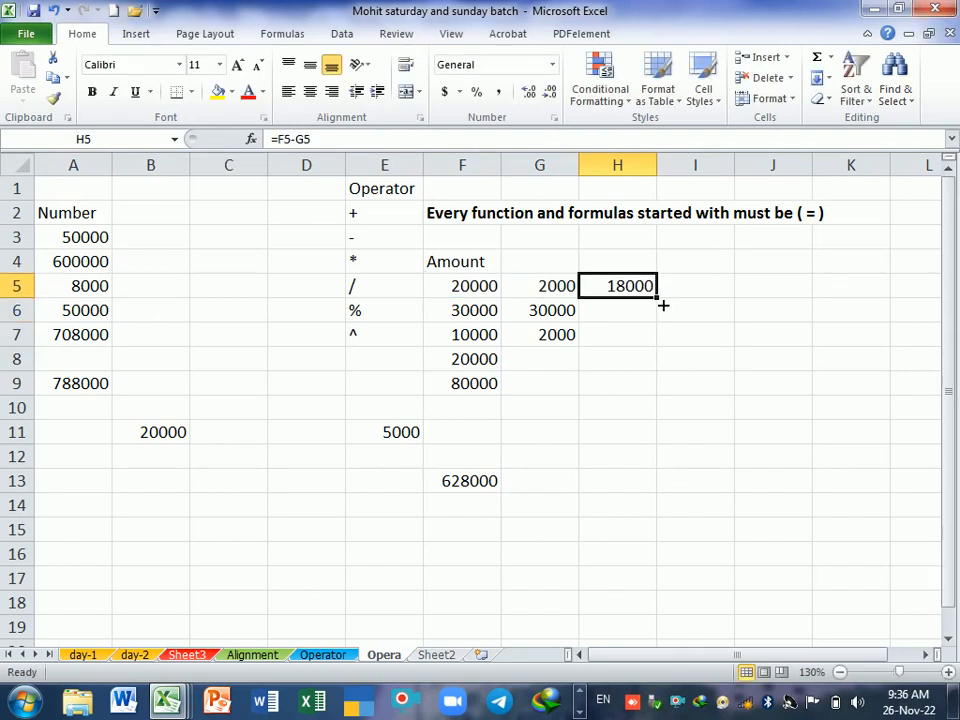
left_click_drag(662, 302, 662, 393)
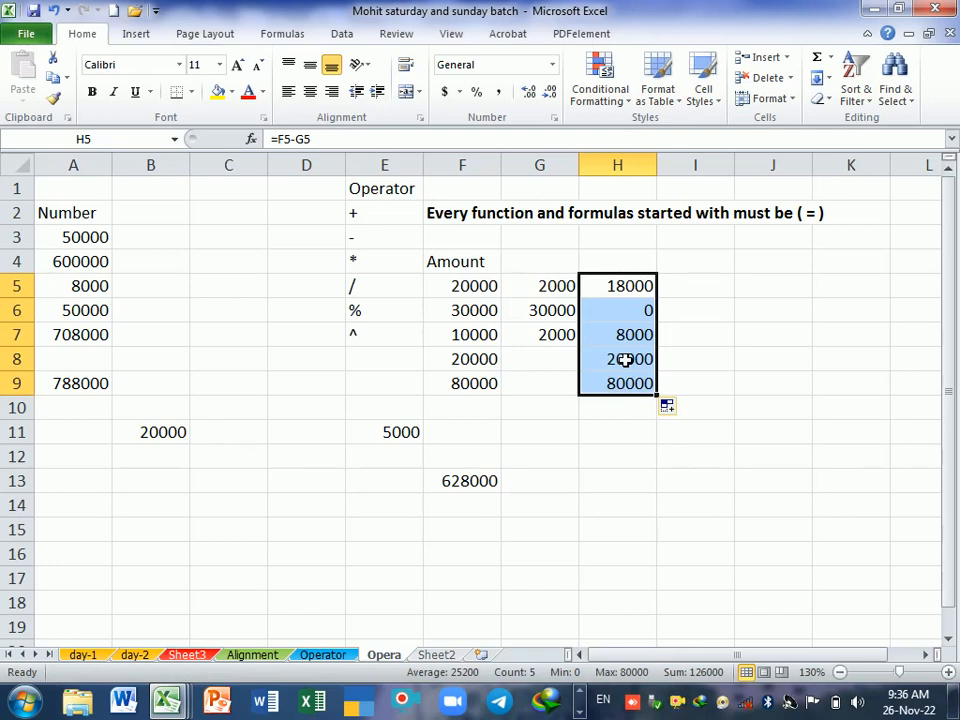
Step: Clear the subtraction formulas from H5:H9 and select cell I6
key("Delete")
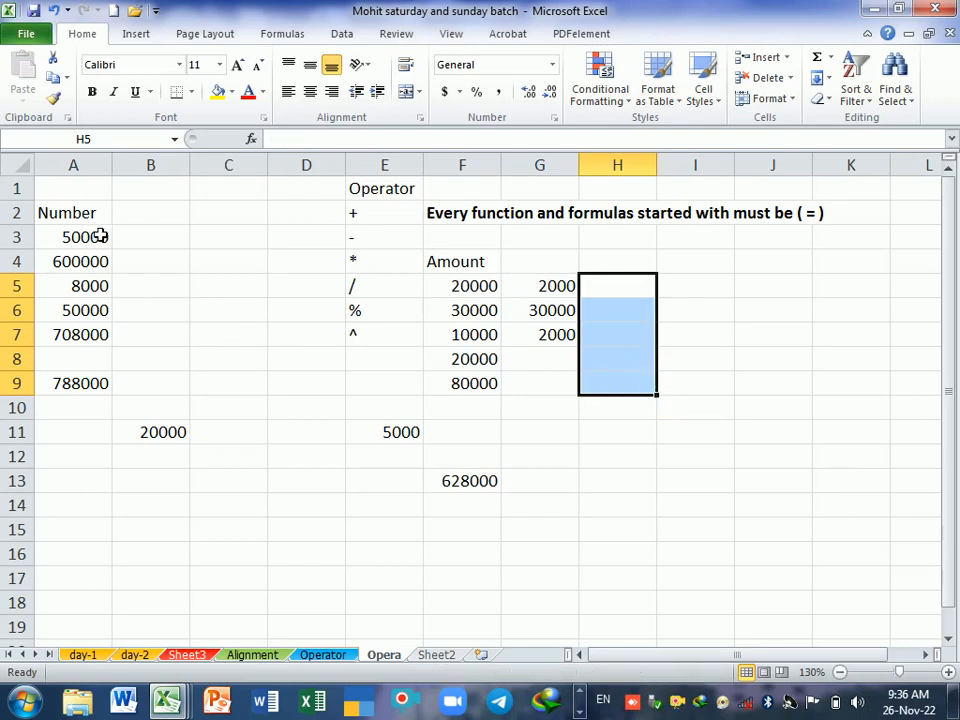
left_click(404, 263)
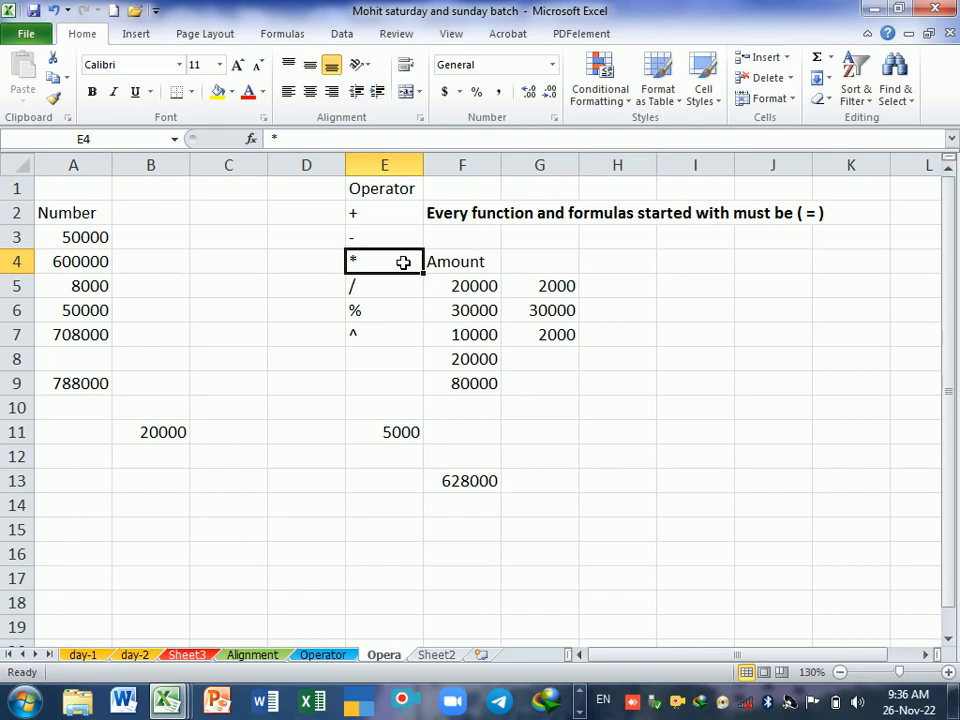
left_click(678, 316)
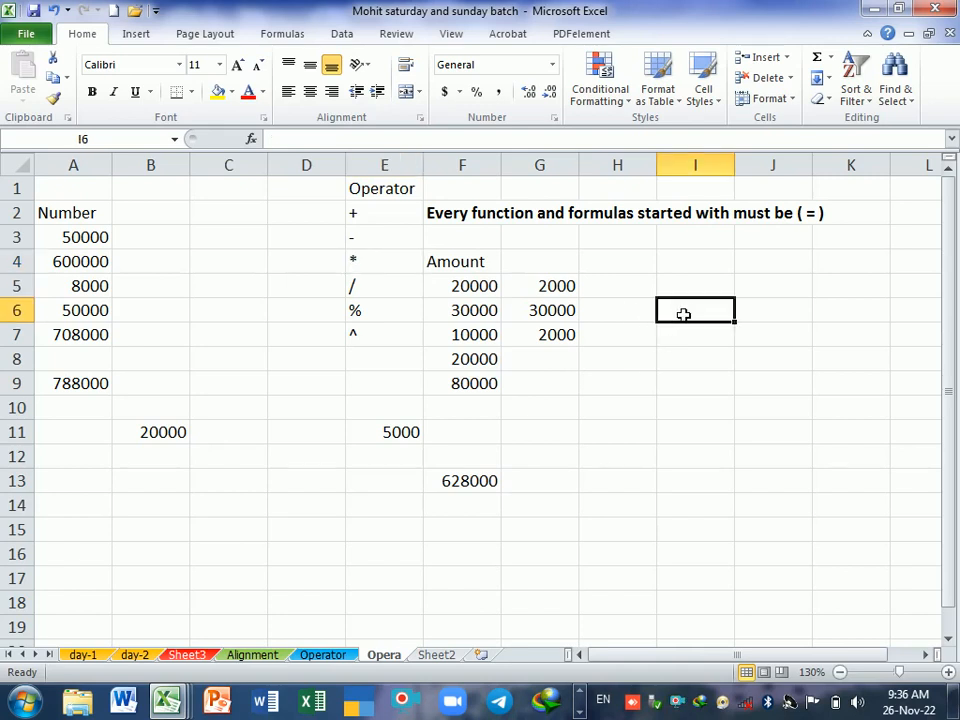
Step: Enter the heading Unitprice in I6 with the values 20000, 10000, 50000 and 30000 in I7 to I10
type("Unit")
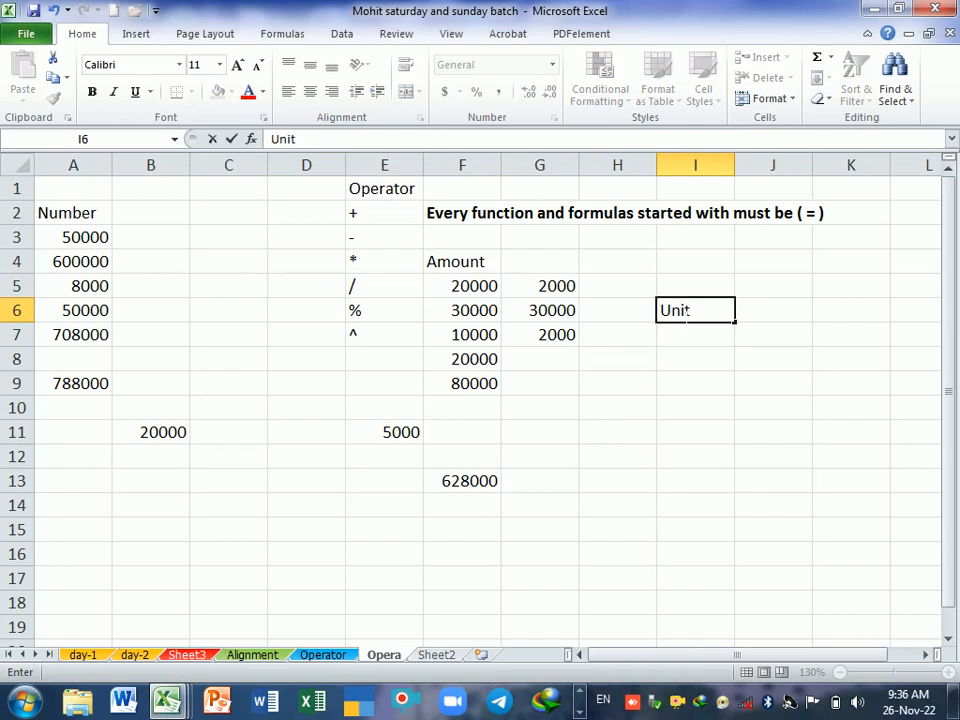
type("price")
key("Return")
type("200")
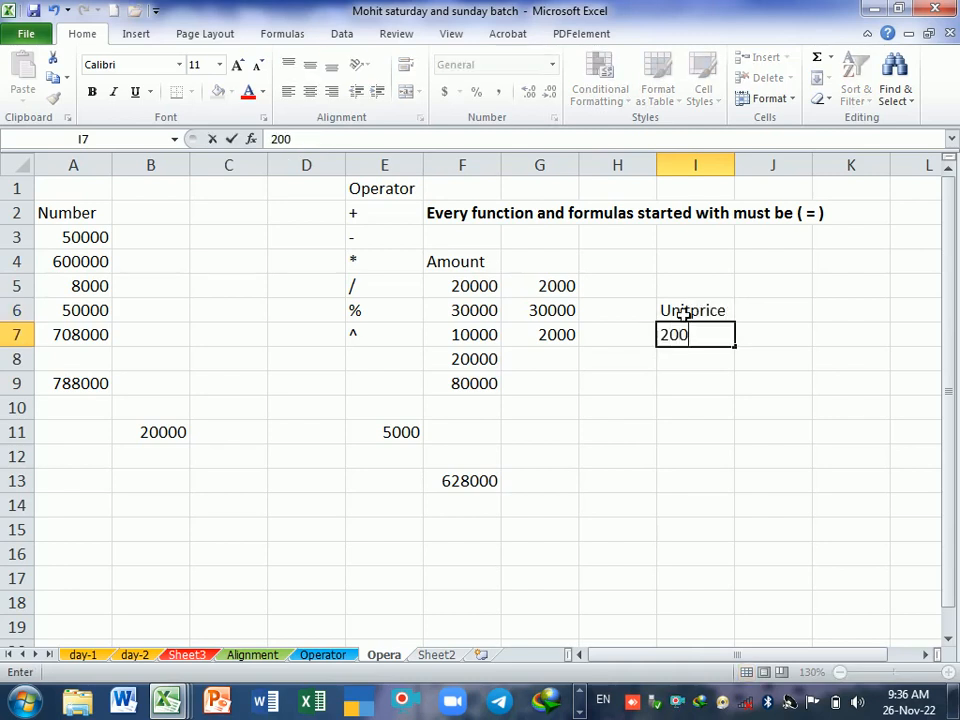
type("00")
key("Return")
type("100")
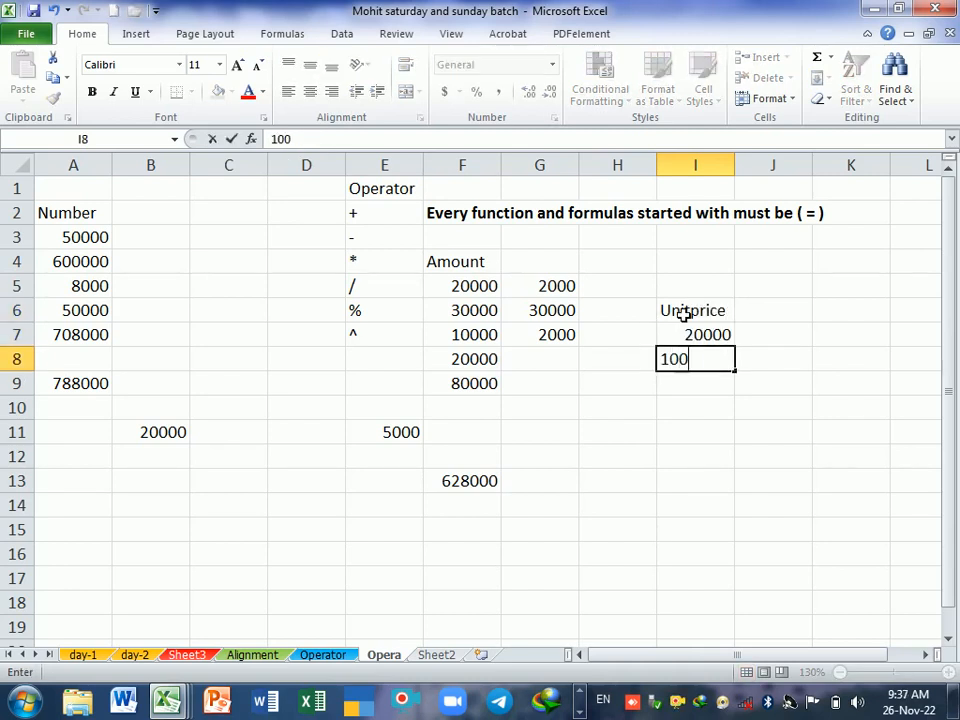
type("00")
key("Return")
type("50000")
key("Return")
type("3")
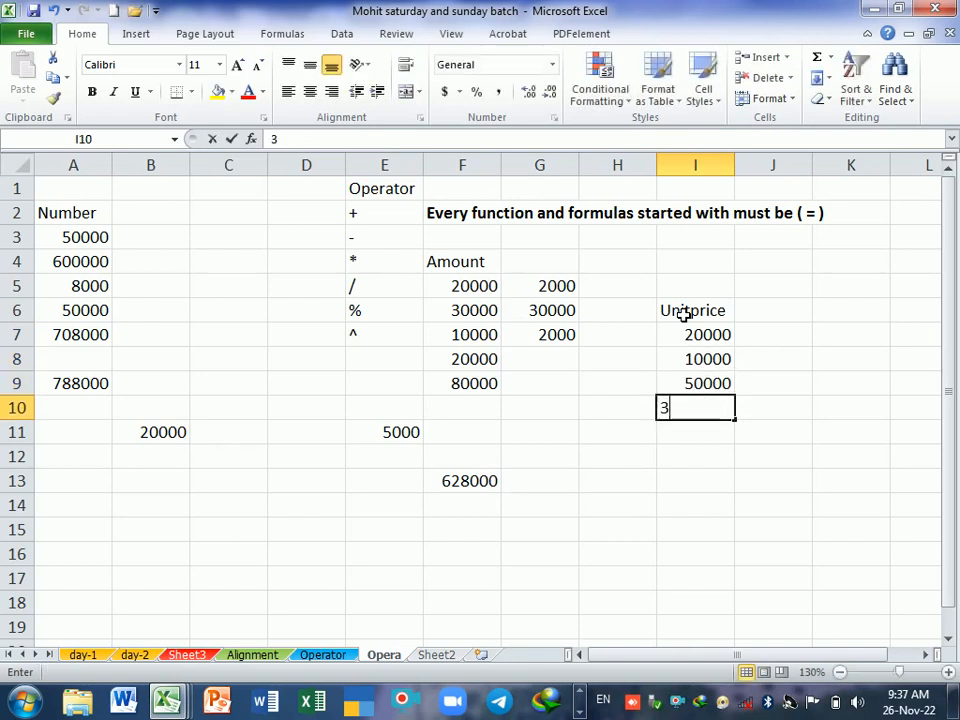
type("0000")
key("Return")
Step: Enter the heading Unit_Sale in J6, beside the Unitprice heading
key("Right")
key("Up")
key("Up")
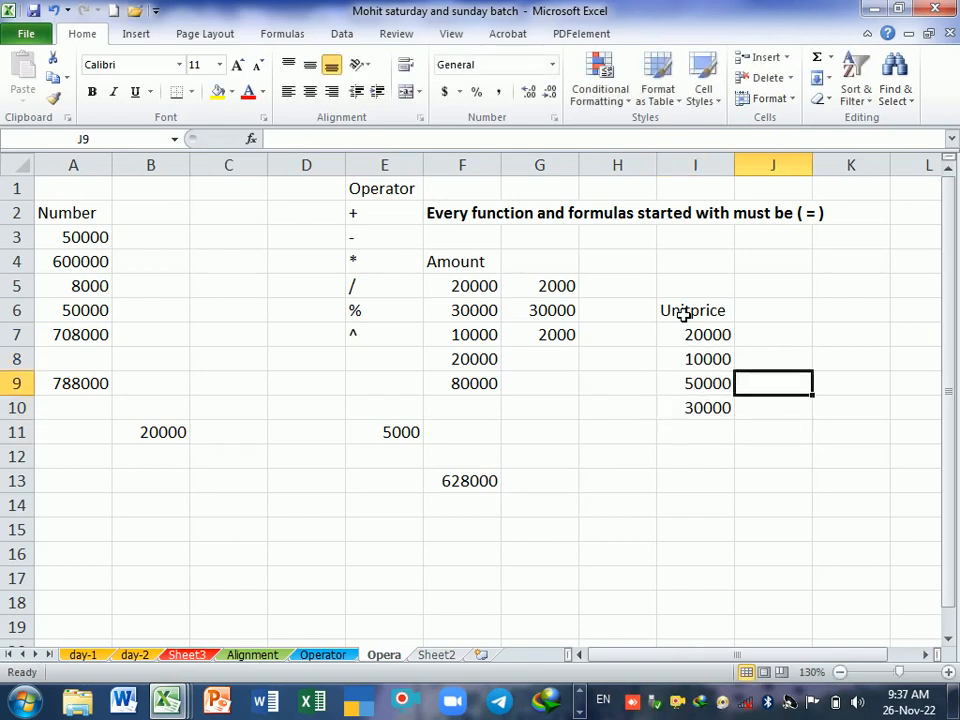
key("Up")
key("Up")
key("Up")
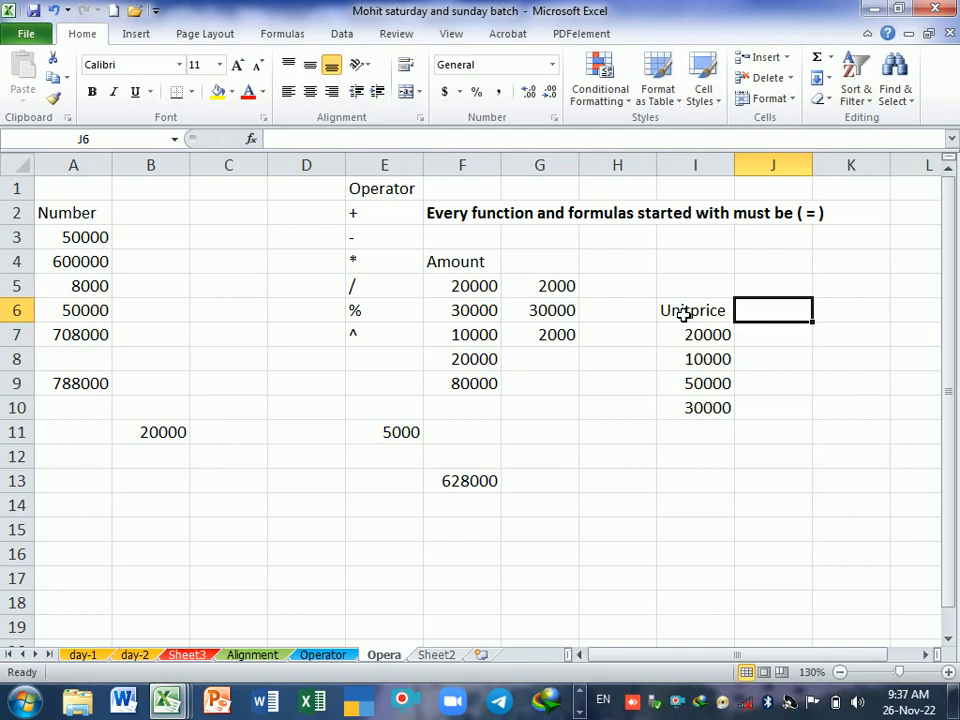
type("Unit")
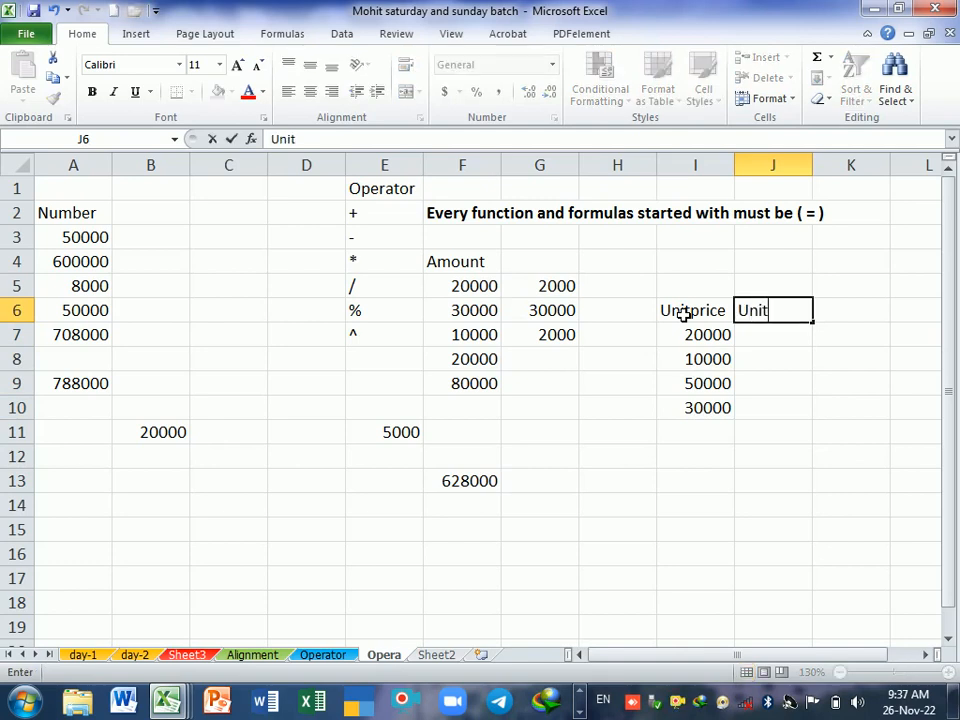
type("_Sale")
key("Return")
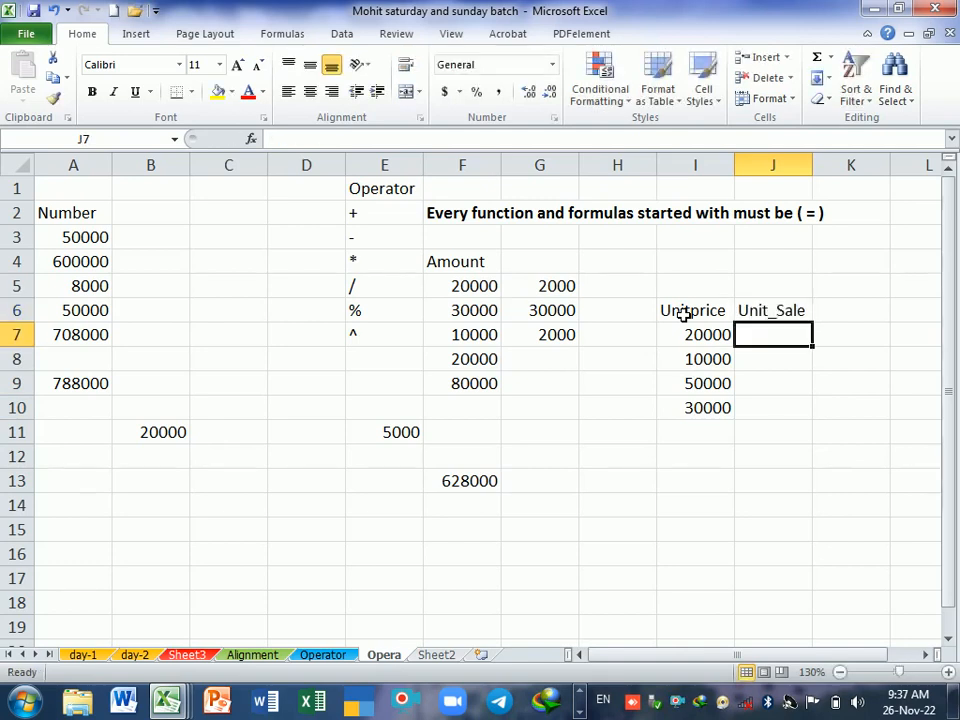
Step: Enter the Unit_Sale quantities 20, 3, 5 and 2 in cells J7 to J10
type("20")
key("Return")
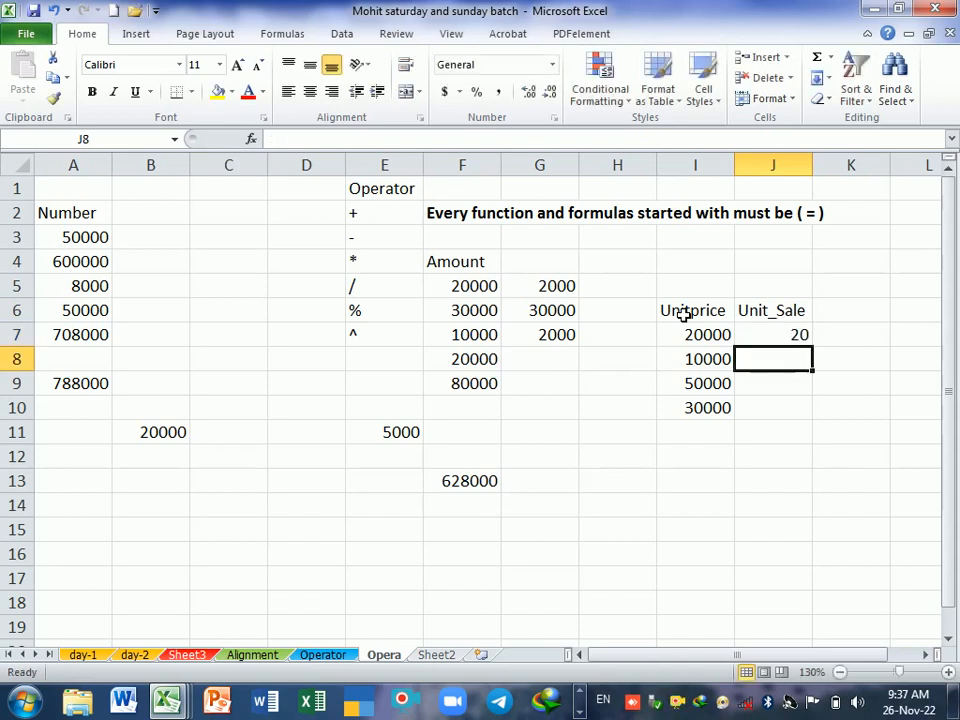
type("3")
key("Return")
type("50")
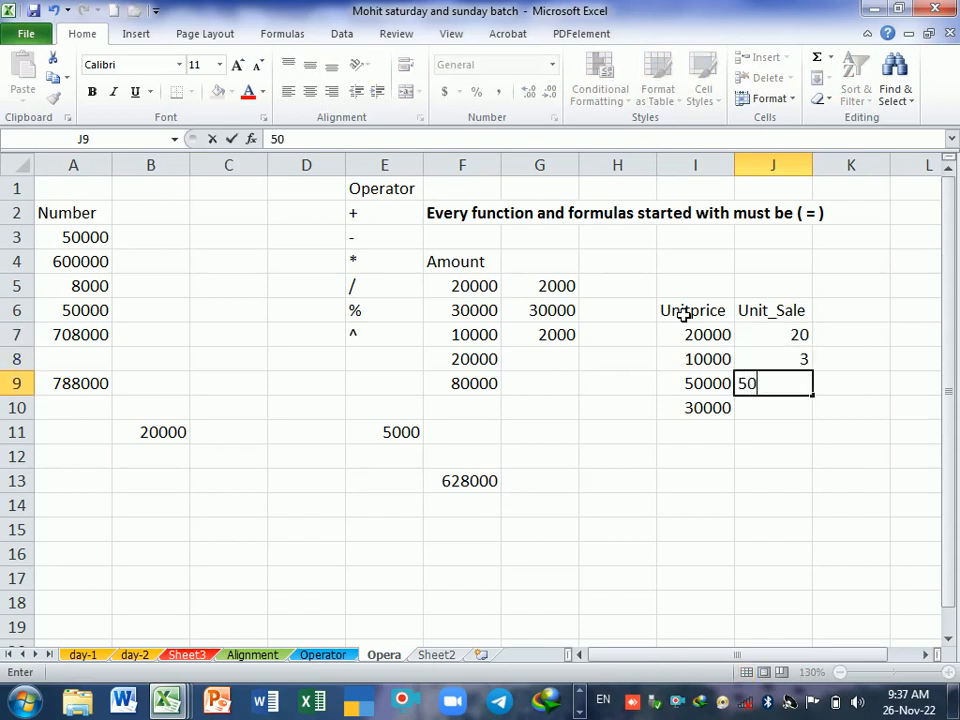
key("BackSpace")
key("Return")
type("2")
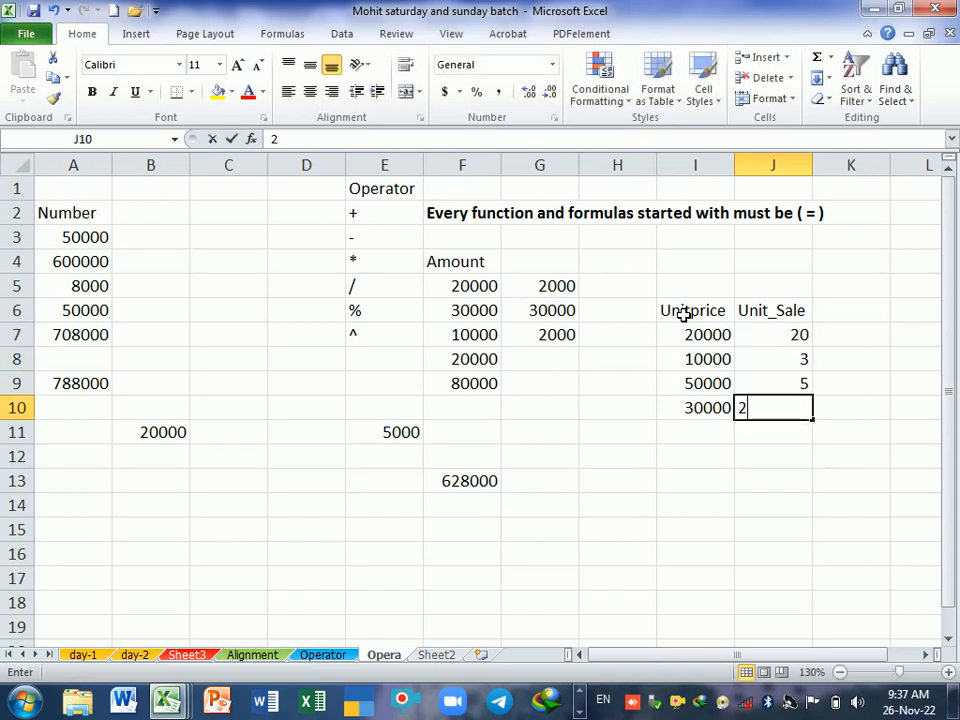
key("Return")
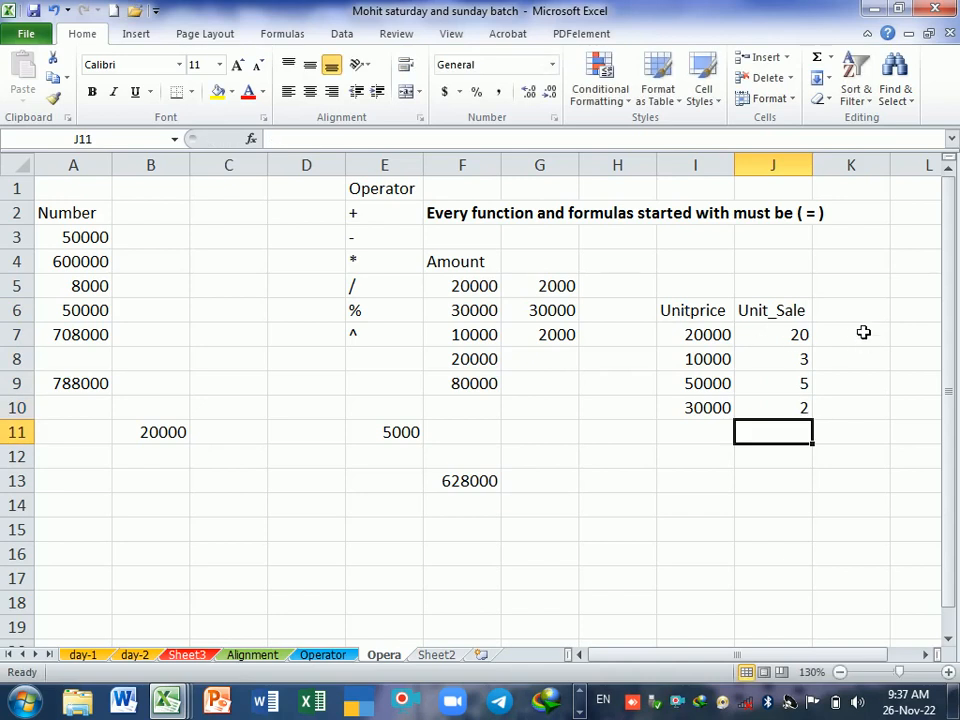
Step: Enter the heading Total in K6, beside the Unit_Sale heading
left_click(847, 321)
type("Total")
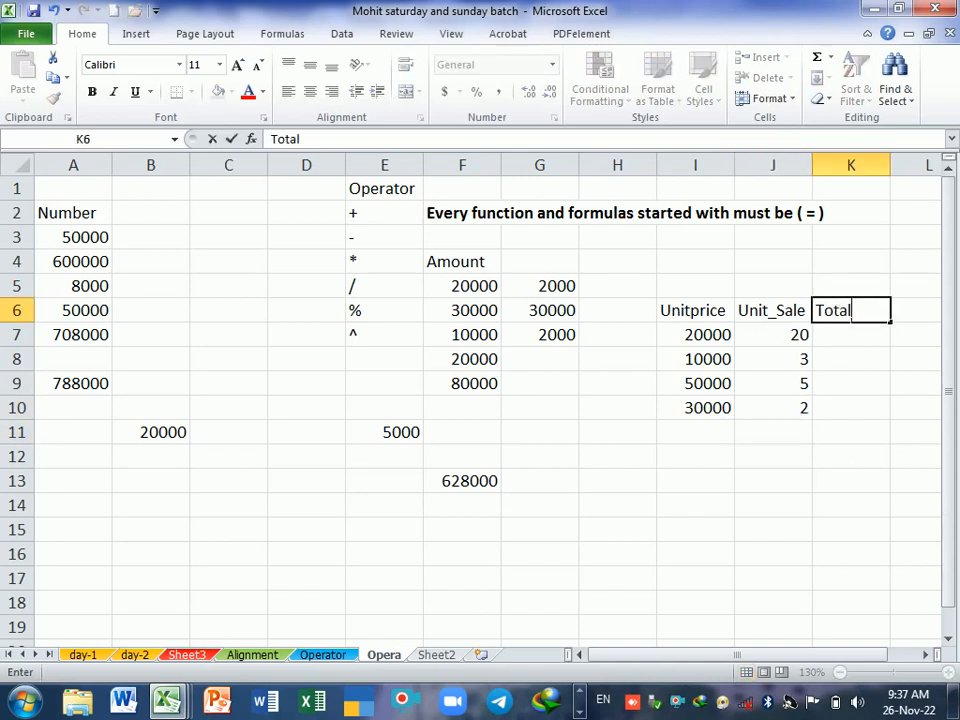
key("Return")
Step: Multiply unit price by units sold in K7 with the formula =I7*J7 and fill it down to K10
type("=")
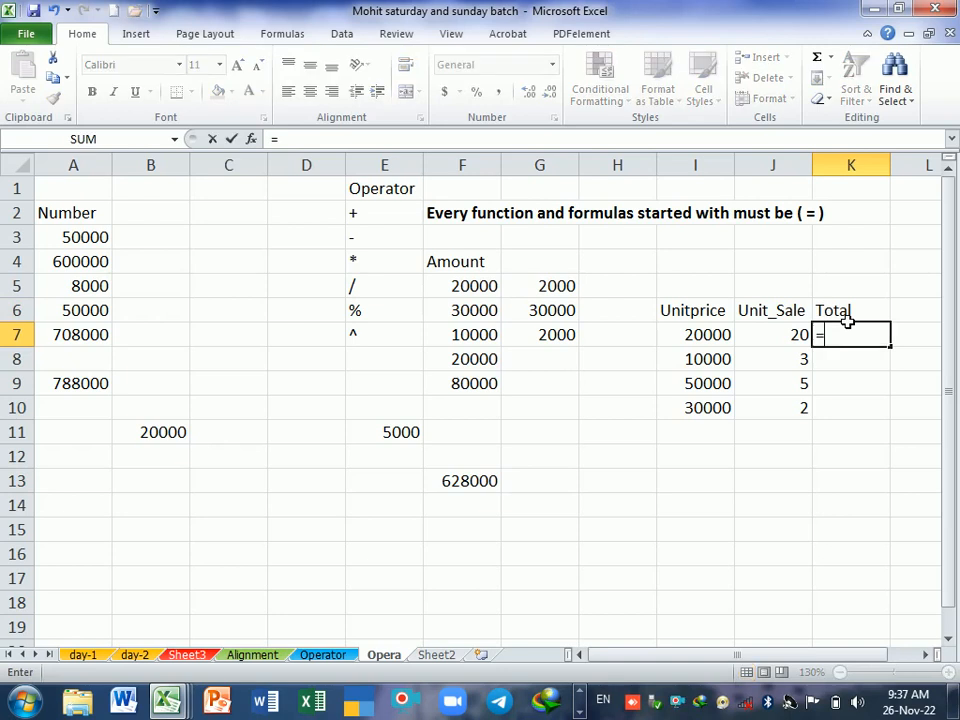
key("Left")
key("Left")
type("*")
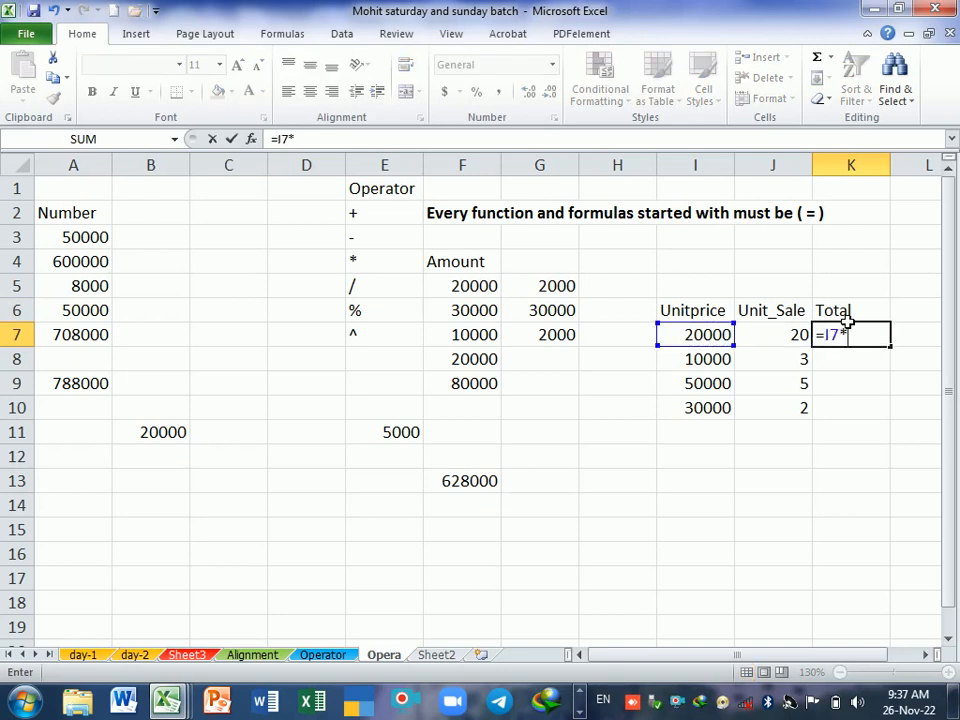
key("Left")
key("Return")
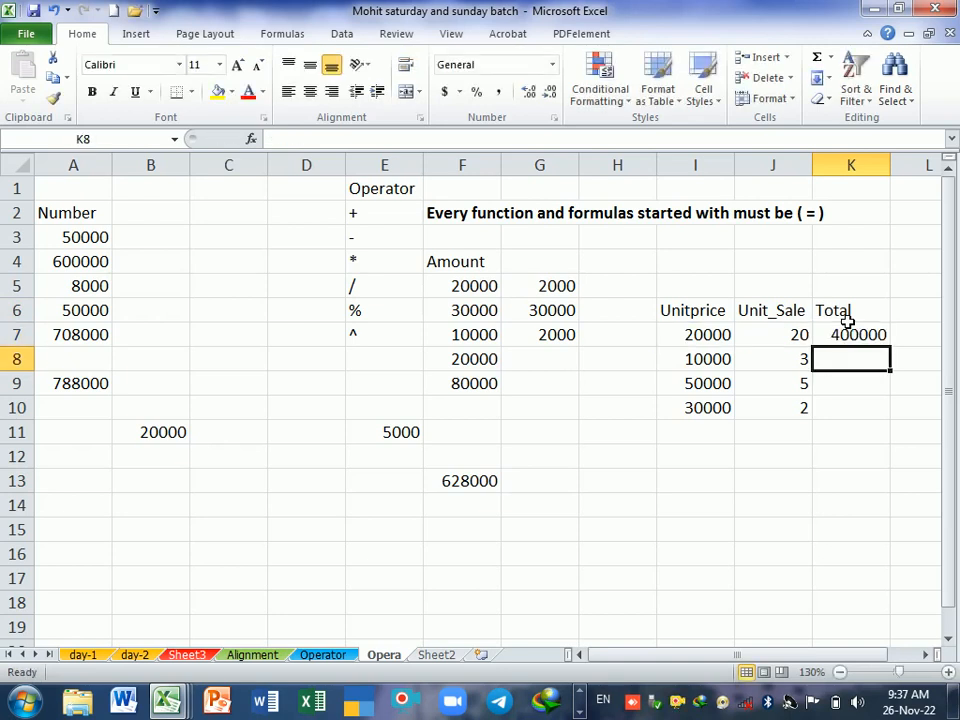
left_click(829, 340)
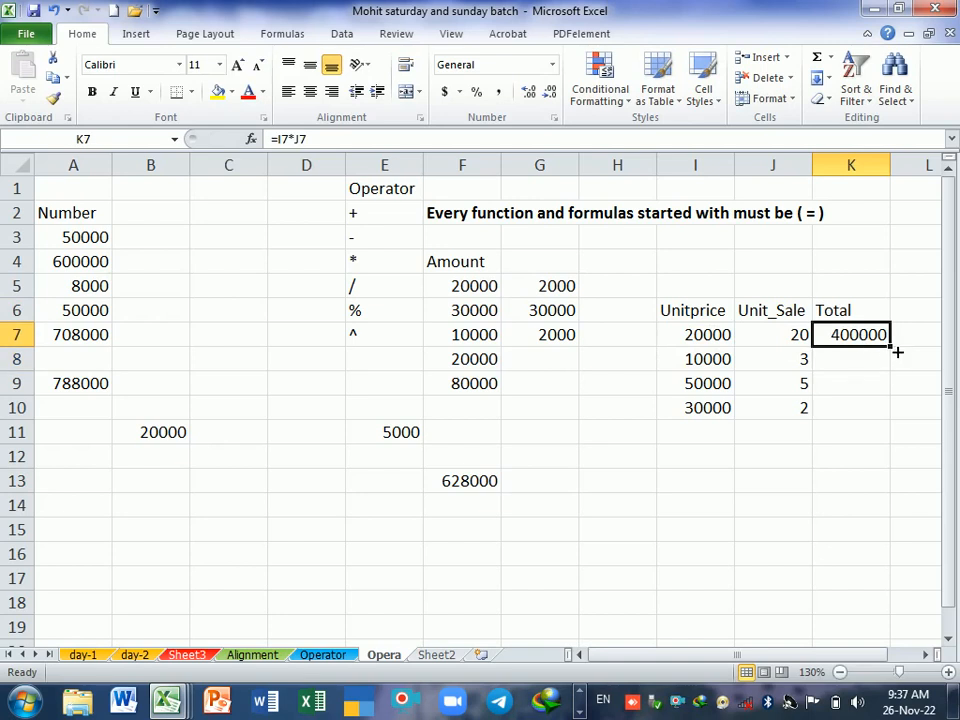
left_click_drag(897, 352, 889, 425)
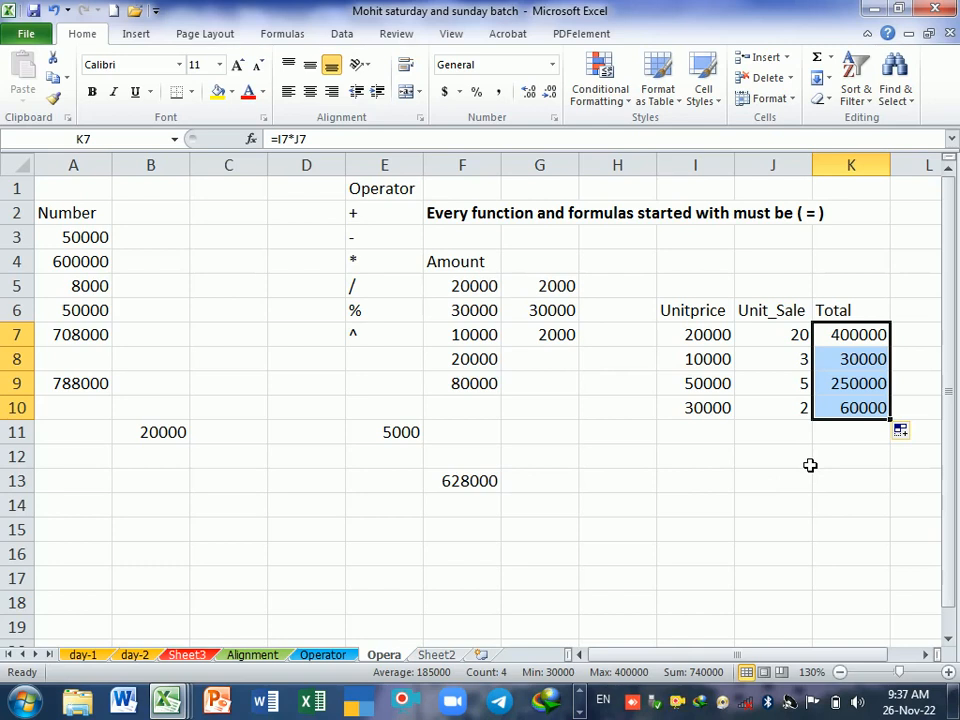
left_click(370, 294)
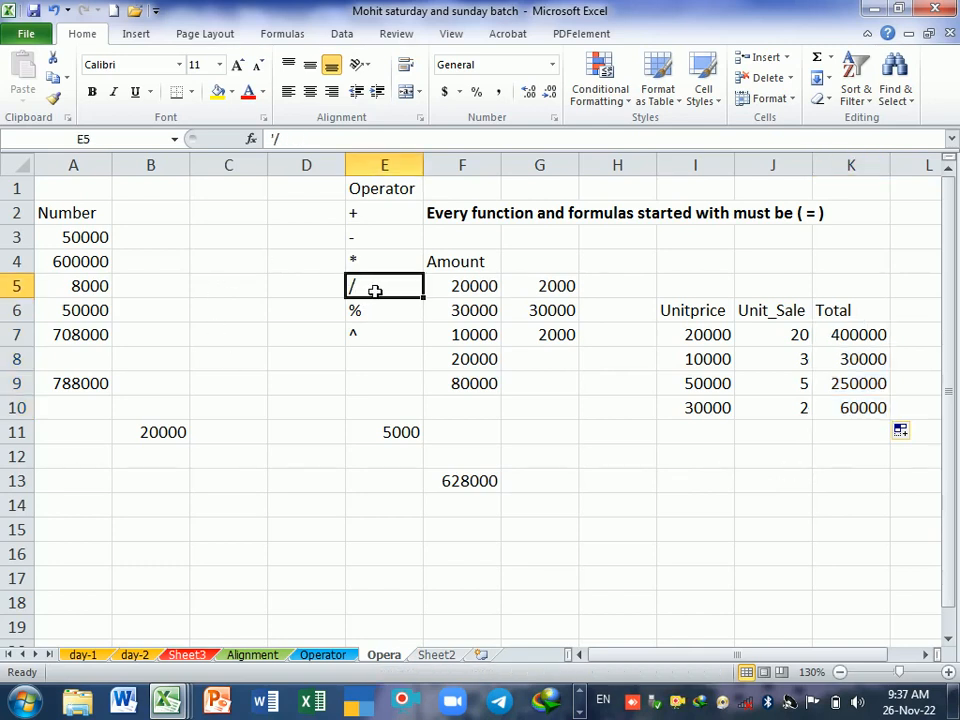
left_click(630, 491)
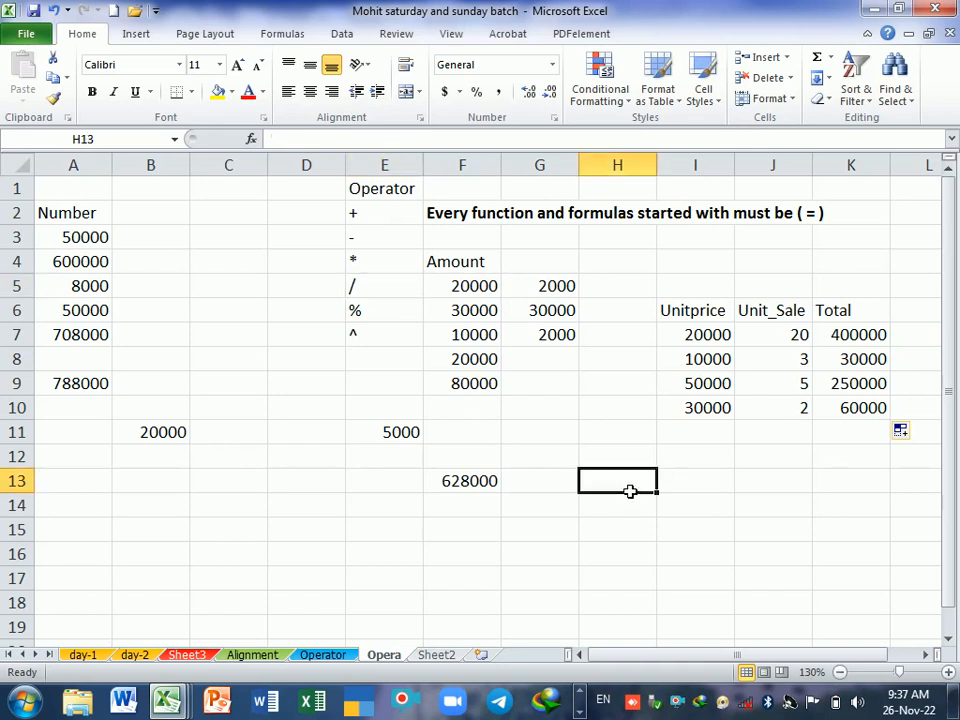
type("Mr")
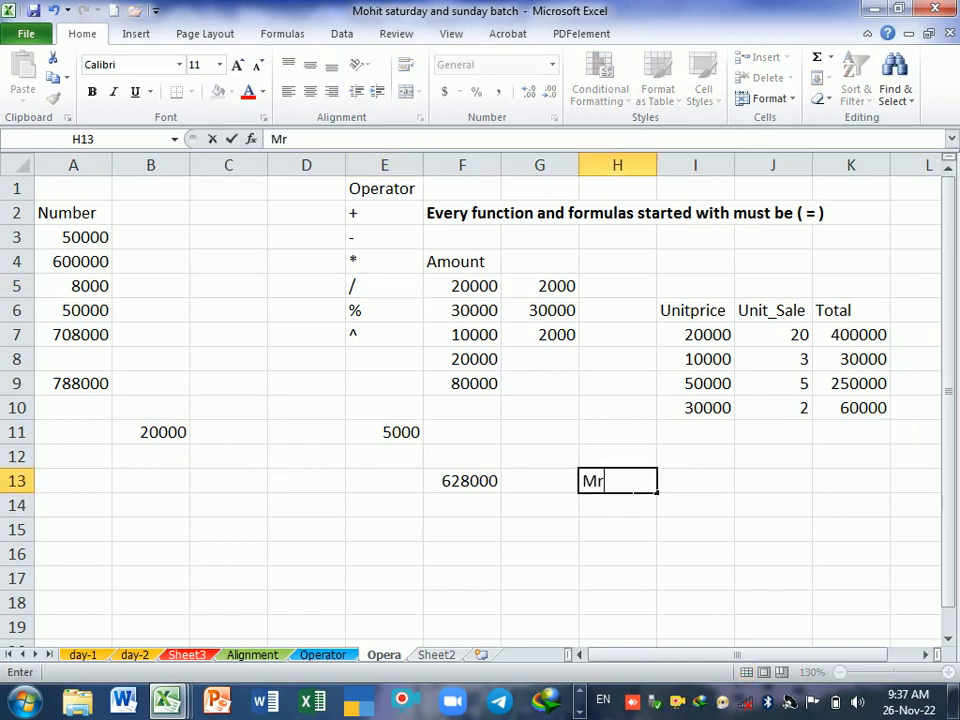
key("BackSpace")
type("ask")
key("BackSpace")
key("BackSpace")
type("ks")
key("Return")
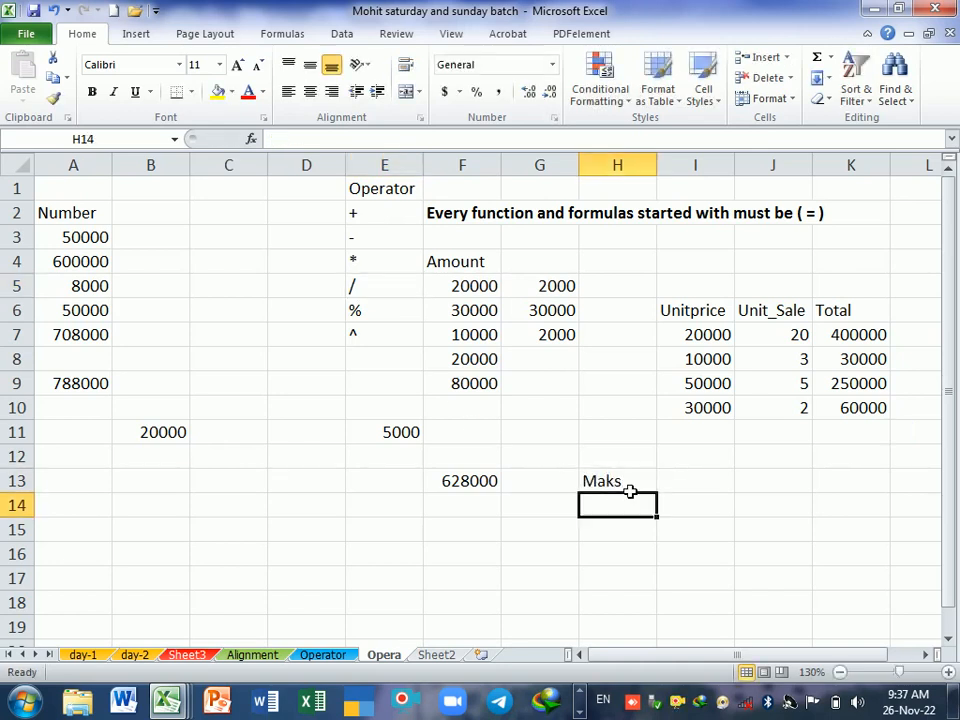
Step: Enter the heading Marks in H13 with 500 in H14 and 412 in H15
left_click(630, 487)
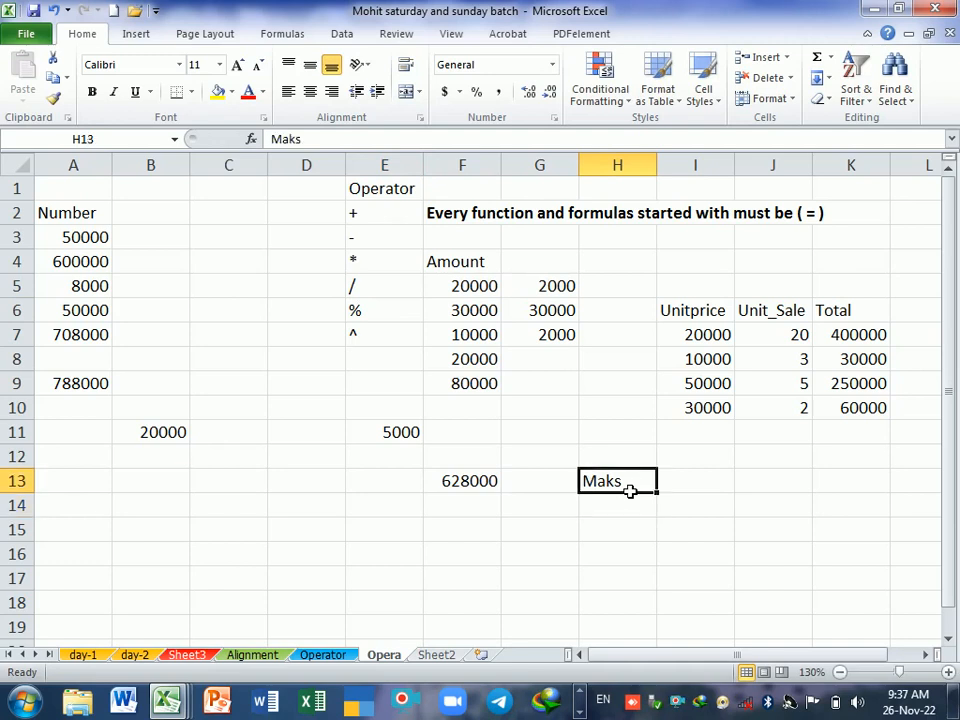
type("Mr")
key("BackSpace")
type("arks")
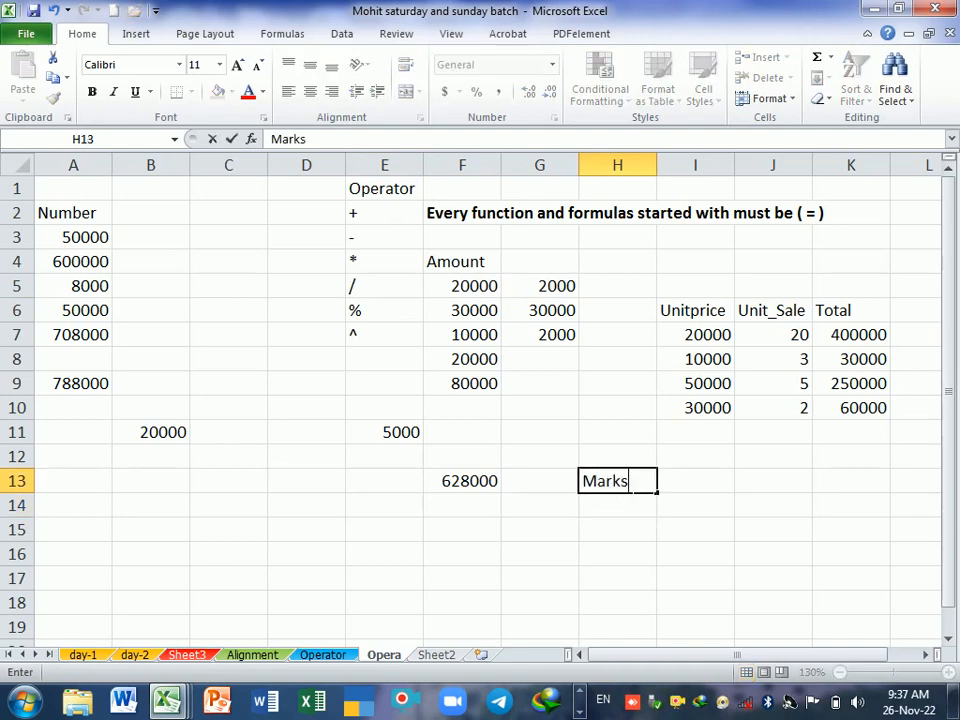
key("Return")
type("500")
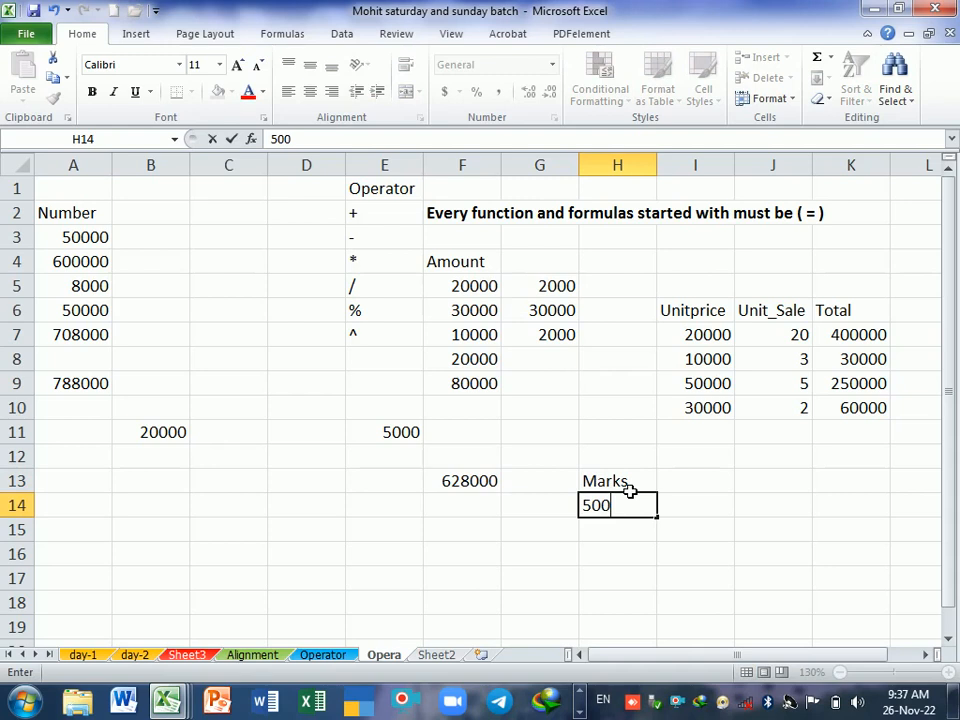
key("Return")
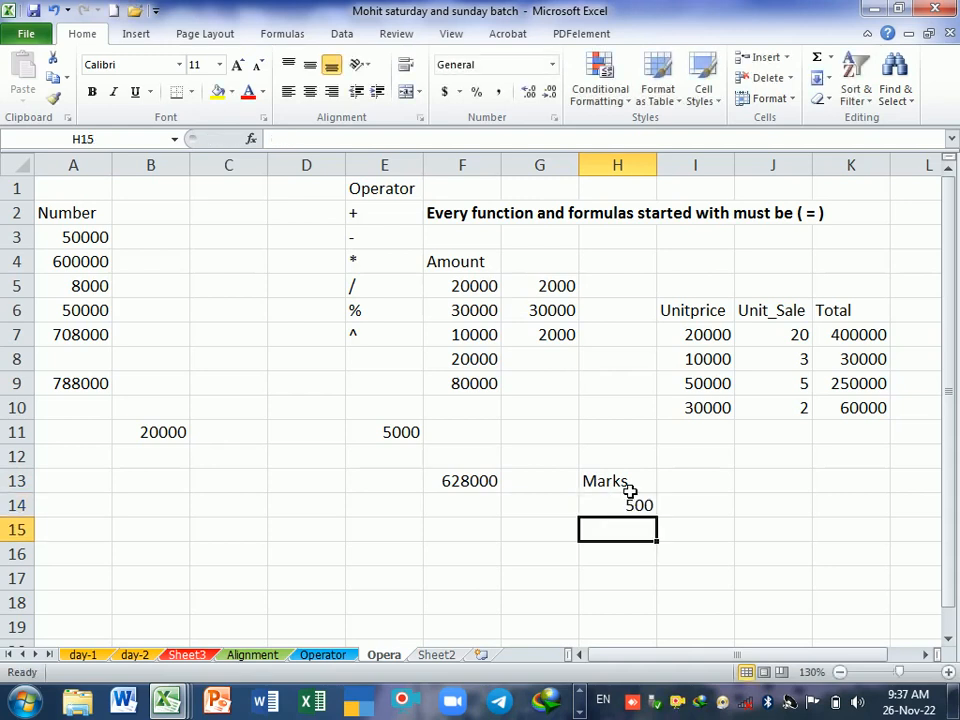
type("412")
key("Return")
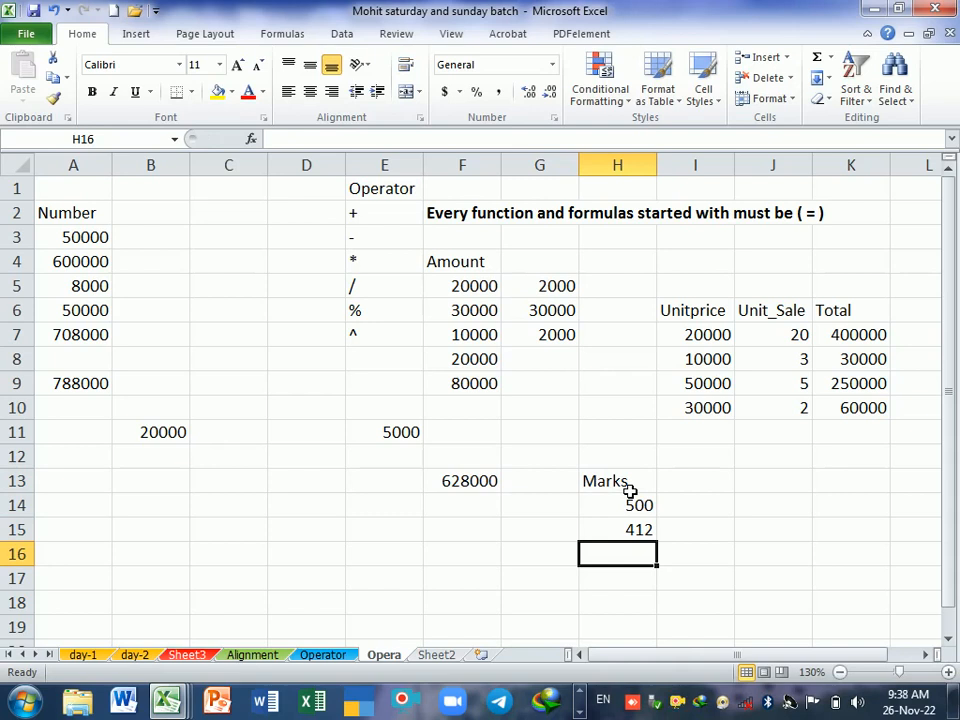
Step: Divide the 412 marks by the 500 marks in cell H16 with the formula =H15/H14
type("=")
key("Up")
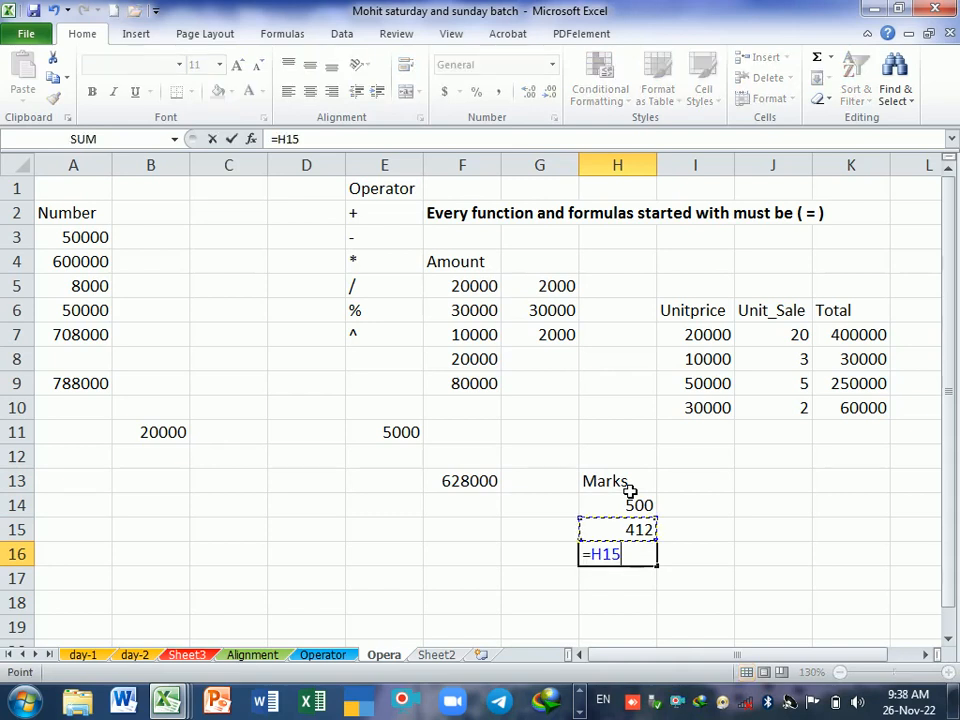
type("/")
key("Up")
key("Up")
key("Return")
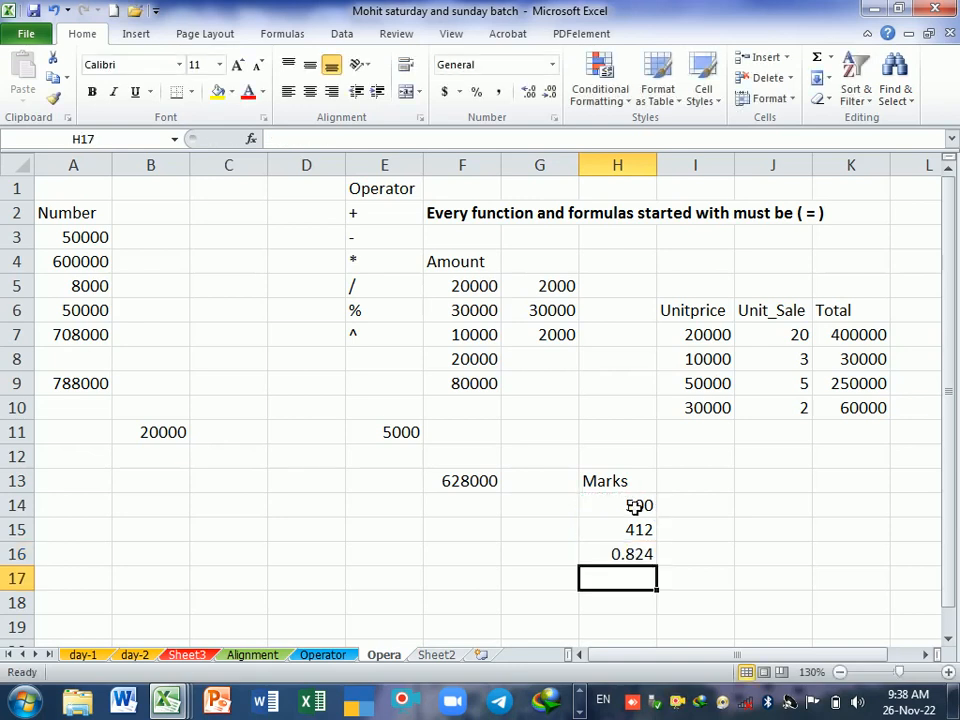
double_click(627, 555)
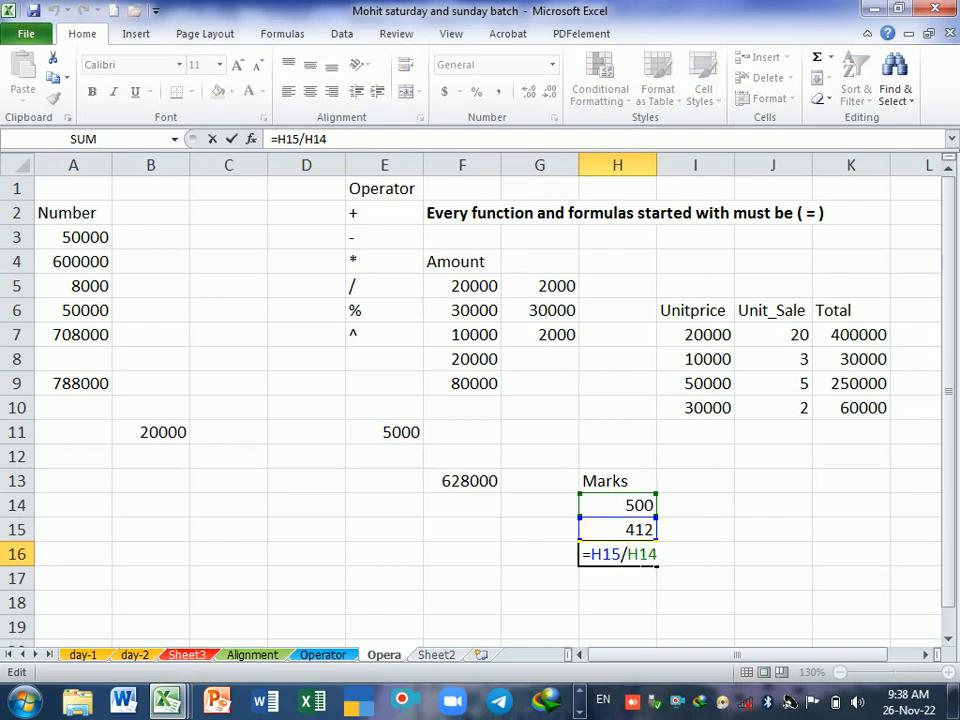
left_click(647, 595)
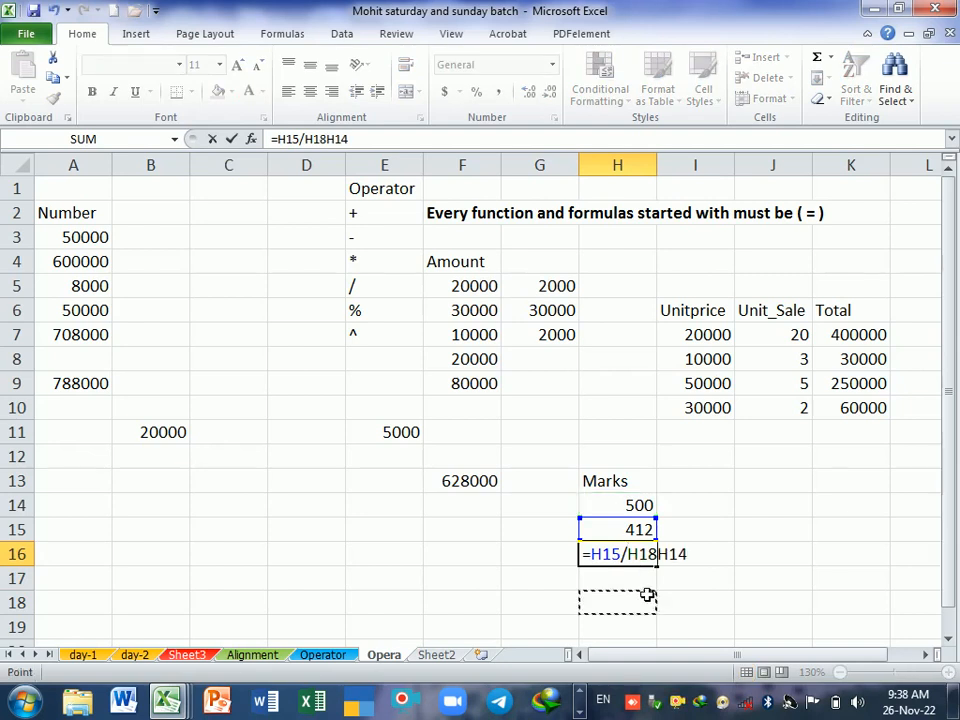
key("Escape")
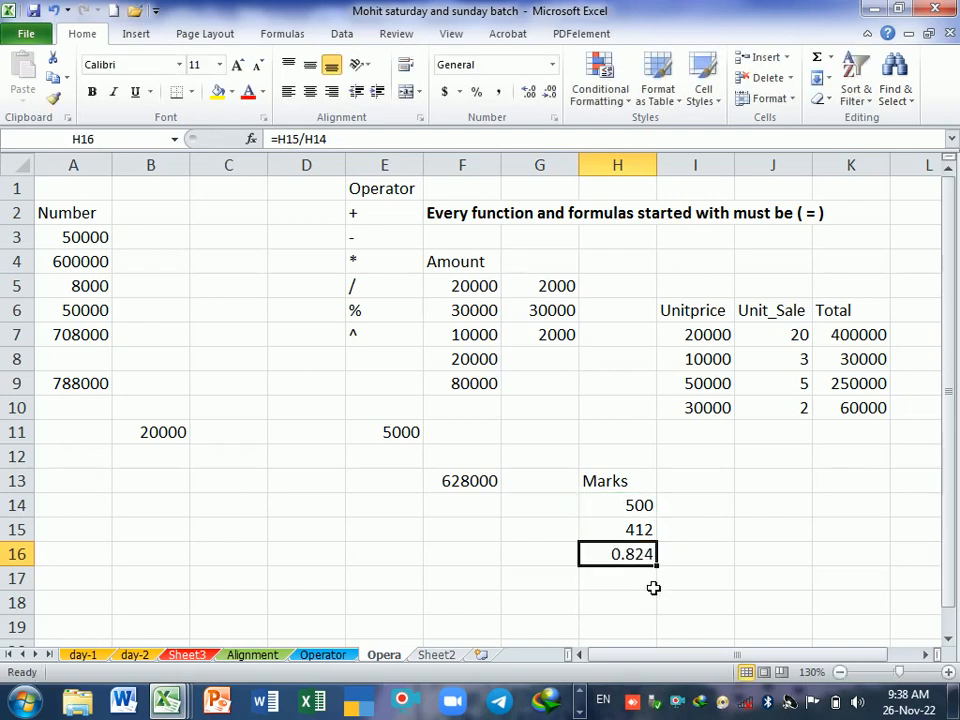
Step: Format the division result in H16 as a percentage
left_click(650, 578)
left_click(645, 562)
left_click(479, 93)
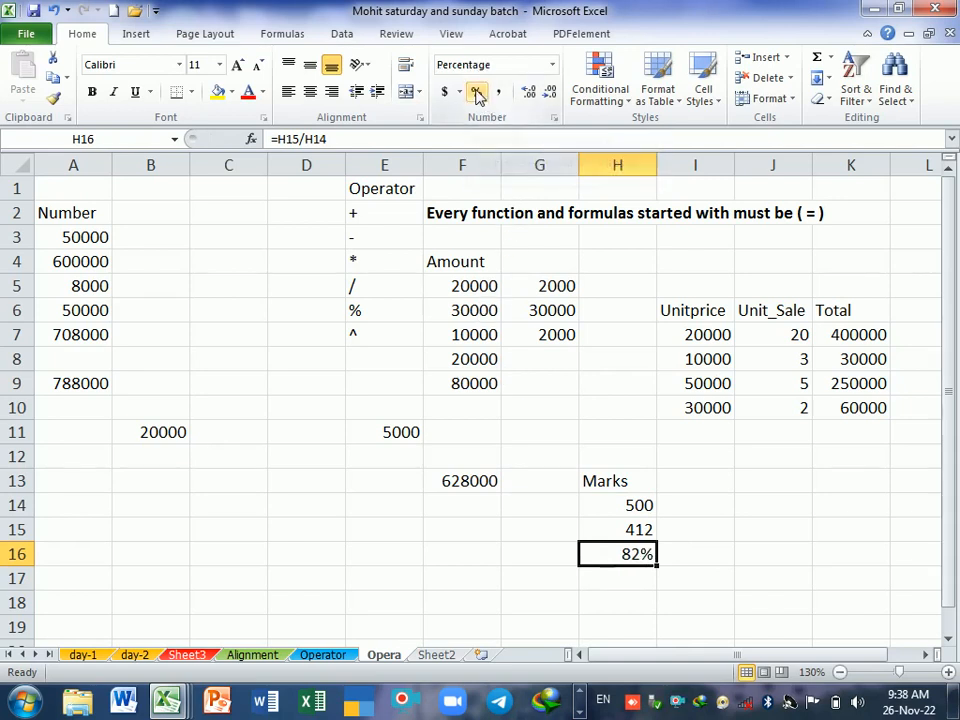
left_click(706, 560)
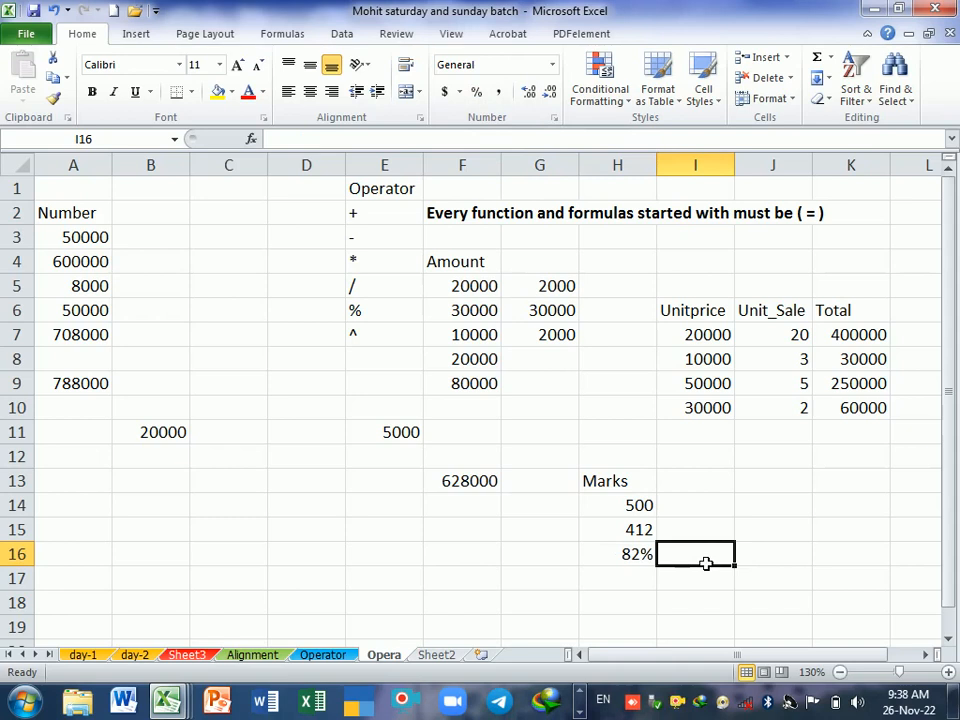
left_click(614, 557)
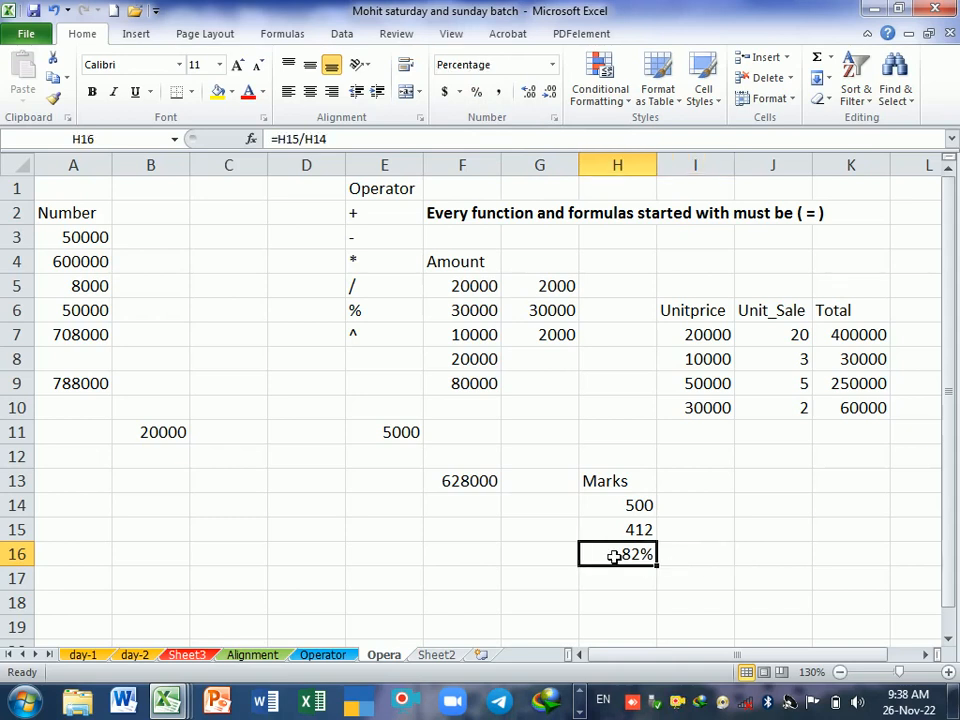
Step: Divide the 412 marks by 5 in cell H17 with the formula =H15/5
left_click(651, 587)
left_click(649, 561)
left_click(652, 587)
left_click(648, 559)
left_click(642, 588)
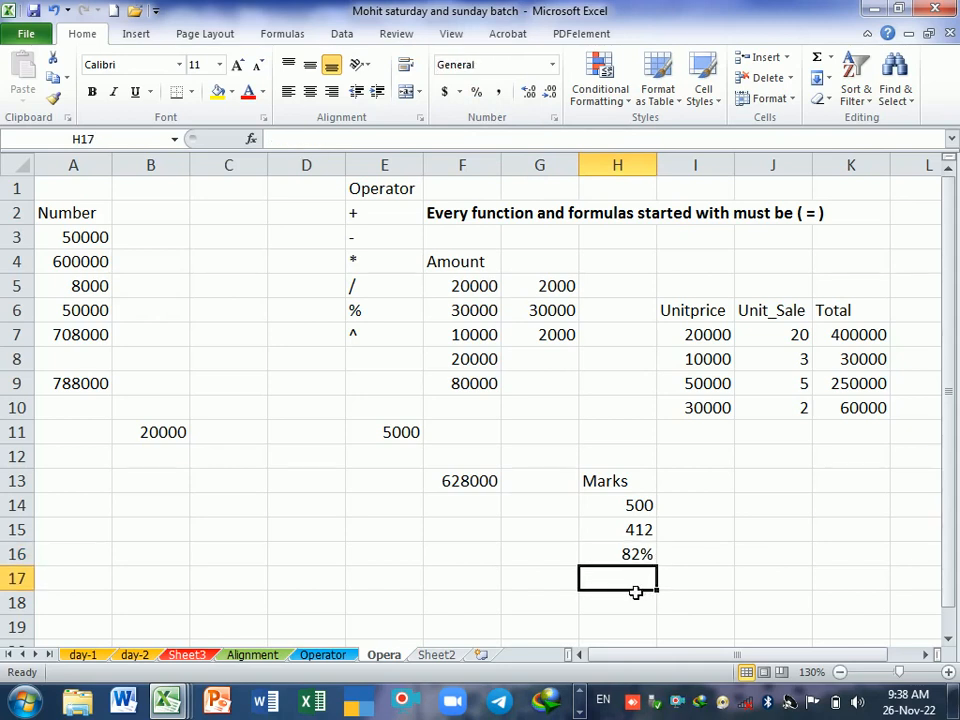
type("=")
key("Up")
key("Up")
key("Up")
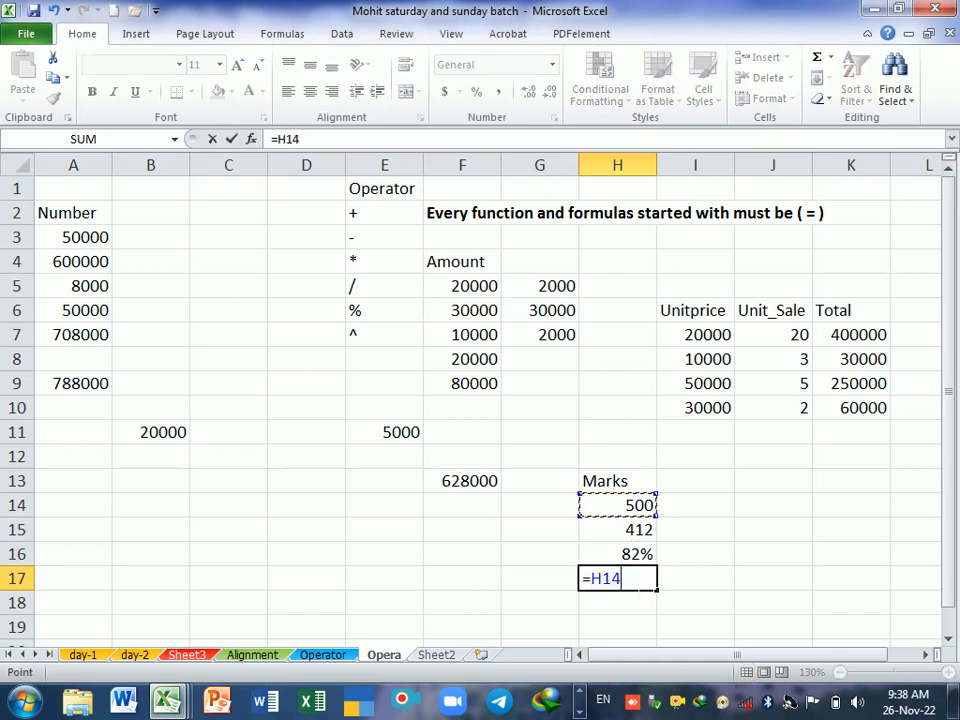
key("Down")
type("/5")
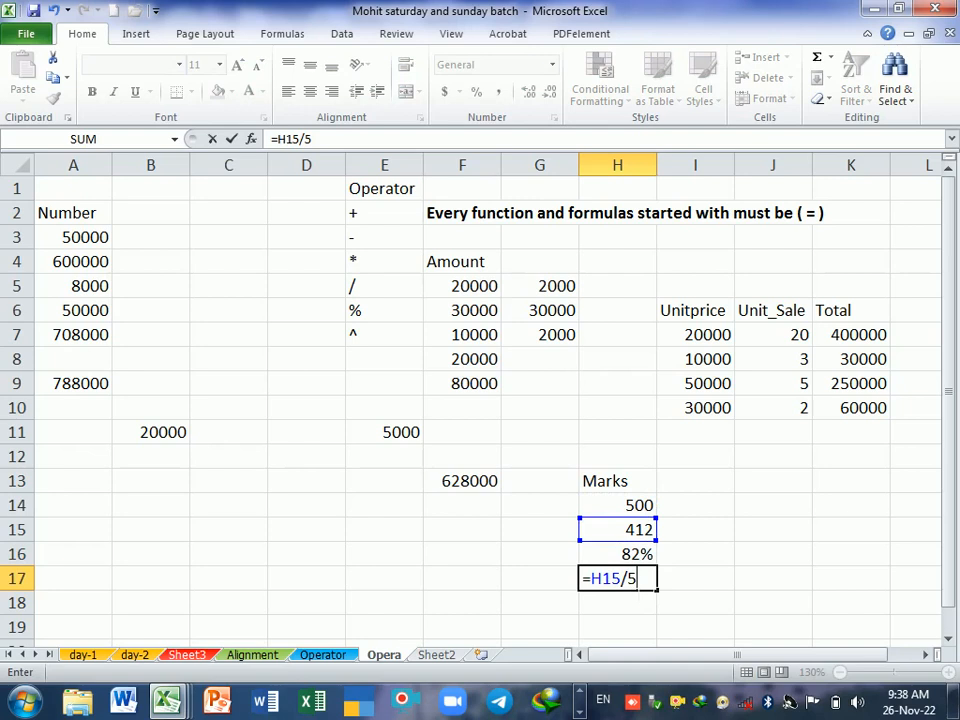
key("Return")
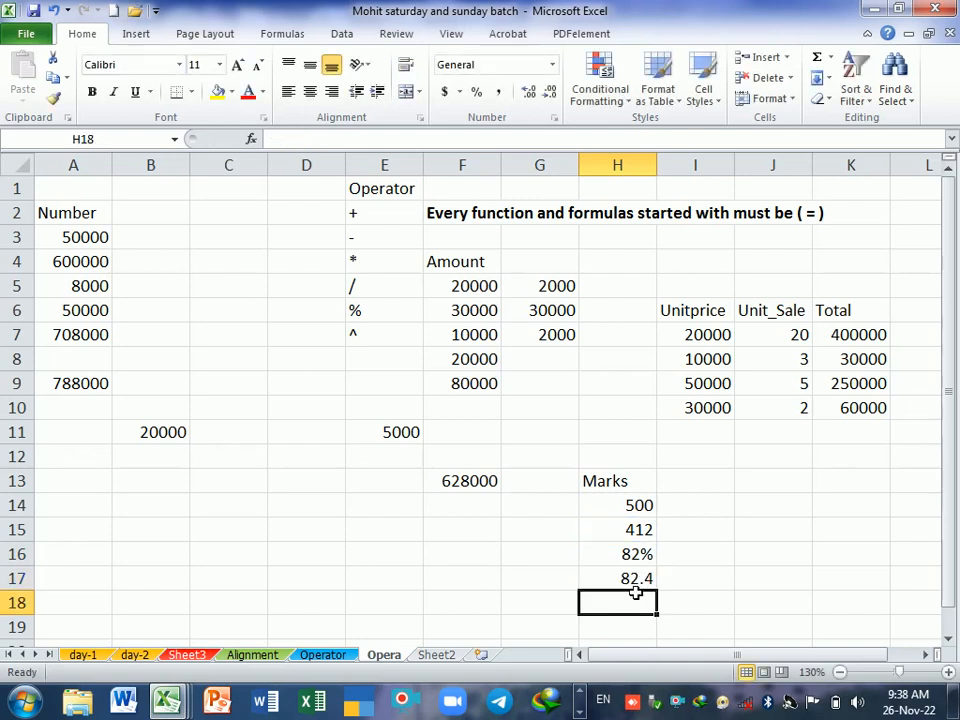
left_click(614, 581)
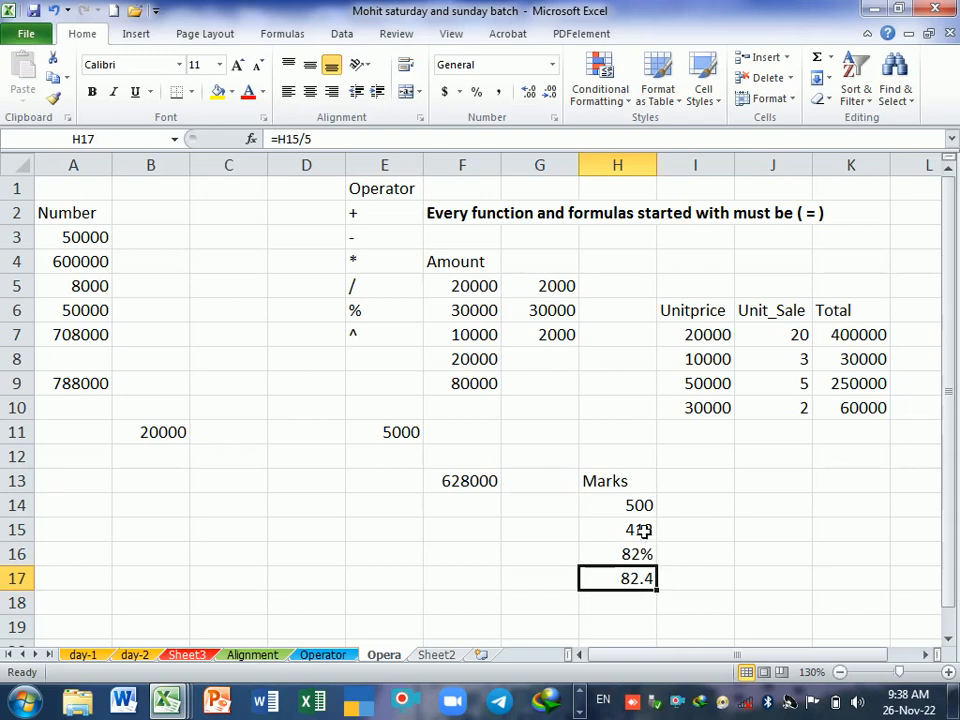
left_click(614, 556)
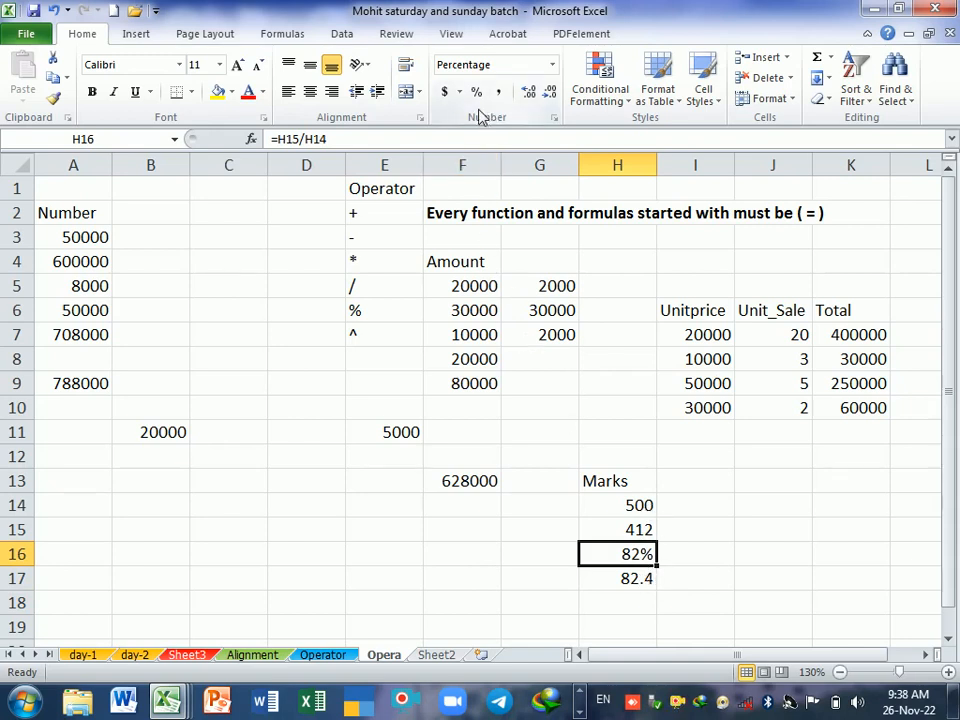
left_click(651, 581)
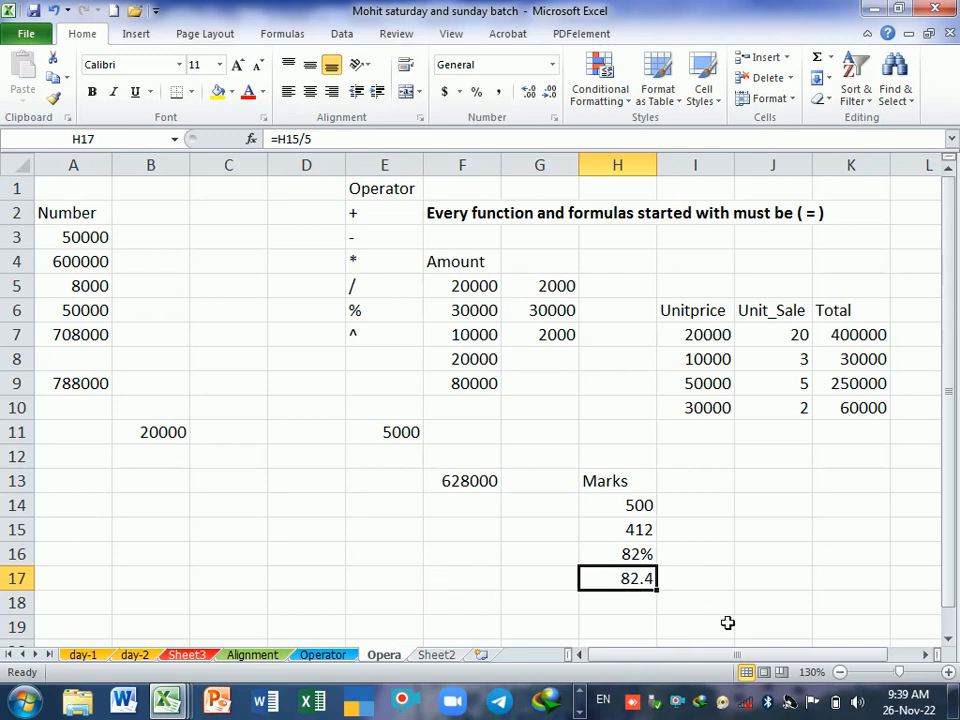
left_click(712, 586)
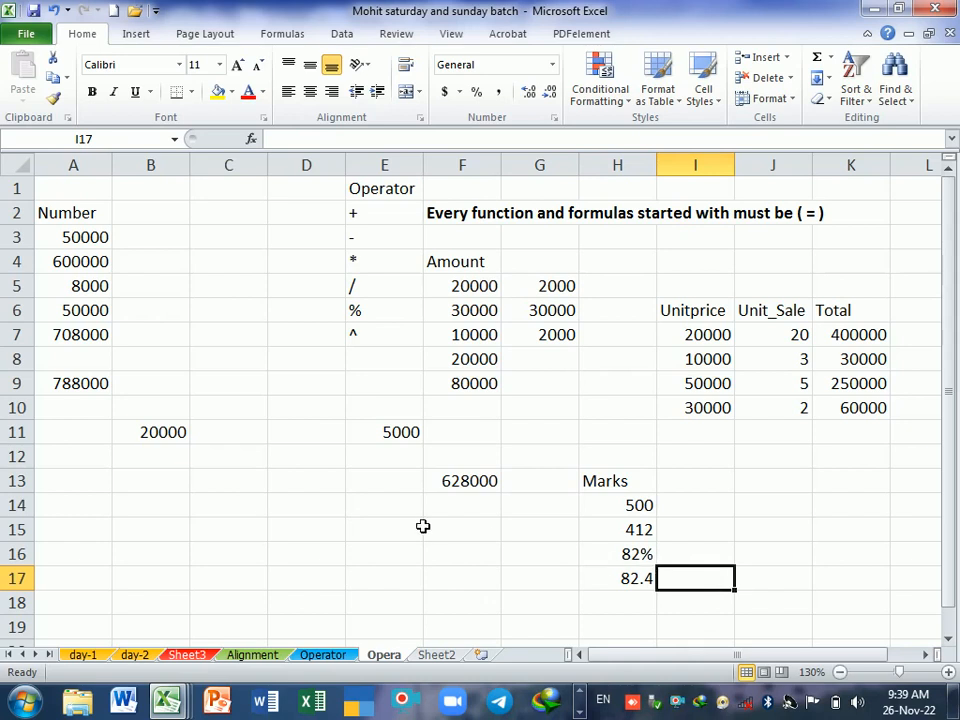
Step: Enter 2% in cell E14 and the equivalent division =2/100 in E15
left_click(398, 508)
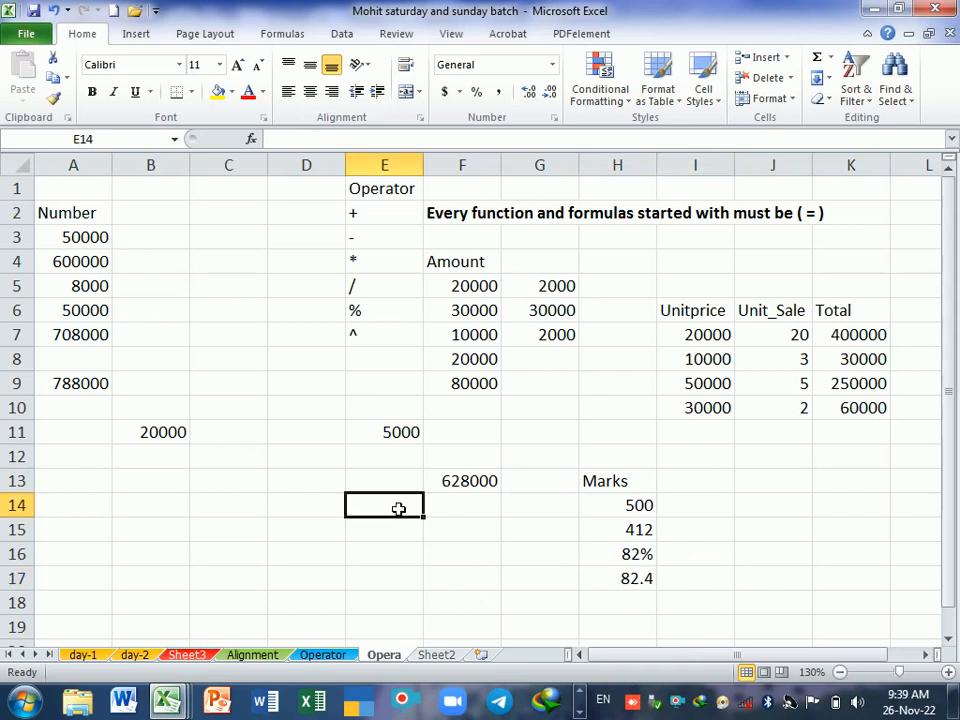
type("2%")
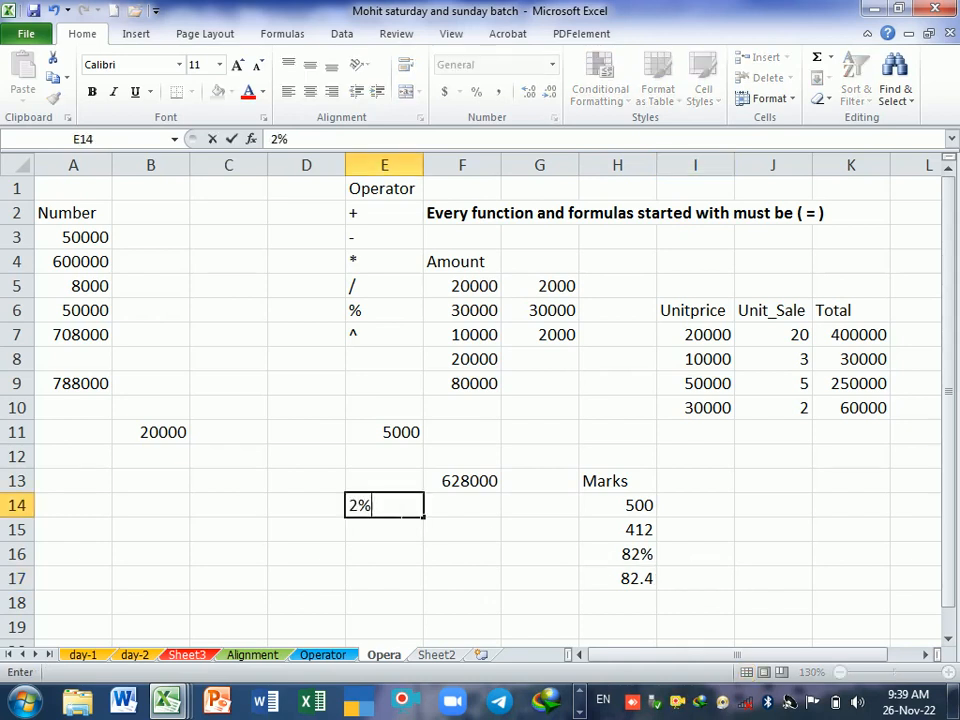
key("Return")
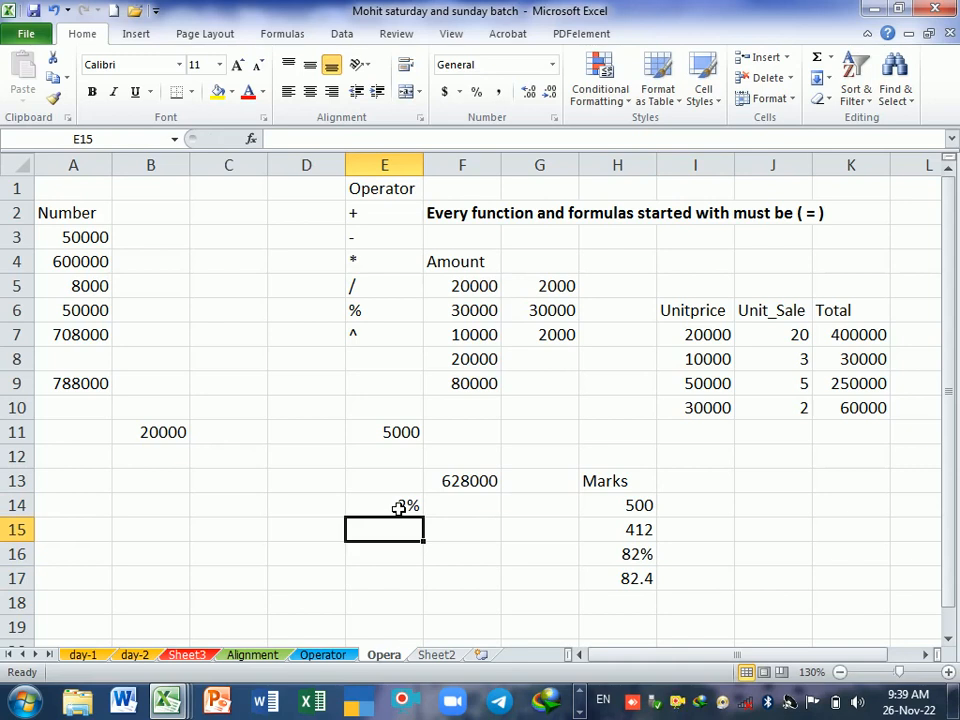
type("=")
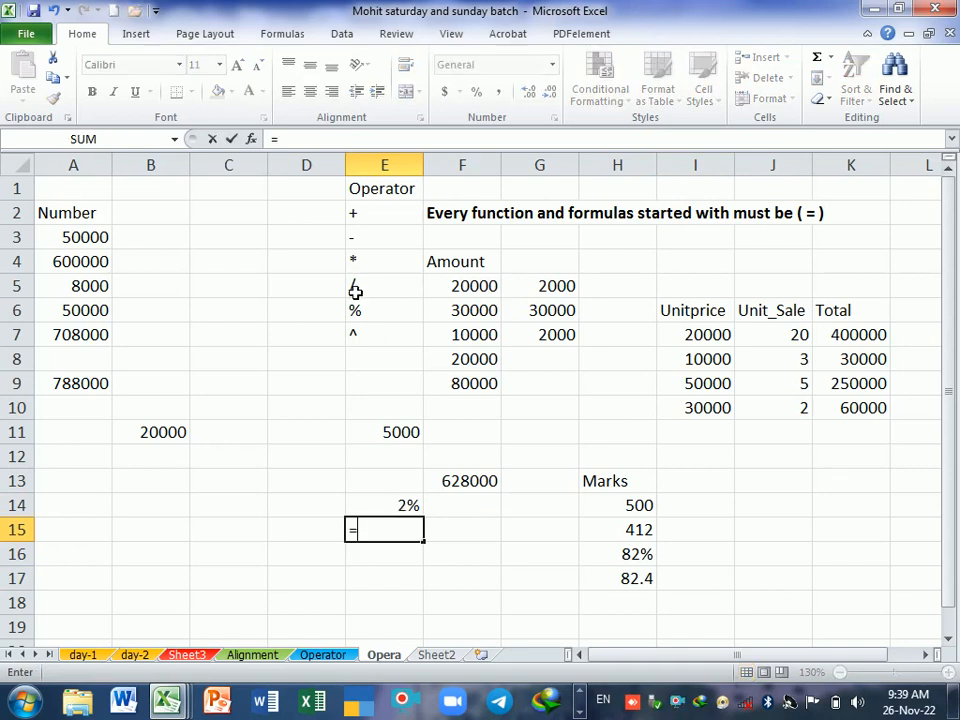
type("2/")
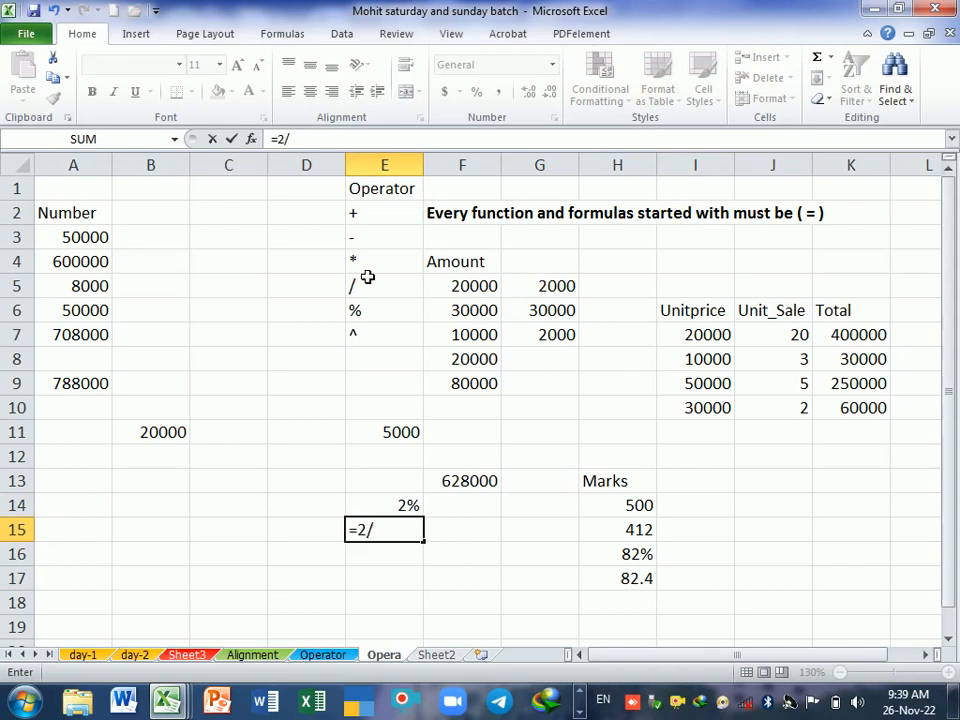
type("100")
key("Return")
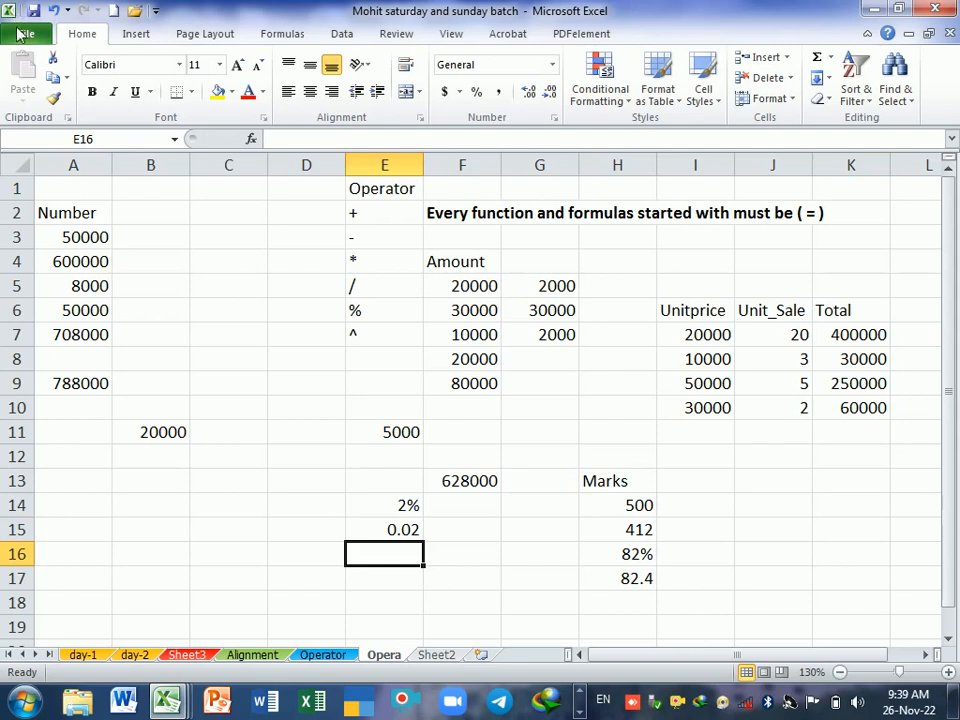
Step: Format the =2/100 result in E15 as a percentage and compare it with E14
left_click(397, 533)
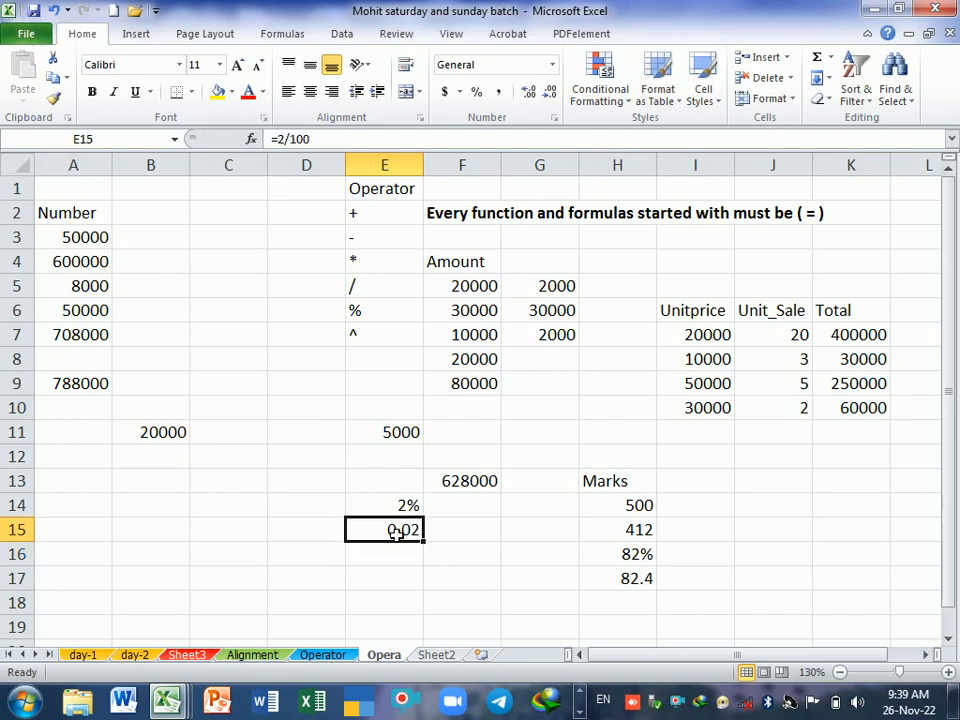
left_click(480, 93)
left_click(472, 555)
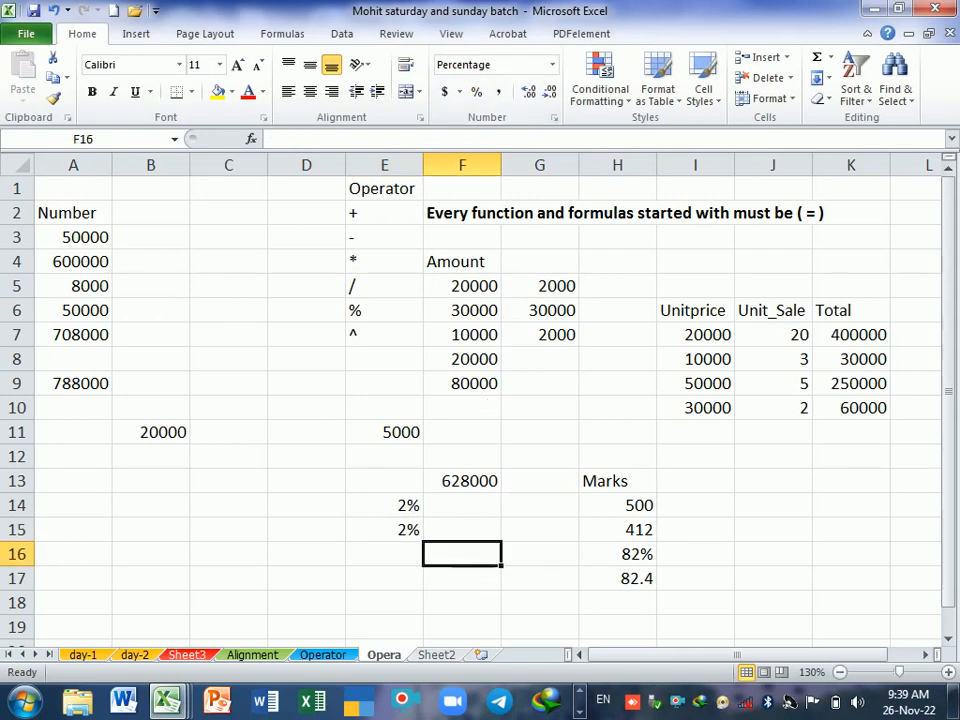
left_click_drag(408, 529, 405, 505)
left_click(384, 313)
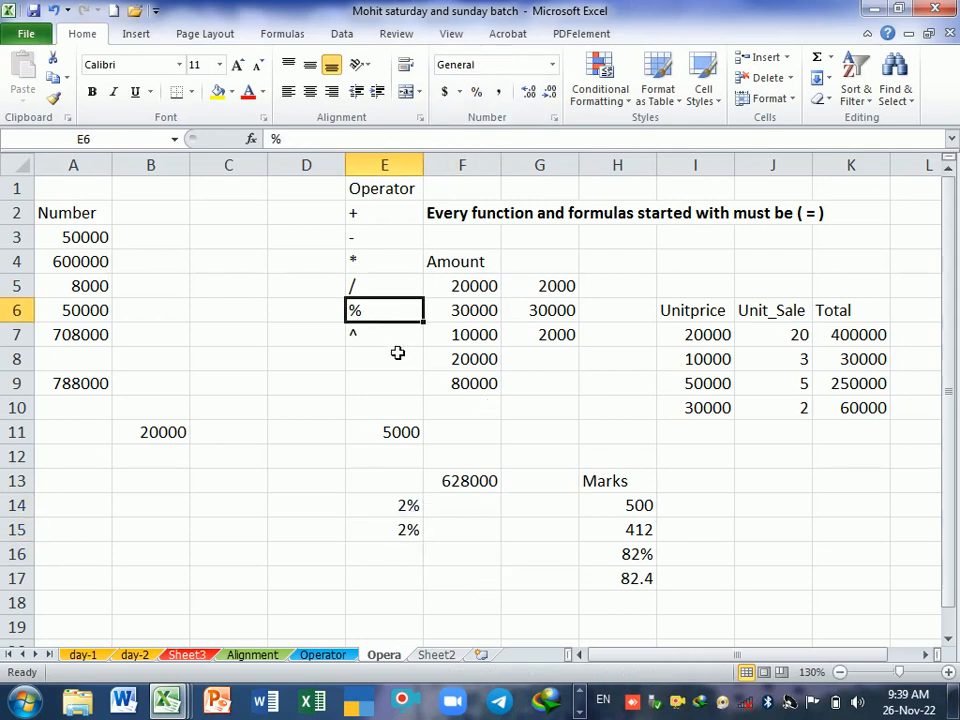
left_click(418, 505)
left_click(416, 531)
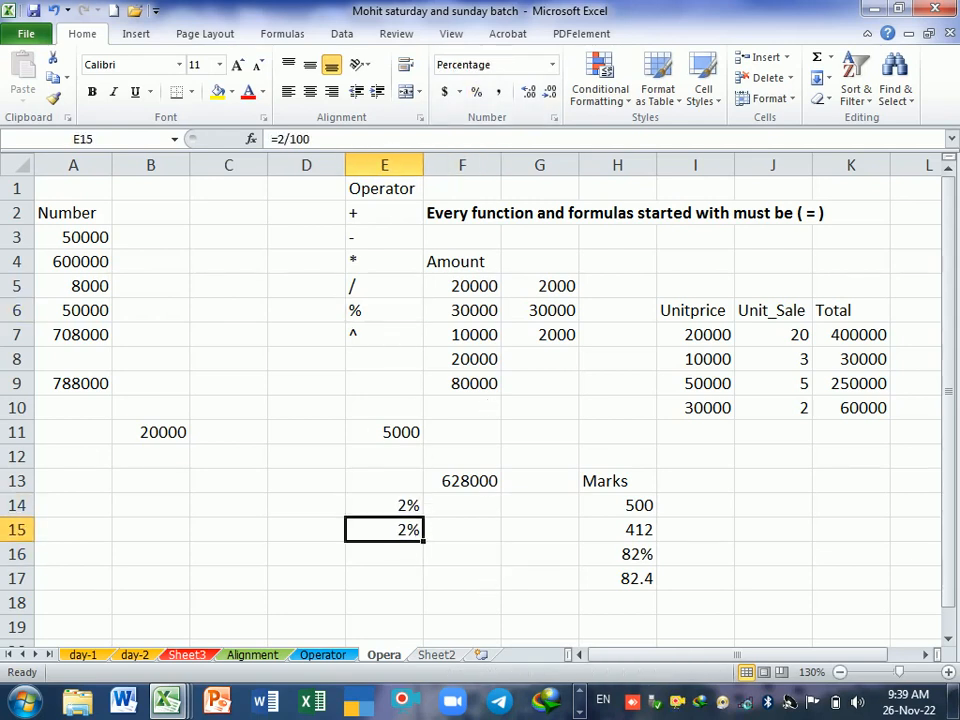
Step: Raise 2 to the power of 3 in cell E17 with the formula =2^3
left_click(373, 342)
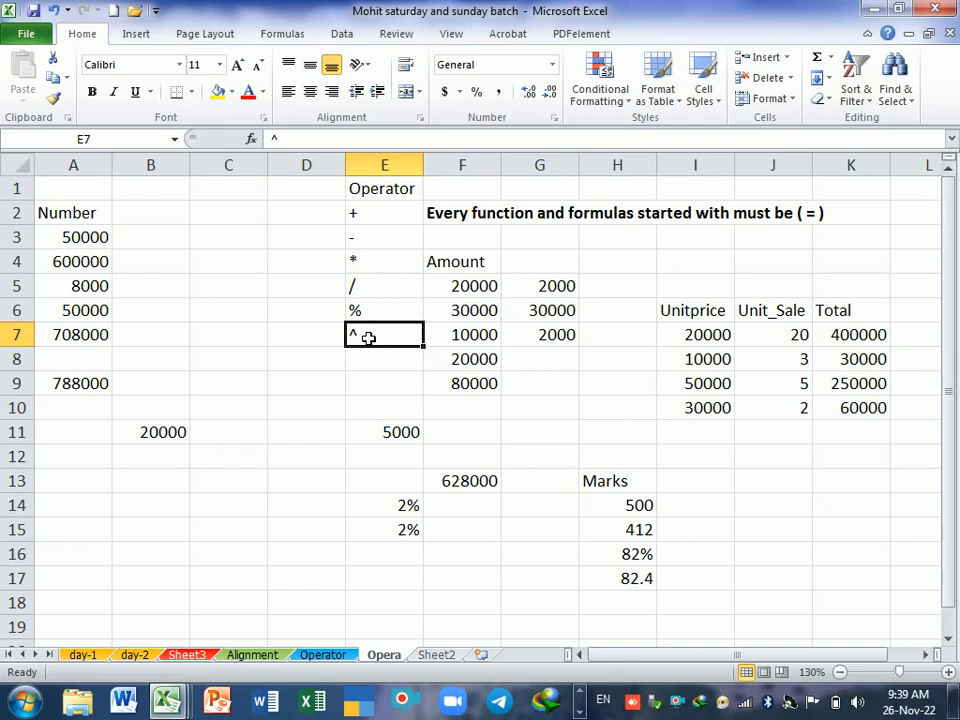
left_click(392, 579)
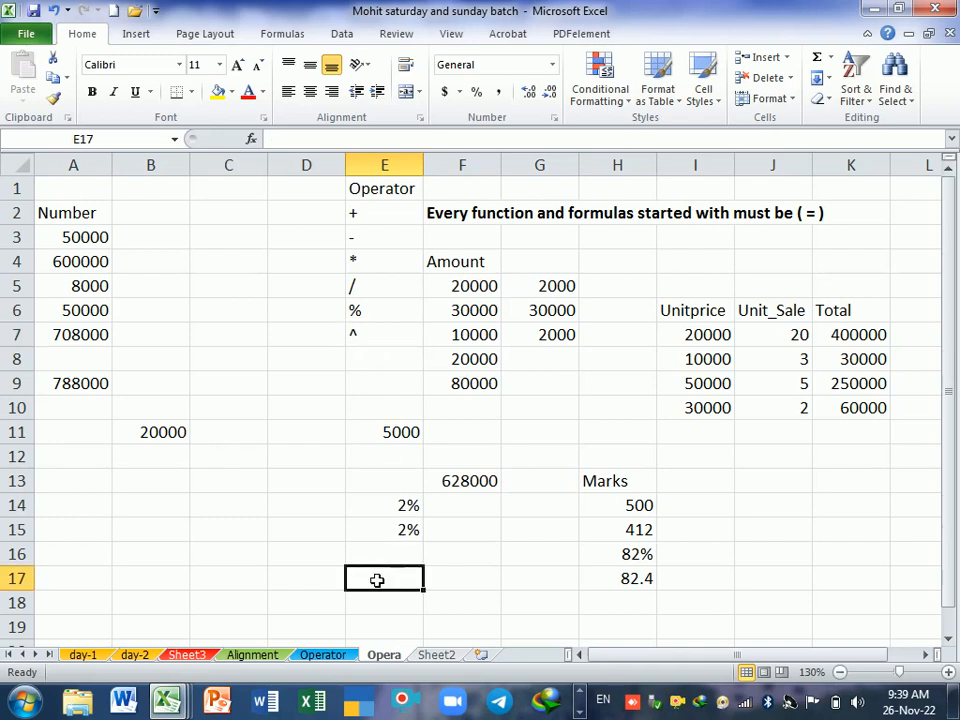
type("=")
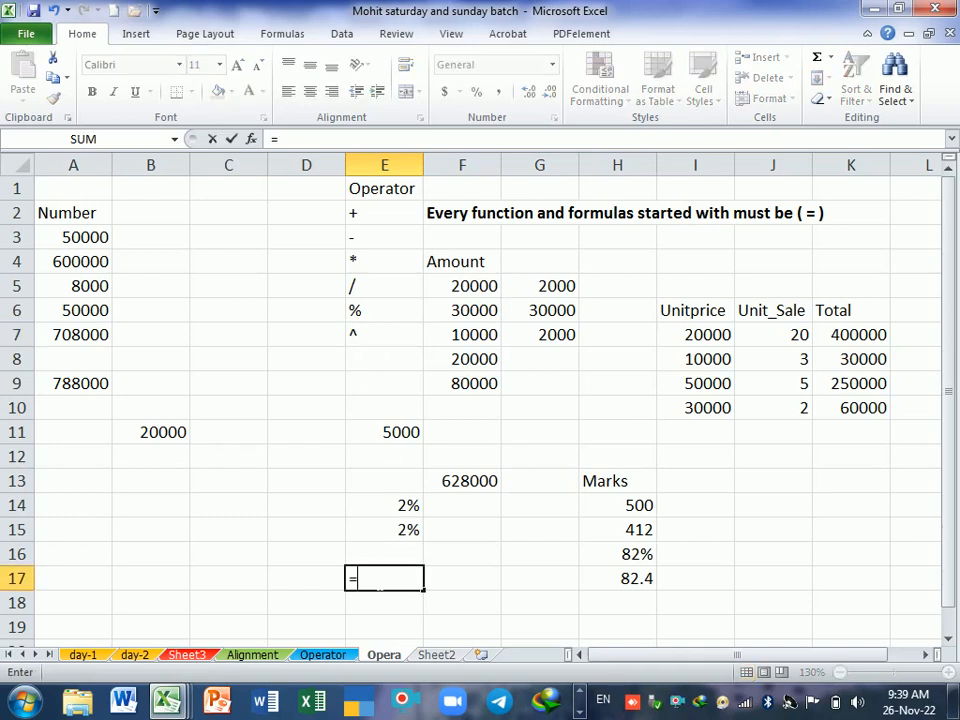
type("2^3")
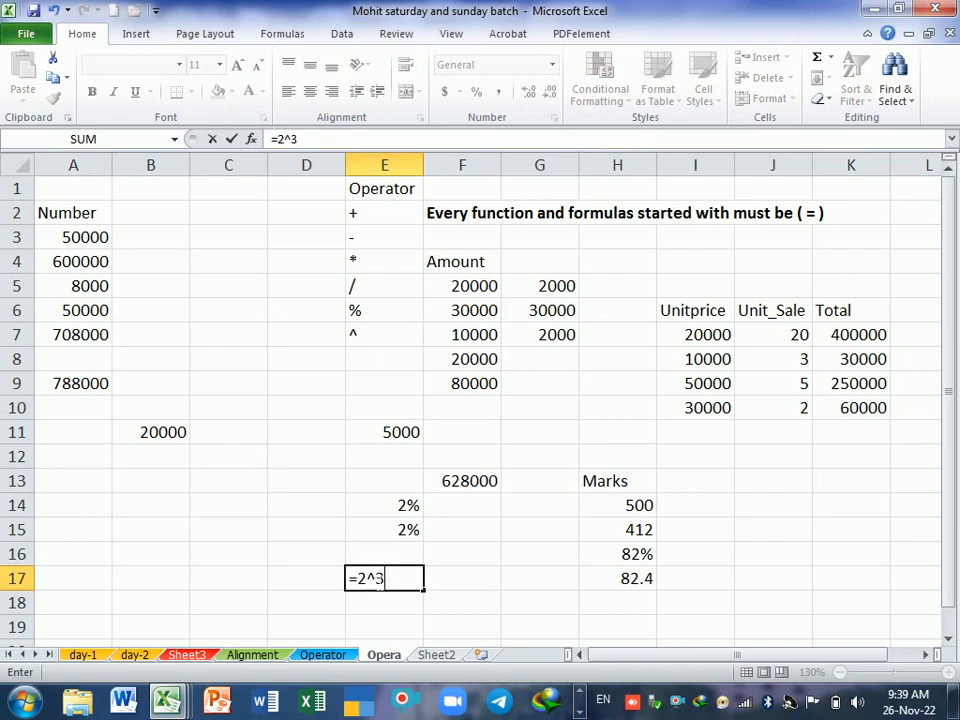
key("Return")
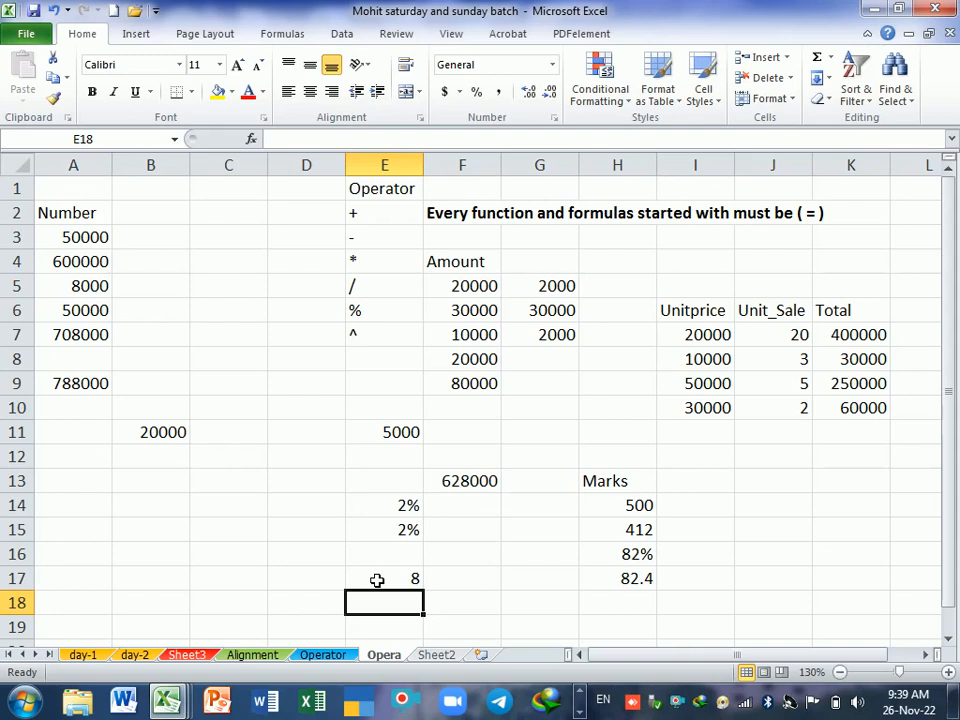
Step: Write the expanded multiplication 2*2*2 as plain text in cell E18
type("2")
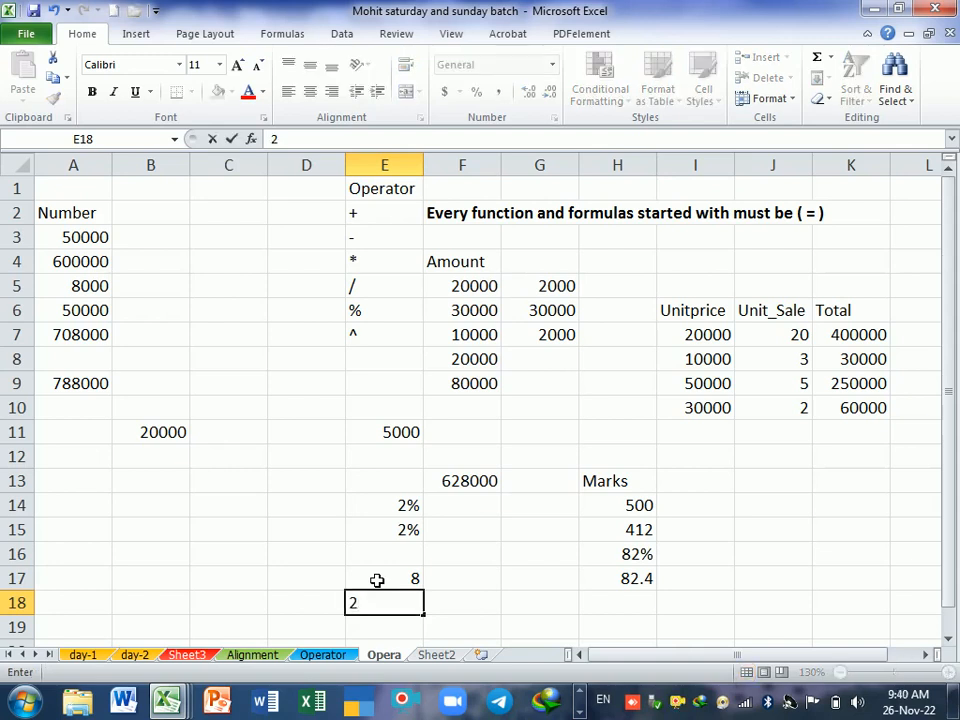
type("*2*2")
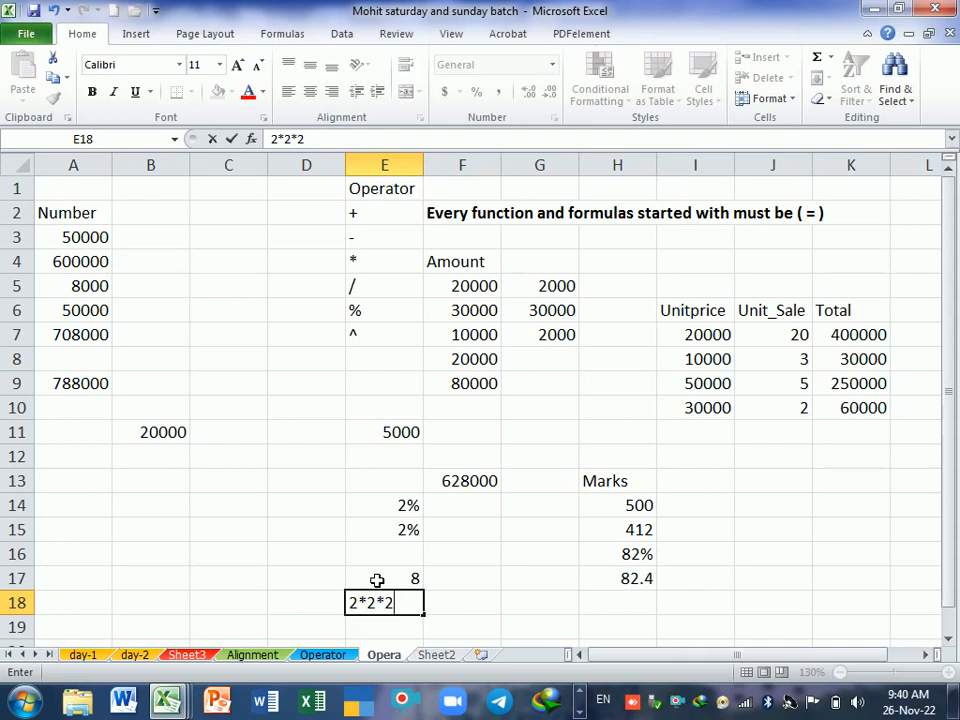
key("Return")
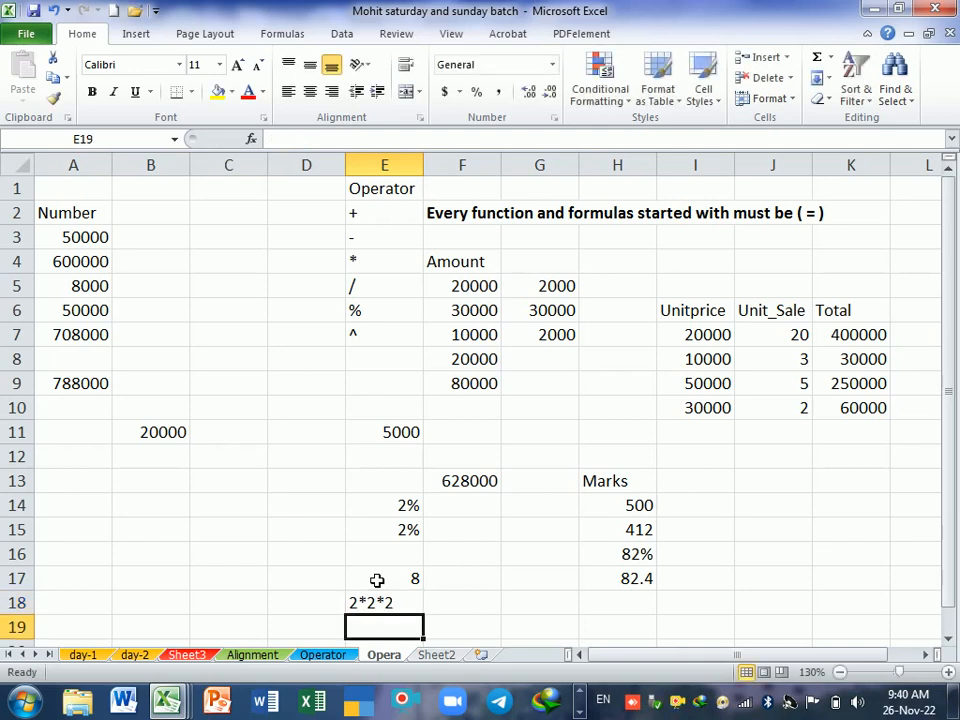
Step: Raise 4 to the power of 4 in cell F17 with the formula =4^4
left_click(377, 580)
key("Right")
type("=")
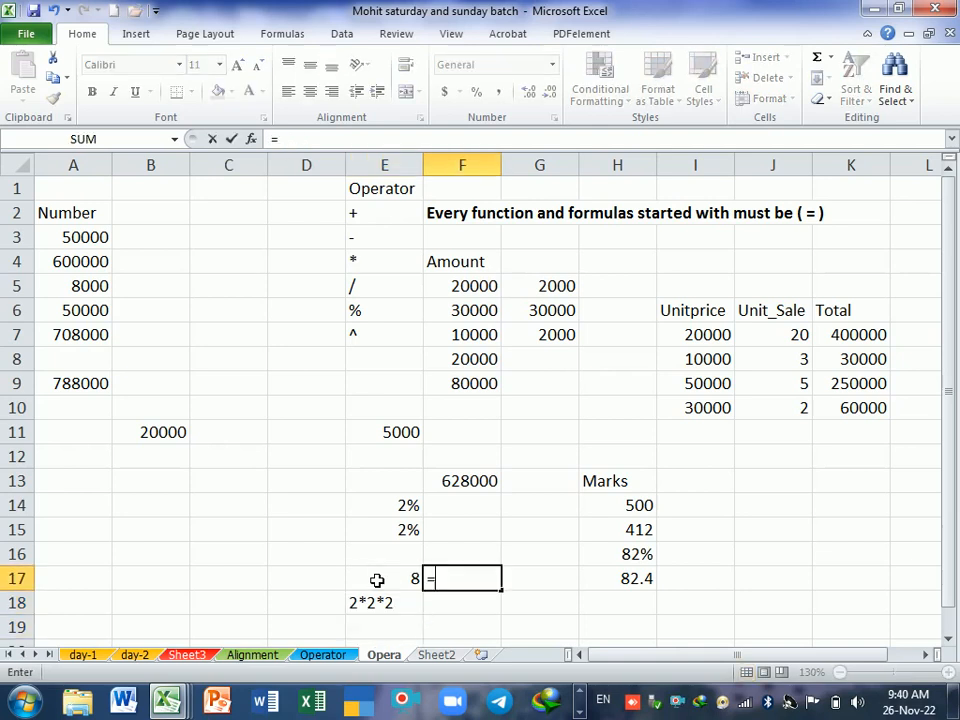
type("4")
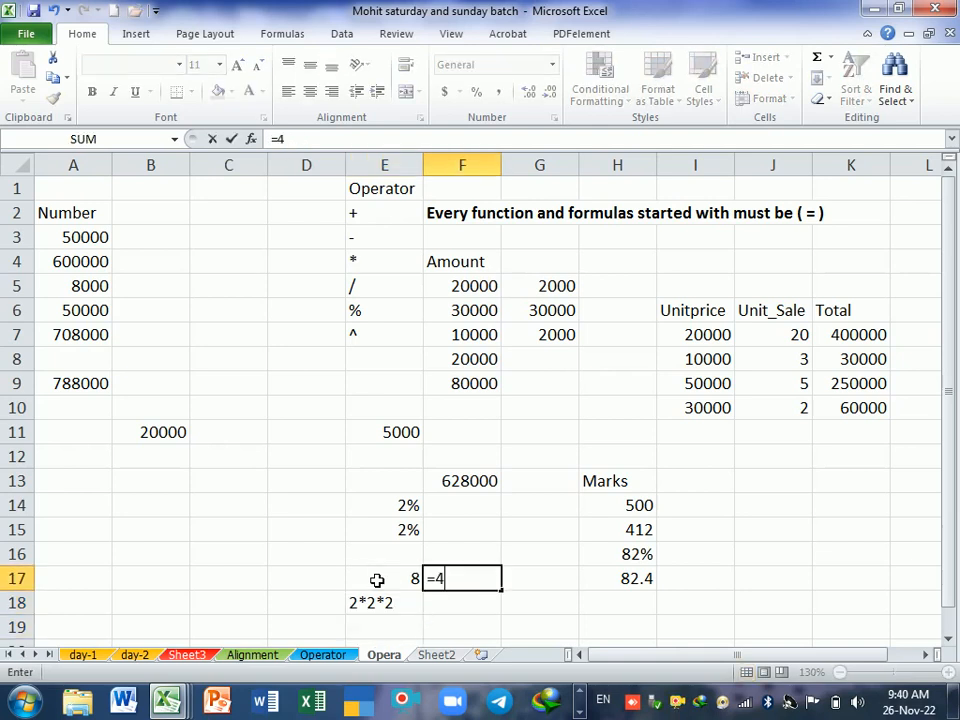
type("^4")
key("Return")
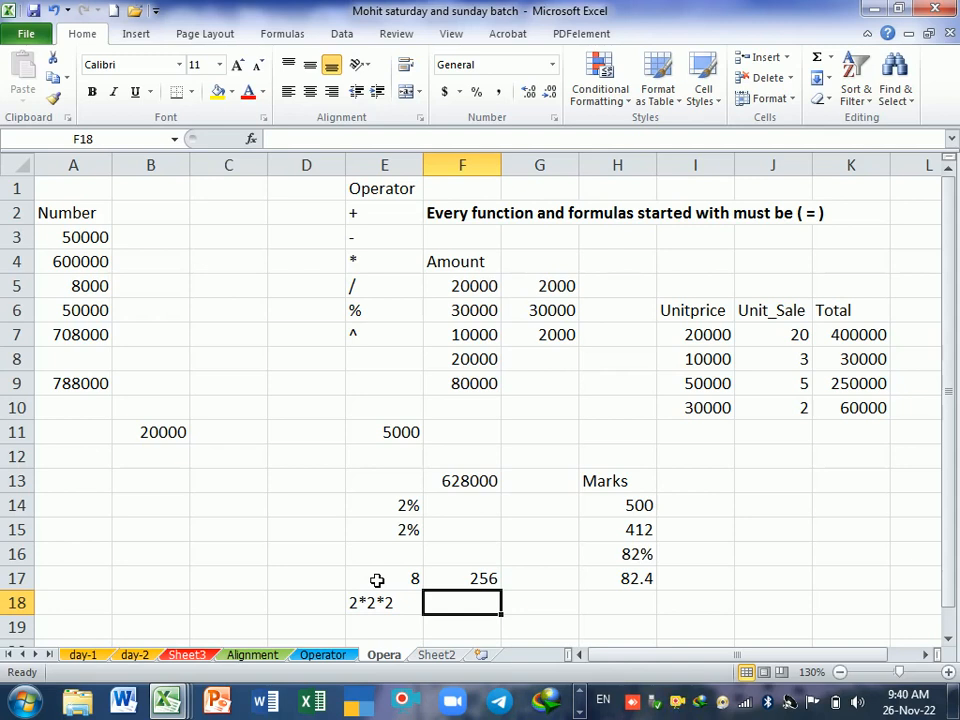
key("Up")
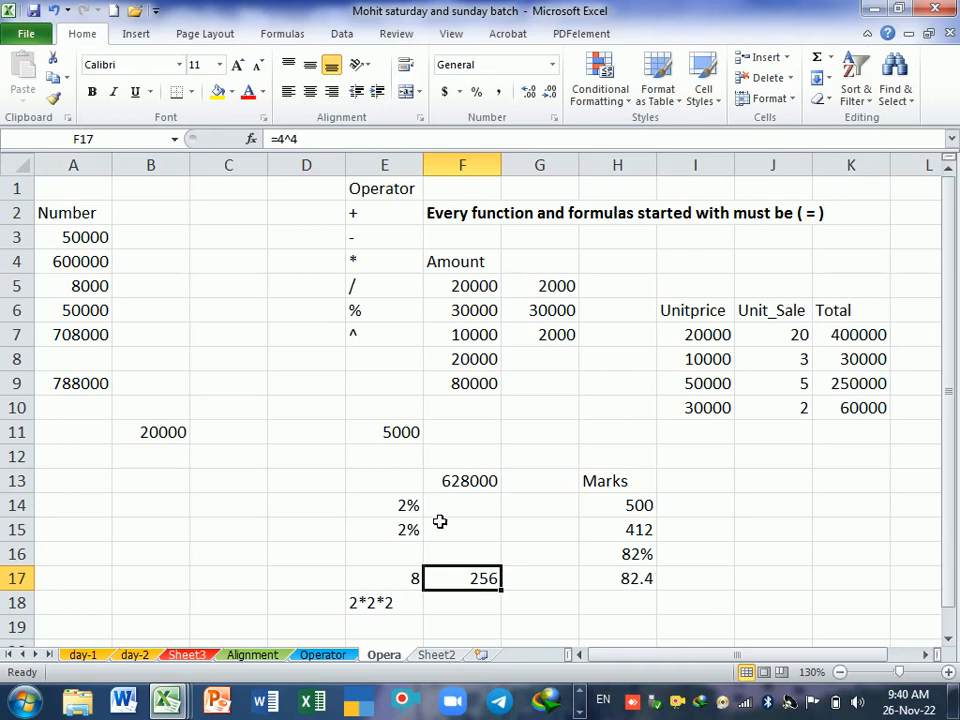
left_click_drag(399, 222, 413, 331)
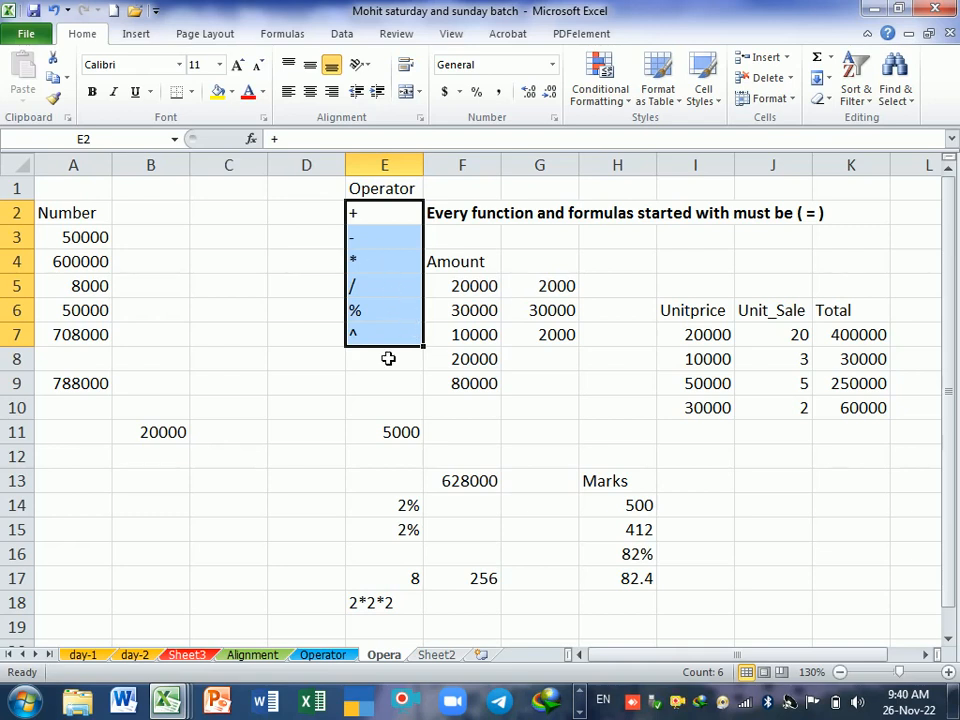
left_click(390, 359)
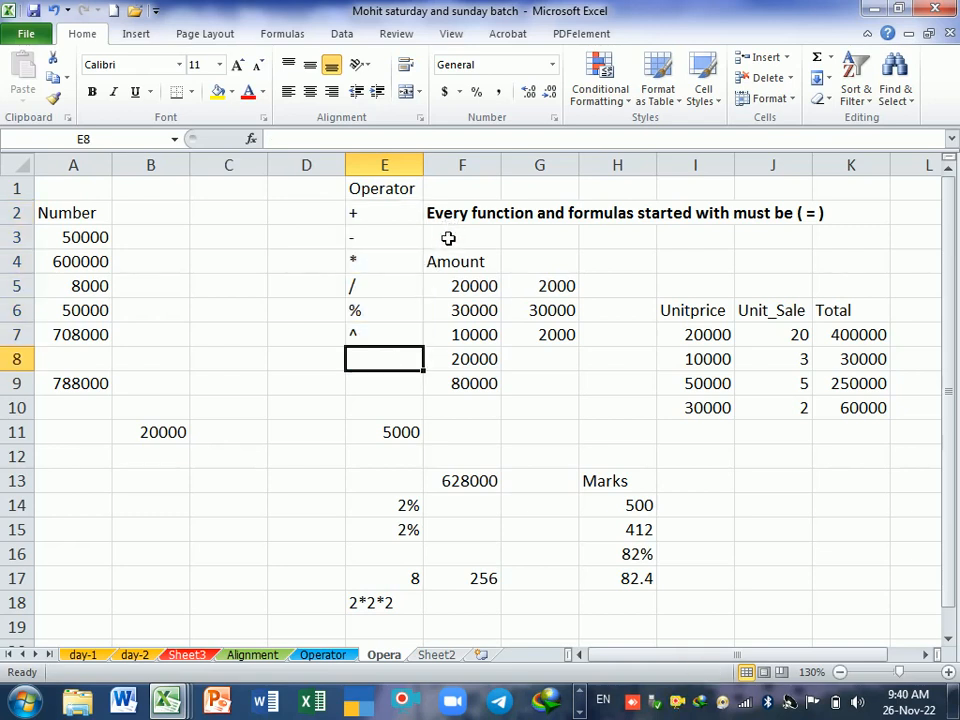
left_click(789, 214)
left_click_drag(378, 216, 388, 339)
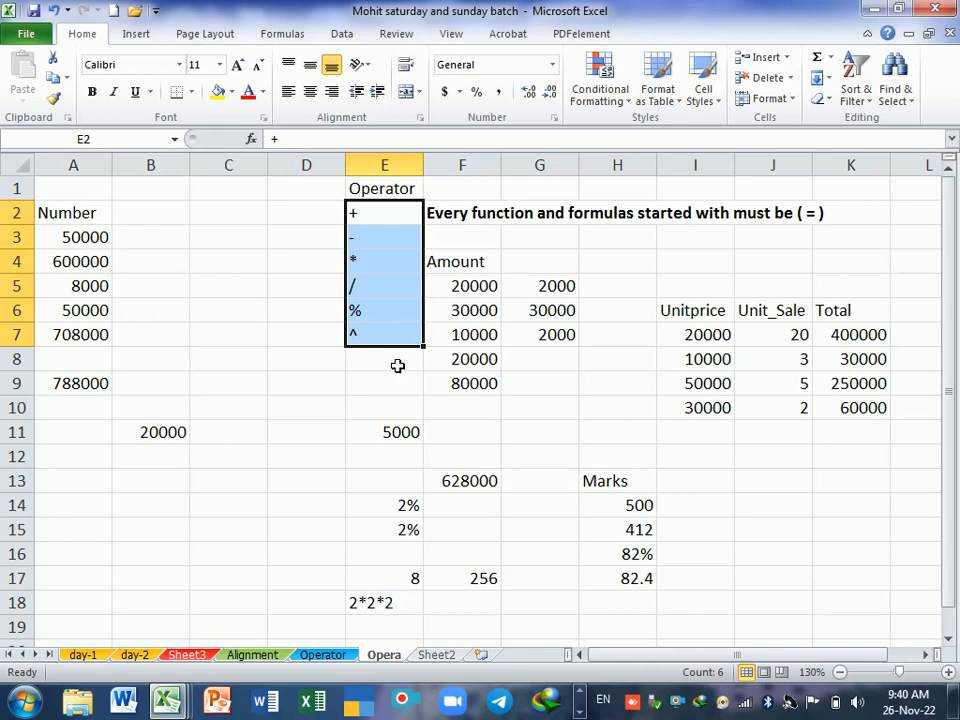
Step: Enter the heading Salary in C13 with the values 50000, 40000, 30000 and 20000 in the cells below it
left_click(236, 491)
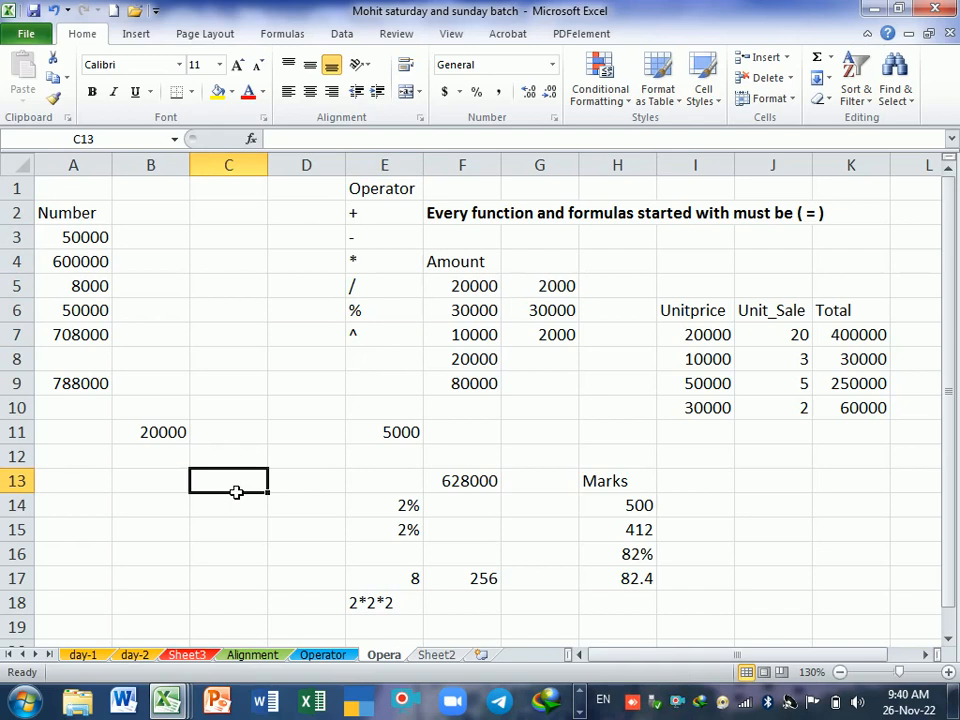
type("Salary")
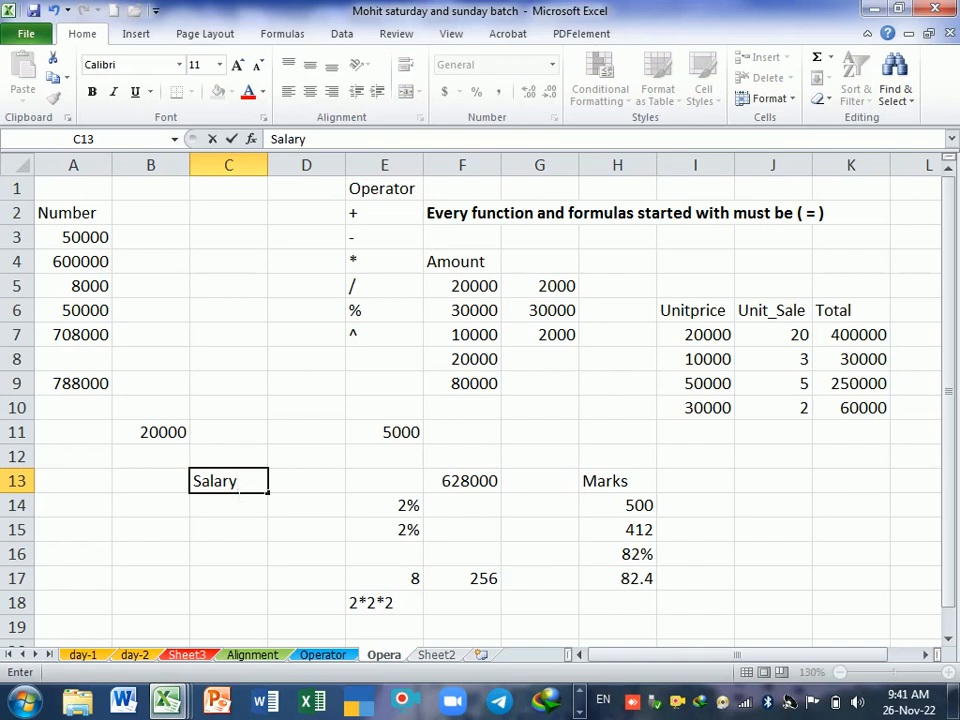
key("Return")
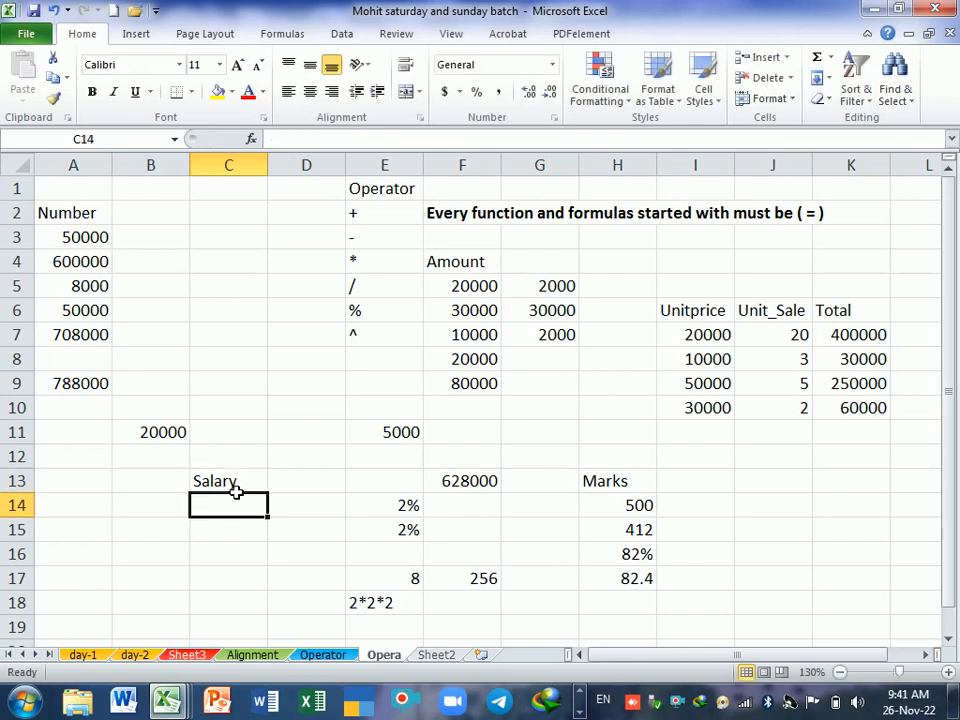
type("50000")
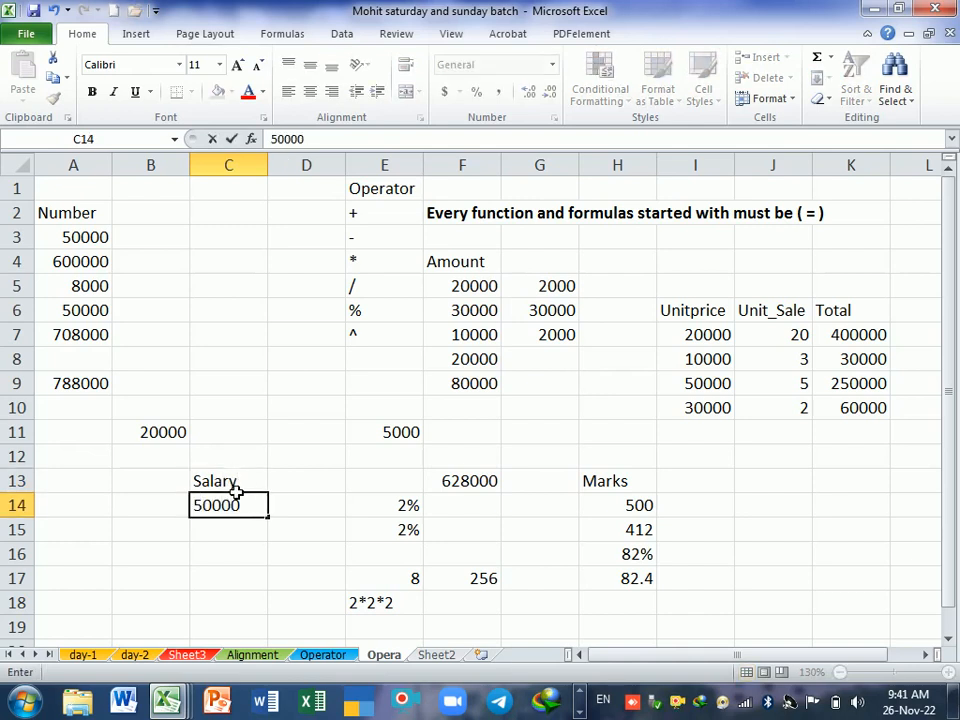
key("Return")
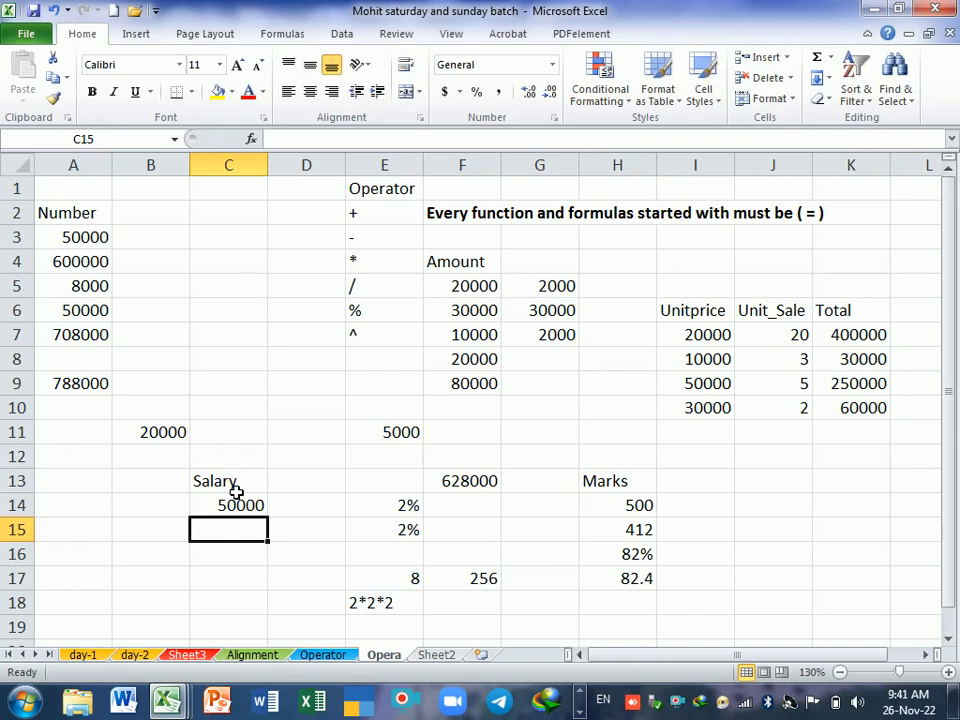
type("40000")
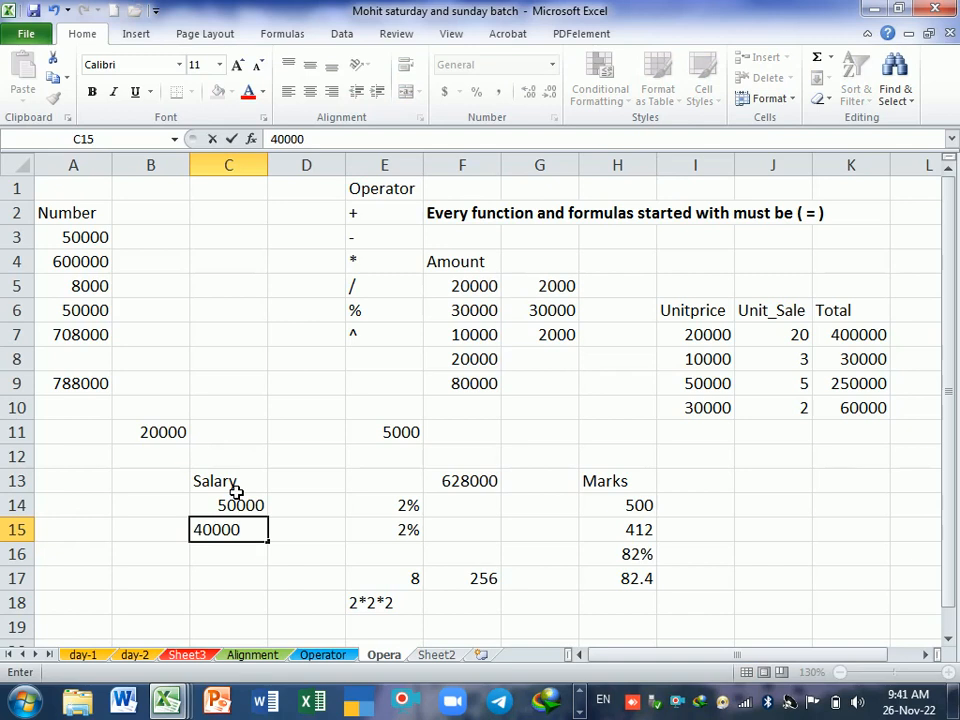
key("Return")
type("30000")
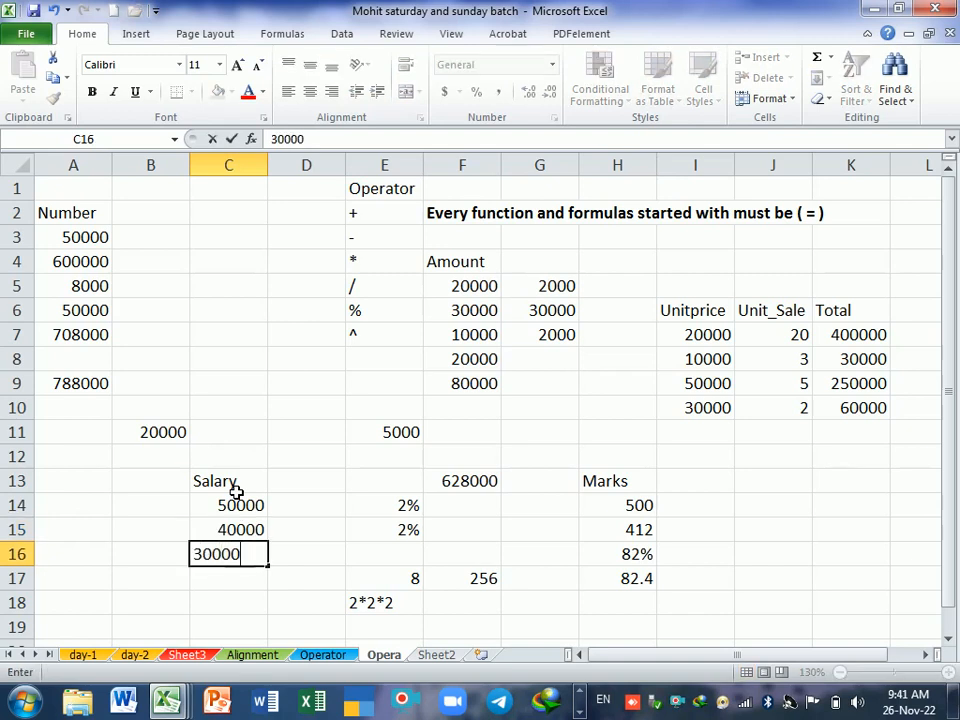
key("Return")
type("20000")
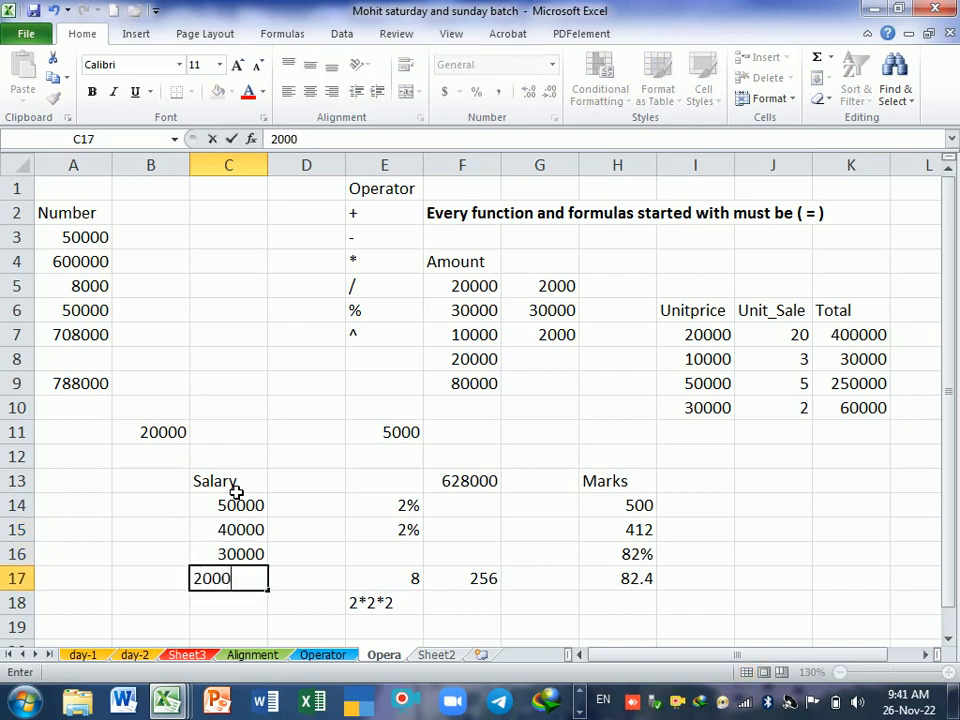
key("Return")
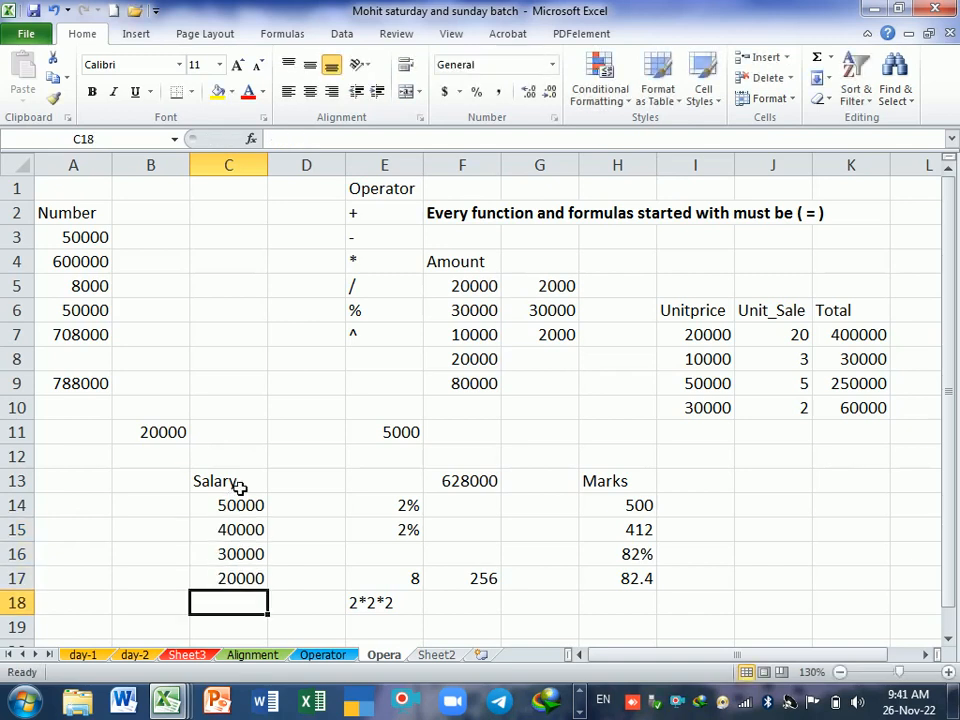
Step: Move the Salary heading and its four values from C13:C17 to A12:A16
left_click_drag(246, 491, 225, 576)
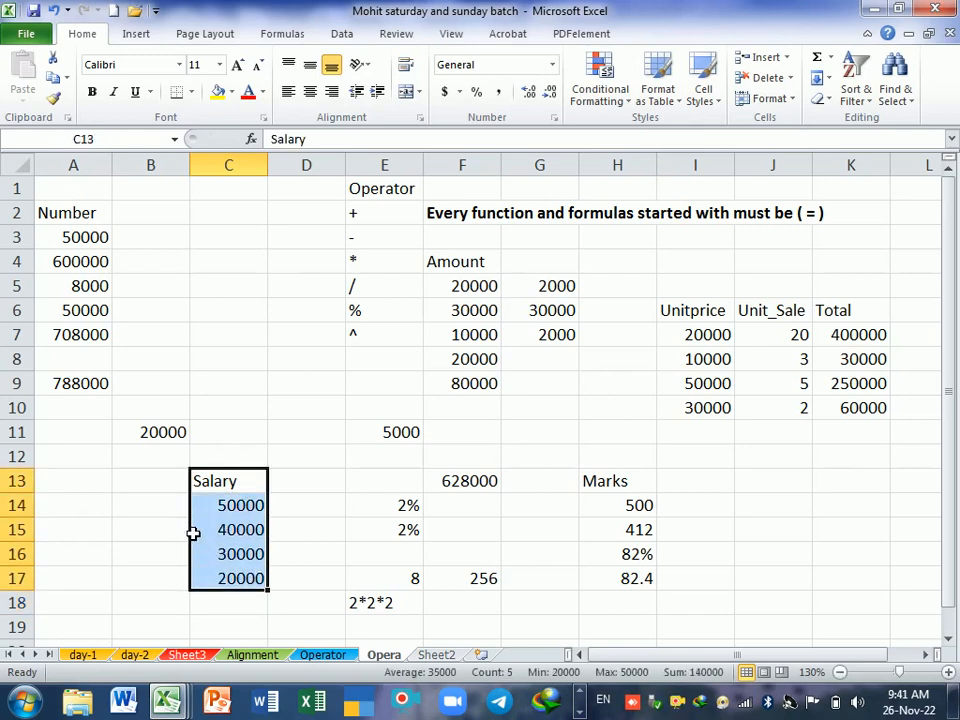
left_click_drag(183, 533, 90, 521)
left_click(146, 484)
left_click(146, 466)
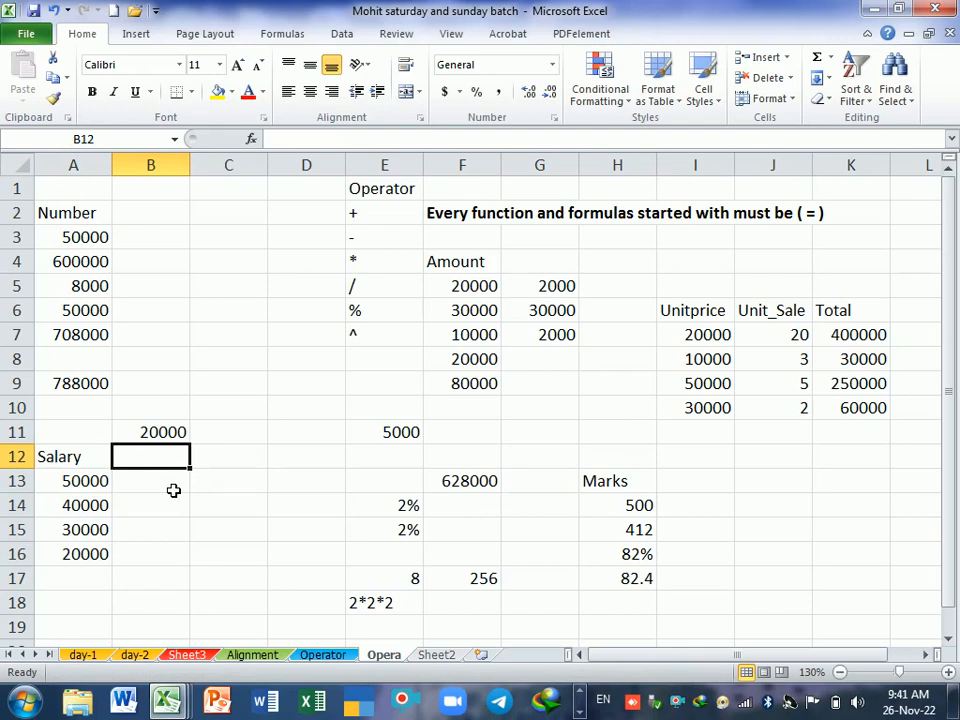
Step: Enter 25, 22, 29 and 31 in cells B13 to B16, beside the salary values
key("Left")
key("Down")
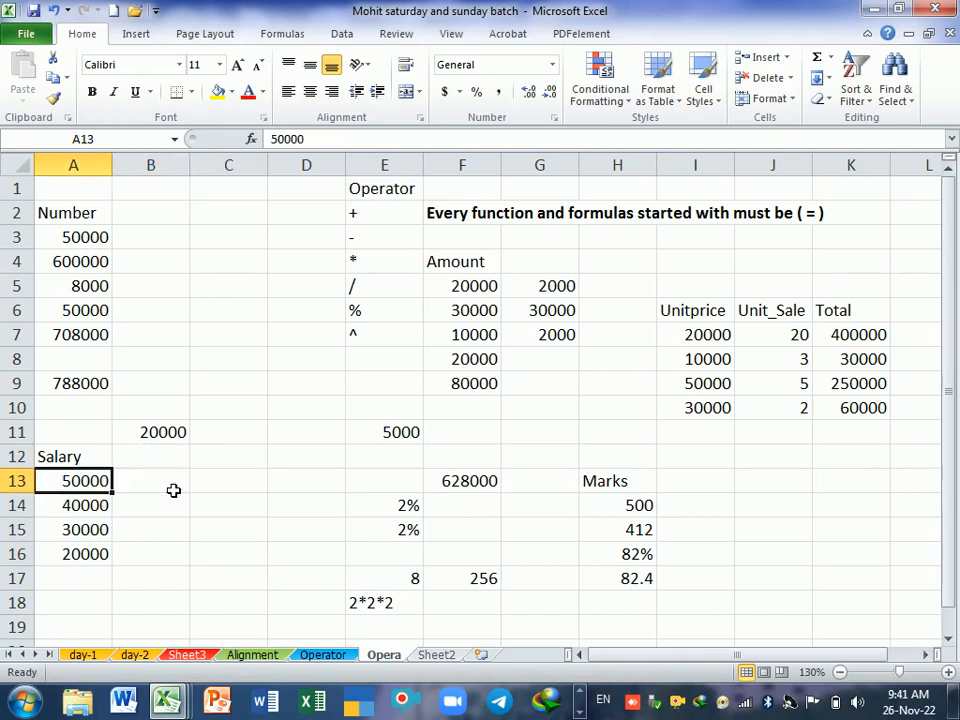
key("Up")
key("Right")
key("Down")
key("Up")
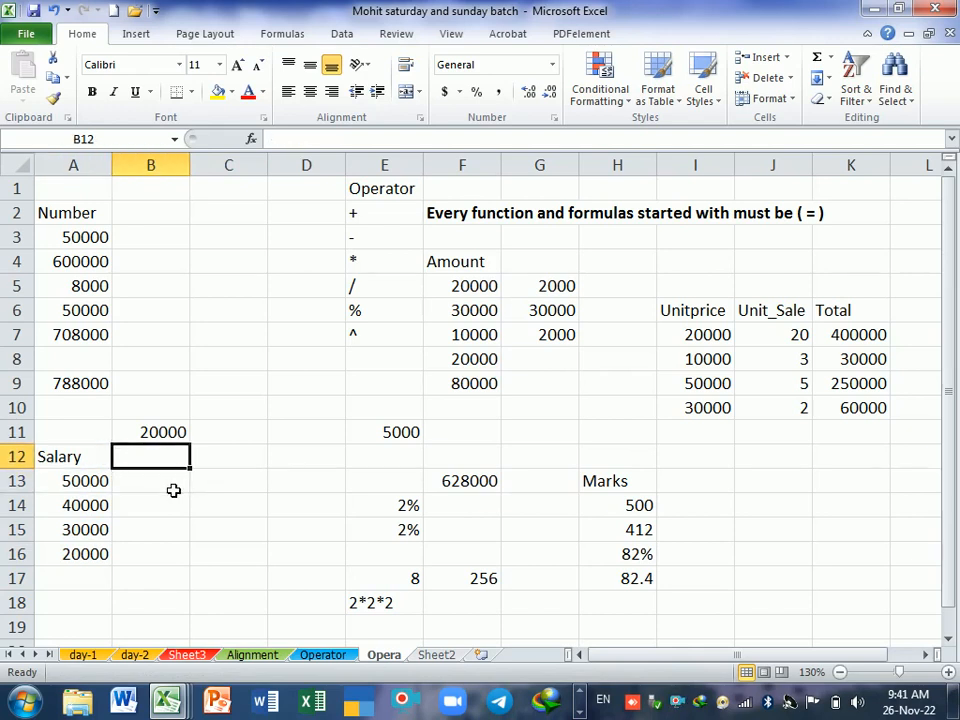
key("Down")
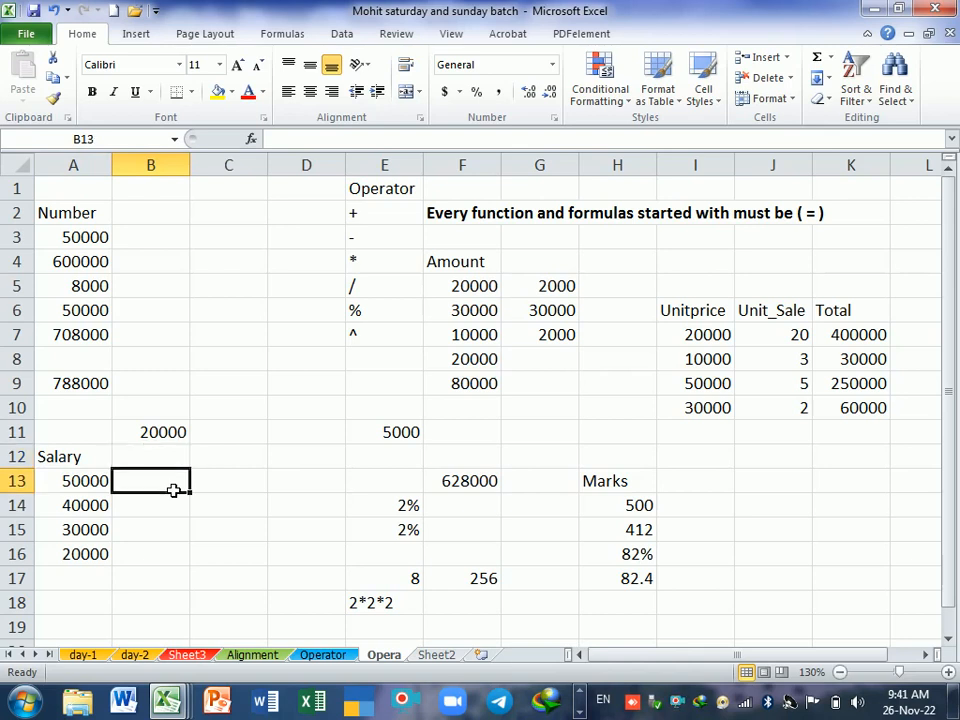
type("25")
key("Return")
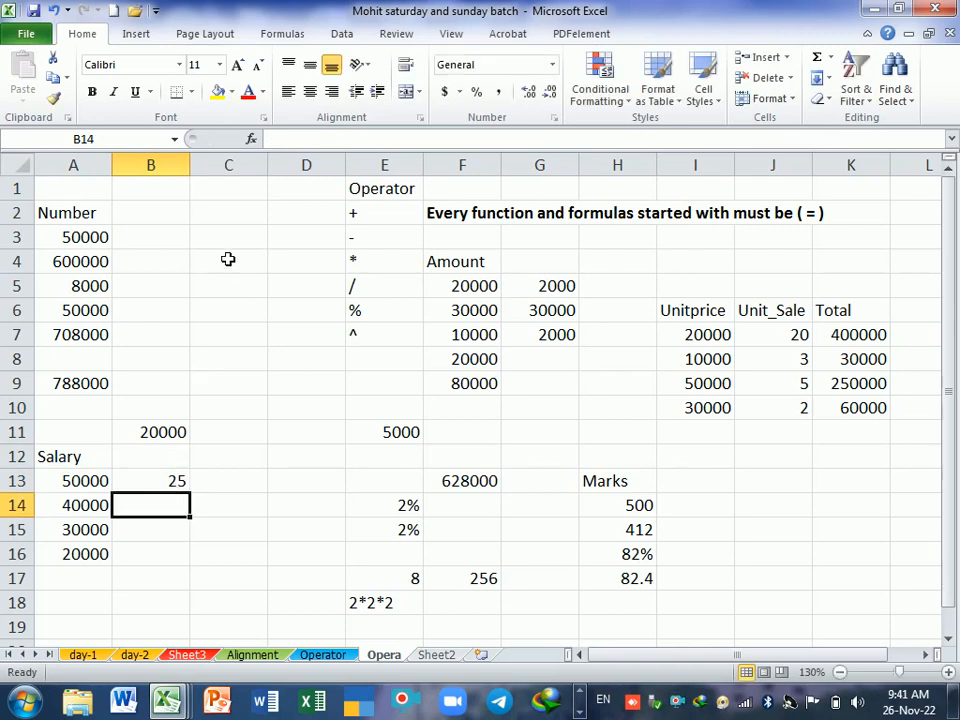
type("22")
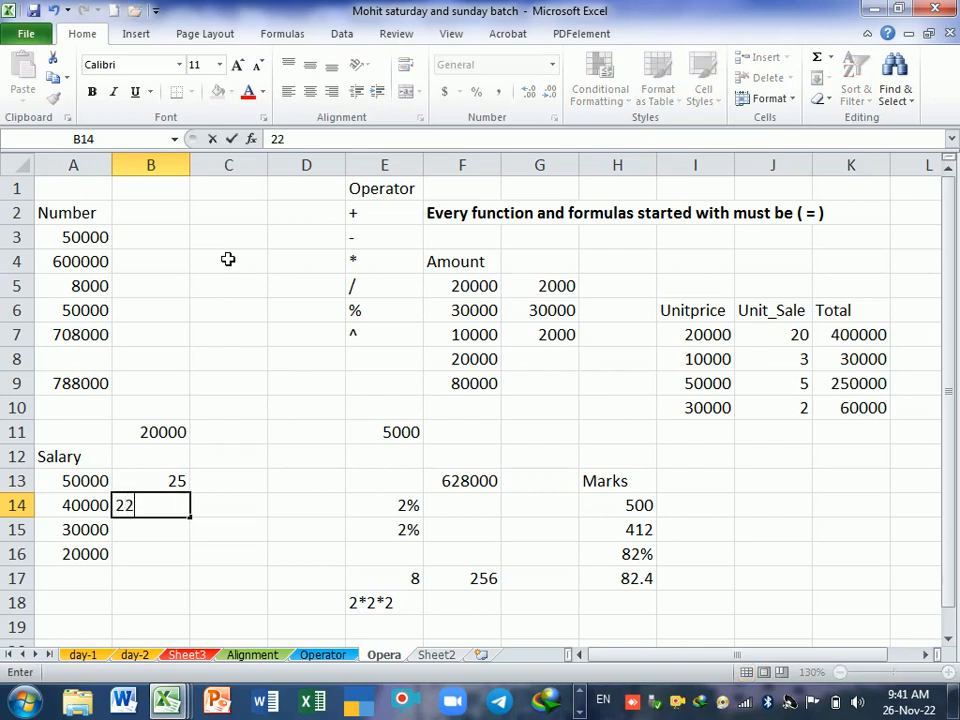
key("Return")
type("29")
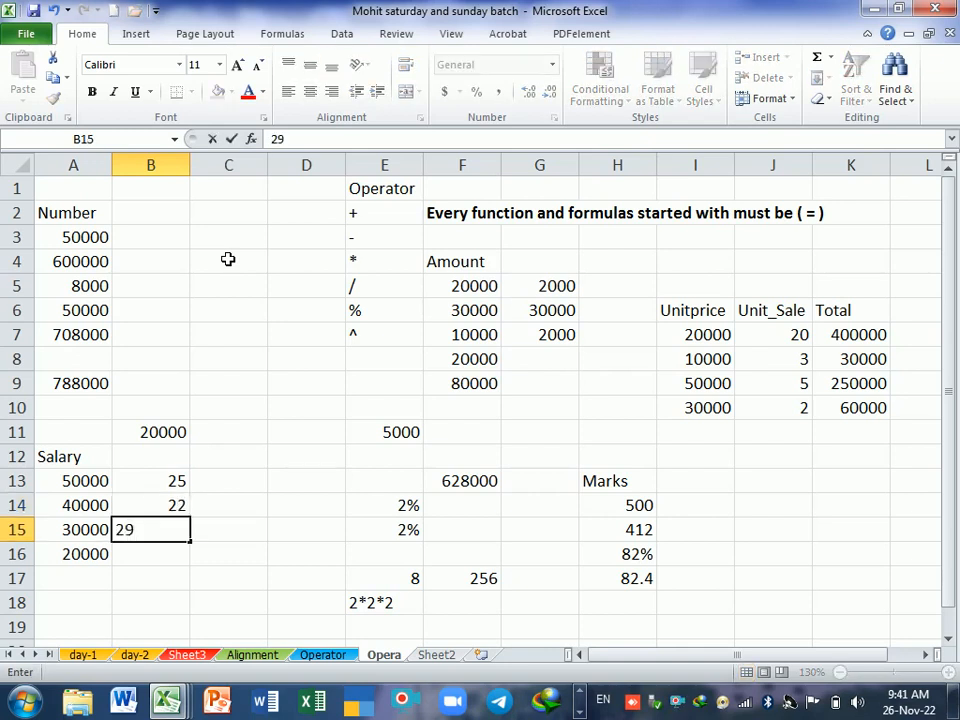
key("Return")
type("31")
key("Return")
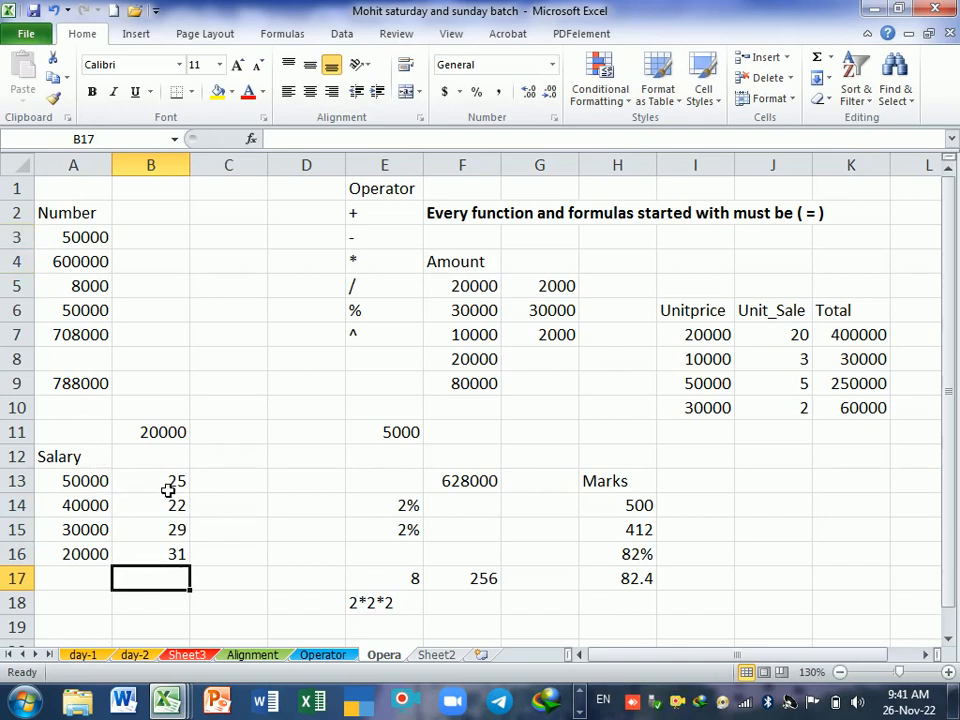
Step: Divide the first salary by its adjacent number in C13 with the formula =(A13/B13)
left_click(215, 487)
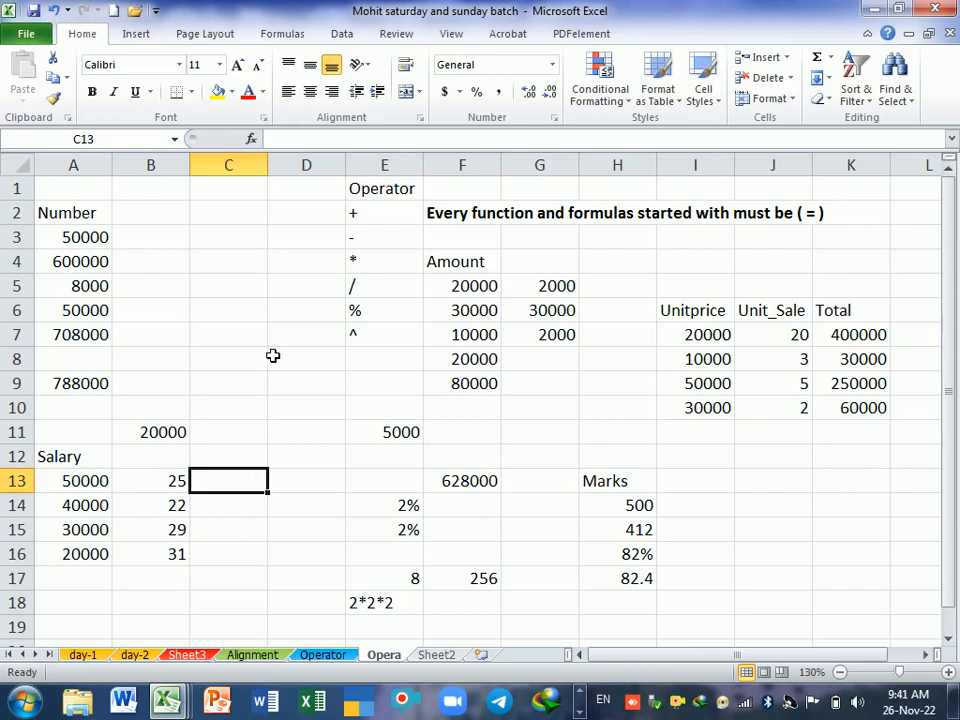
type("=(")
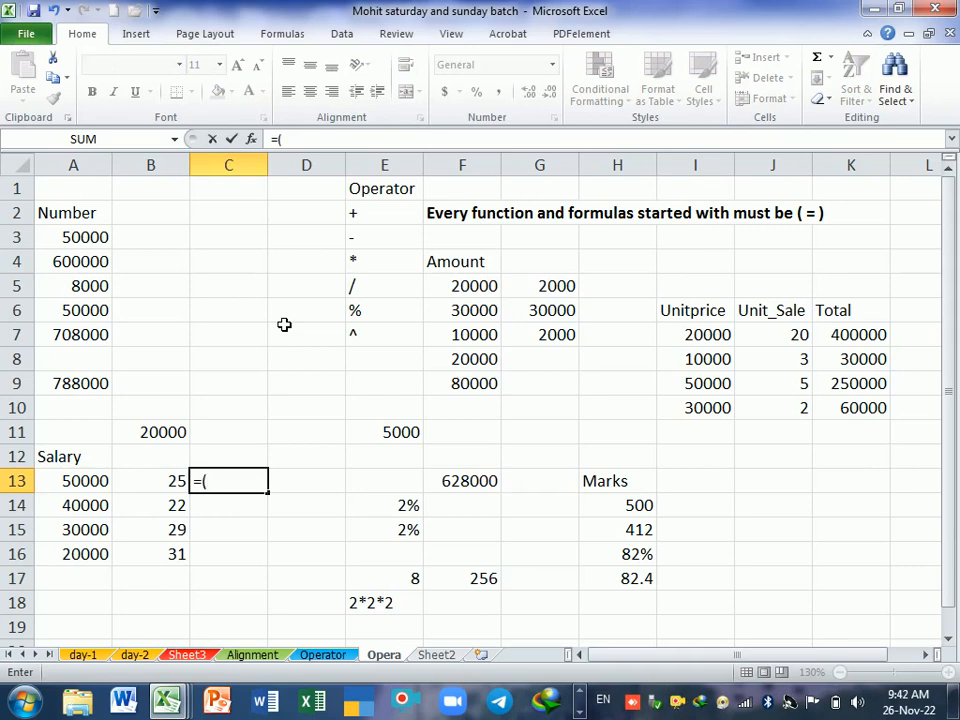
left_click(103, 482)
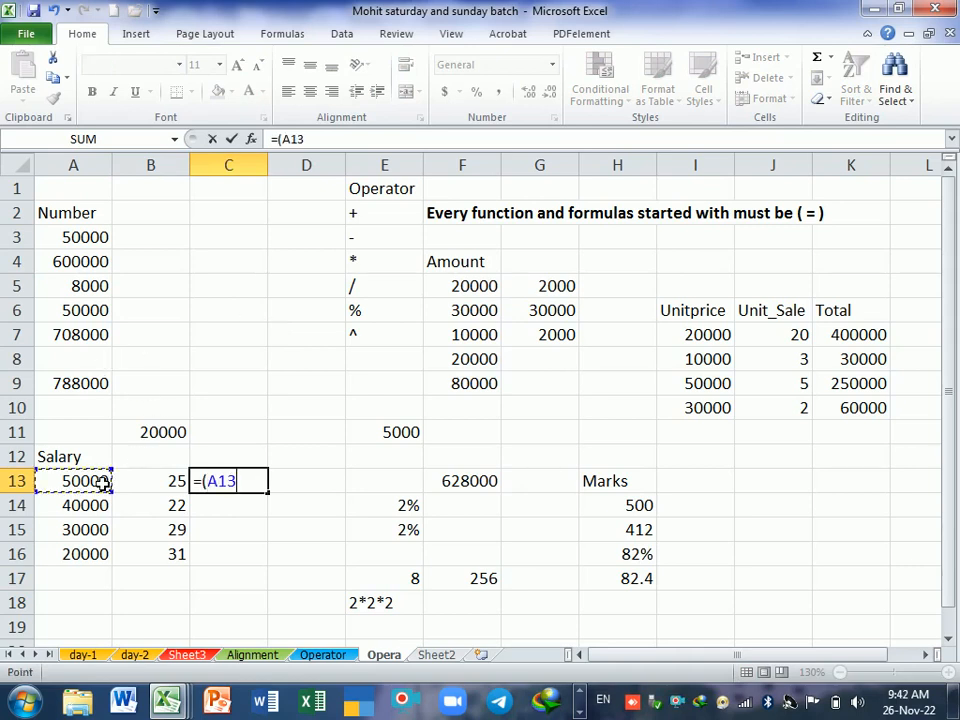
type("/")
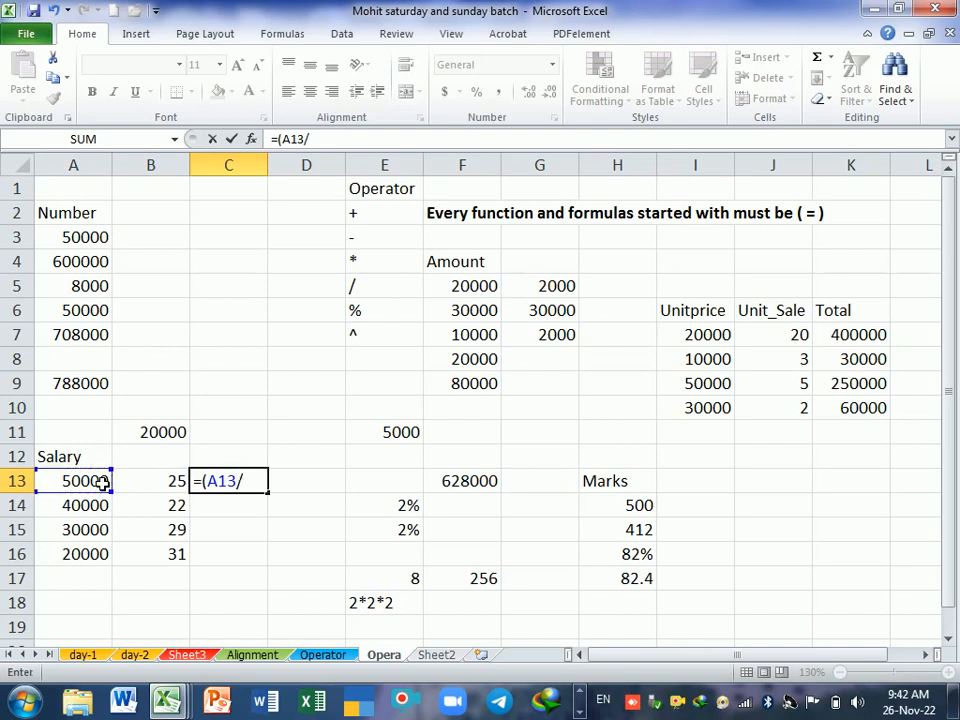
left_click(156, 481)
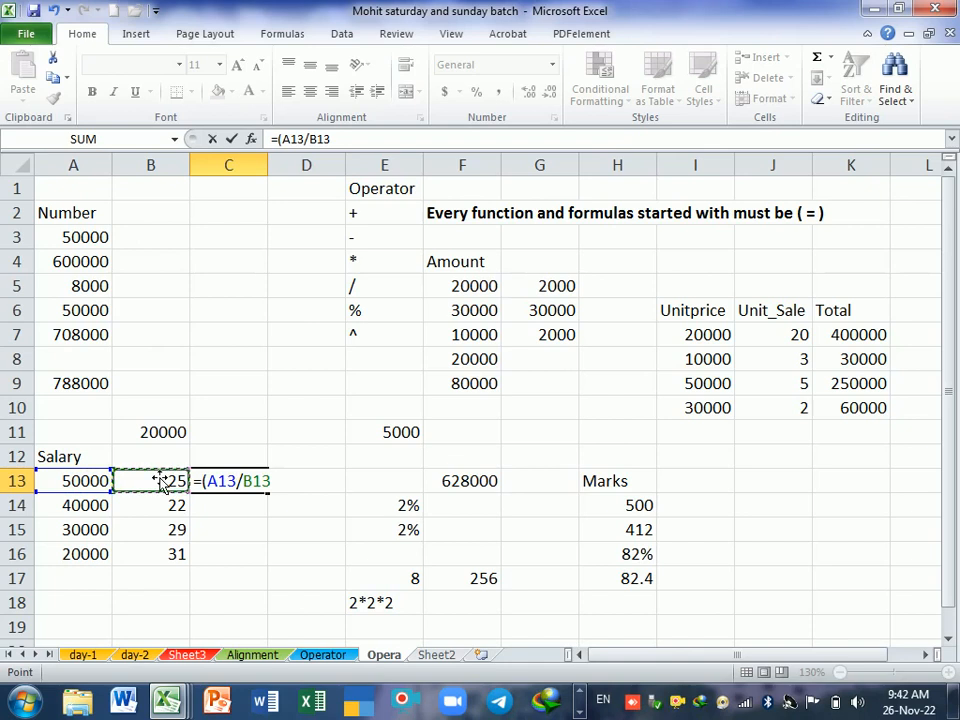
key("Return")
Step: Replace the divisor in C13's formula with 31, making it =(A13/31)
left_click(446, 423)
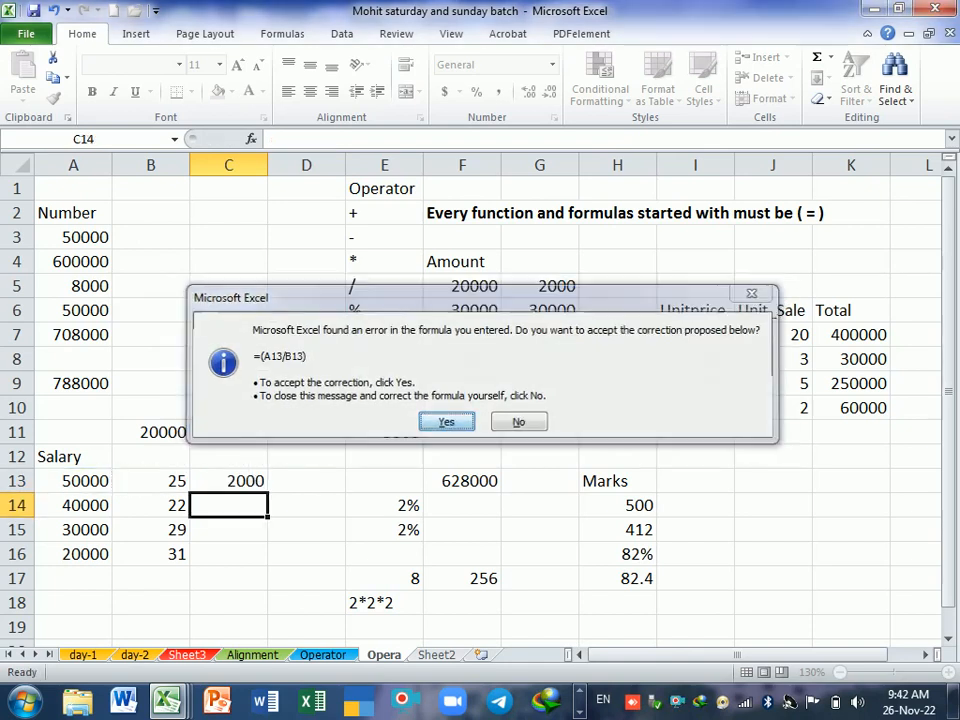
left_click(253, 482)
double_click(245, 481)
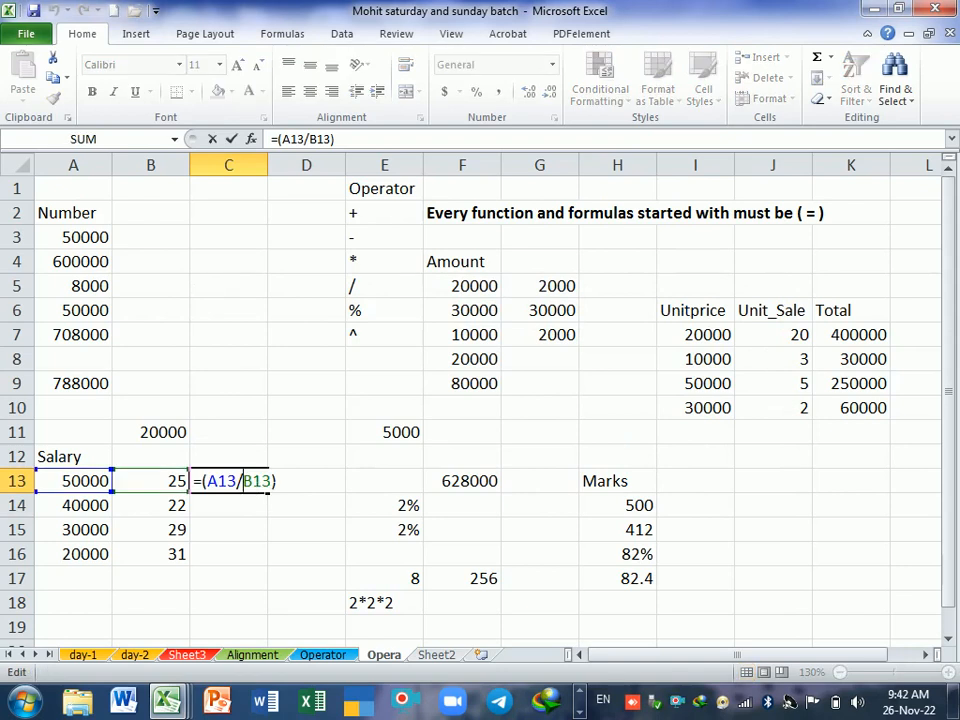
left_click(277, 481)
key("BackSpace")
key("BackSpace")
key("BackSpace")
key("BackSpace")
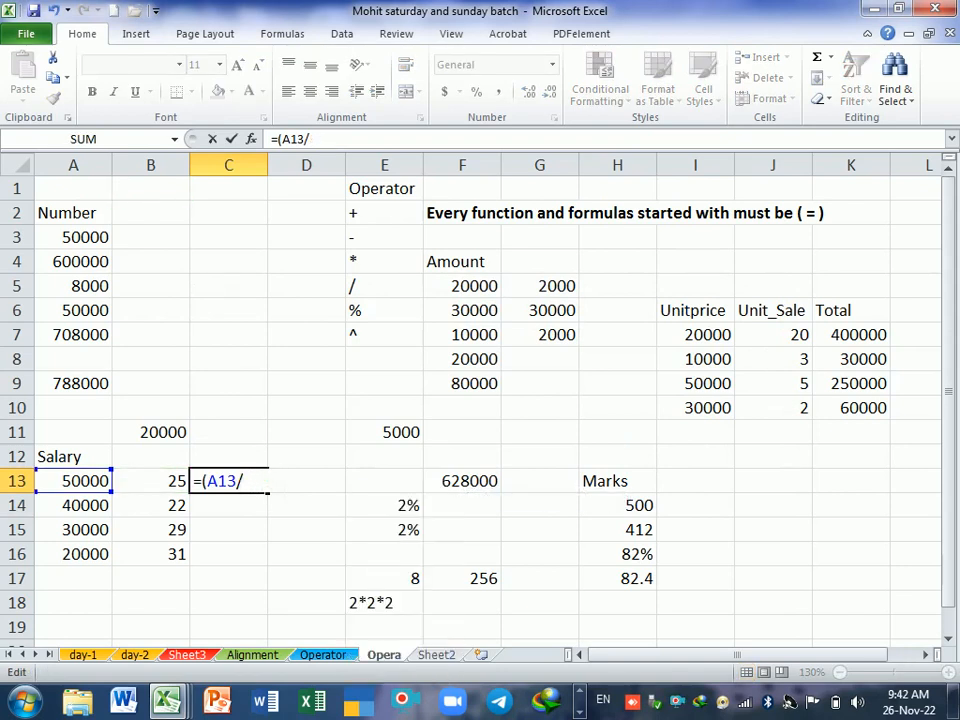
type("31)")
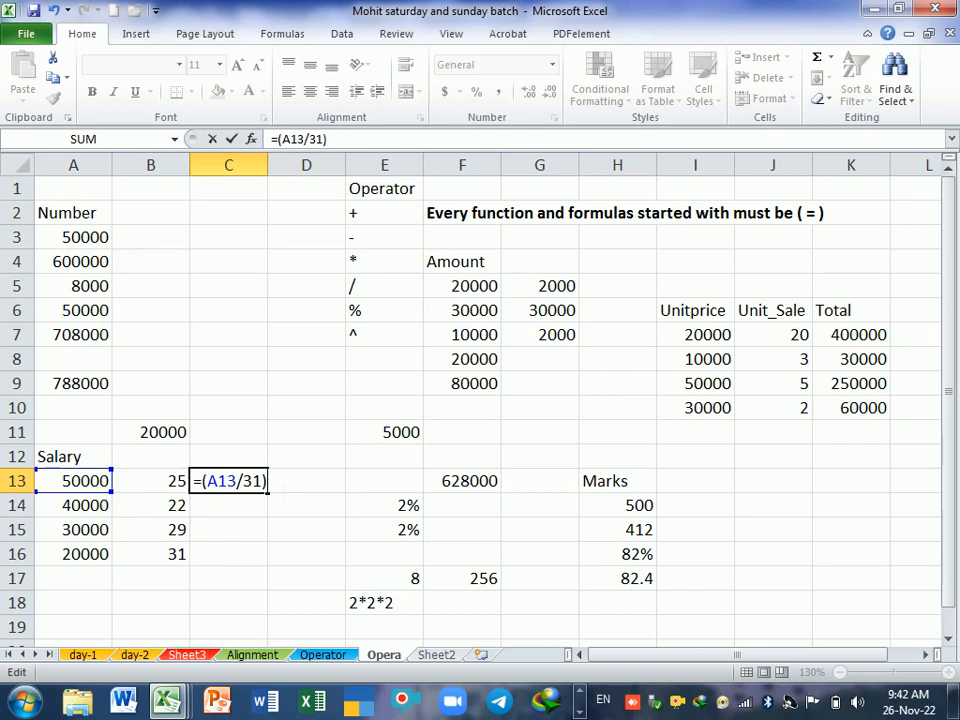
key("Return")
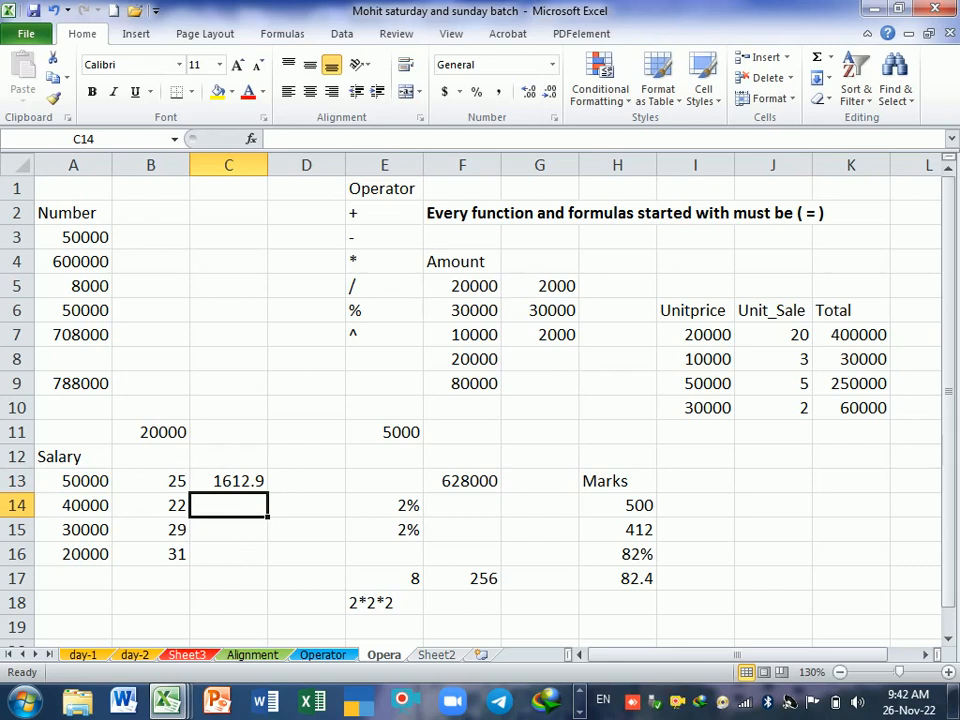
Step: Extend C13's formula to =(A13/31)*B13 and fill it down through C16
double_click(250, 484)
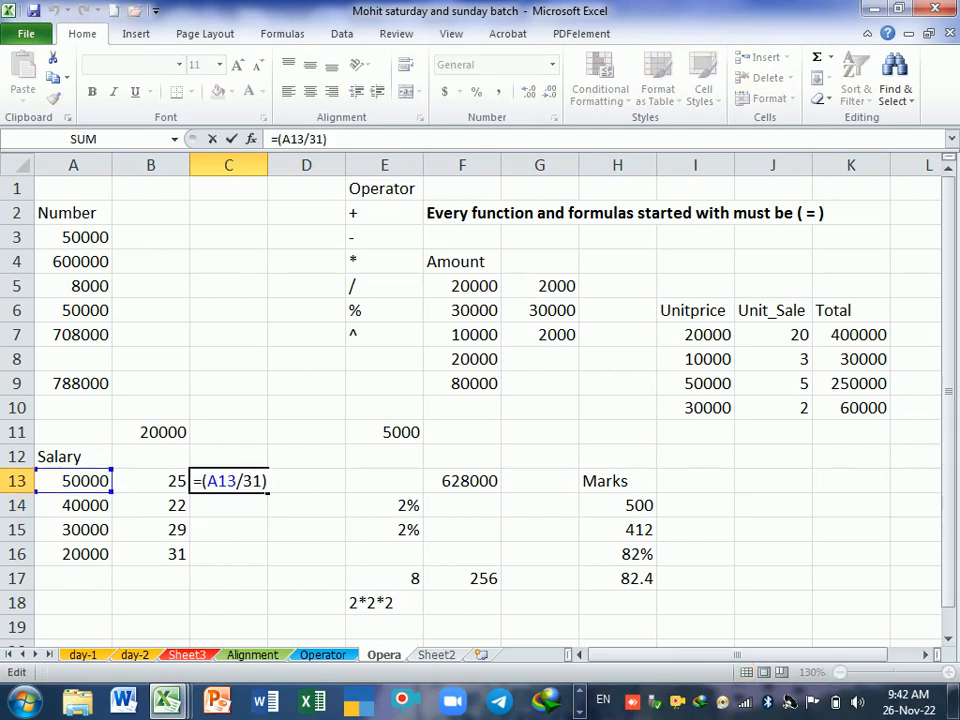
type("*")
left_click(170, 484)
key("Return")
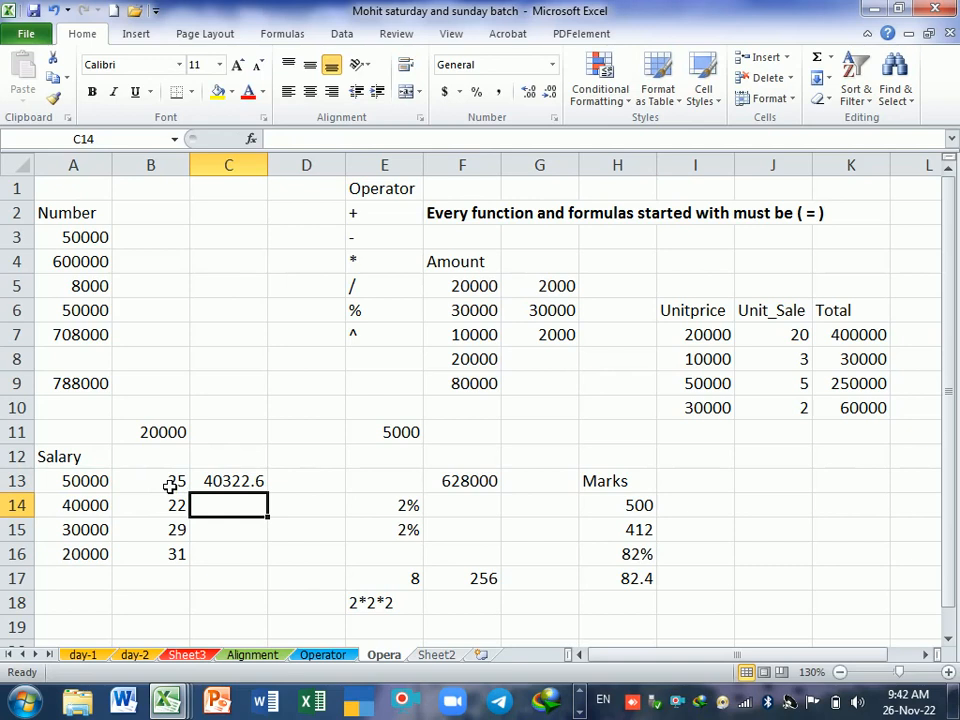
left_click(256, 486)
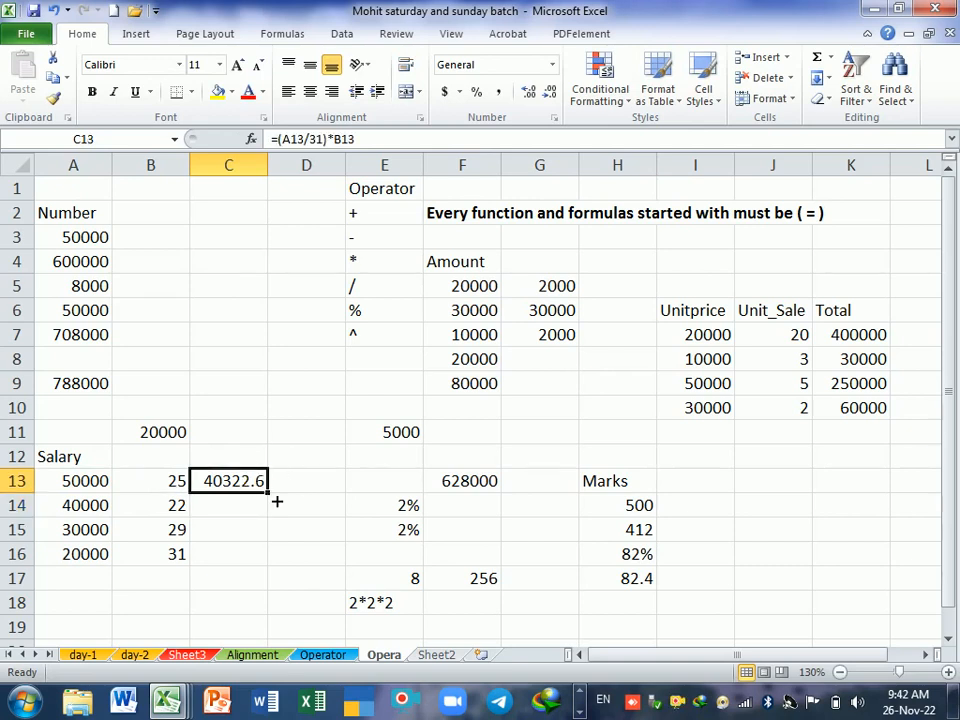
left_click_drag(277, 501, 277, 570)
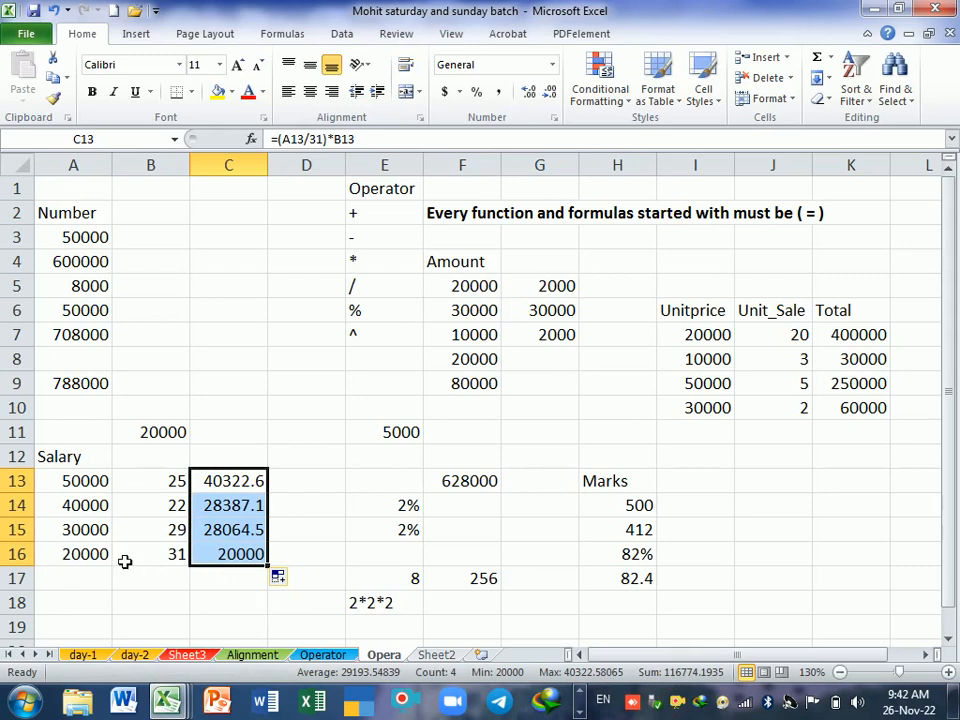
Step: Review the calculation in row 16 and the results in C13:C16, and open C13's formula for inspection
left_click_drag(100, 558, 210, 564)
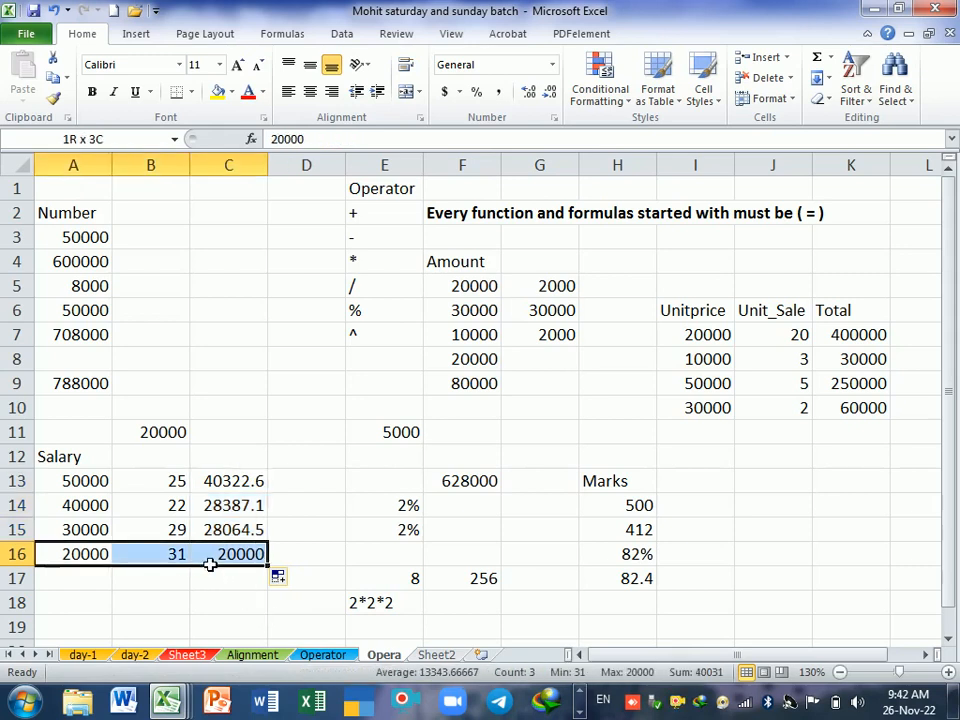
left_click_drag(210, 564, 218, 561)
left_click_drag(229, 488, 236, 553)
left_click_drag(232, 486, 246, 556)
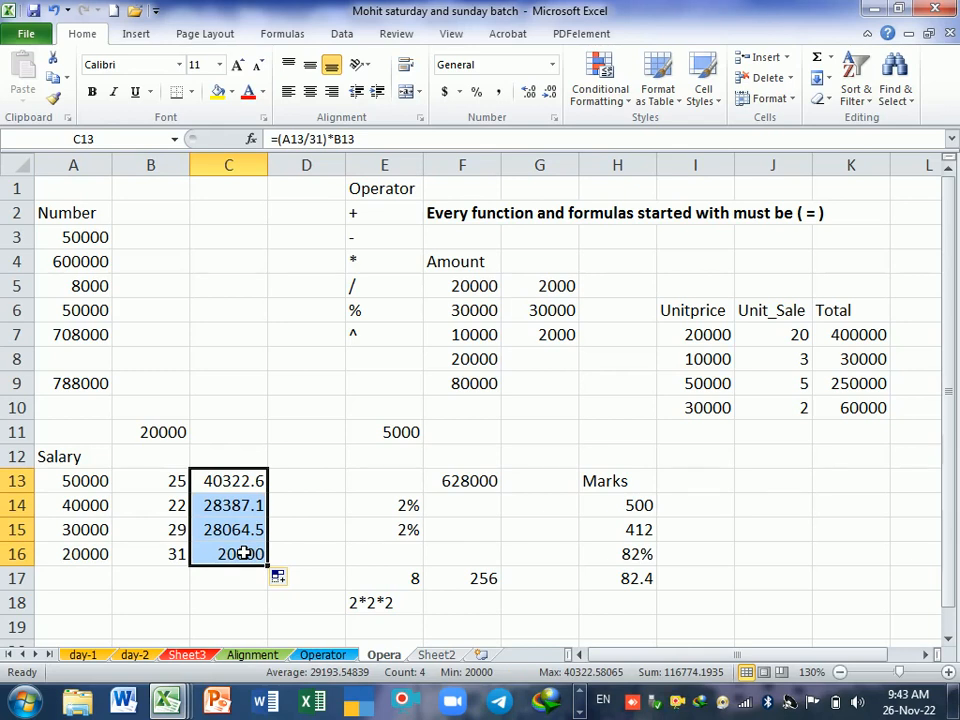
double_click(258, 480)
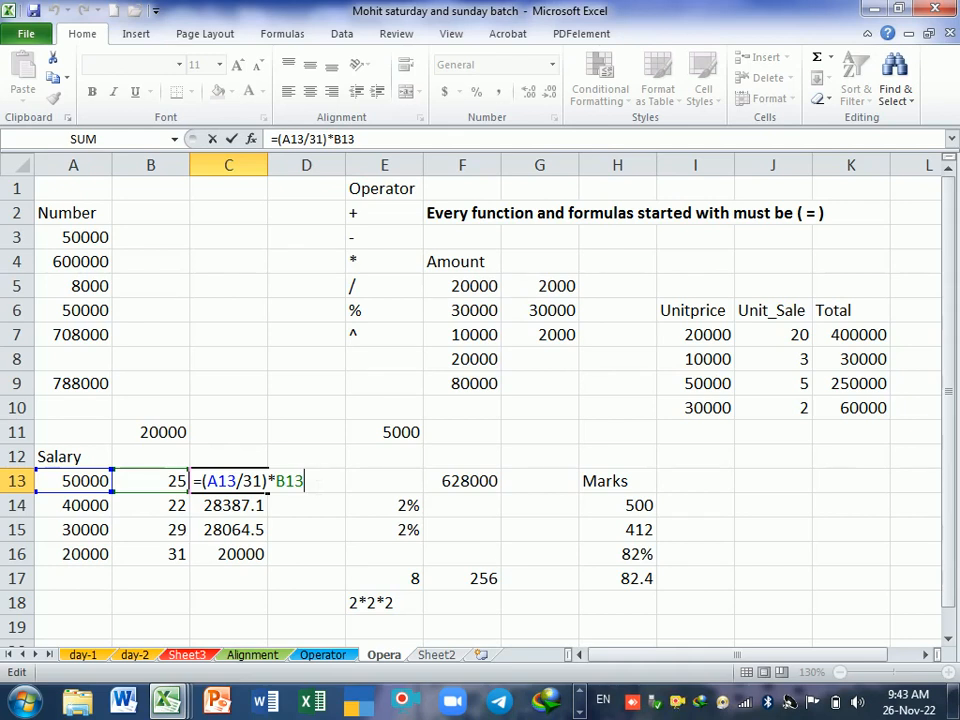
Step: Close C13's formula, then switch to the Salary Sheet workbook and examine the non-teaching staff salary list from top to bottom
key("Return")
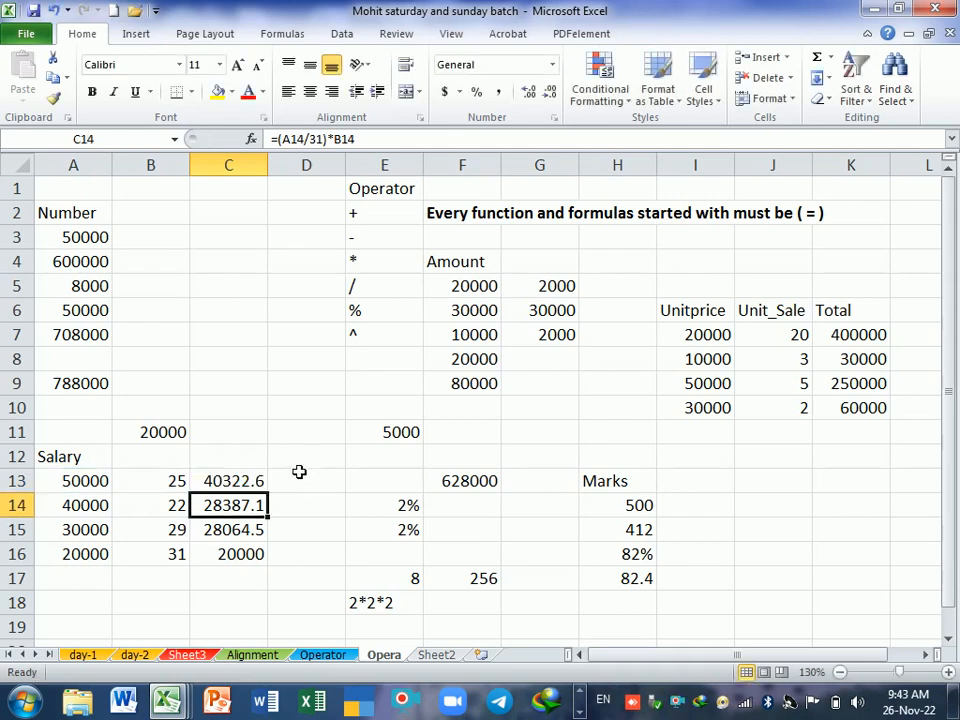
left_click_drag(242, 482, 255, 550)
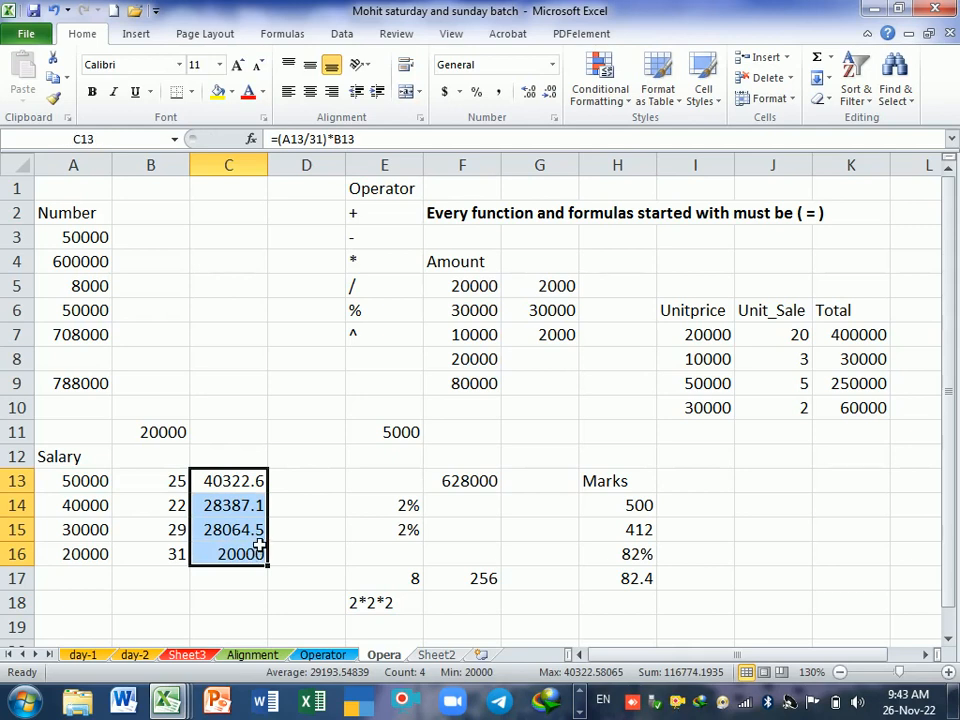
mouse_move(170, 708)
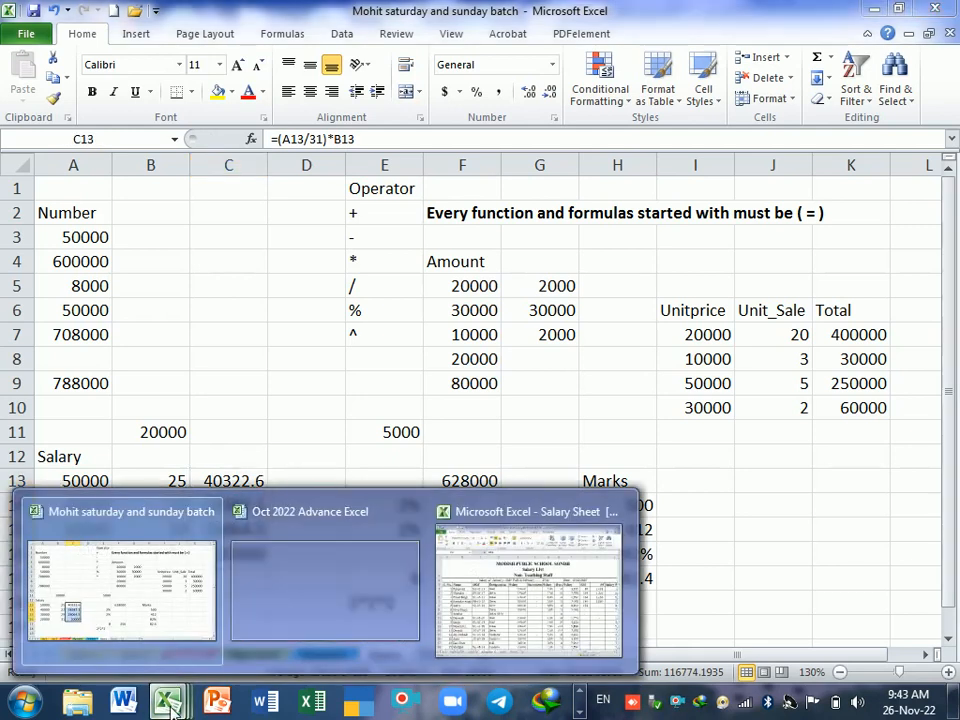
left_click(514, 606)
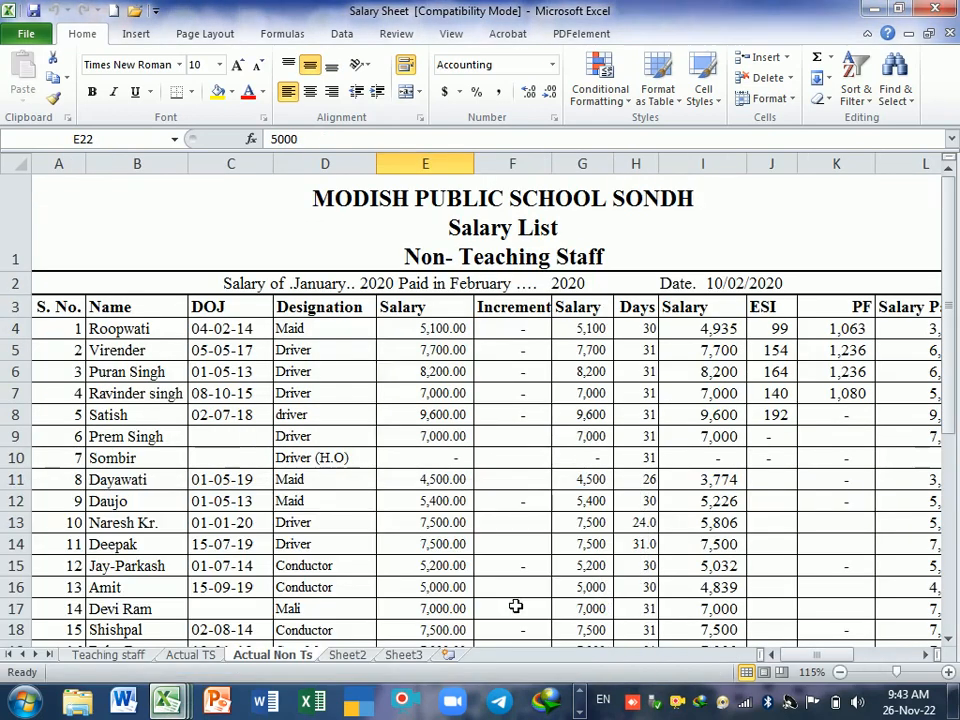
scroll(459, 426, "down", 1)
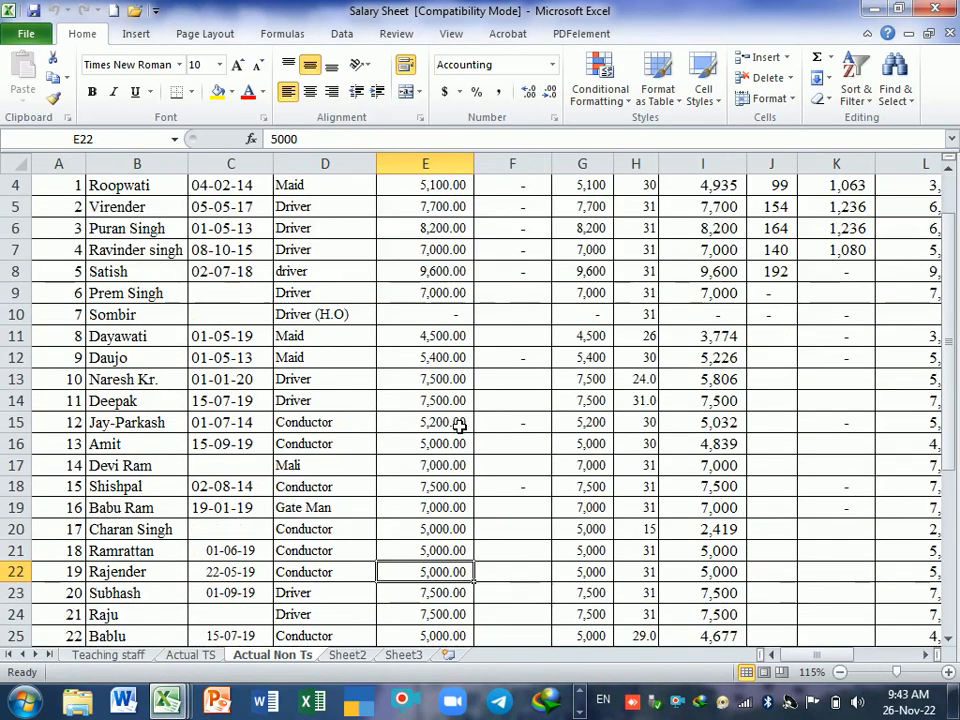
scroll(459, 426, "up", 1)
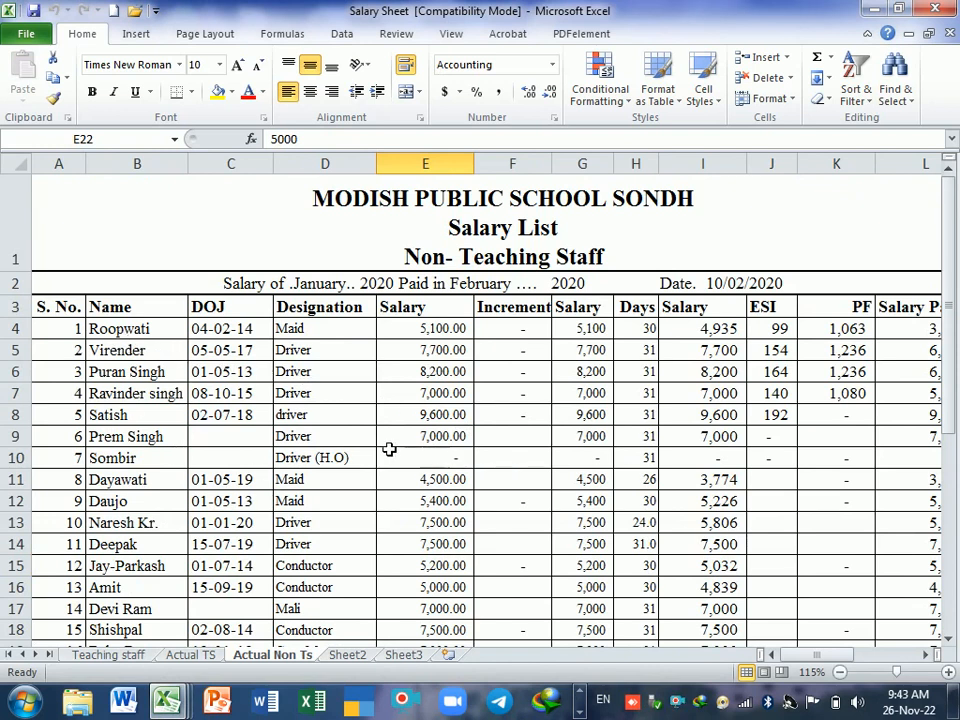
scroll(389, 445, "down", 4)
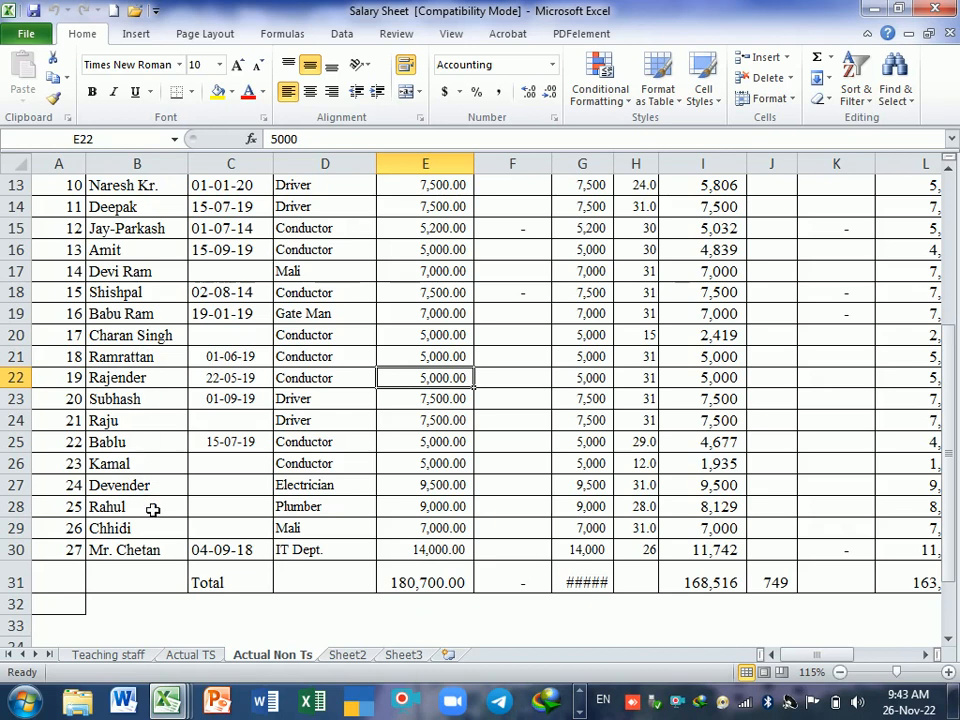
scroll(154, 505, "up", 1)
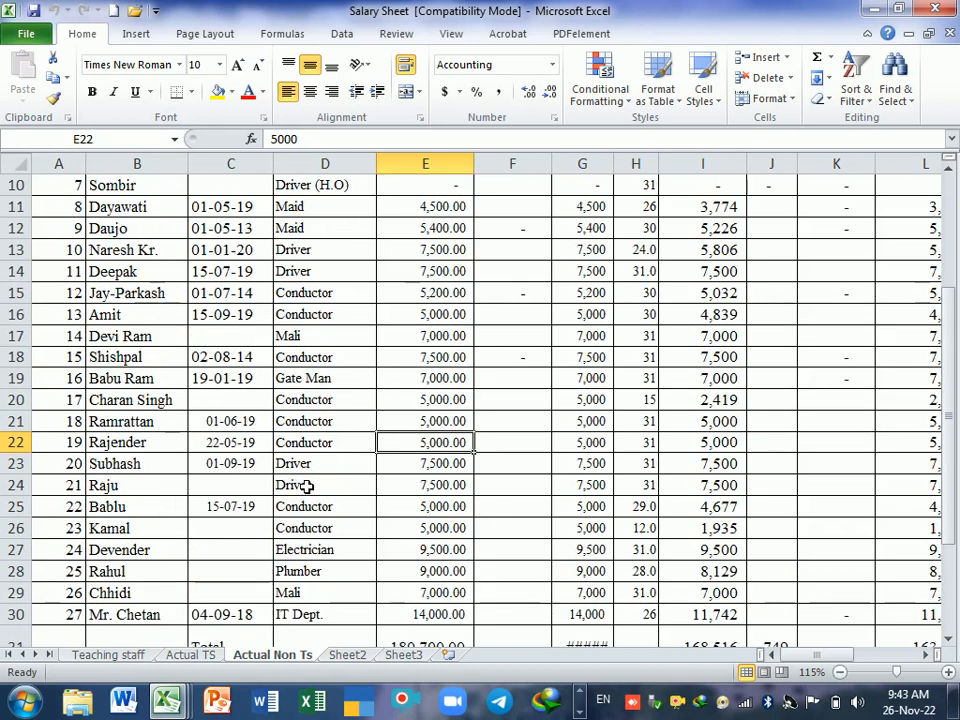
scroll(307, 486, "up", 2)
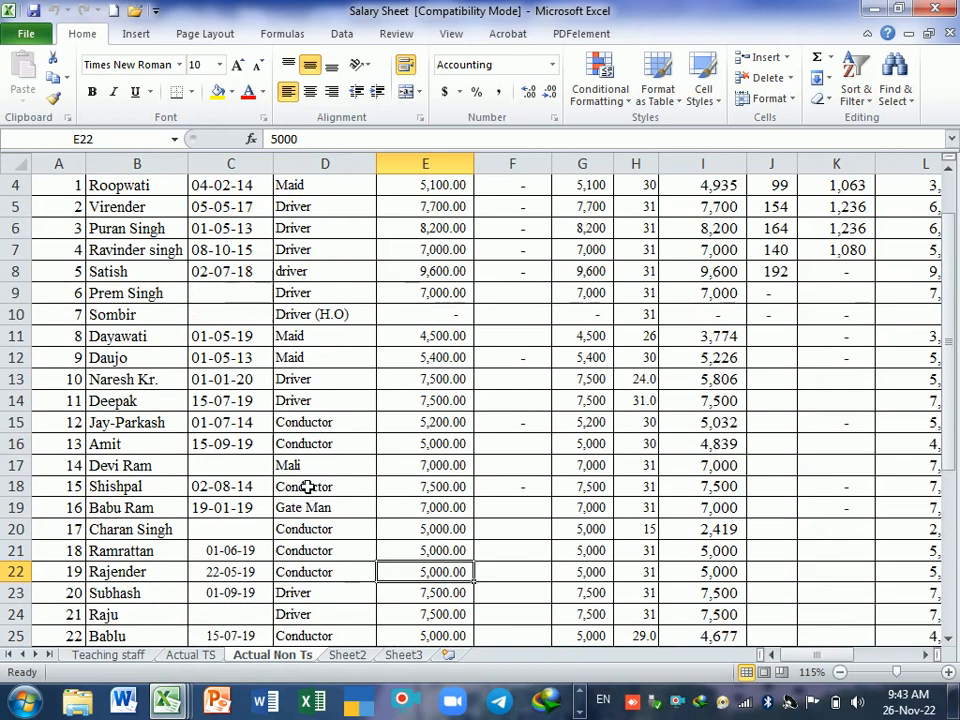
scroll(307, 486, "up", 1)
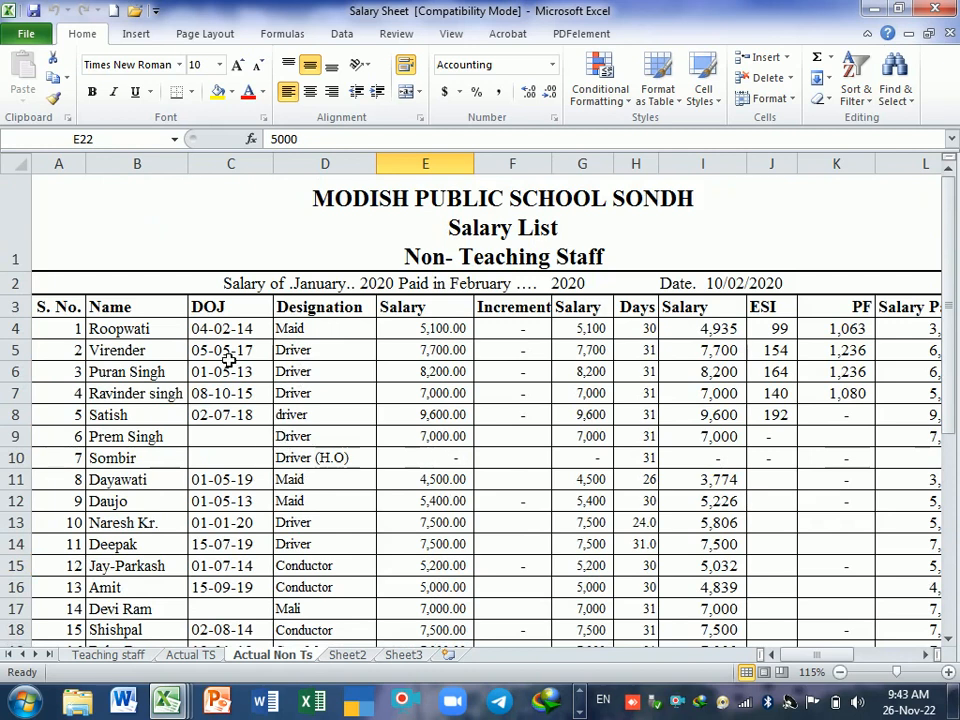
Step: Inspect the first employee's entries and formulas in row 4, from designation and salary through increment, days, ESI and PF to L4
left_click(325, 338)
left_click(393, 333)
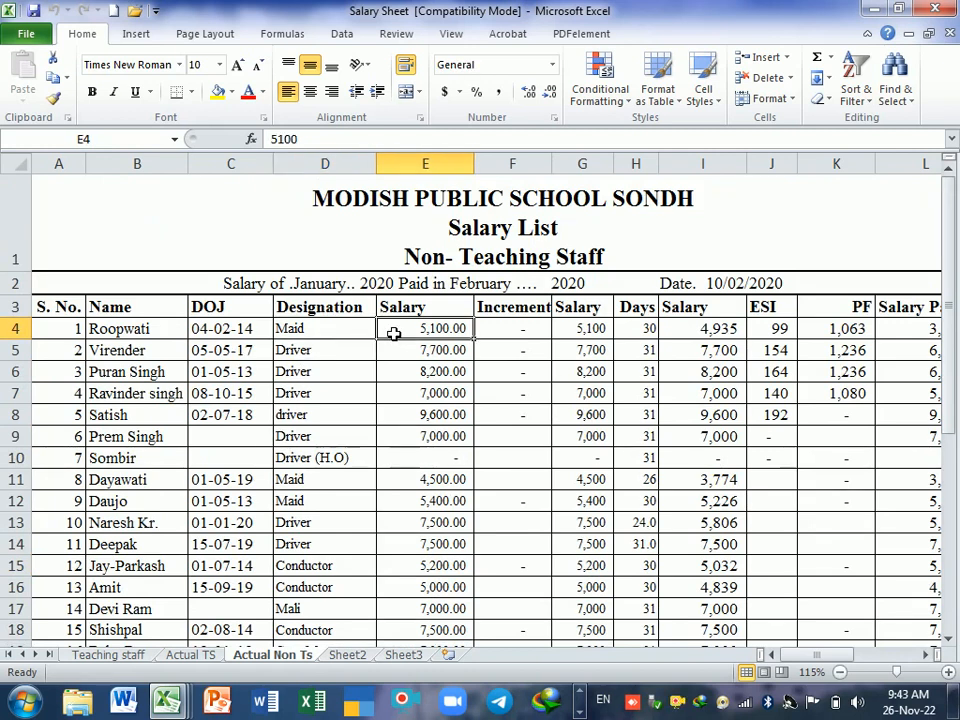
left_click(518, 332)
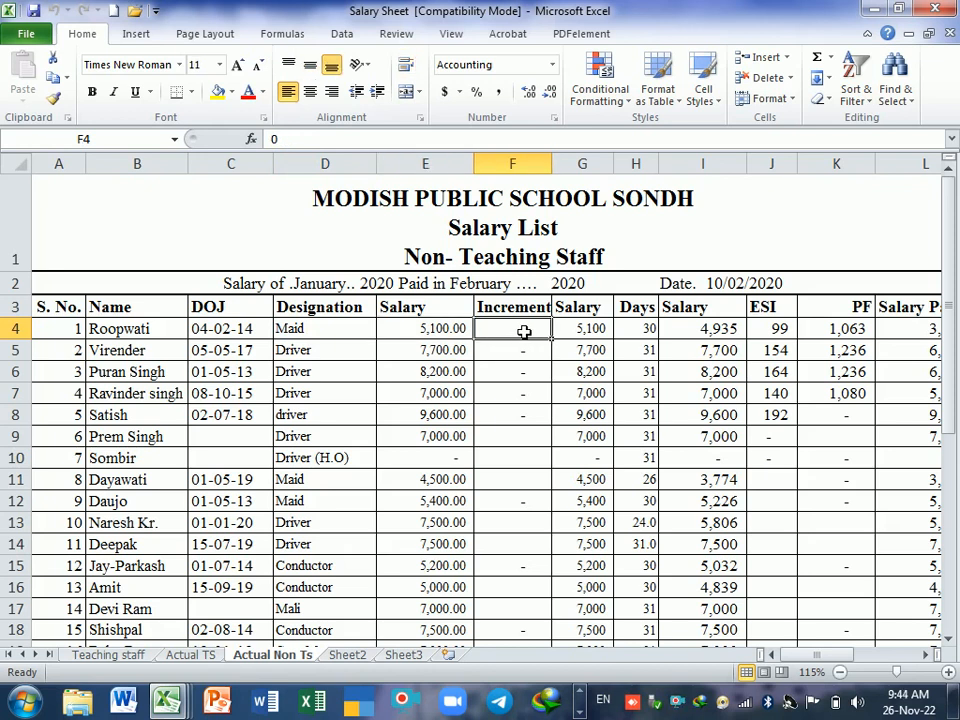
left_click(584, 331)
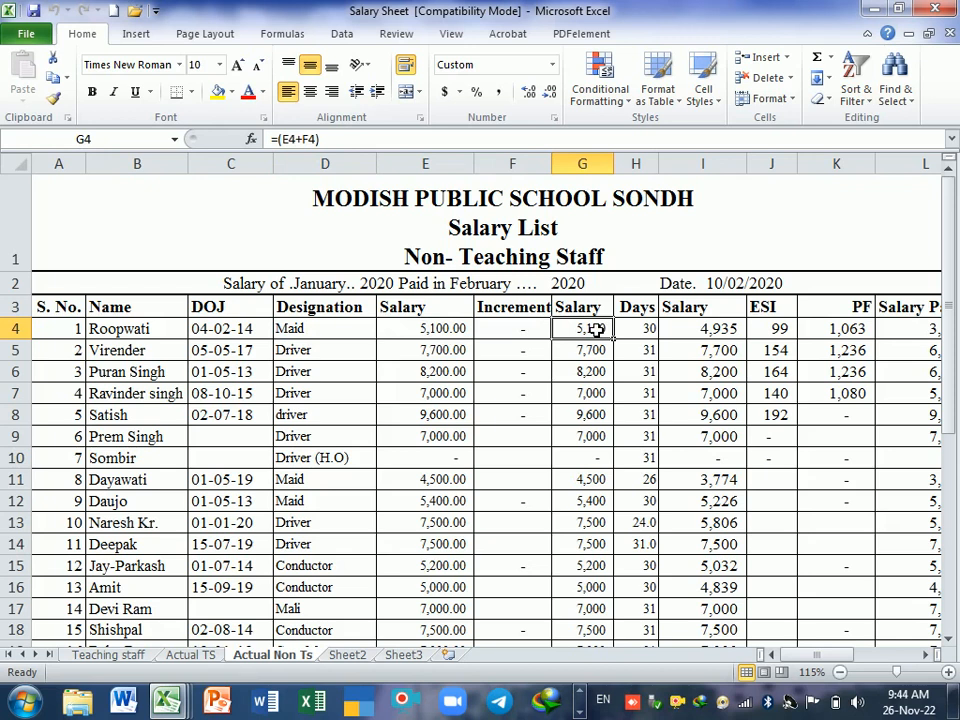
left_click(645, 330)
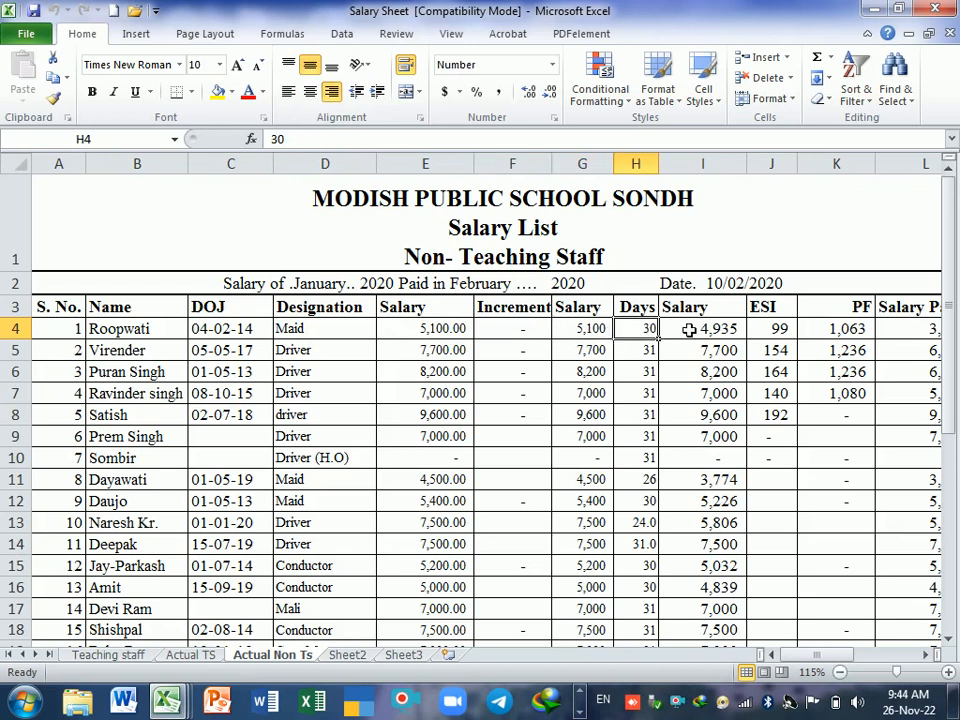
left_click(689, 330)
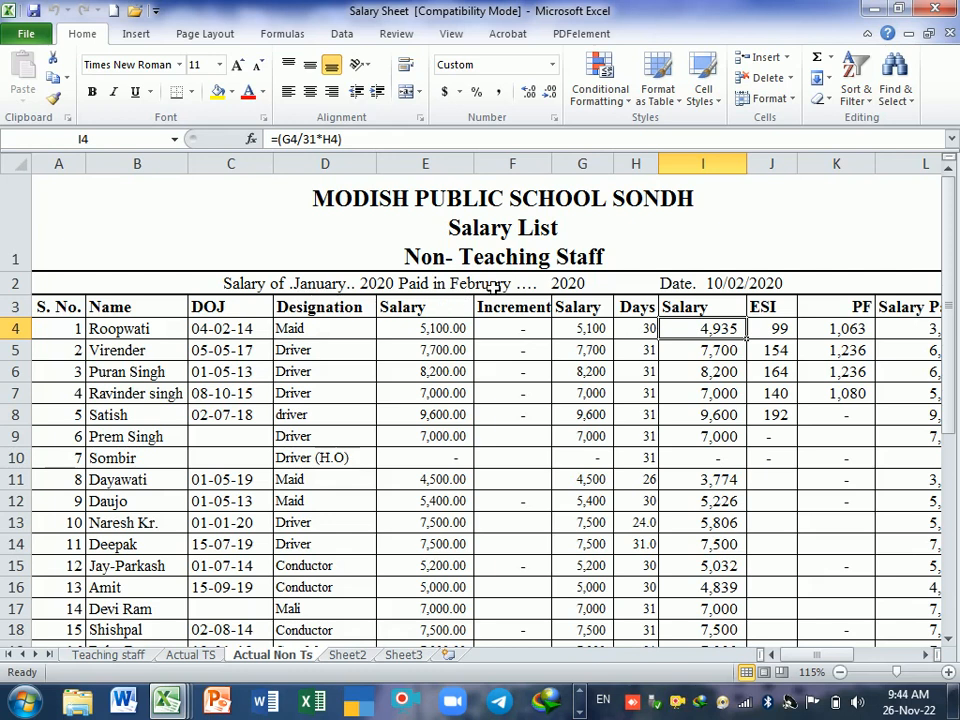
left_click(776, 334)
left_click(829, 336)
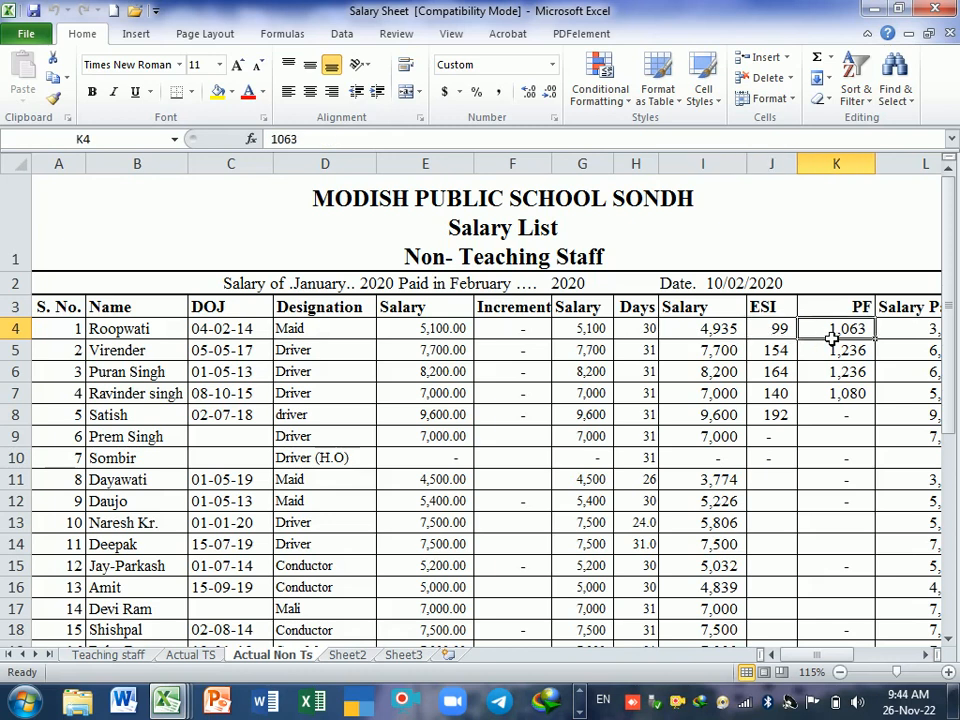
left_click(887, 338)
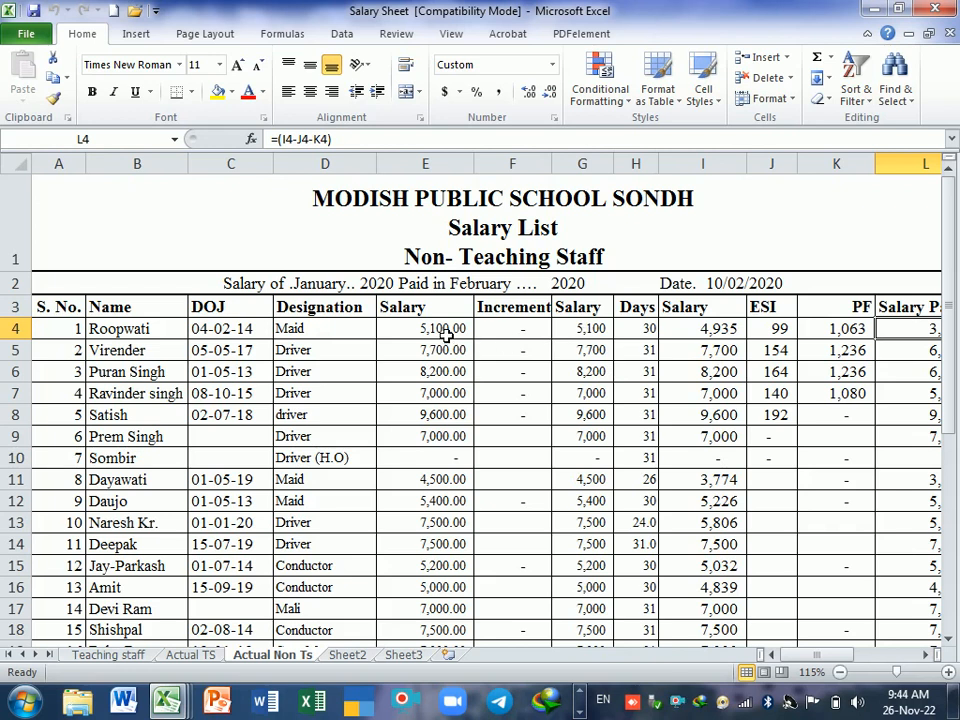
Step: Remove both decimal places from the column E salary figures, from E4 down through the total in E31
left_click(447, 336)
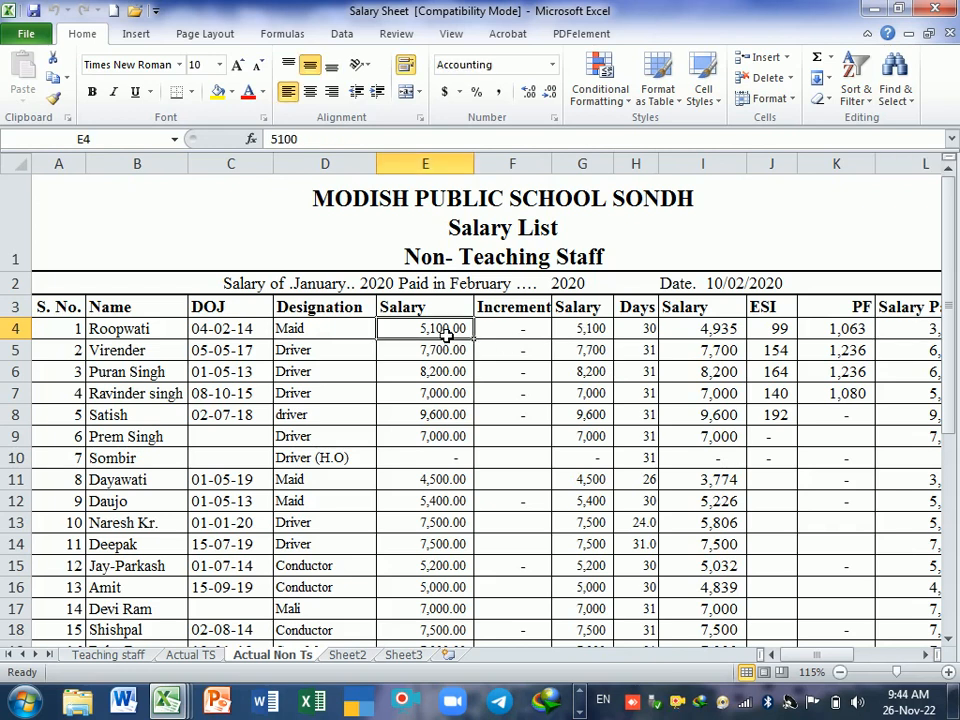
key("ctrl+shift+Down")
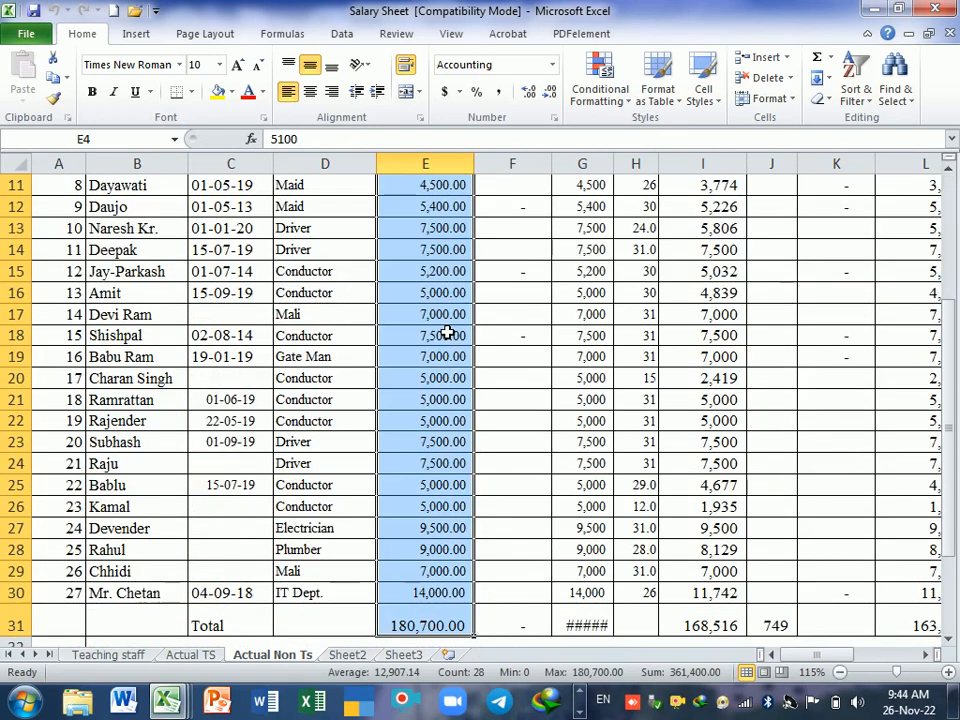
scroll(447, 336, "up", 3)
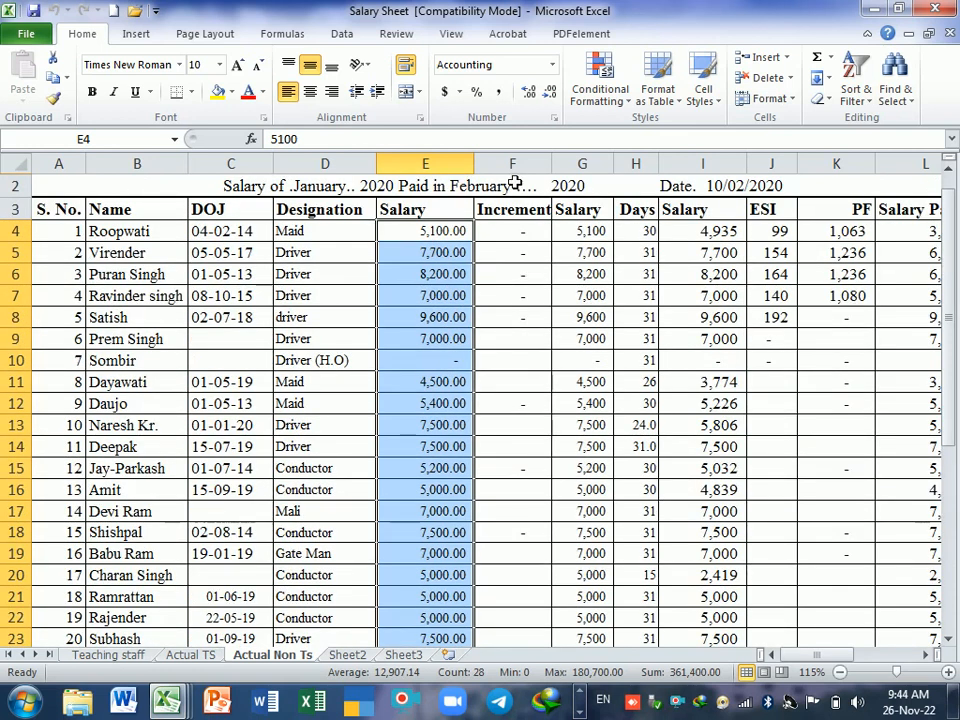
left_click(549, 93)
left_click(549, 93)
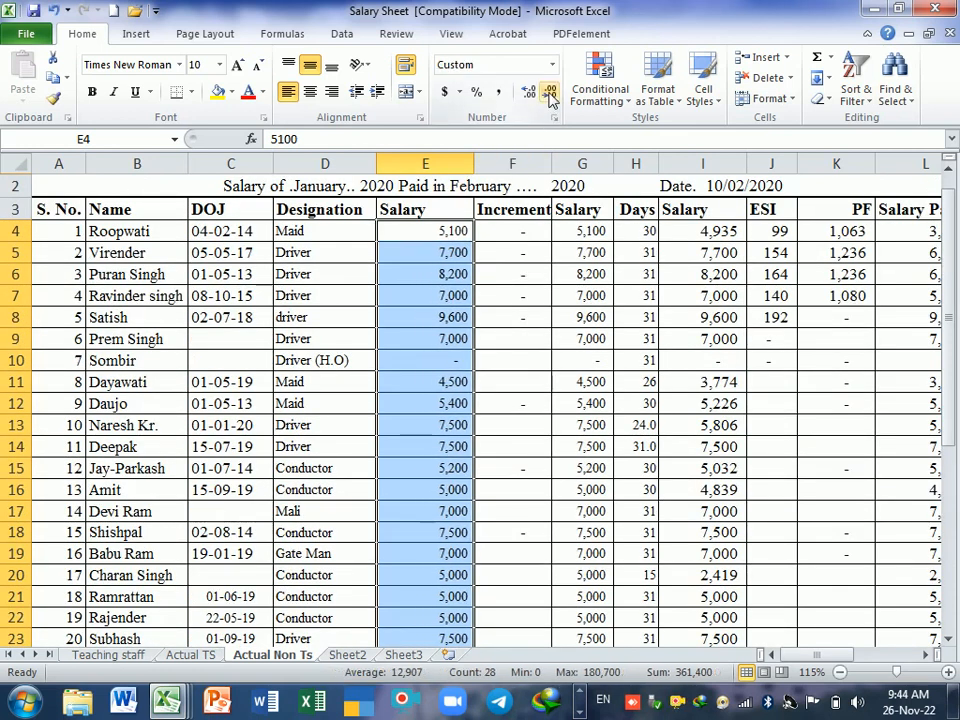
left_click(545, 298)
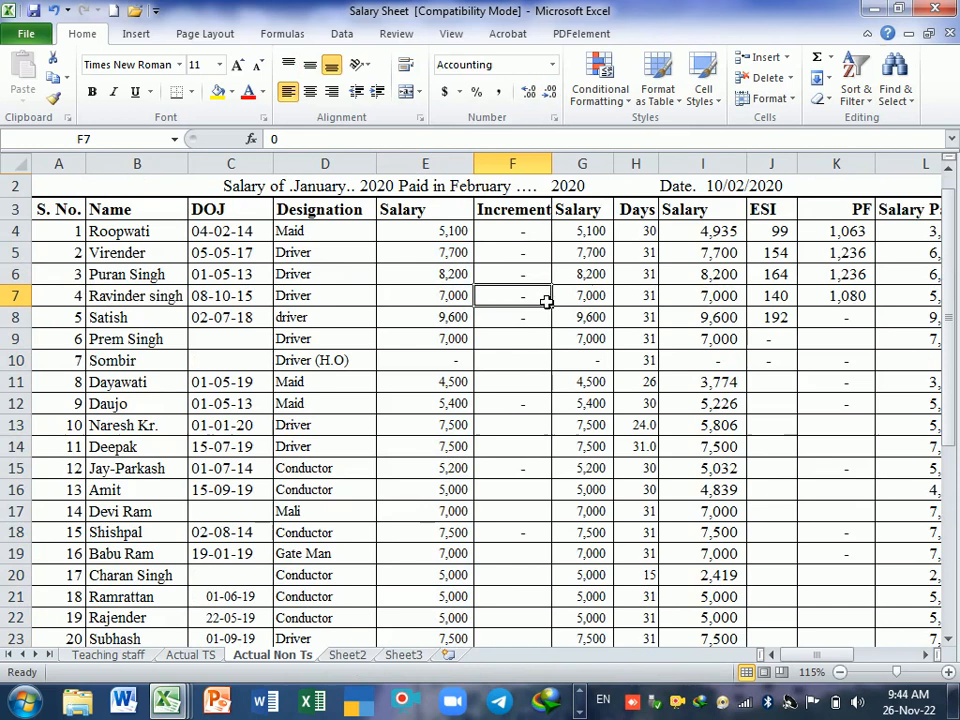
Step: Compare the salaries in E4 and G4, then clear the formulas in the Salary column G from G4 down
left_click(441, 236)
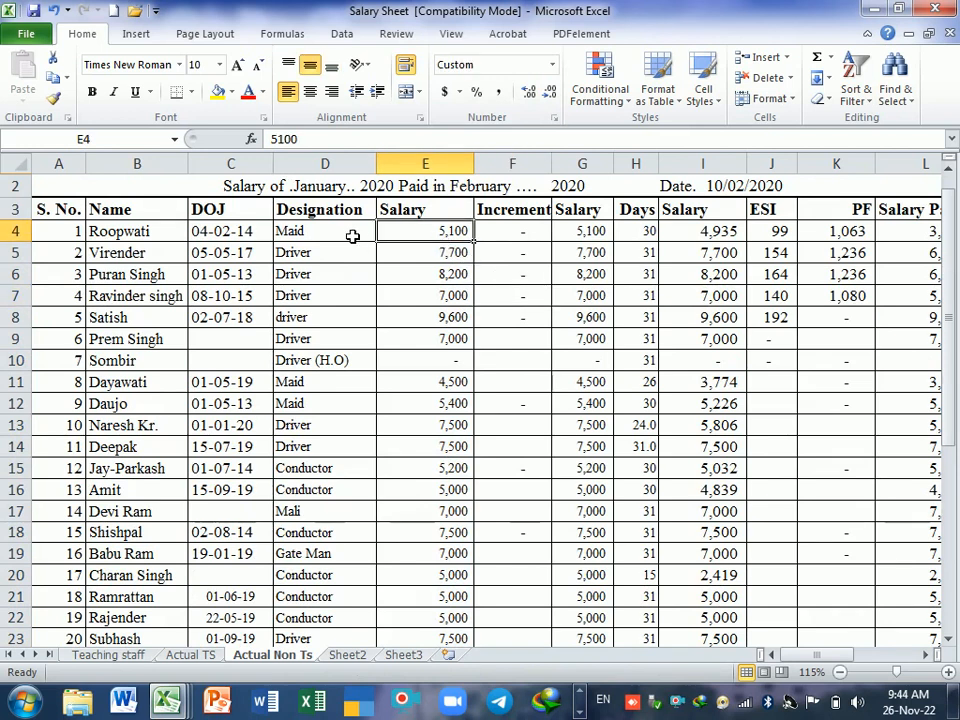
left_click(596, 237)
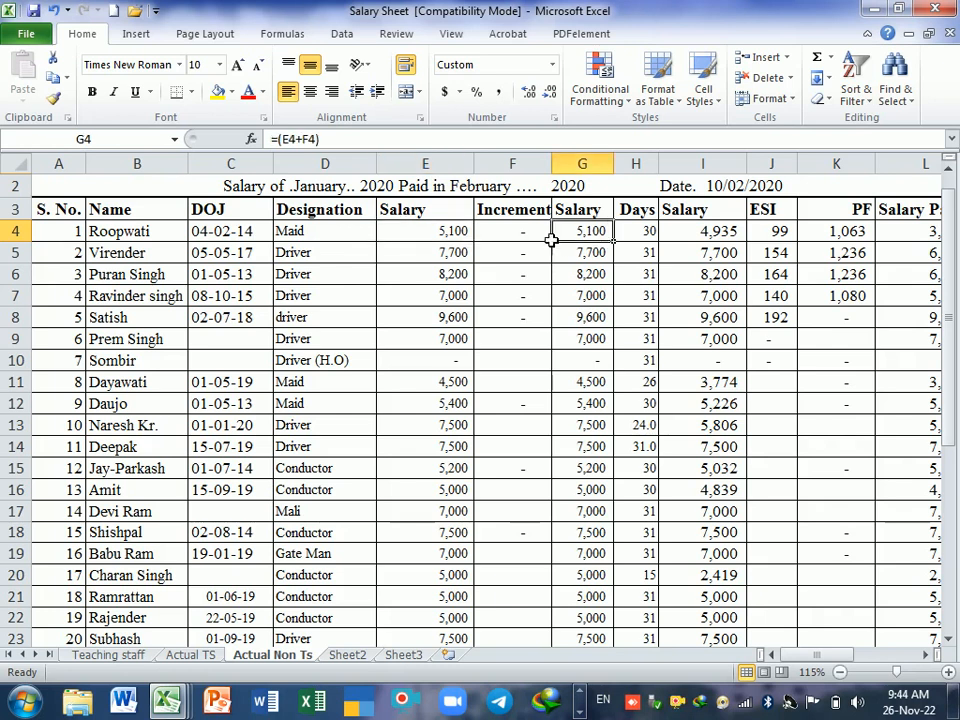
left_click(439, 237)
left_click(594, 235)
key("Up")
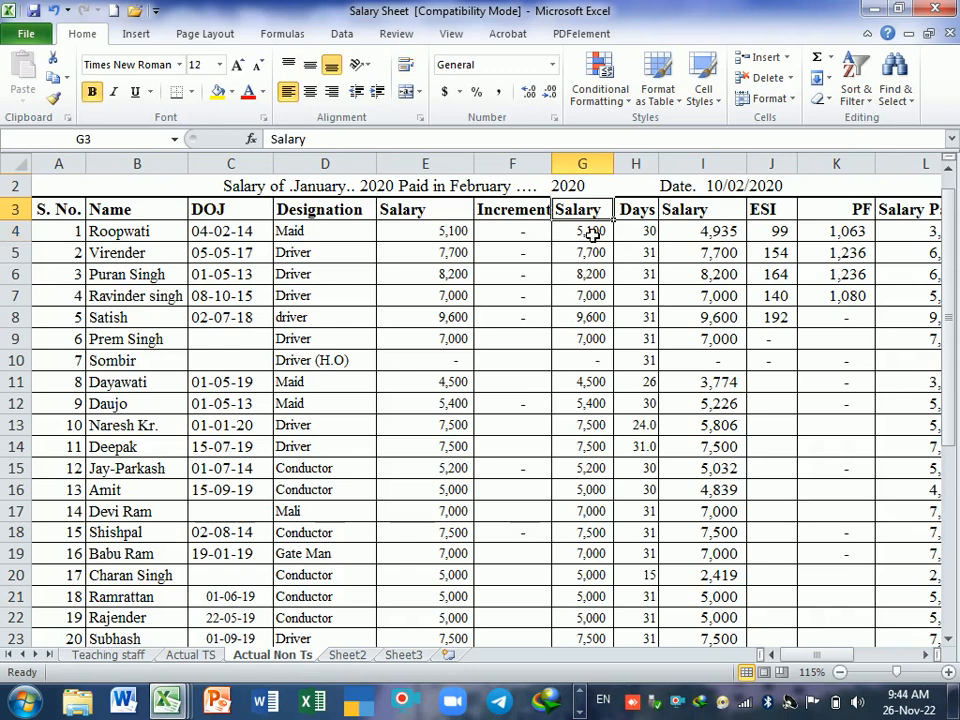
key("Down")
key("ctrl+shift+Down")
key("Delete")
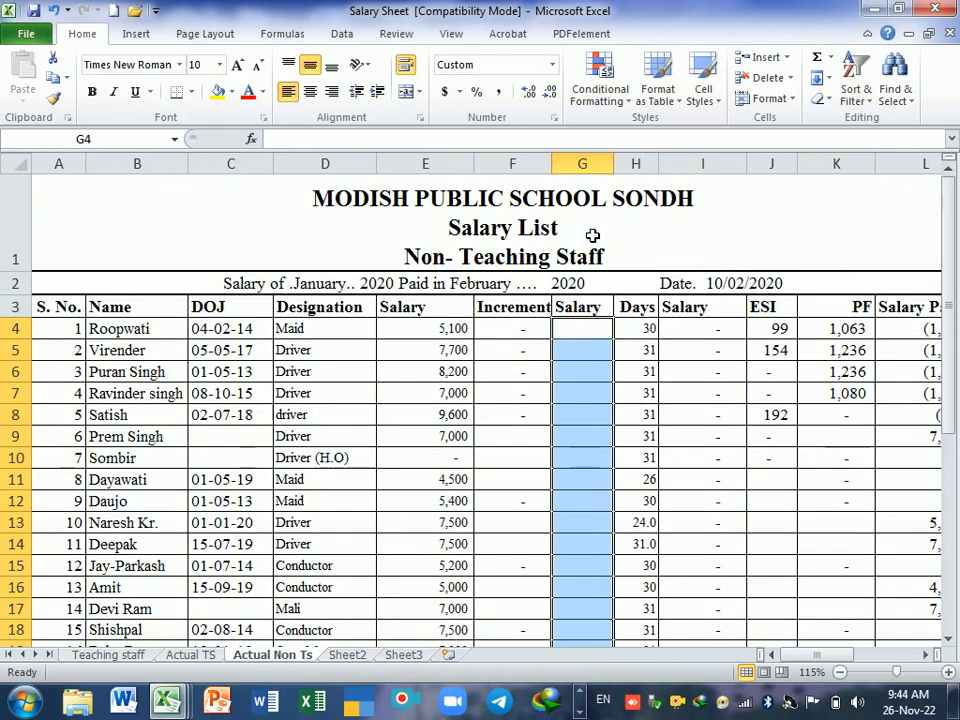
left_click(581, 377)
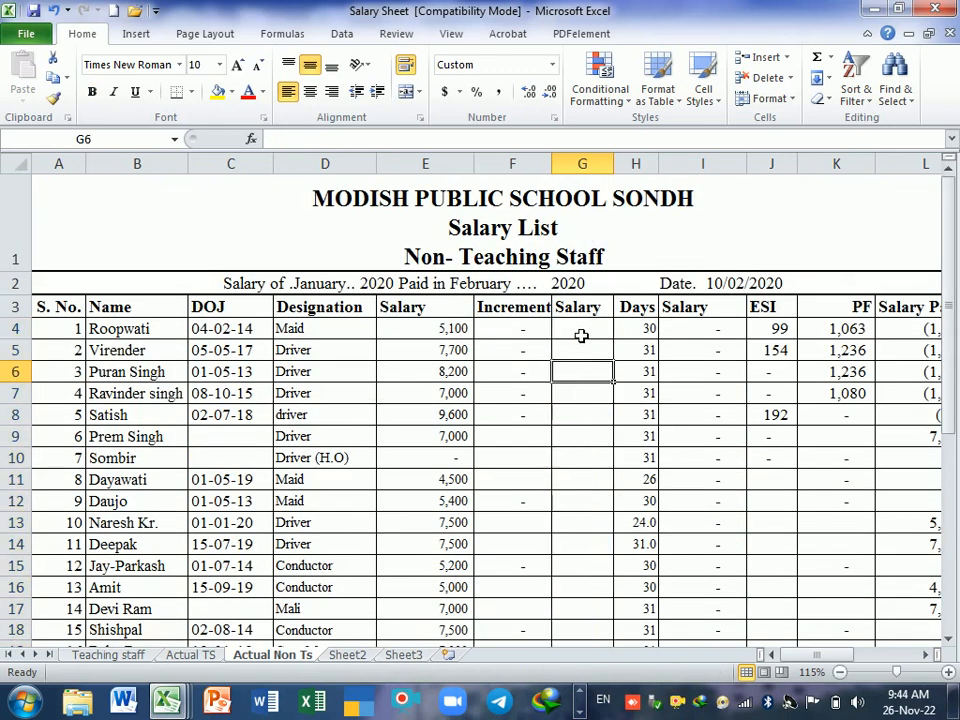
Step: Add the first employee's salary and increment in G4 with the formula =(E4+F4), accepting the closing bracket correction
left_click(568, 334)
scroll(400, 440, "down", 4)
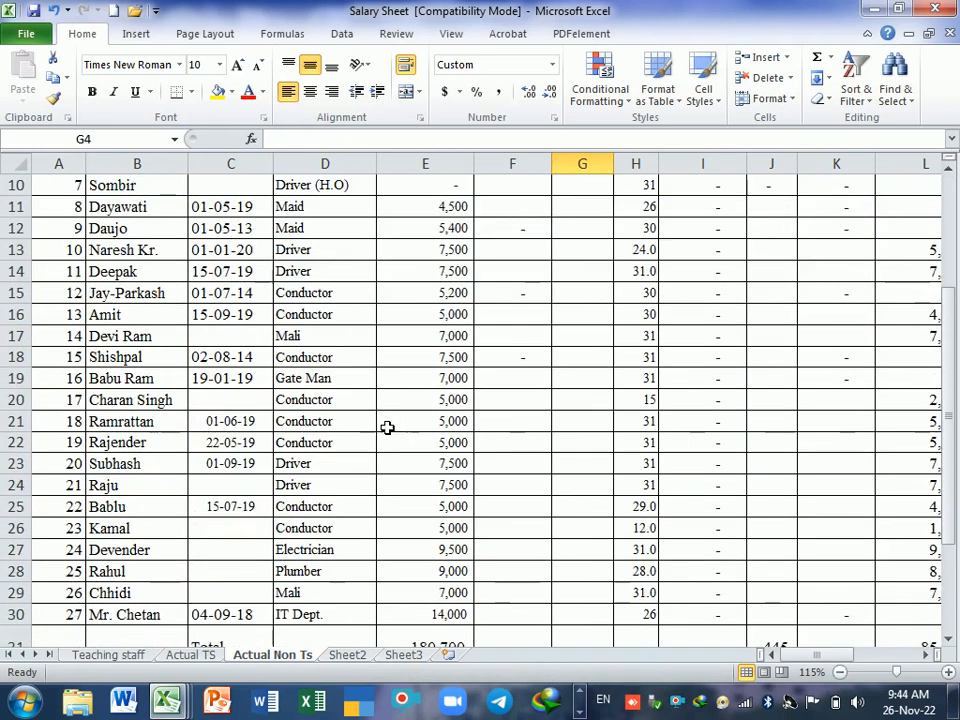
scroll(383, 422, "up", 4)
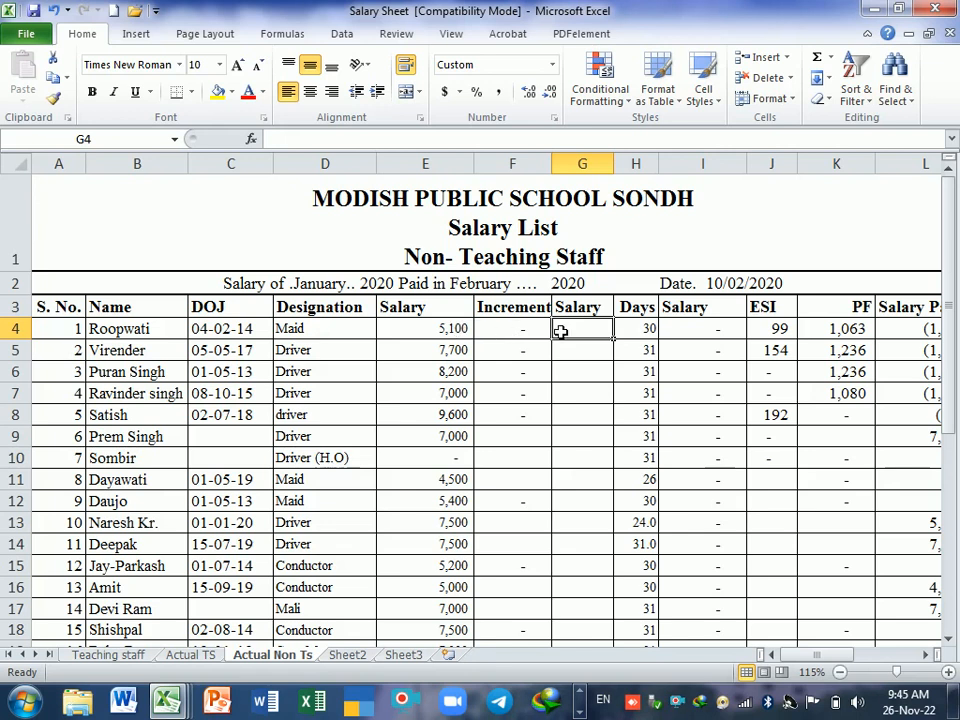
type("=(")
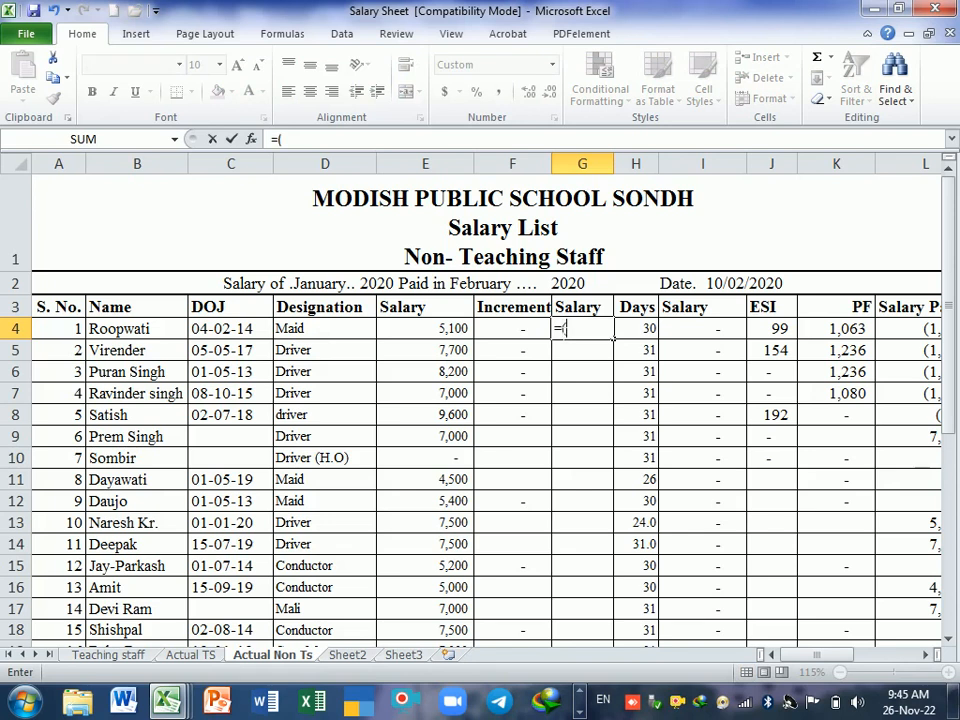
left_click(453, 330)
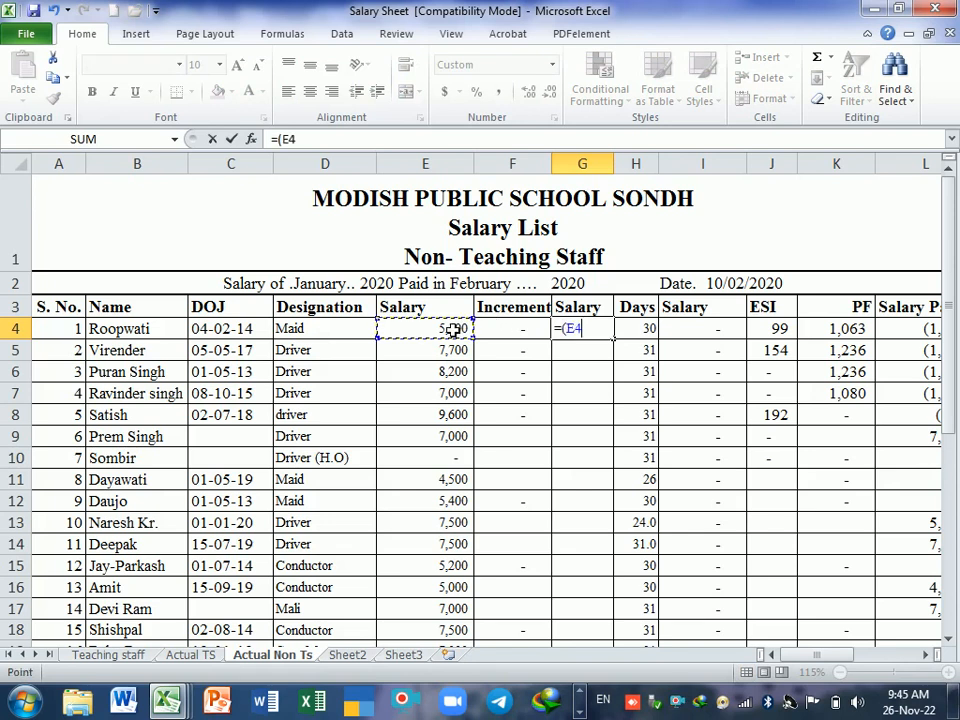
type("+")
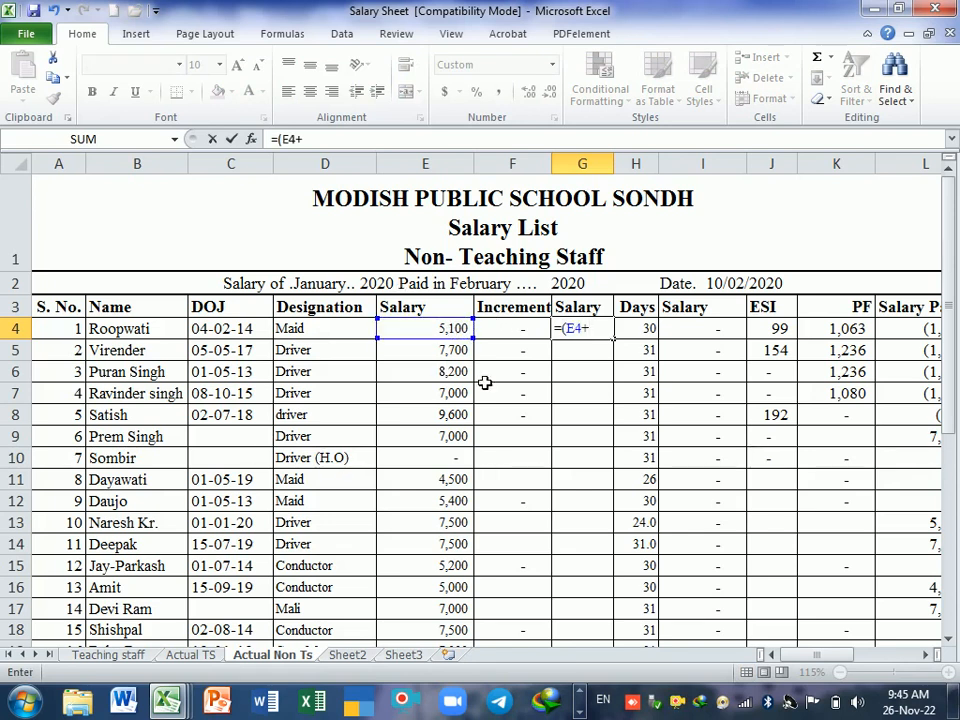
left_click(526, 335)
key("Return")
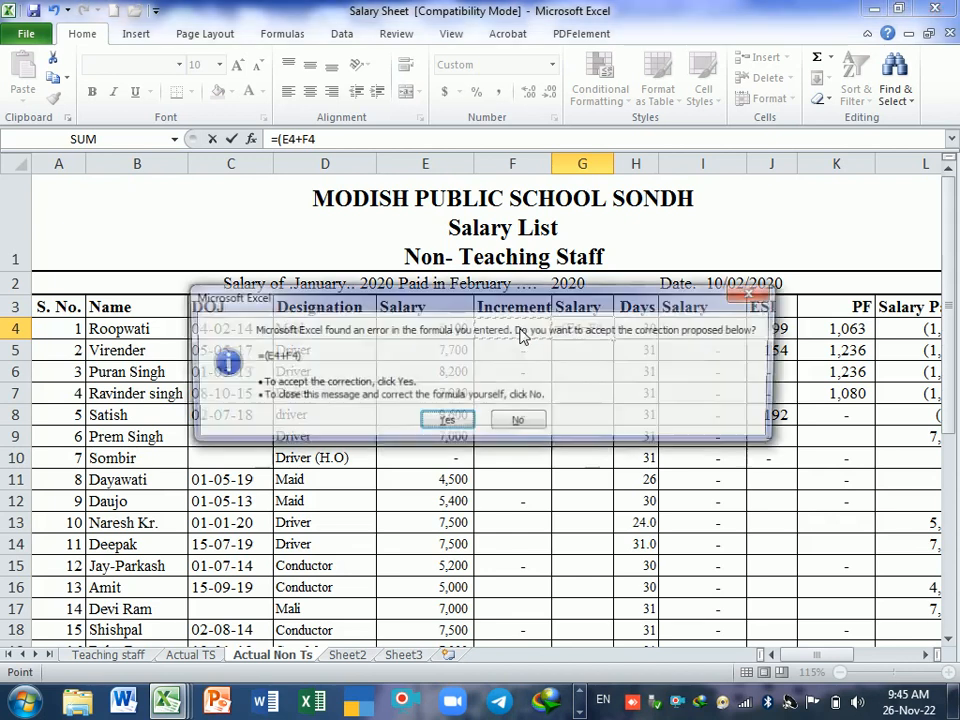
key("Return")
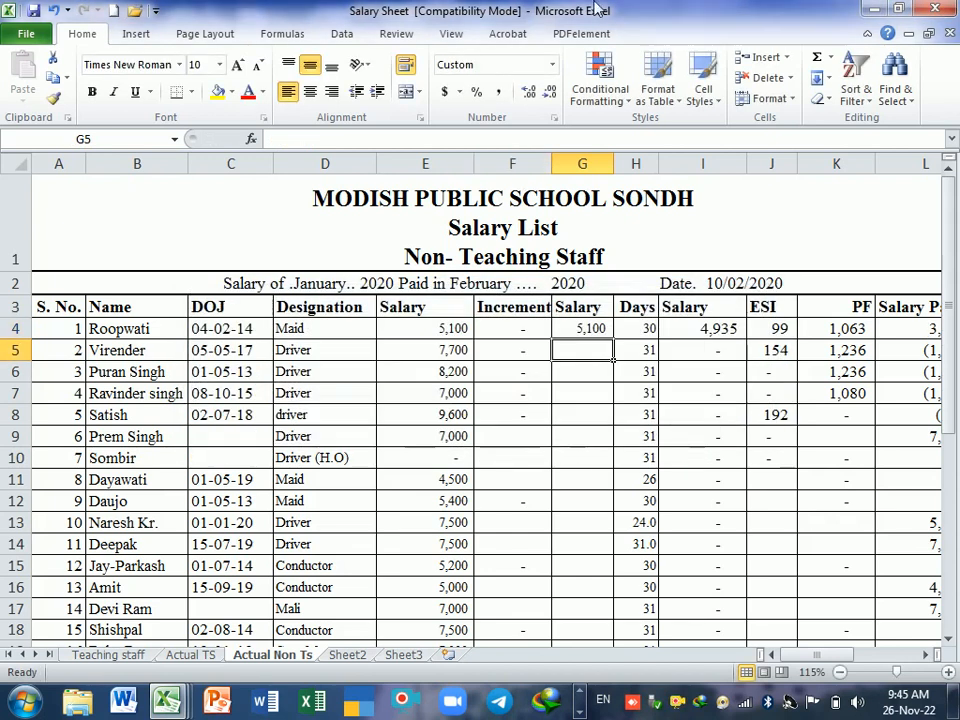
Step: Enter 0 as the first employee's increment in F4
left_click(525, 334)
type("0")
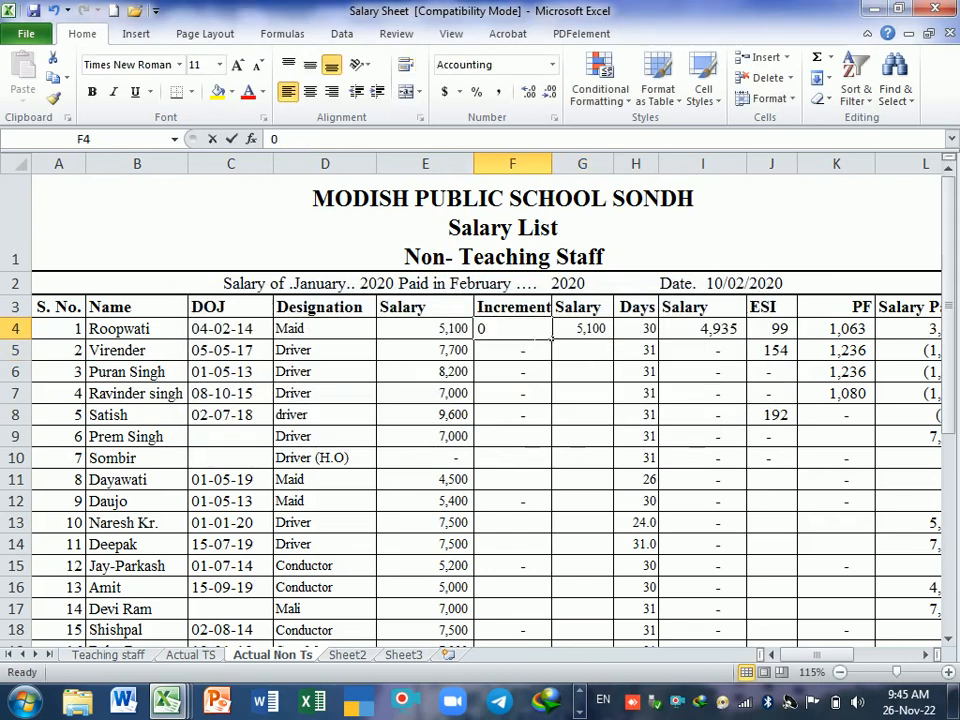
key("Return")
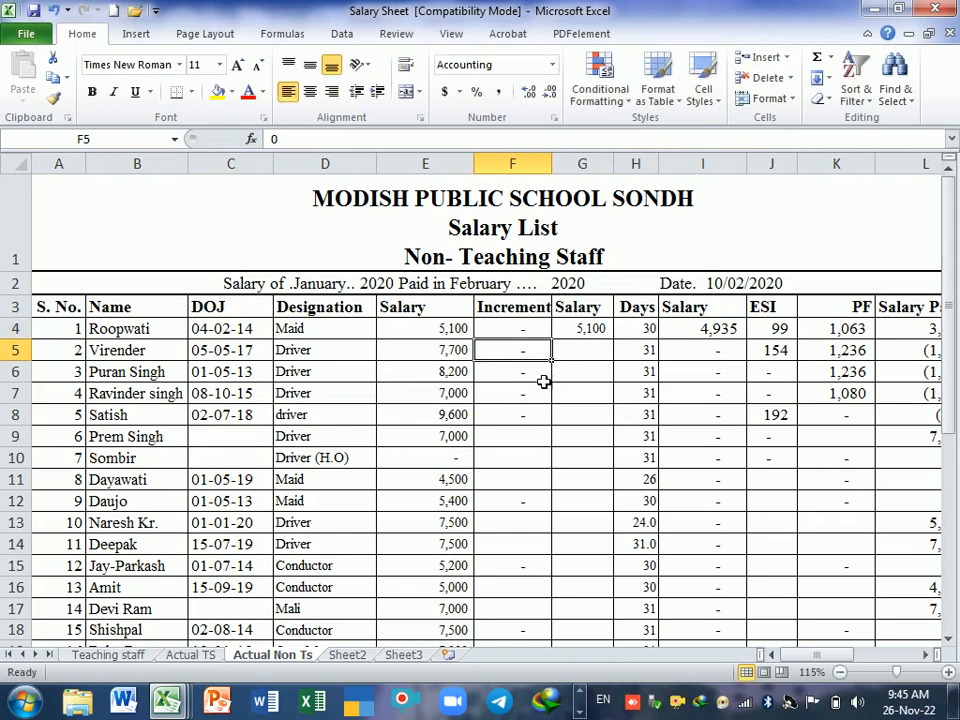
Step: Reset the Increment cells F4:F31 to General format, then apply Comma Style to them
left_click_drag(529, 333, 520, 637)
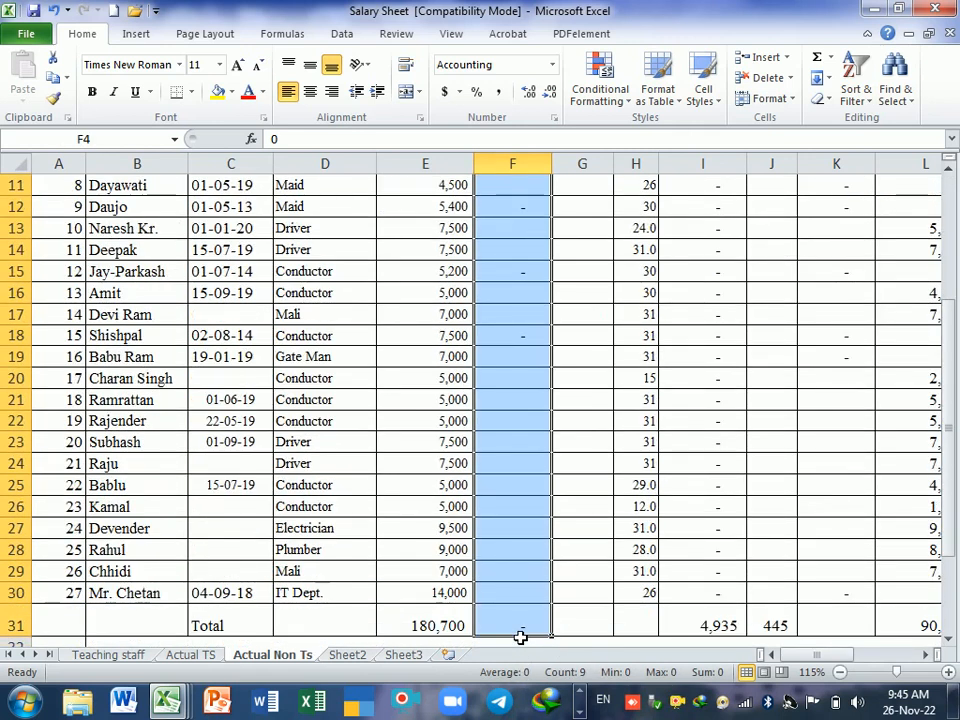
key("ctrl+shift+asciitilde")
scroll(521, 624, "up", 4)
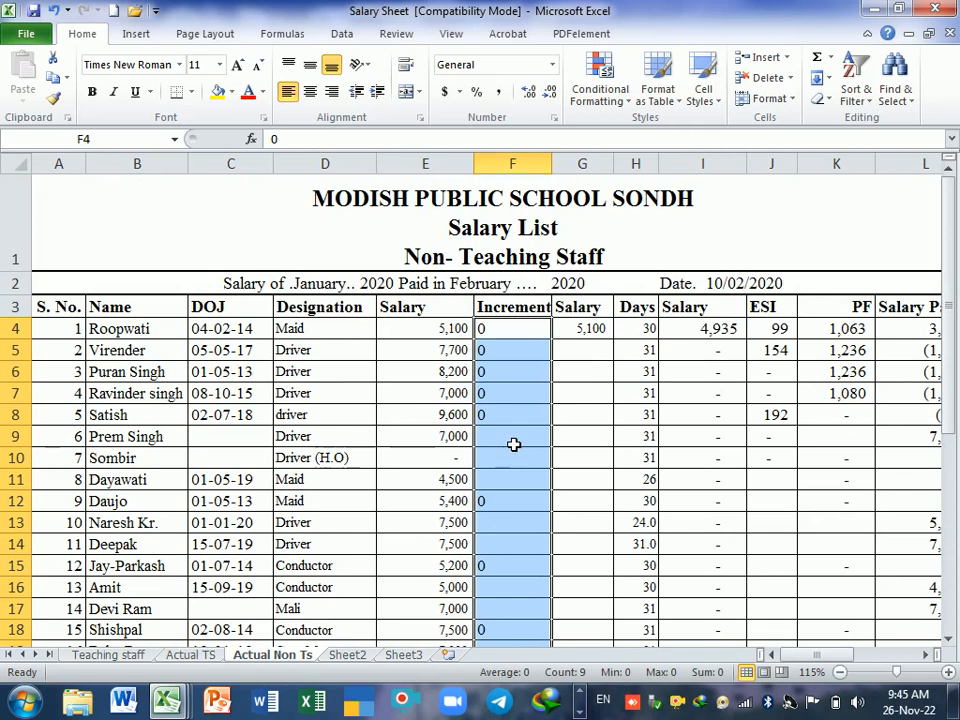
left_click(500, 93)
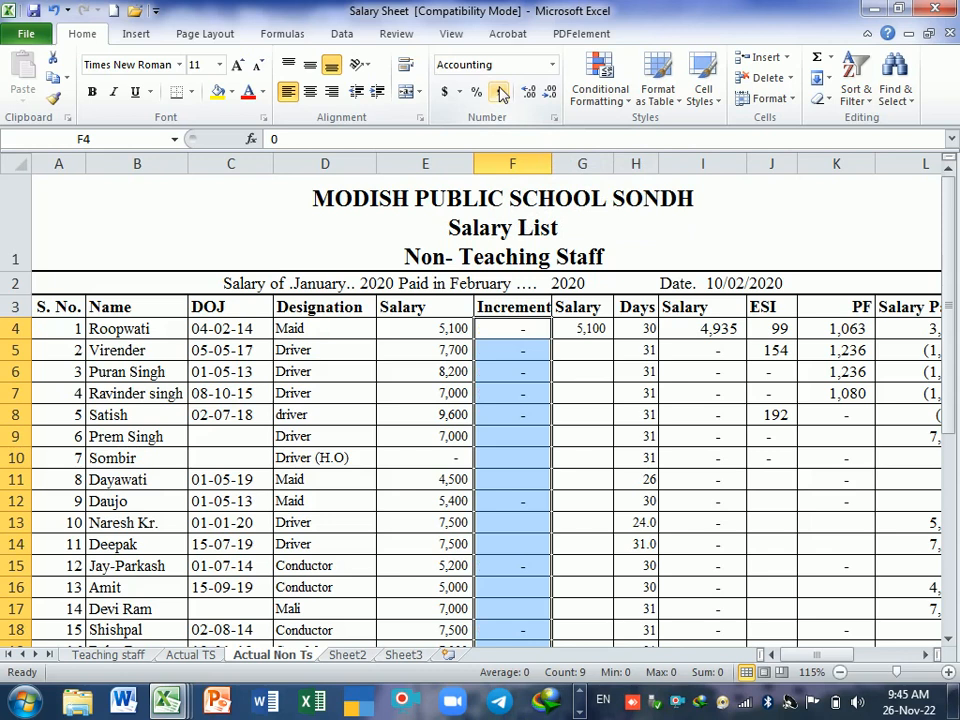
key("ctrl+1")
key("Escape")
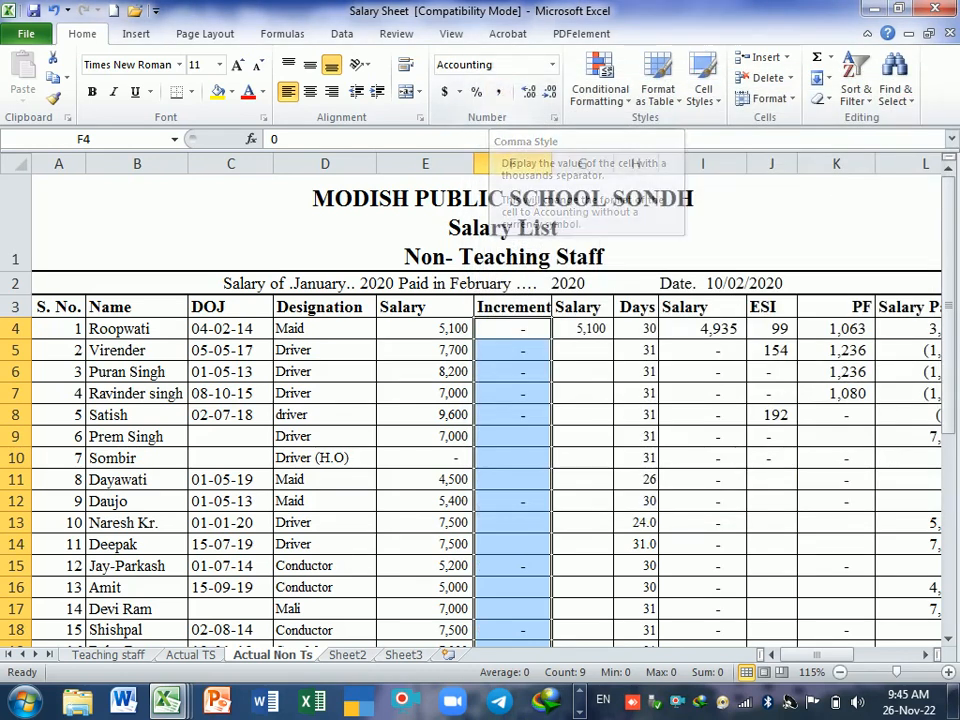
Step: Check the formula =(E4+F4) in G4, then set the first employee's increment in F4 to 2000
left_click(604, 326)
type("=(E4+F4)")
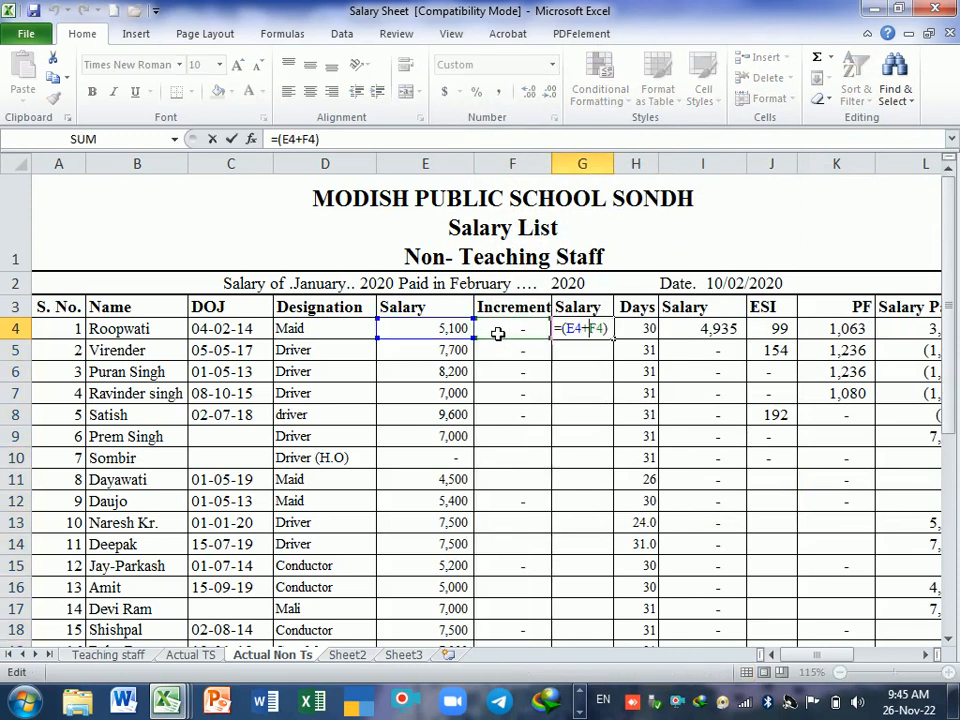
key("Return")
left_click(523, 332)
key("F2")
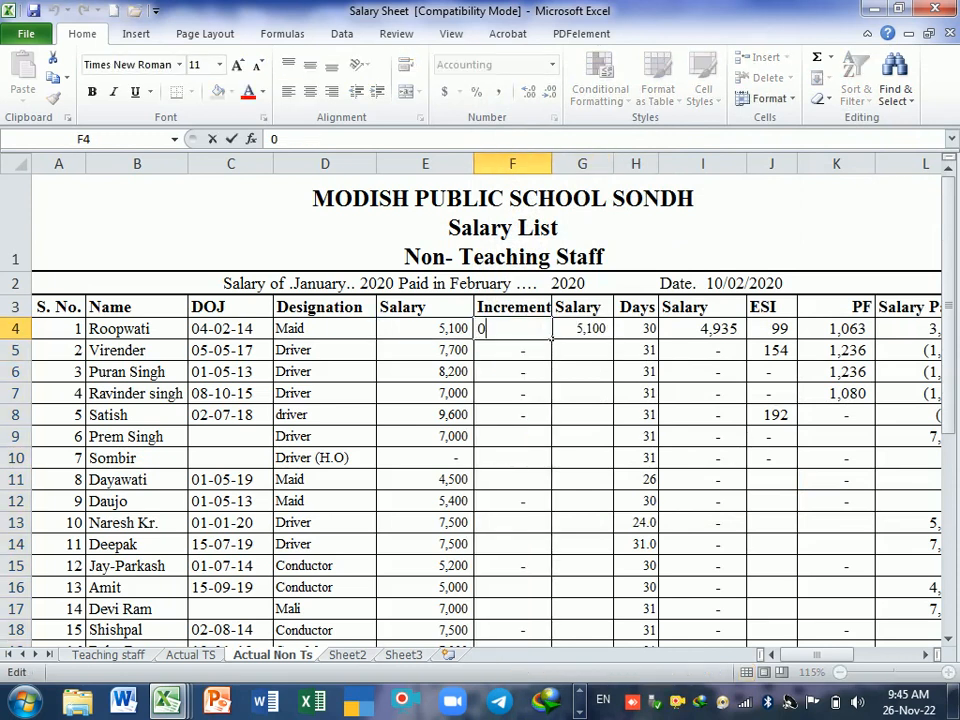
key("BackSpace")
type("2000")
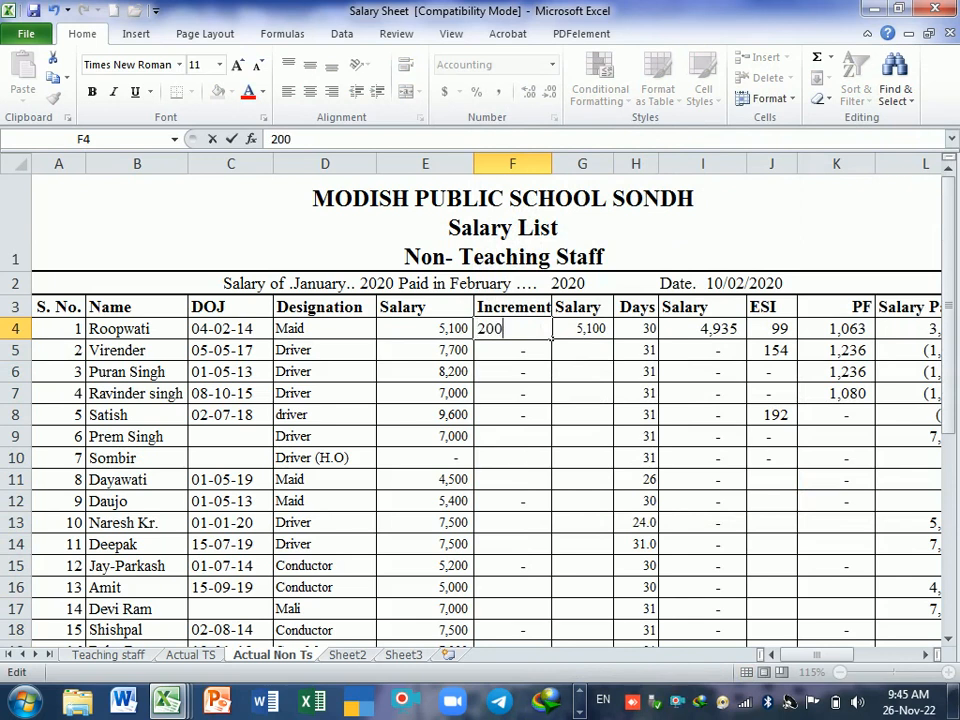
key("Return")
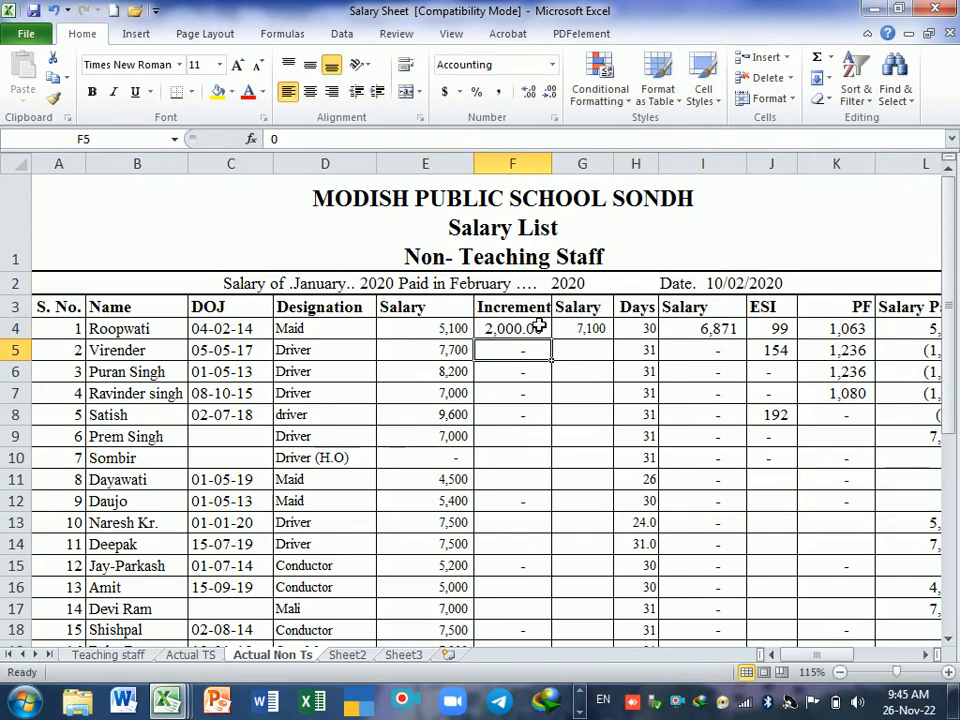
Step: Fill the salary-plus-increment formula from G4 down the Salary column for all employees and check the filled rows
left_click(600, 329)
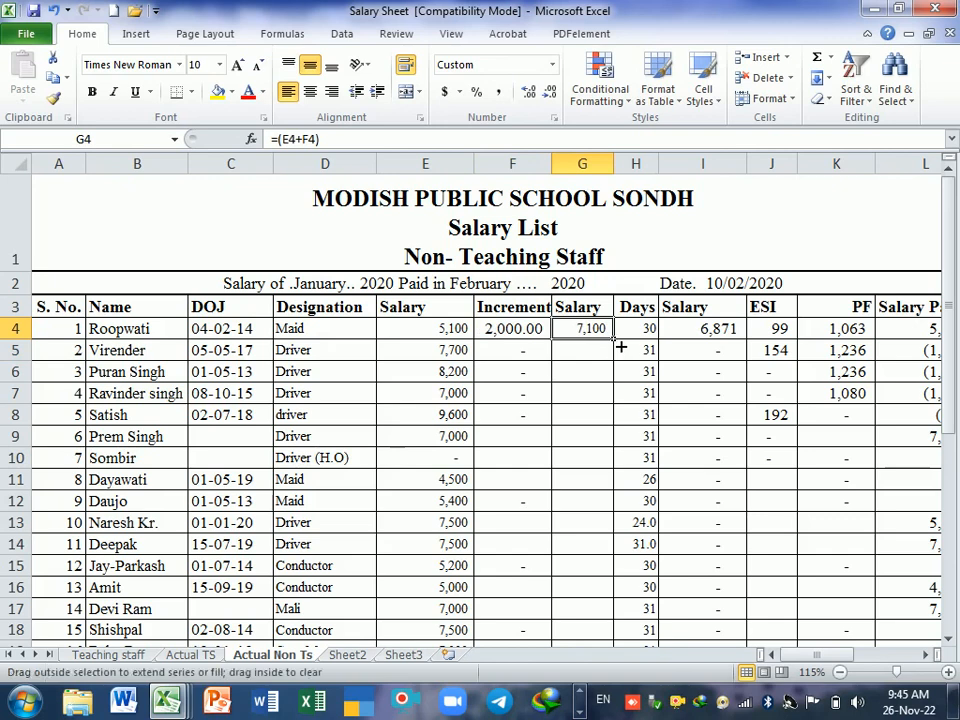
double_click(619, 347)
scroll(606, 420, "down", 5)
scroll(604, 433, "up", 4)
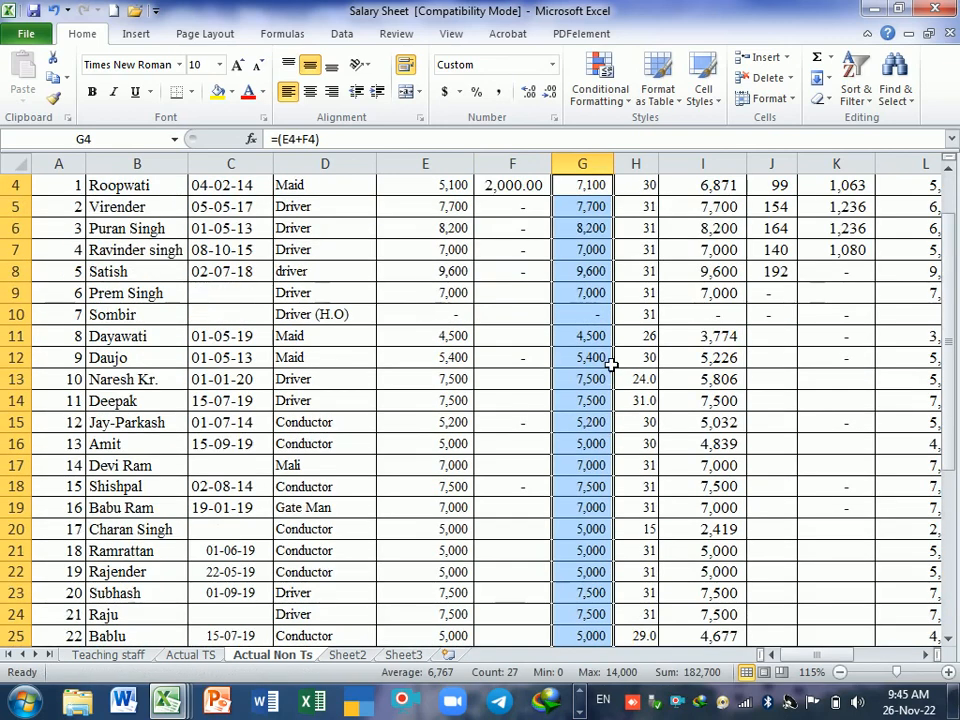
scroll(560, 385, "up", 1)
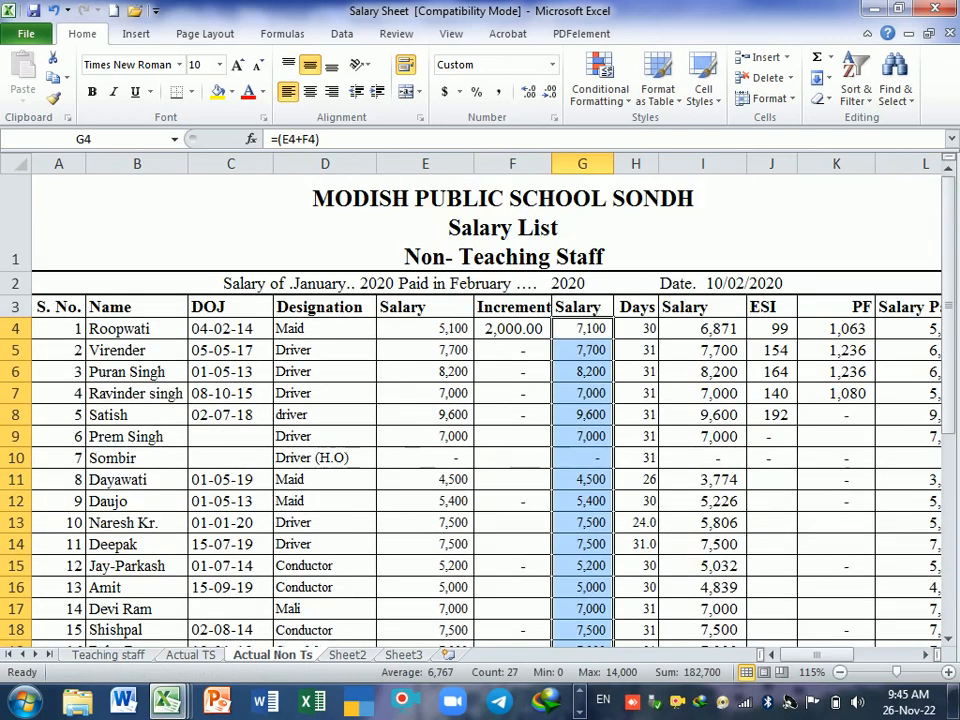
scroll(553, 456, "down", 3)
scroll(568, 439, "up", 3)
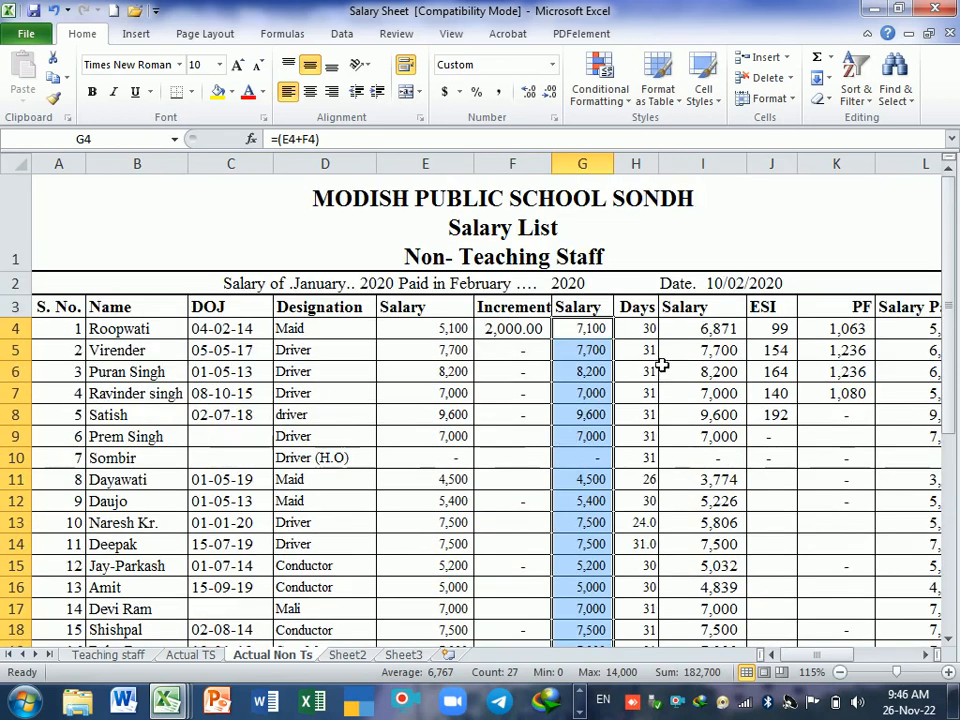
Step: Check the days in H4 and the formula in I4, then clear the column I Salary formulas from I4 down
left_click(647, 335)
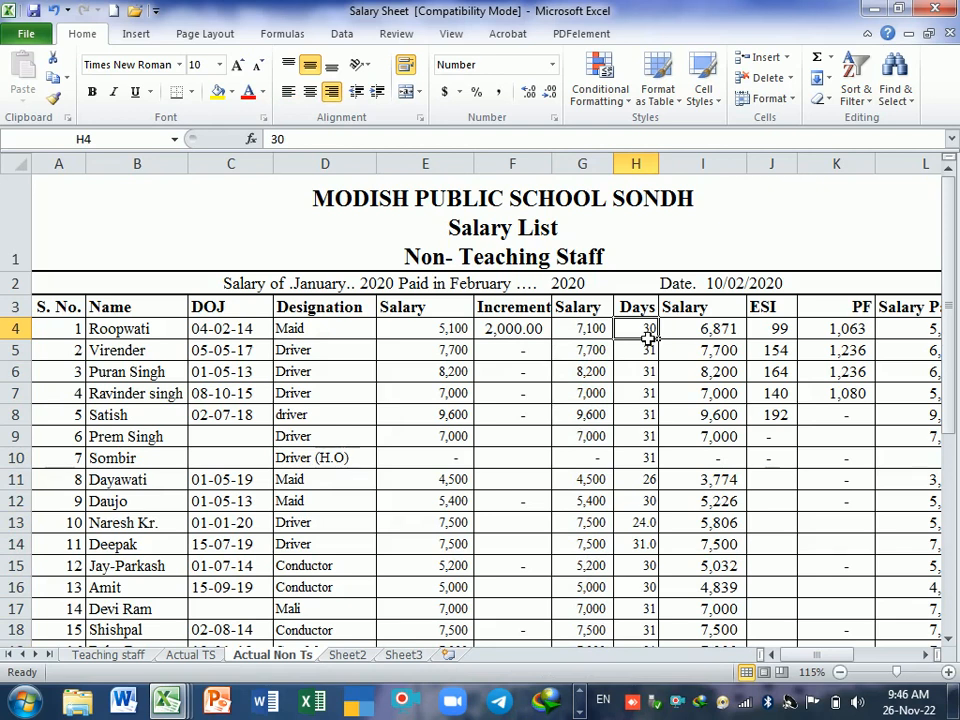
left_click(707, 337)
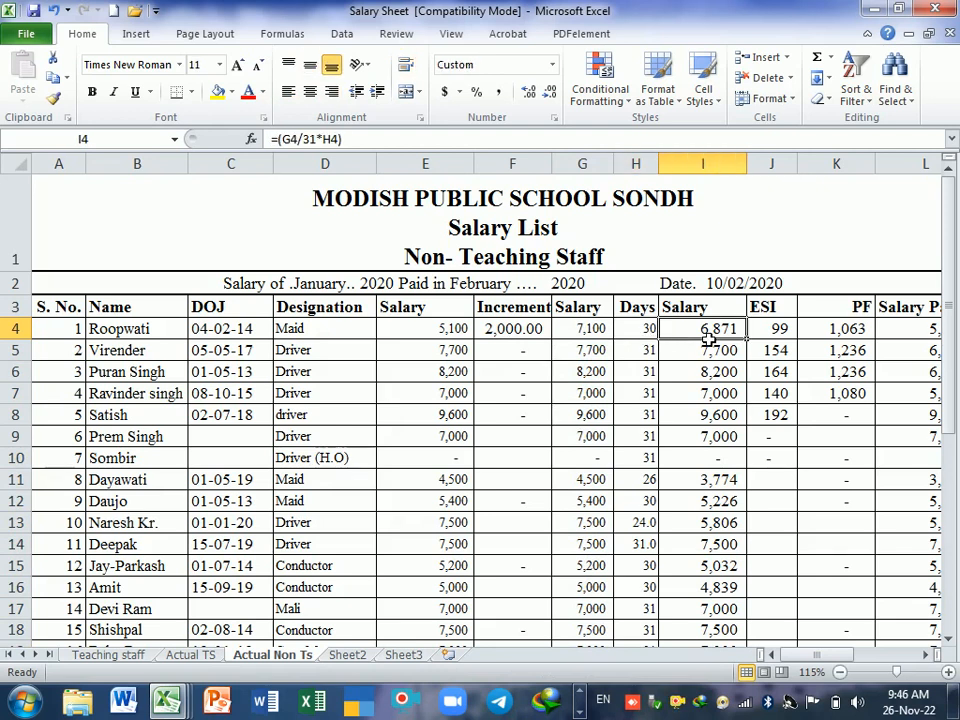
key("ctrl+shift+Down")
key("Delete")
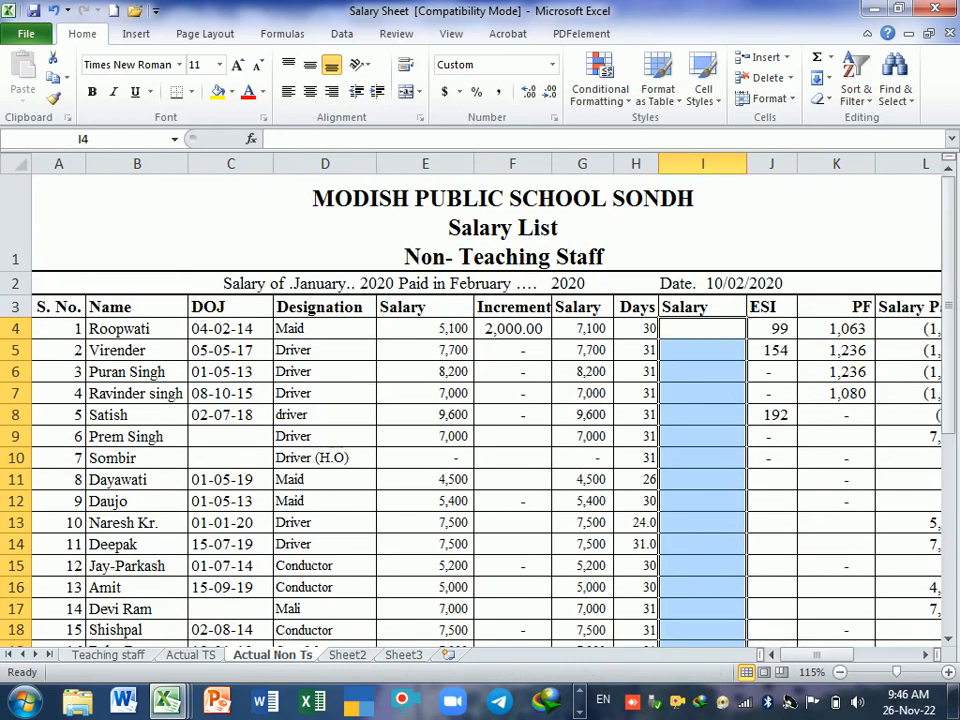
left_click(728, 395)
Step: Calculate the first employee's pay for days worked in I4 with the formula =(E4/31)*H4
scroll(716, 369, "up", 1)
scroll(725, 365, "up", 1)
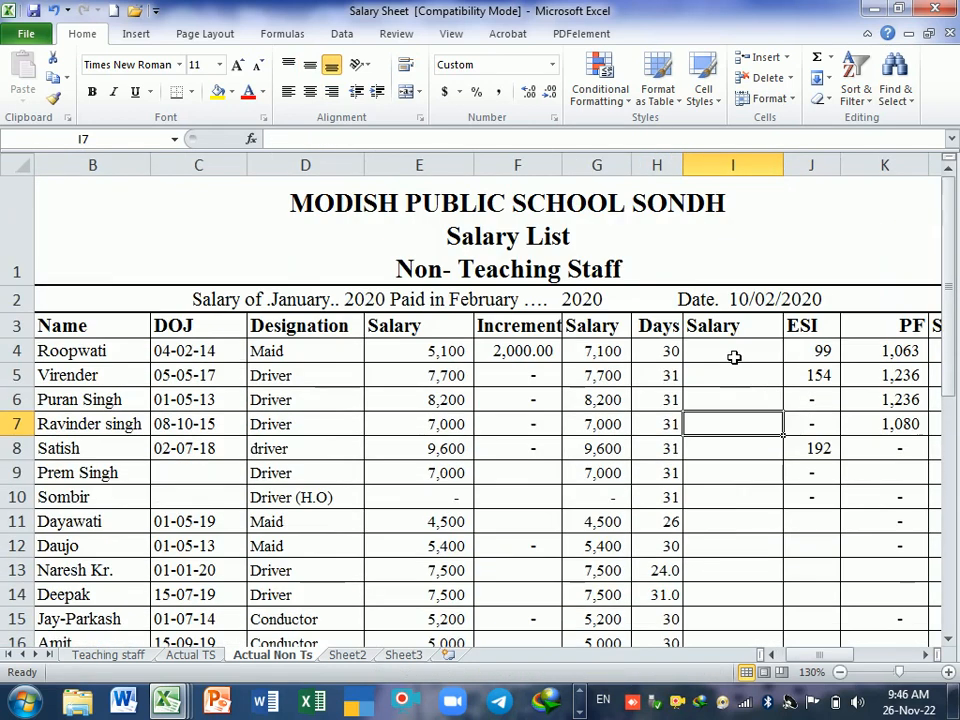
left_click(730, 352)
type("=")
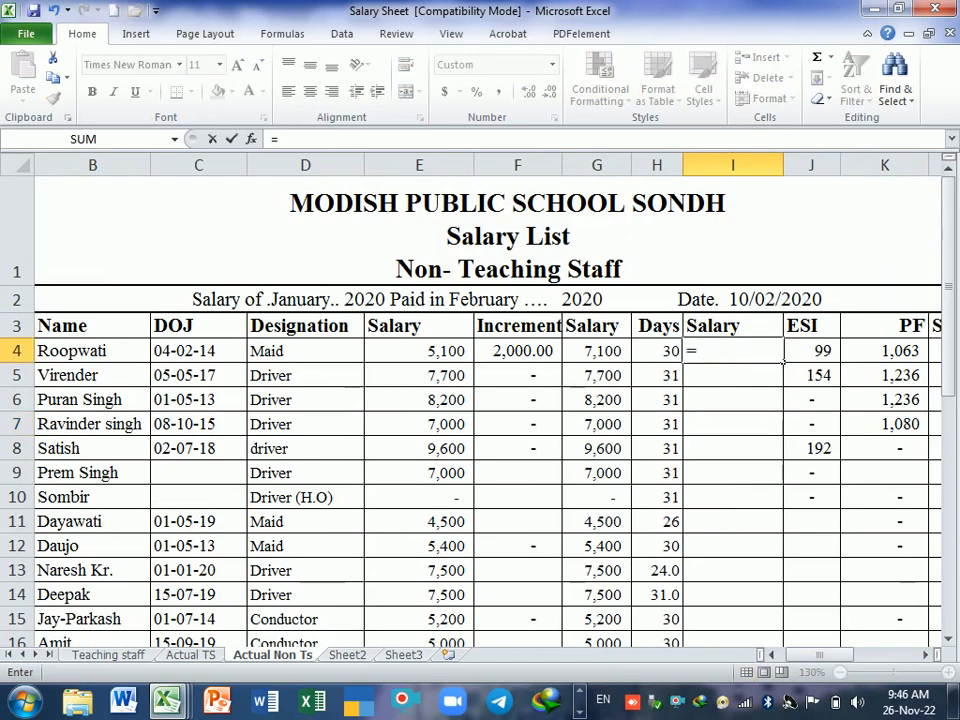
type("(")
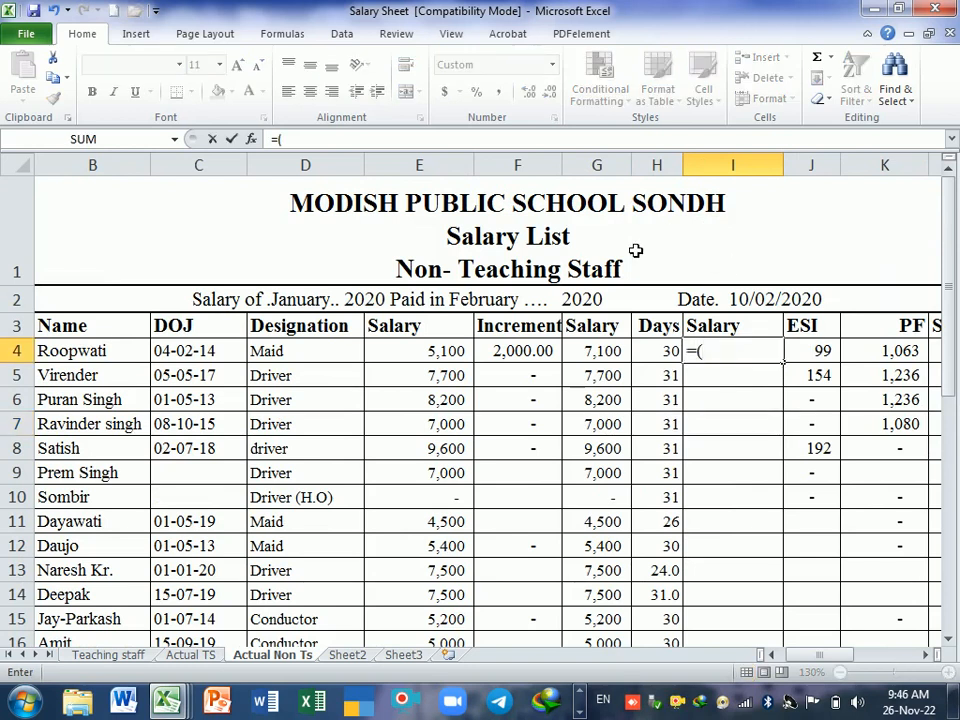
left_click(457, 354)
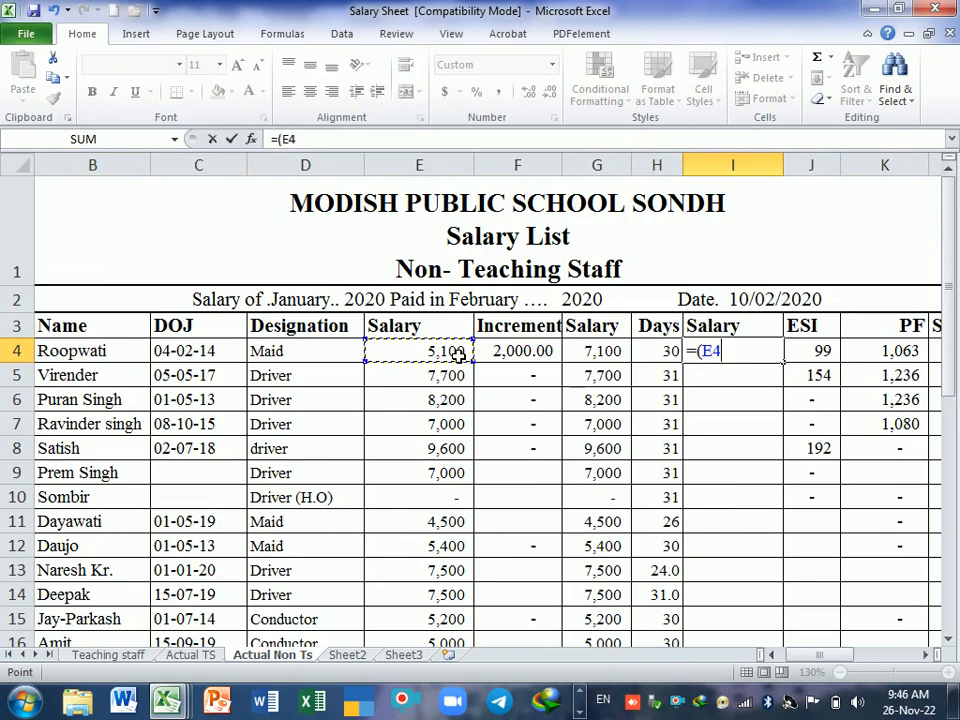
type("/31")
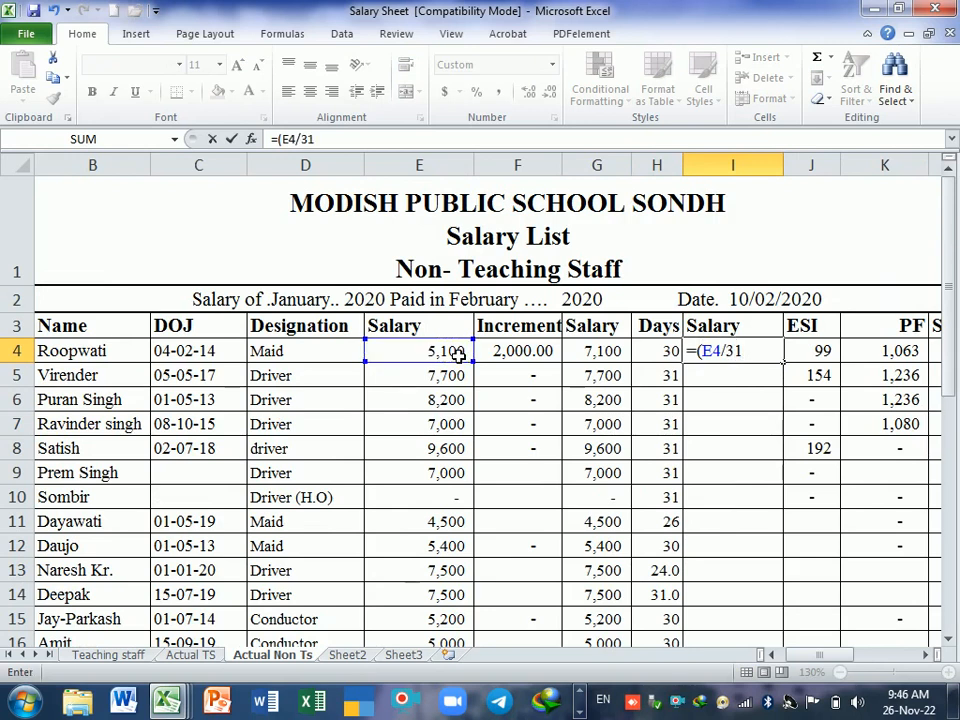
type(")*")
left_click(655, 353)
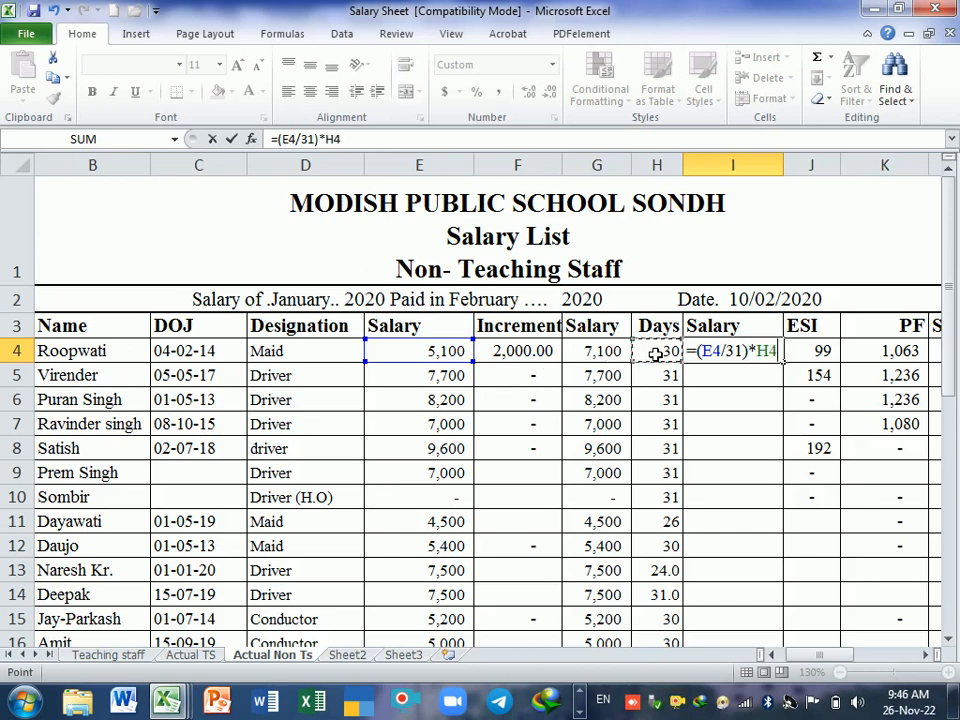
key("Return")
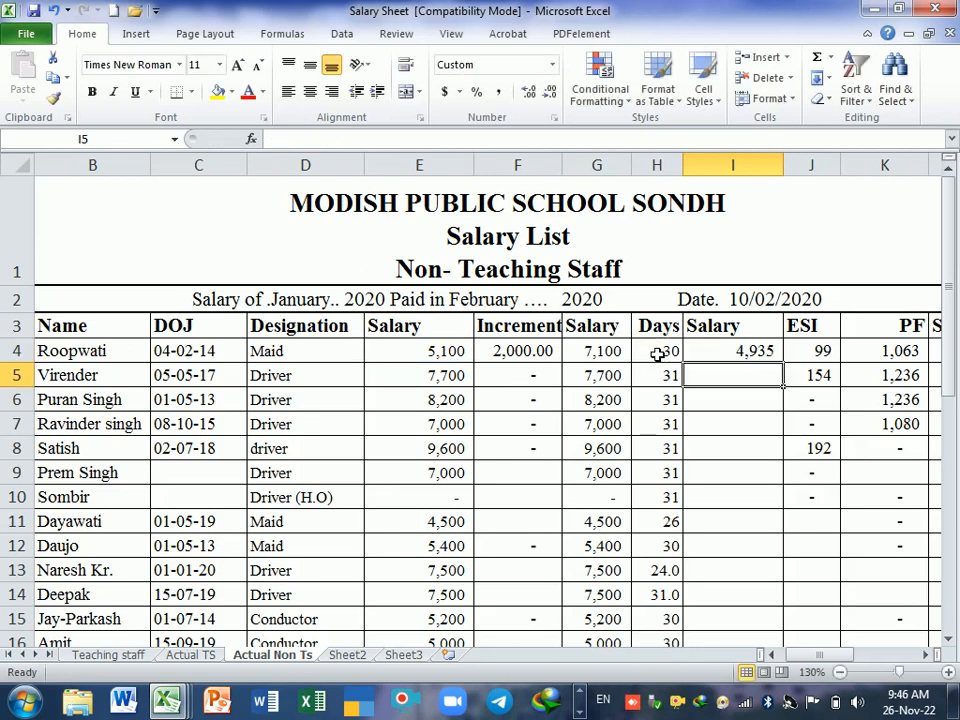
Step: Review the pay formula in I4 and replace its E4 reference with the incremented salary, making it =(G4/31)*H4
left_click(771, 357)
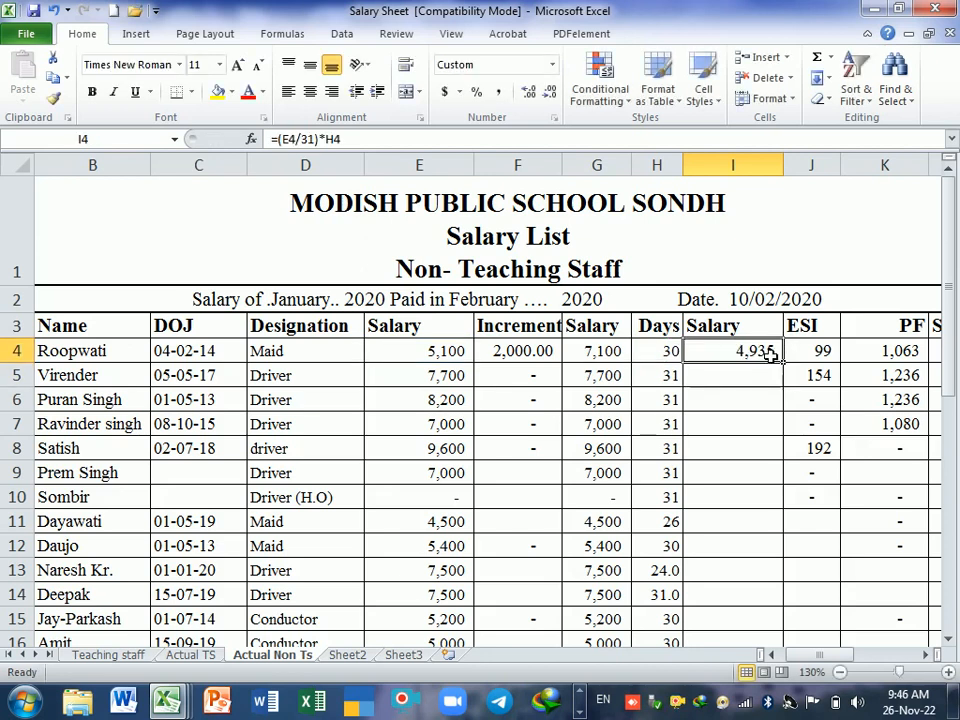
double_click(771, 357)
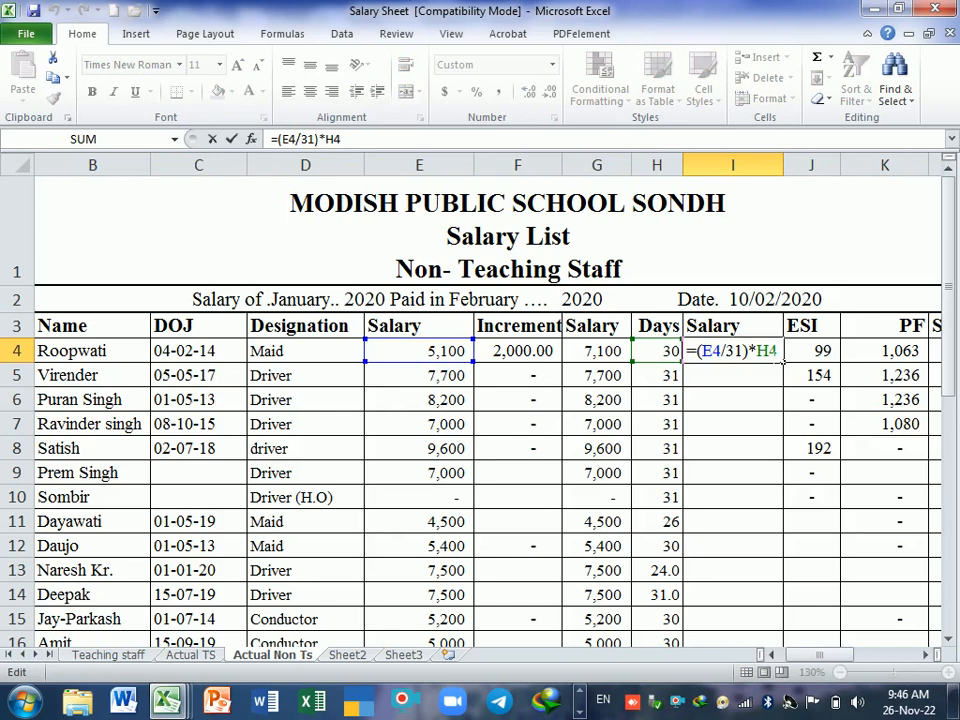
key("Return")
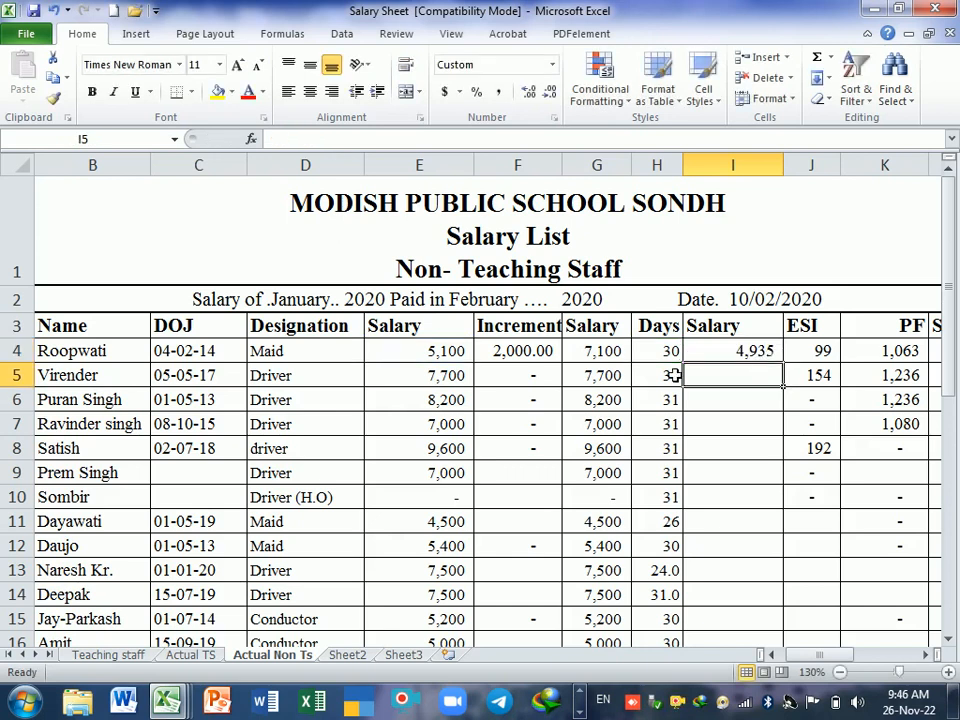
left_click(614, 357)
left_click_drag(614, 357, 624, 420)
double_click(737, 351)
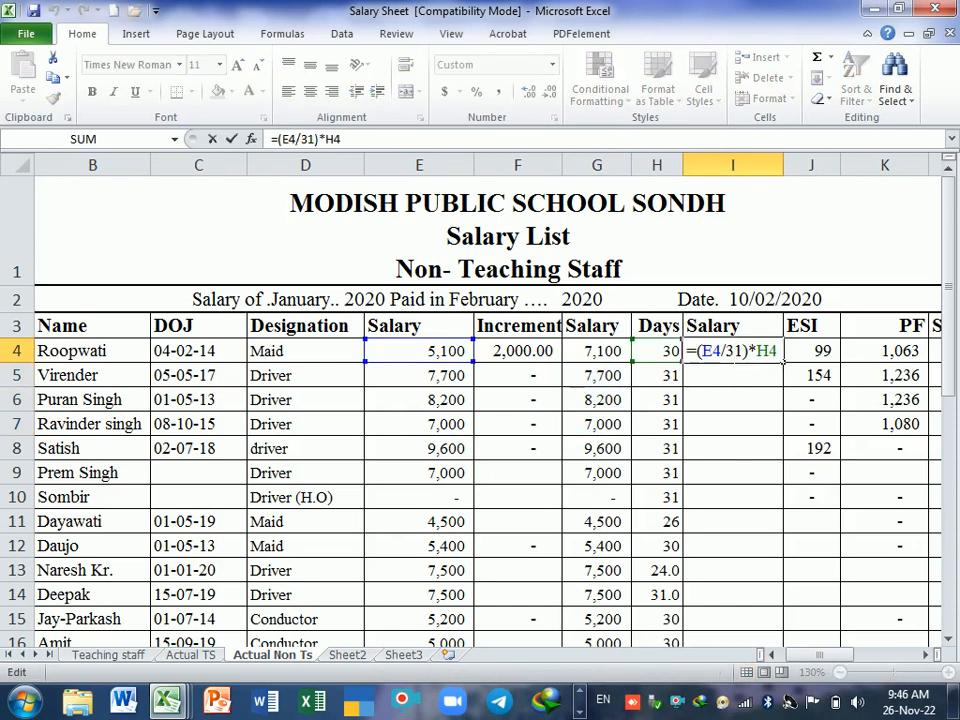
key("BackSpace")
key("BackSpace")
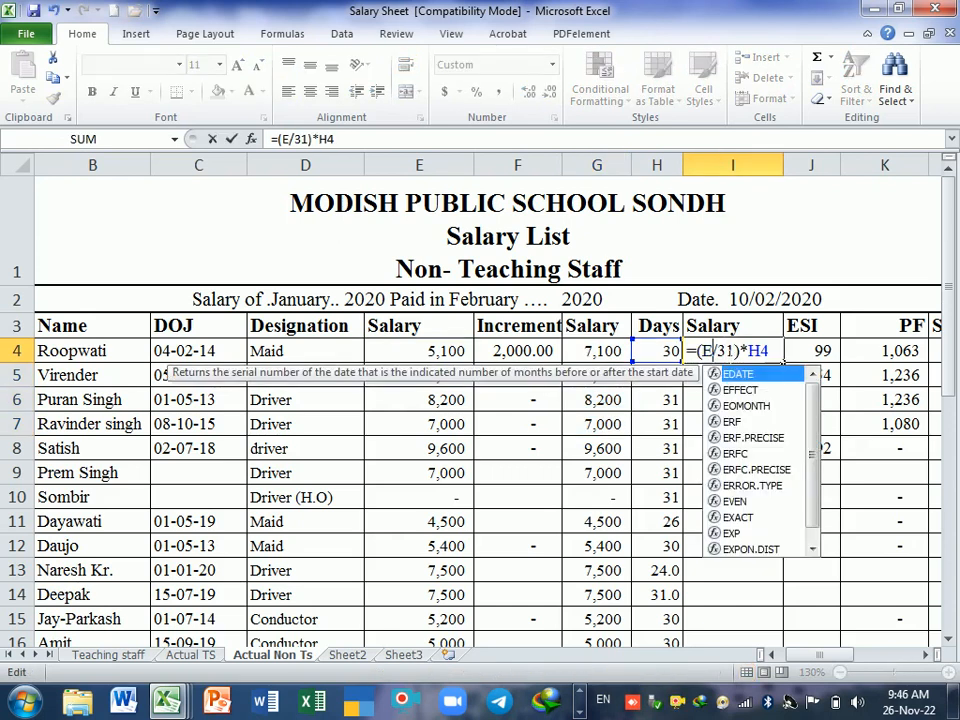
left_click(591, 353)
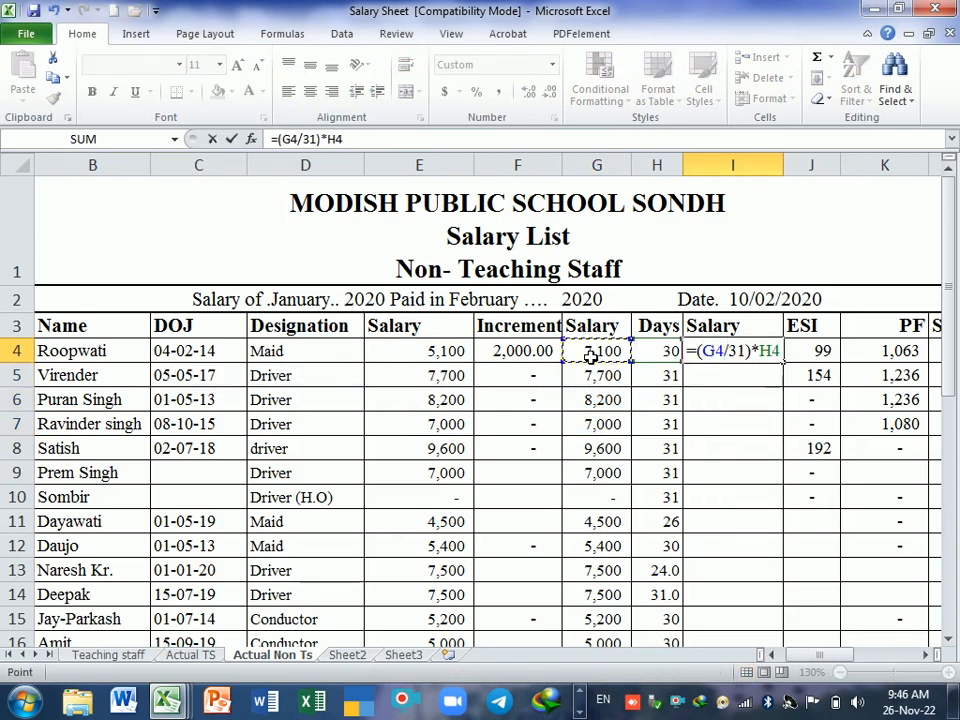
key("Return")
Step: Fill the 31-day pay formula from I4 down column I for all employees and check the filled rows
left_click(760, 356)
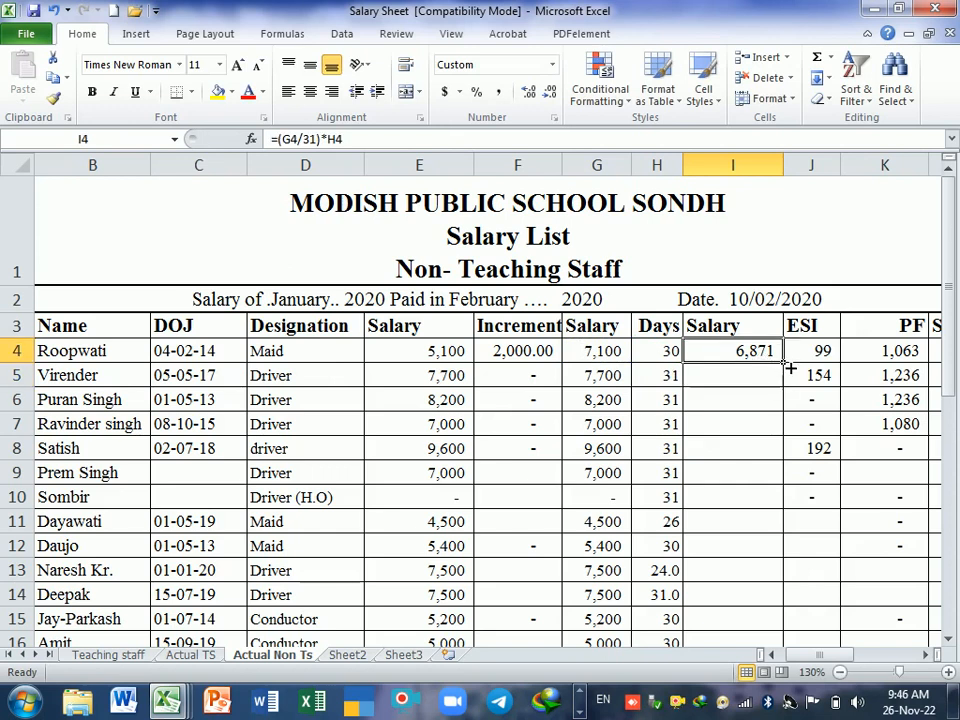
double_click(785, 364)
scroll(765, 430, "down", 6)
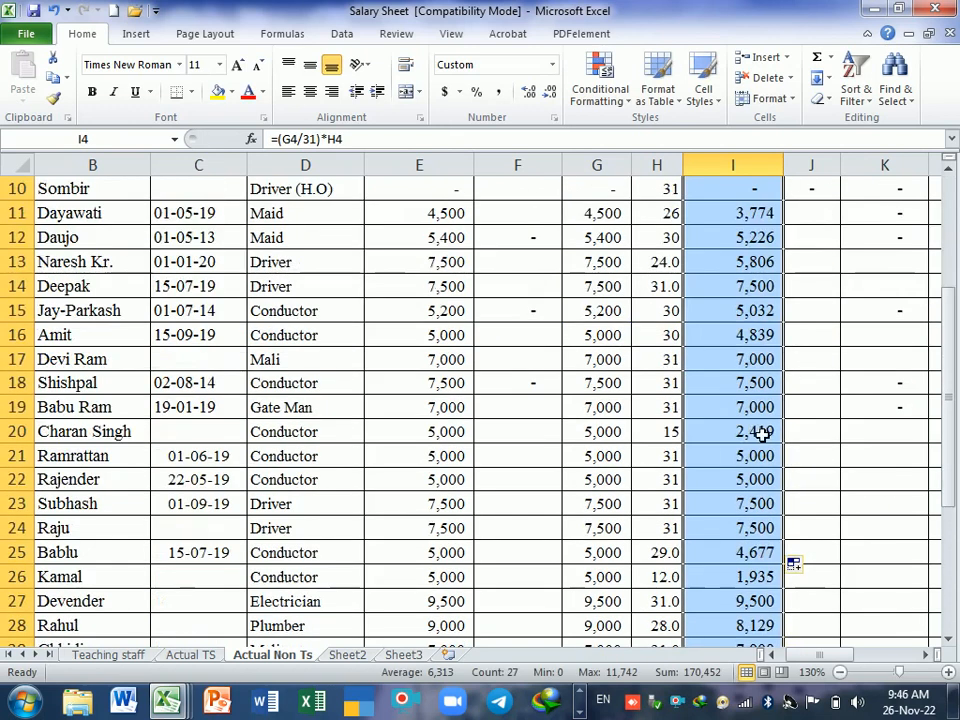
scroll(755, 477, "up", 6)
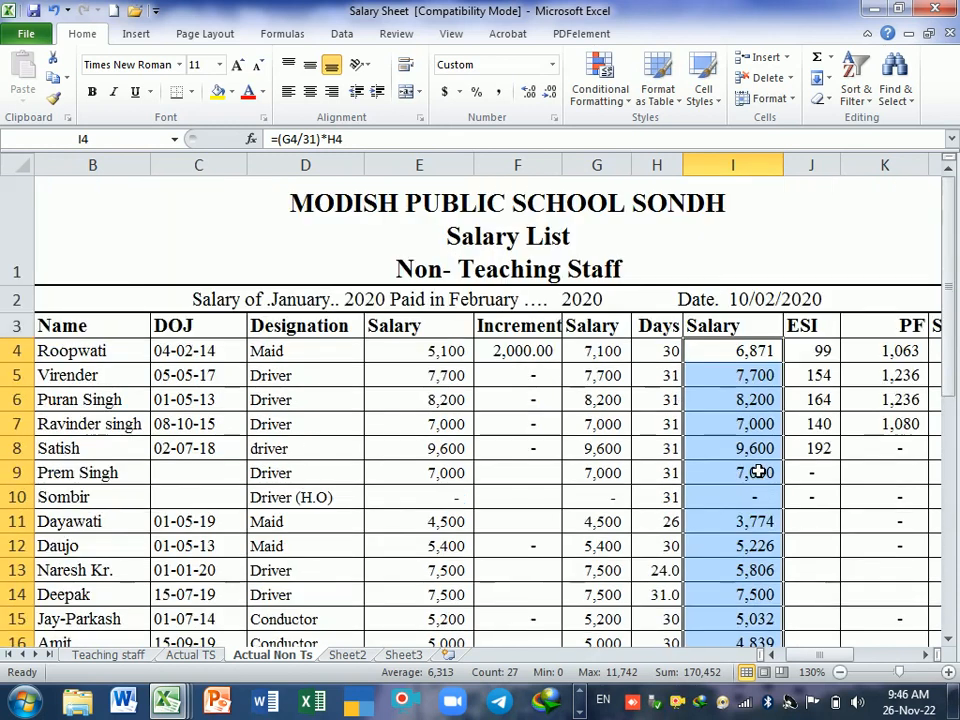
Step: Set the first employee's ESI amount in J4 to 200
left_click(819, 358)
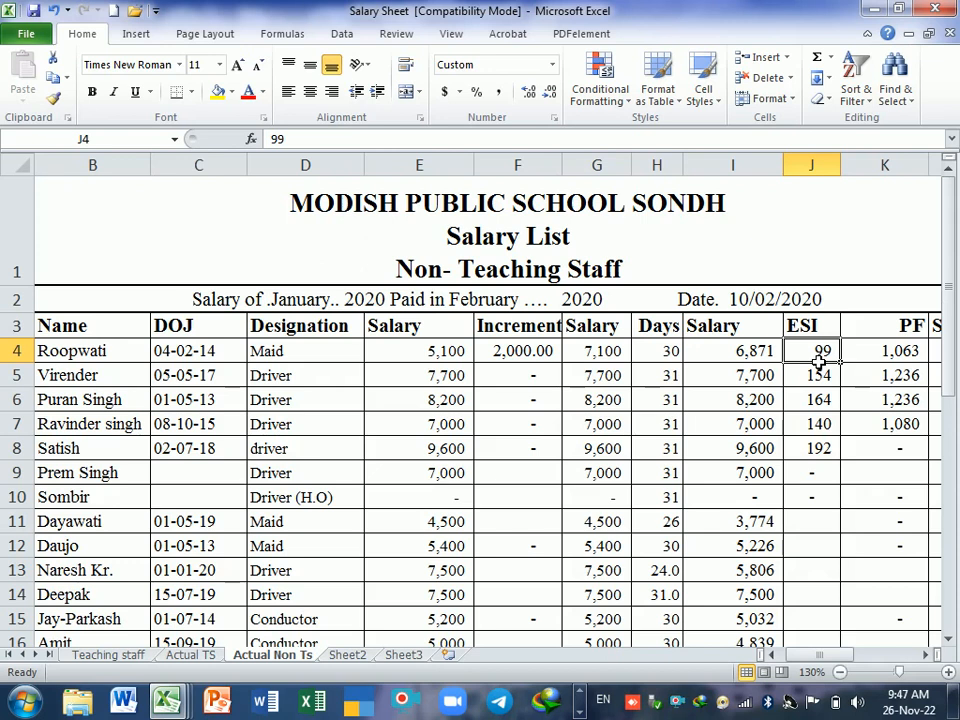
type("200")
key("Return")
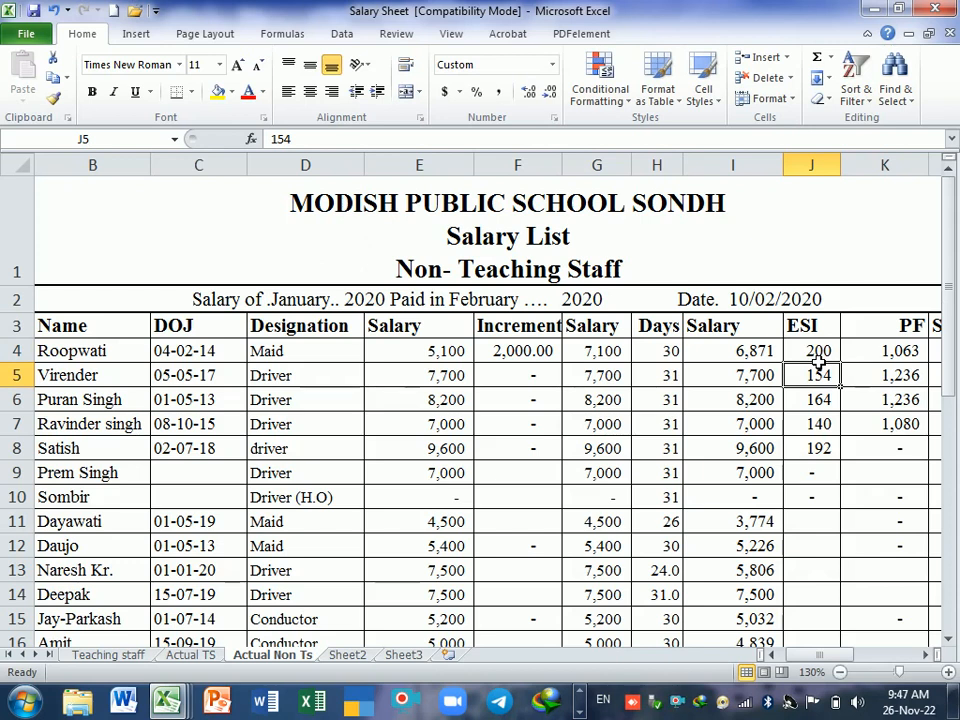
Step: Review the first employee's PF and Salary Paid cells in row 4, and clear the Salary Paid formulas from L4 down column L
key("Right")
key("Right")
key("Left")
key("Up")
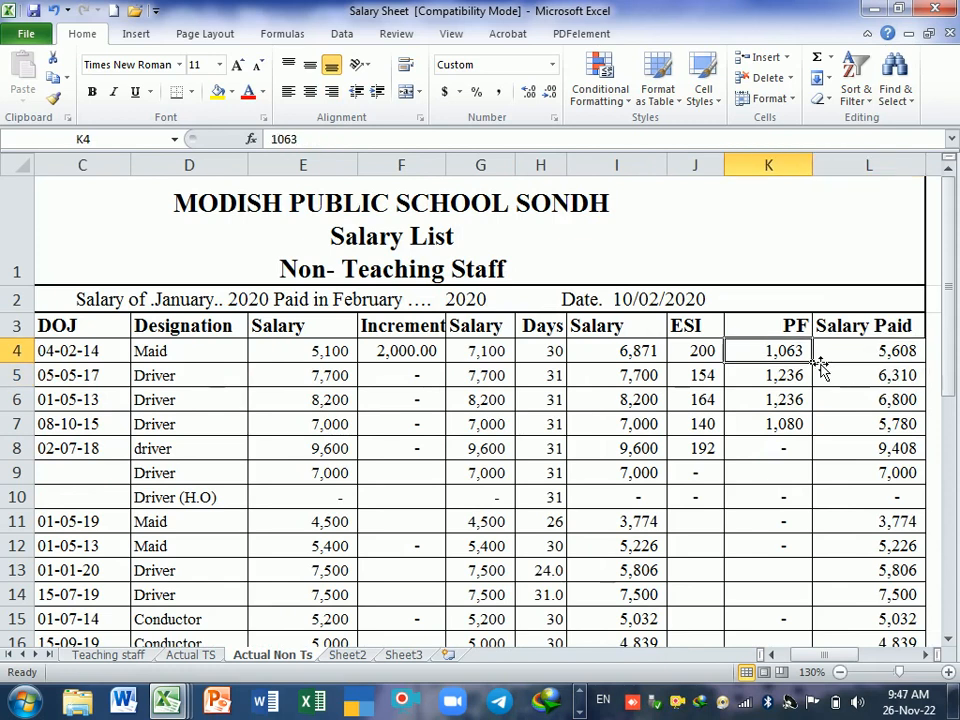
key("Right")
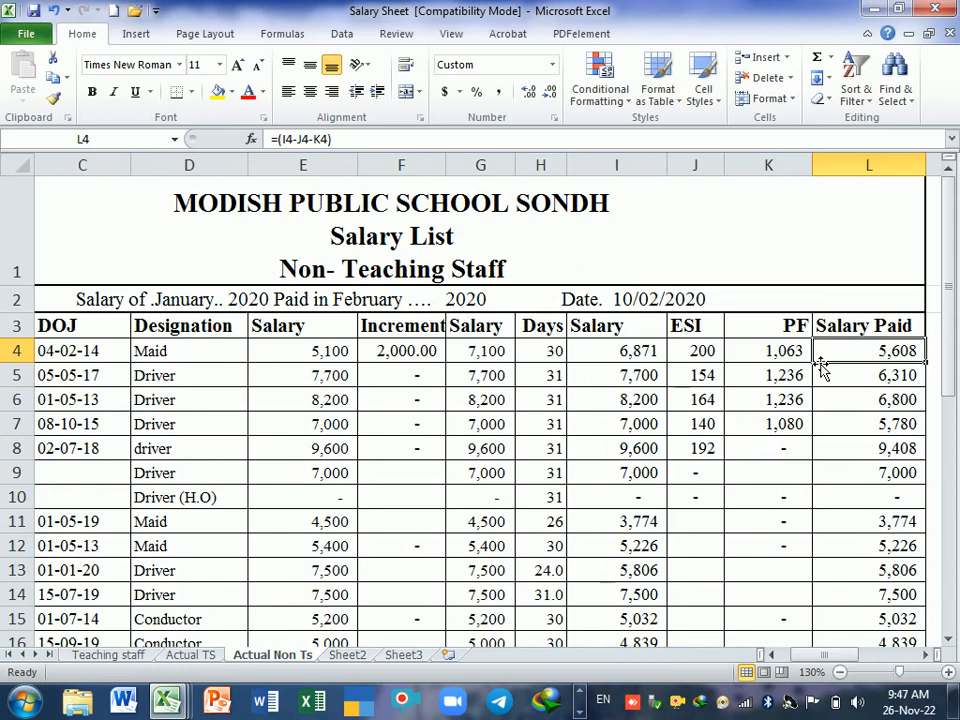
key("ctrl+shift+Down")
key("Delete")
scroll(820, 366, "up", 5)
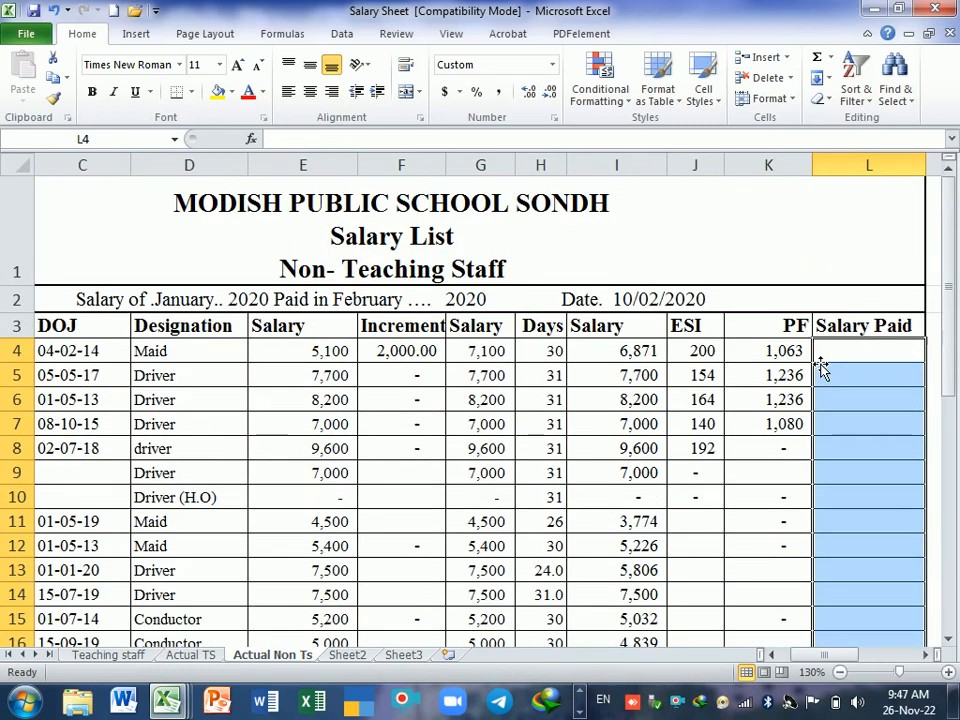
Step: Calculate the first employee's Salary Paid in L4 by subtracting ESI and PF from the salary with the formula =(I4-J4-K4)
left_click(617, 356)
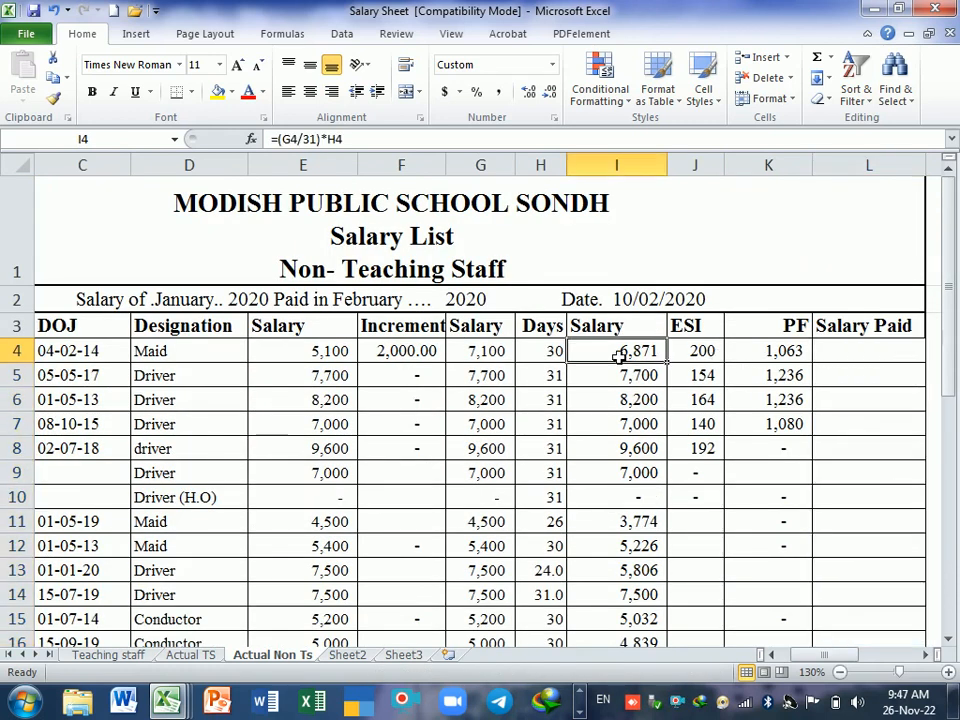
left_click(762, 354)
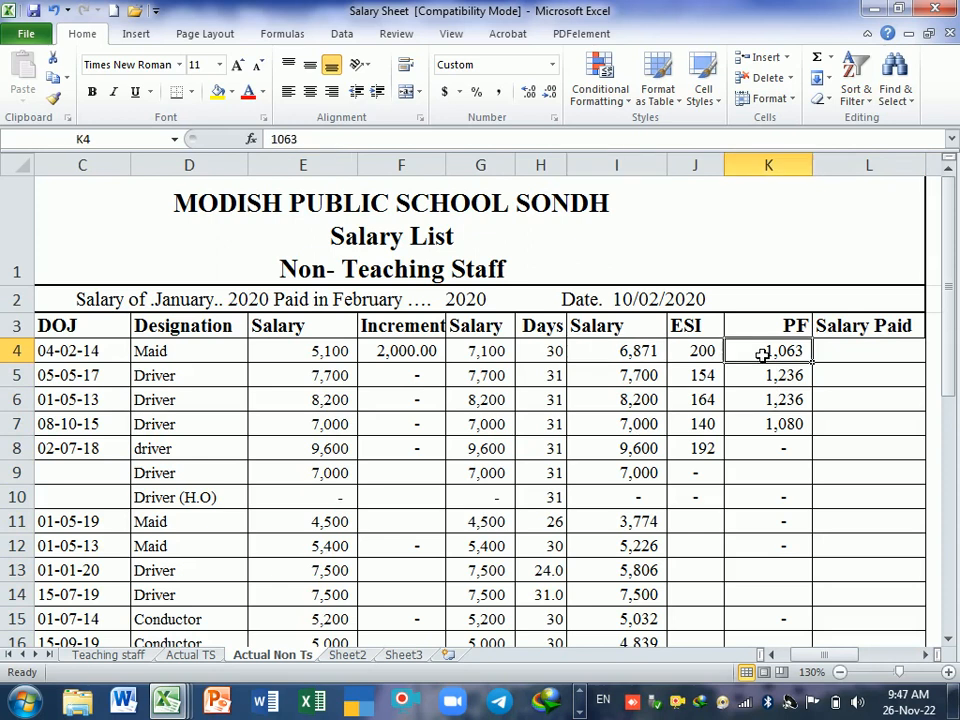
left_click(872, 352)
type("=")
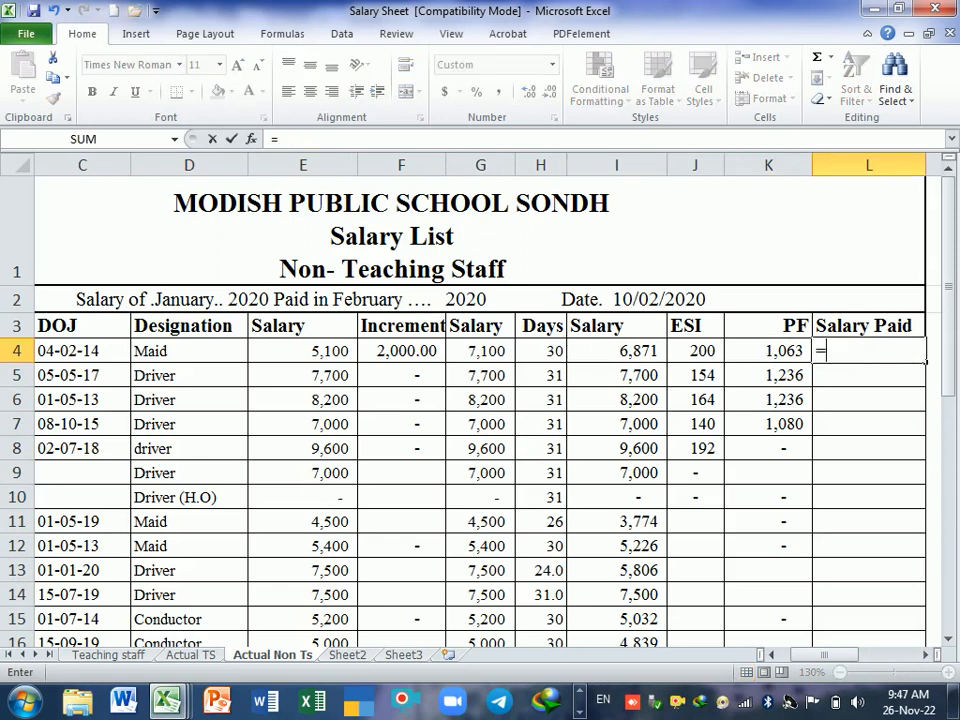
type("(")
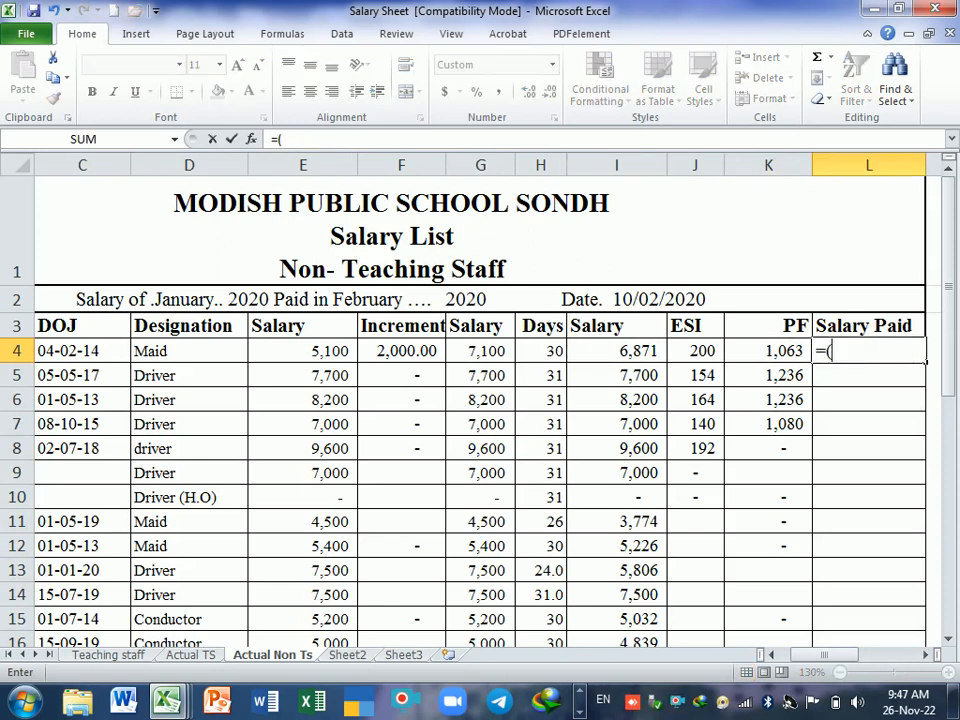
left_click(634, 355)
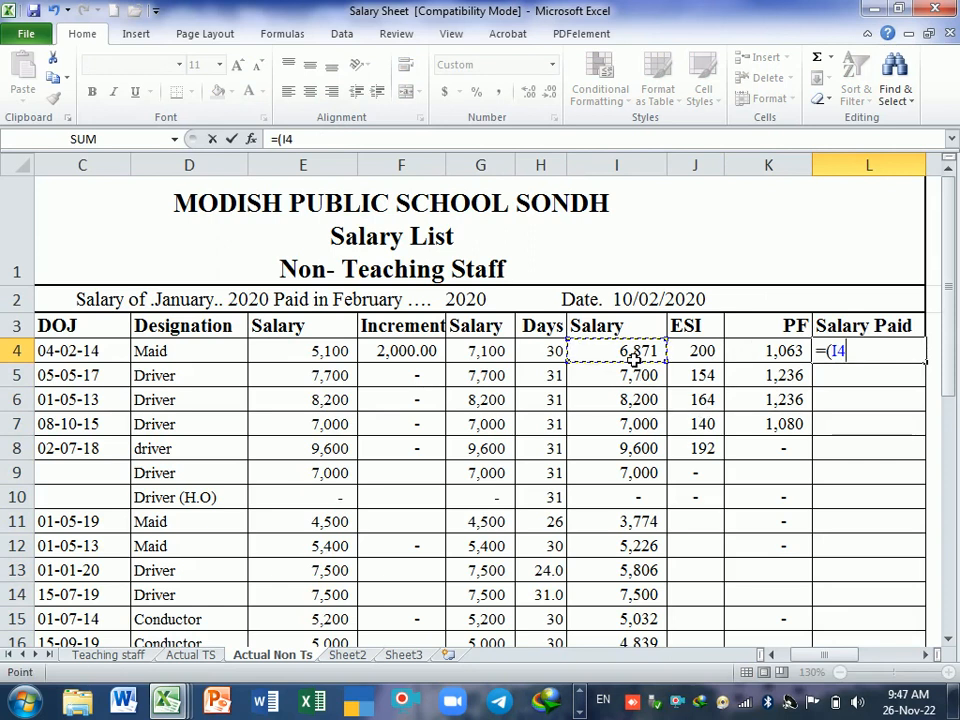
type("-")
left_click(690, 358)
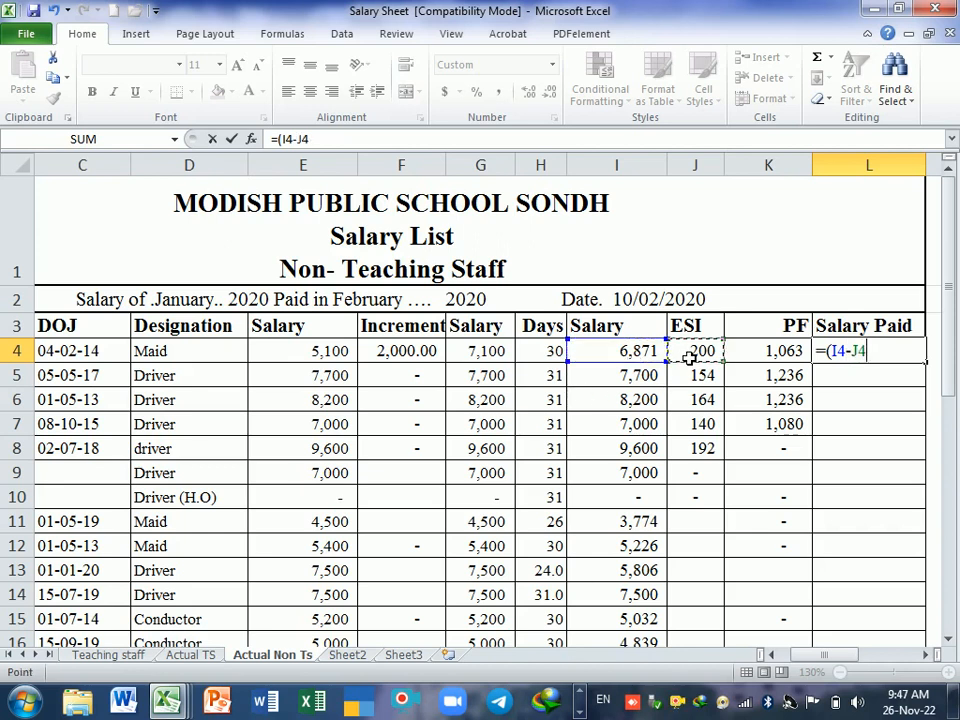
type("-")
left_click(765, 358)
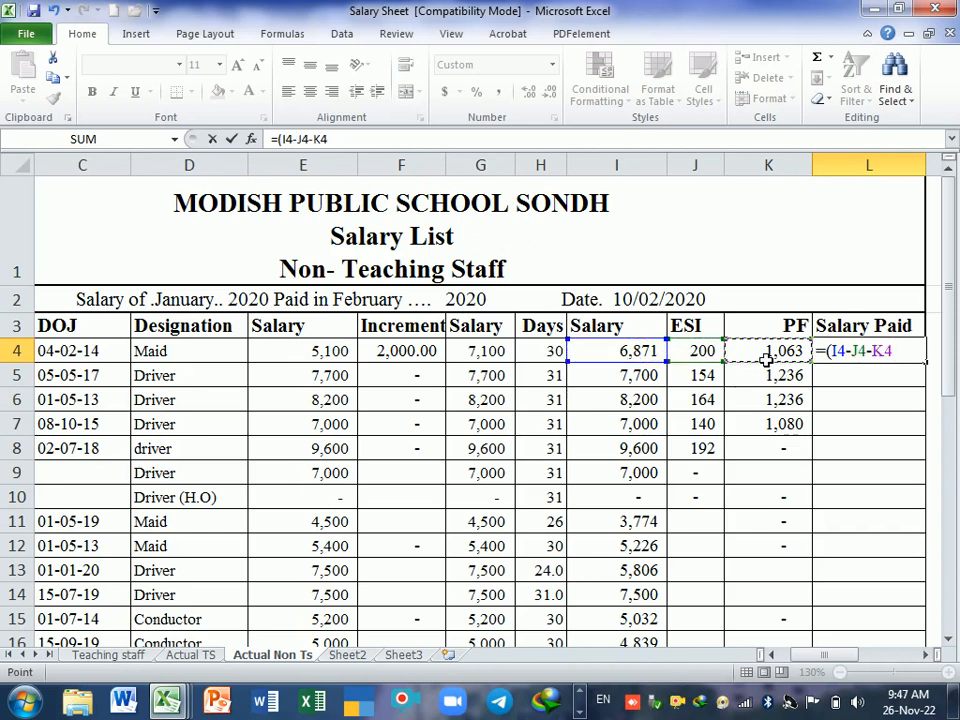
type(")")
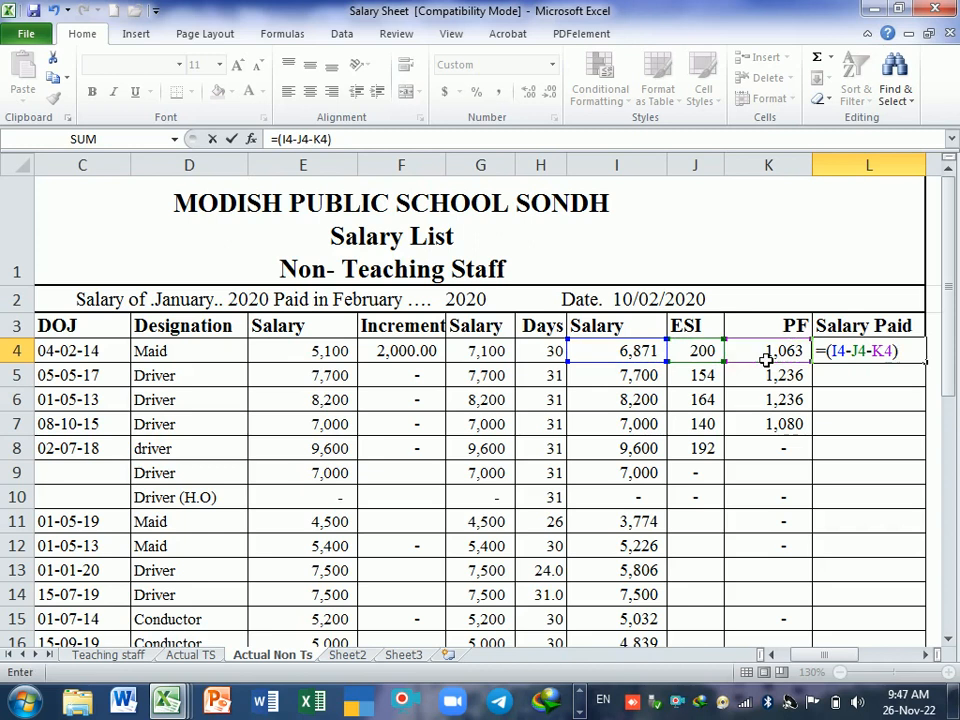
key("Return")
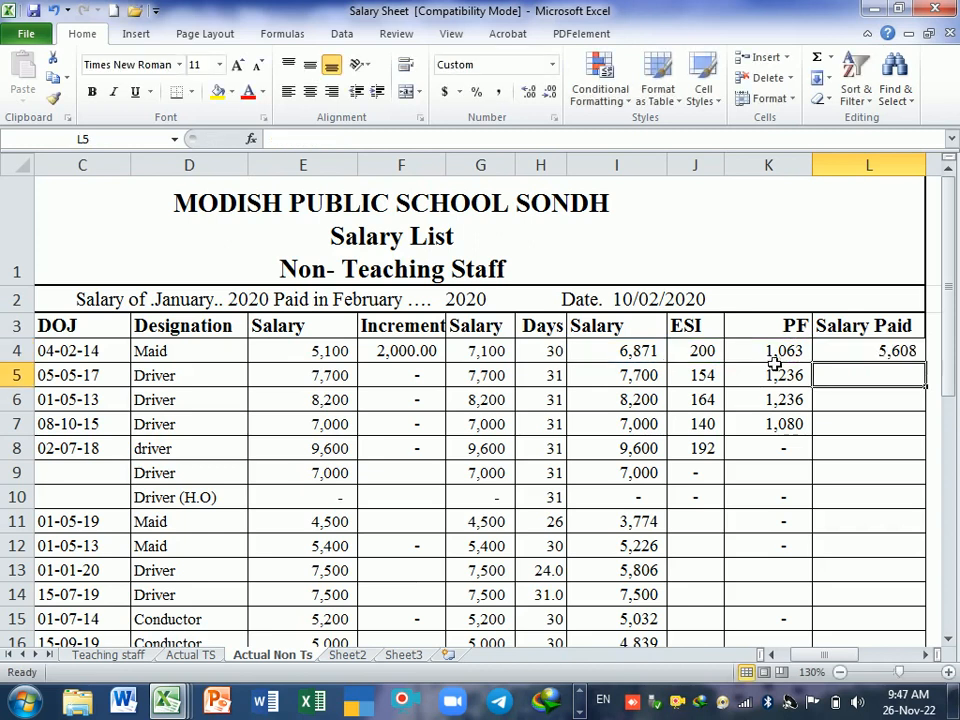
Step: Fill the Salary Paid formula from L4 down column L for all employees and check the filled rows
left_click_drag(701, 361, 750, 361)
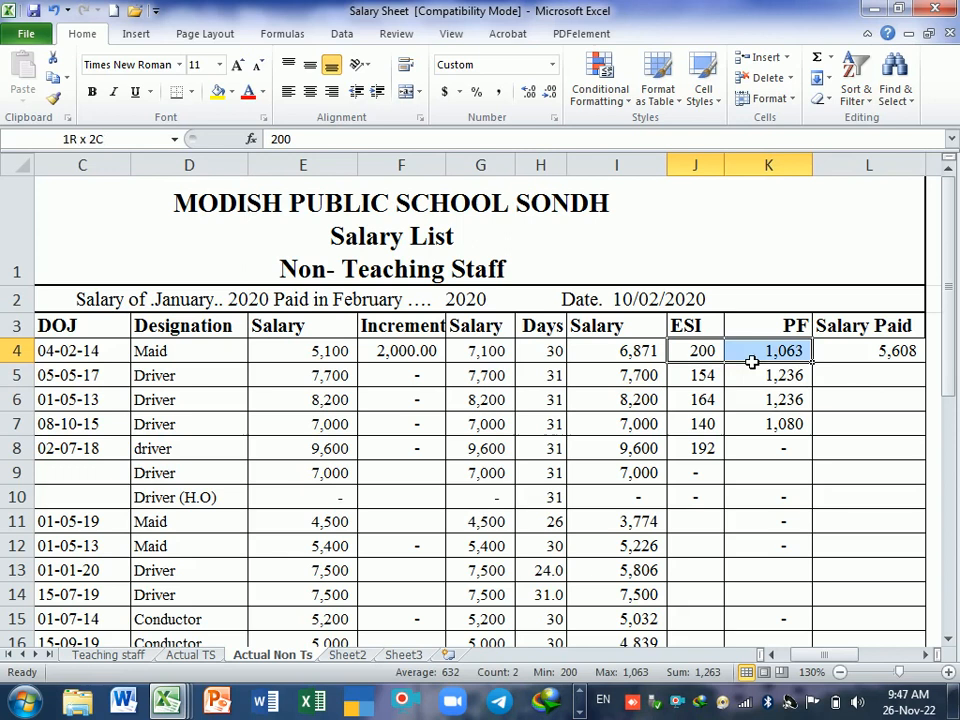
left_click(876, 356)
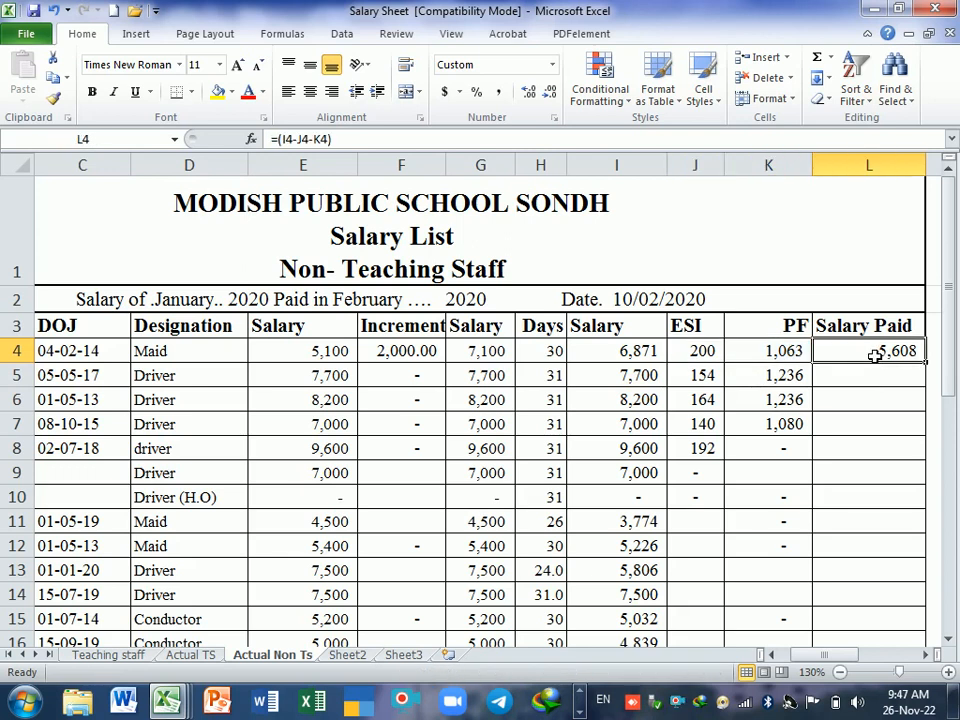
double_click(934, 368)
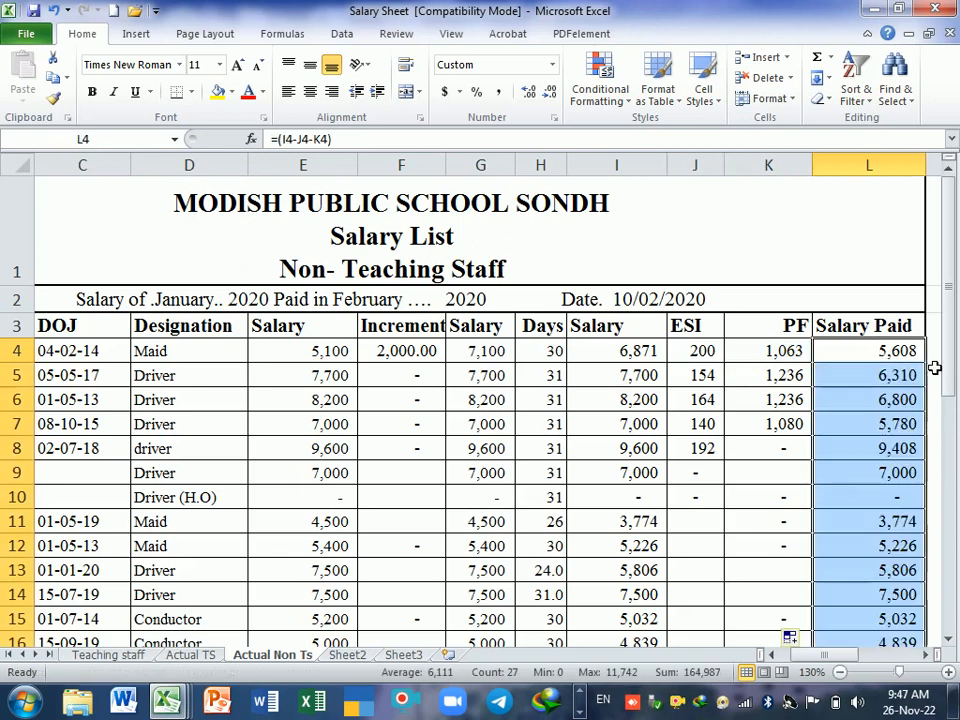
scroll(900, 400, "down", 5)
scroll(893, 433, "up", 5)
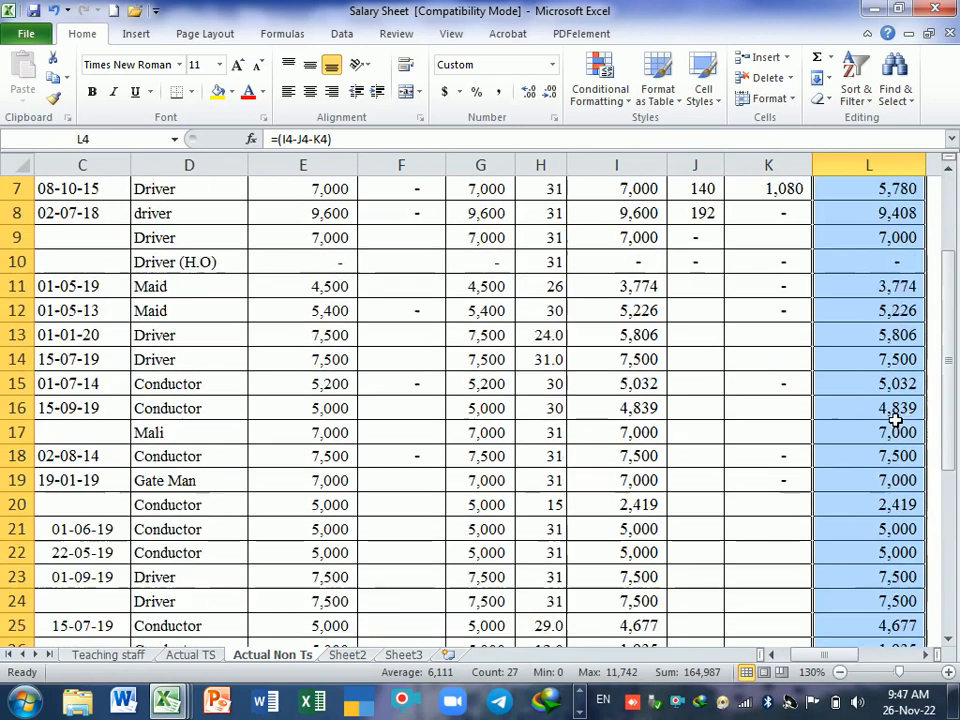
Step: Total the Salary Paid column in L31 with =SUM(L4:L30) and look back over the finished sheet
scroll(895, 420, "down", 6)
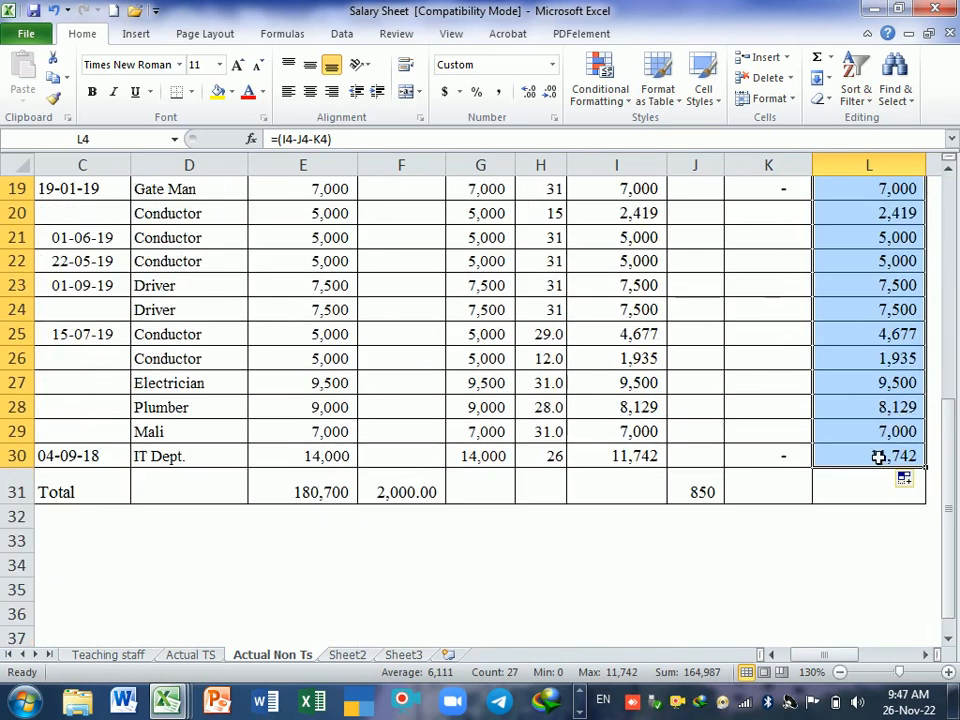
left_click(876, 486)
left_click(817, 57)
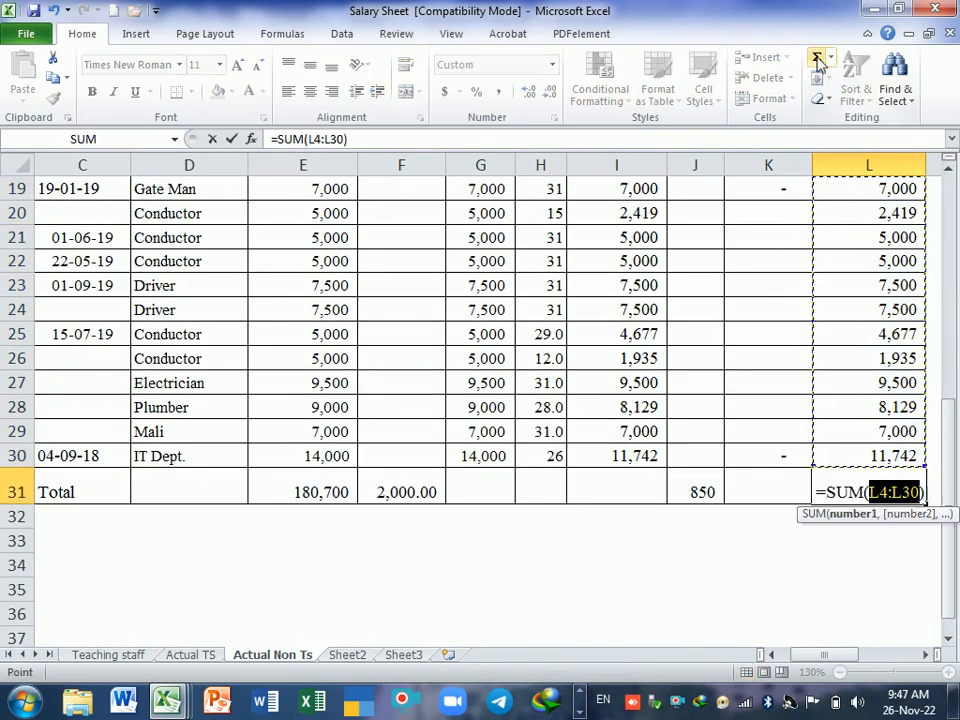
key("Return")
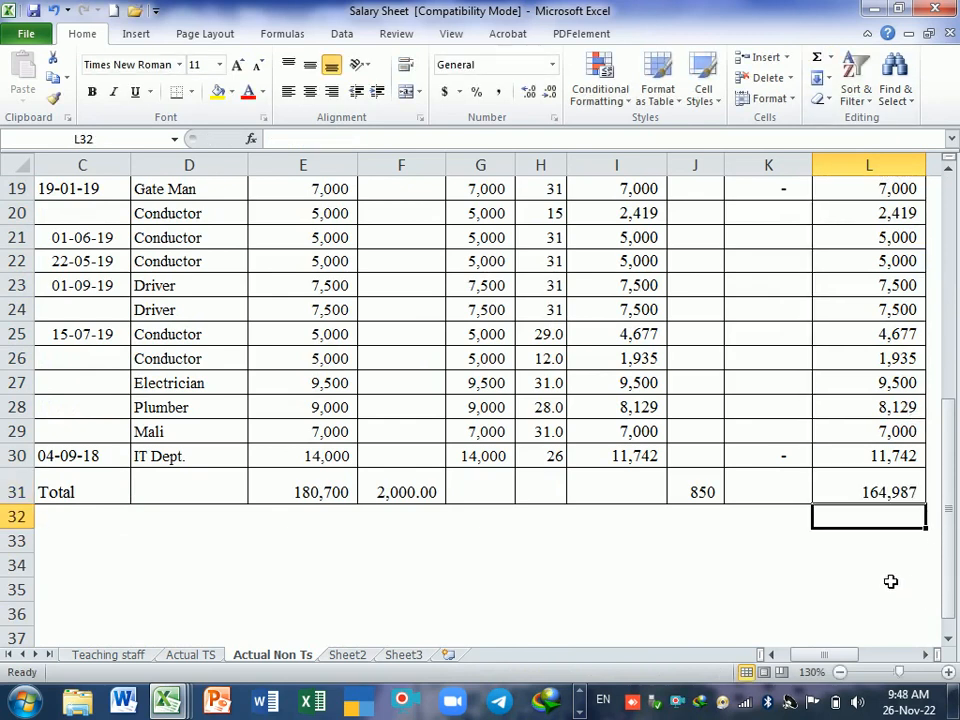
scroll(889, 577, "up", 6)
scroll(885, 490, "down", 3)
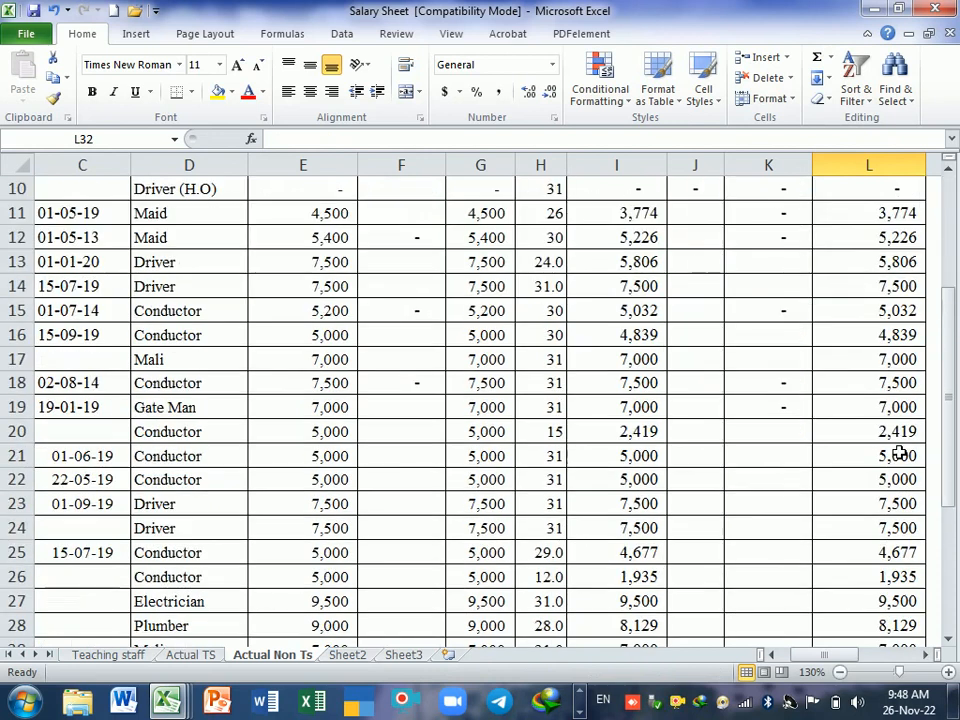
scroll(900, 453, "down", 3)
scroll(838, 486, "up", 6)
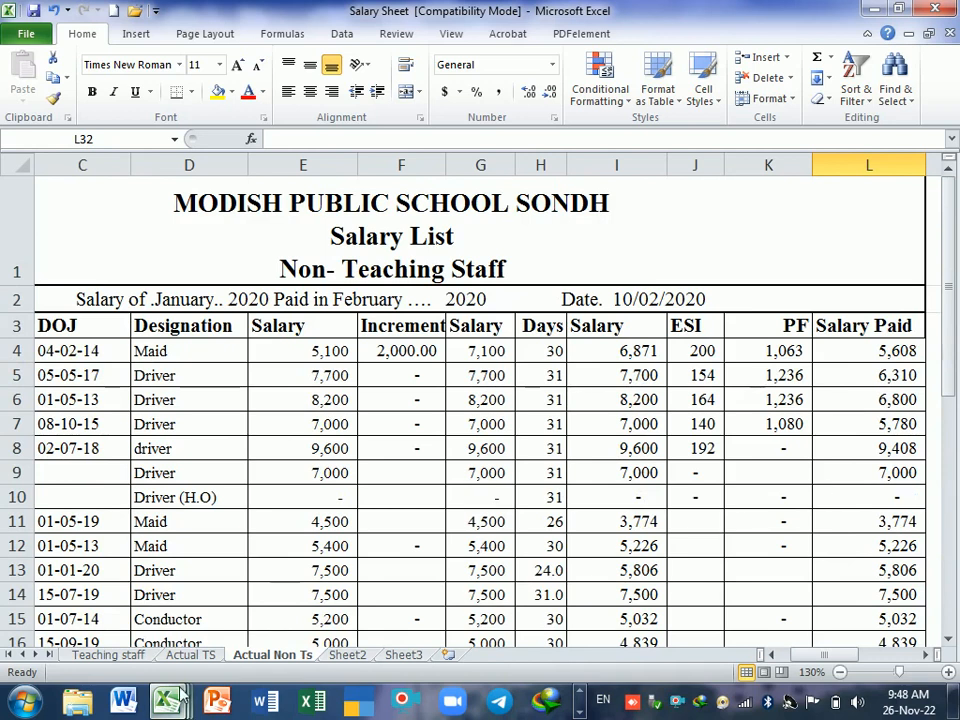
Step: Look at the operator examples on the Opera sheet of the practice workbook and return to the Salary Sheet workbook
mouse_move(168, 703)
left_click(171, 589)
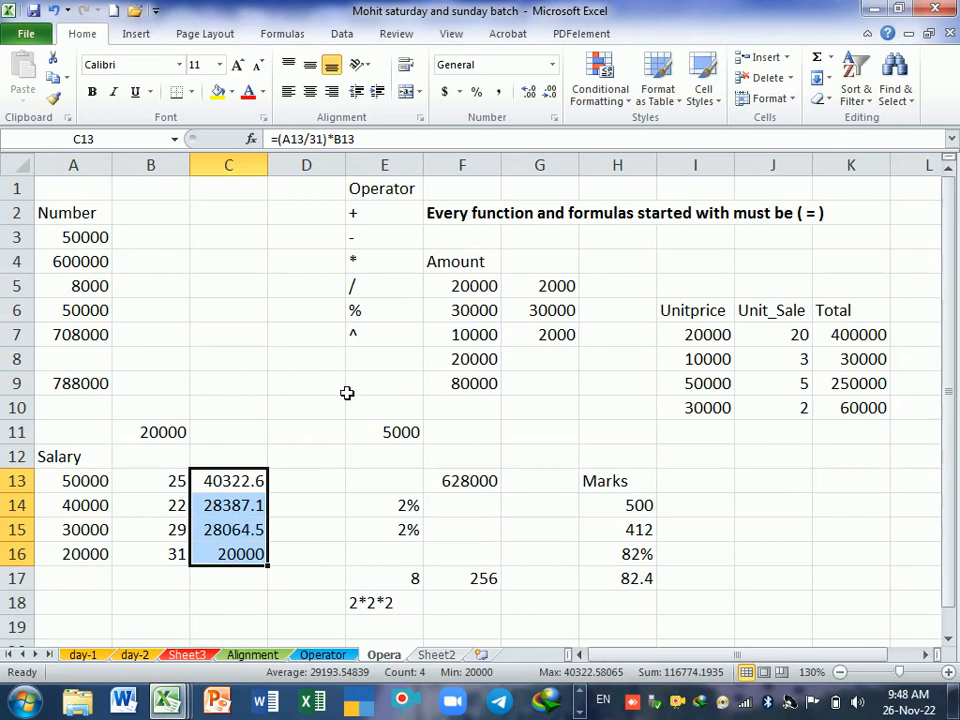
mouse_move(165, 708)
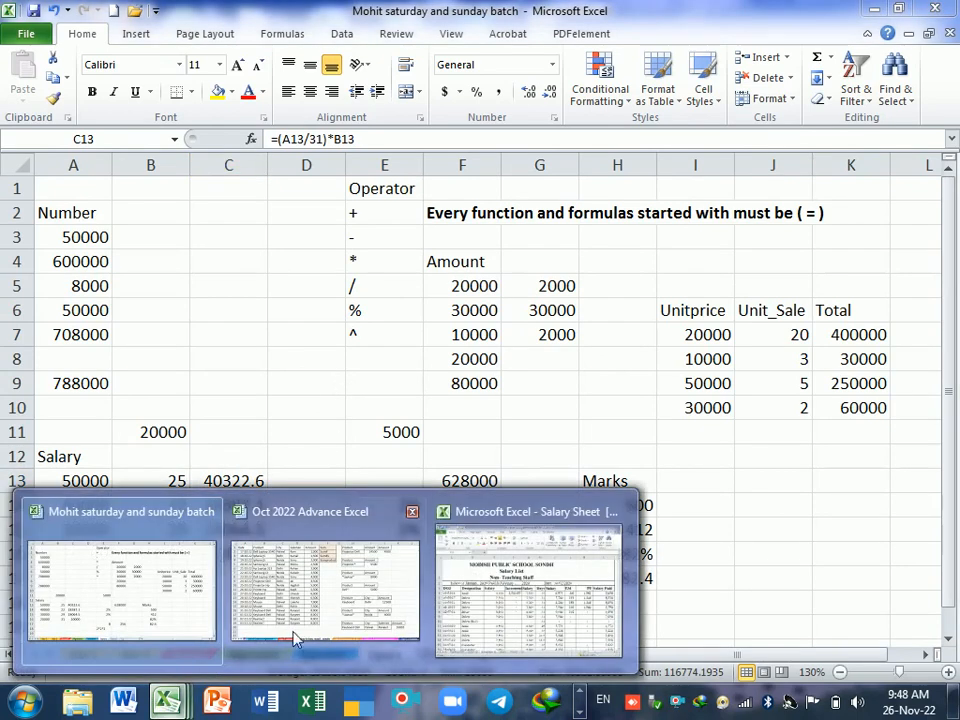
left_click(530, 590)
Step: Examine the teaching staff salary list on the Actual TS sheet down to its totals row, including the pay entries in B32:L32
scroll(546, 430, "down", 7)
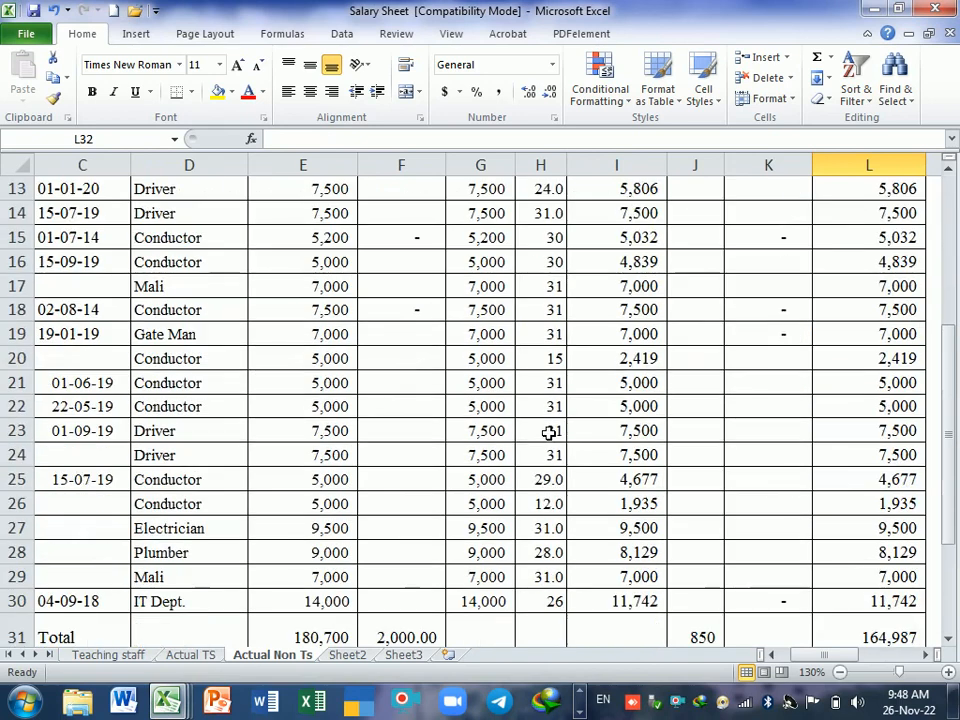
left_click(188, 656)
scroll(373, 476, "down", 5)
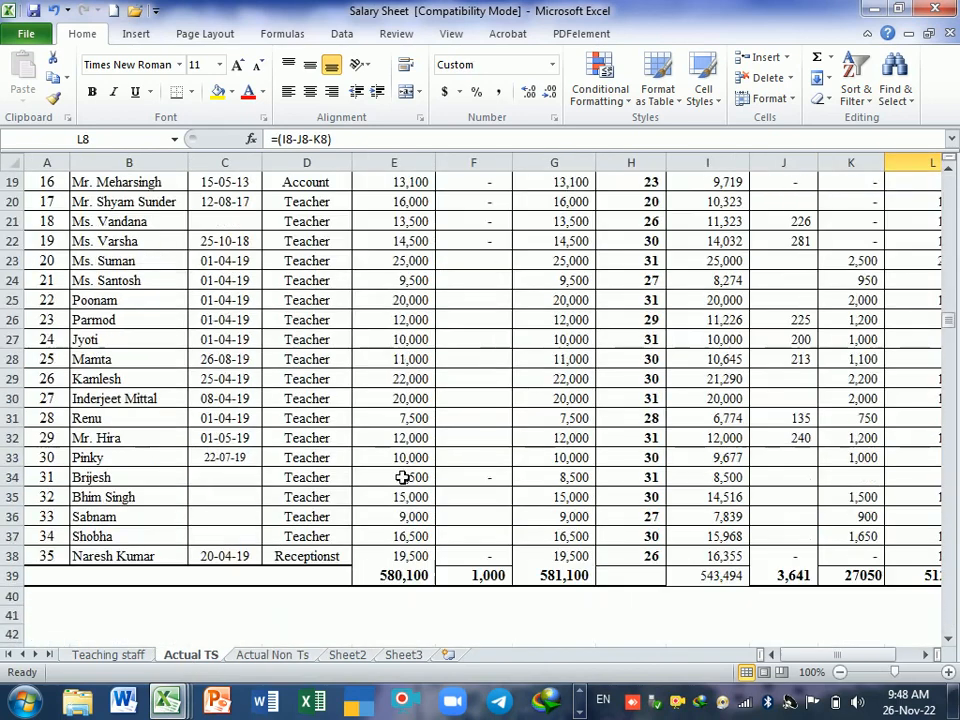
scroll(375, 476, "up", 5)
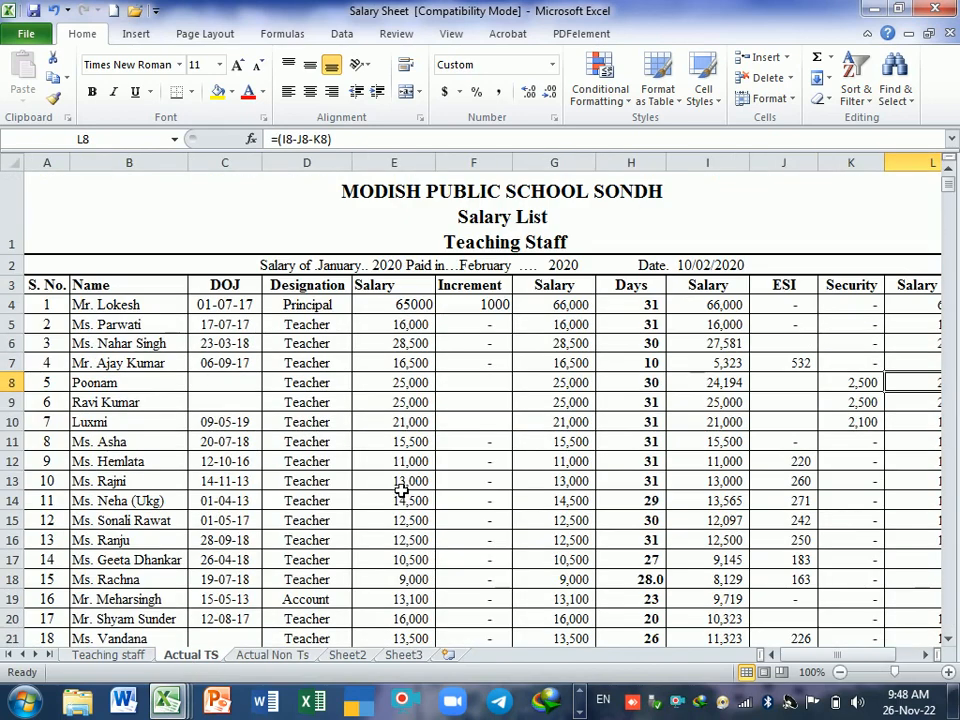
scroll(396, 467, "down", 3)
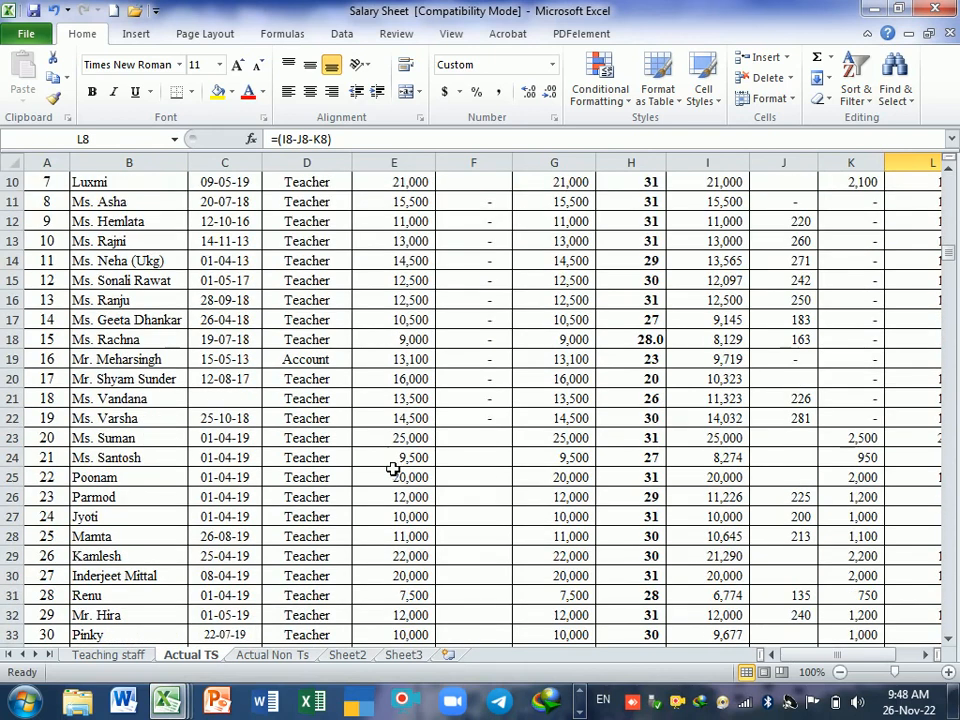
scroll(180, 559, "down", 1)
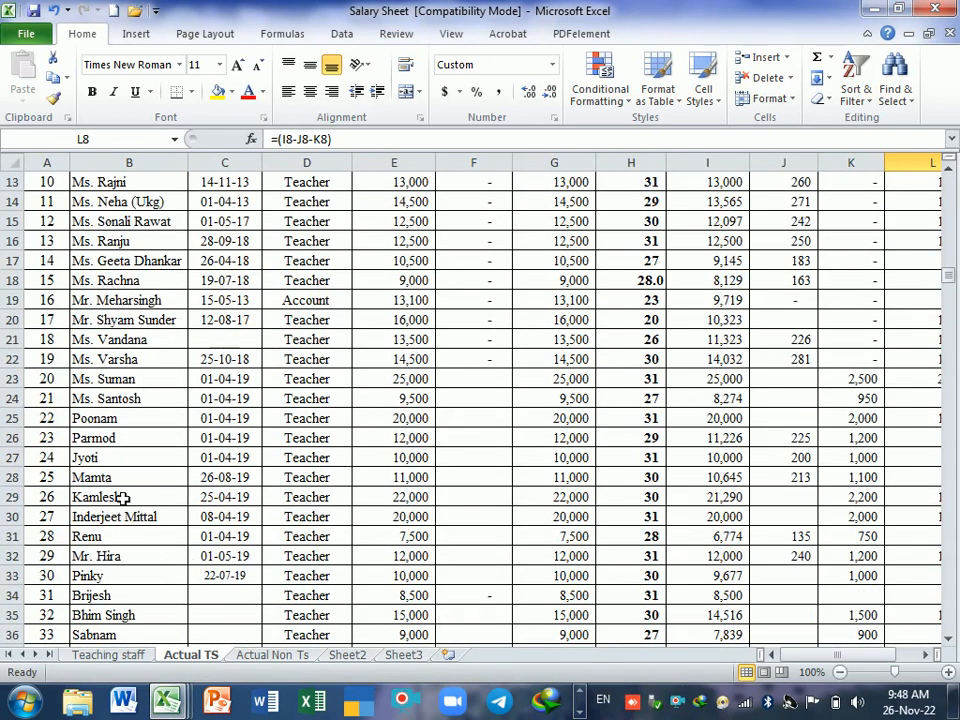
left_click_drag(115, 562, 742, 564)
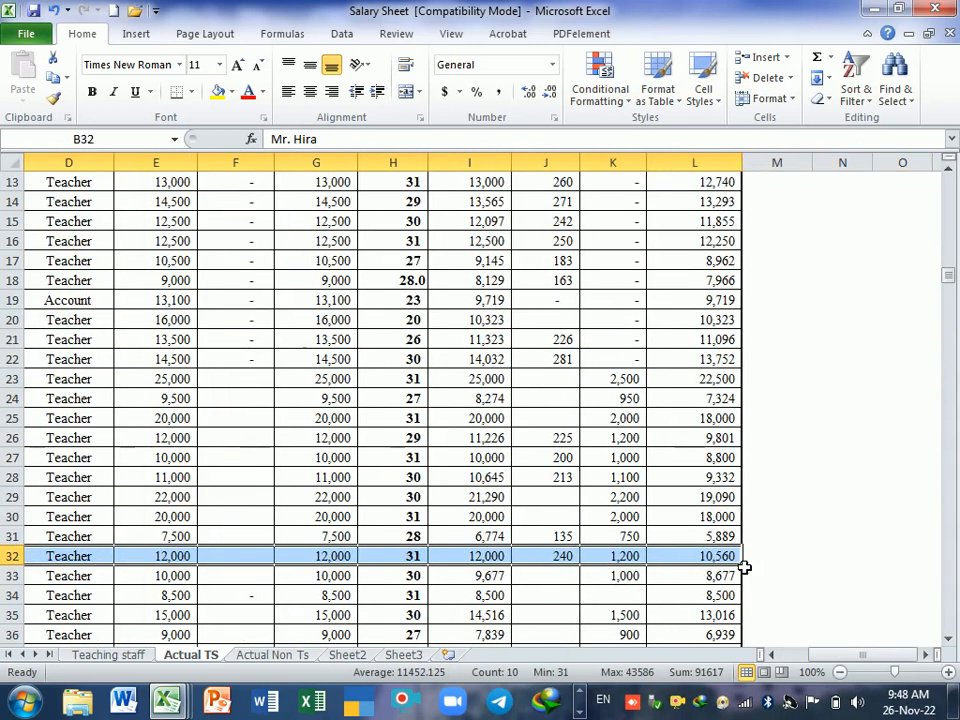
left_click_drag(912, 654, 838, 654)
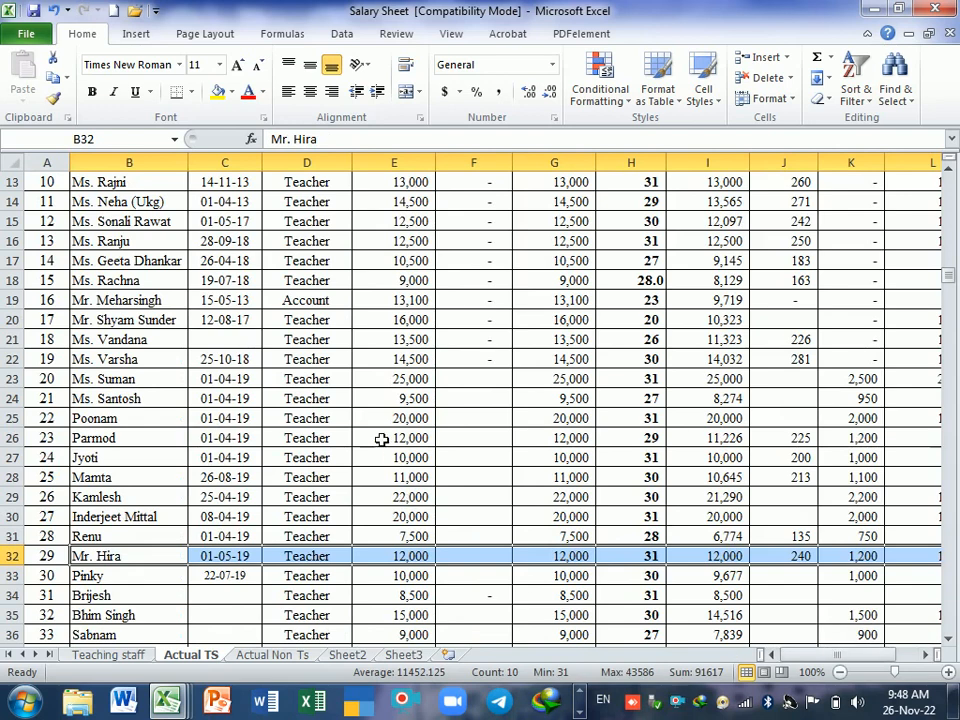
scroll(375, 440, "up", 4)
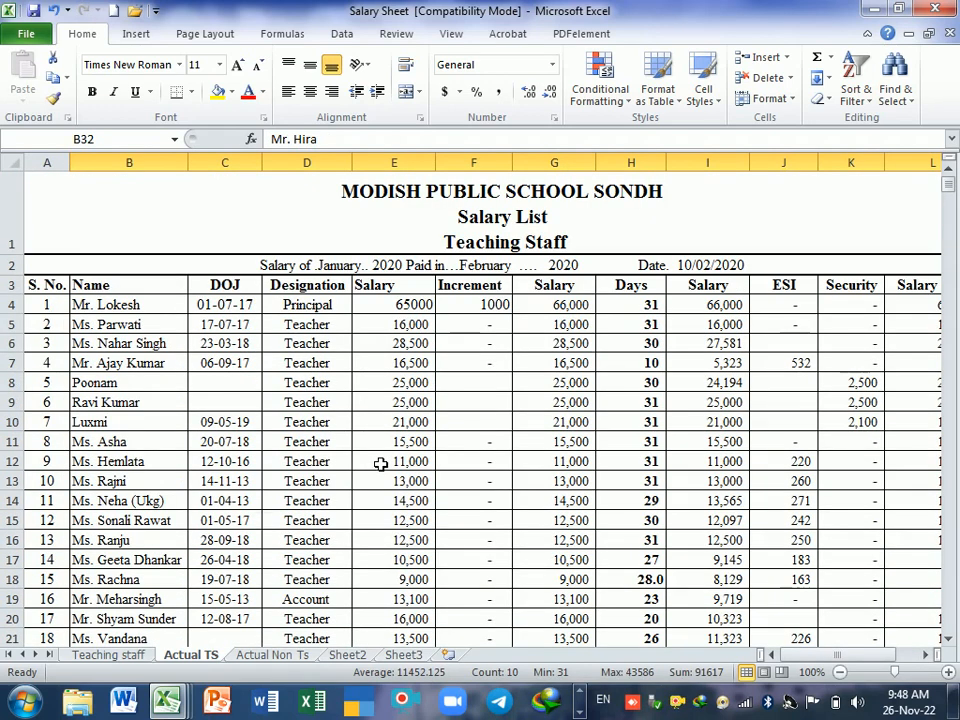
left_click(395, 442)
scroll(514, 448, "down", 3)
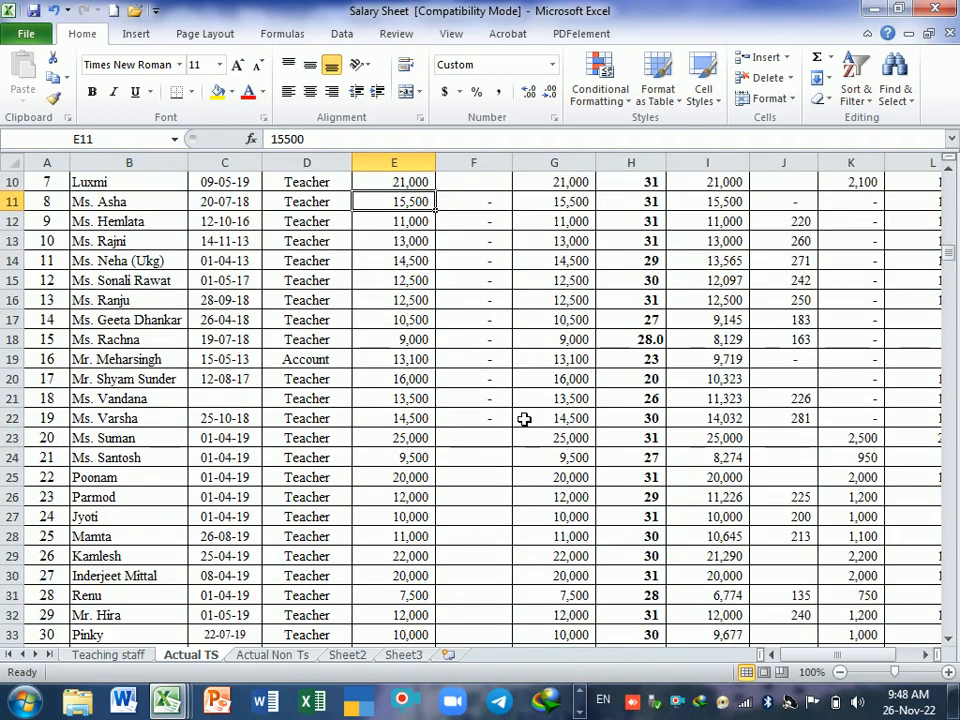
scroll(524, 419, "down", 2)
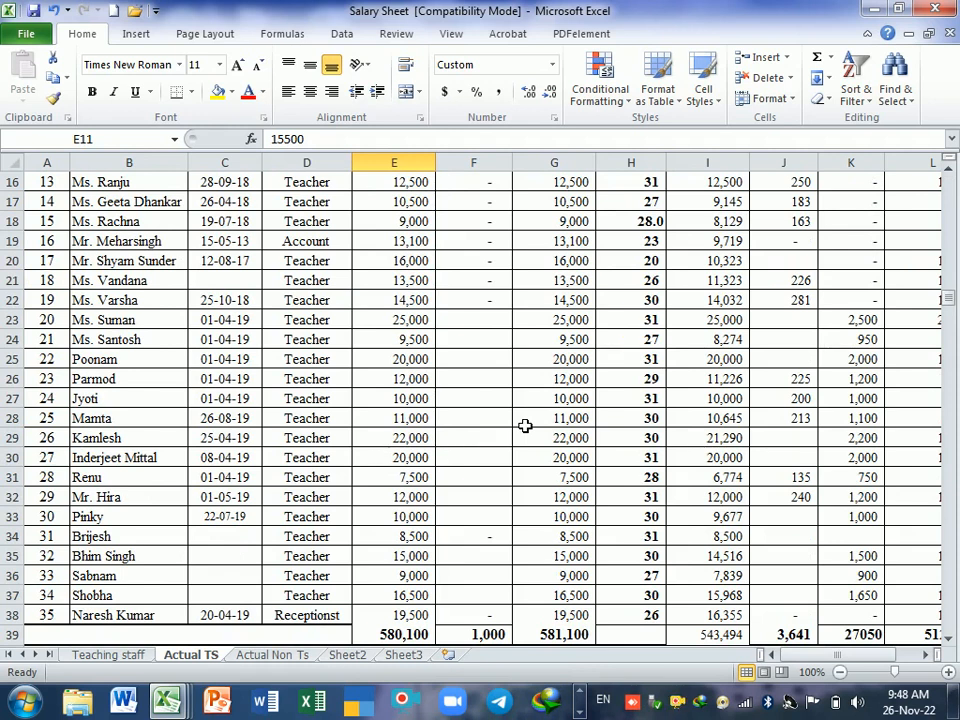
scroll(524, 426, "up", 5)
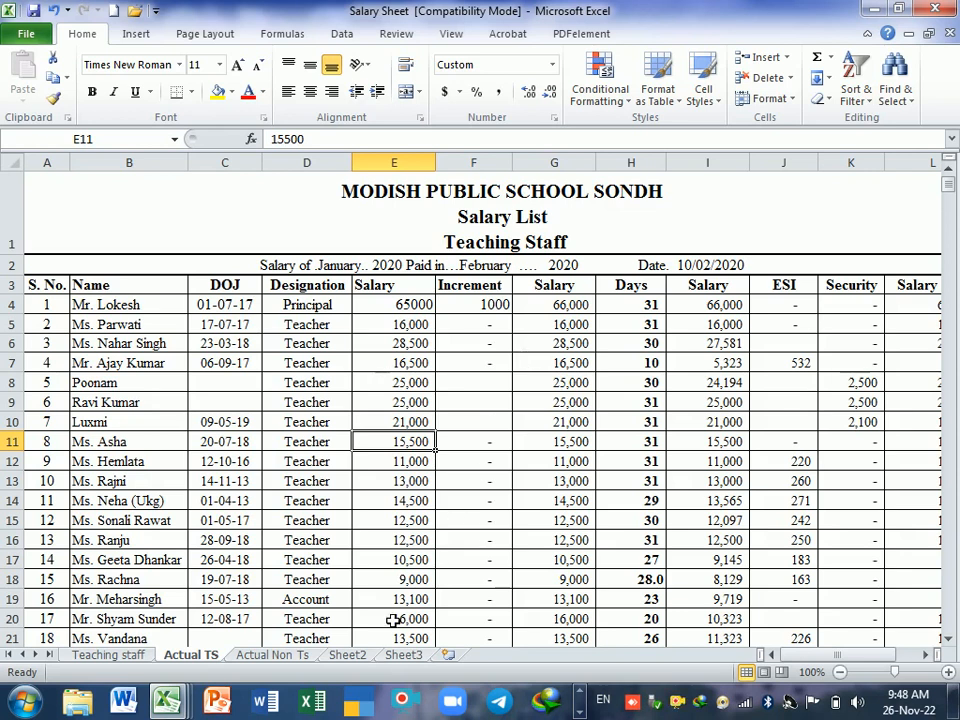
Step: Switch to the practice workbook and go from the operator examples on the Opera sheet to the sales table on Sheet2
left_click(170, 706)
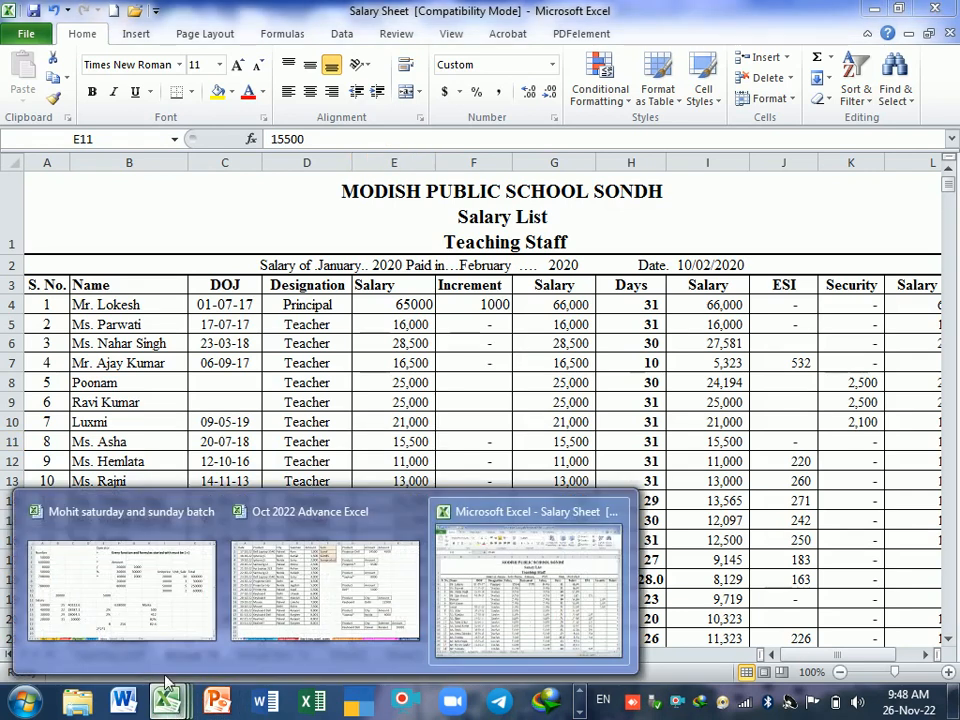
left_click(171, 607)
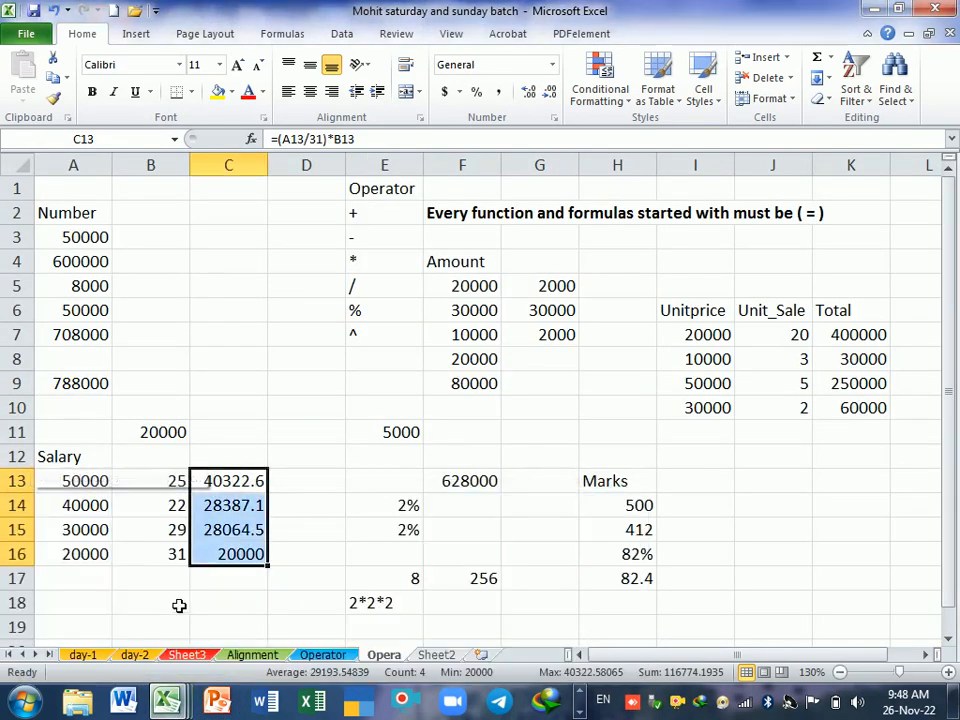
scroll(406, 496, "down", 3)
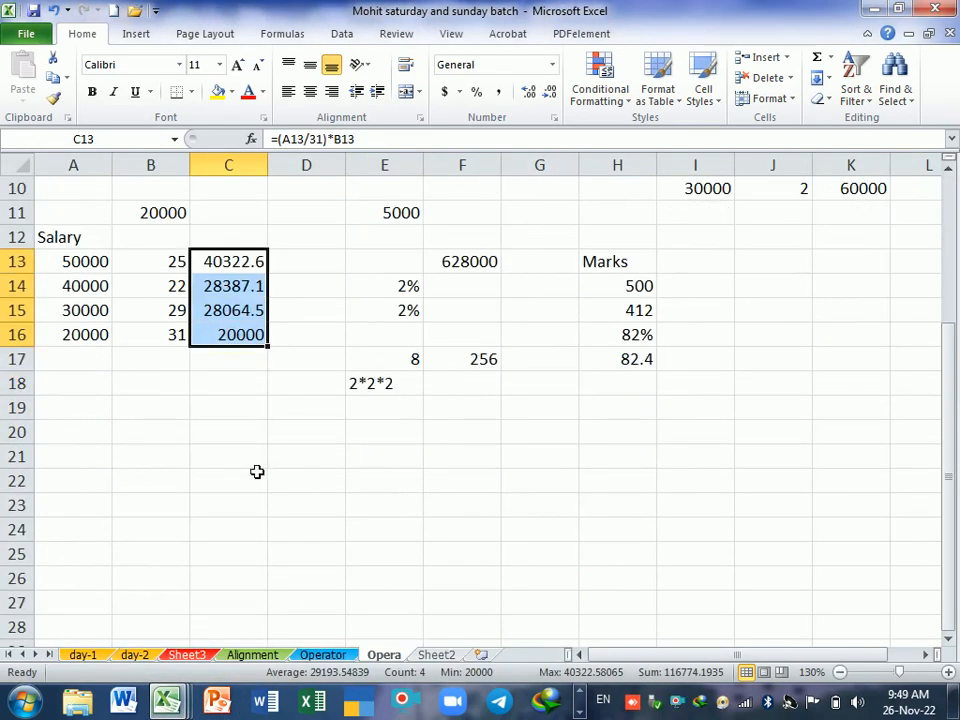
left_click(164, 437)
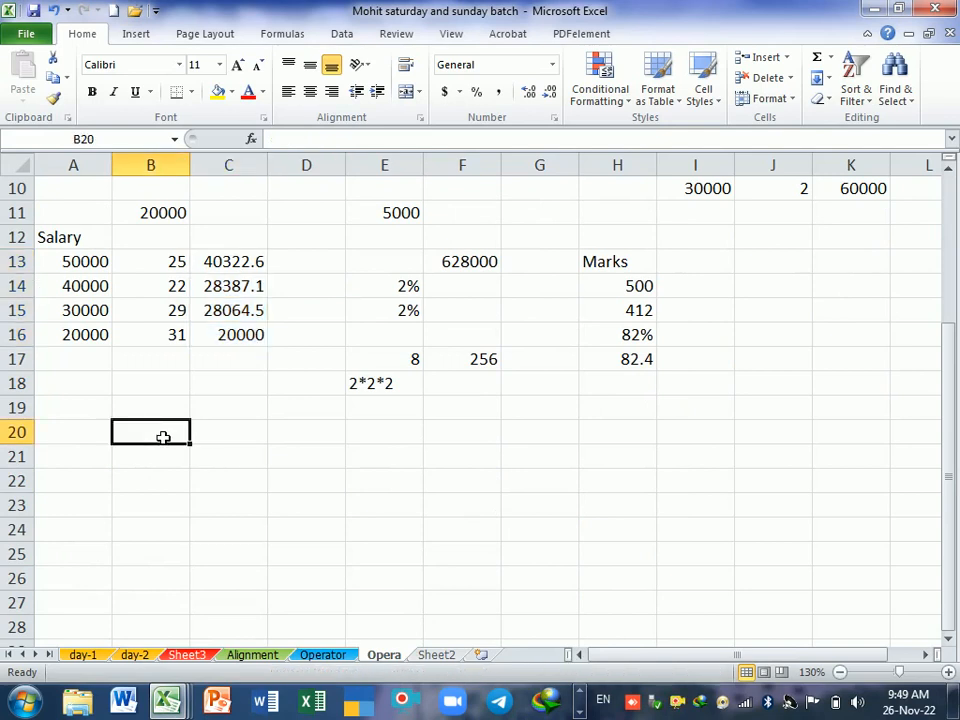
left_click(437, 656)
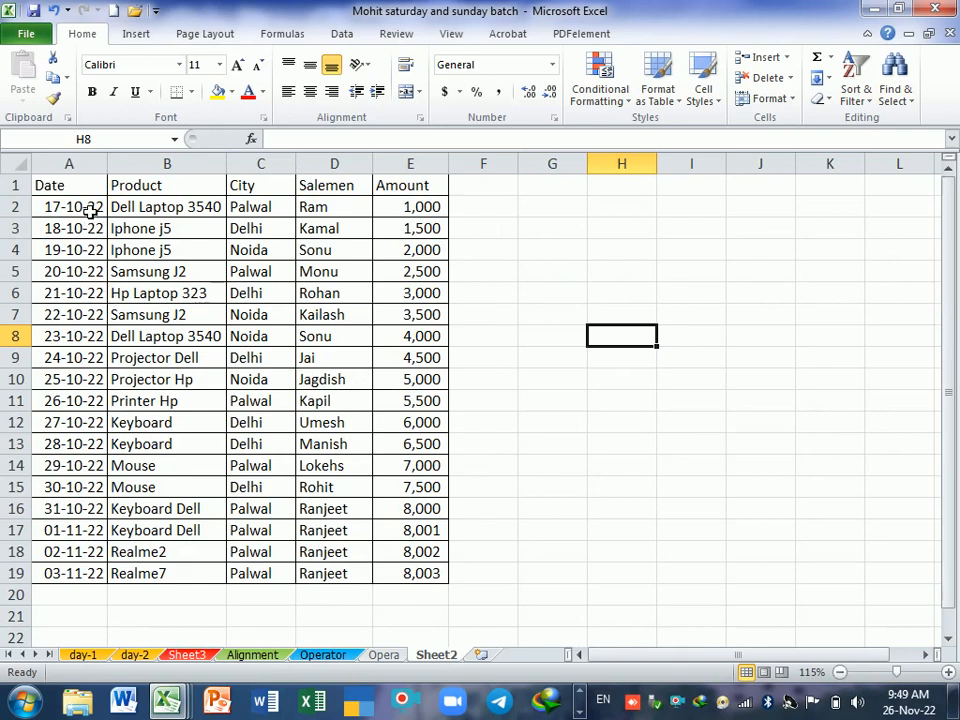
Step: Examine the sales table's Date, Product, City, Salemen and Amount columns one after another
left_click_drag(75, 207, 76, 589)
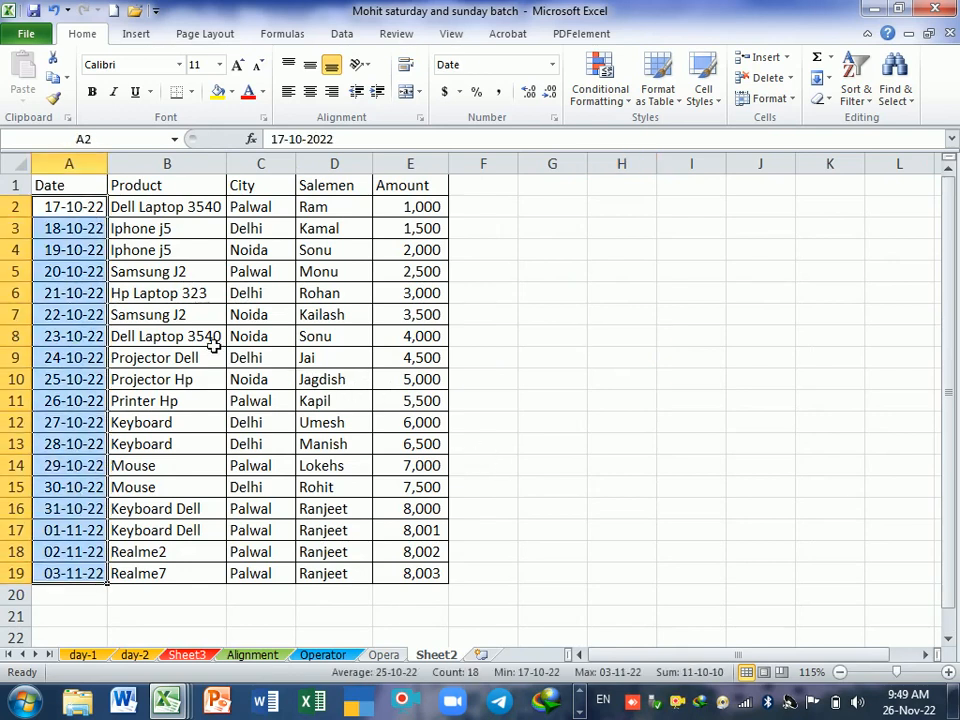
left_click_drag(184, 208, 165, 563)
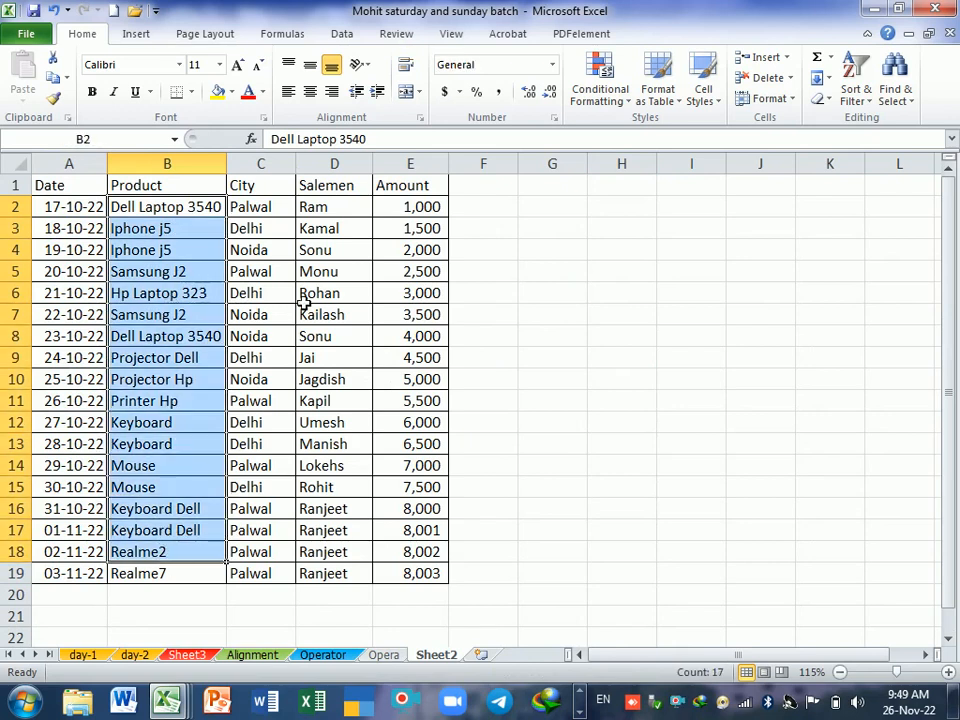
left_click_drag(266, 207, 260, 568)
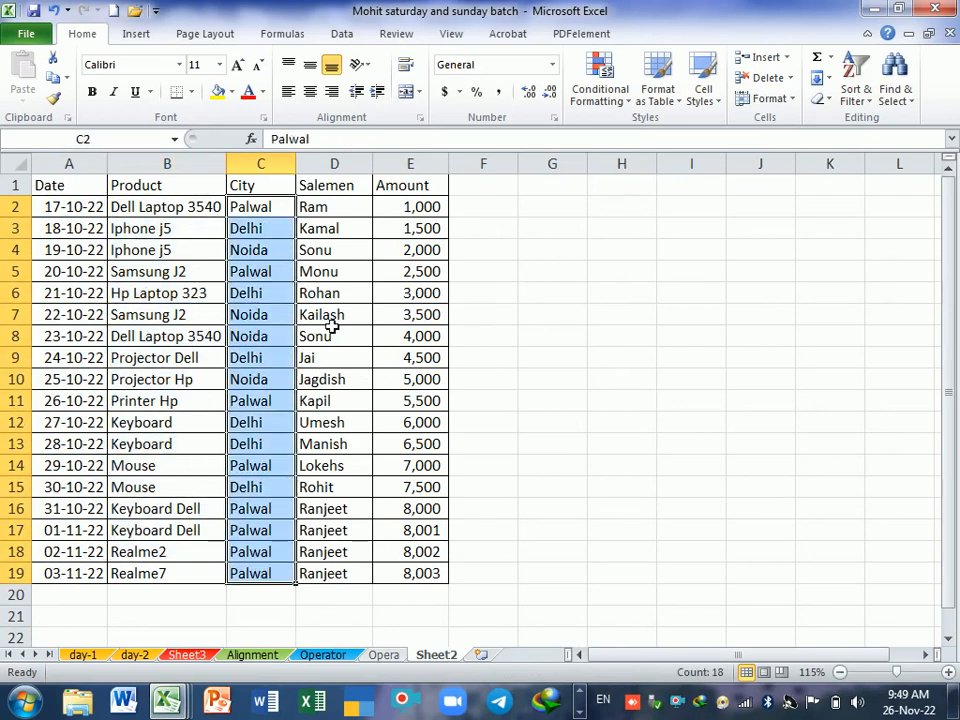
left_click_drag(366, 207, 351, 571)
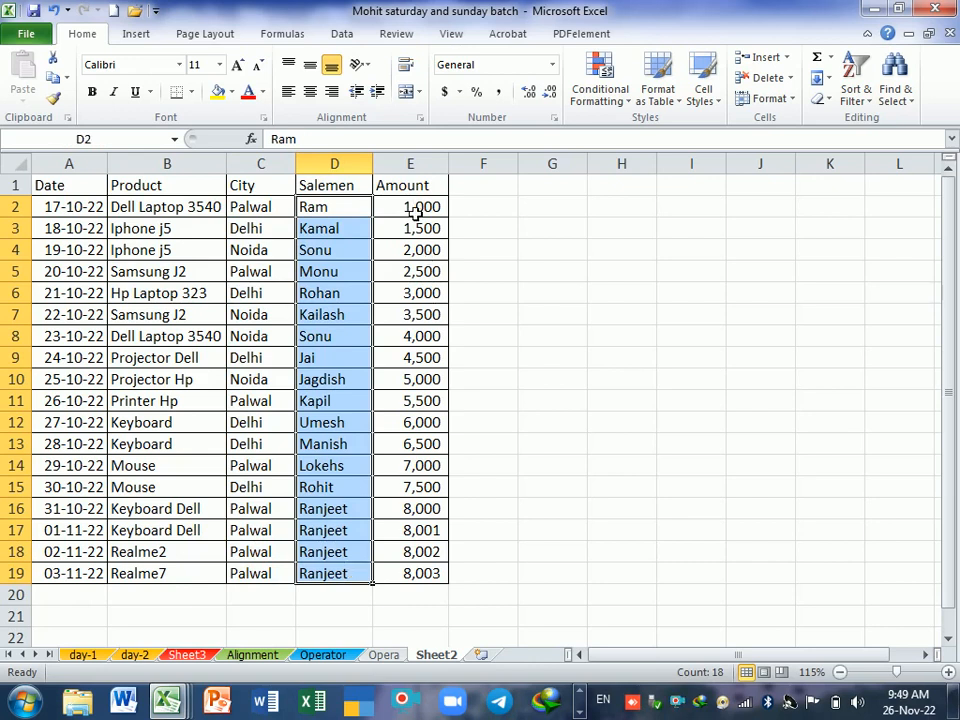
left_click_drag(428, 206, 406, 581)
Step: List the function names Sum, Sumif, Sumifs and Sumproduct in G2:G5 beside the sales table
left_click(566, 207)
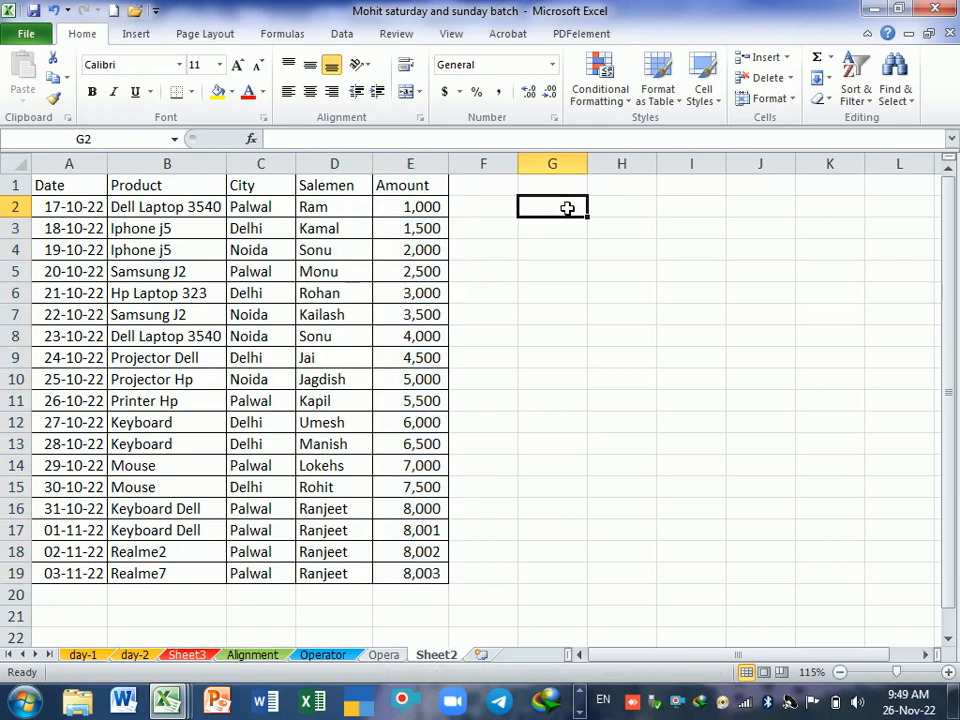
type("Sum")
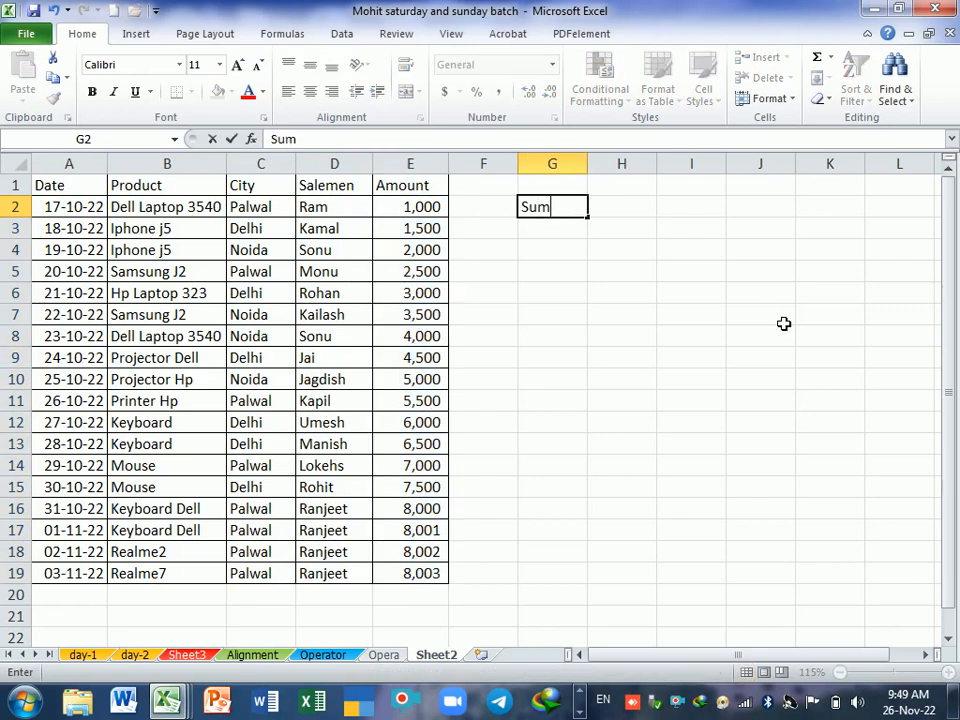
key("Return")
type("Sumif")
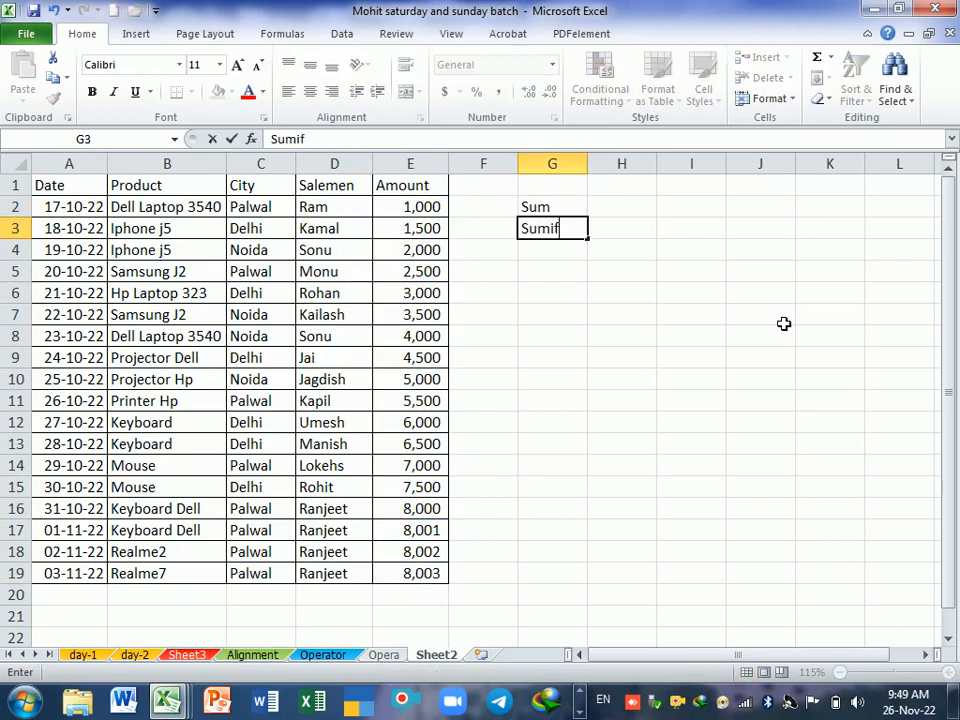
key("Return")
type("S")
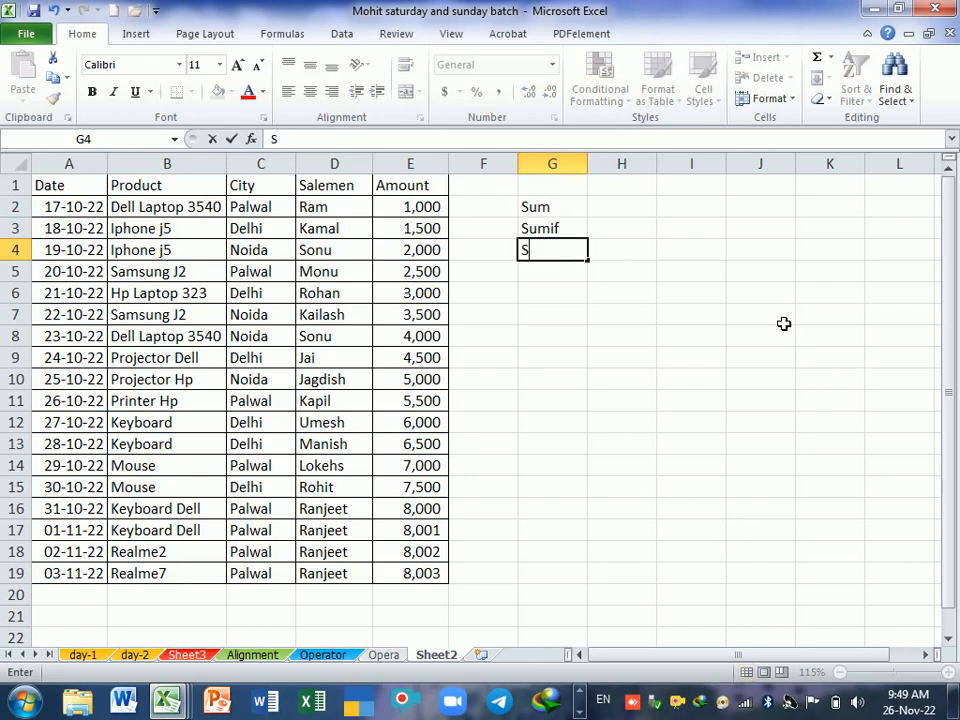
type("umifs")
key("ctrl+Return")
key("Return")
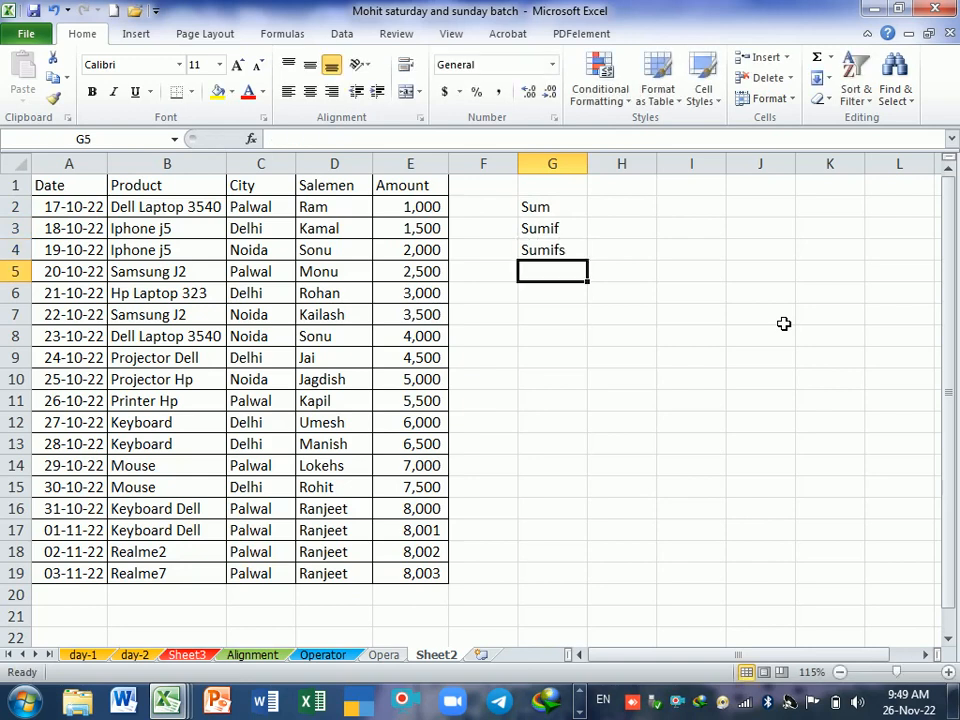
type("sum")
key("BackSpace")
key("BackSpace")
key("BackSpace")
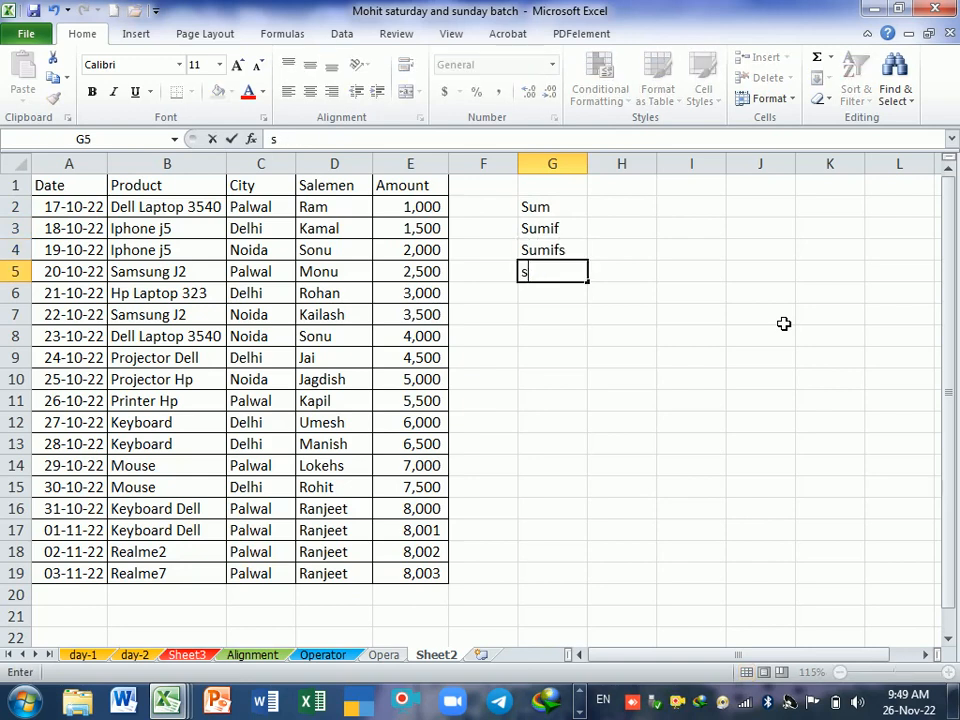
type("Sumpro")
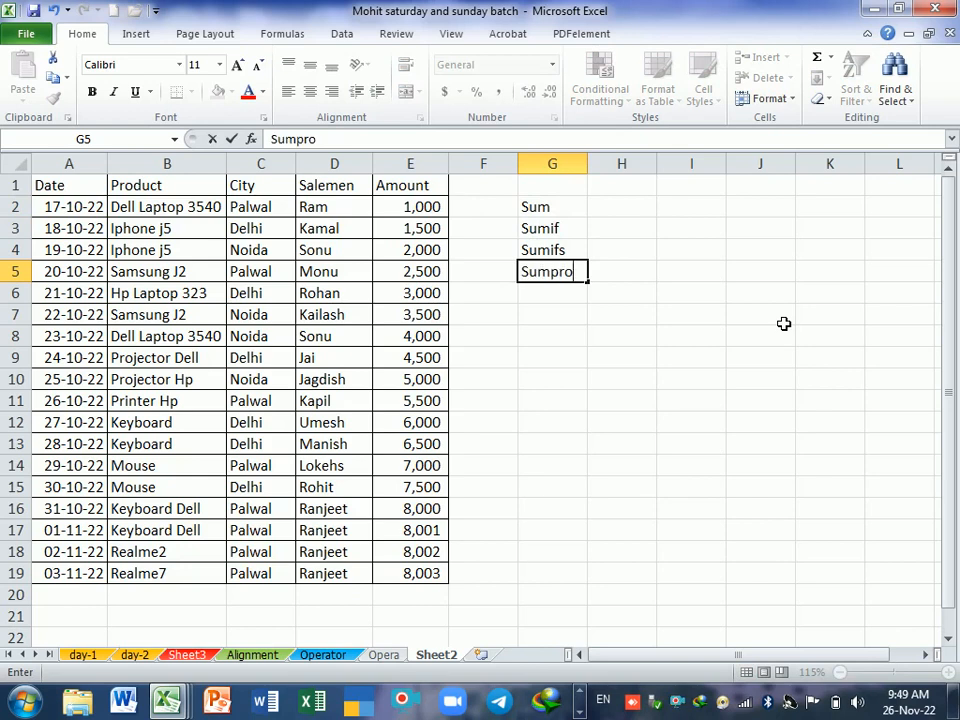
type("duct")
key("Return")
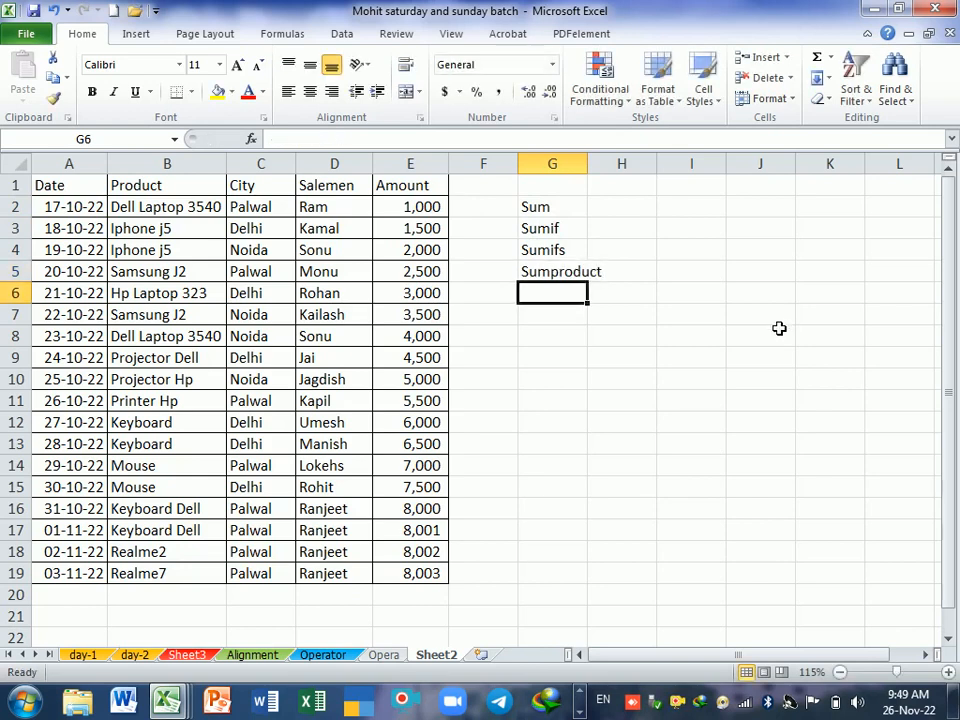
Step: Widen column G to fit the function names and enter the note "to cal the sum only number" in H2
left_click(618, 215)
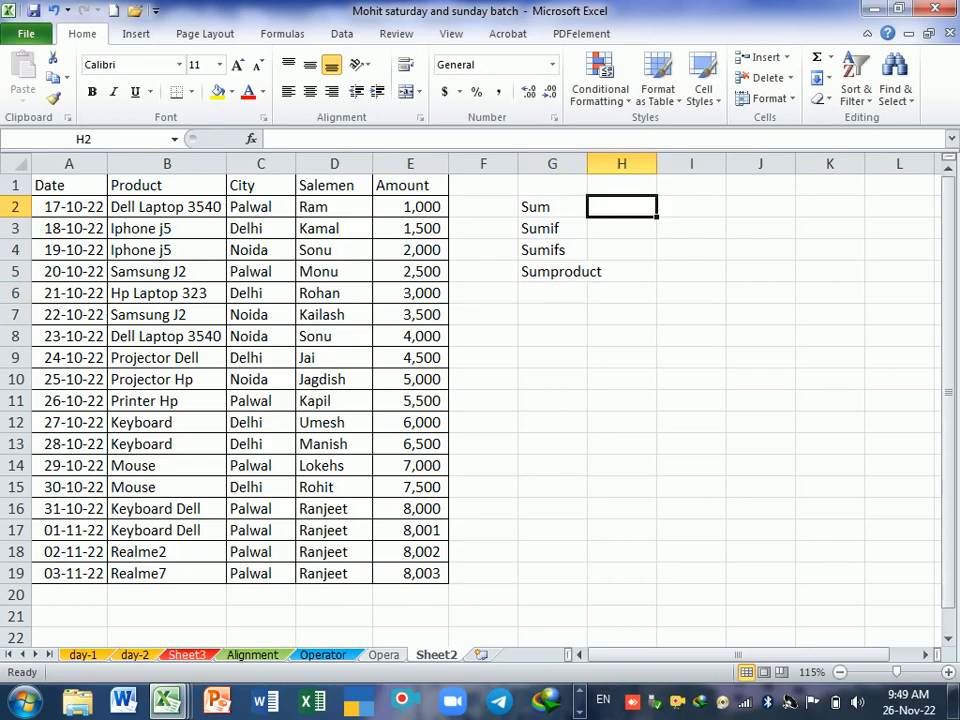
left_click_drag(588, 167, 628, 172)
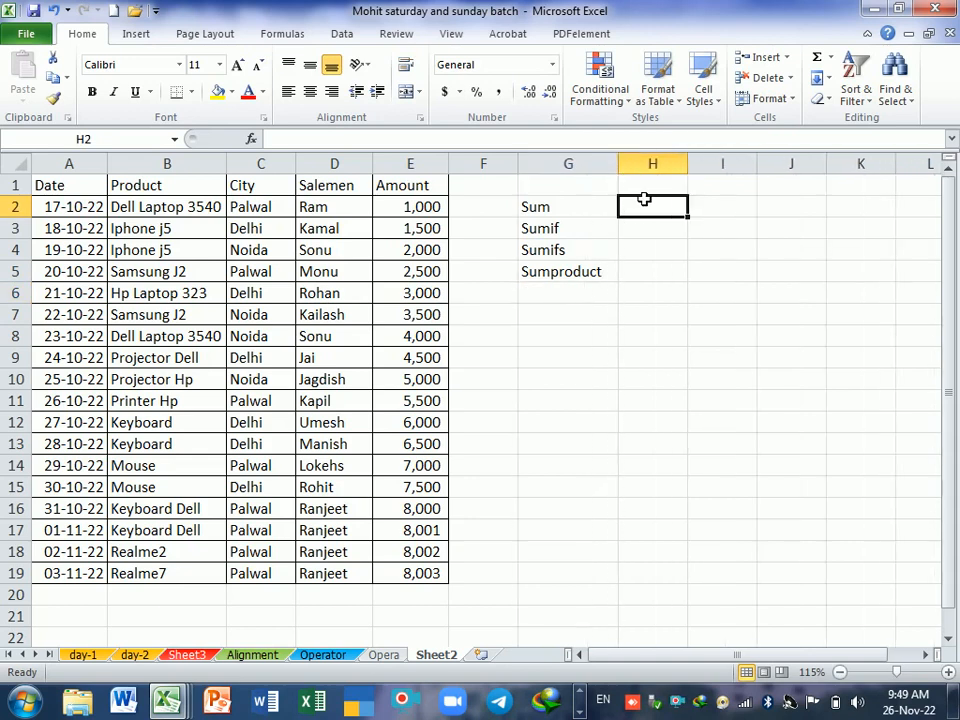
type("t")
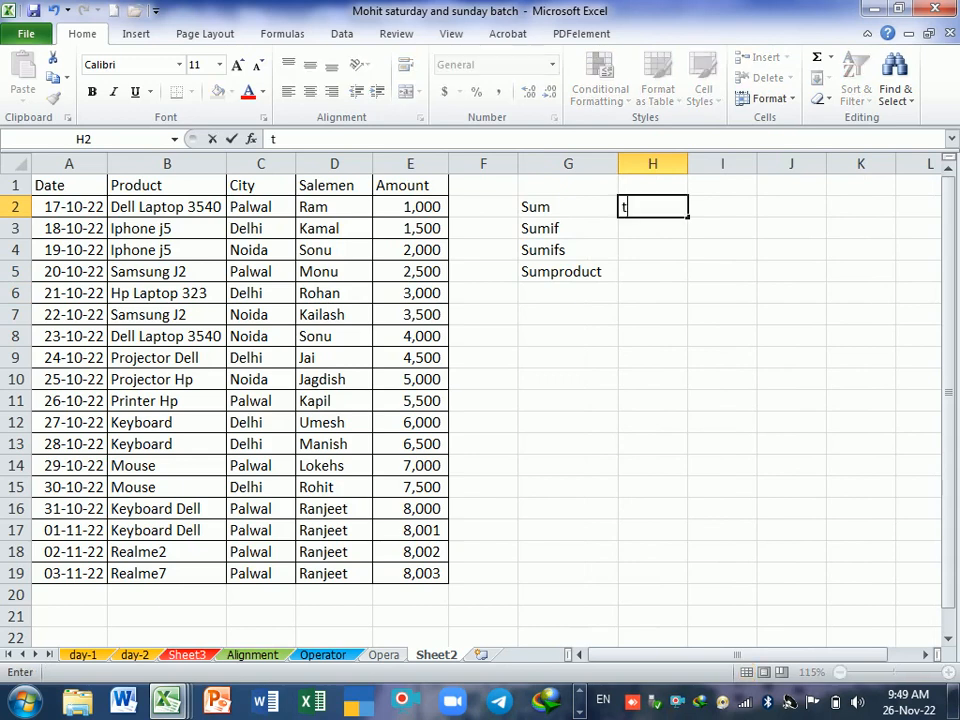
type("o cal")
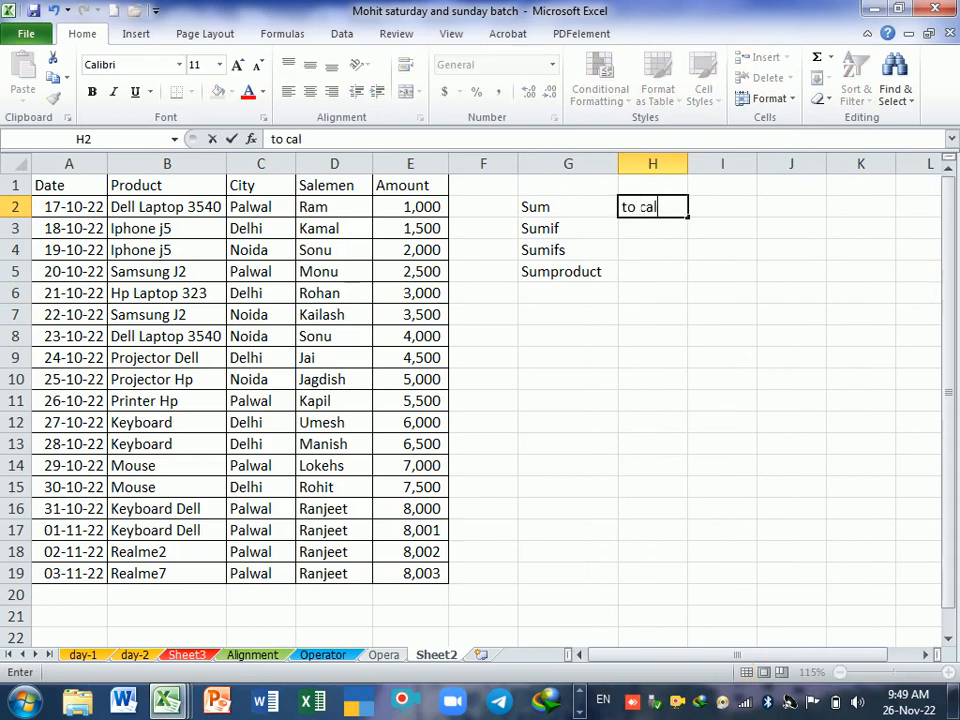
type(" the sum")
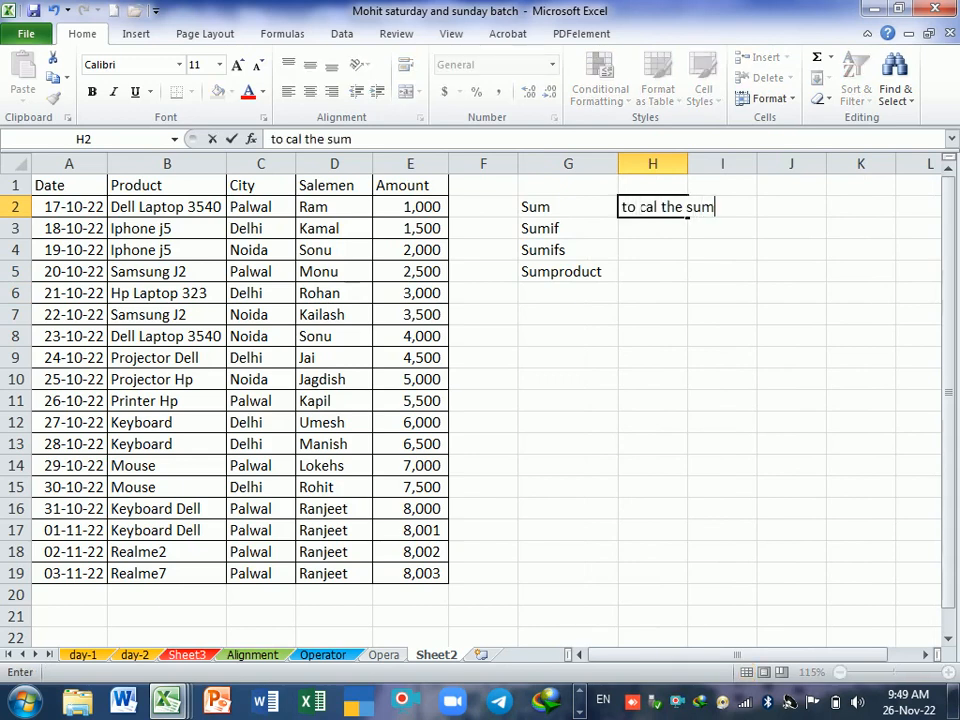
type(" only number")
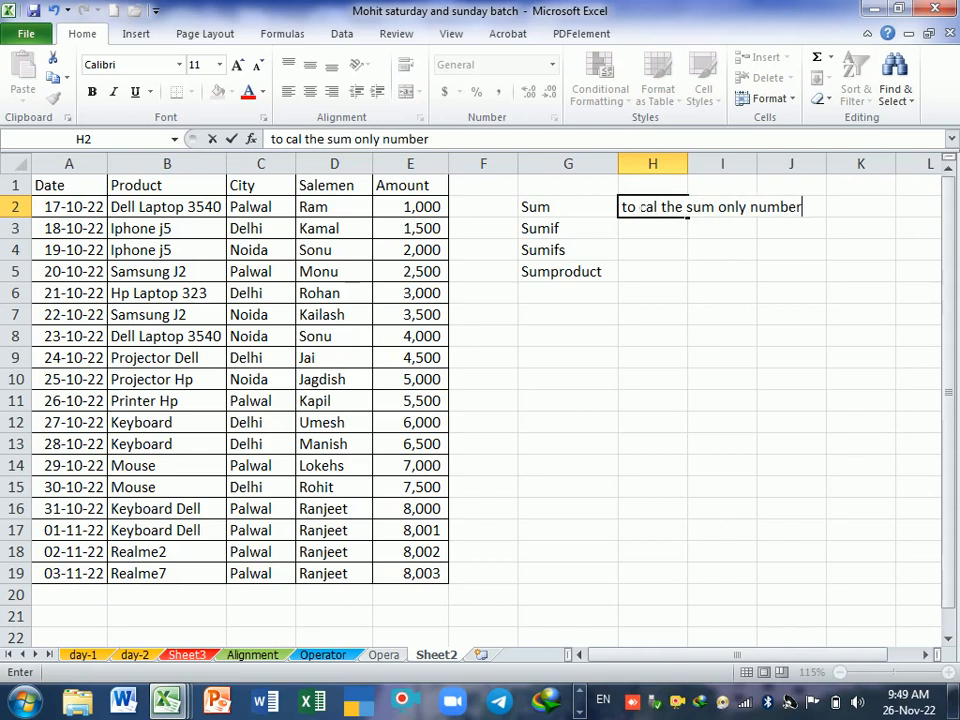
key("Return")
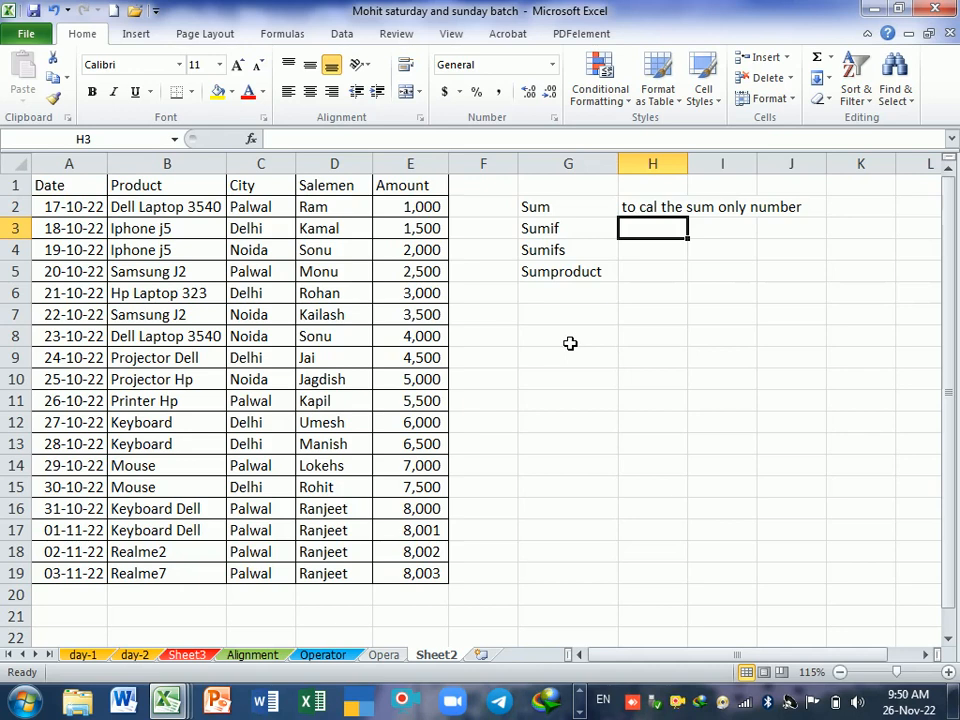
Step: Begin a SUM formula in E20 beneath the Amount column, picking SUM from the function suggestions
left_click(435, 601)
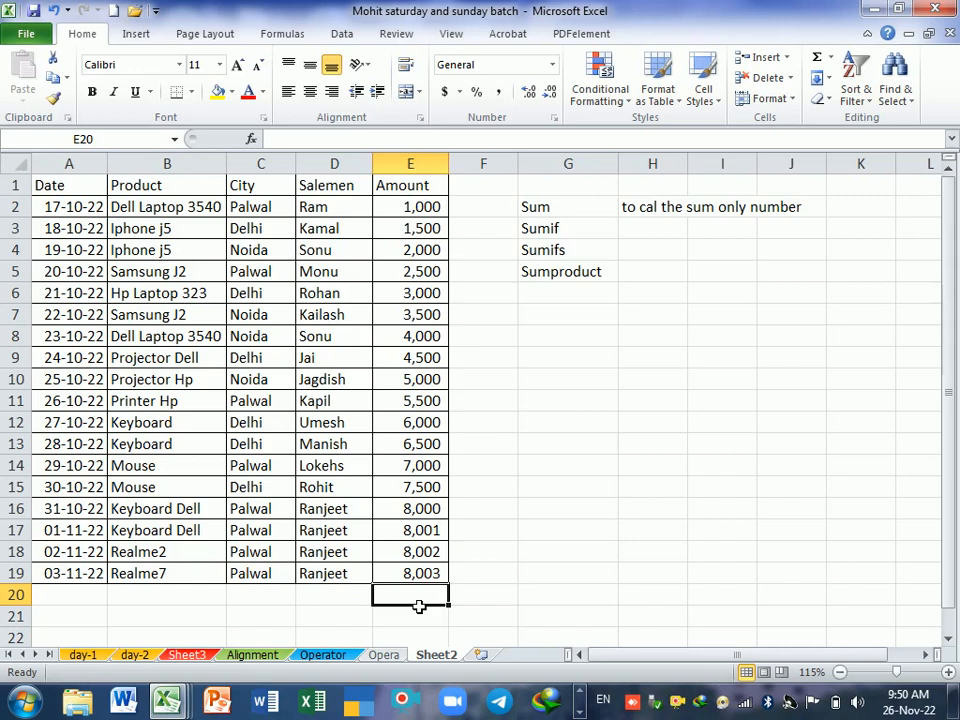
type("=")
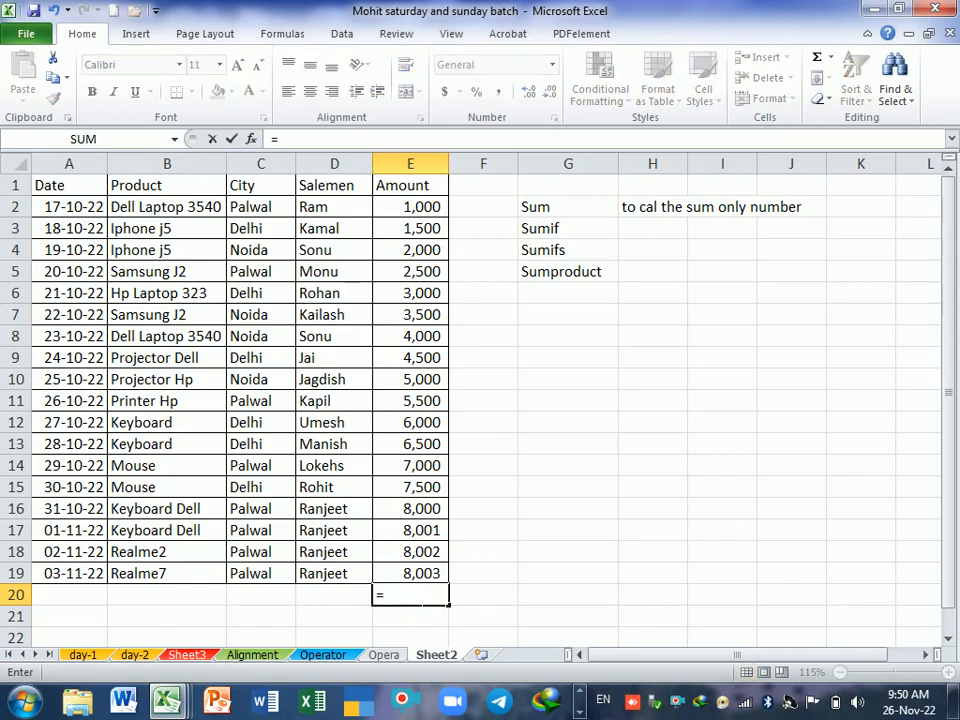
type("s")
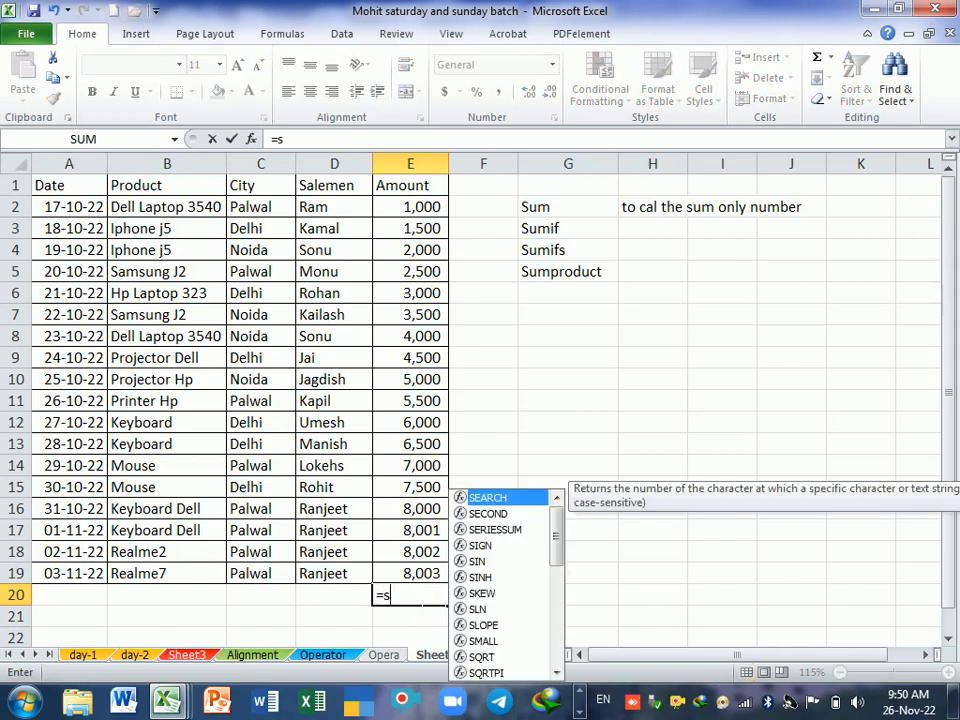
type("um")
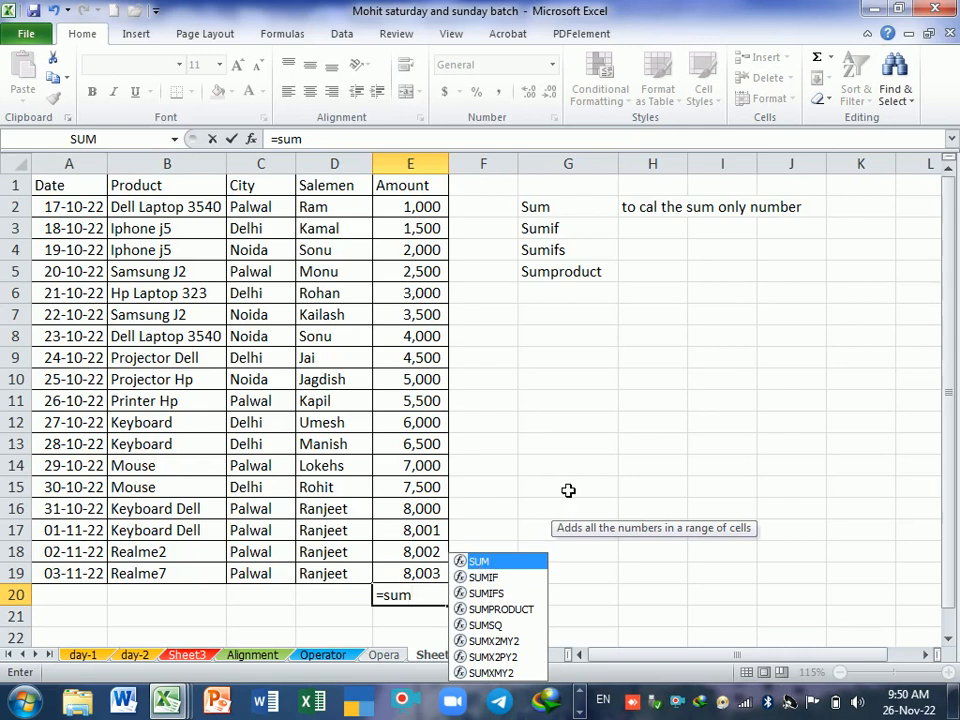
type("(")
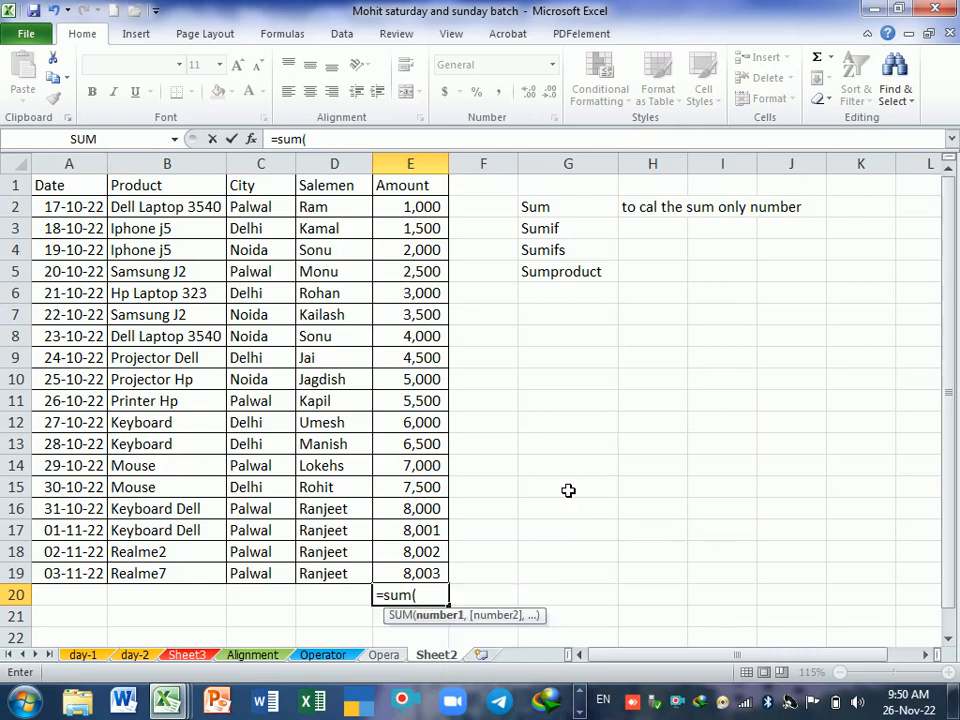
key("BackSpace")
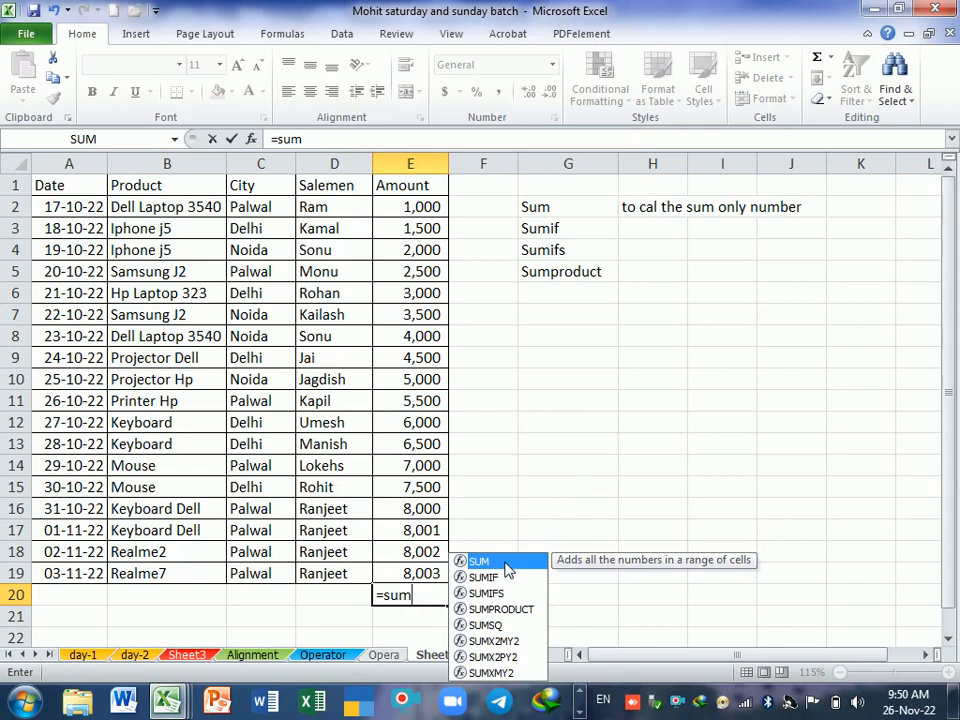
double_click(480, 562)
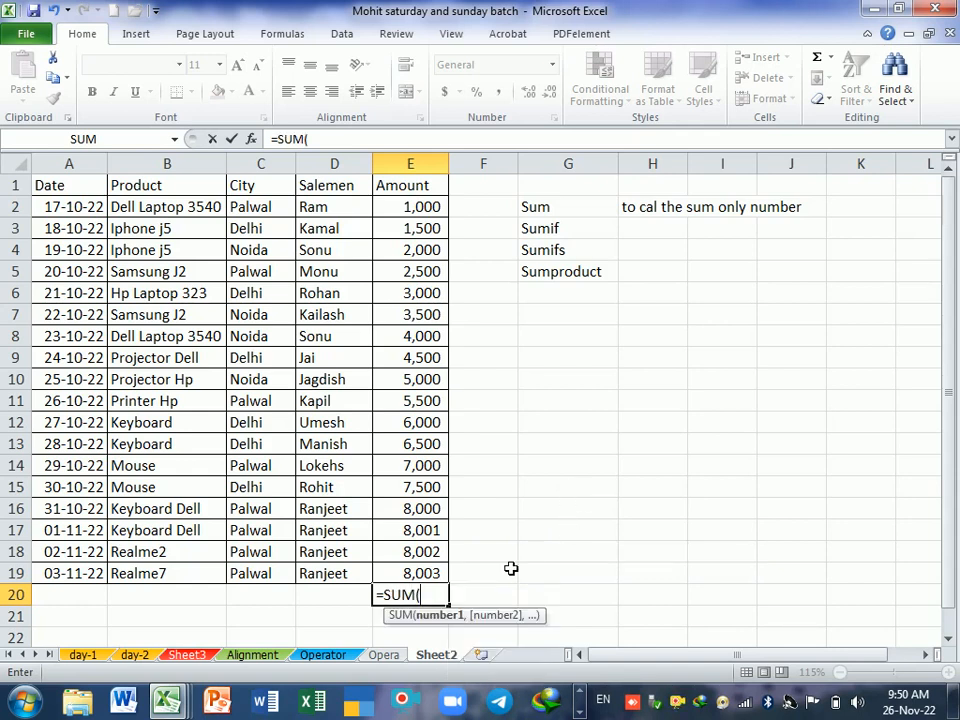
key("BackSpace")
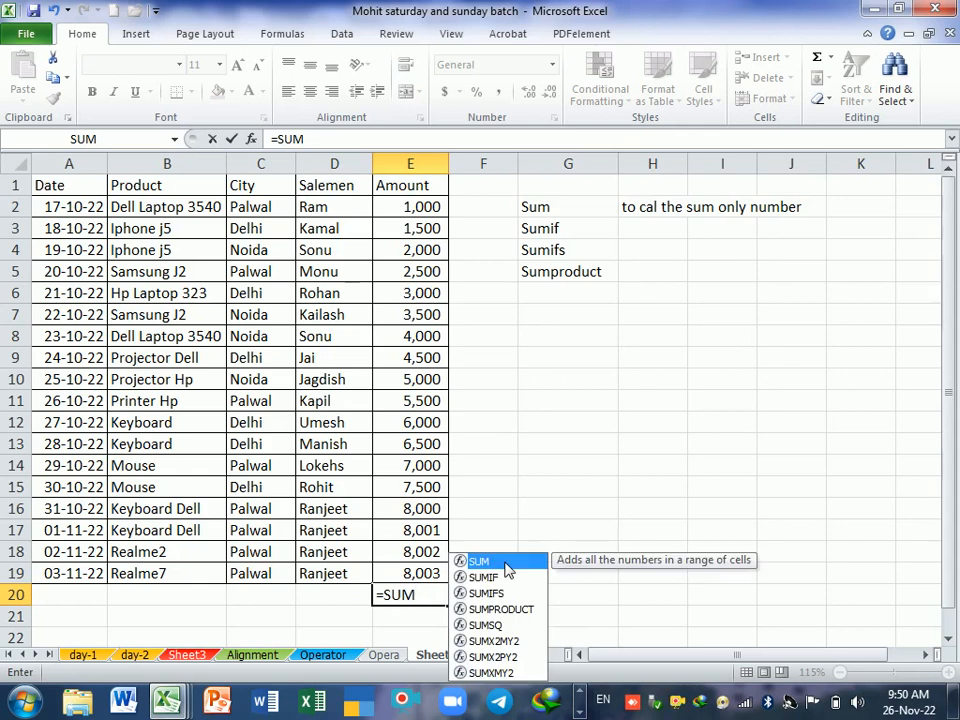
double_click(506, 565)
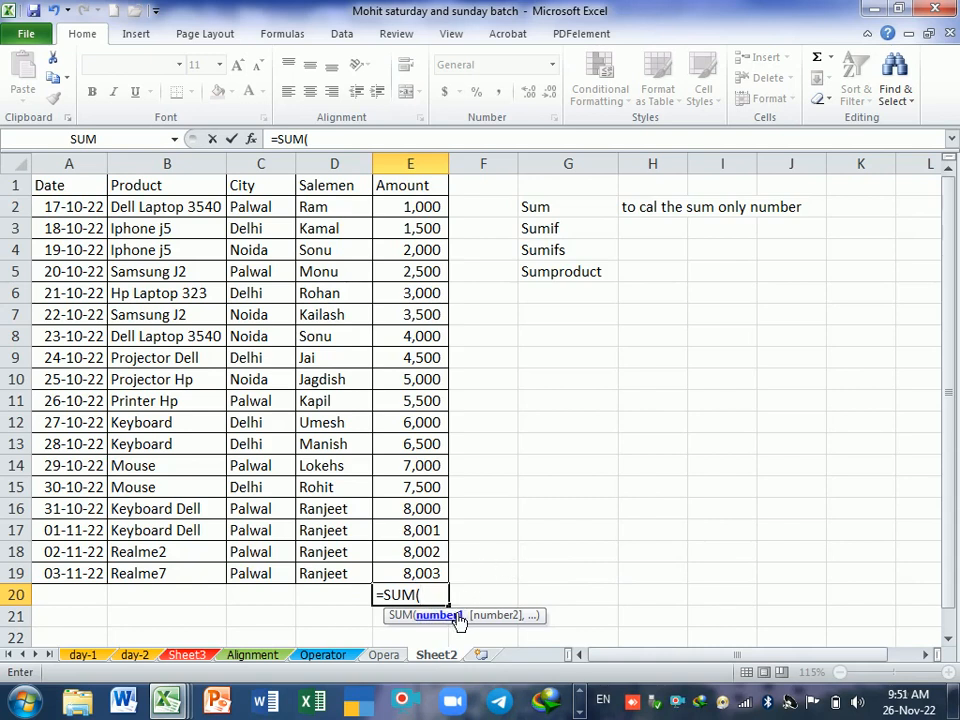
Step: Try adding E2, E3 and E4 as separate comma-separated arguments of the SUM formula, and remove them again
left_click(441, 207)
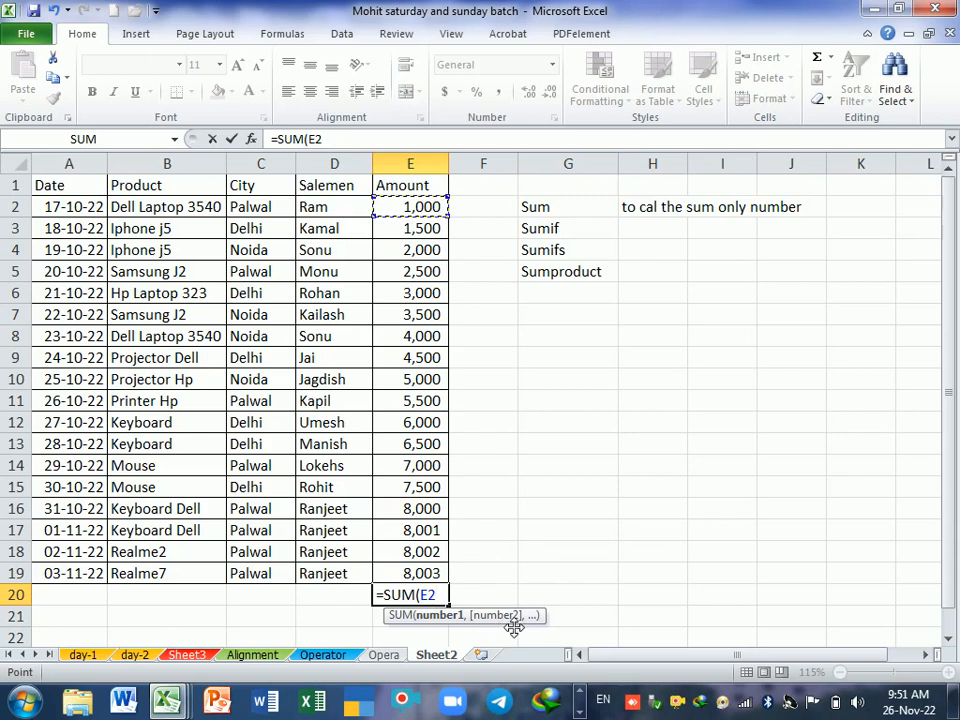
type(",")
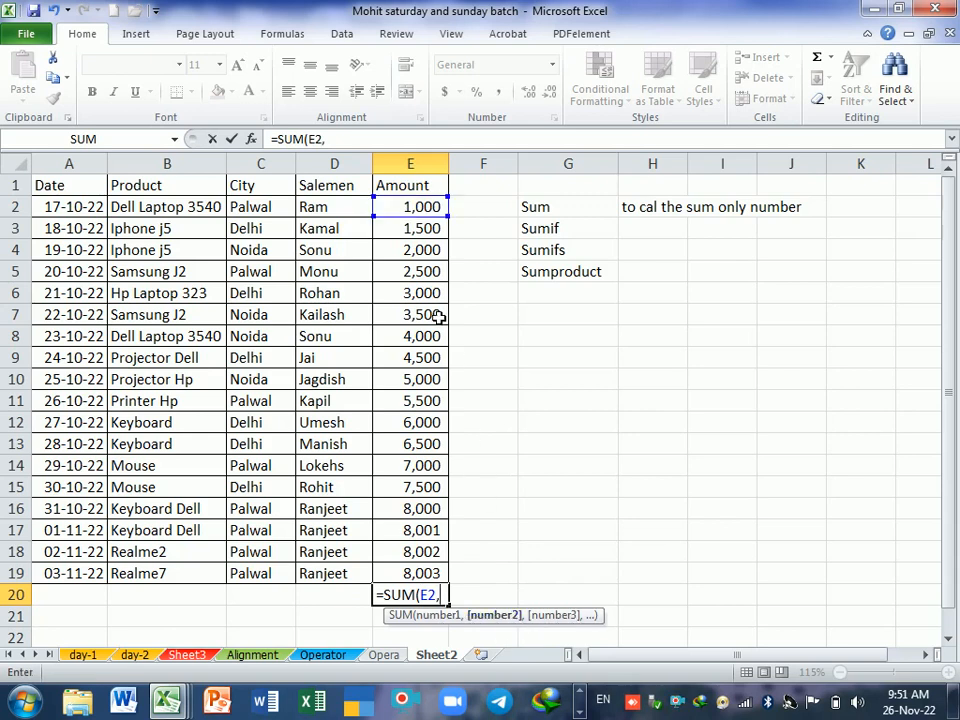
left_click(421, 232)
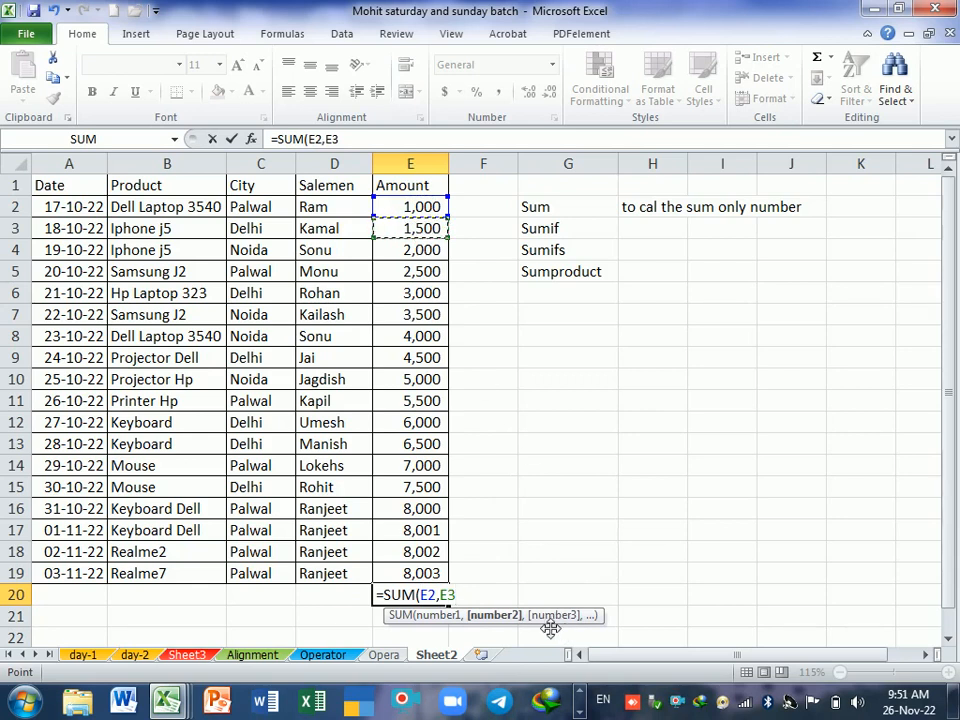
type(",")
left_click(433, 253)
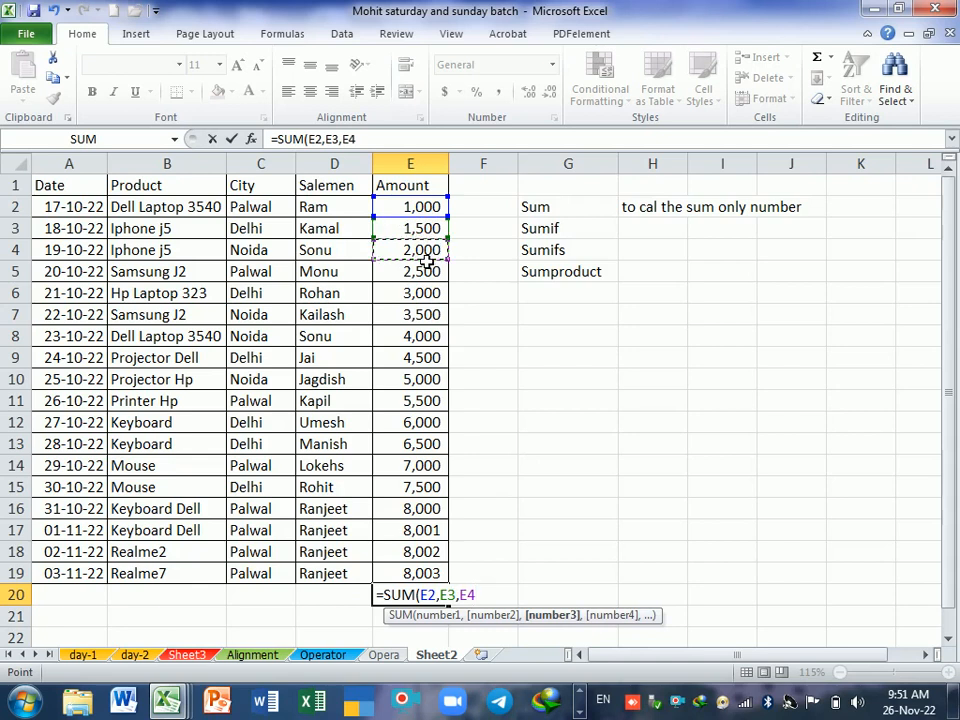
key("BackSpace")
key("BackSpace")
key("BackSpace")
key("BackSpace")
key("BackSpace")
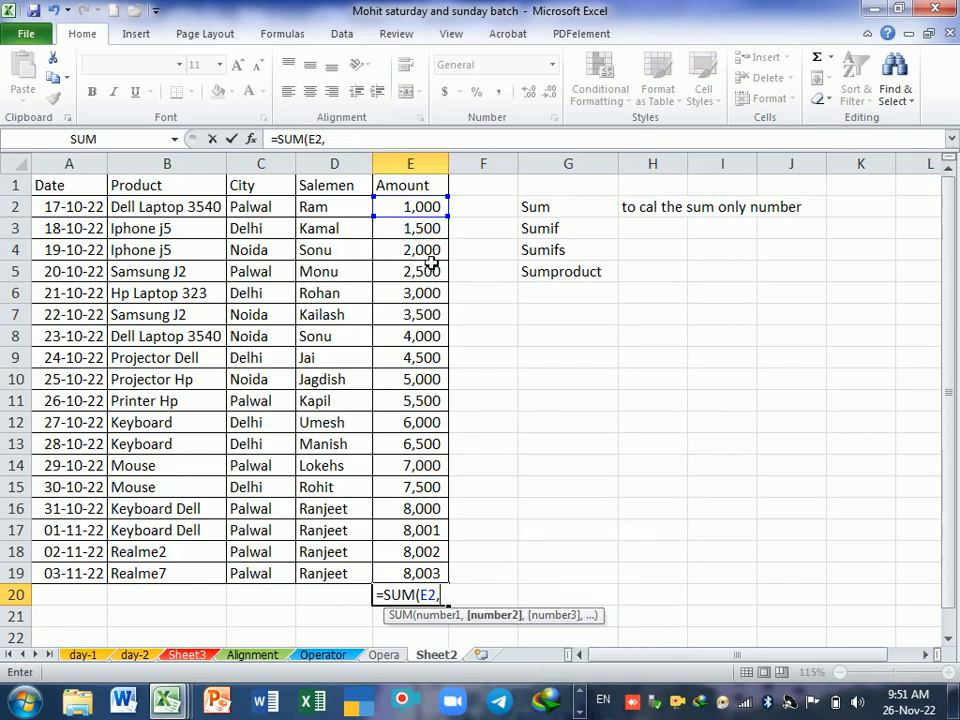
key("BackSpace")
key("BackSpace")
key("BackSpace")
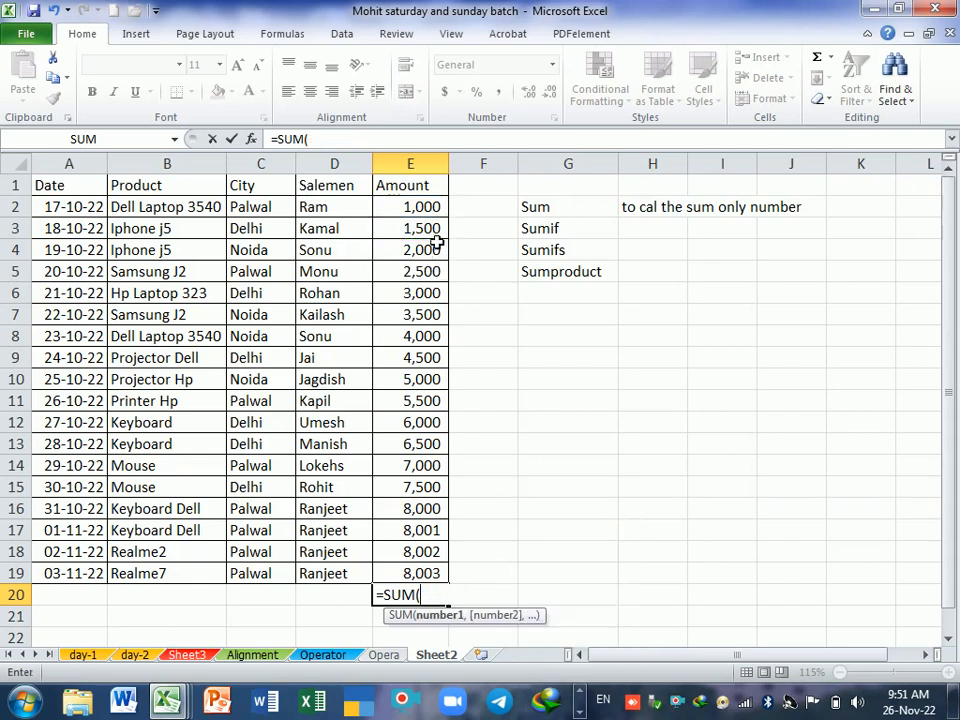
Step: Complete the SUM formula in E20 with the range E2:E19 and review the amounts it covers
left_click_drag(438, 207, 433, 572)
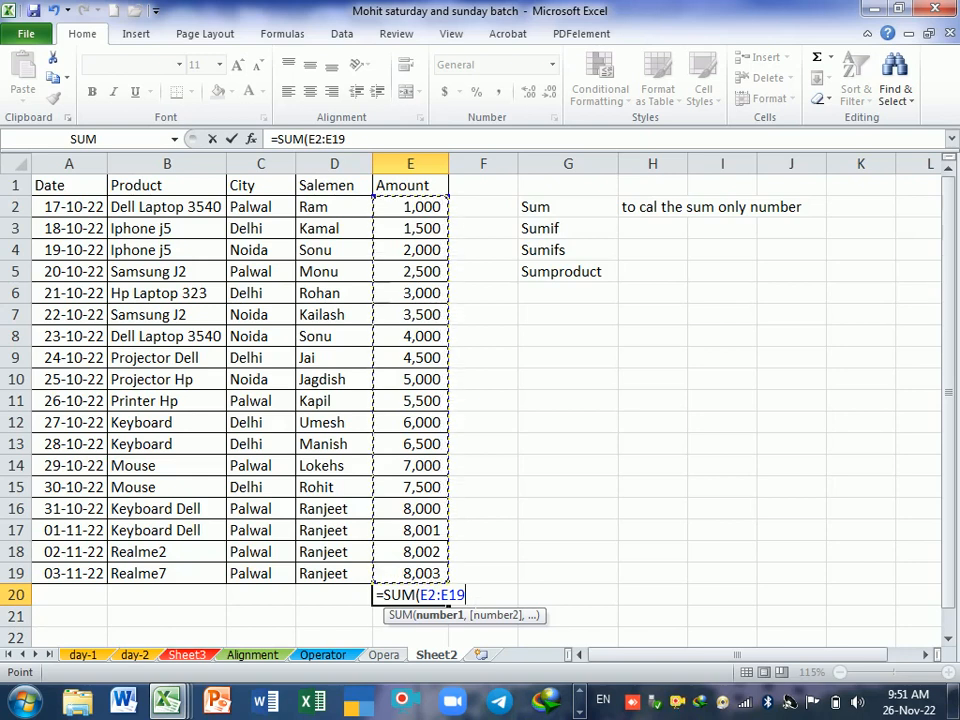
key("Return")
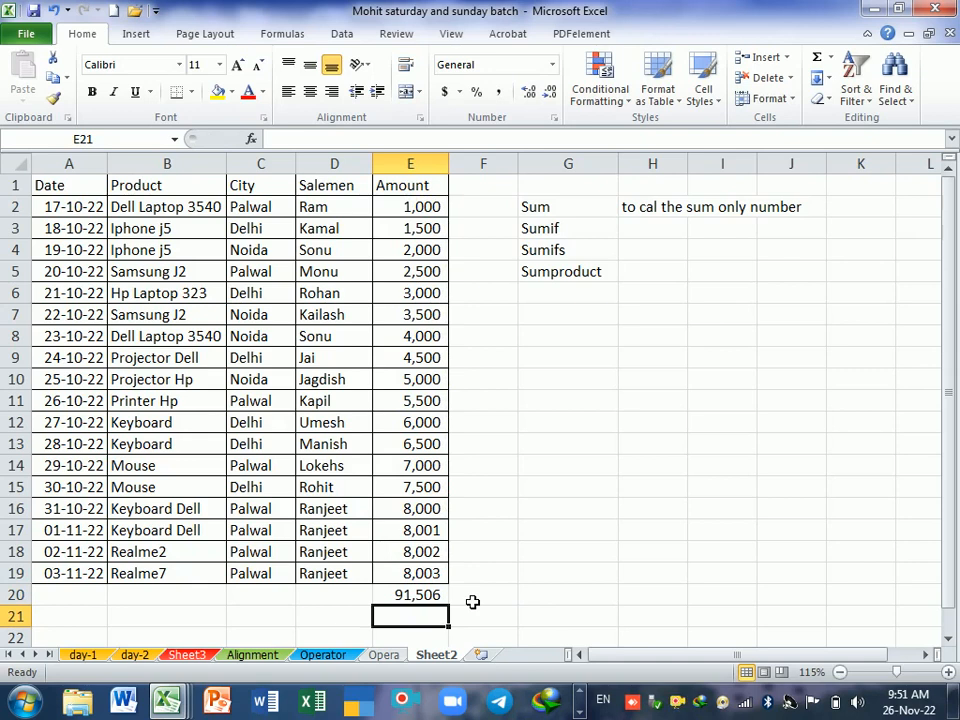
left_click(436, 596)
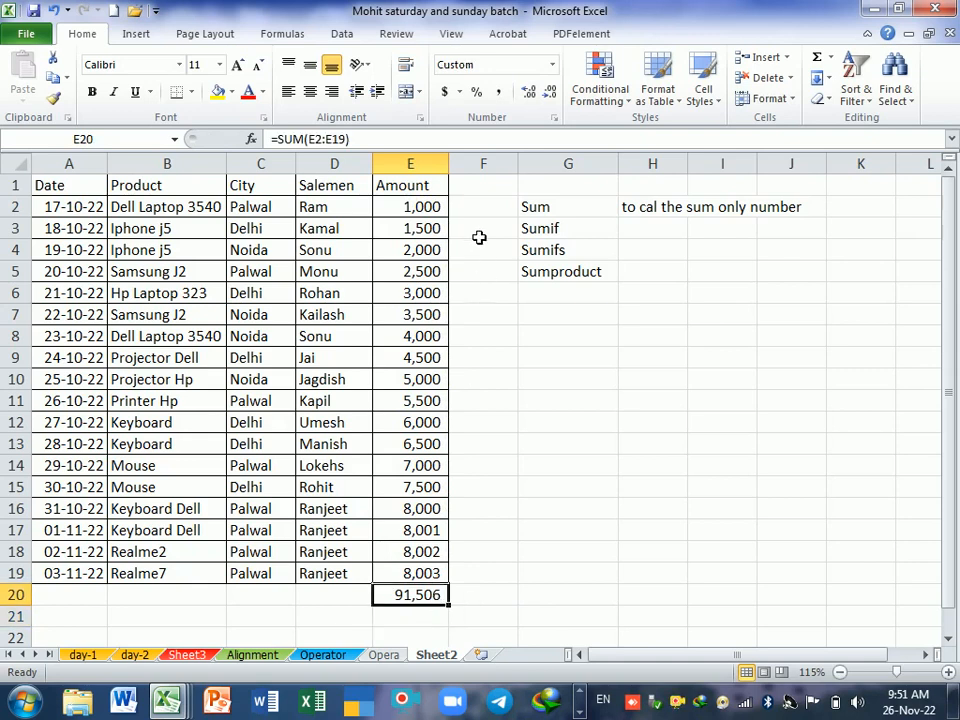
left_click_drag(431, 207, 413, 575)
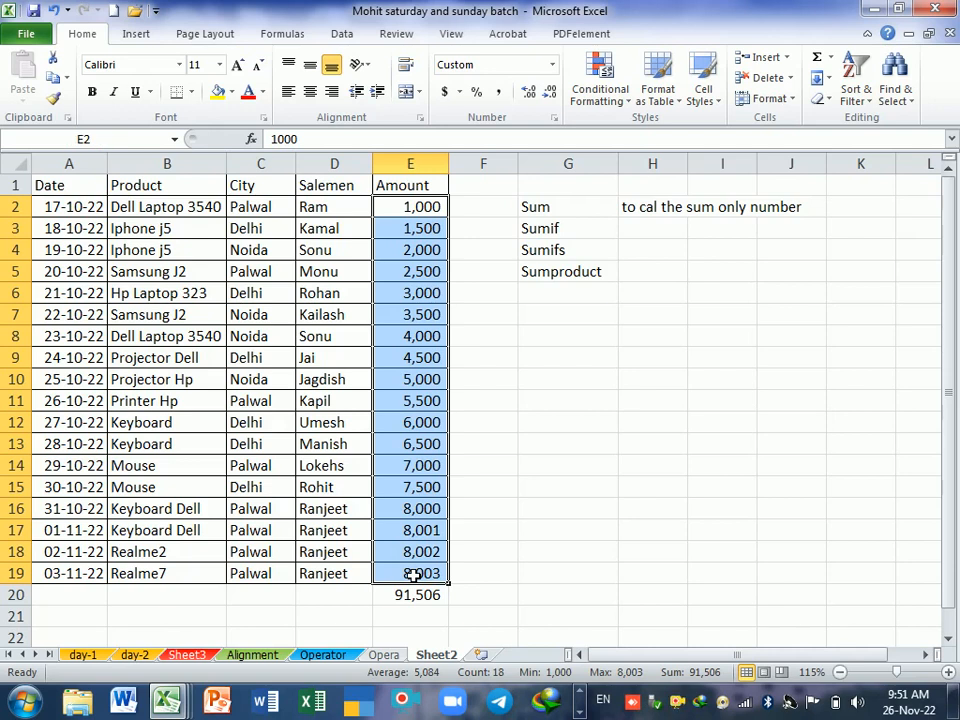
left_click(430, 622)
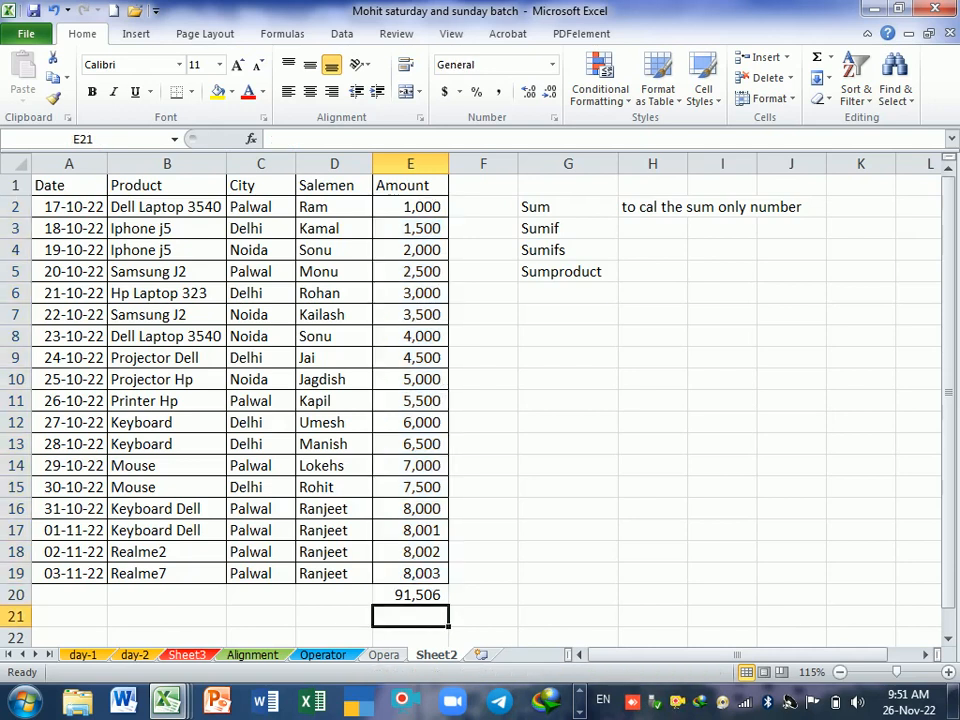
Step: Clear the SUM formula from E20 and reselect the empty cell
left_click(435, 599)
type("=")
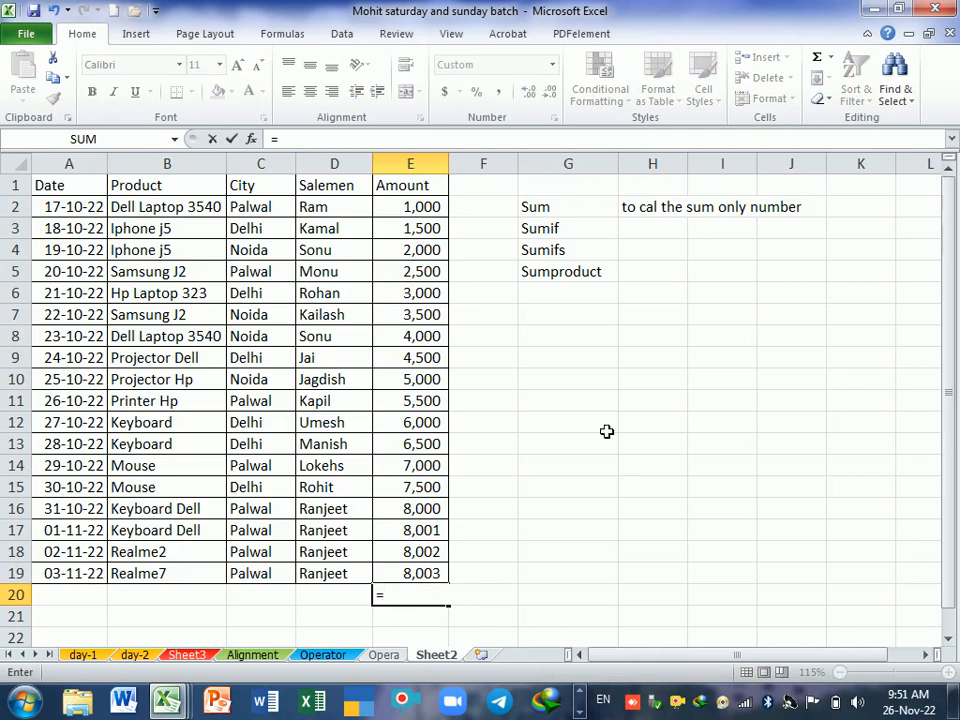
key("BackSpace")
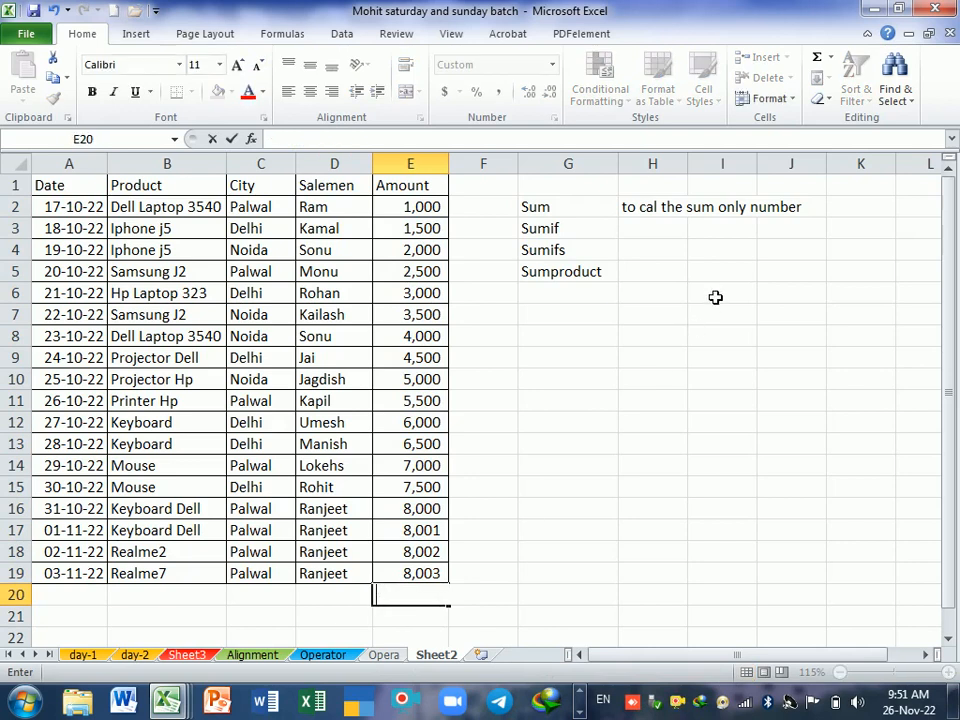
left_click(550, 617)
left_click(437, 600)
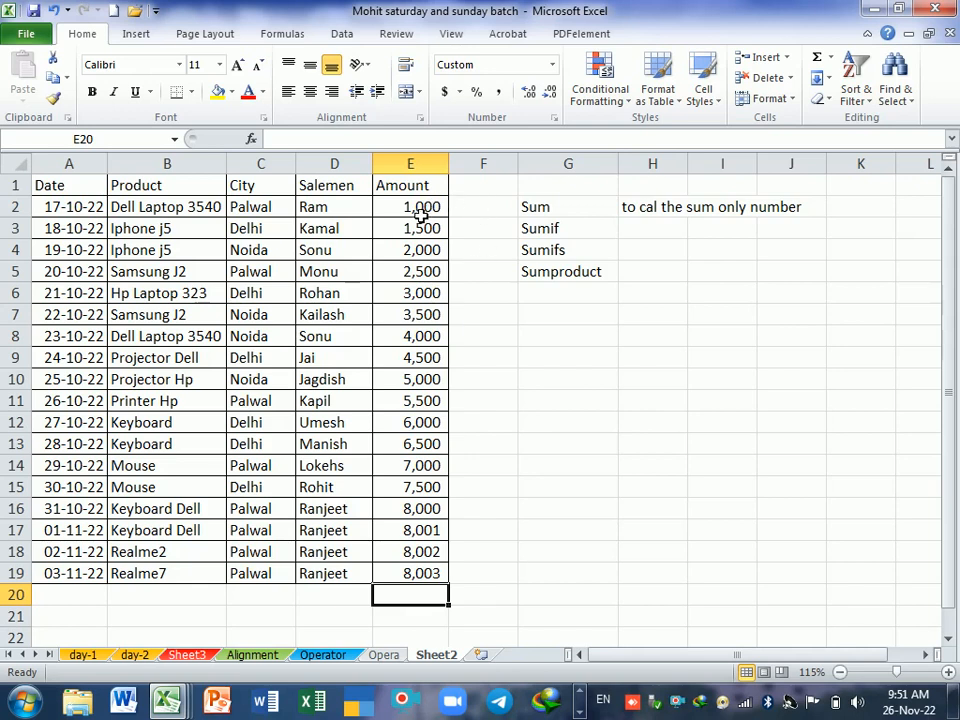
Step: Total the amounts E2:E19 in E20 with the AutoSum command, and delete that total
left_click_drag(421, 213, 413, 580)
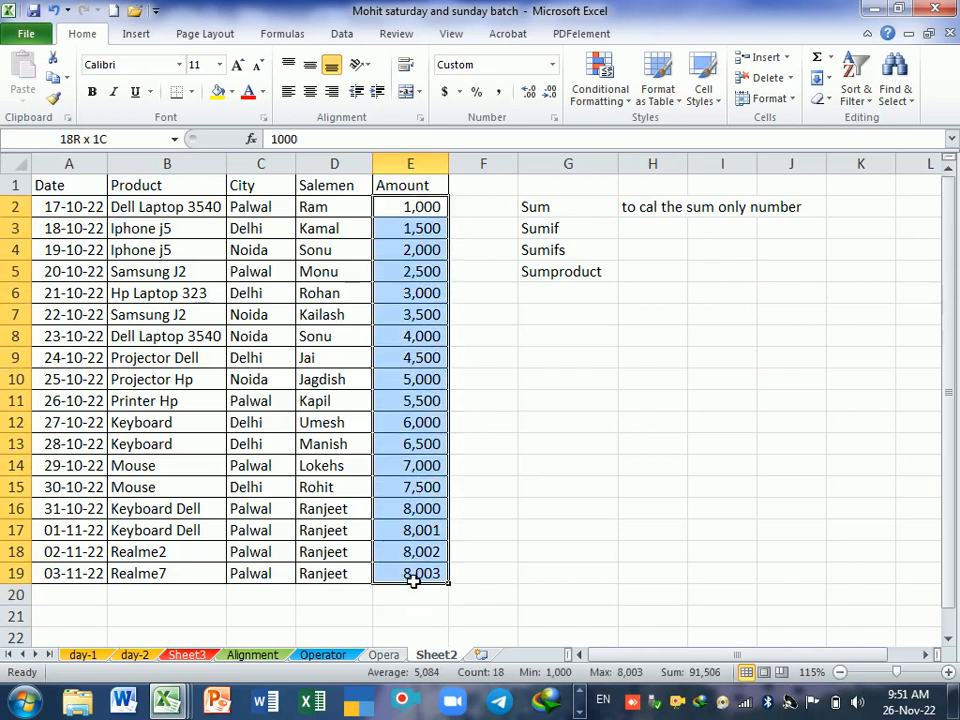
left_click(414, 598)
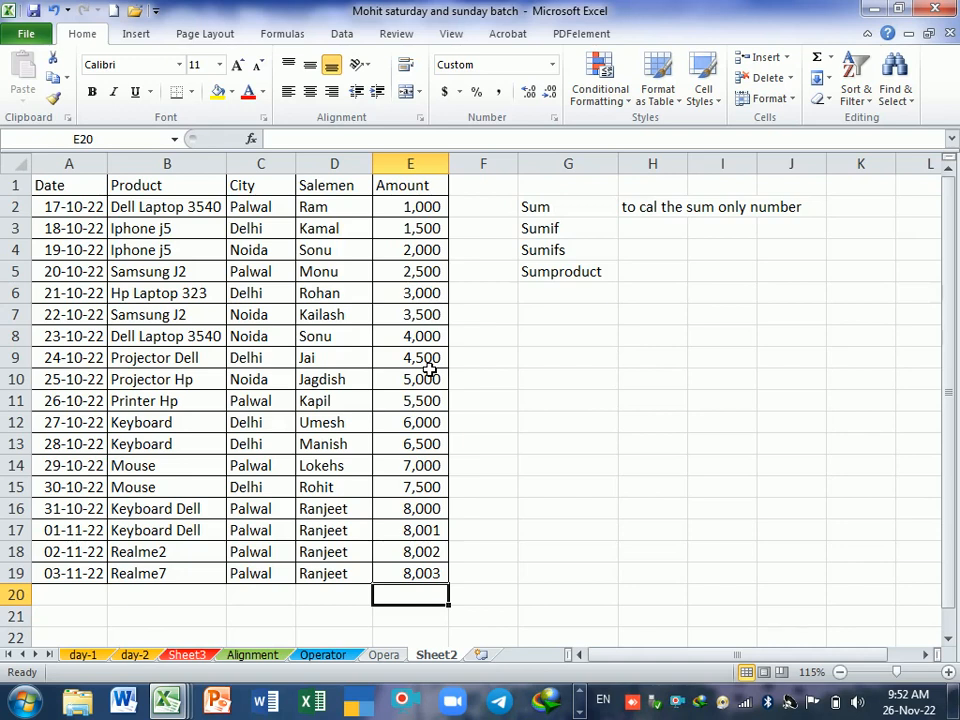
left_click(818, 62)
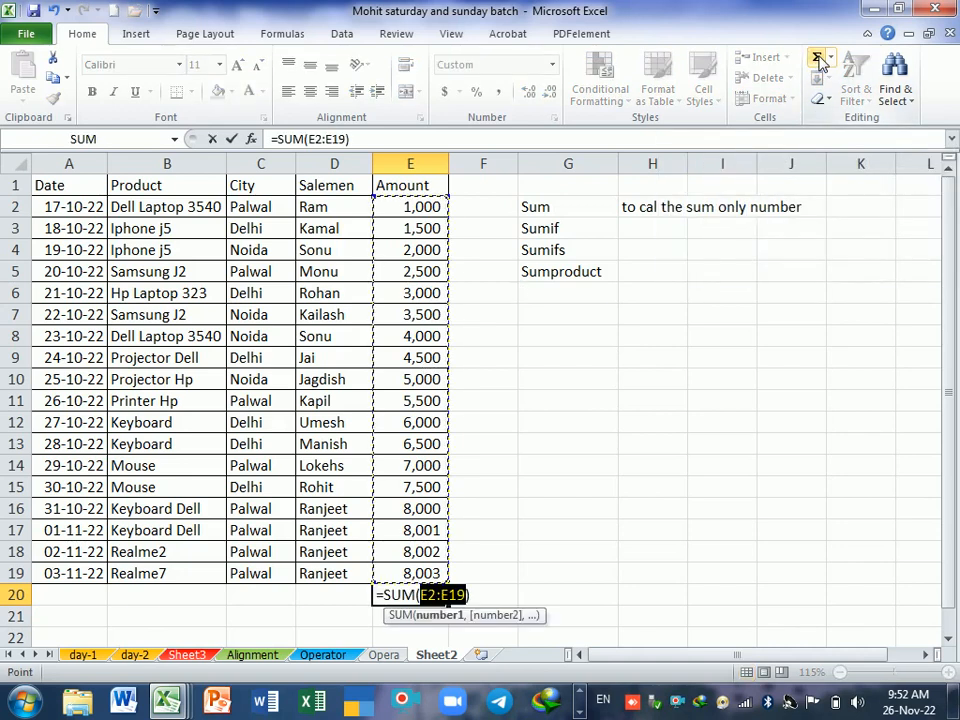
key("Return")
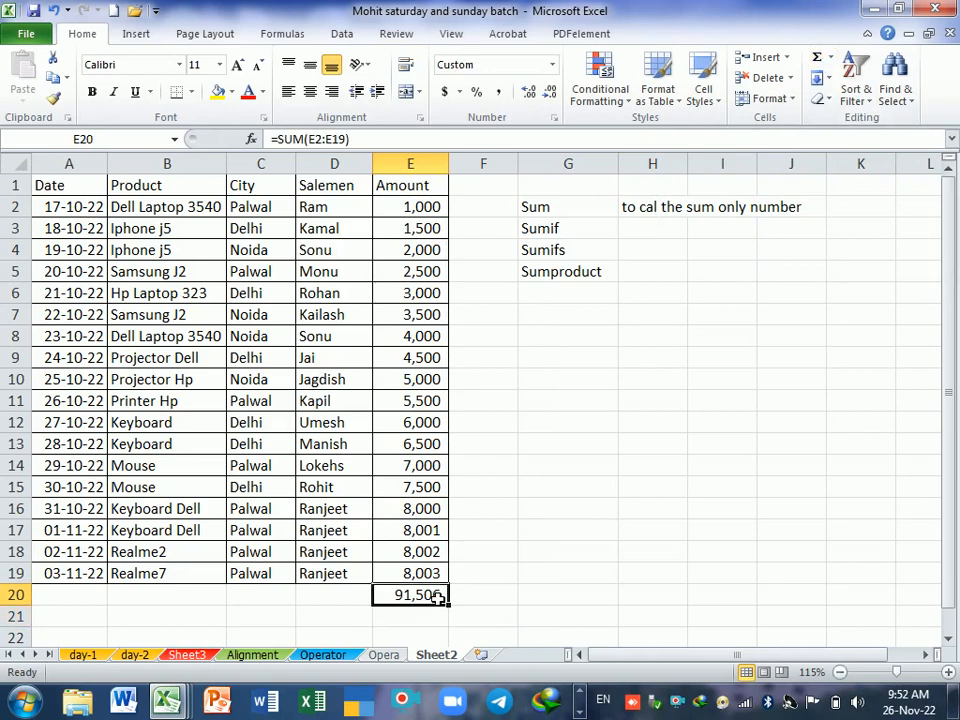
key("Delete")
Step: Enter the note "Alt+= autosum" in G20
left_click(544, 599)
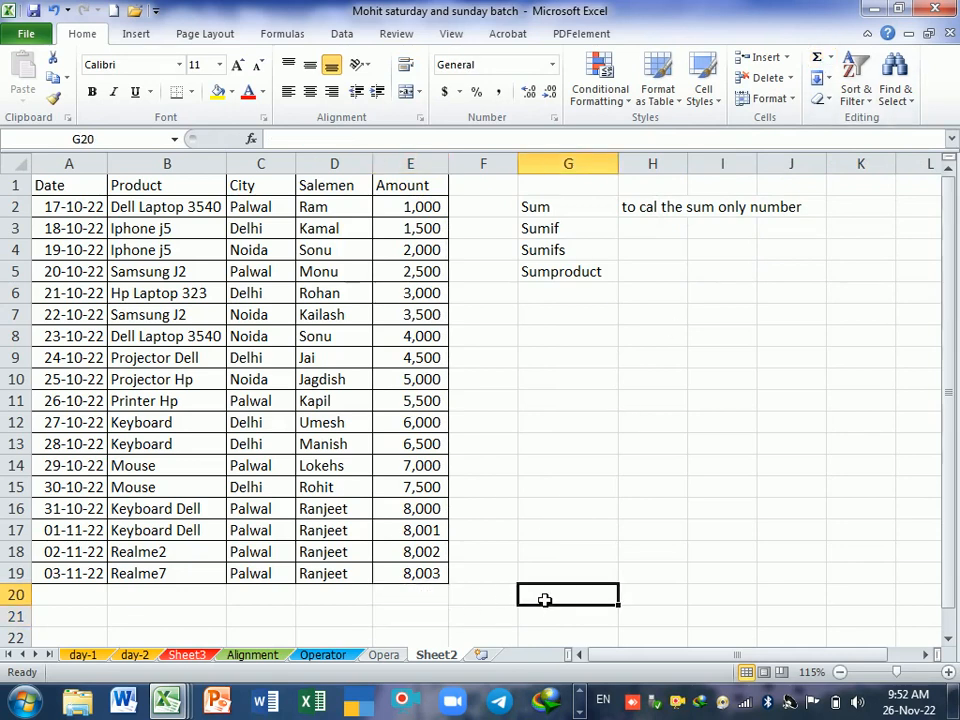
type("Alt")
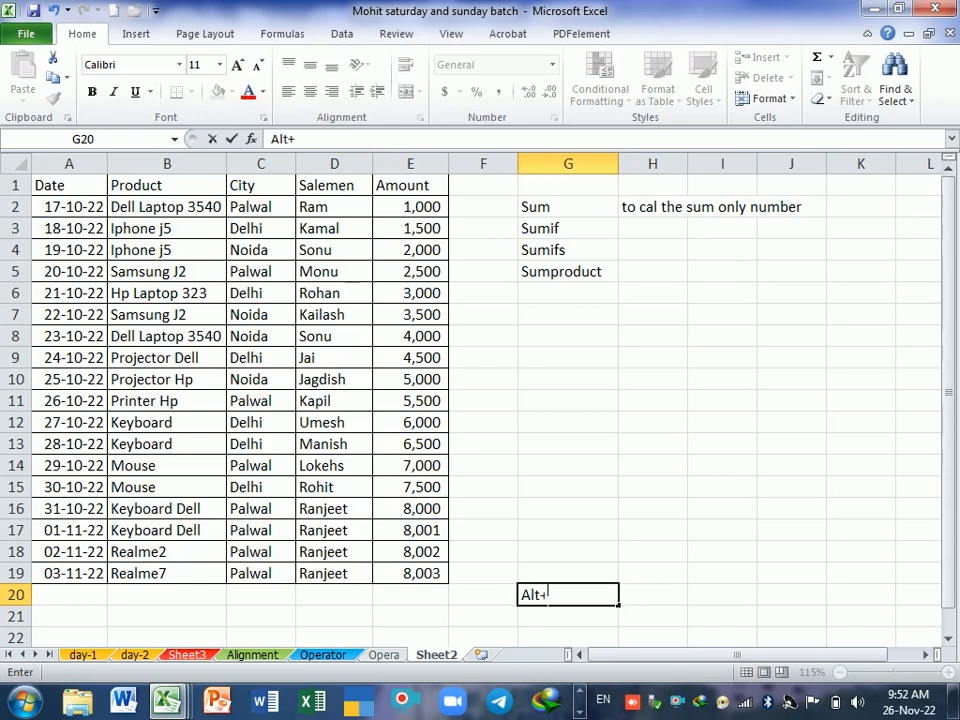
type("+= autosum")
key("Return")
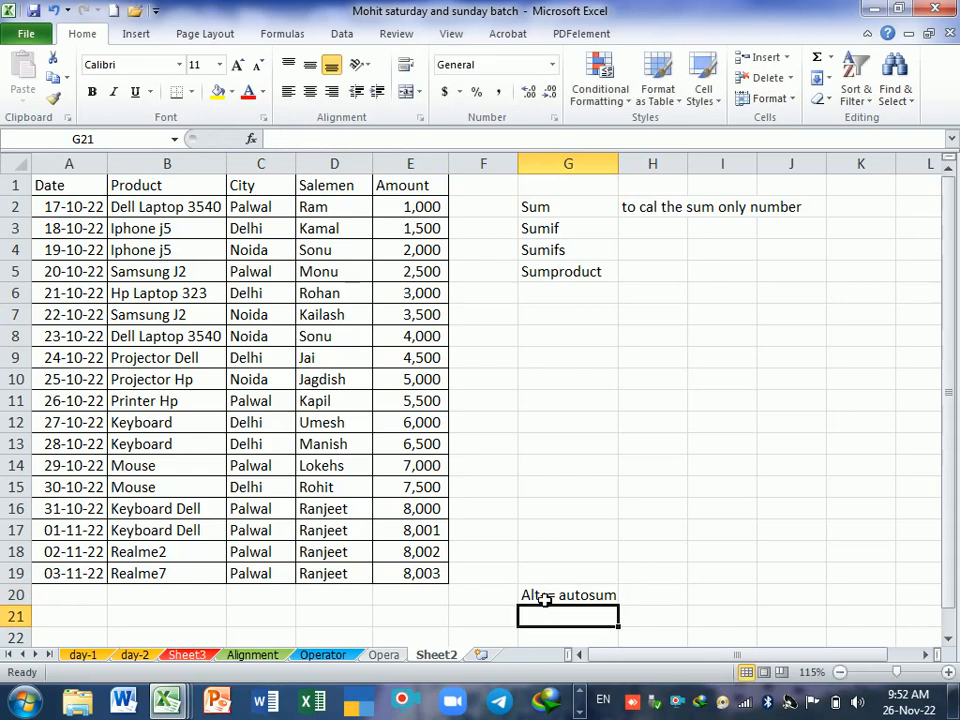
Step: Insert an automatic sum of the Amount column in E20
key("Left")
key("Up")
key("Left")
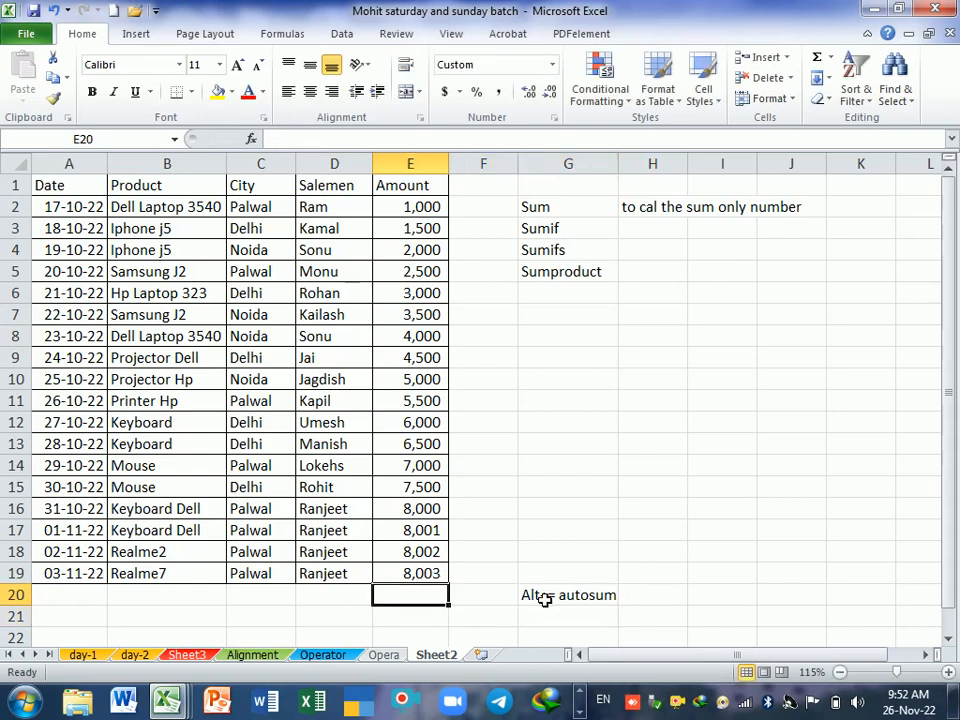
key("alt+equal")
key("Return")
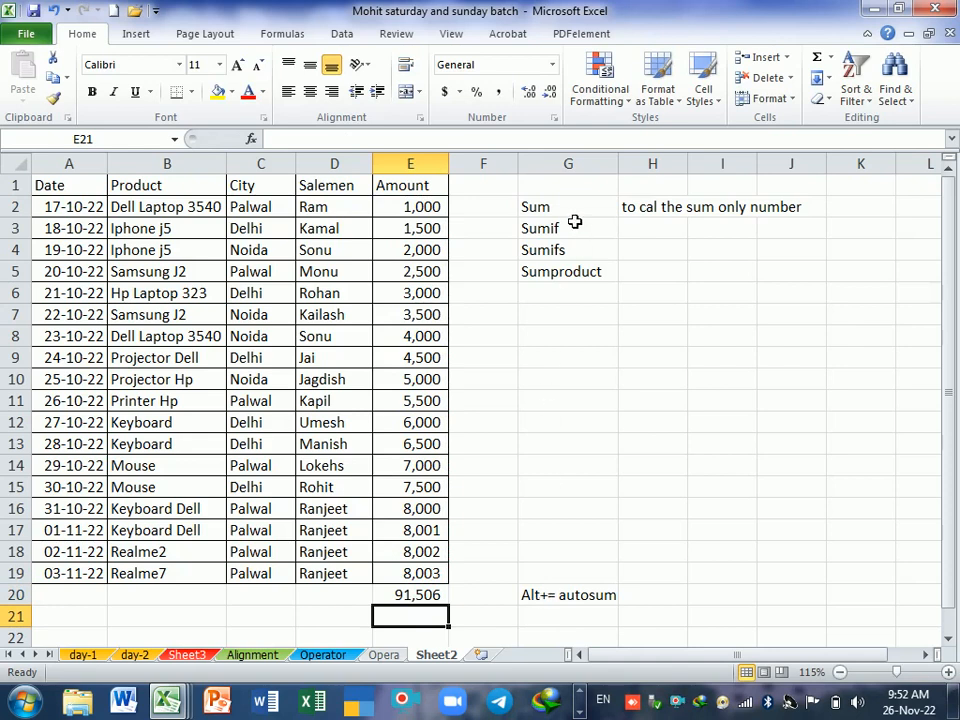
Step: Review the Sum entry with its note in row 2, the summed amounts E2:E19 and the product in B3
left_click_drag(575, 212, 750, 210)
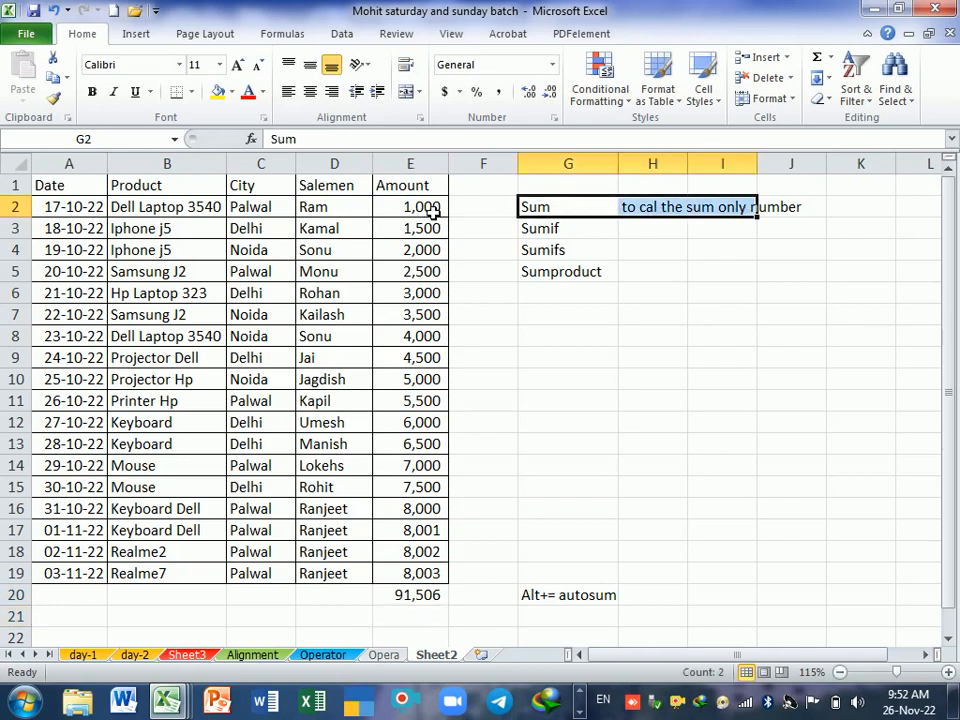
left_click_drag(398, 210, 414, 572)
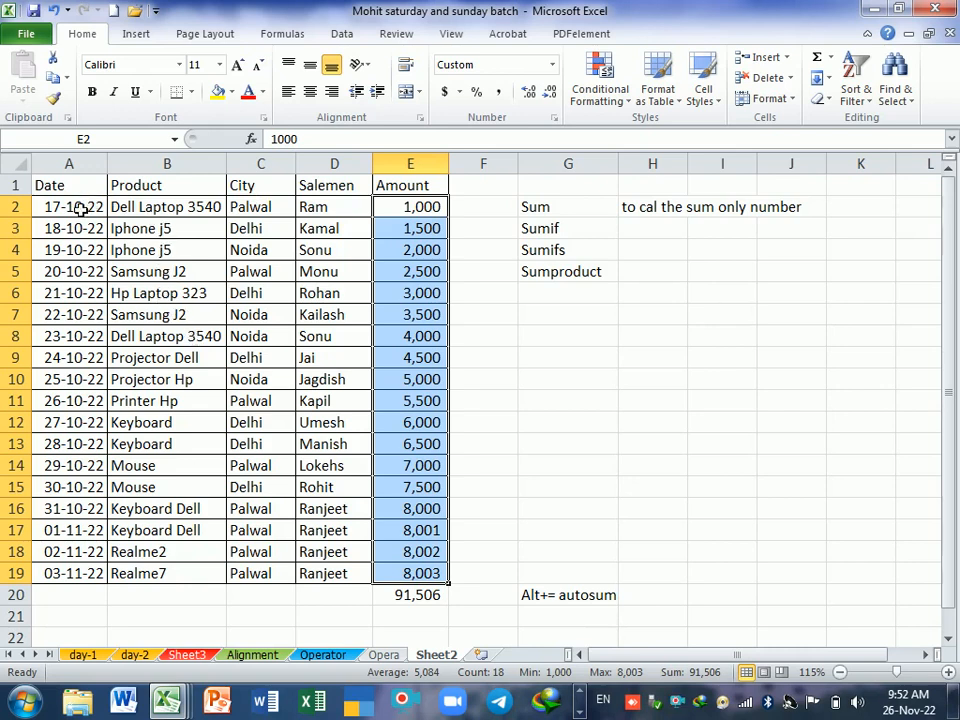
left_click(158, 233)
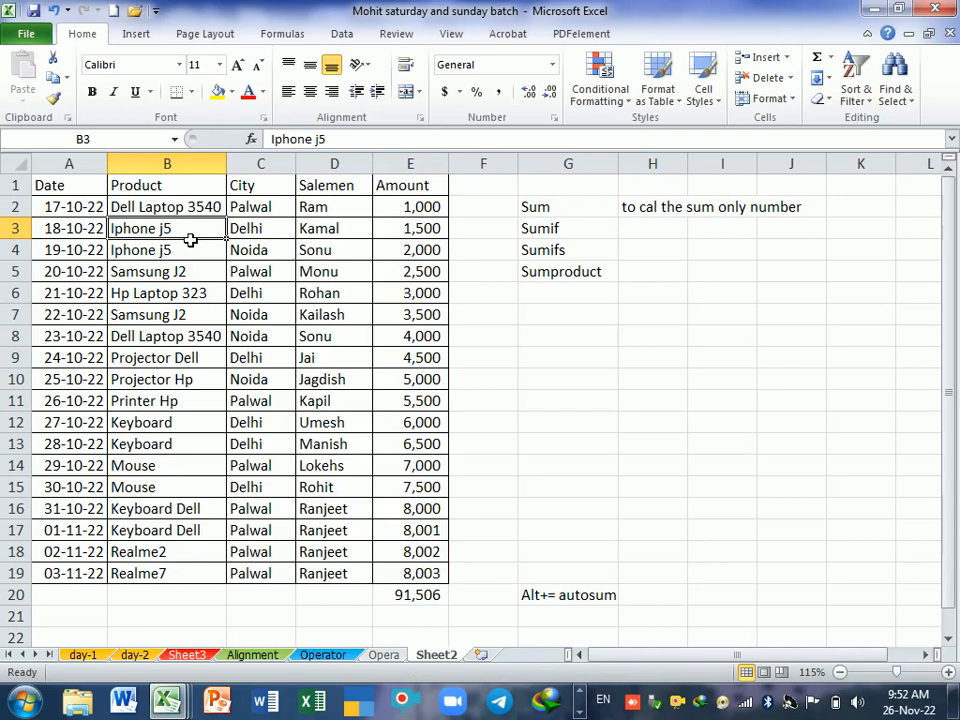
Step: Copy the Product, City, Salemen and Amount headers from B1:E1 to G11:J11
left_click(182, 192)
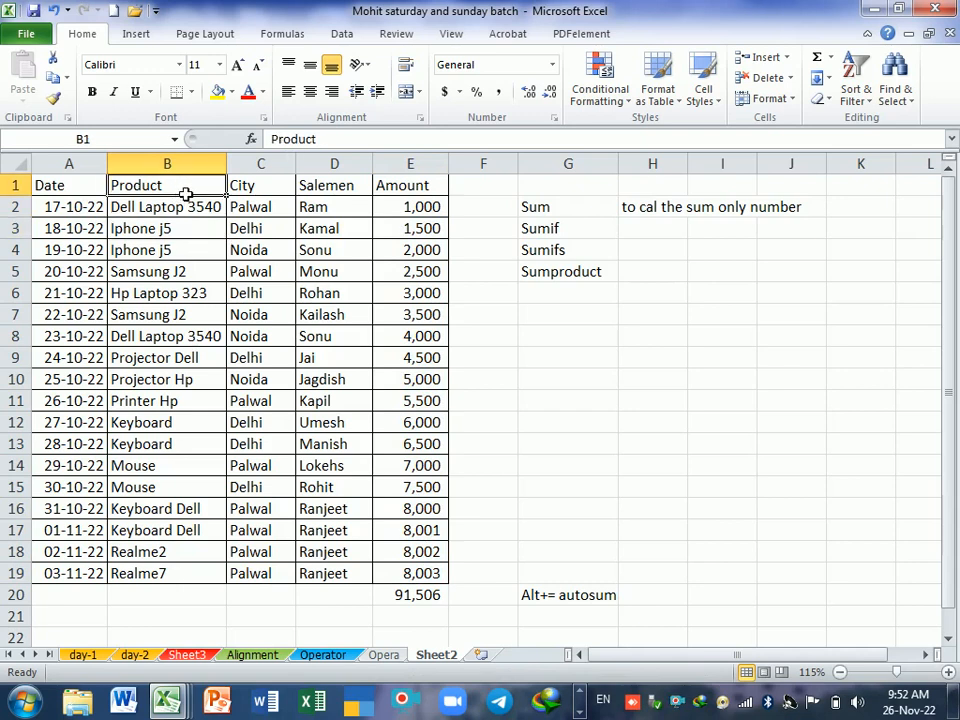
left_click_drag(230, 193, 407, 197)
key("ctrl+c")
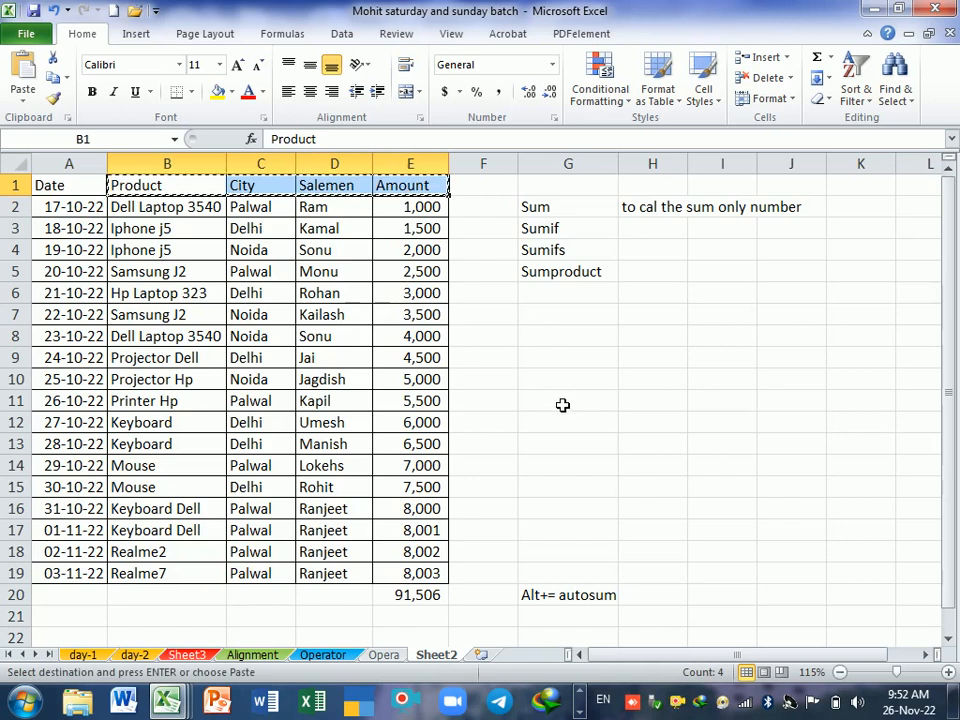
left_click(561, 405)
key("Return")
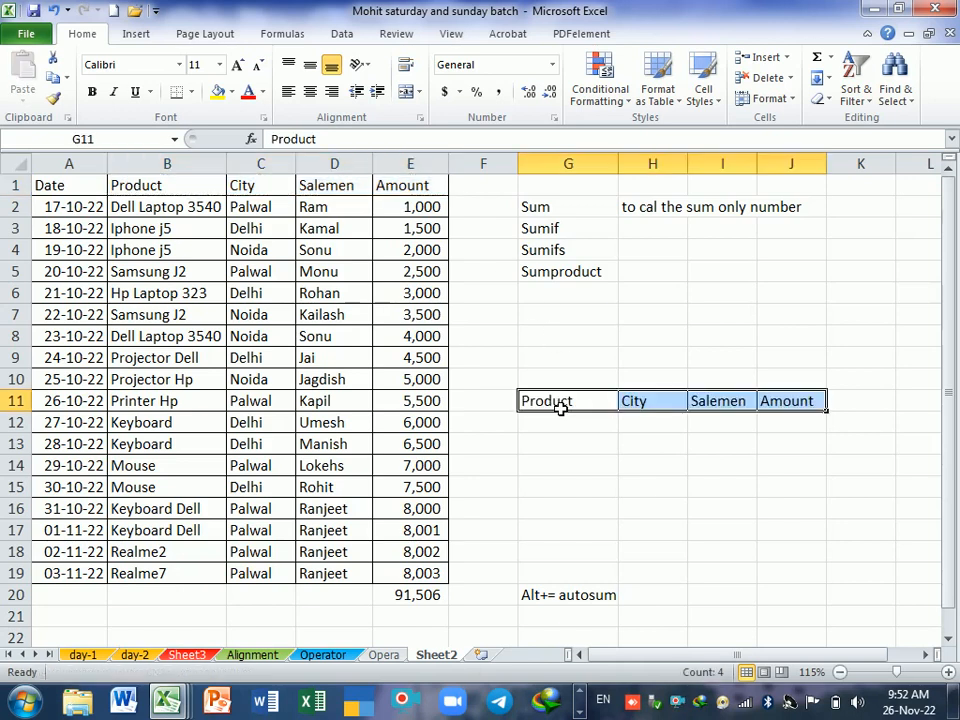
Step: Copy the product Iphone j5 from B3 into G12 under the new Product header
left_click(567, 427)
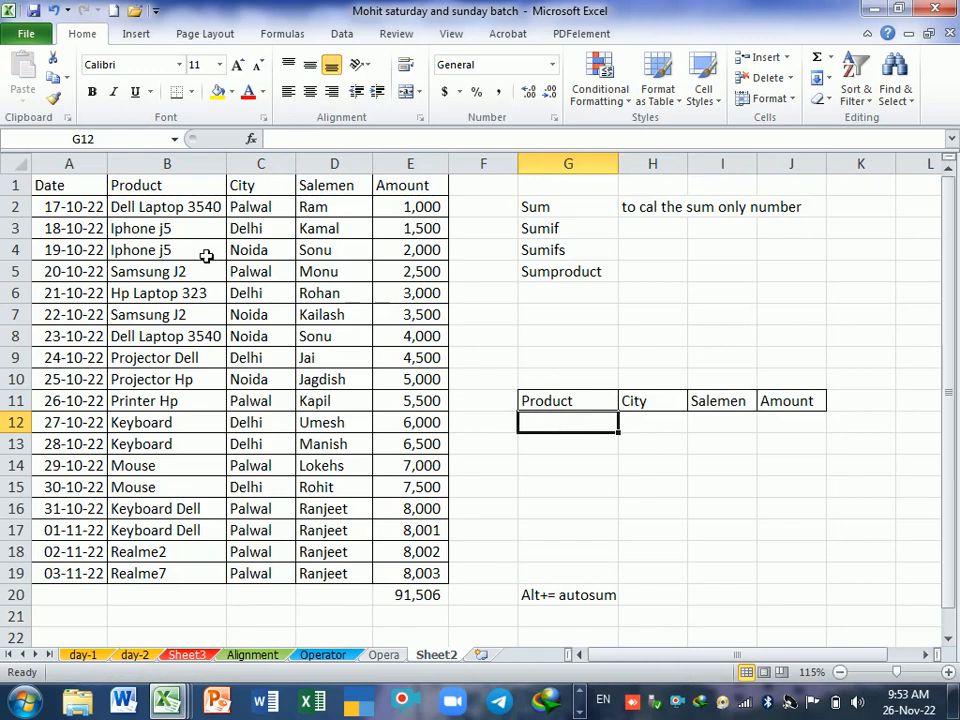
left_click(174, 236)
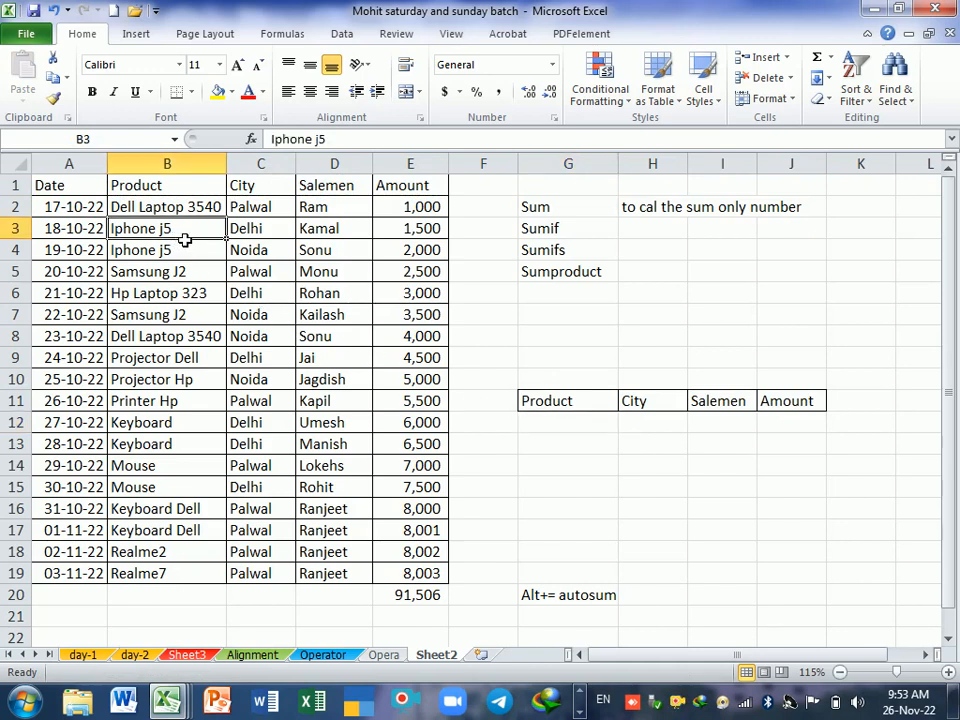
key("ctrl+c")
left_click(548, 432)
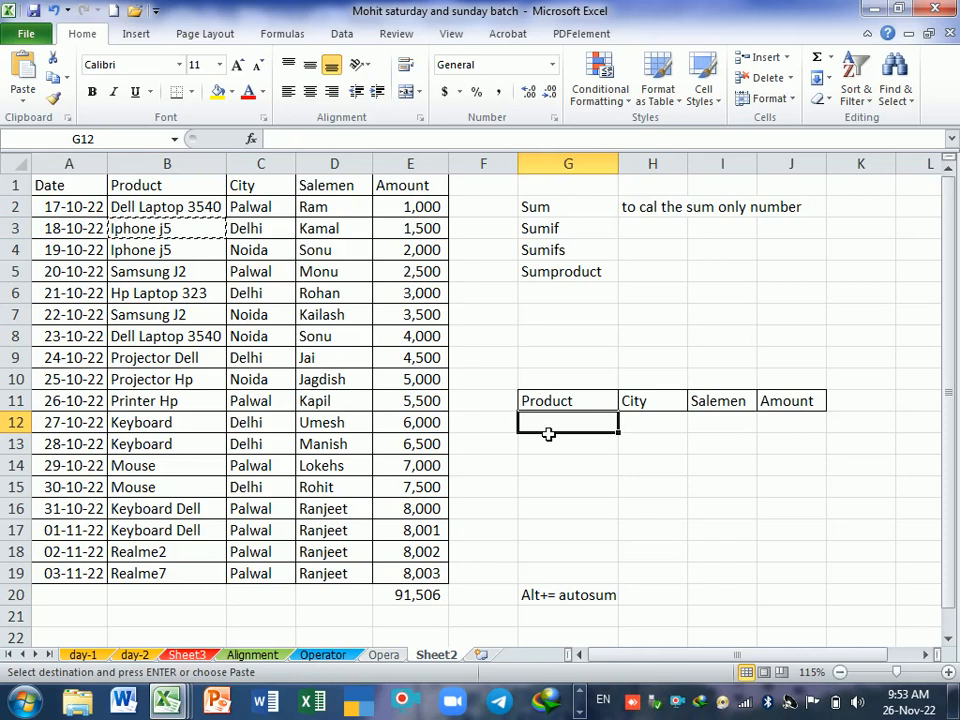
key("Return")
left_click(622, 444)
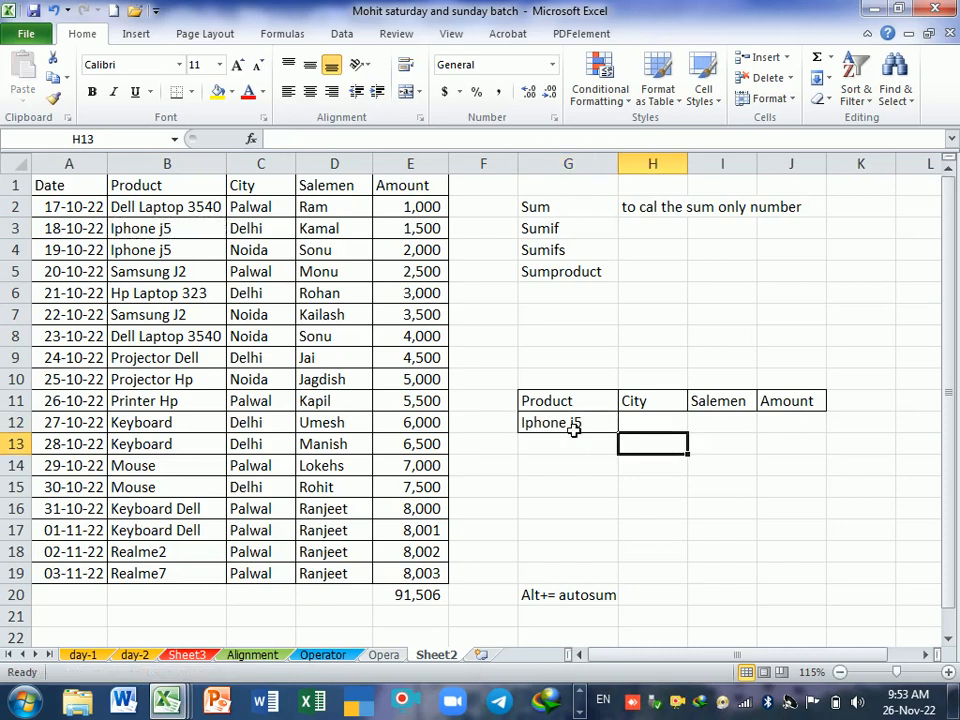
Step: Review the criterion in G12, the Amount column, the table B1:E19 and the two Iphone j5 rows
left_click(574, 430)
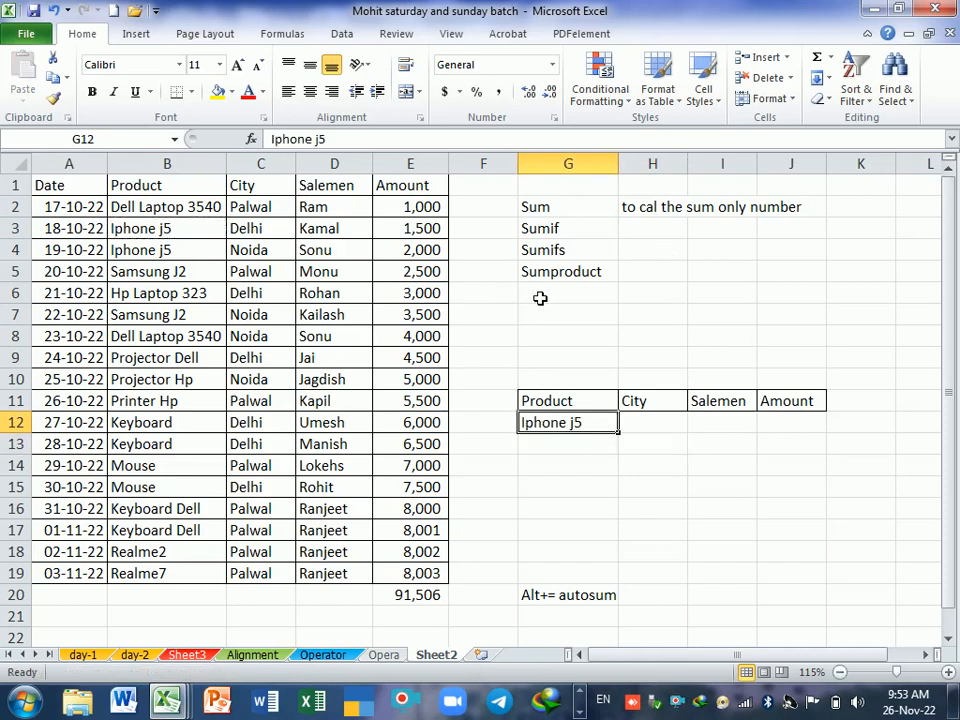
left_click_drag(415, 190, 422, 572)
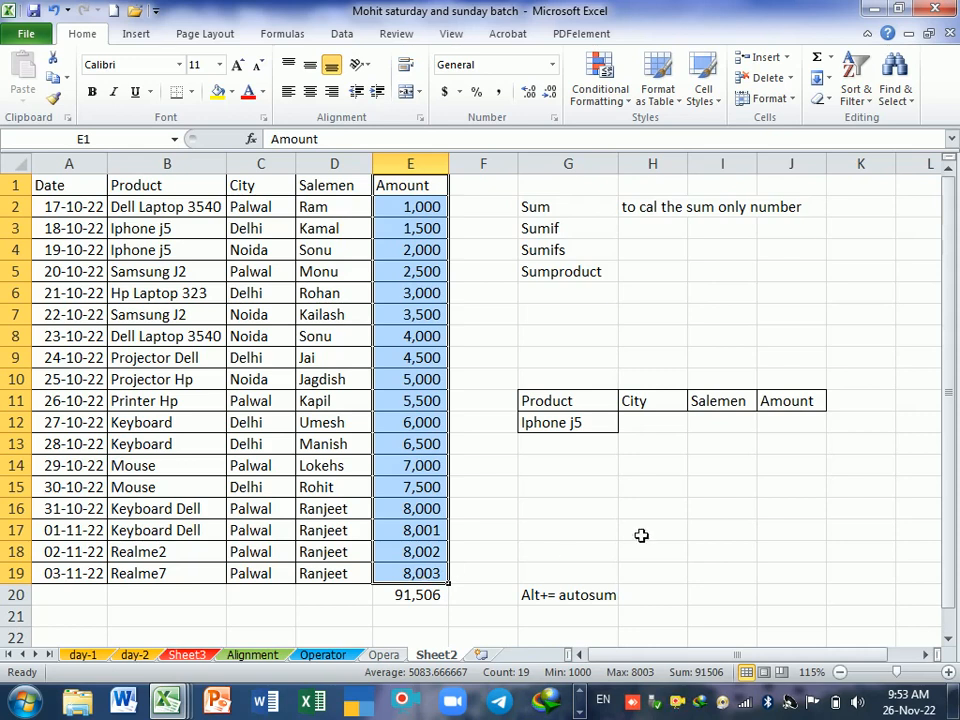
left_click(604, 433)
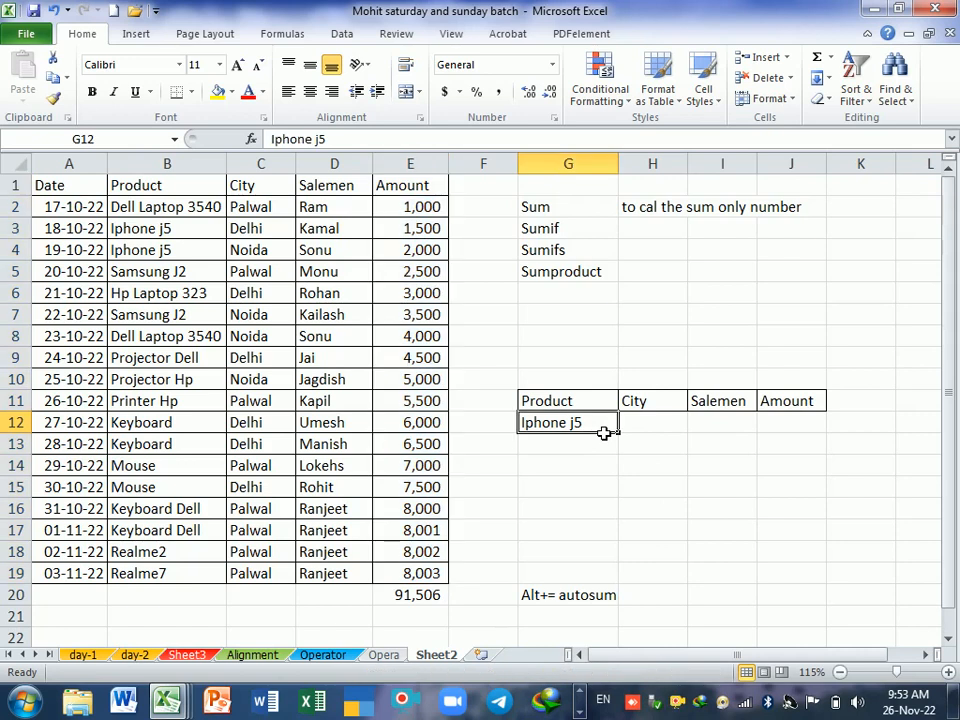
left_click_drag(137, 189, 412, 588)
left_click_drag(171, 231, 430, 252)
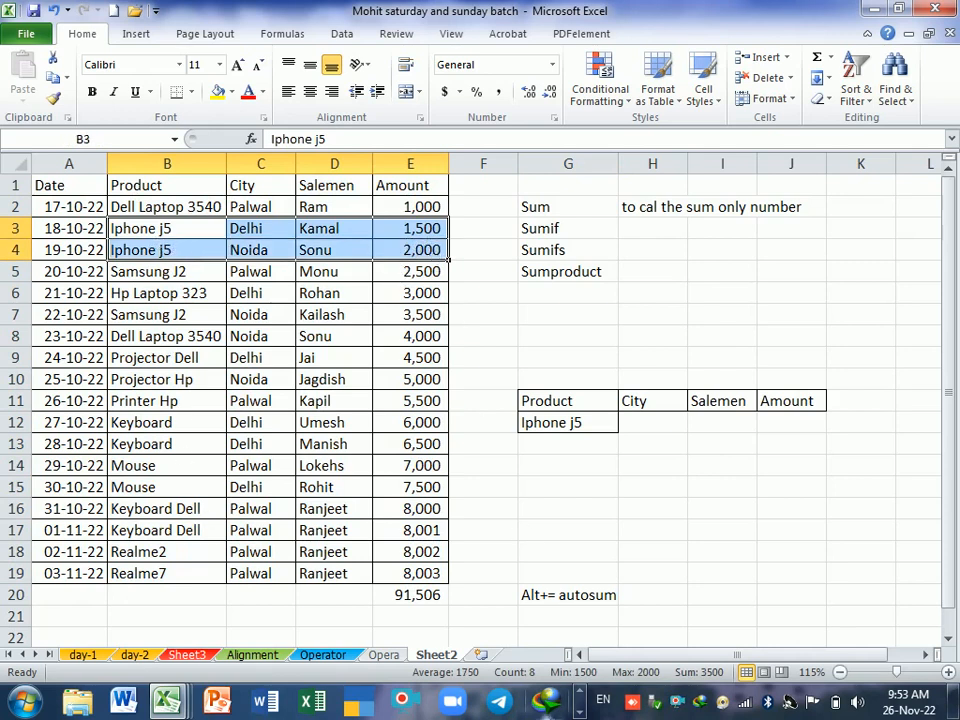
left_click(683, 508)
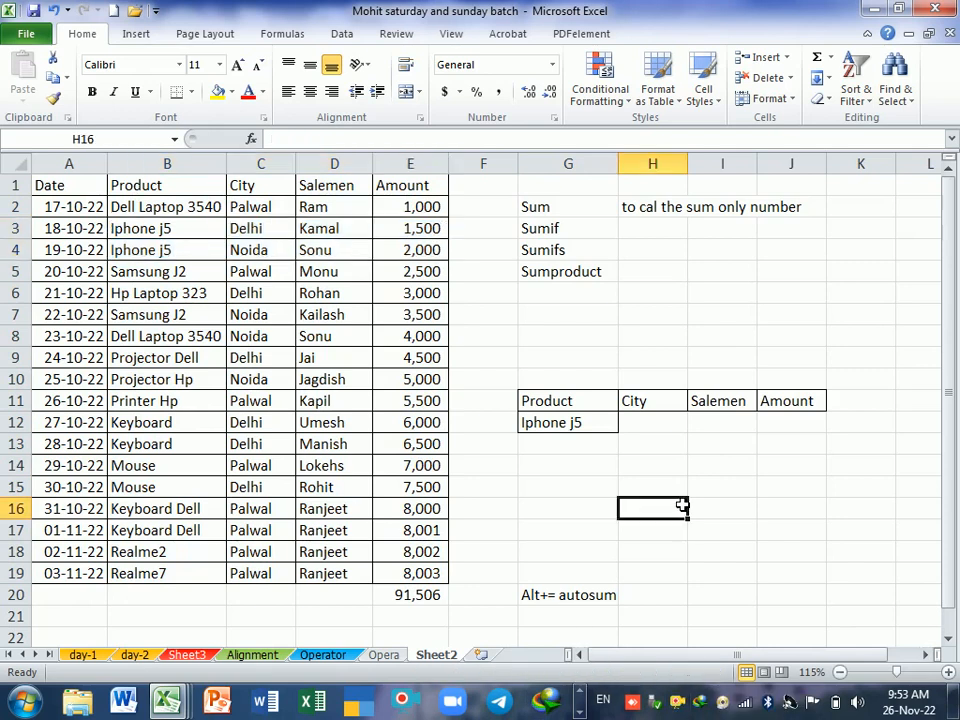
Step: Start a SUMIF formula in J12 with B1:E19 as the range, moving the function hint clear of the cell
left_click(783, 430)
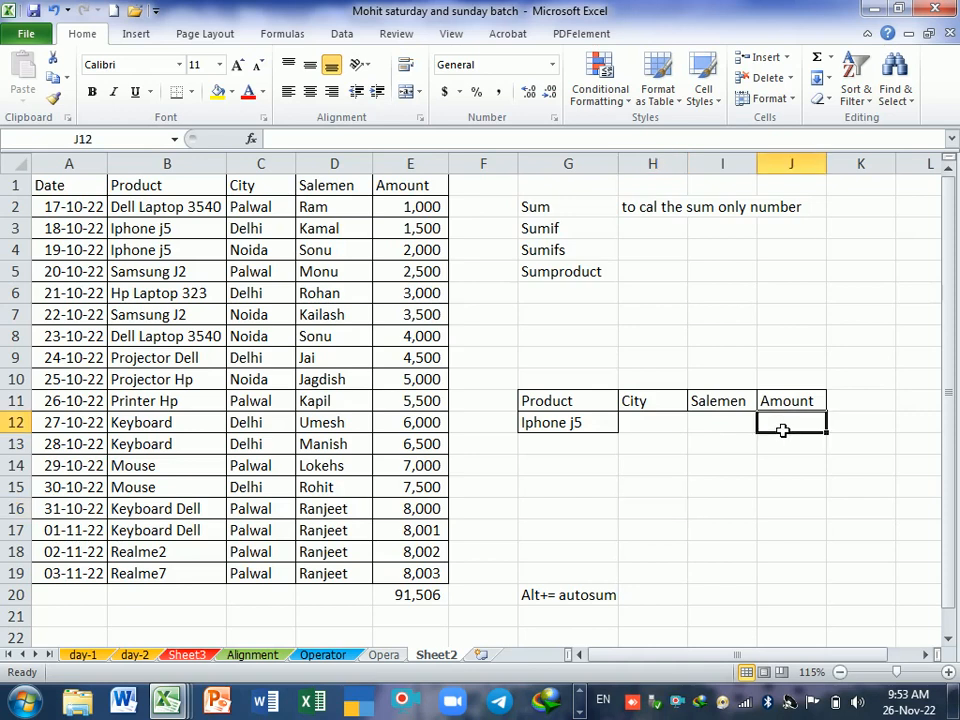
type("=")
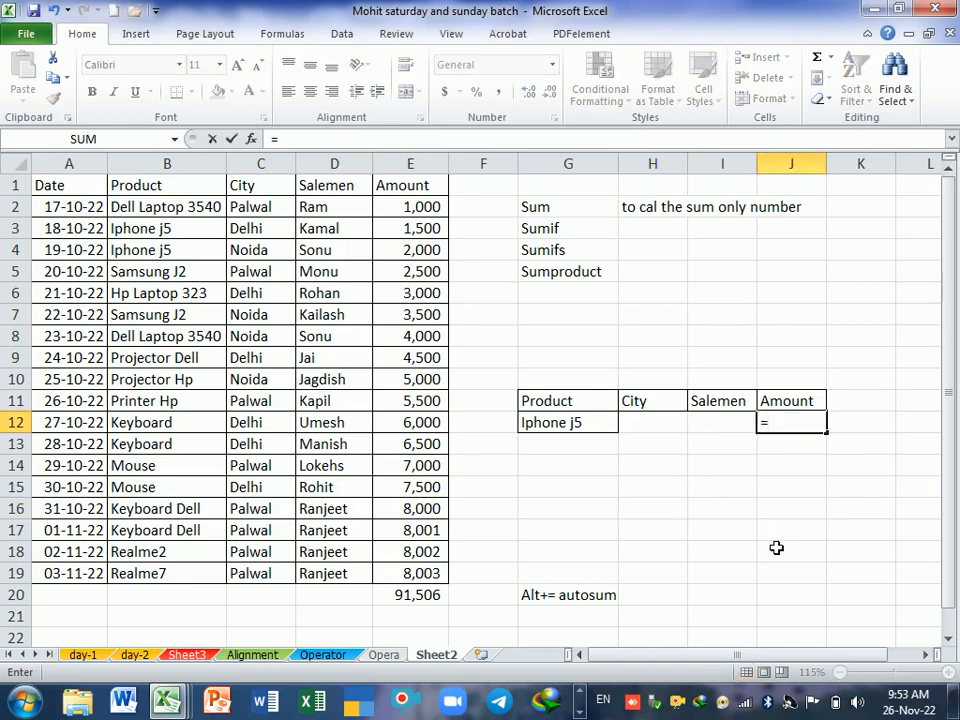
type("suj")
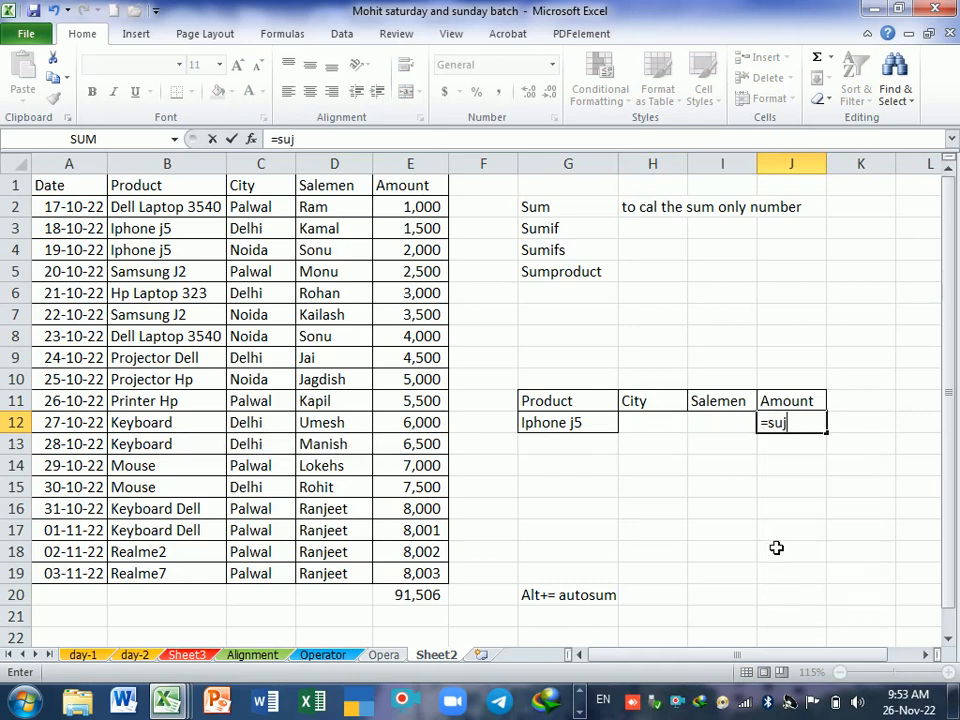
type("i")
key("BackSpace")
key("BackSpace")
type("mi")
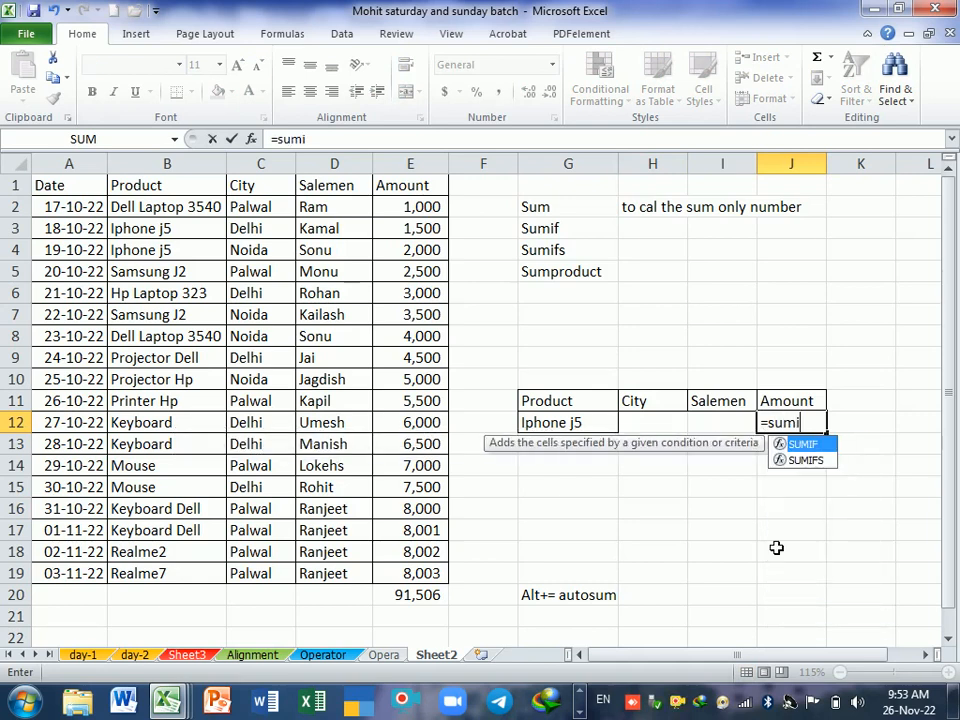
key("Tab")
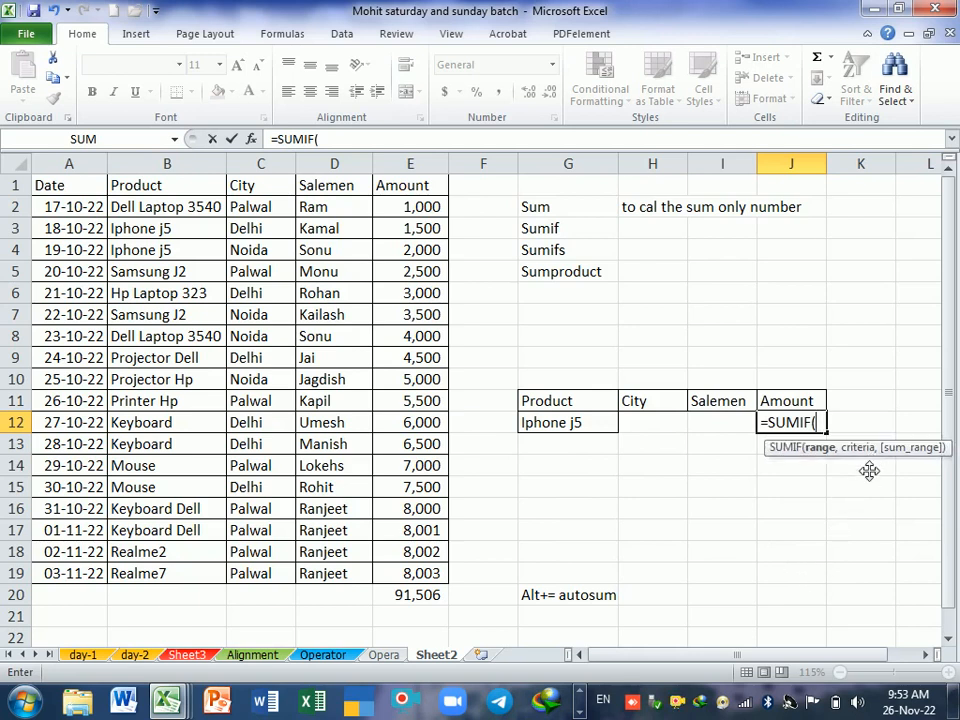
left_click_drag(877, 459, 736, 513)
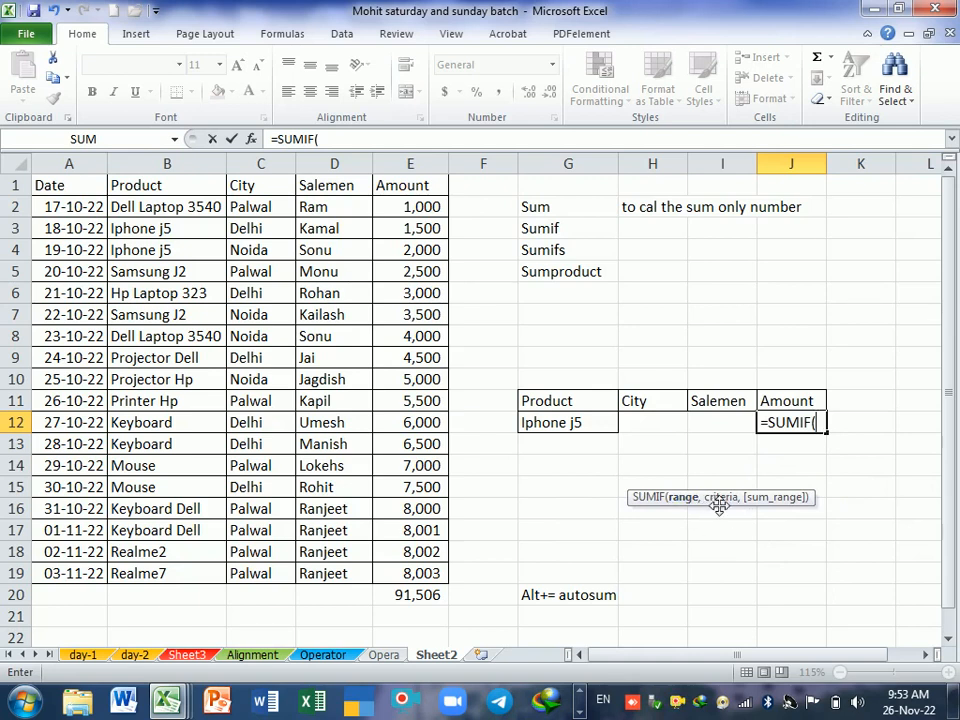
left_click_drag(735, 511, 776, 511)
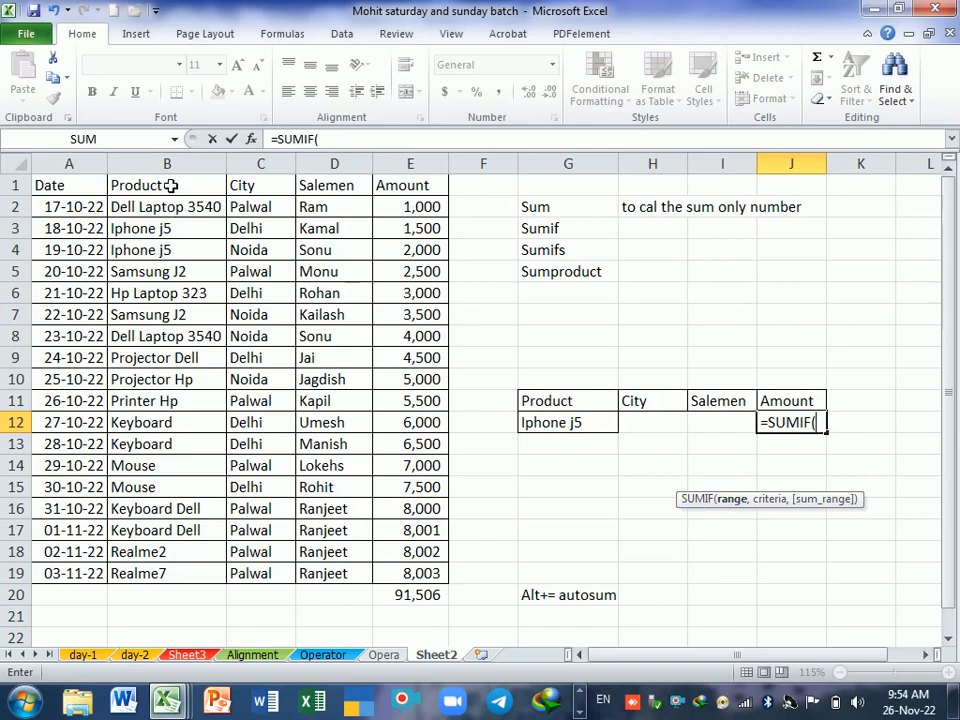
left_click_drag(80, 192, 388, 574)
left_click_drag(155, 187, 399, 594)
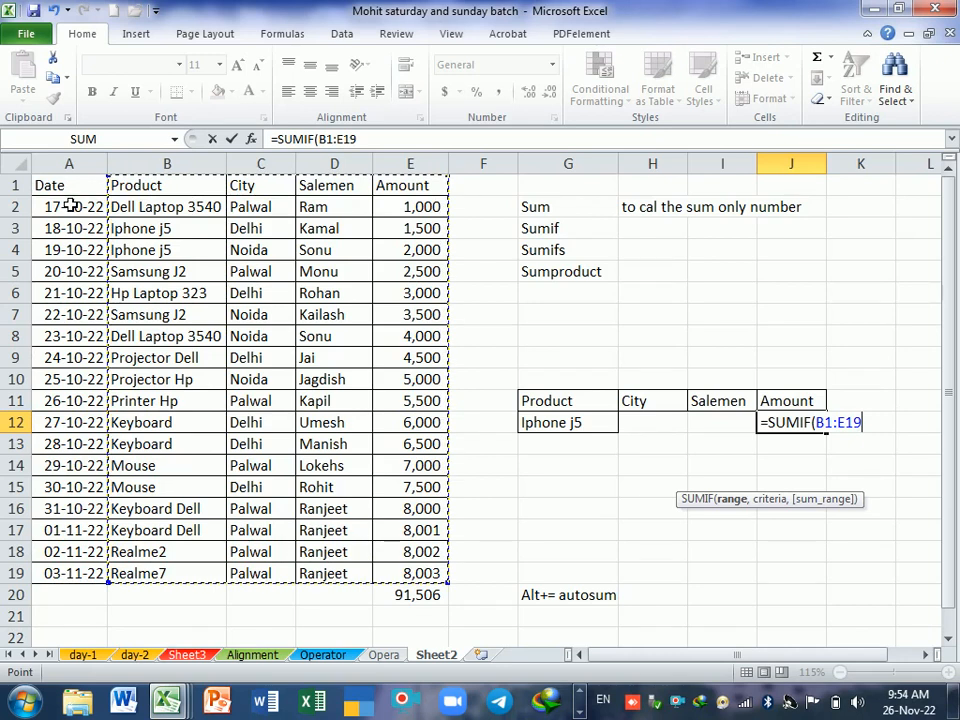
Step: Complete the SUMIF formula in J12 with G12 as the criteria and E1:E19 as the sum range
type(",")
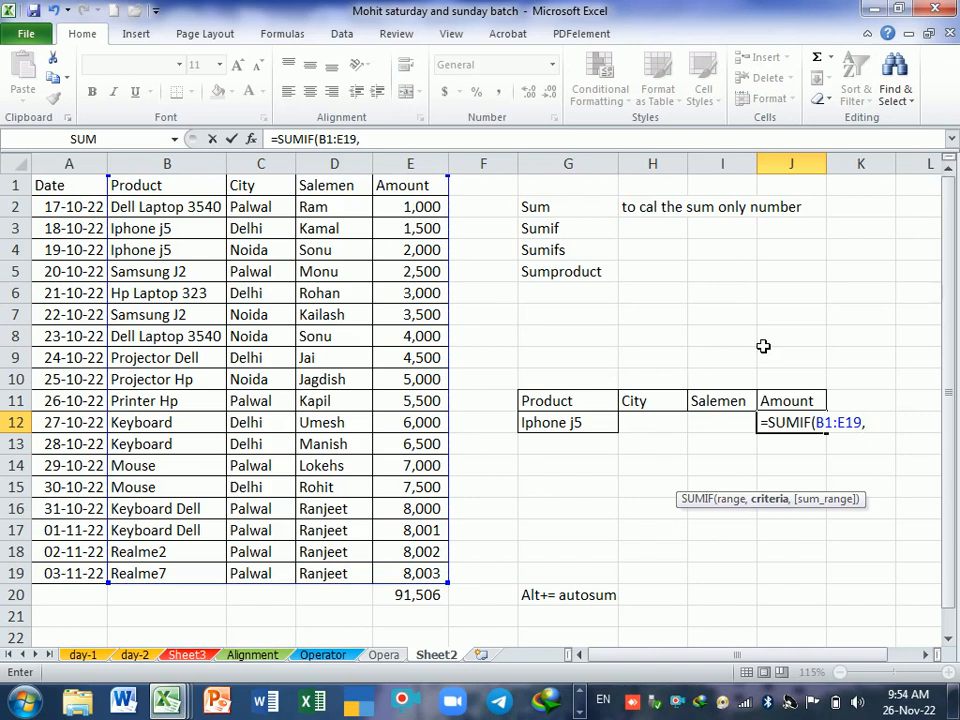
left_click(570, 428)
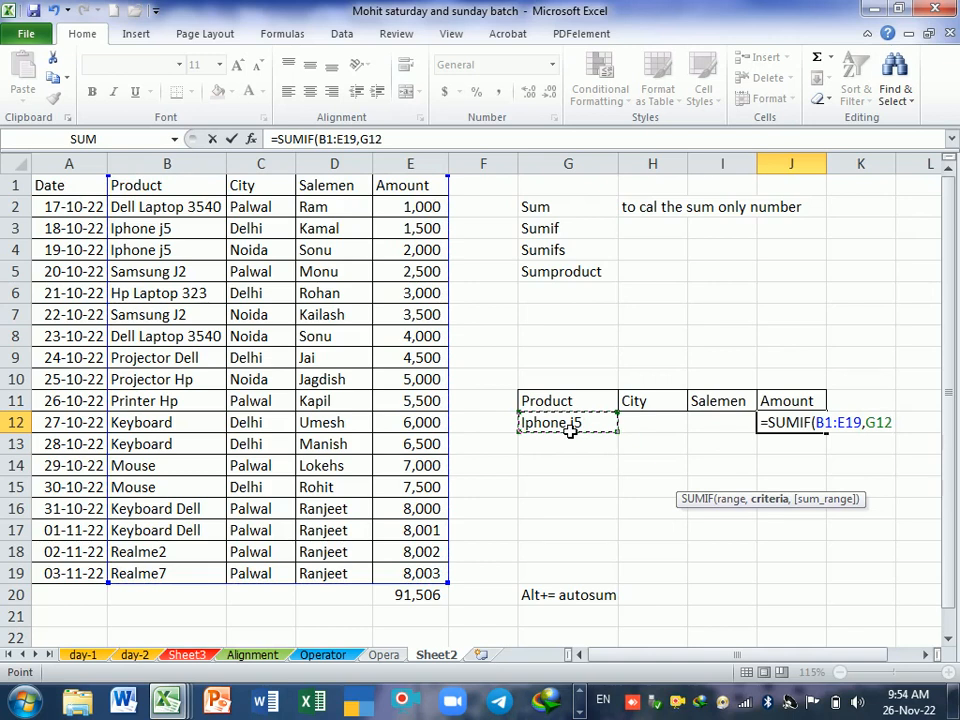
type(",")
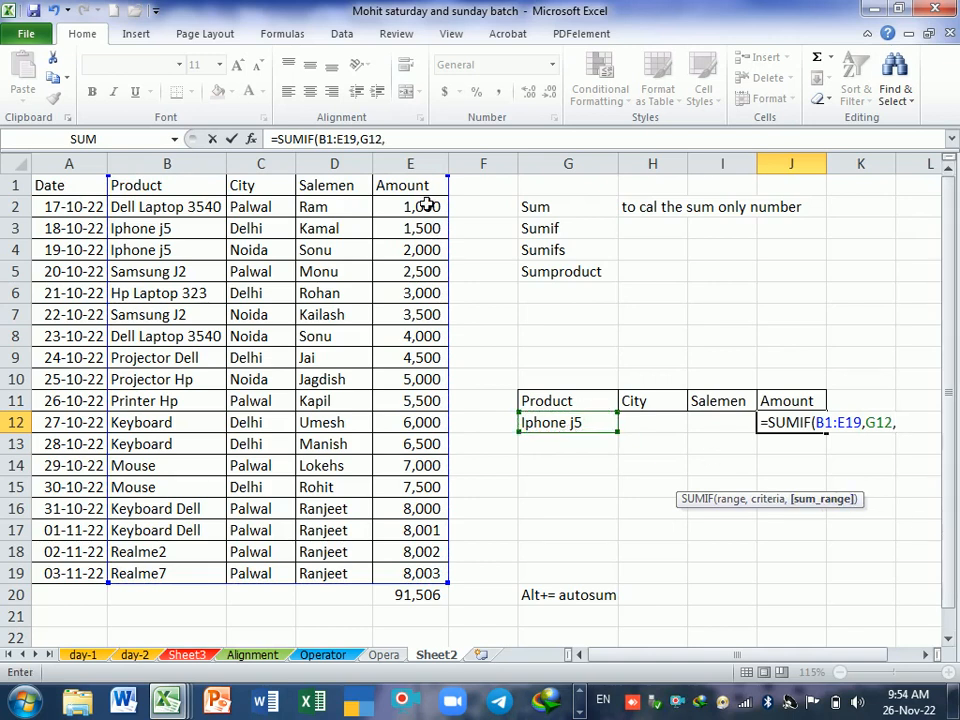
left_click_drag(422, 193, 438, 580)
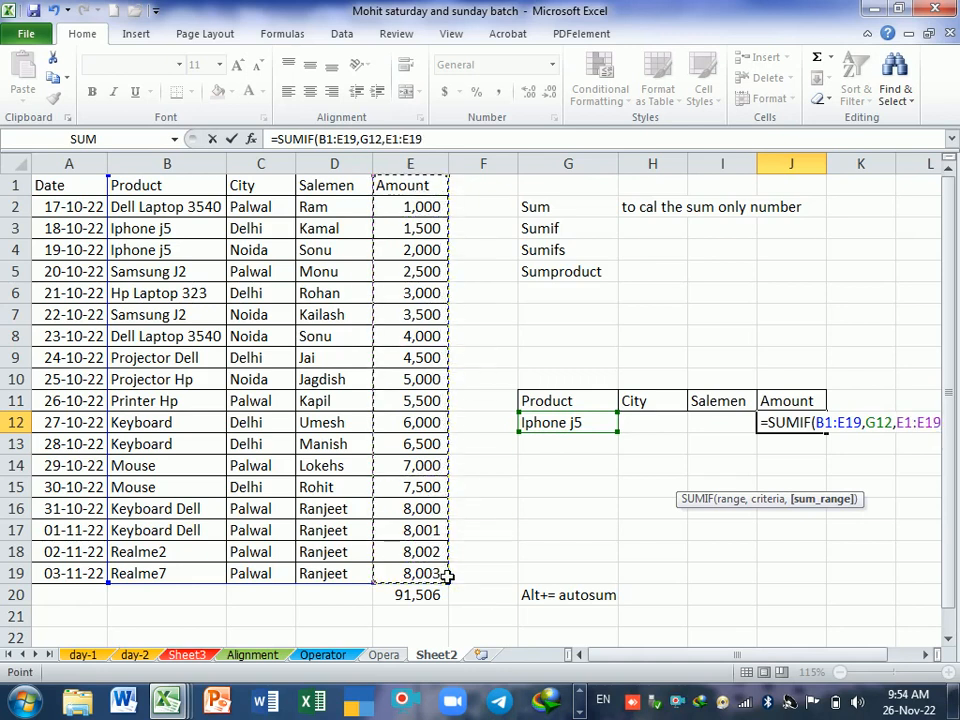
key("Return")
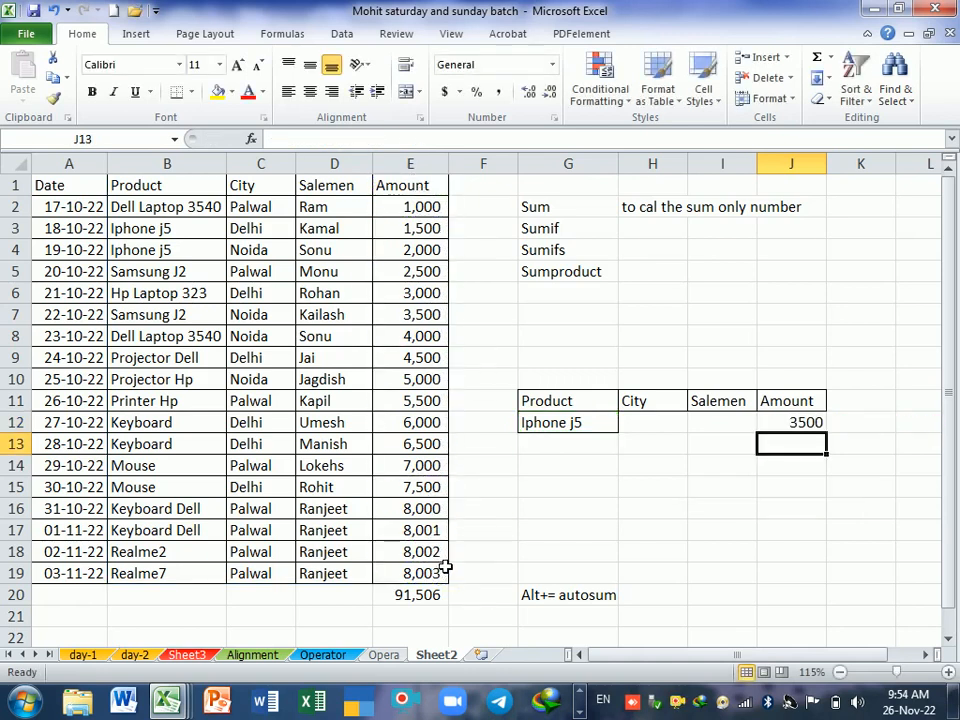
Step: Change the product in B14 to Iphone j5 to test the SUMIF formula
left_click(156, 469)
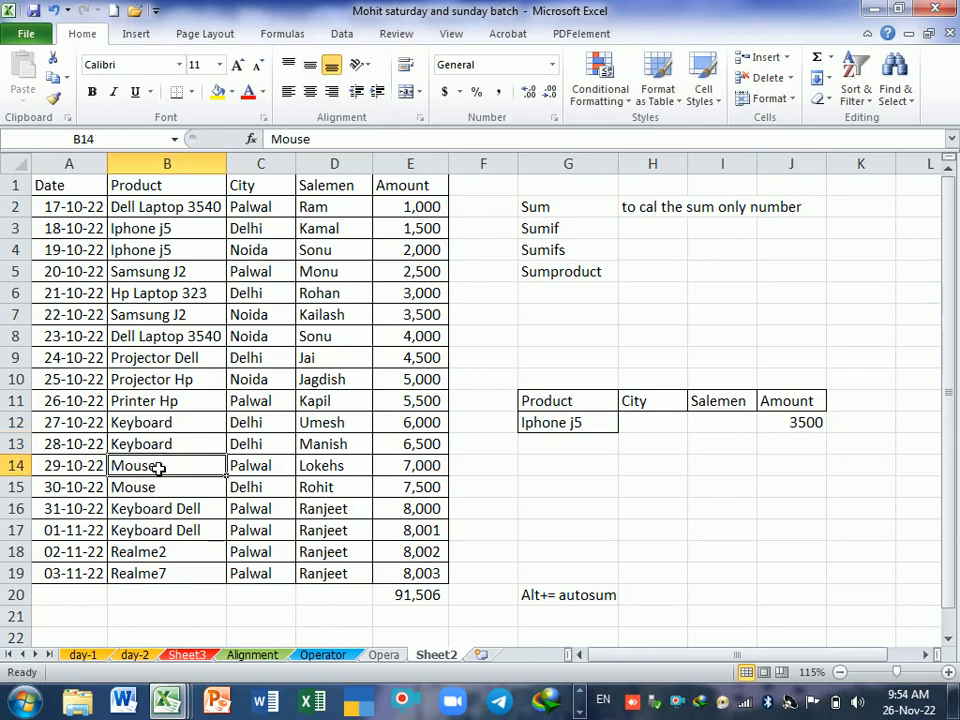
type("iphone j5")
key("Tab")
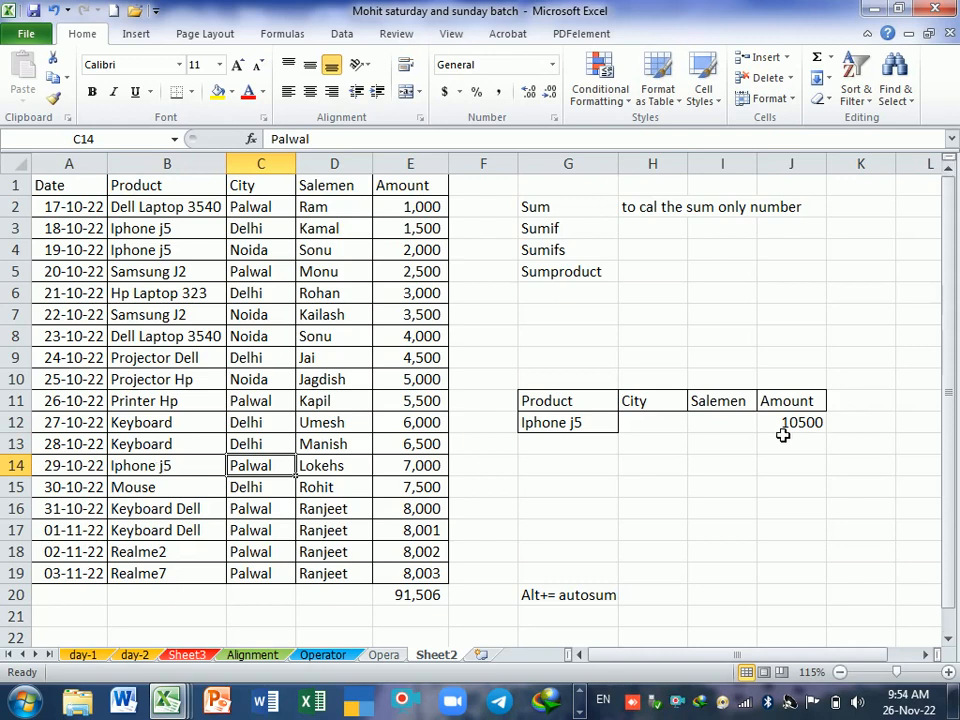
left_click(790, 486)
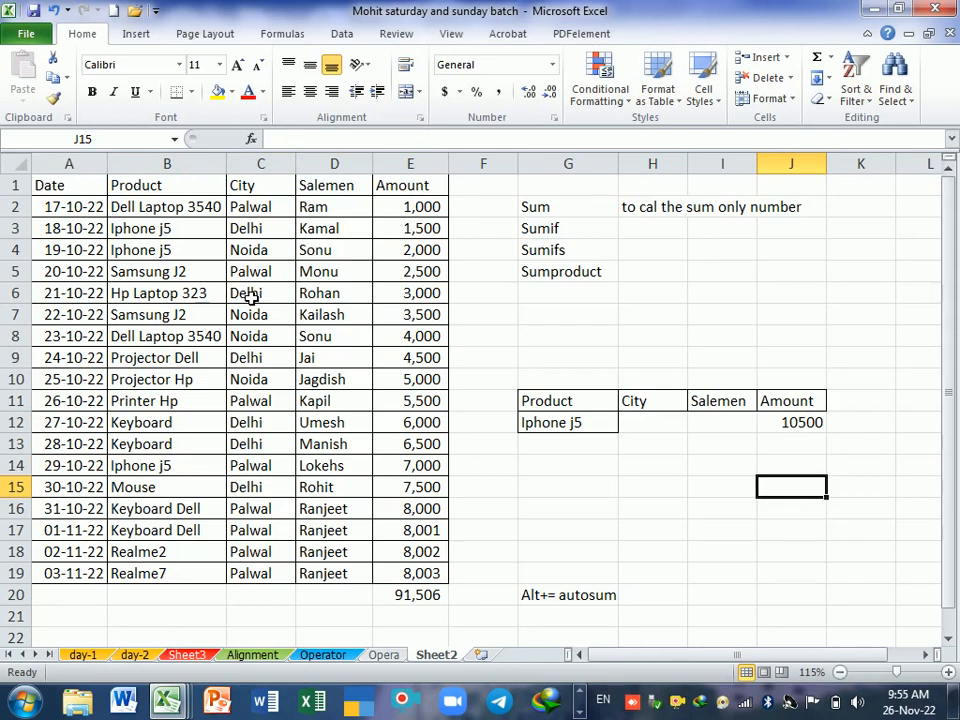
Step: Delete the Amount column's total in E20
left_click(410, 598)
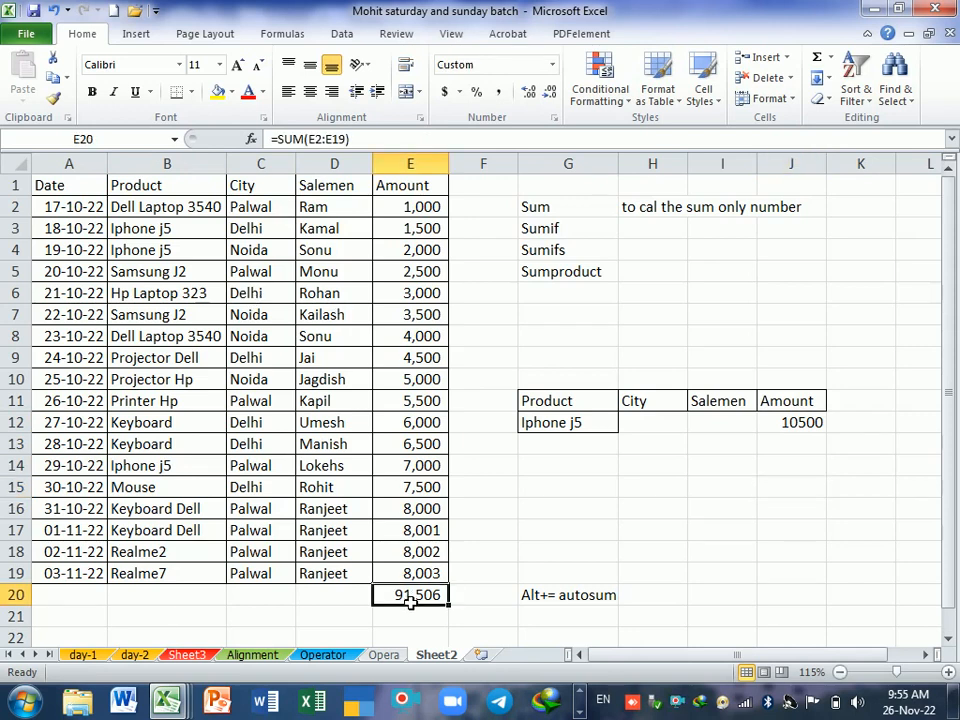
key("Delete")
left_click(580, 443)
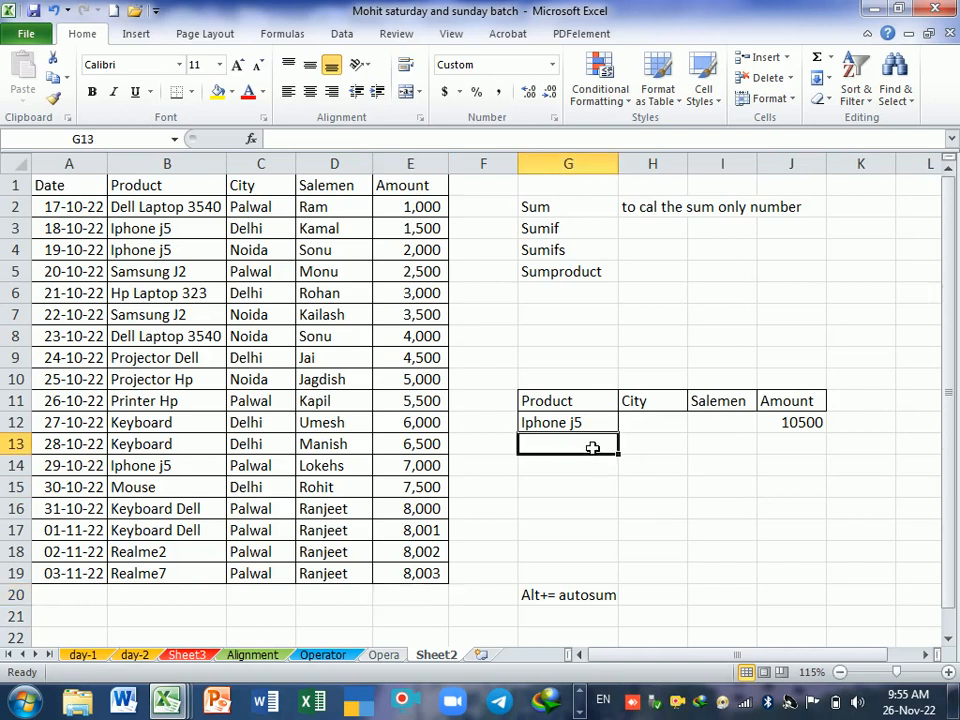
Step: Replace the criterion in G12 with Mouse, copied from B15, and check the SUMIF formula in J12
left_click(585, 424)
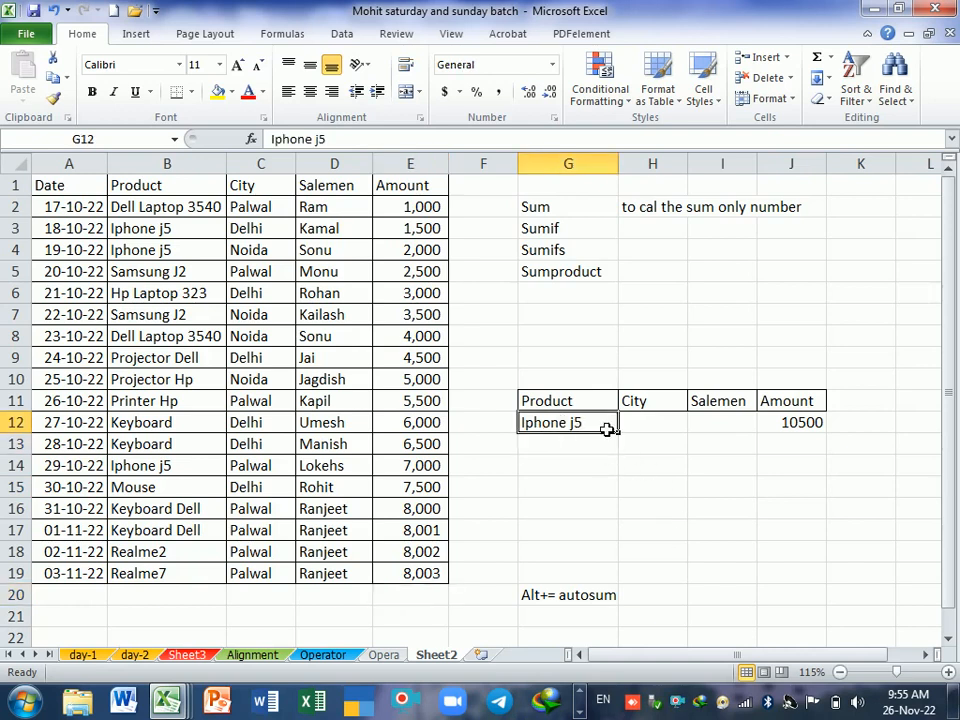
left_click(202, 490)
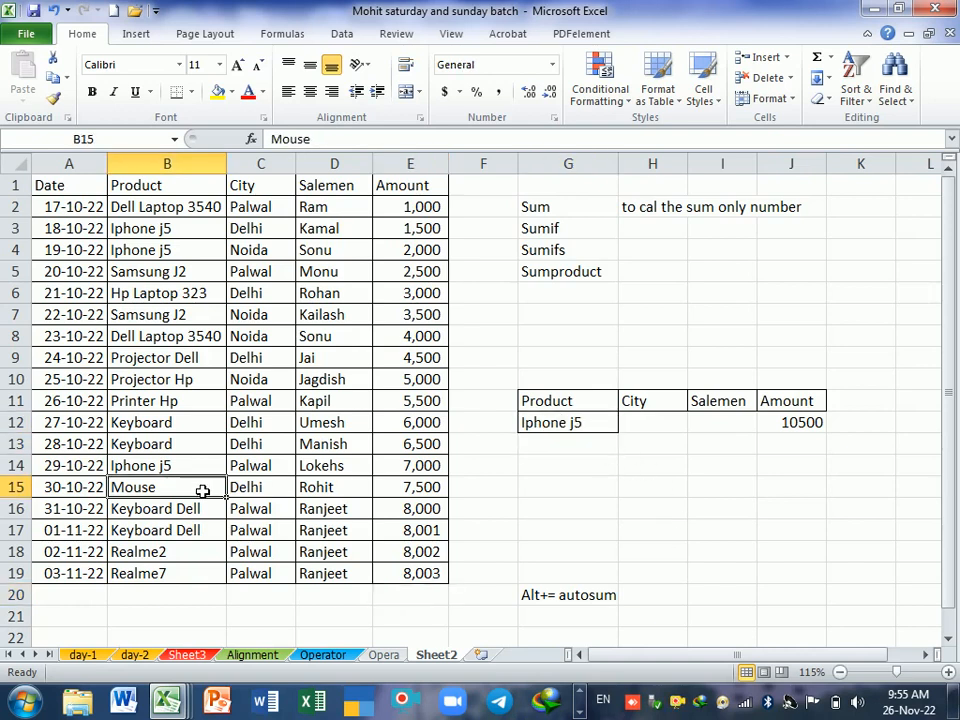
key("ctrl+c")
left_click(555, 422)
key("Return")
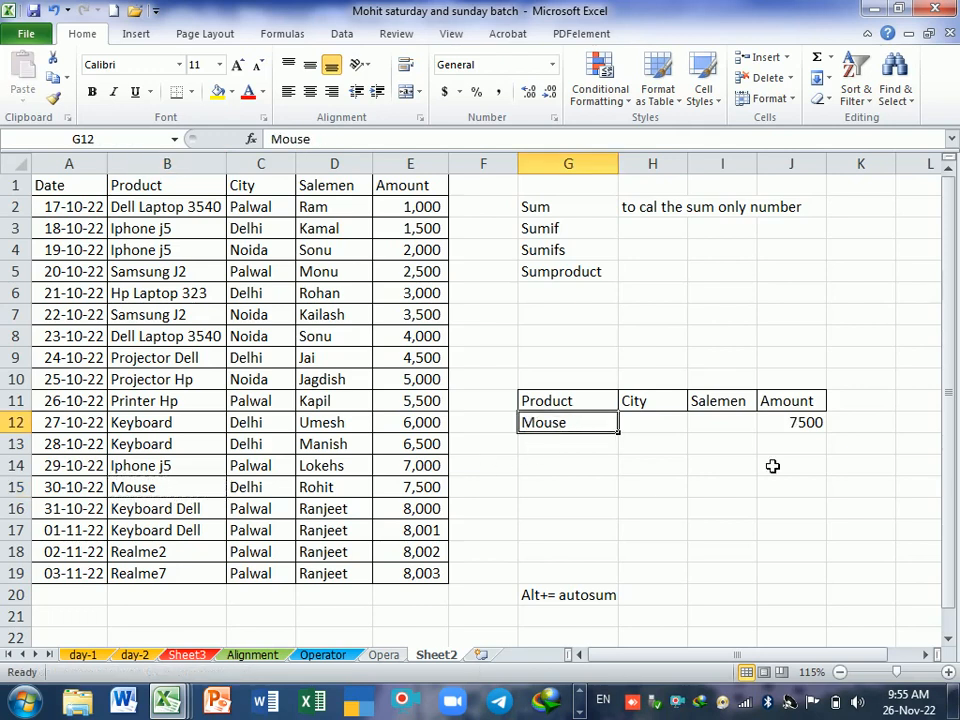
left_click(773, 466)
left_click(805, 422)
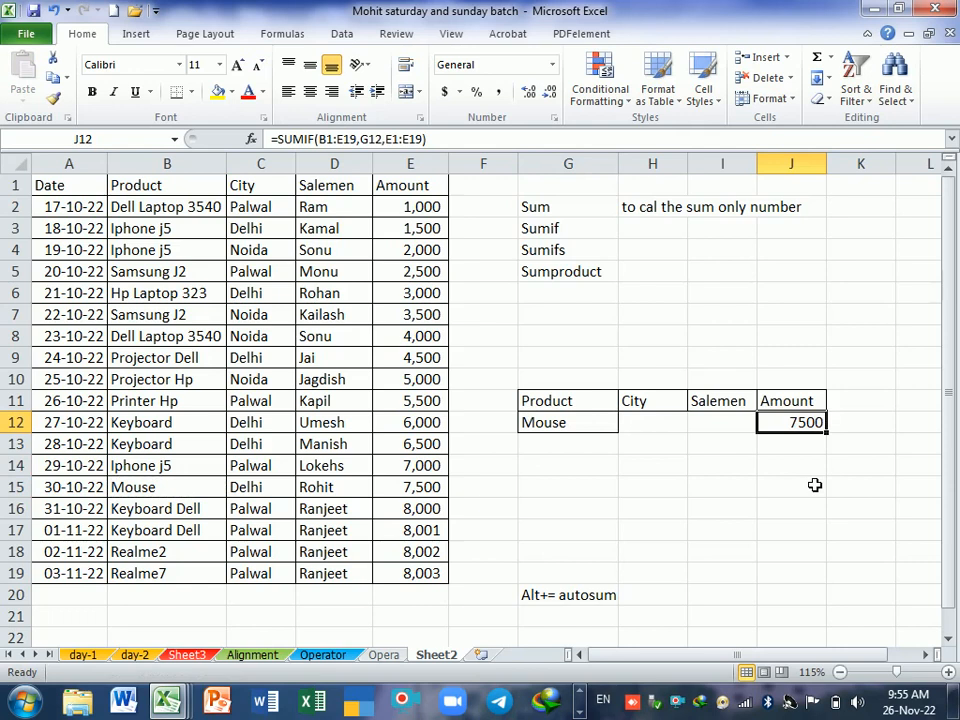
left_click(792, 449)
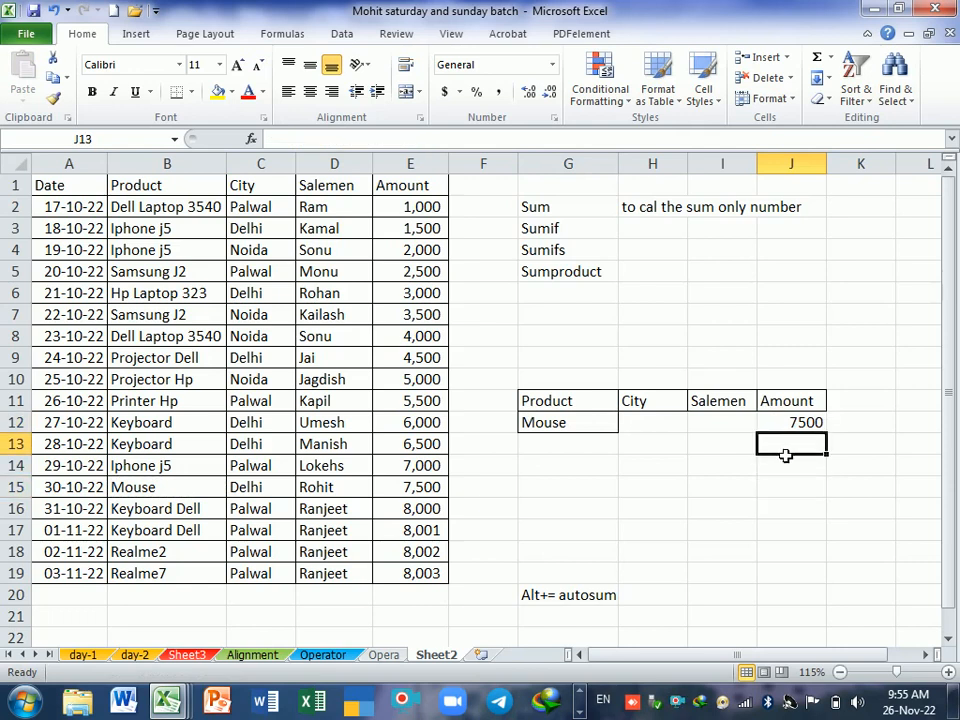
Step: Enter a SUMIF formula in J13 with range B1:E19, criteria G12 and sum range E1:E19
type("=sumi")
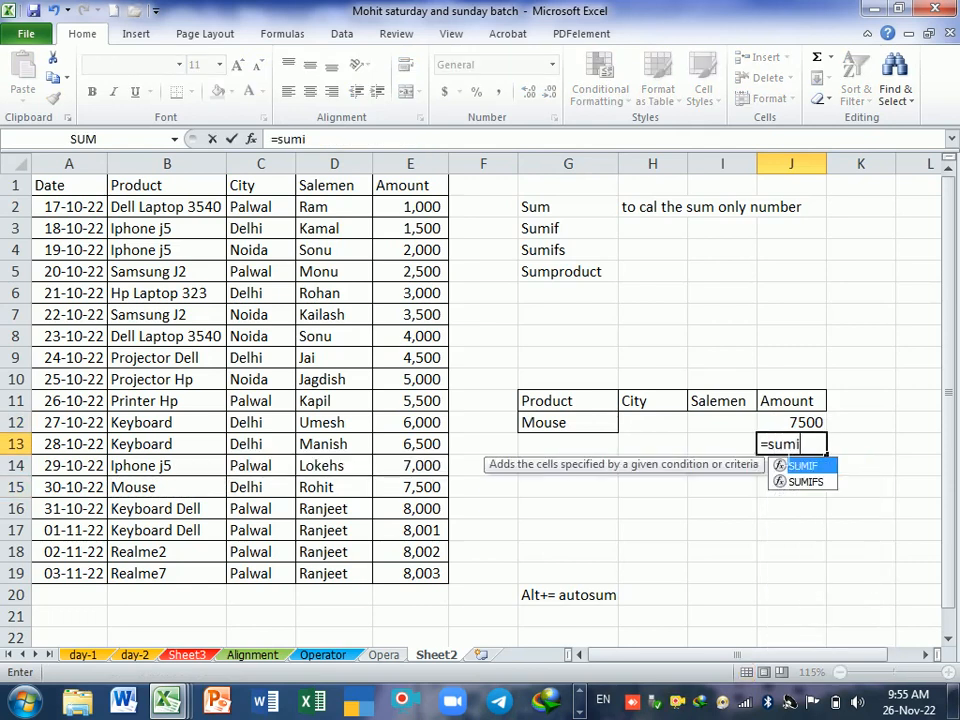
key("Tab")
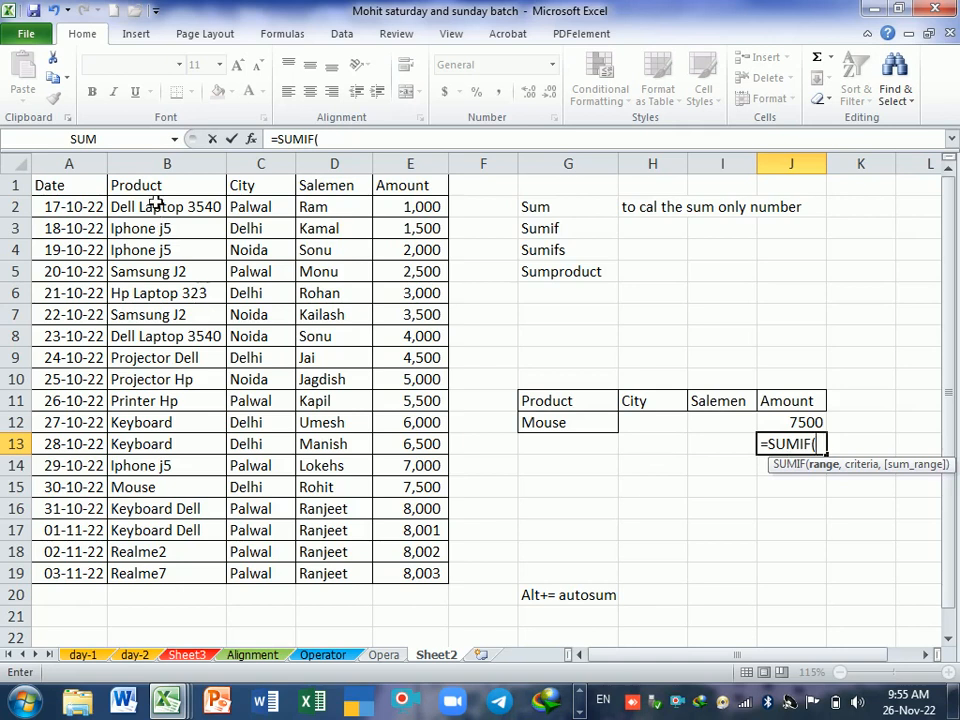
left_click_drag(120, 185, 405, 568)
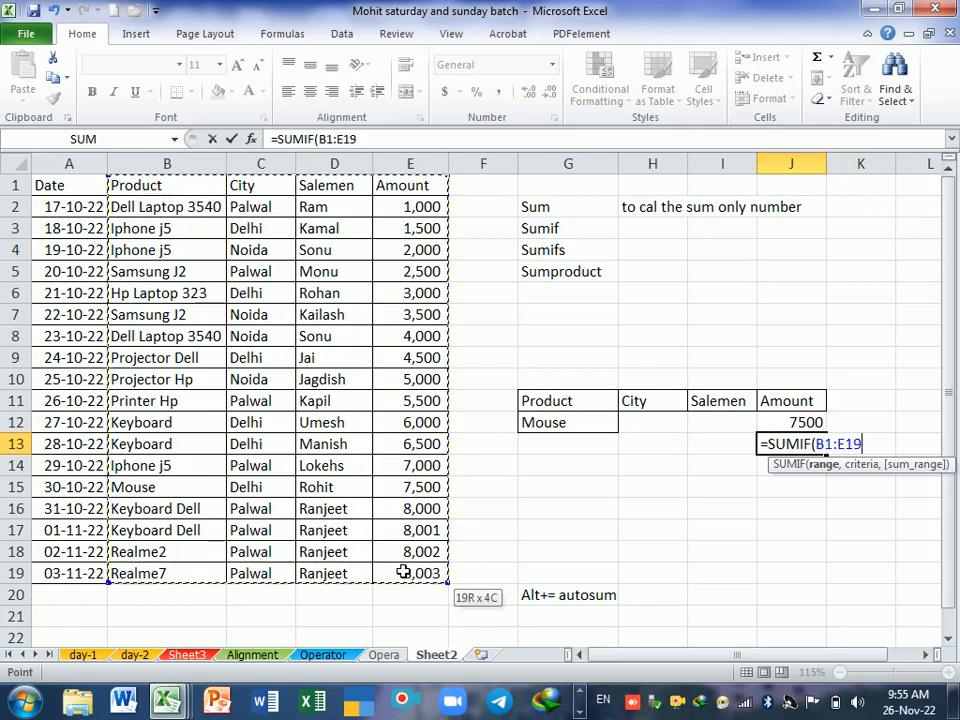
type(",")
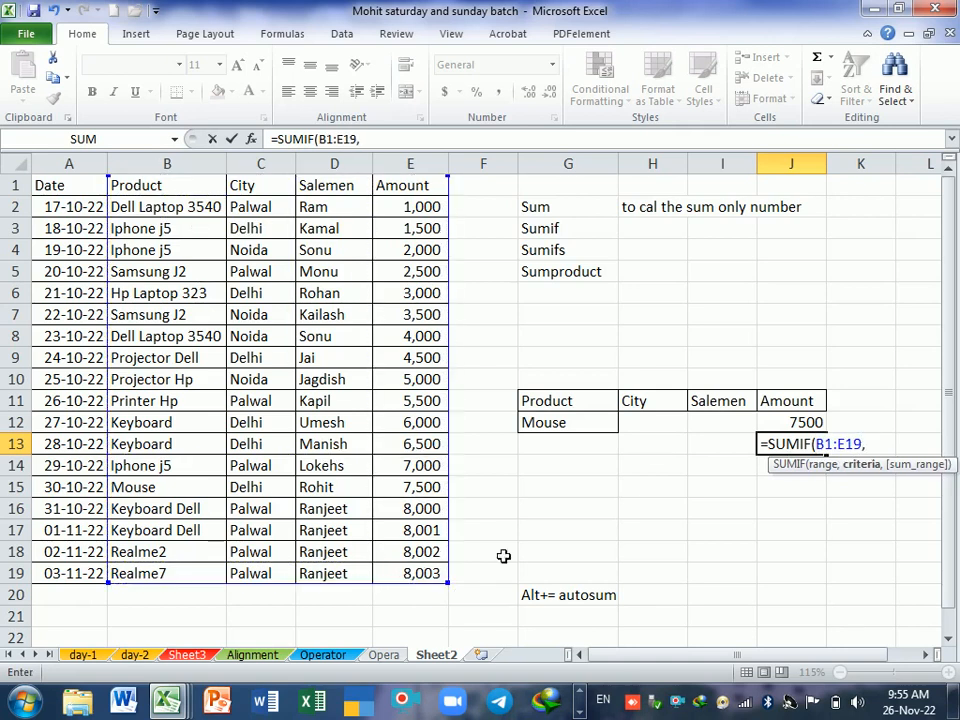
left_click(573, 426)
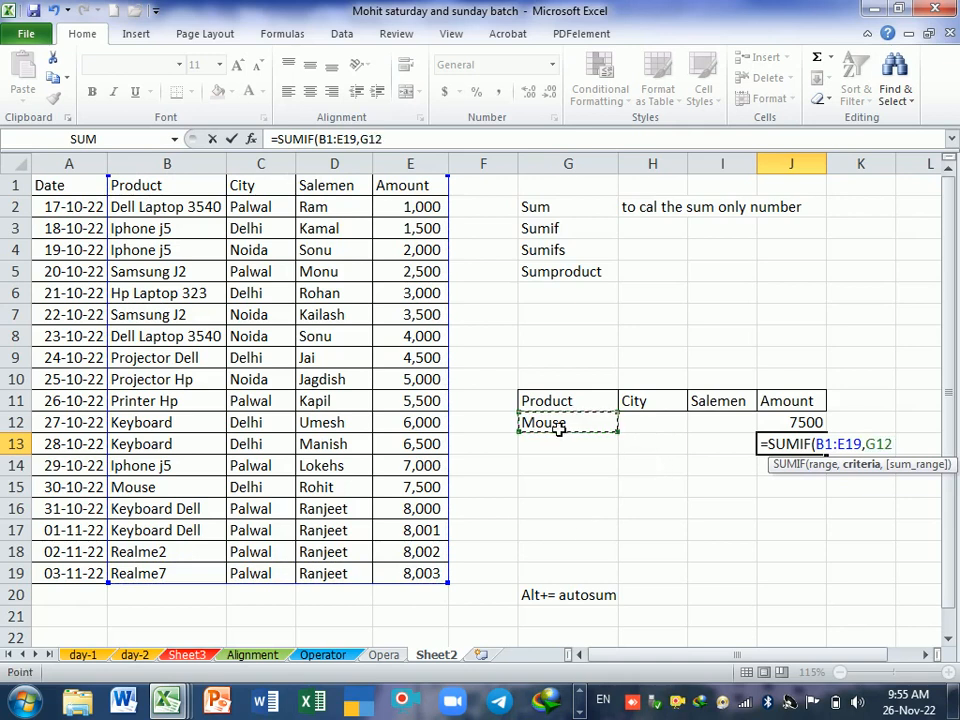
type(",")
left_click_drag(429, 193, 411, 574)
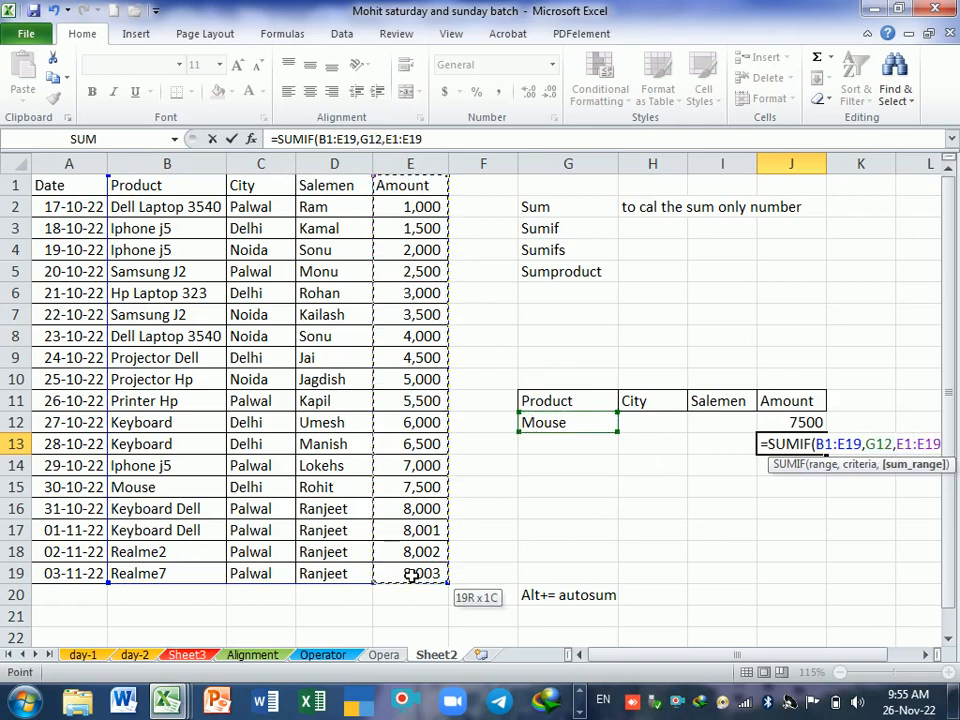
key("Return")
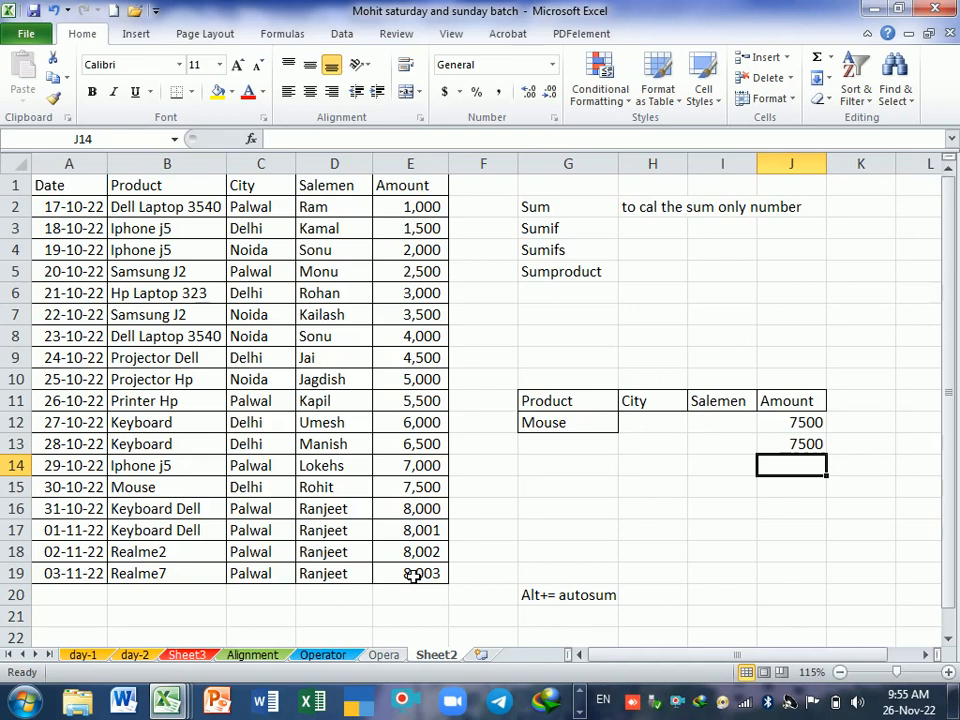
Step: Add a sales record in row 20 with product Mouse, city Palwal, a salesman's name and amount 10000, leaving the date empty
left_click(86, 597)
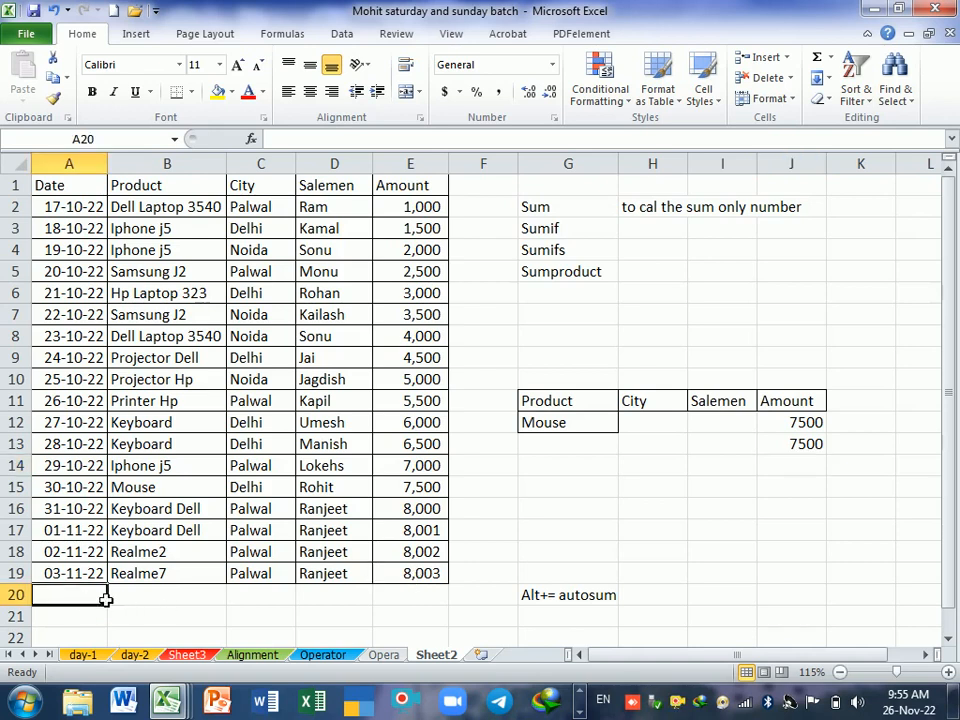
left_click(200, 594)
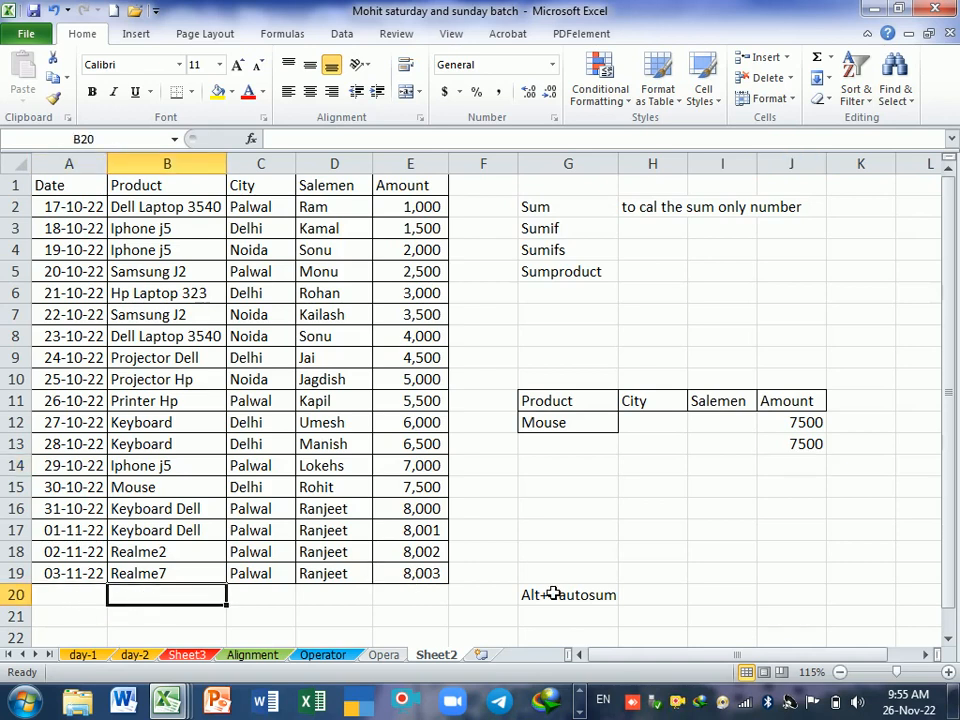
type("Mouse")
key("Tab")
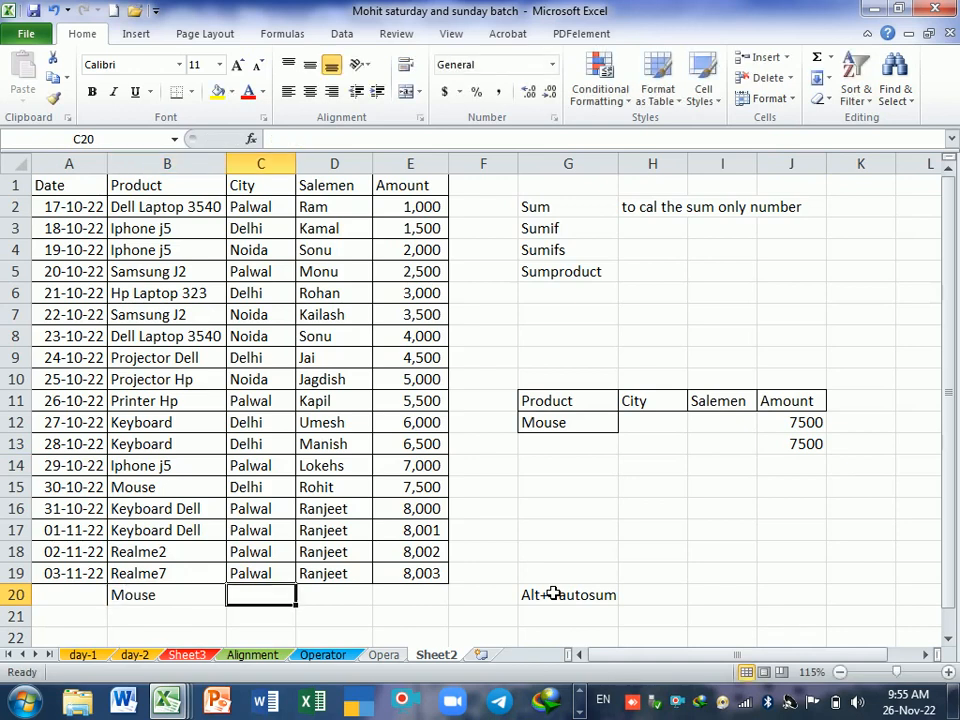
type("Pa")
key("Tab")
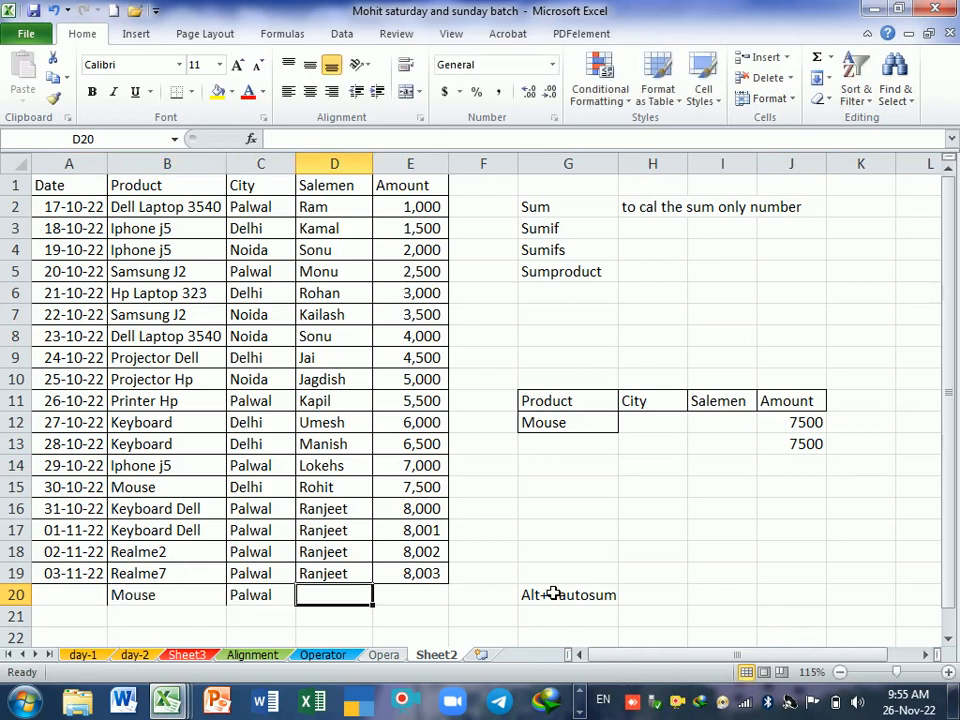
type("r")
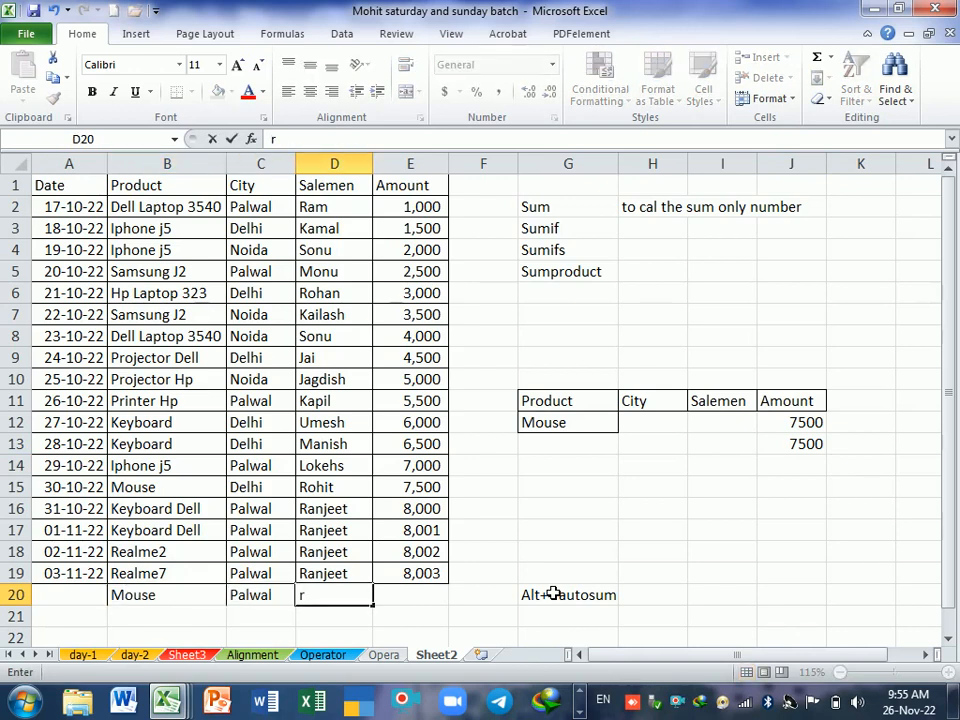
type("rohit")
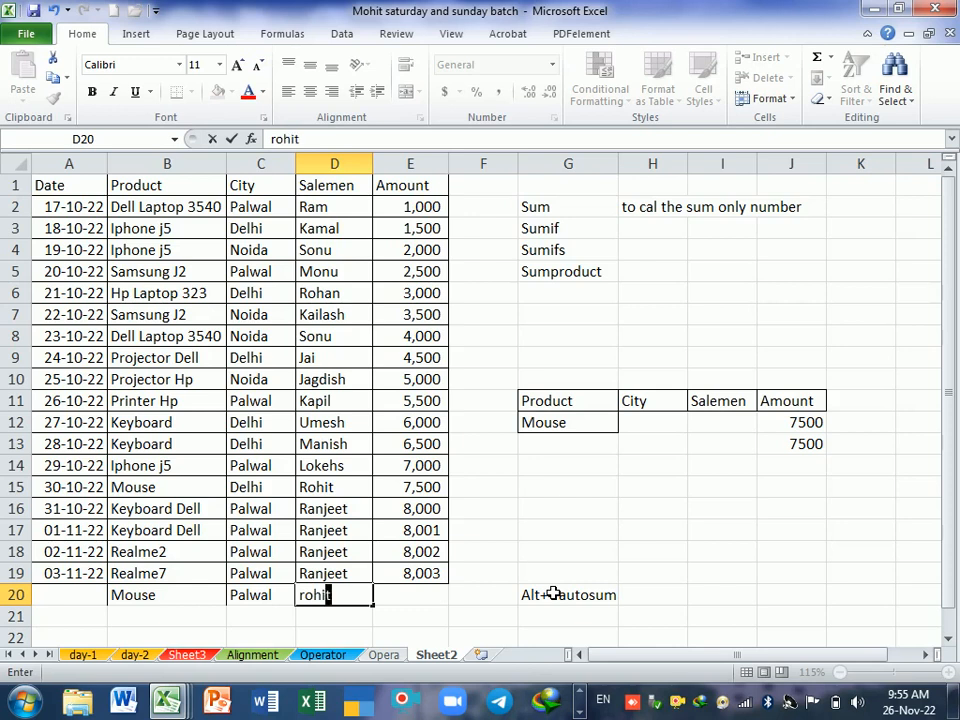
key("Tab")
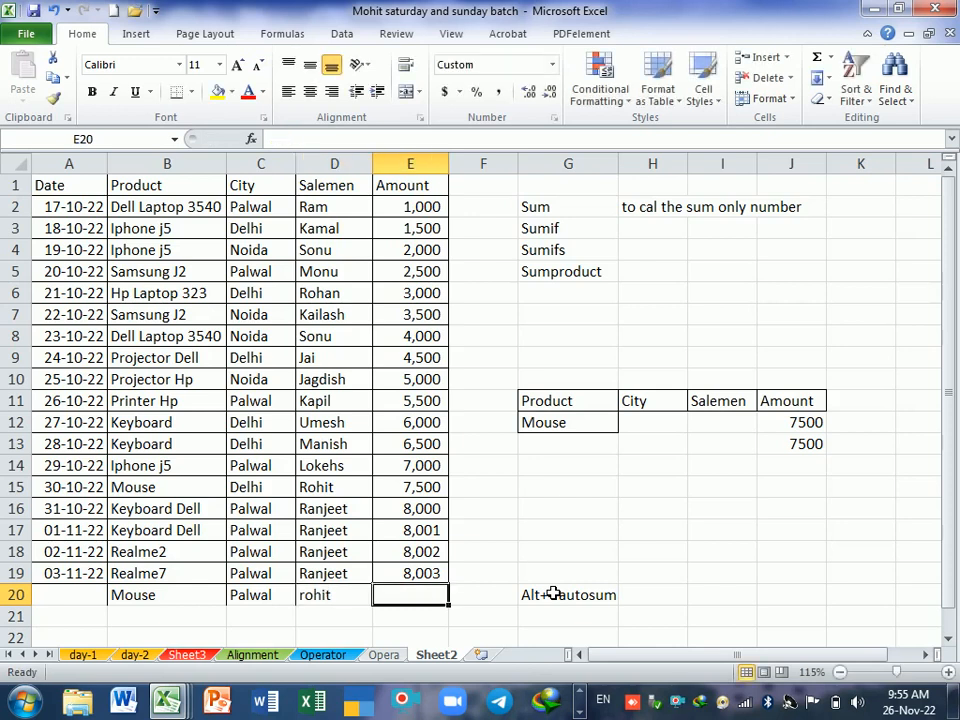
type("10000")
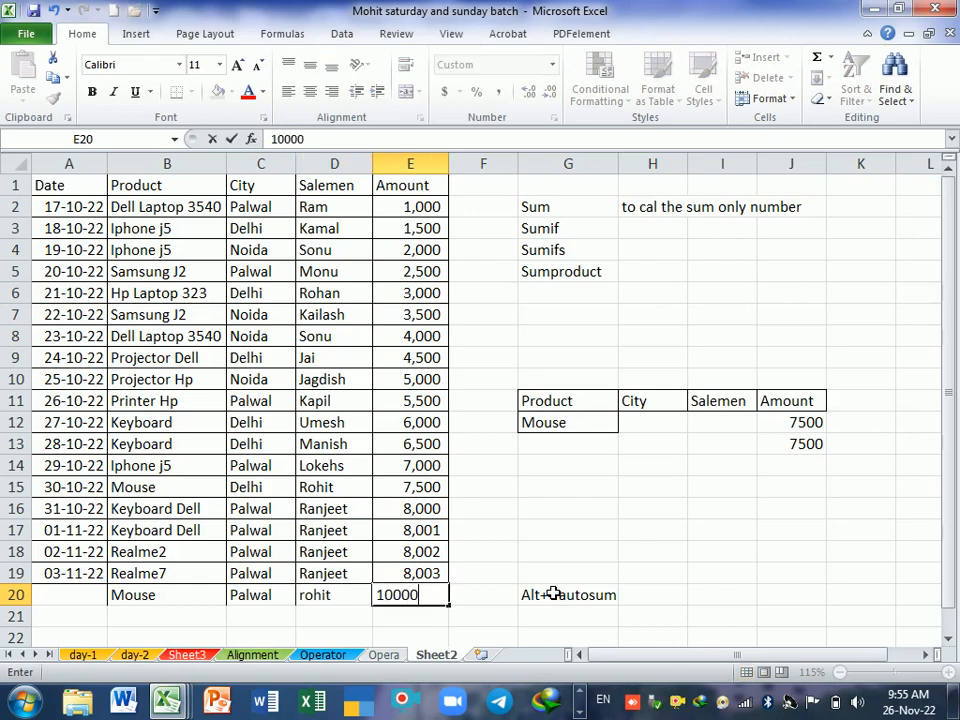
key("Return")
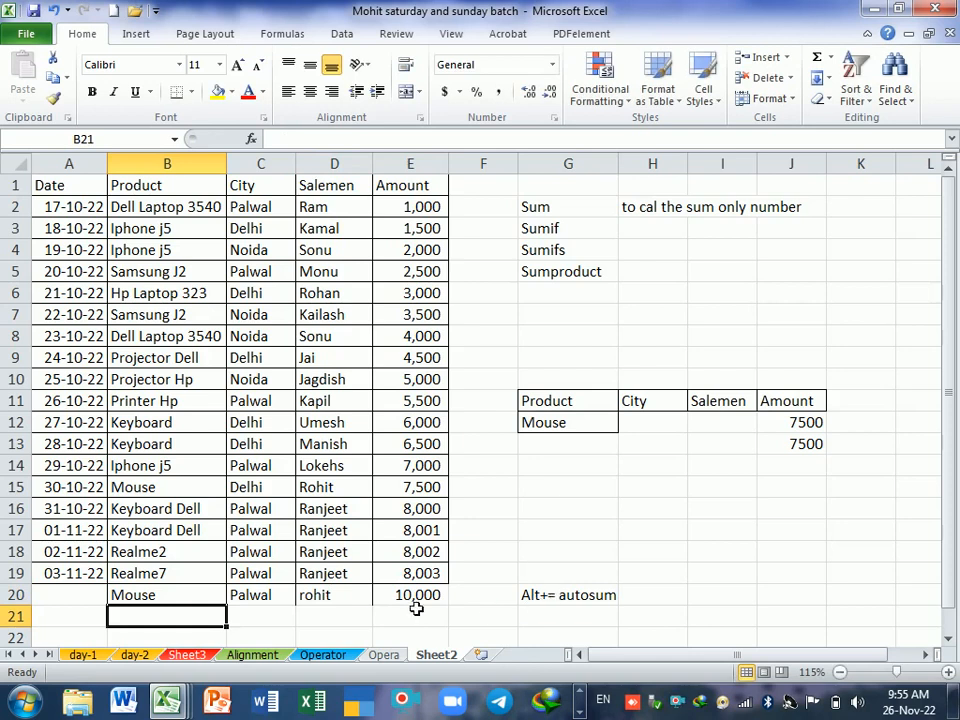
Step: Inspect the ranges of the SUMIF formula in J13 against the record in row 20
left_click_drag(195, 597, 422, 607)
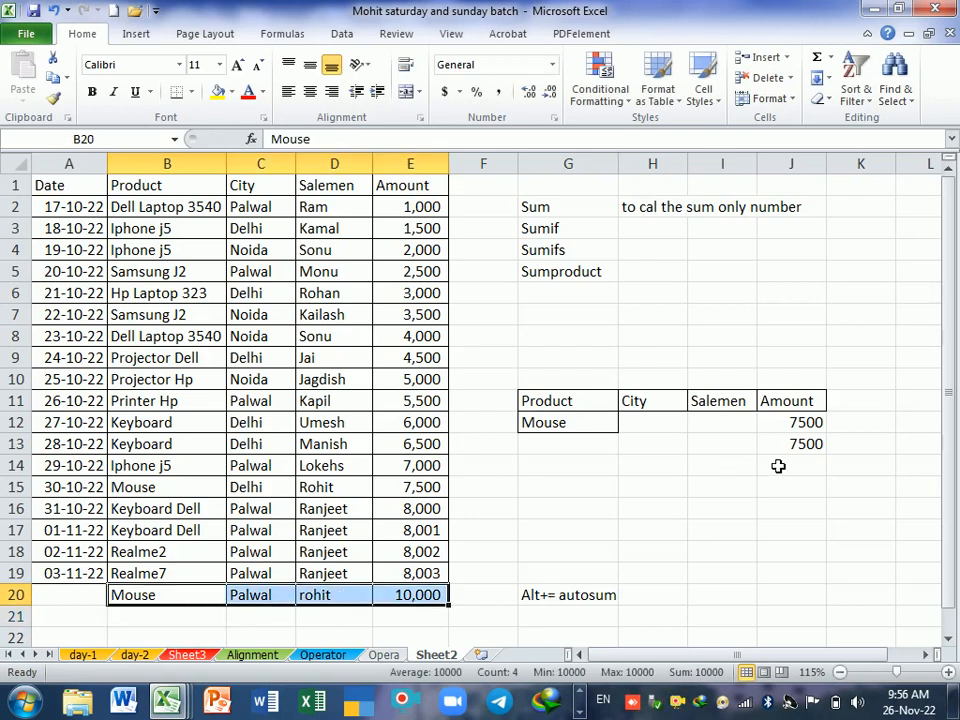
left_click(805, 446)
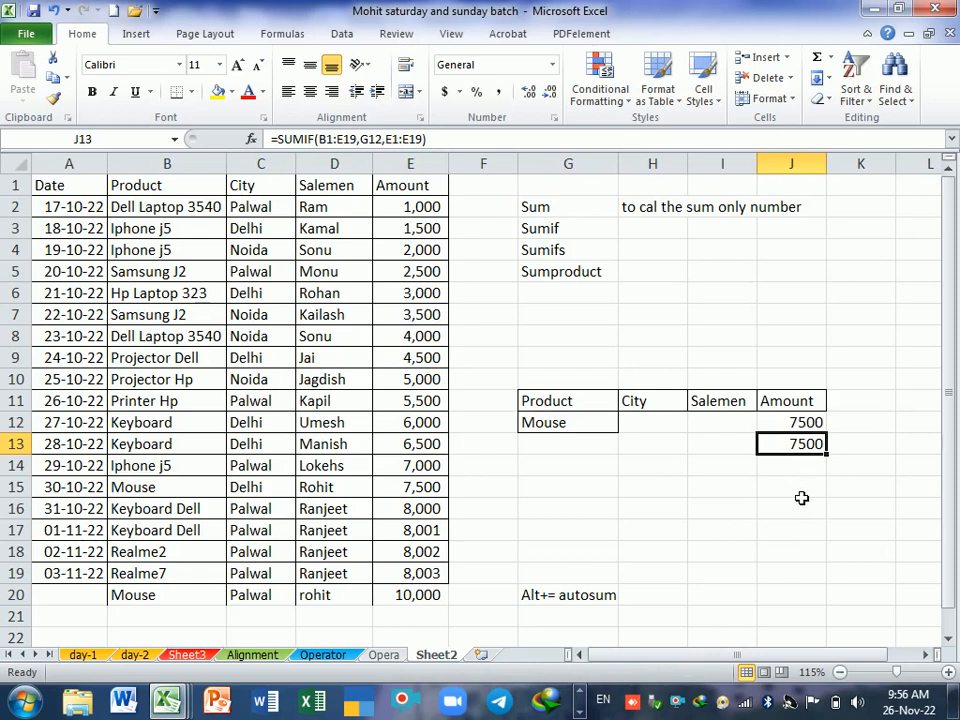
double_click(800, 444)
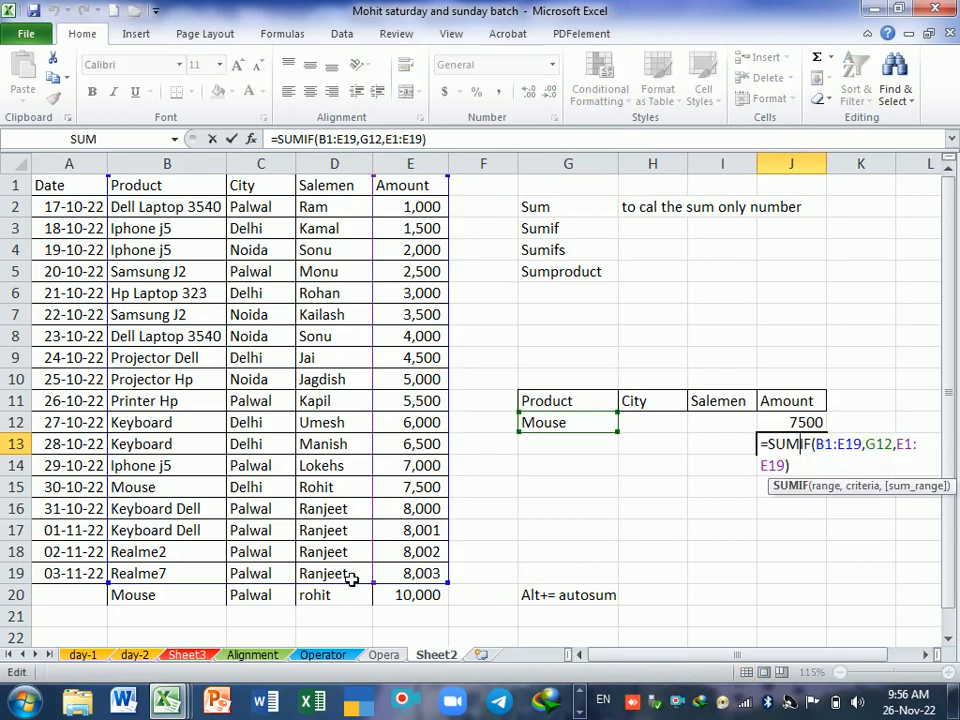
key("Return")
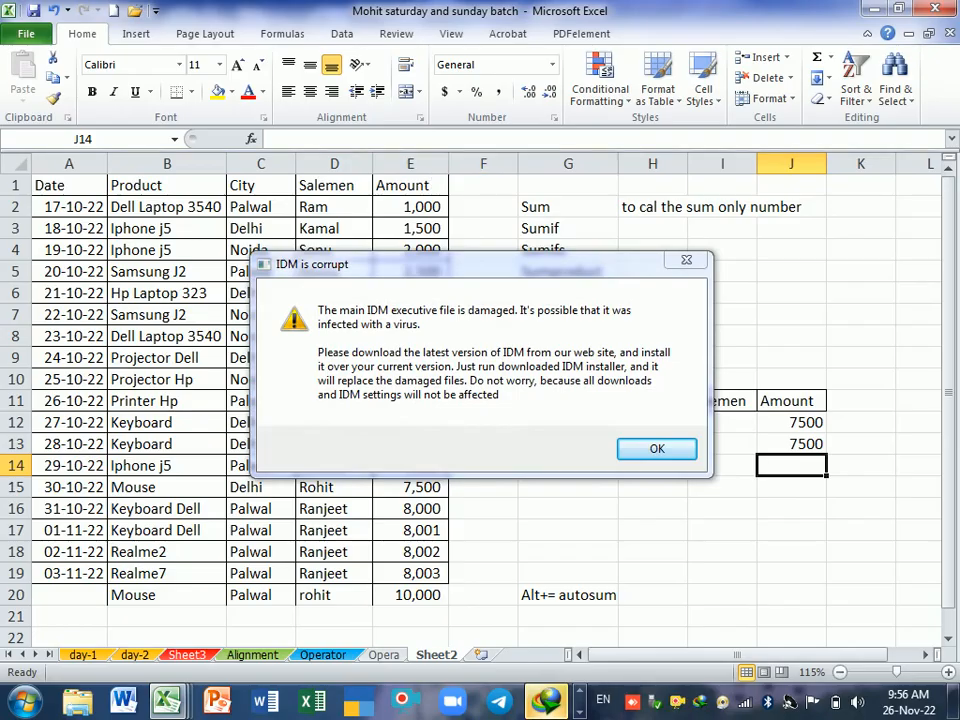
Step: Dismiss the IDM warning and close the browser window, returning to the worksheet
left_click(686, 259)
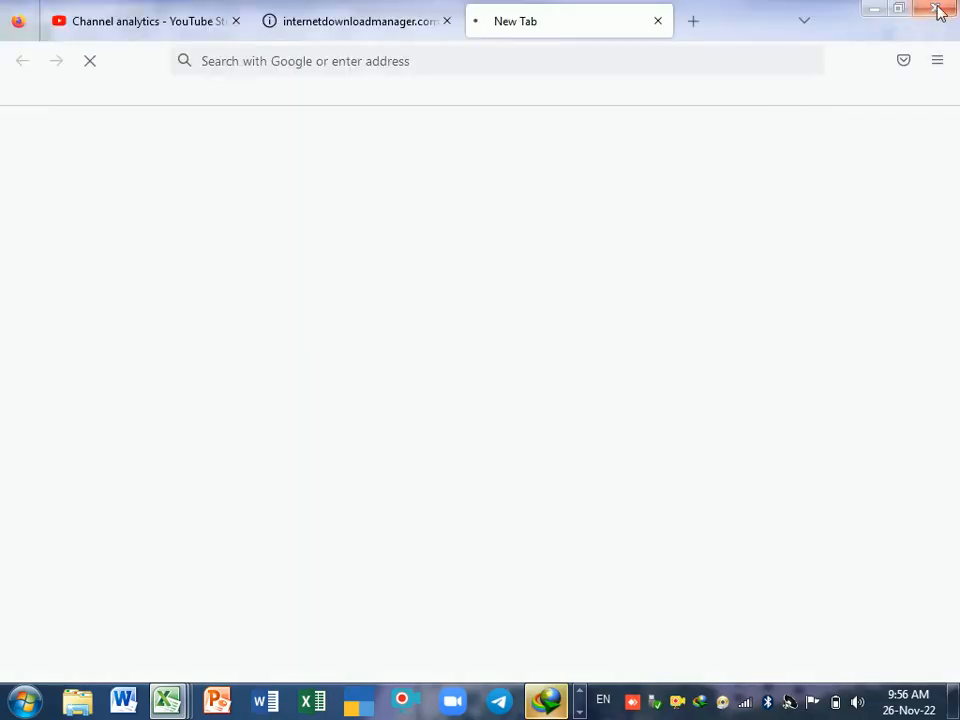
left_click(935, 10)
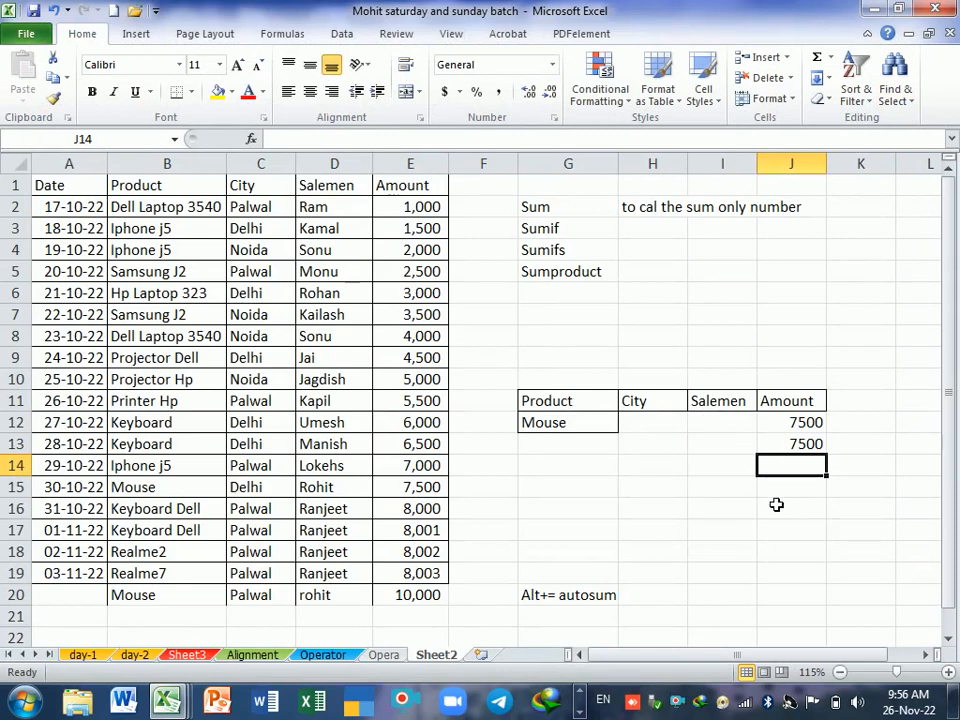
left_click(745, 701)
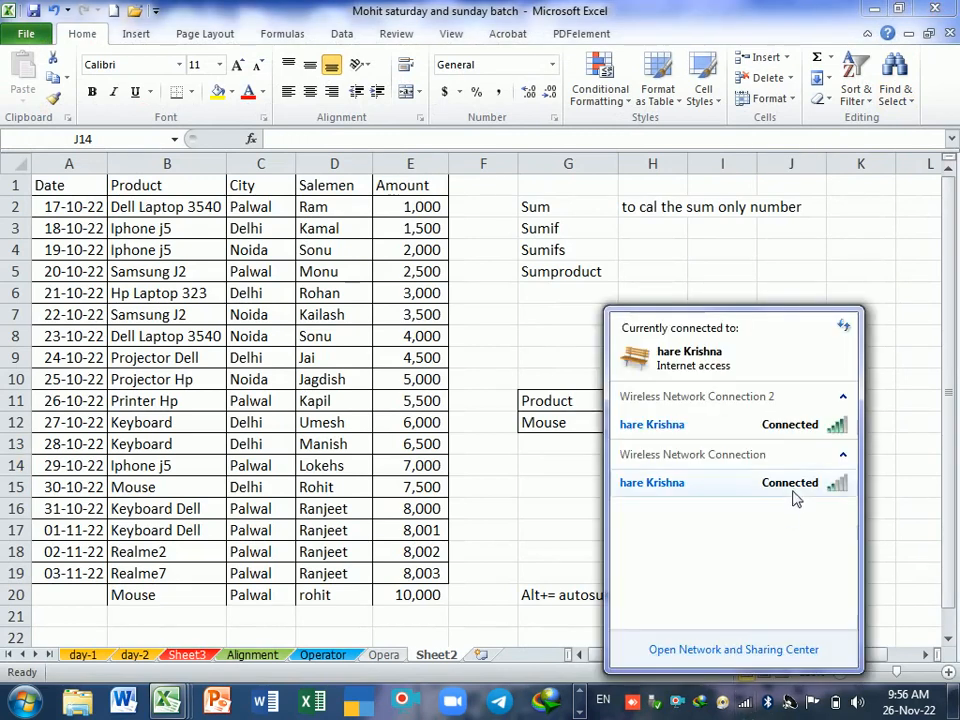
left_click(846, 253)
Step: Enter a SUMIF formula in J14 using whole columns B:E as range, G12 as criteria and E:E as sum range
type("=")
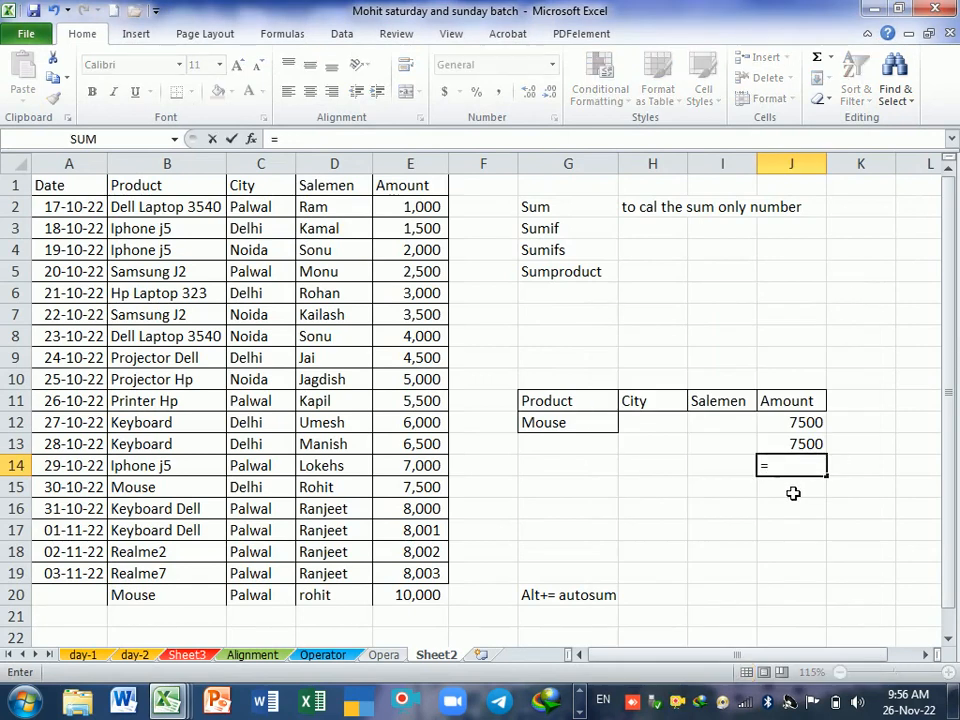
type("sumif")
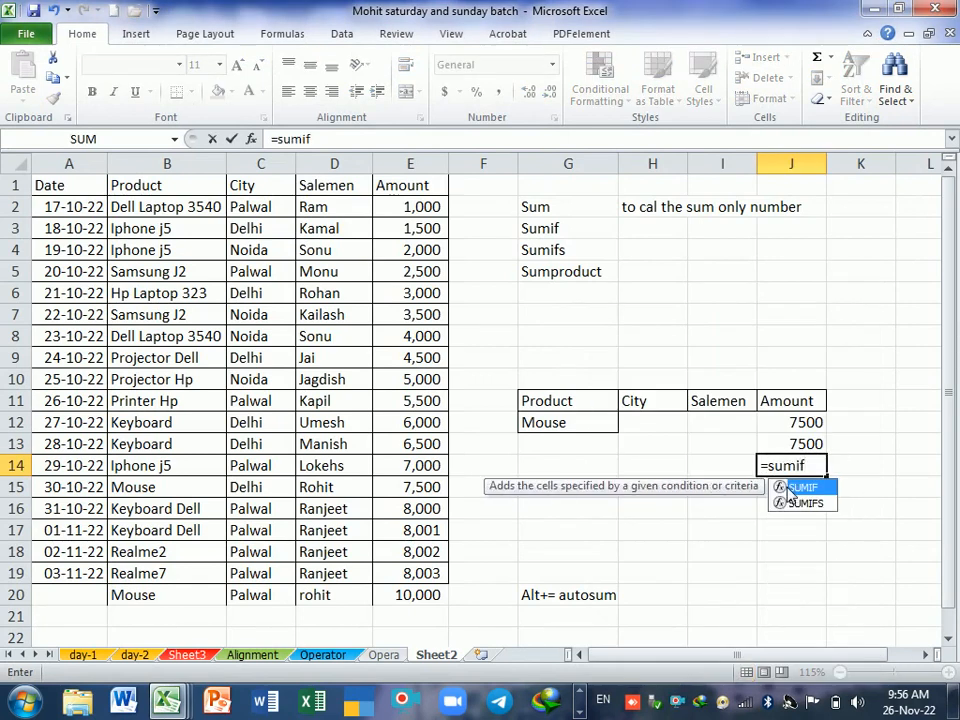
key("Tab")
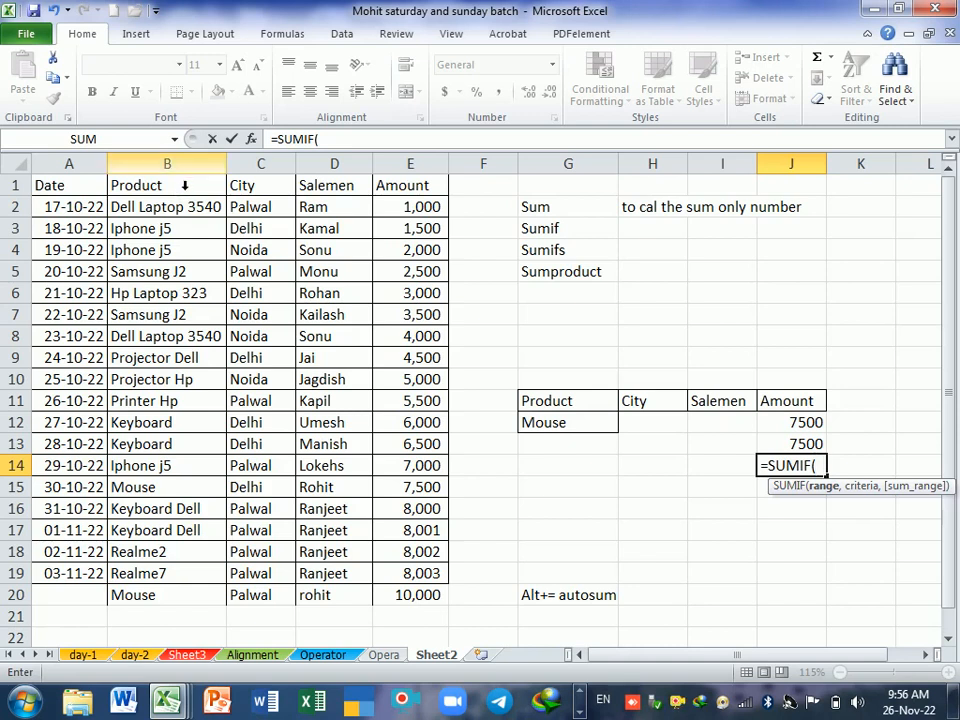
left_click_drag(189, 184, 408, 183)
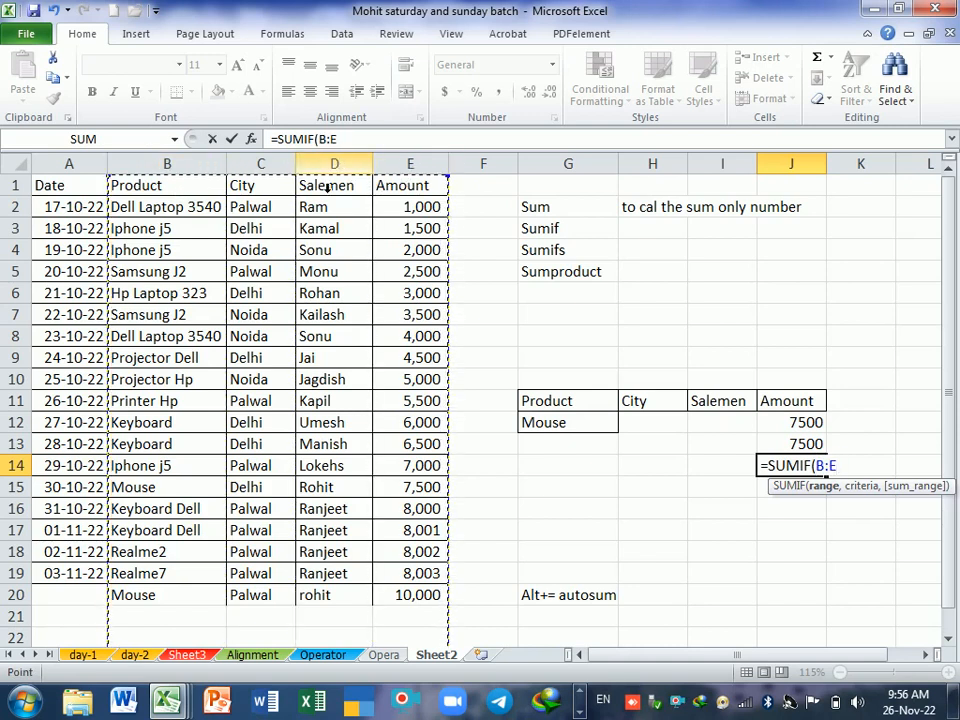
left_click_drag(191, 180, 424, 184)
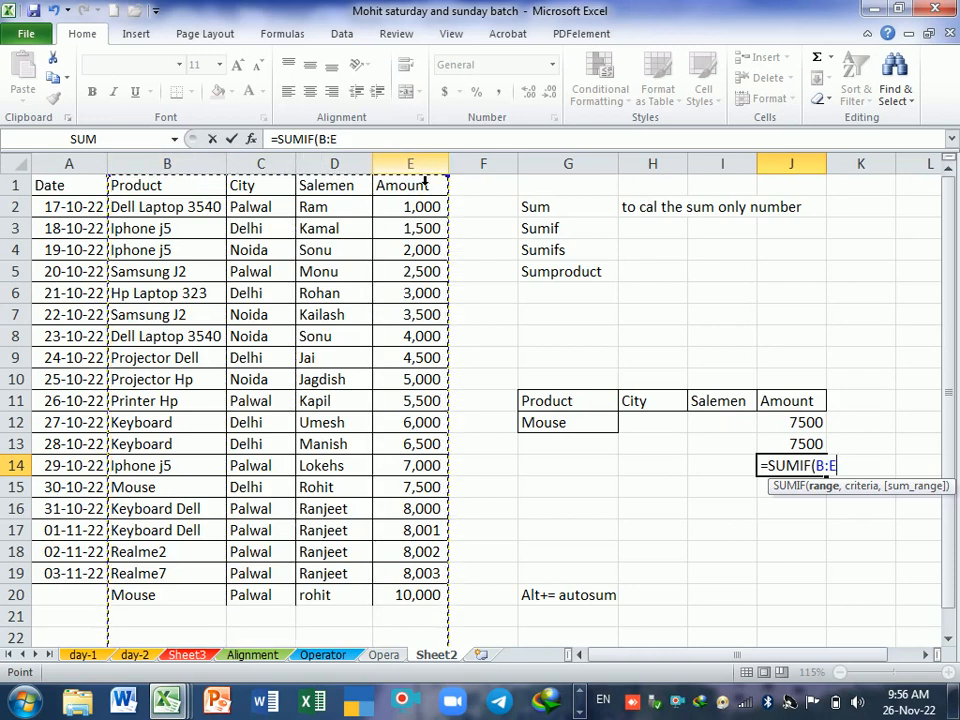
type(",")
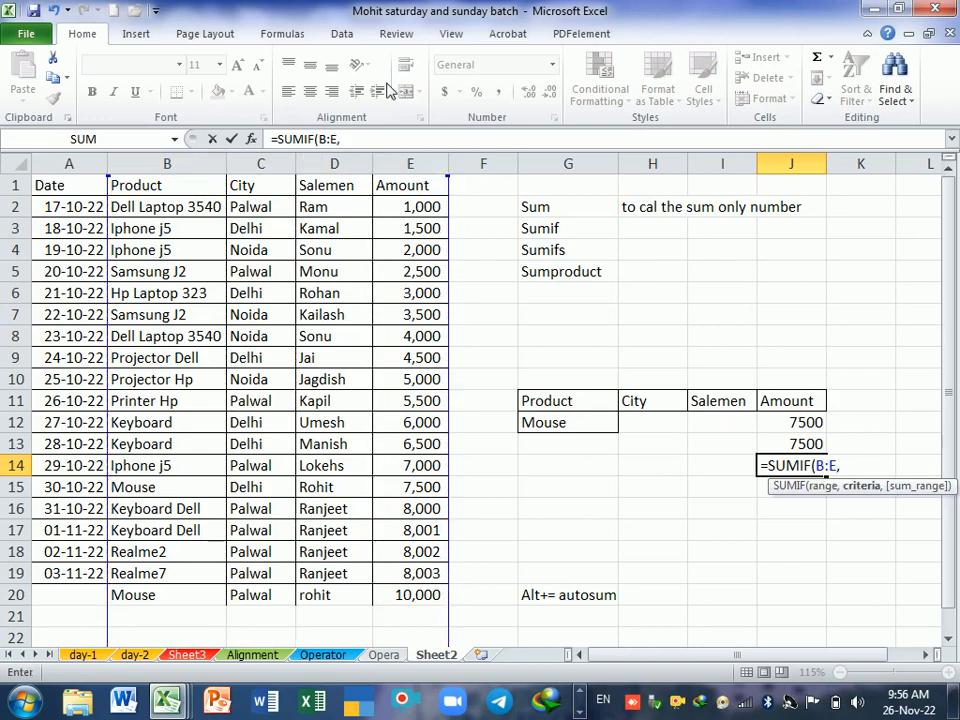
left_click(565, 428)
type(",")
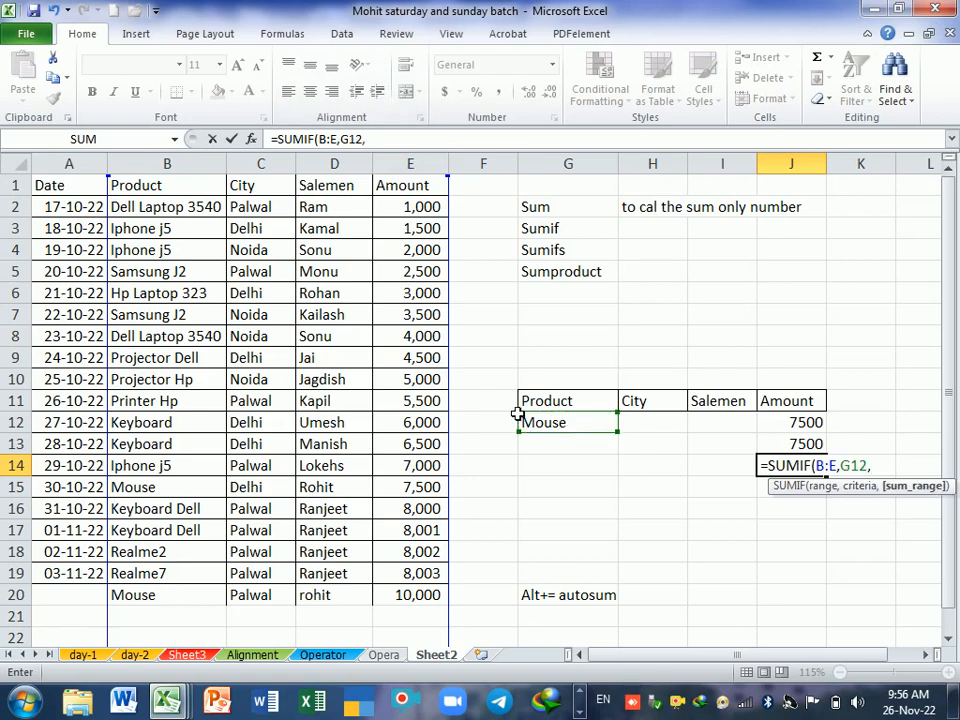
left_click(416, 165)
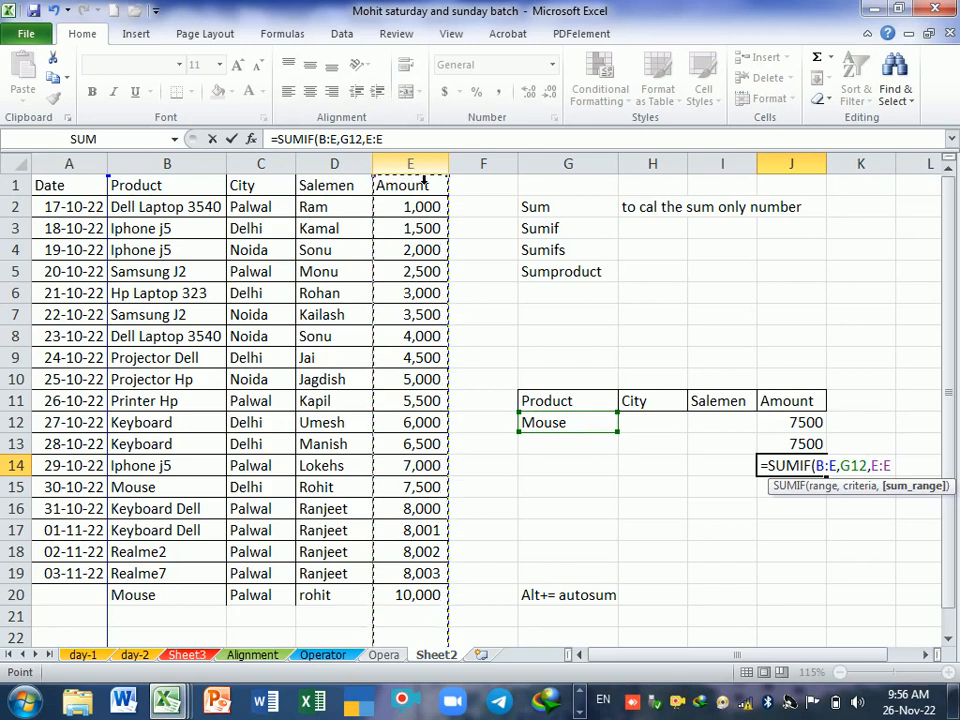
key("Return")
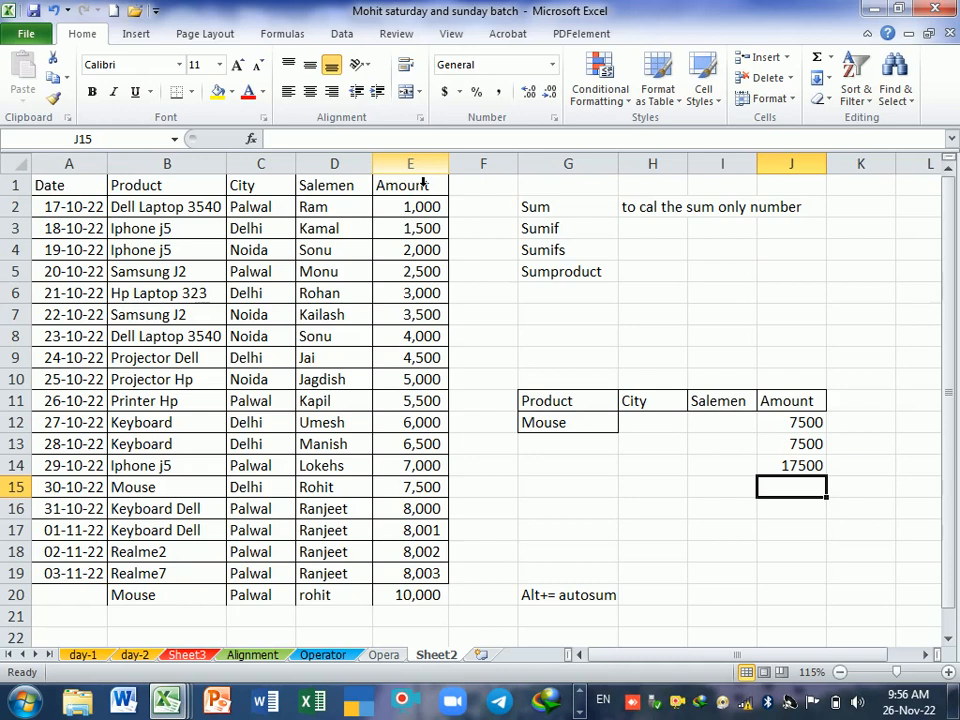
Step: Add a sales record in row 21 with product Mouse, city Delhi, a salesman's name and amount 5000, leaving the date empty
left_click(196, 619)
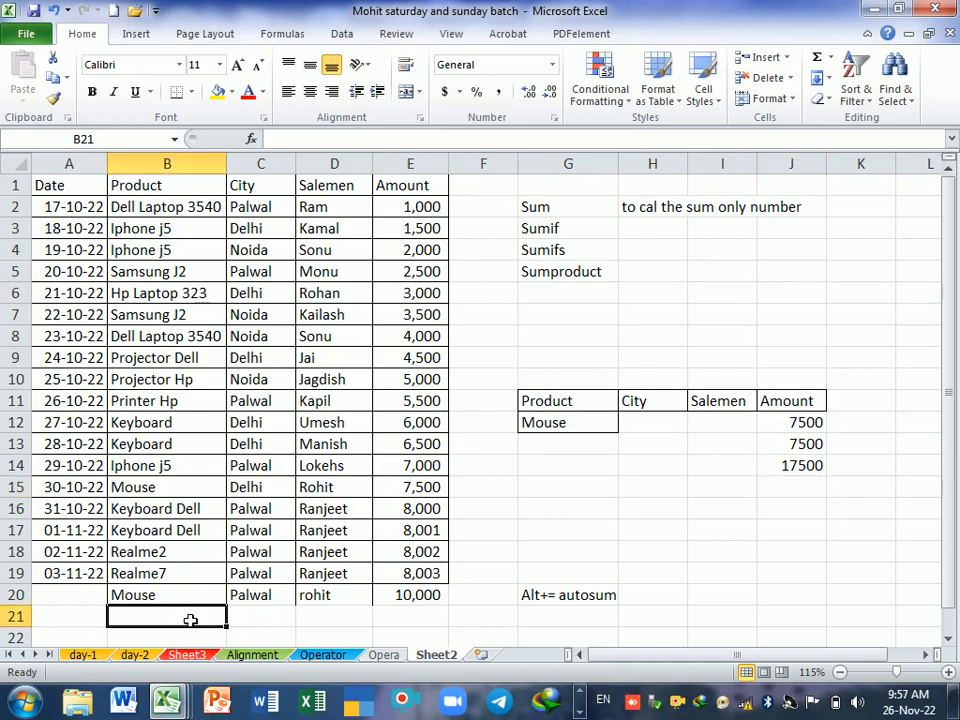
type("M")
key("Tab")
type("Delhi")
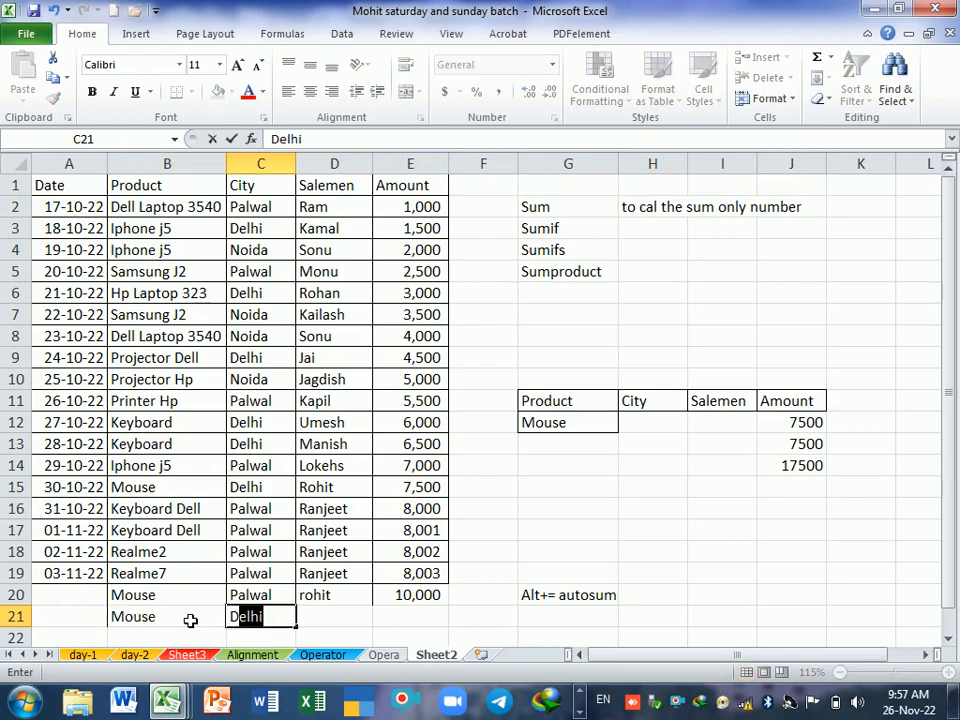
key("Tab")
type("Ranjeet")
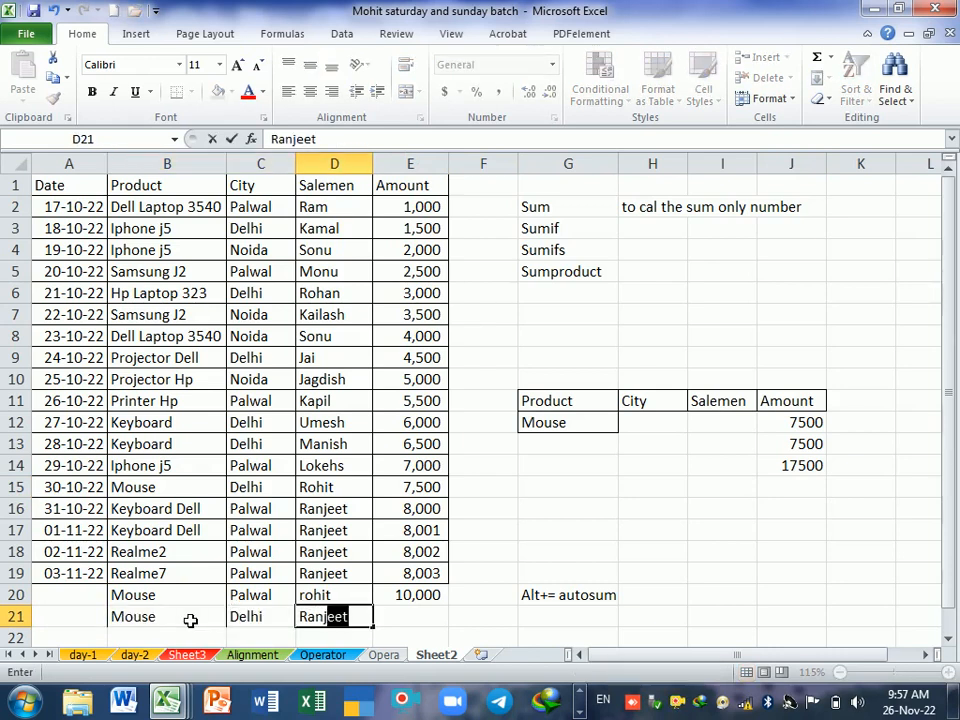
key("Tab")
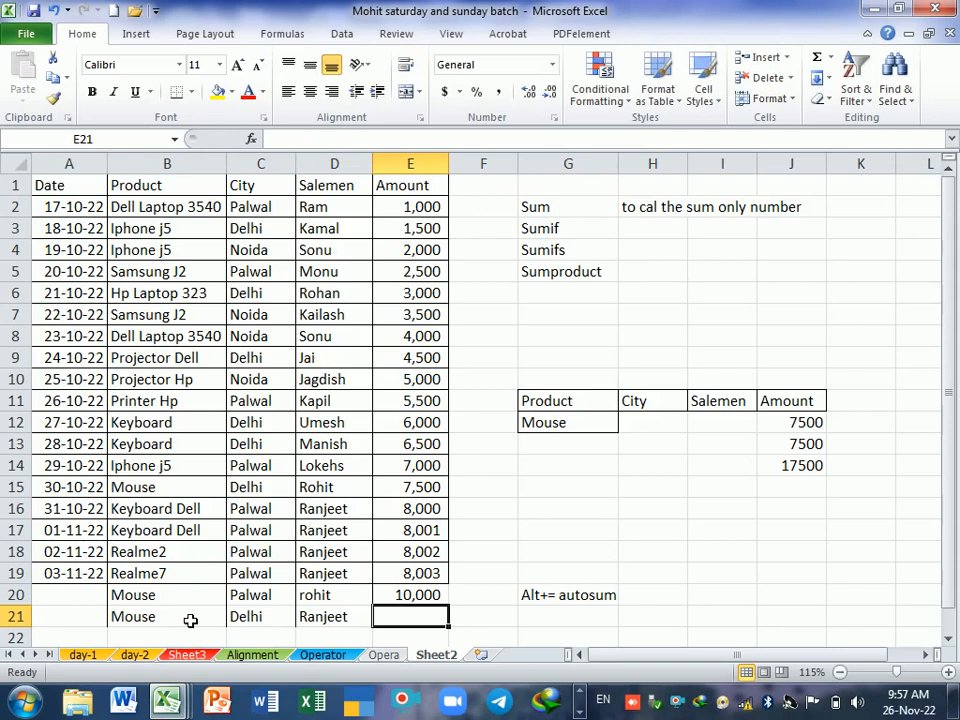
type("5000")
key("Return")
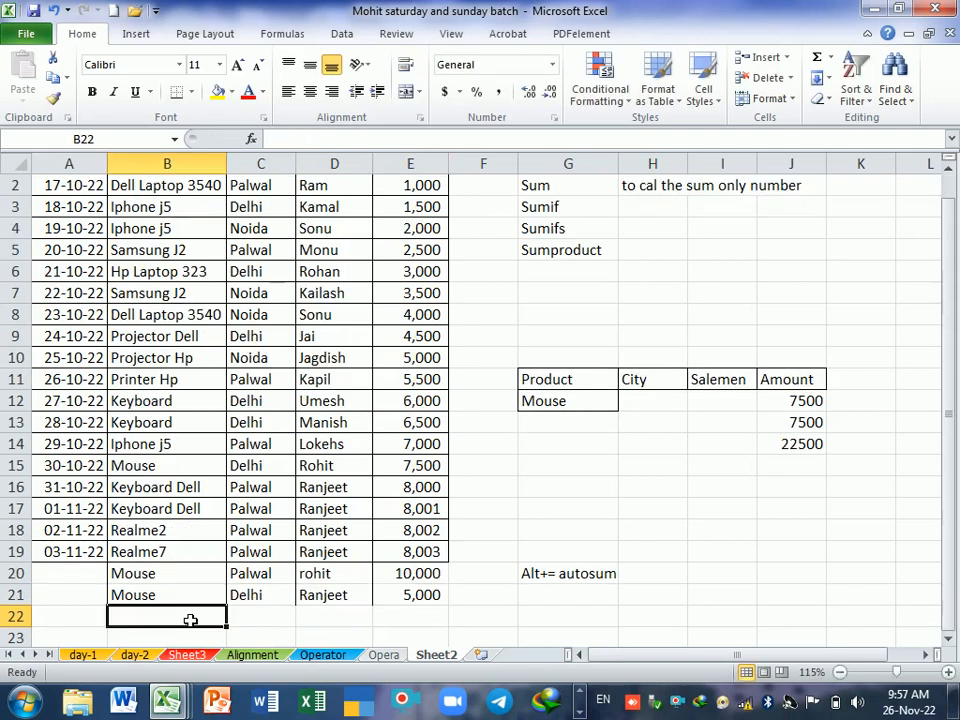
Step: Examine the whole-column SUMIF formula in J14 and its result against the Mouse records in rows 20 and 21
left_click(784, 448)
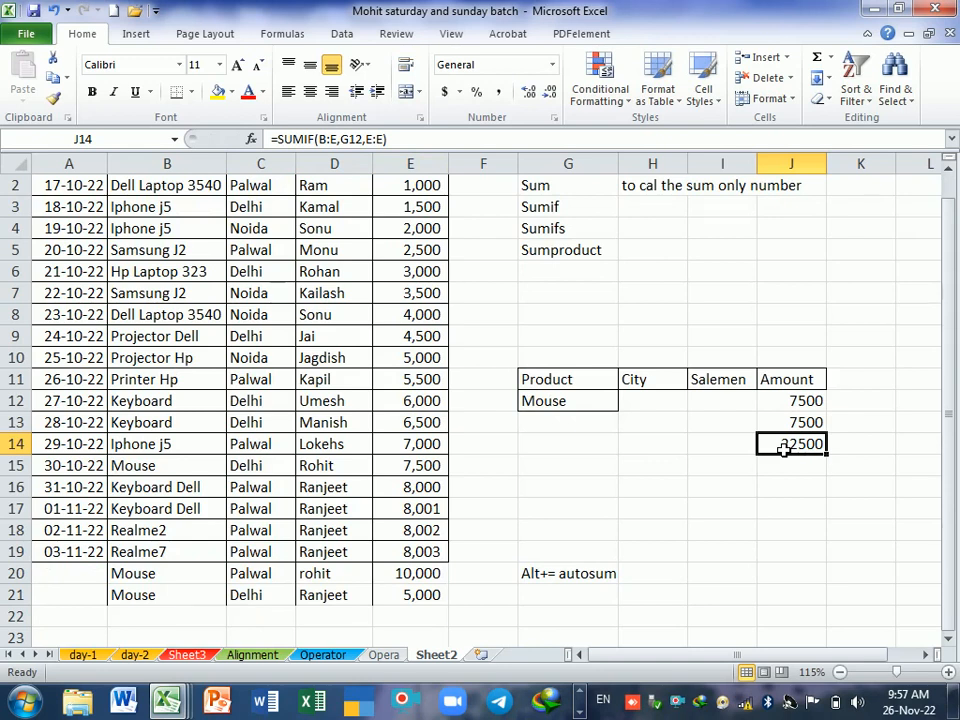
left_click(789, 489)
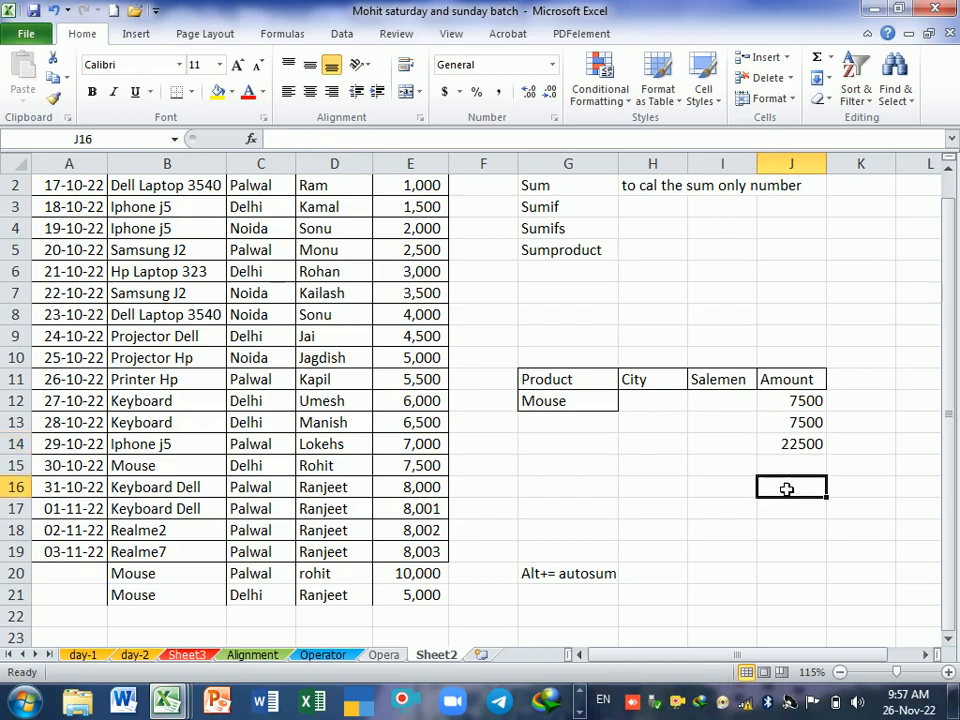
double_click(791, 444)
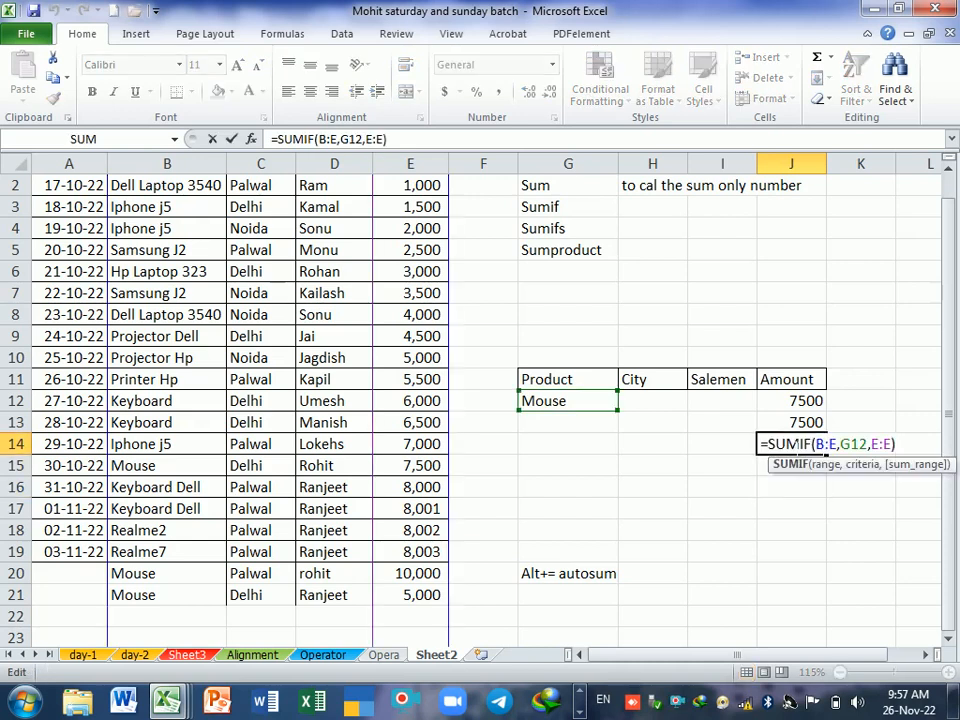
key("Return")
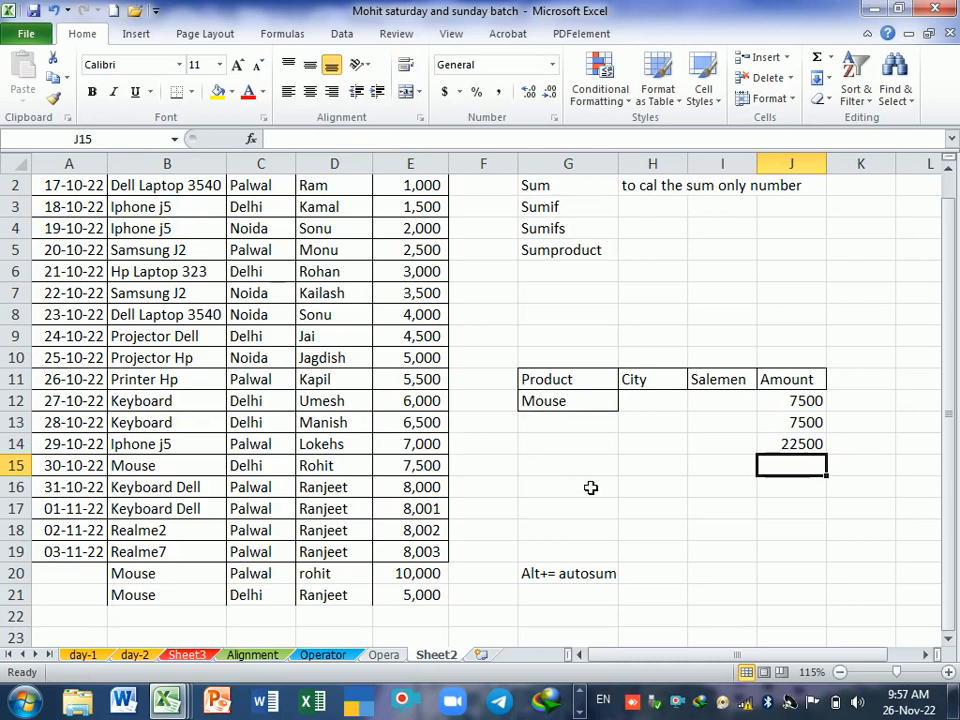
scroll(628, 510, "up", 1)
scroll(630, 507, "down", 2)
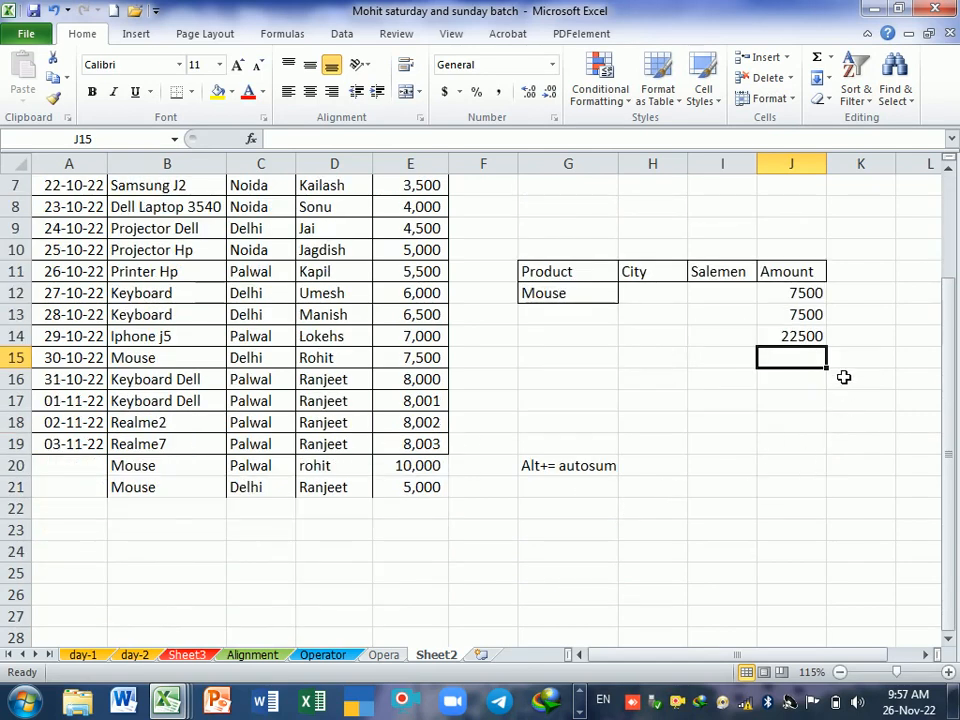
left_click(820, 340)
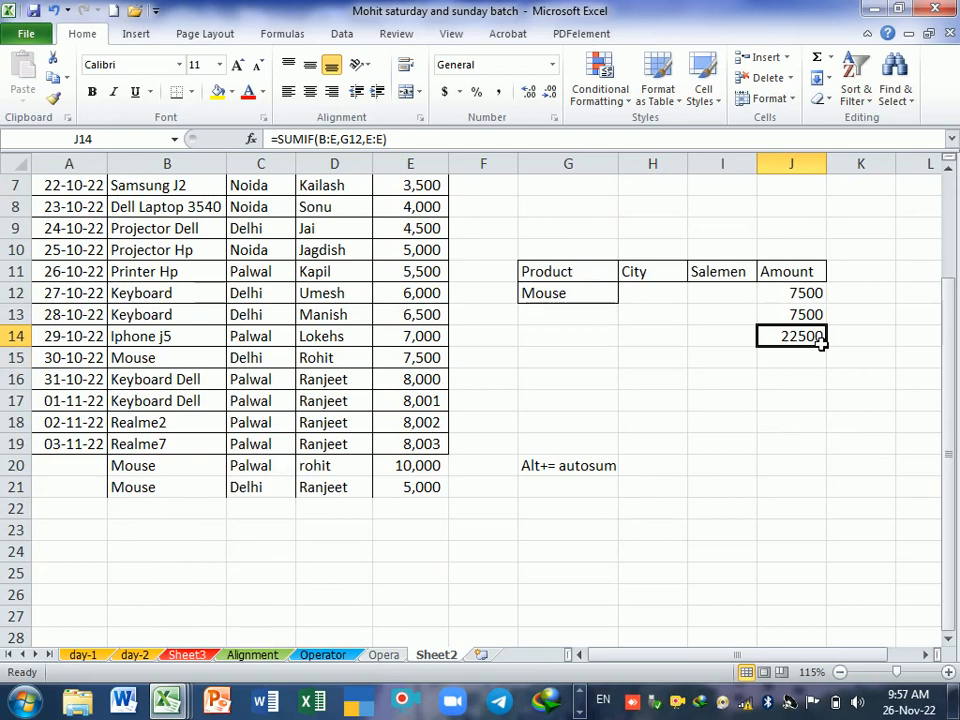
left_click(162, 515)
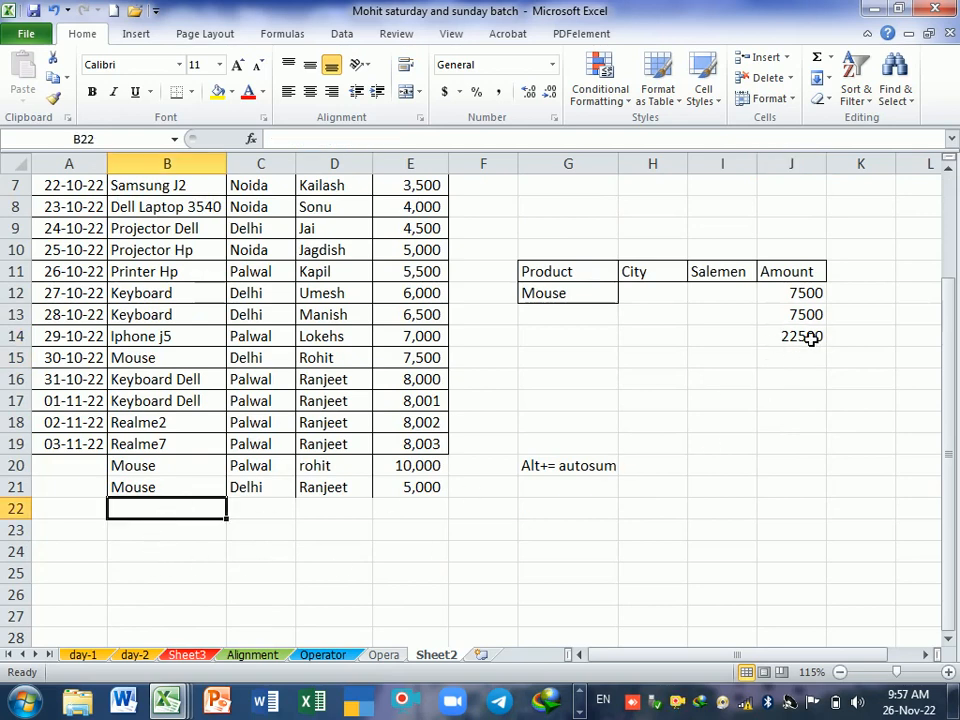
scroll(596, 481, "up", 2)
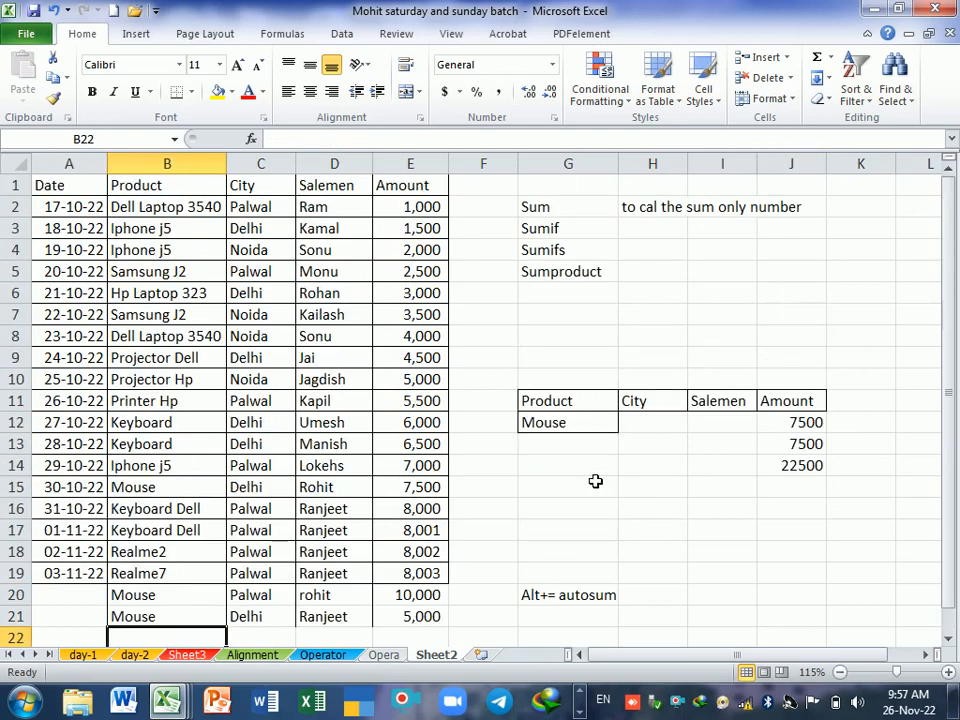
Step: Copy the product Keyboard from B12 into the criteria cell G12, replacing the product there
left_click(192, 427)
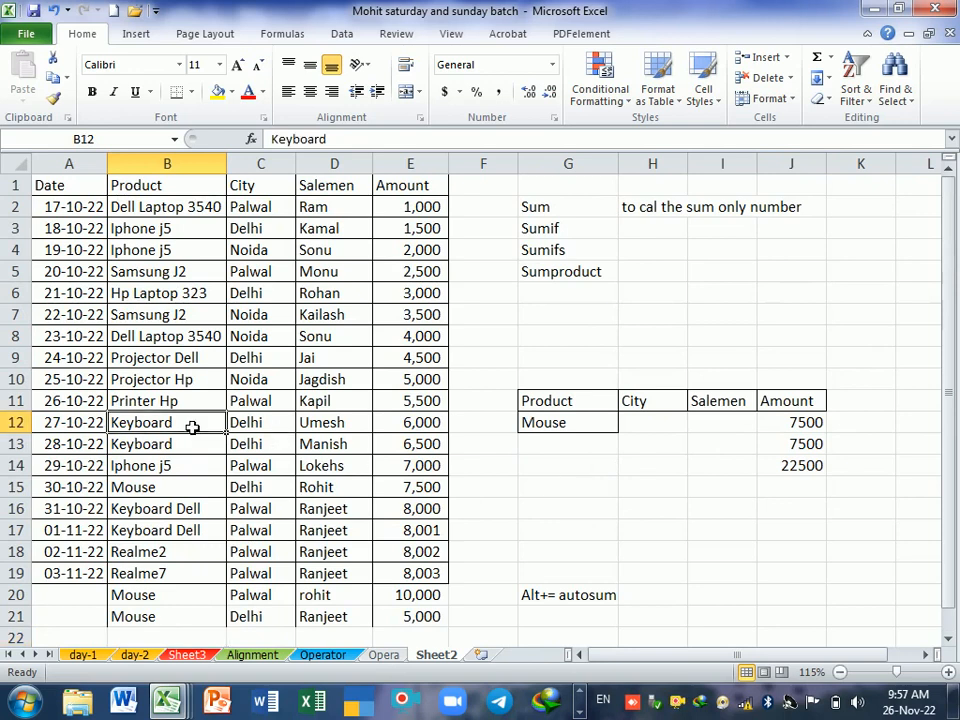
key("ctrl+c")
left_click(558, 425)
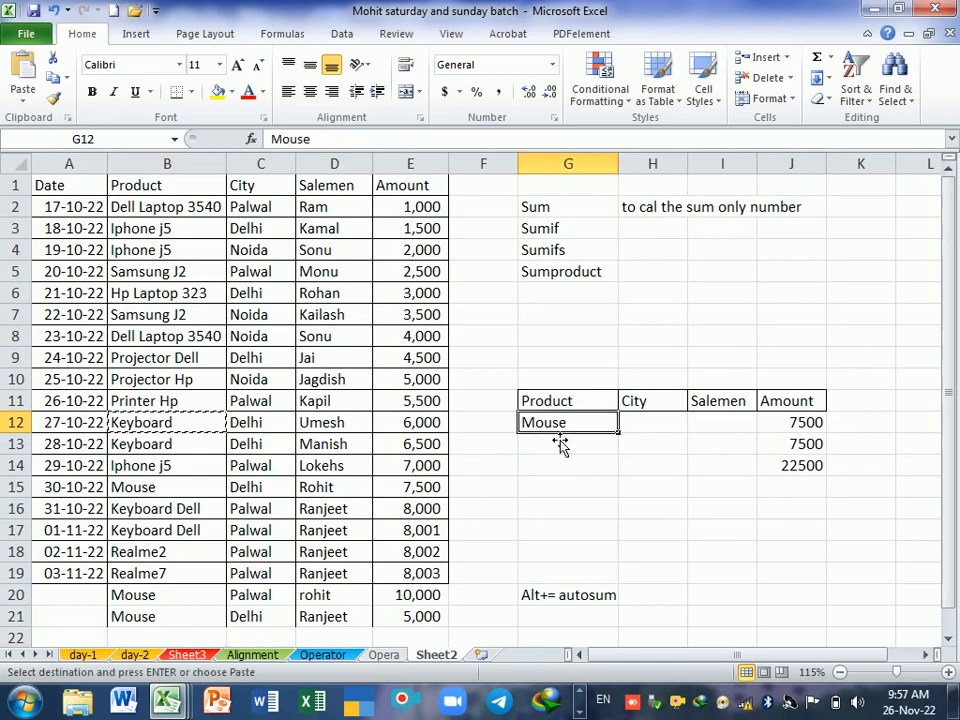
key("Return")
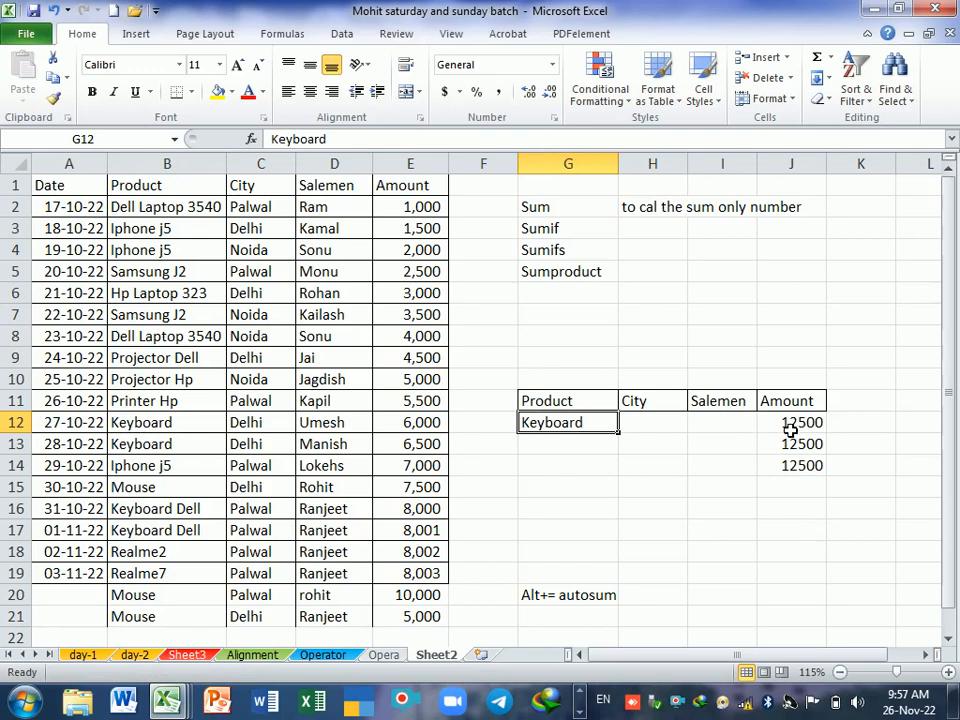
Step: Compare the three SUMIF results in J12:J14 for the product in G12 against the sales table
left_click_drag(790, 430, 793, 474)
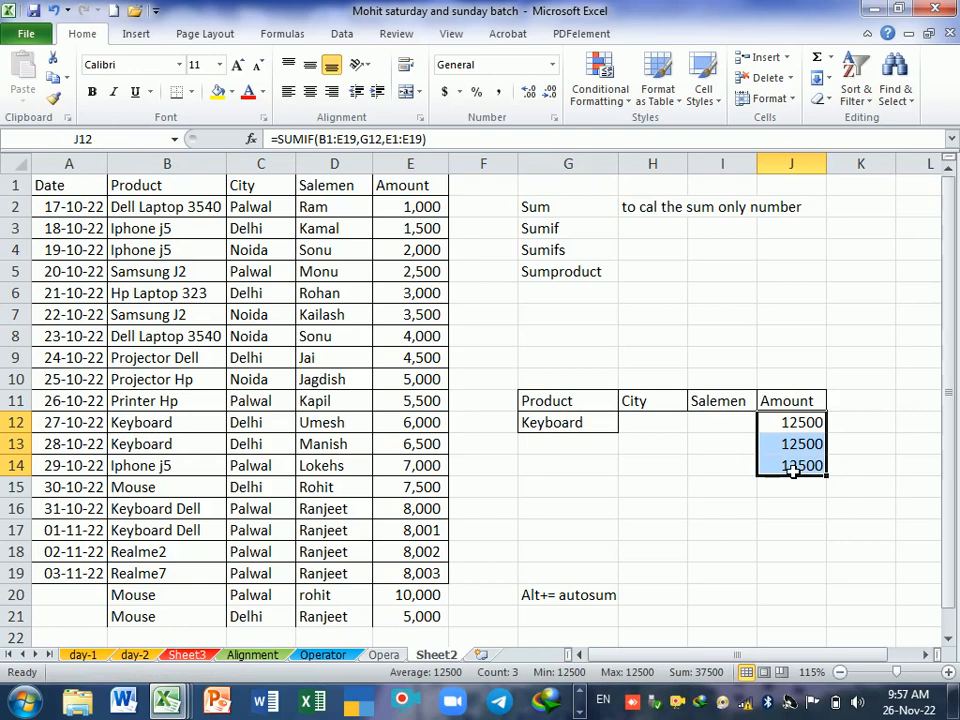
left_click(710, 510)
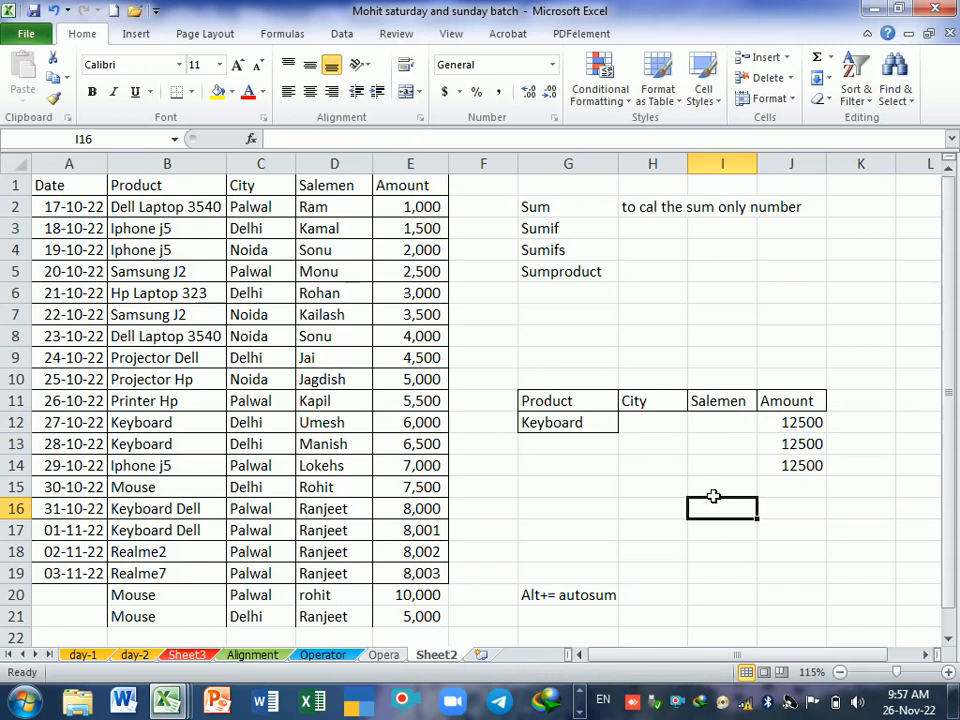
scroll(669, 491, "down", 1)
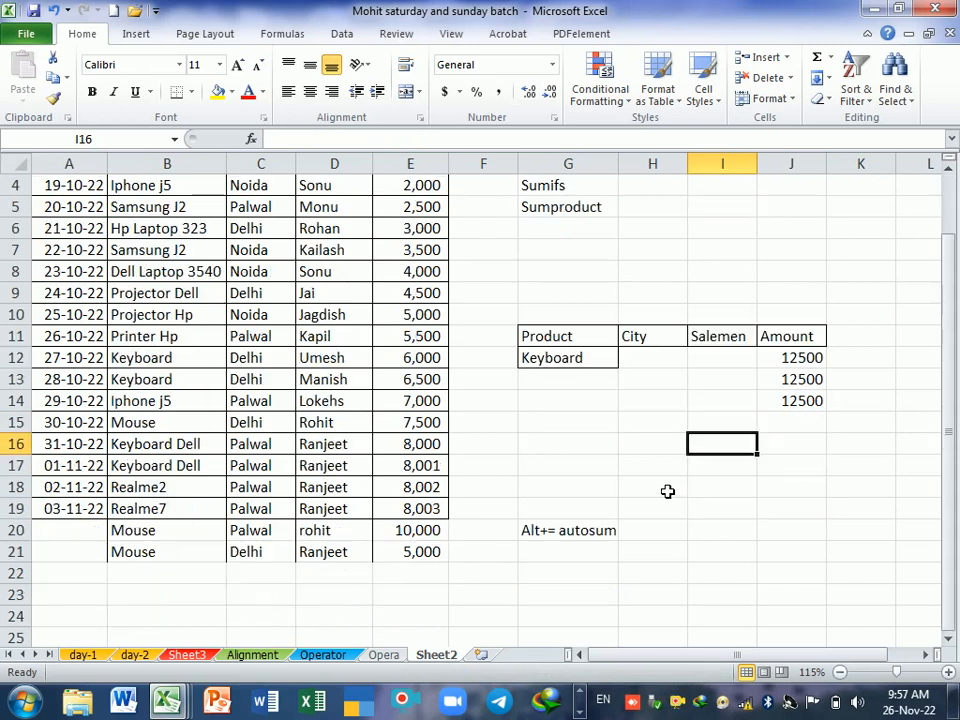
scroll(666, 471, "up", 1)
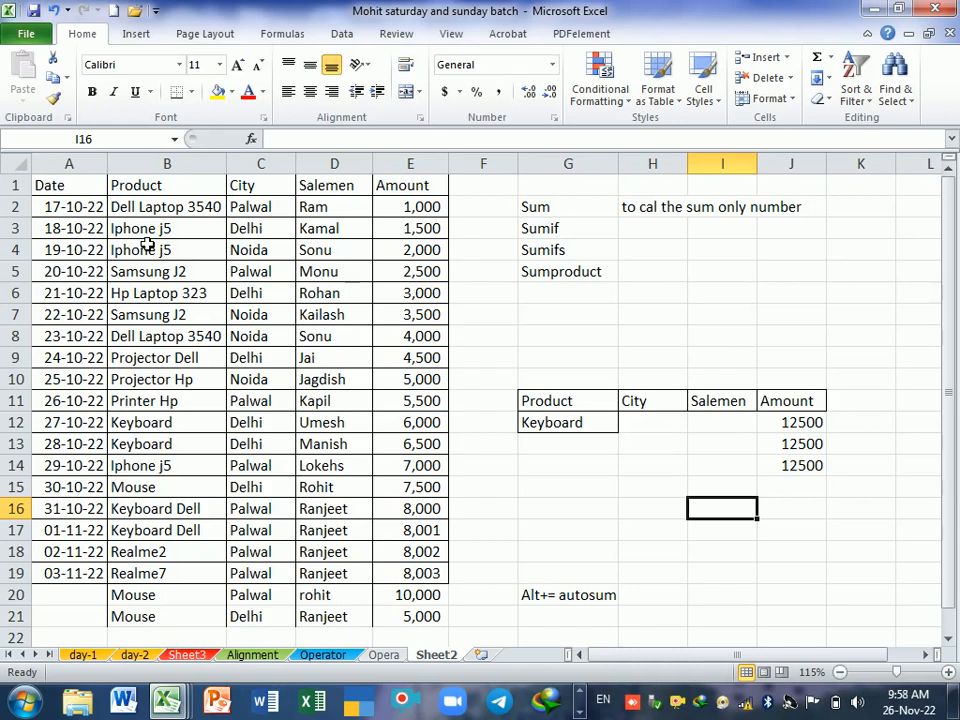
left_click(576, 424)
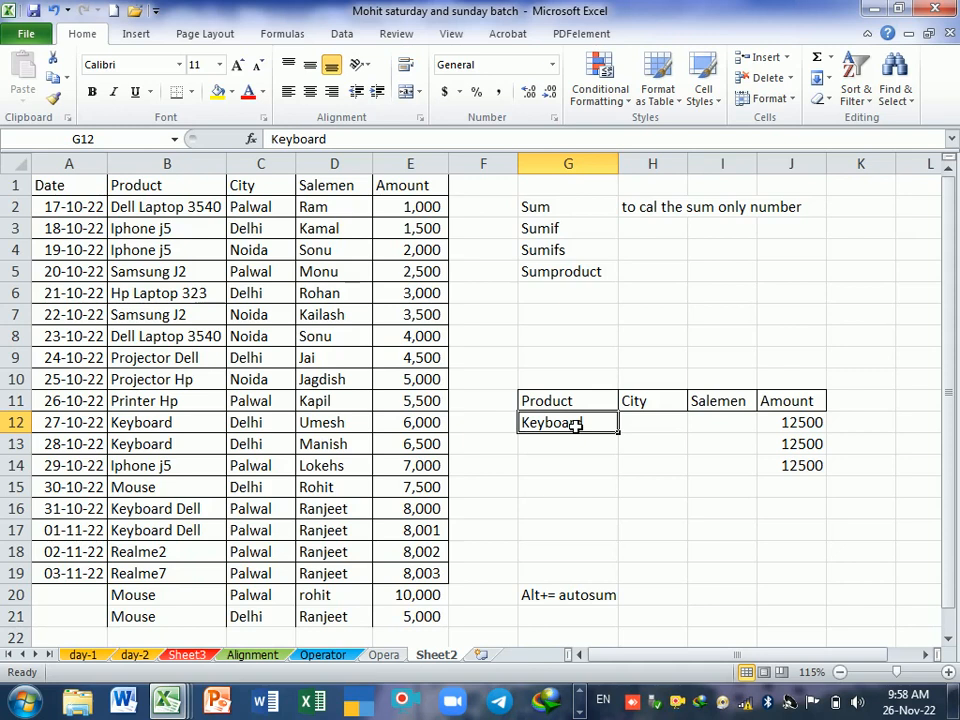
Step: Replace the product in B15 of the sales table with Iphone J2
left_click(186, 232)
left_click(195, 253)
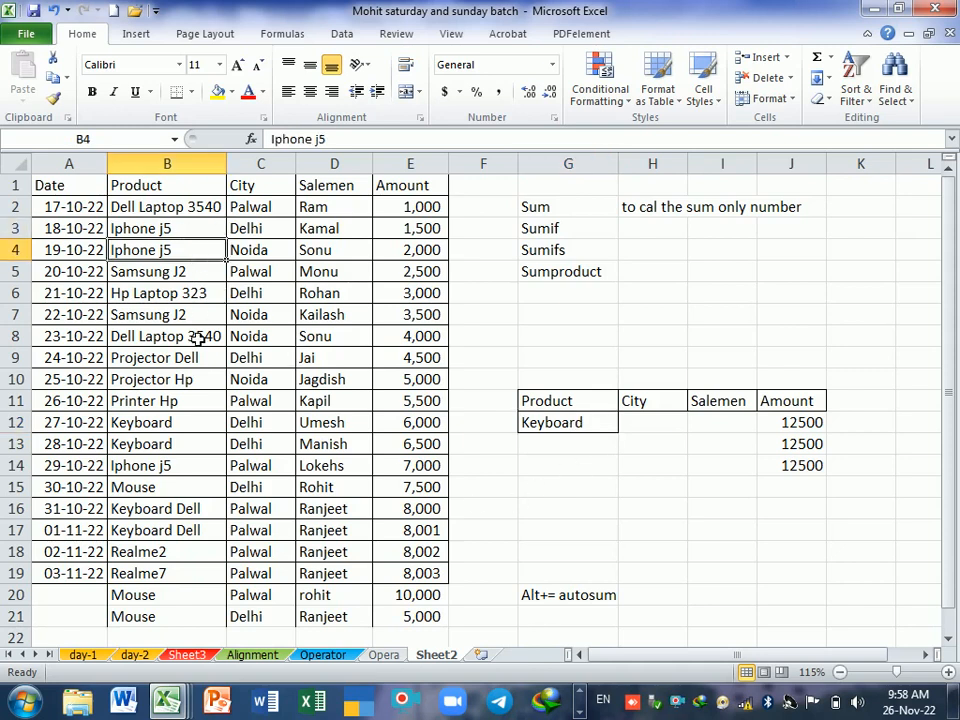
left_click(189, 487)
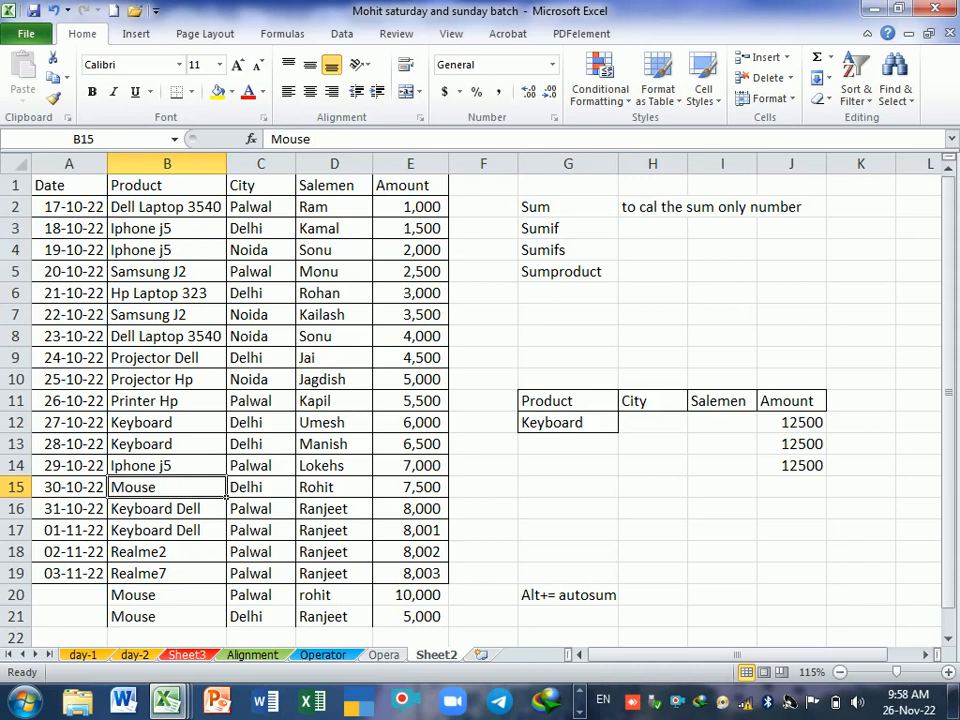
type("Iphone J2")
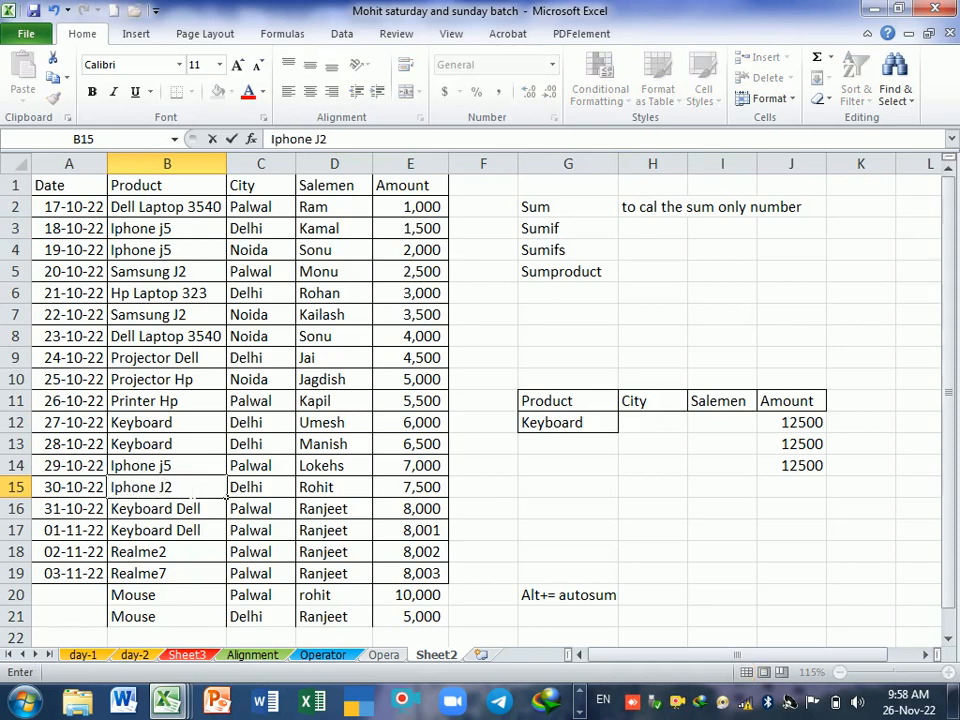
key("Return")
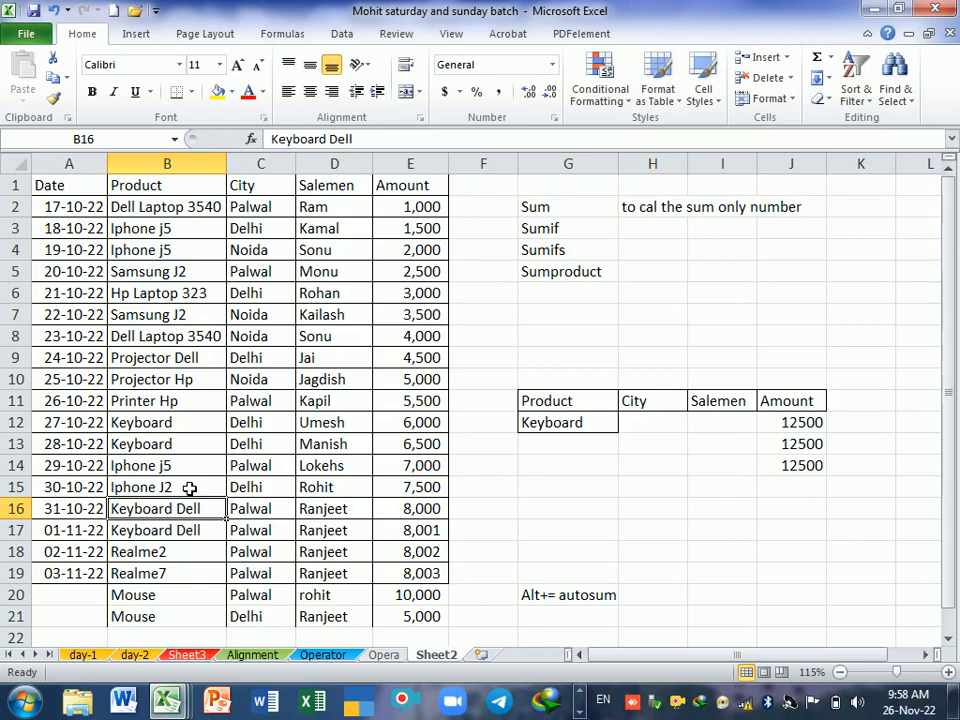
Step: Replace the product criterion in G12 with Iphone, without any model name
left_click(585, 492)
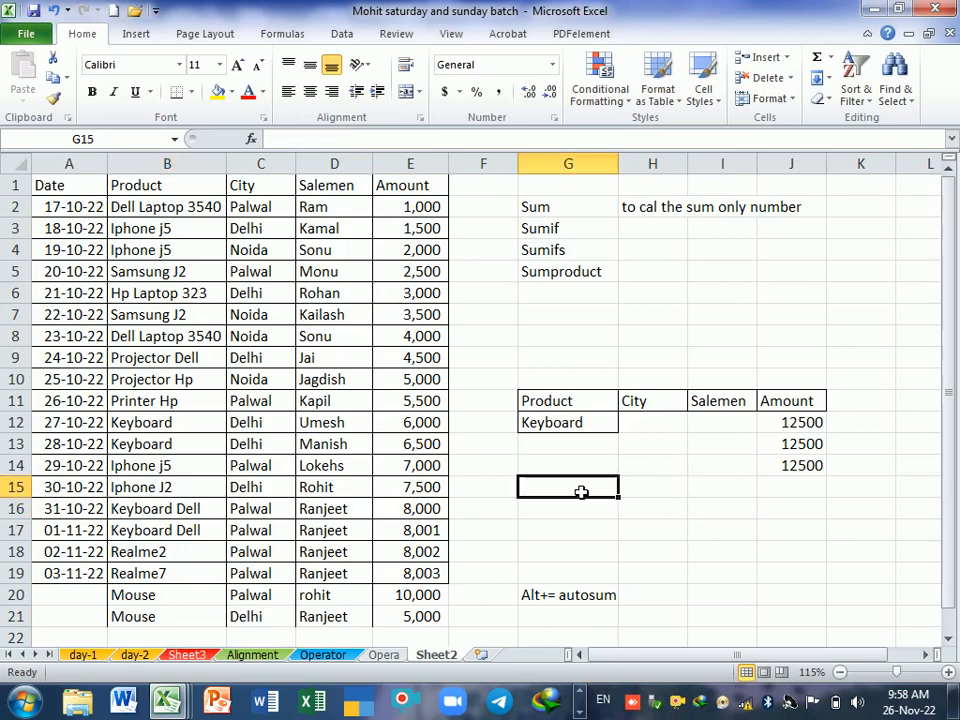
key("Up")
key("Up")
key("Up")
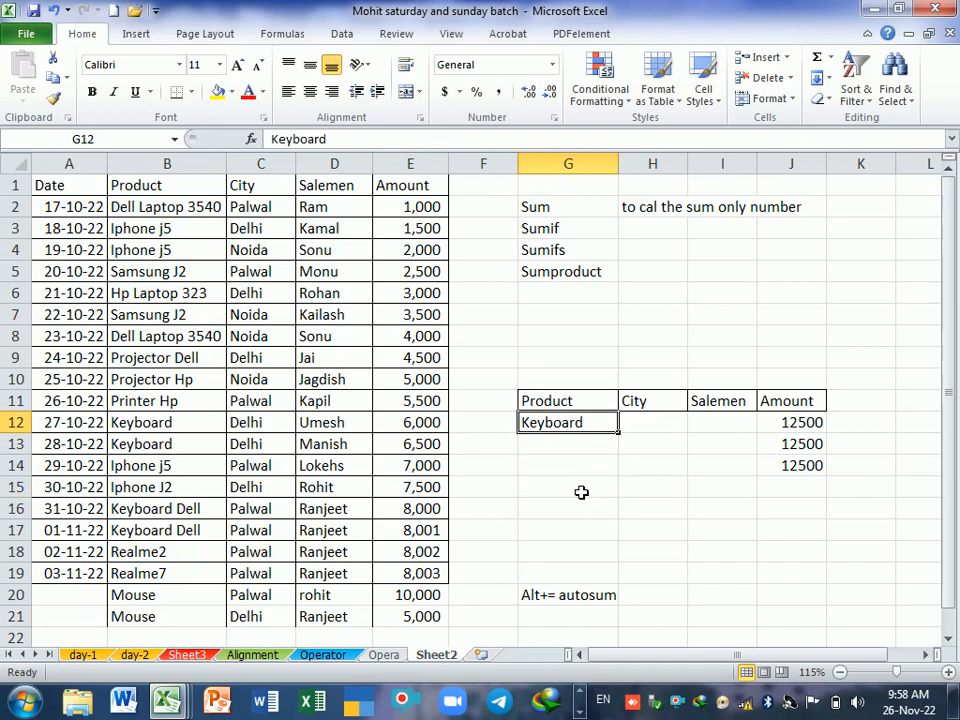
type("Ipn")
key("BackSpace")
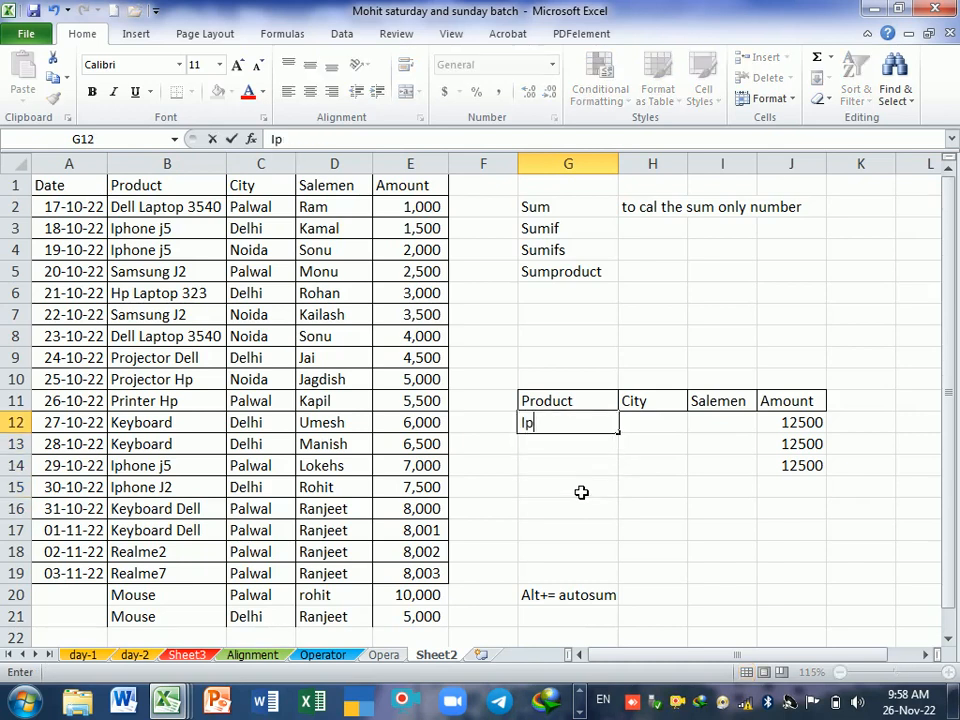
type("hone")
key("Return")
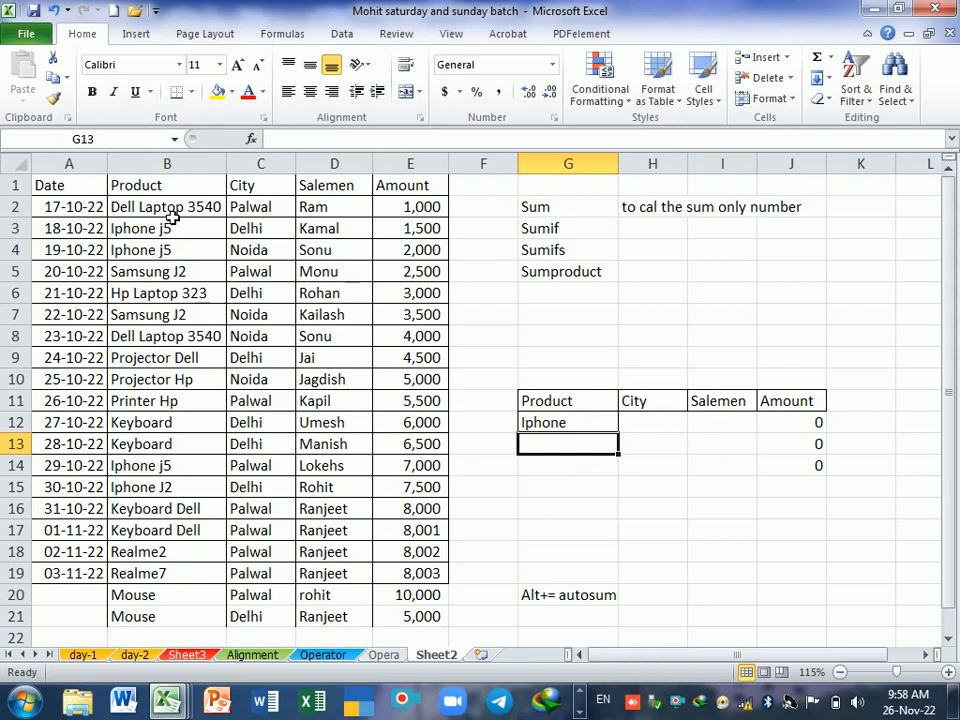
Step: Append an asterisk wildcard to the criterion in G12 so it reads Iphone*, matching every product starting with Iphone
left_click_drag(171, 210, 185, 587)
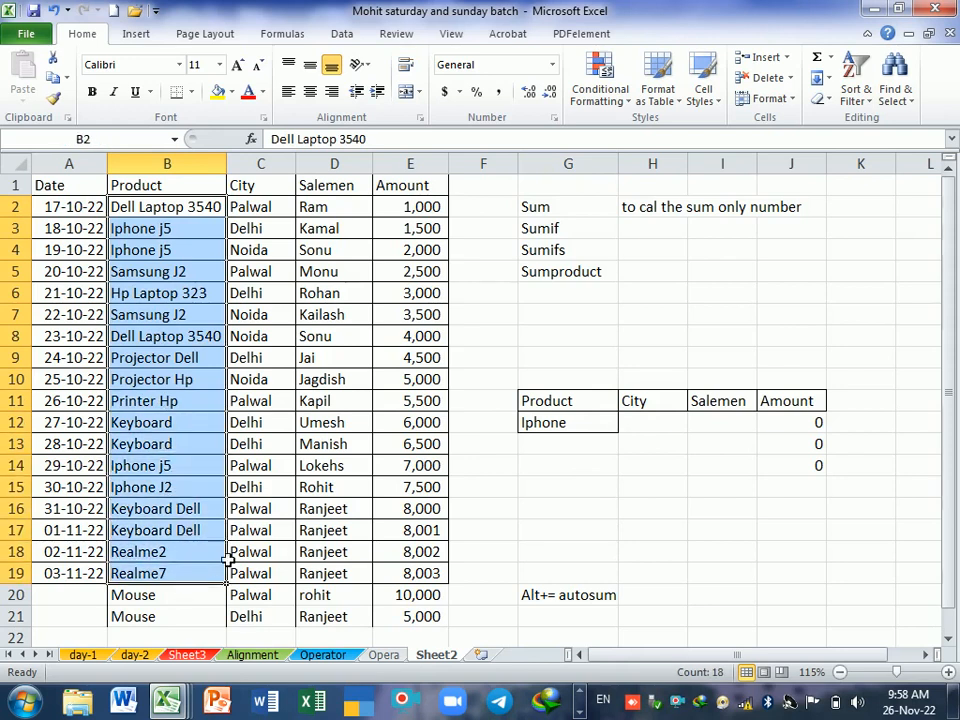
left_click_drag(658, 428, 610, 443)
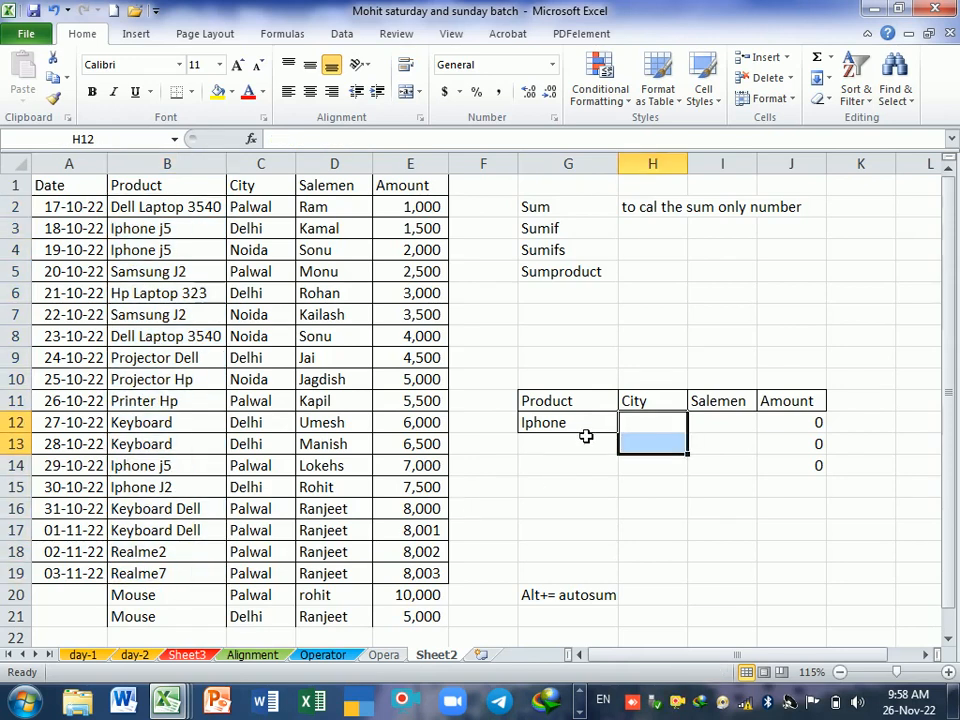
double_click(585, 425)
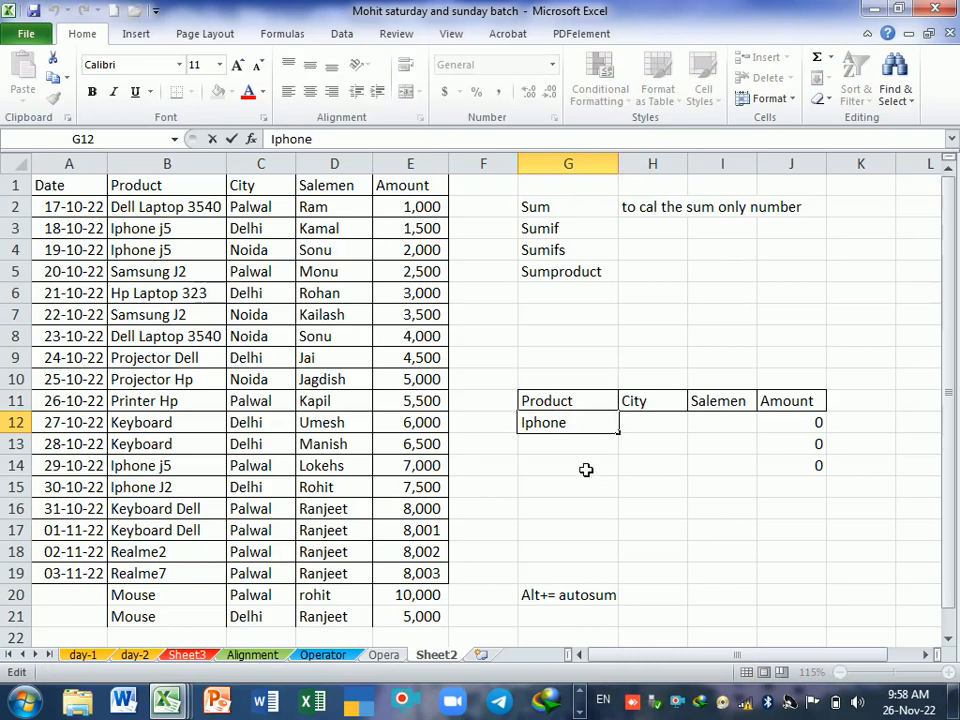
type("*")
key("Return")
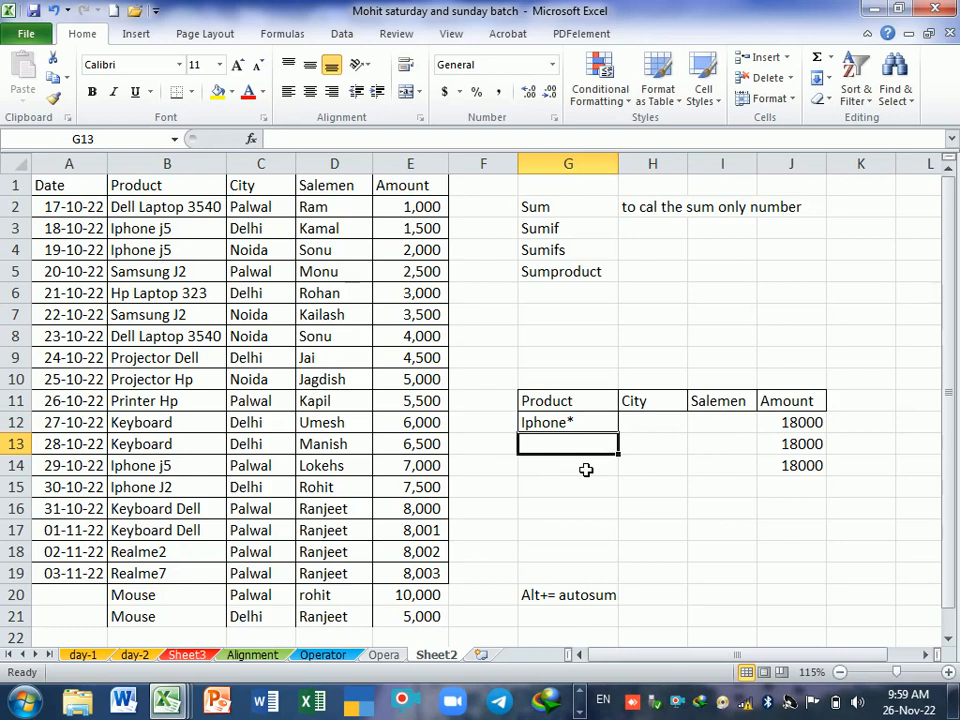
Step: Replace the criterion in G12 with *j2 to match every product ending in j2
key("Up")
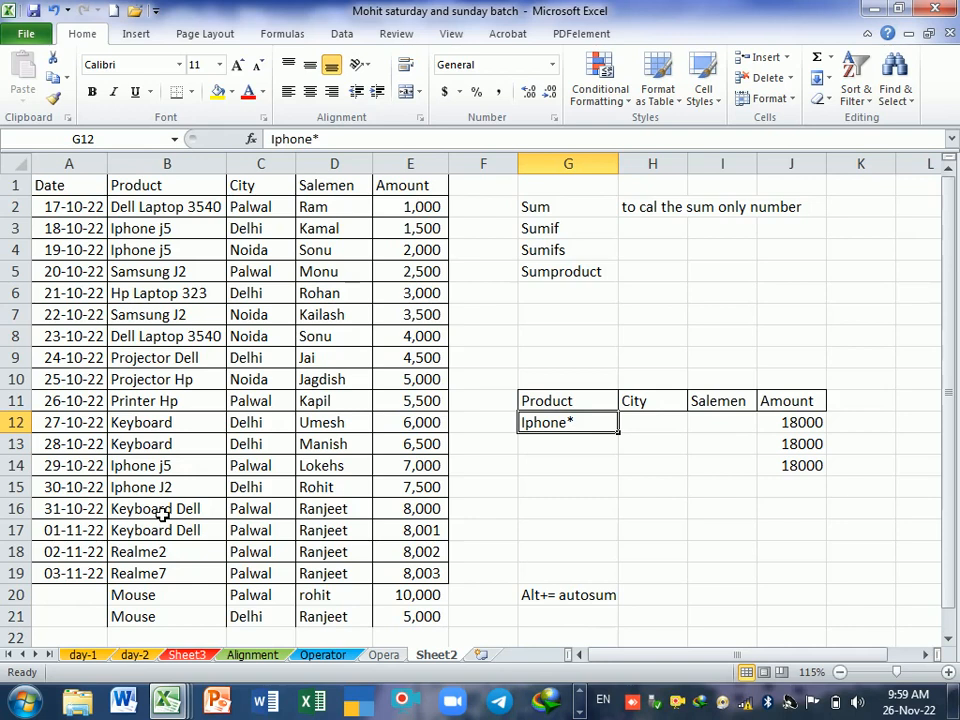
left_click(572, 484)
left_click(573, 430)
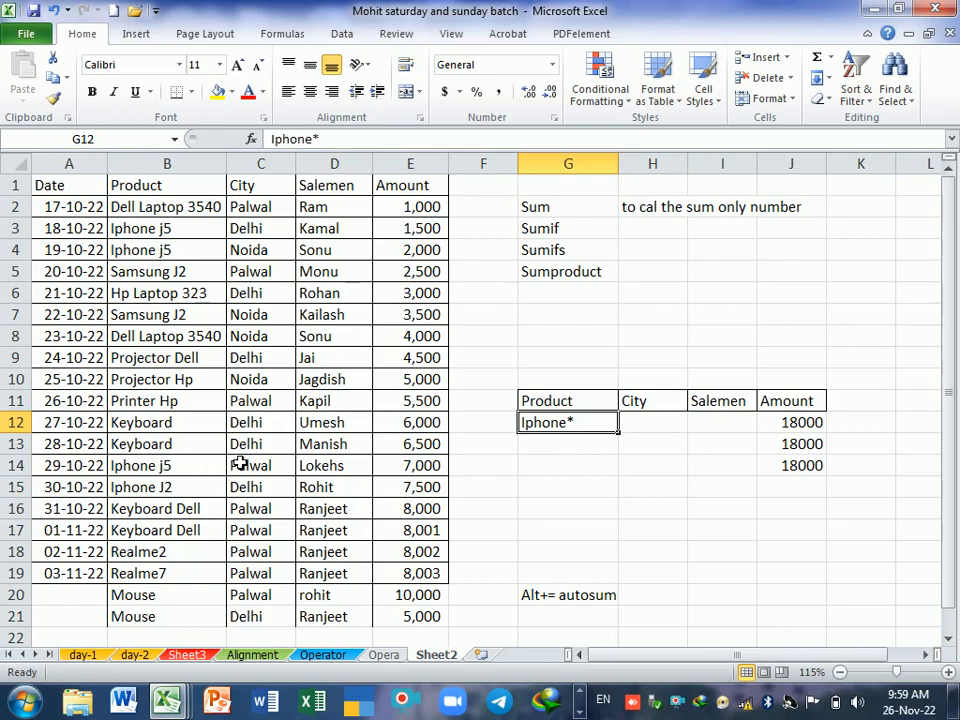
type("*")
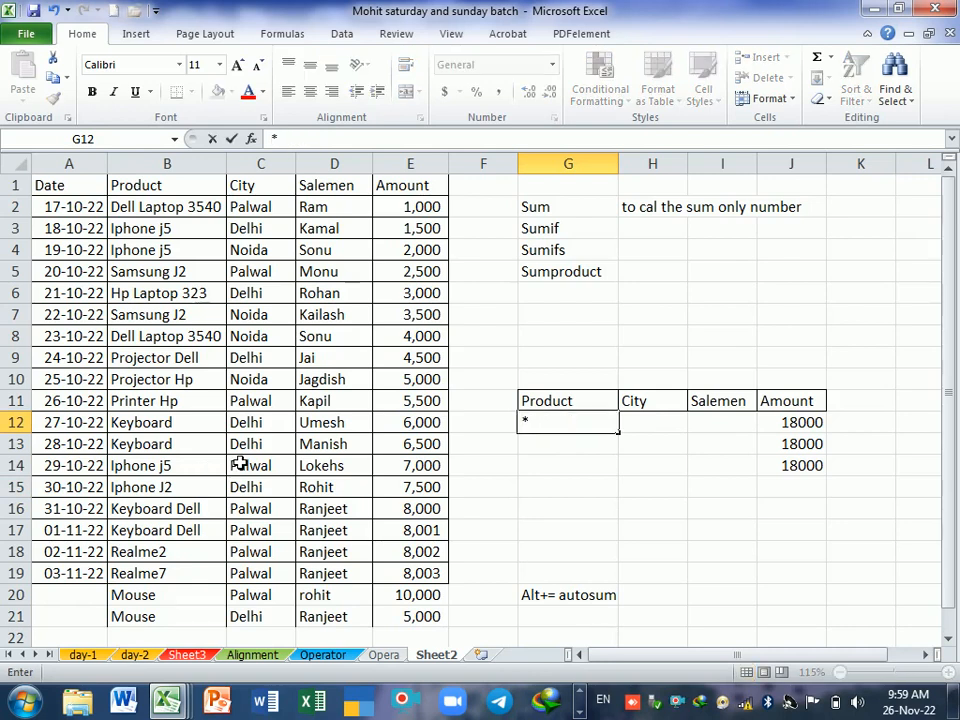
type("j2")
key("Return")
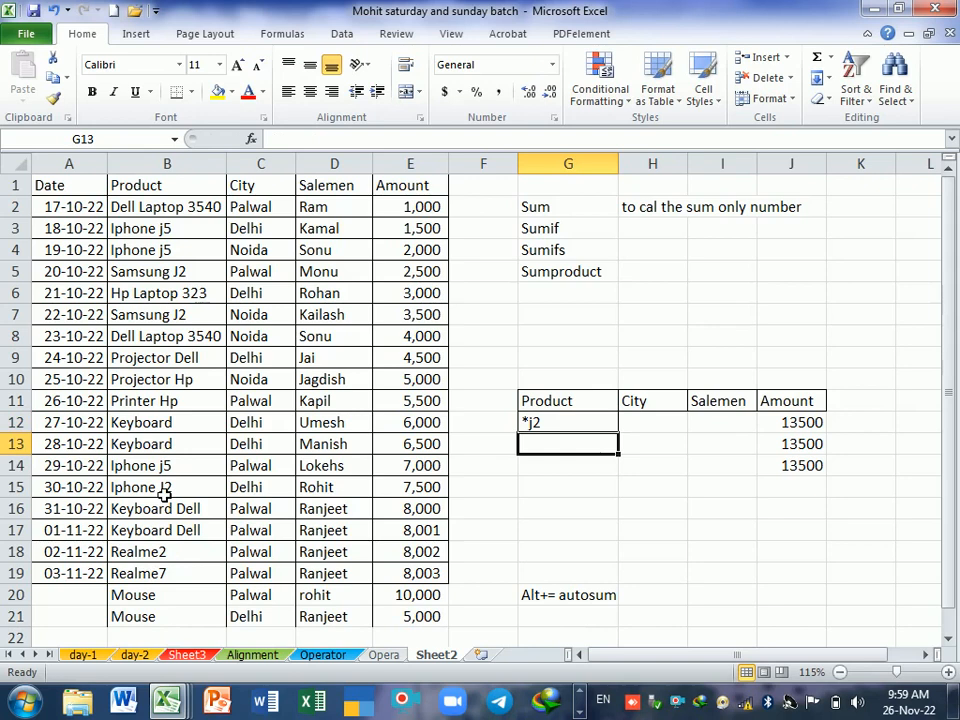
Step: Examine the records in rows 15 and 5 that match the *j2 criterion in G12
left_click_drag(165, 494, 388, 490)
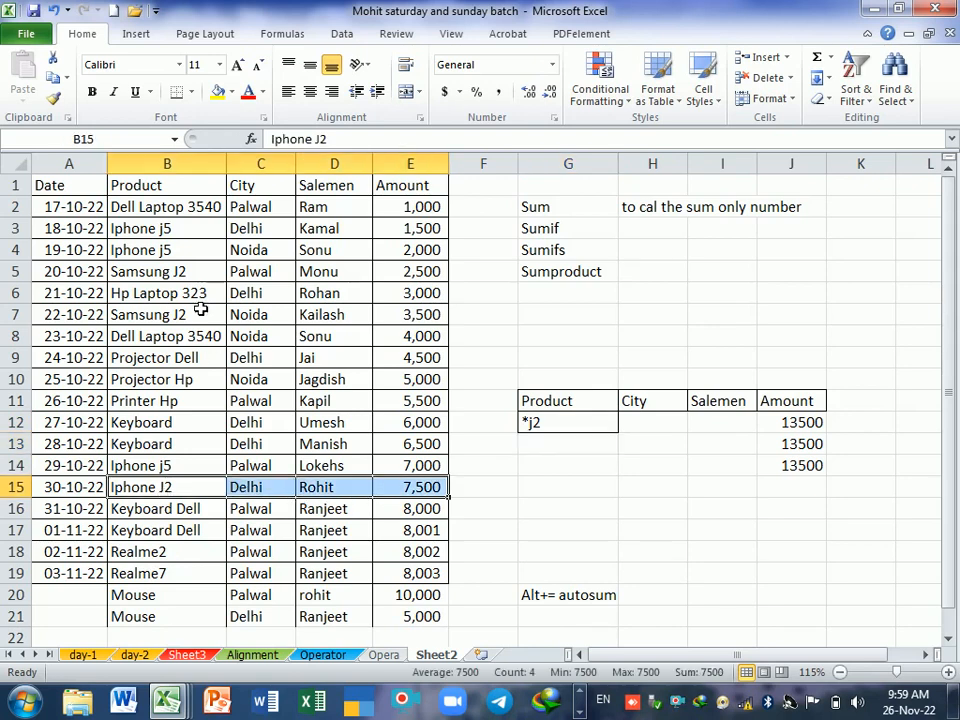
left_click_drag(181, 276, 407, 280)
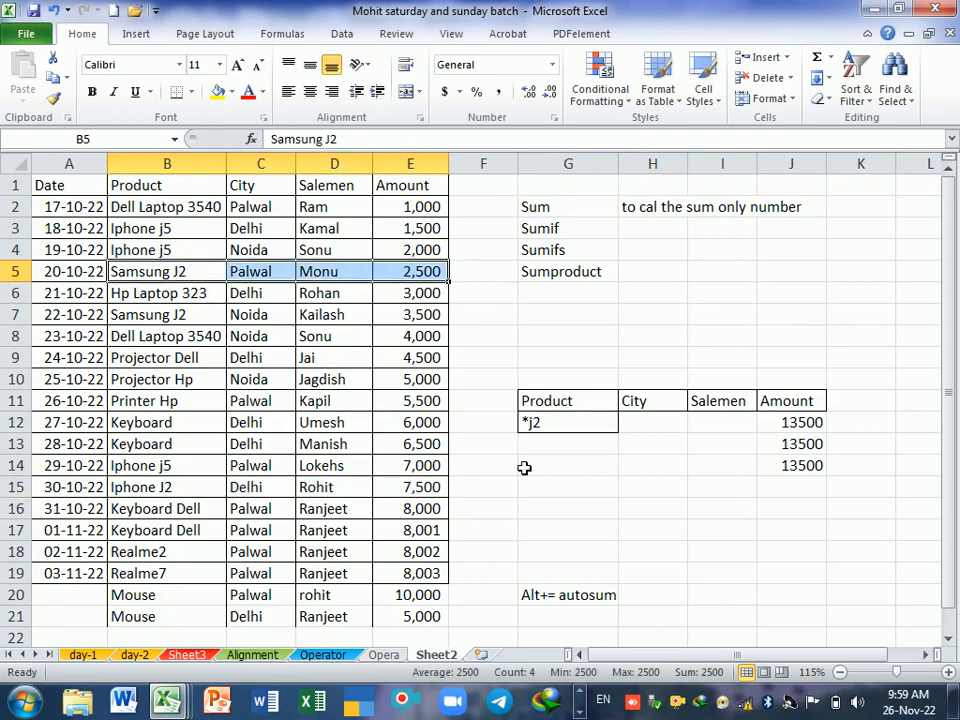
left_click(571, 465)
left_click(558, 427)
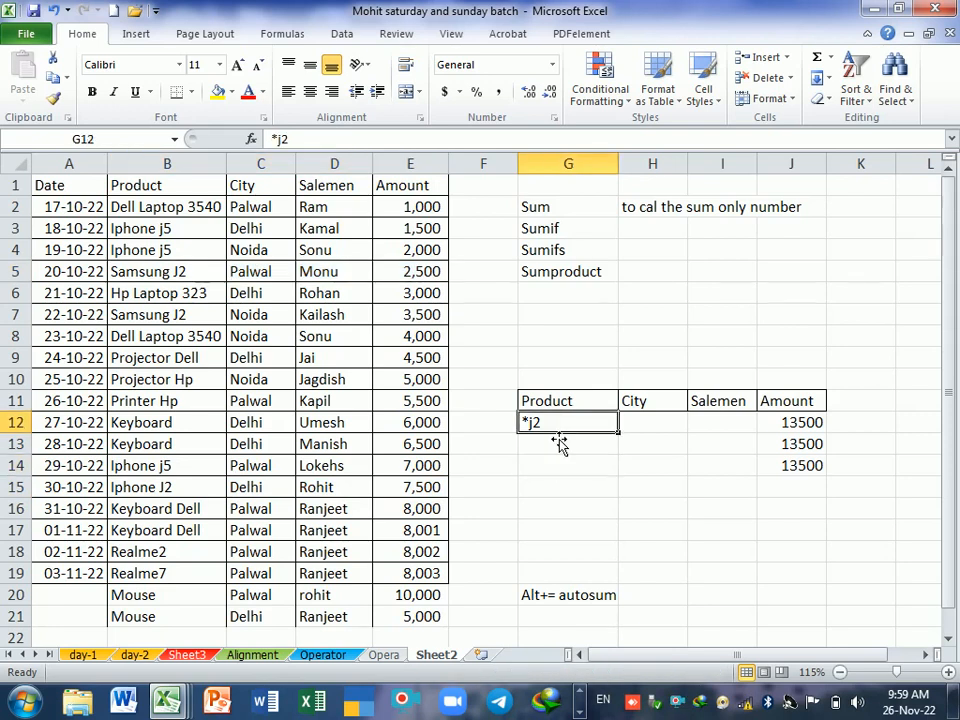
left_click(563, 449)
double_click(565, 428)
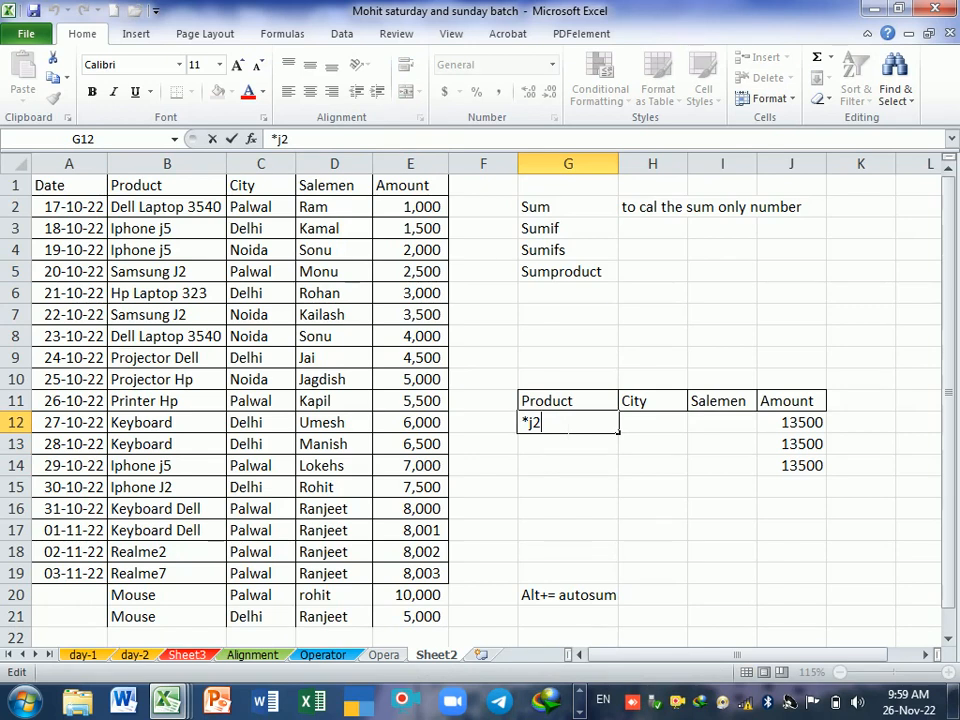
key("Return")
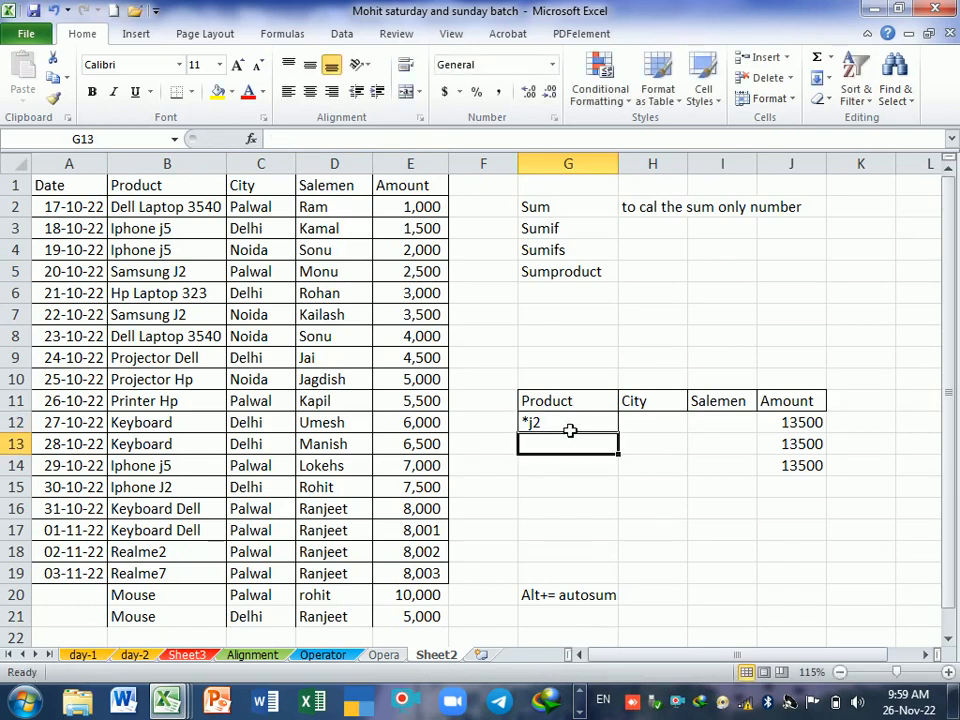
Step: Change the products in B13 and B12 to Keyboard Hp
double_click(189, 444)
type("Hp")
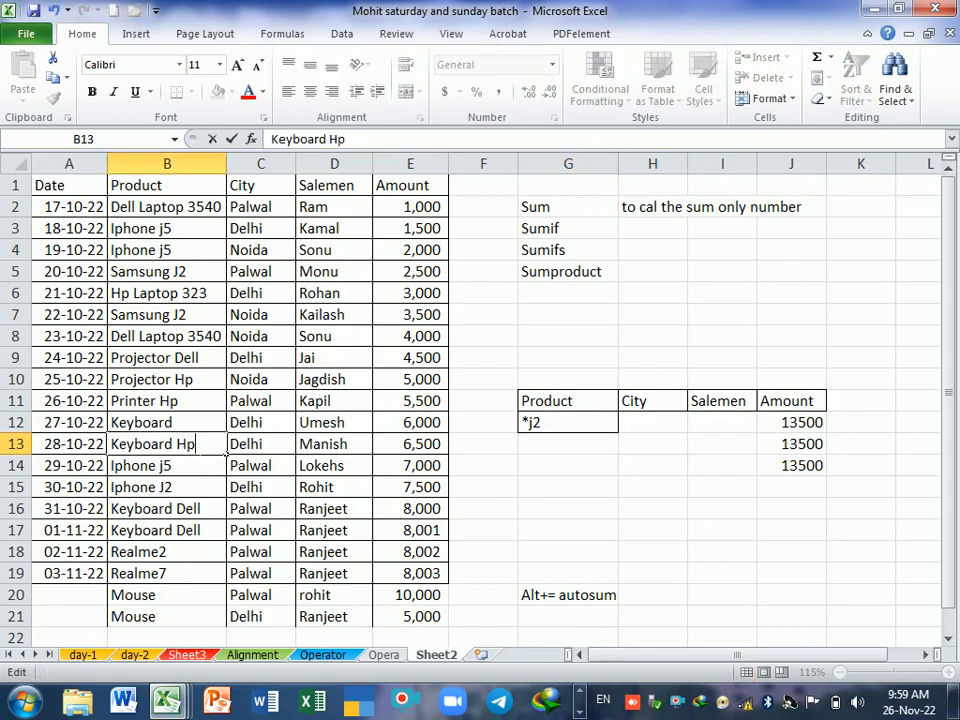
key("Return")
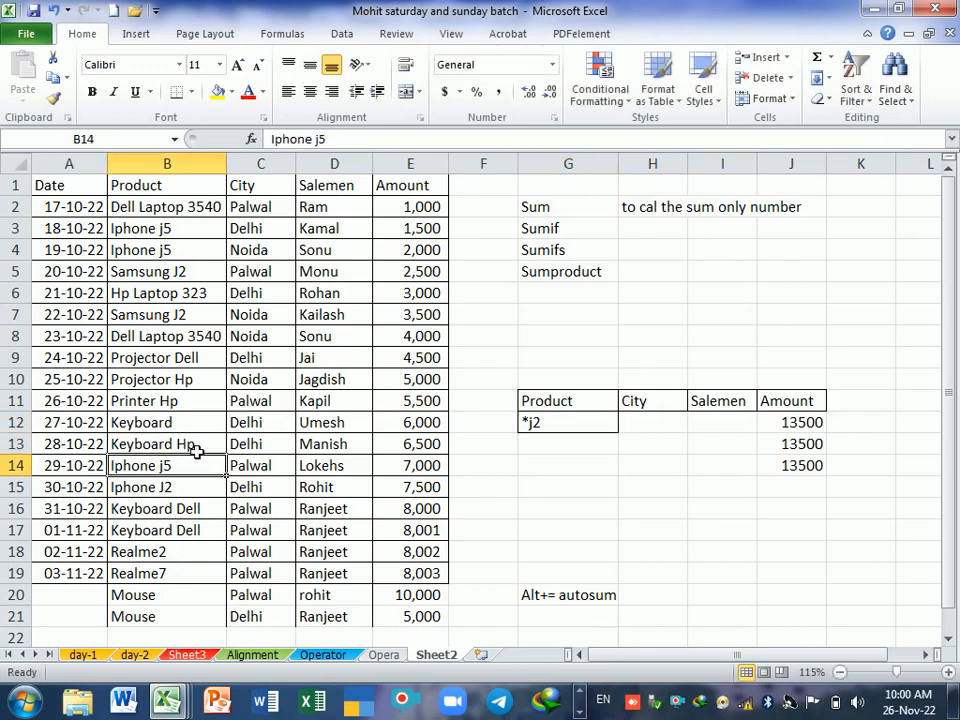
double_click(204, 424)
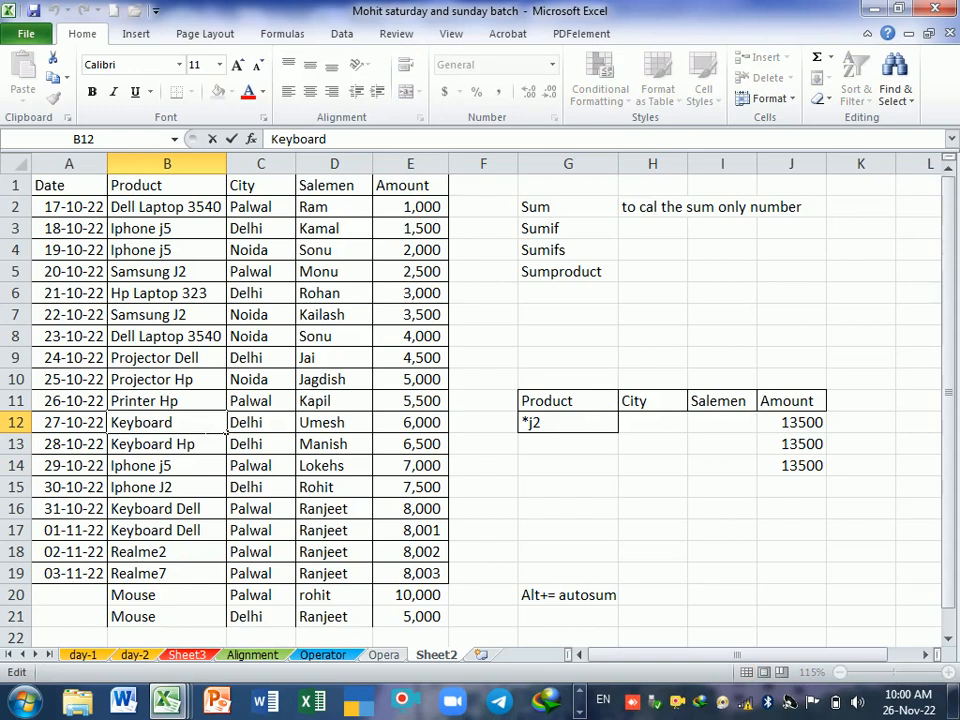
type("Hp")
left_click(596, 492)
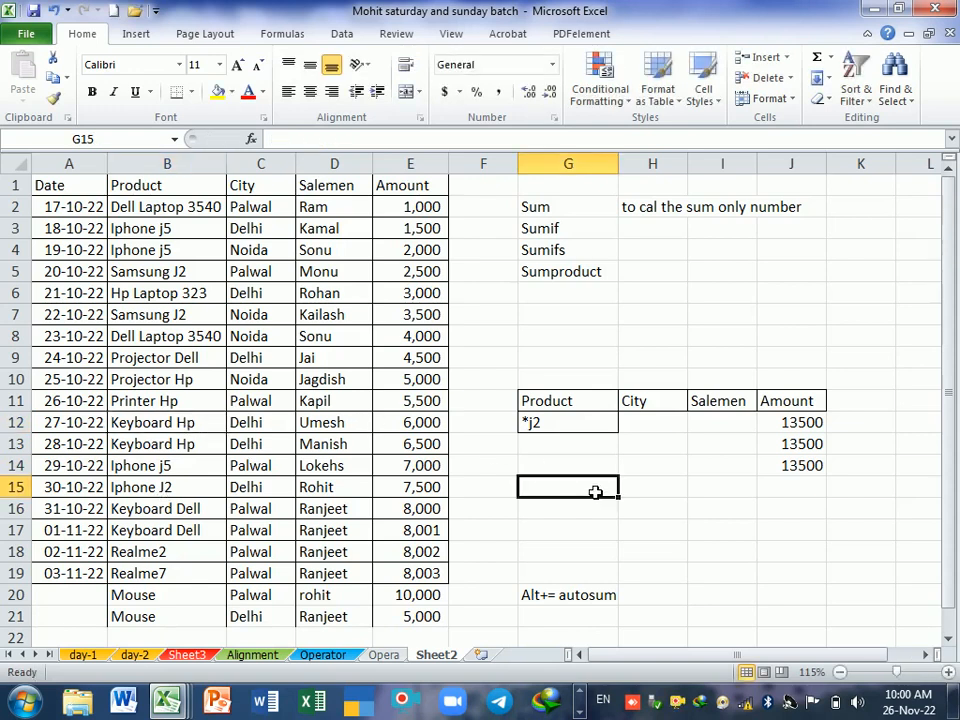
Step: Replace the criterion in G12 with Keyboard, leaving out the brand
left_click(203, 513)
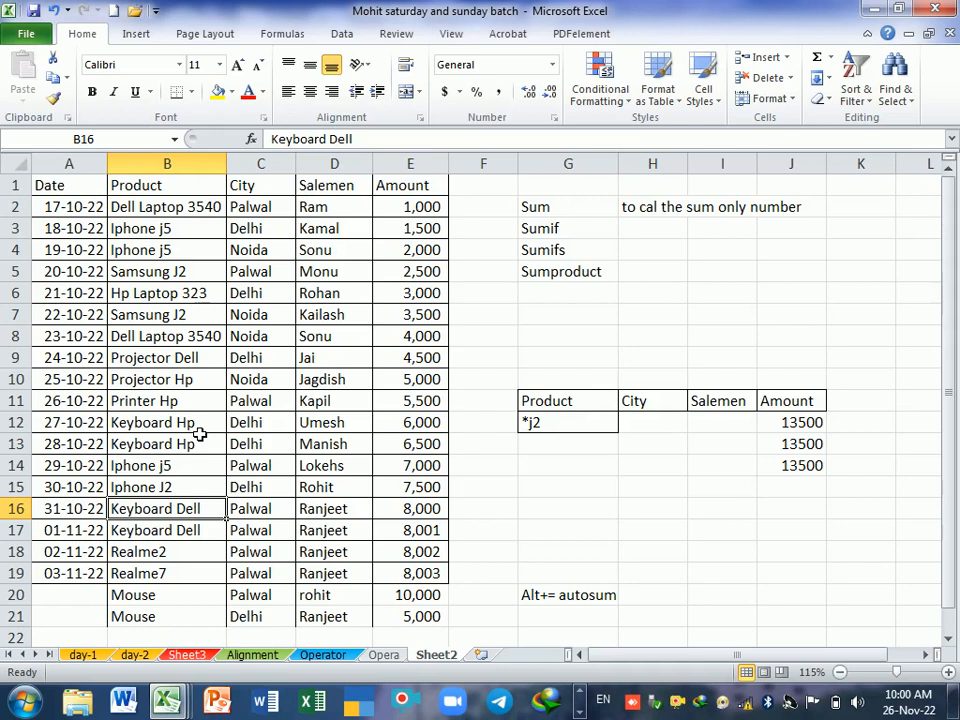
left_click(579, 510)
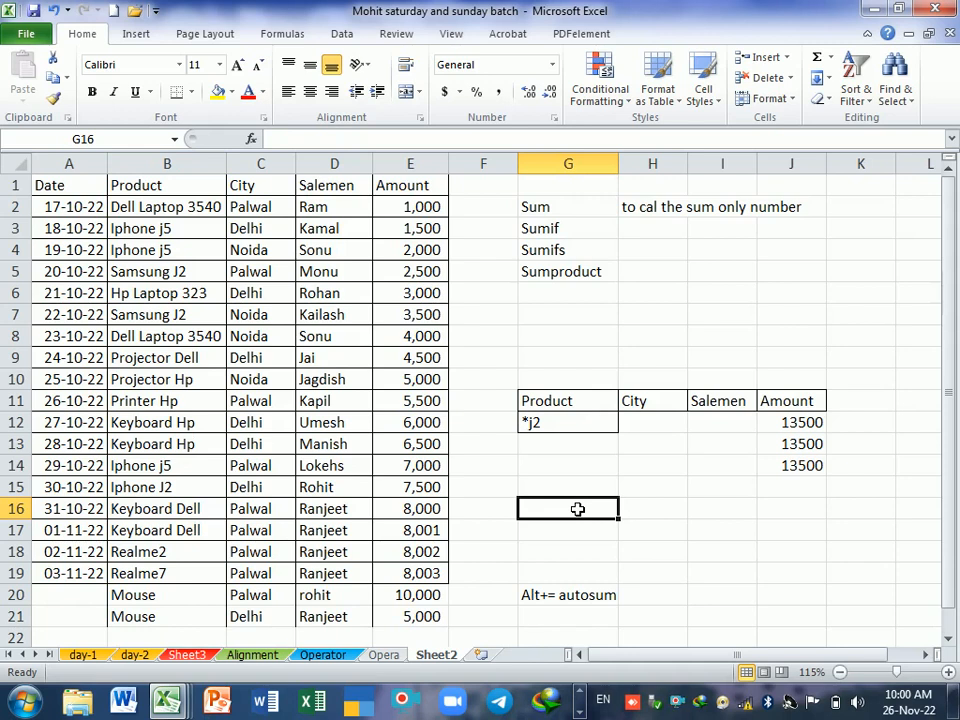
left_click(565, 428)
type("Keyboard")
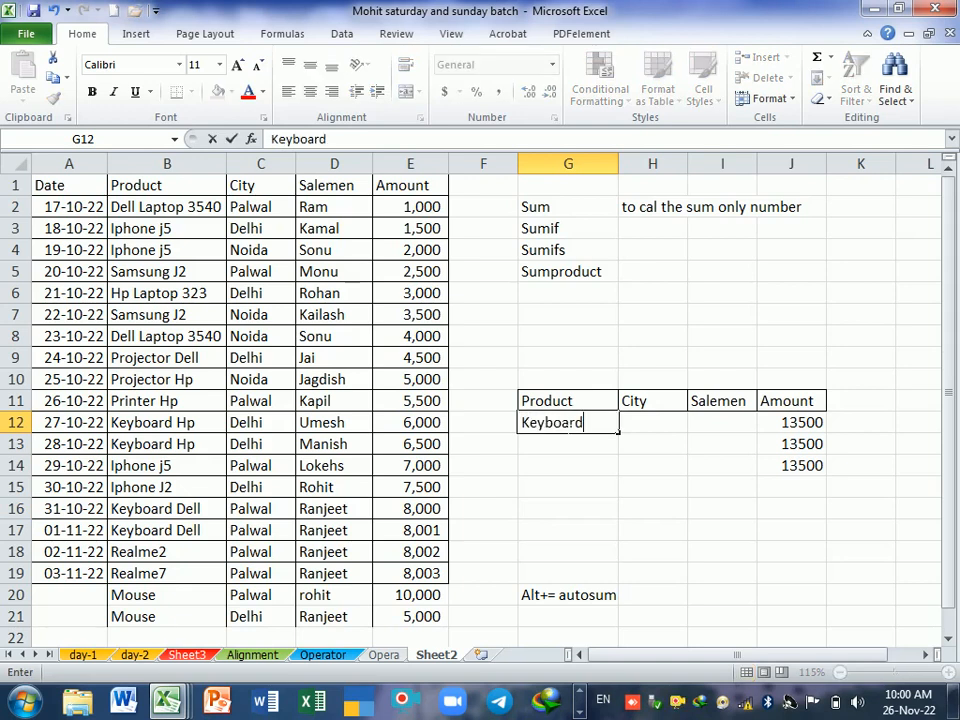
key("Return")
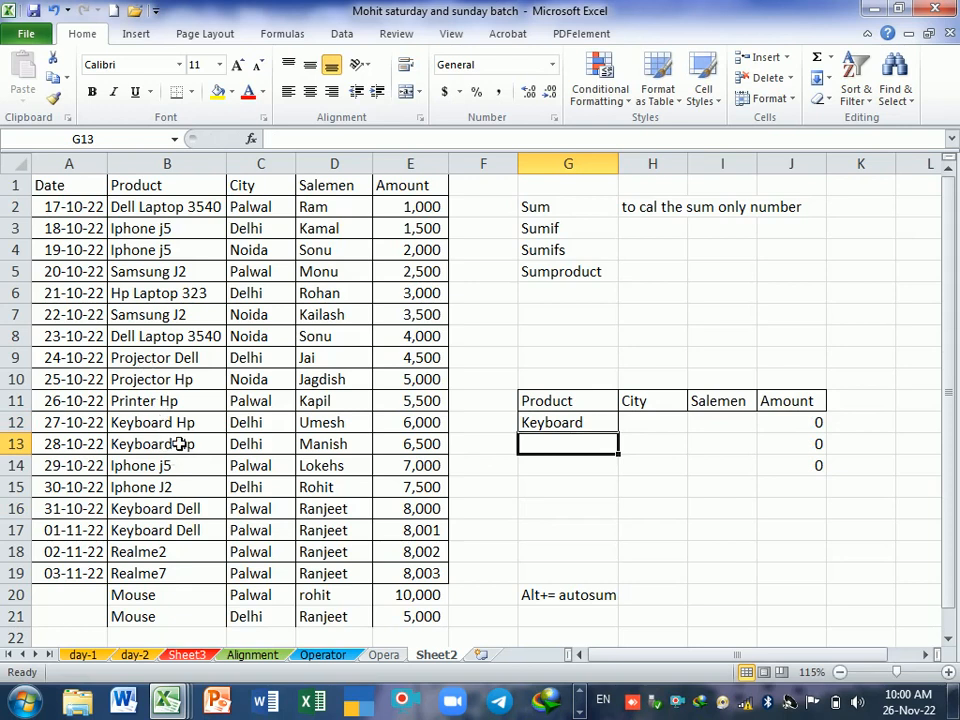
Step: Append an asterisk wildcard to the criterion in G12 so it reads Keyboard*
left_click(610, 425)
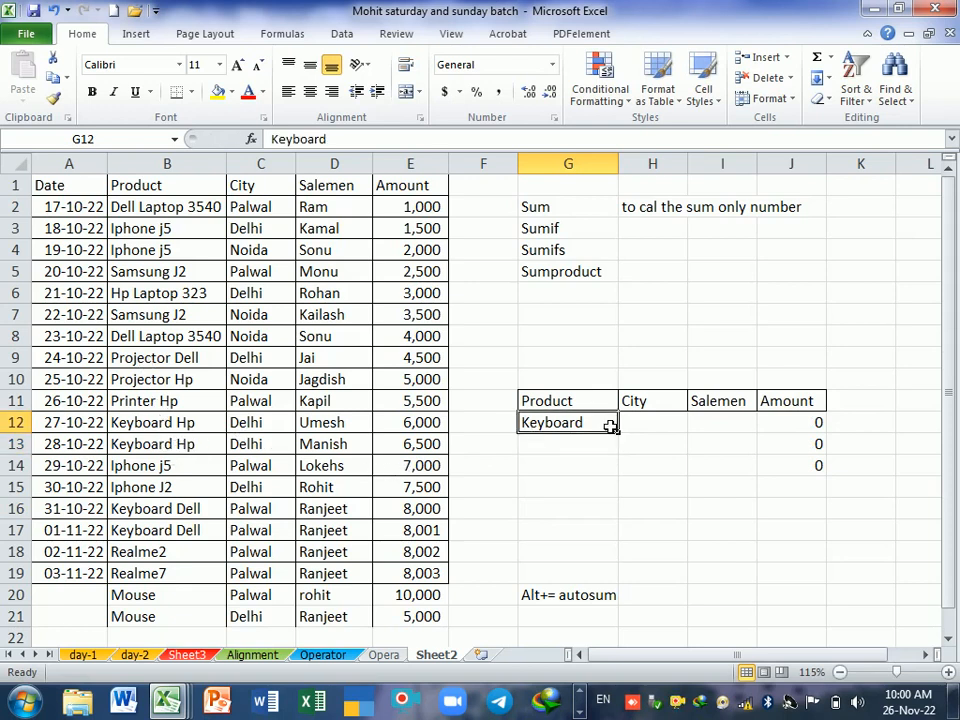
double_click(610, 425)
type("*")
key("Return")
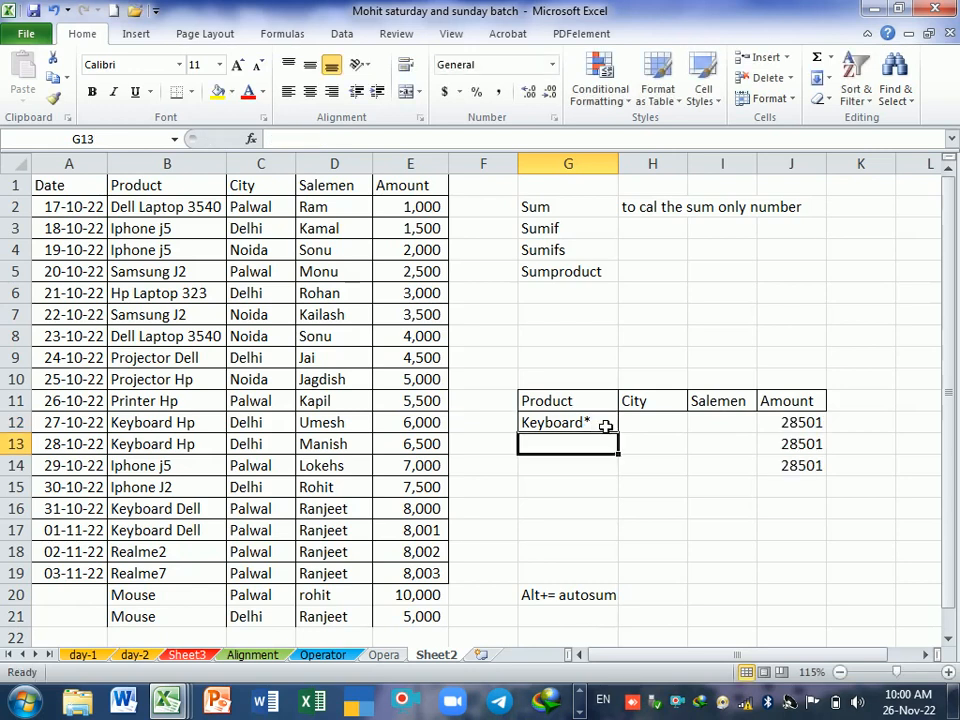
Step: Examine where Dell occurs within the product names in B2, B8 and B17
left_click(176, 342)
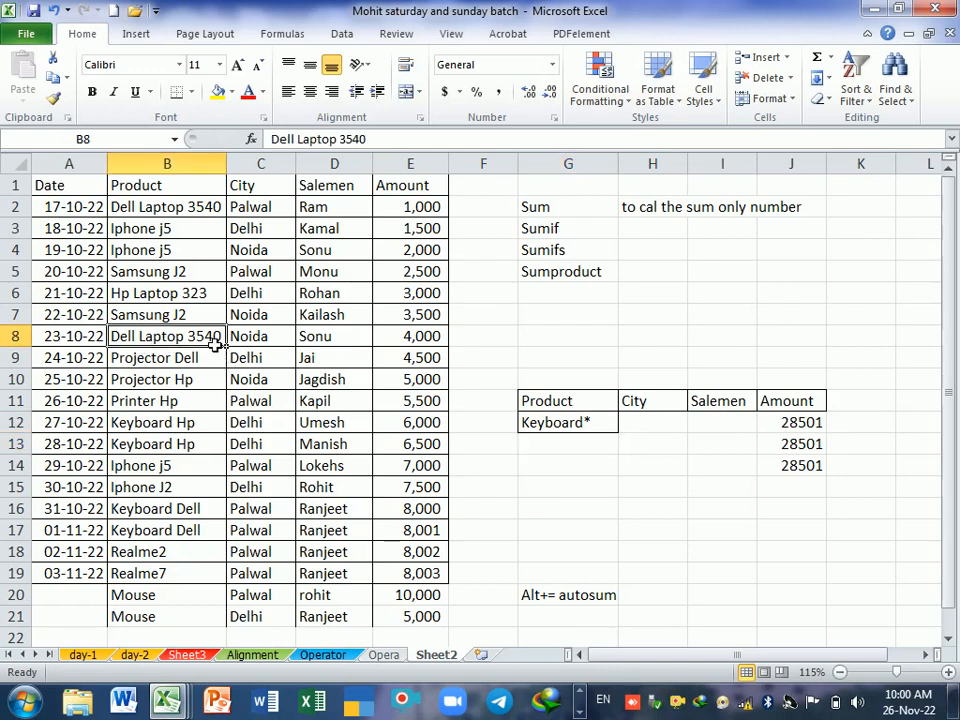
left_click(200, 209)
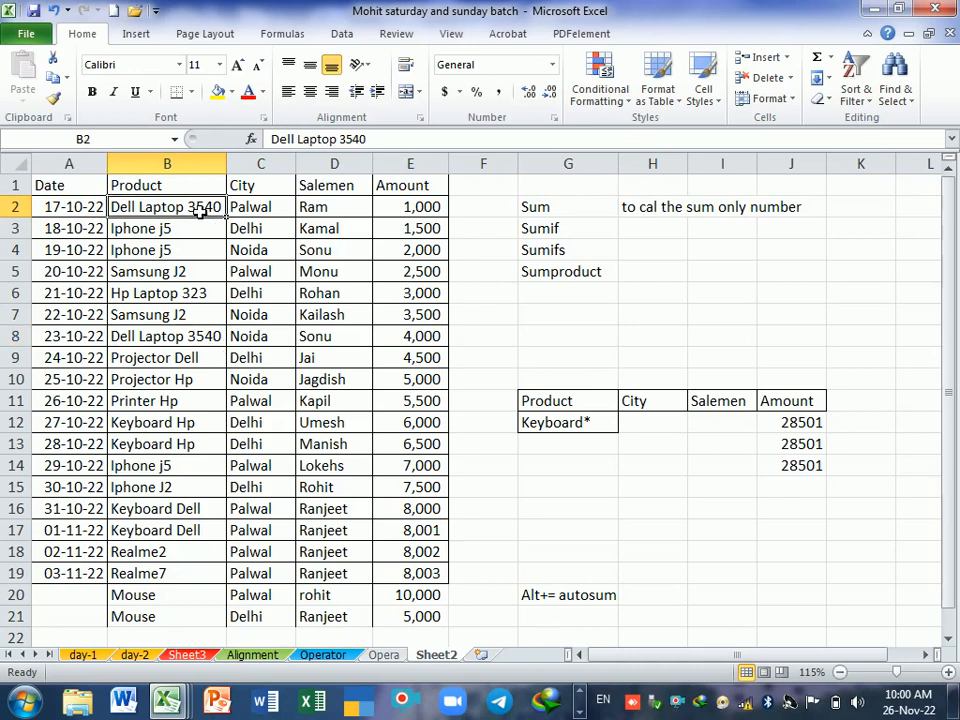
left_click(190, 341)
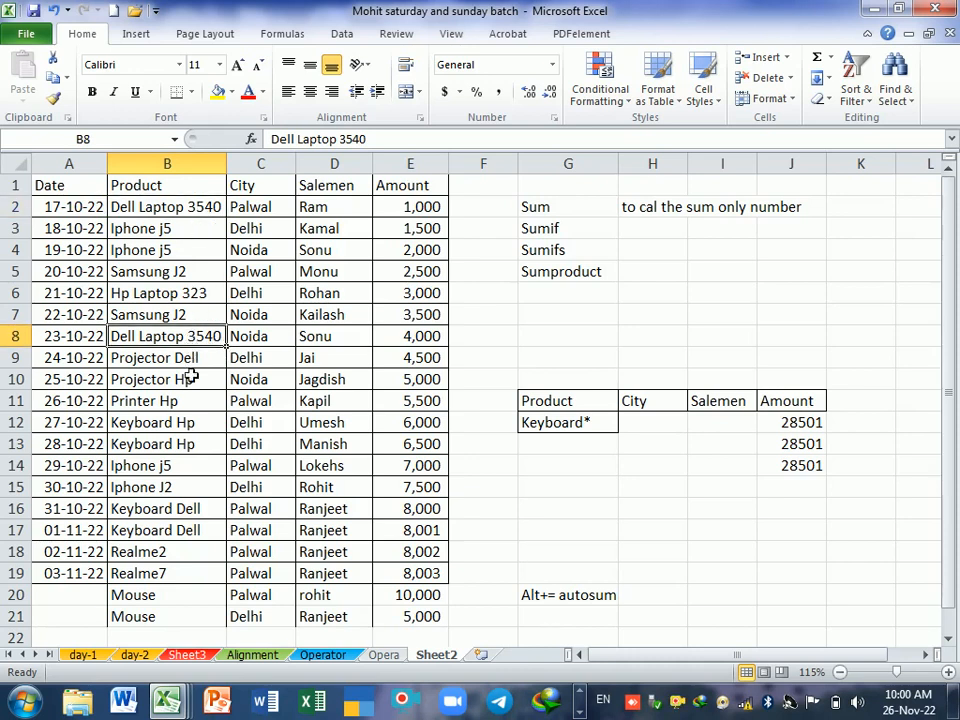
left_click(190, 541)
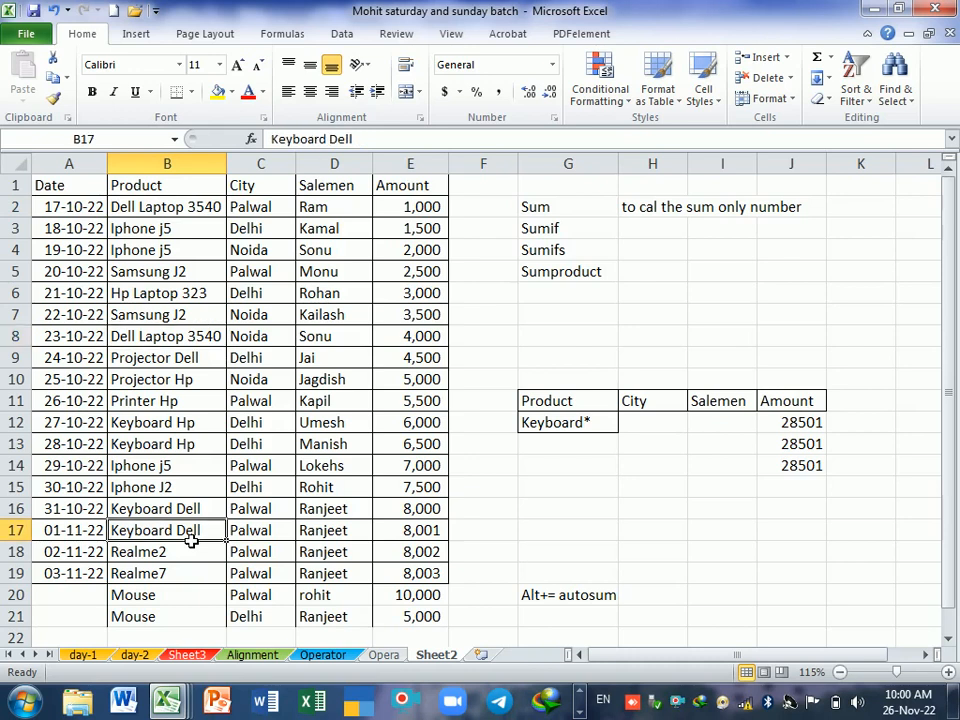
left_click(193, 341)
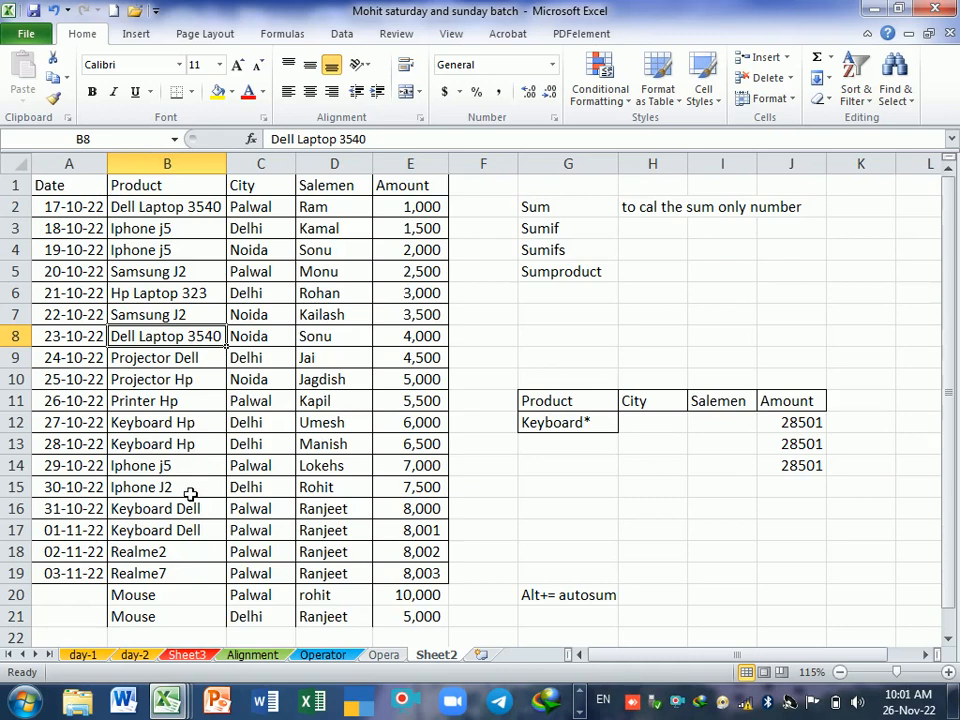
Step: Change the product in B18 to Dell Laptop 5400 and check it against the laptop entries in B2 and B8
left_click(182, 559)
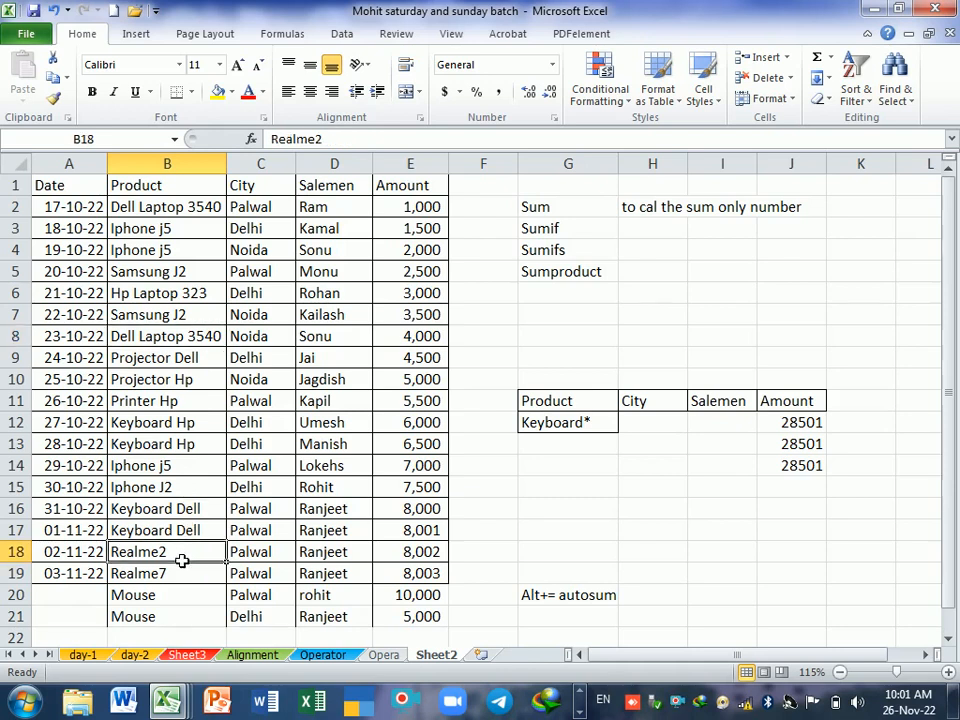
type("Dell Lap")
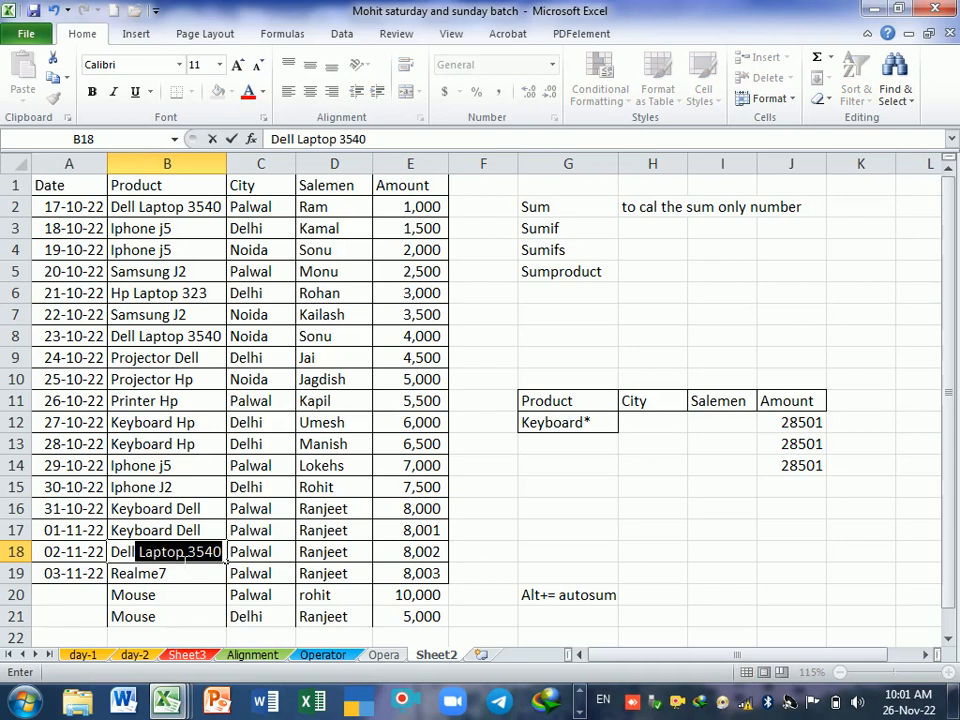
type("top")
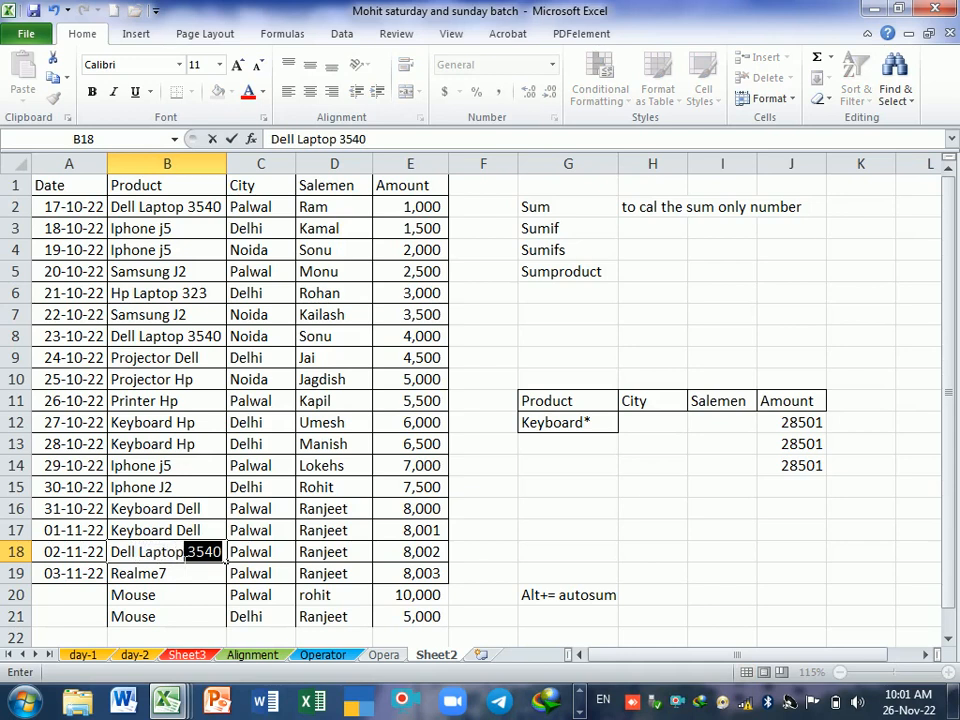
key("BackSpace")
type("5400")
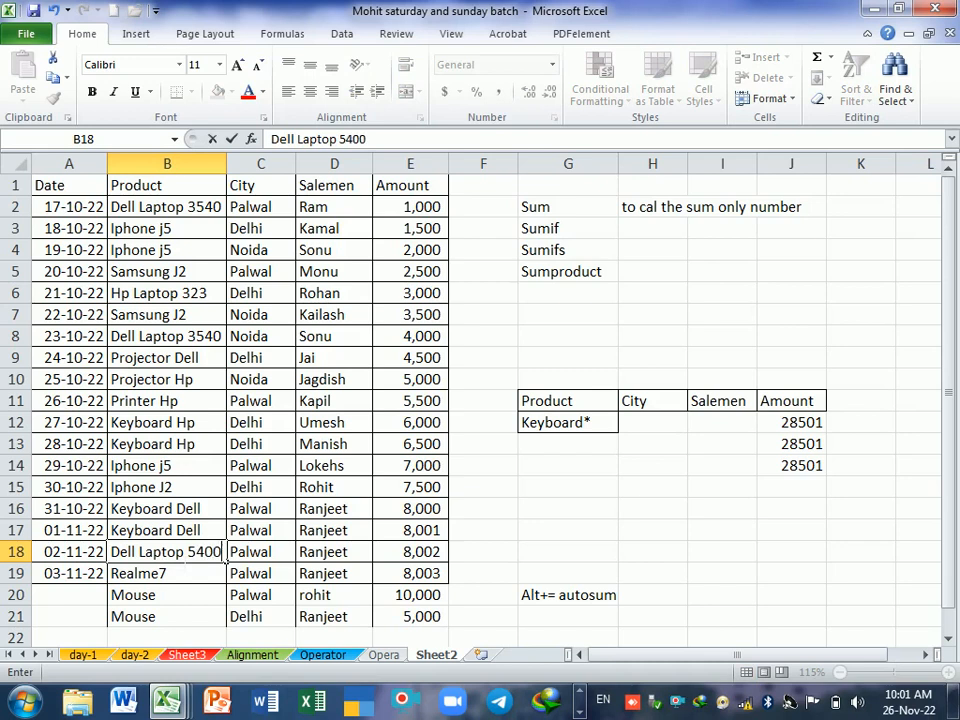
key("Return")
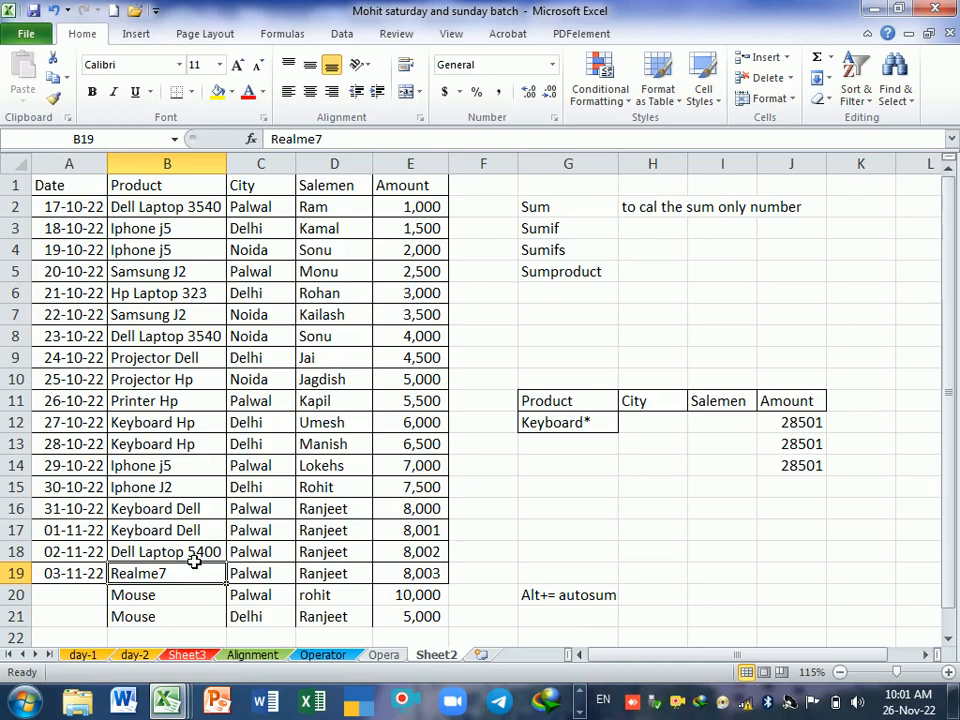
key("Up")
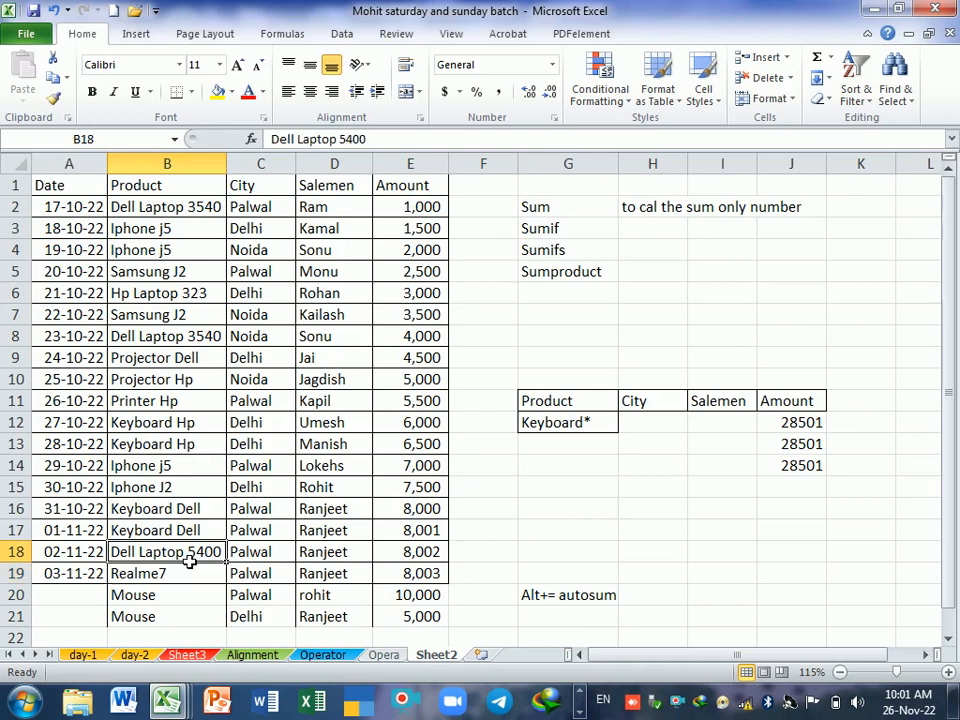
left_click(208, 207)
left_click(210, 337)
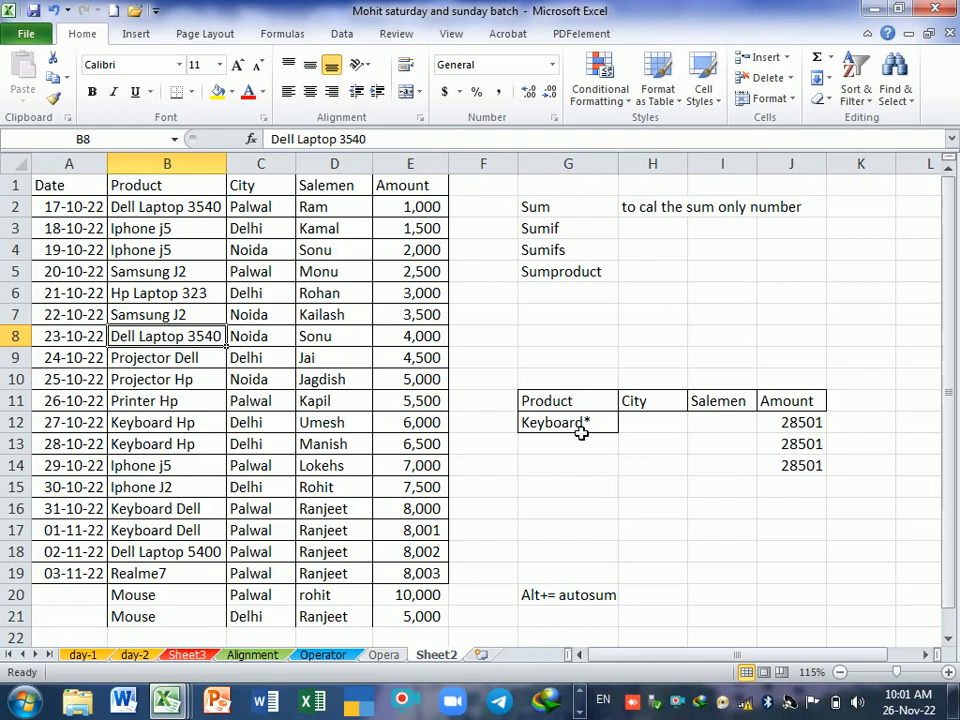
Step: Enter Laptop as a new search criterion in G16
left_click(580, 515)
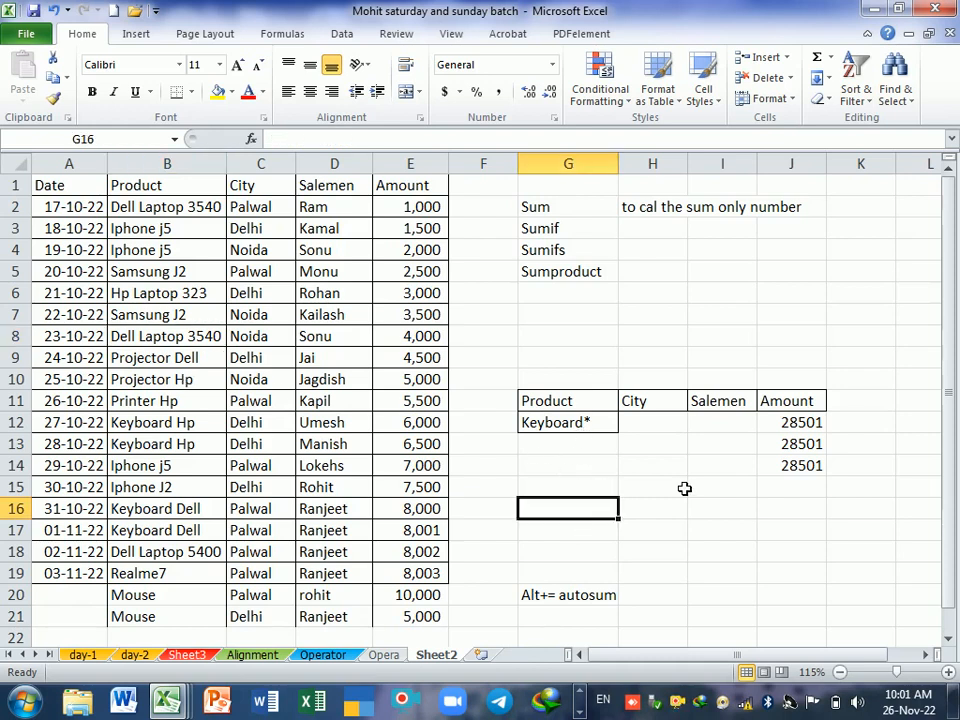
type("Laptop")
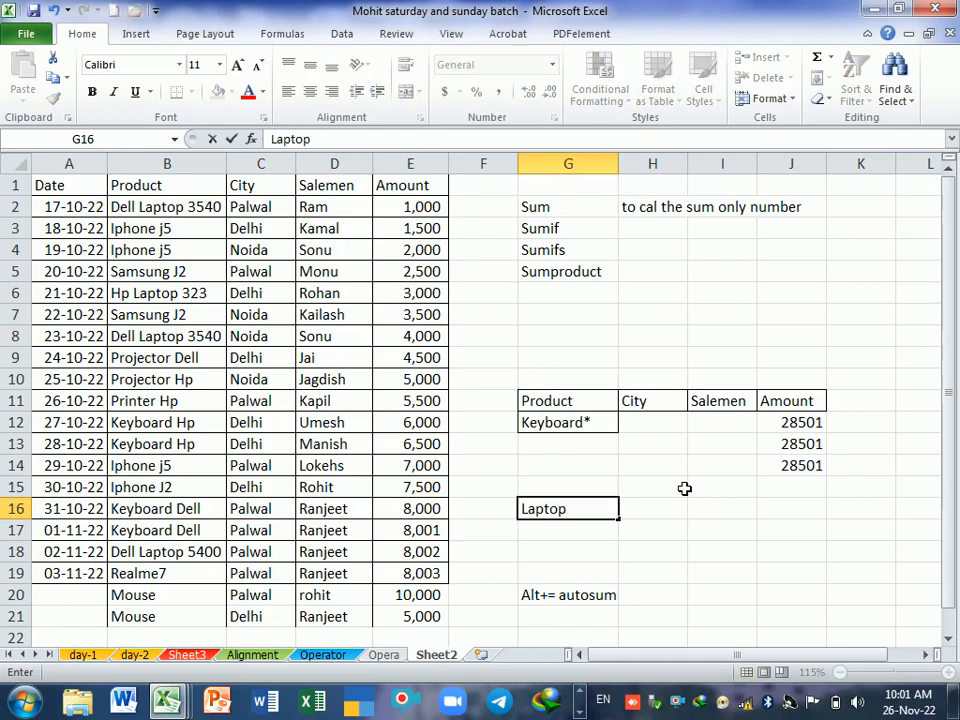
key("Tab")
key("Tab")
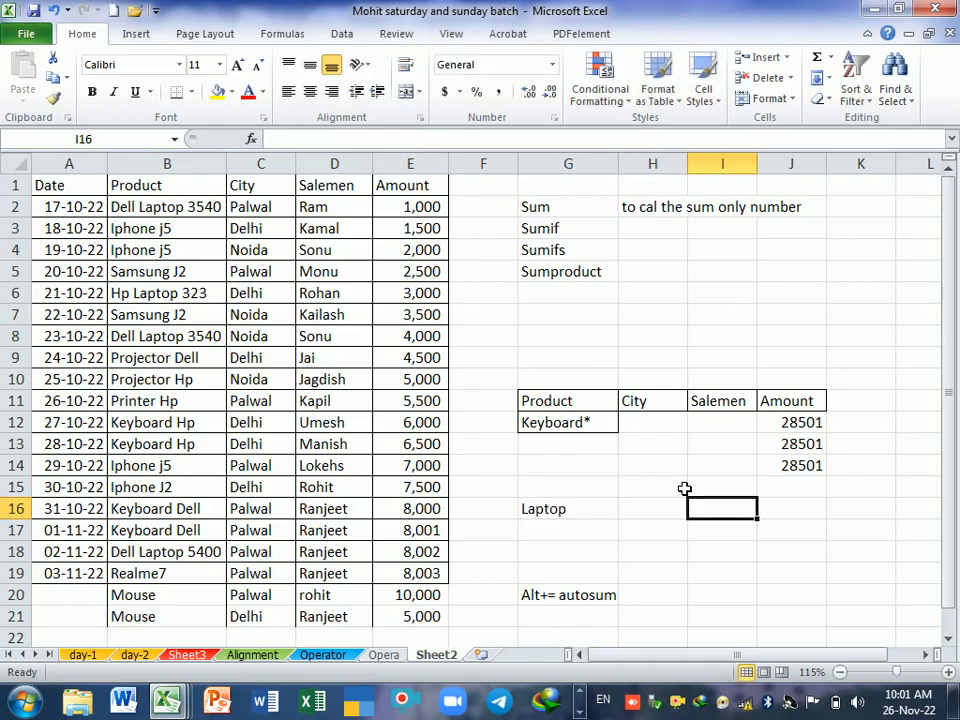
Step: Enter a SUMIF in H16 with range B1:E19, criterion G16 and sum range E1:E19
key("Left")
type("=sum")
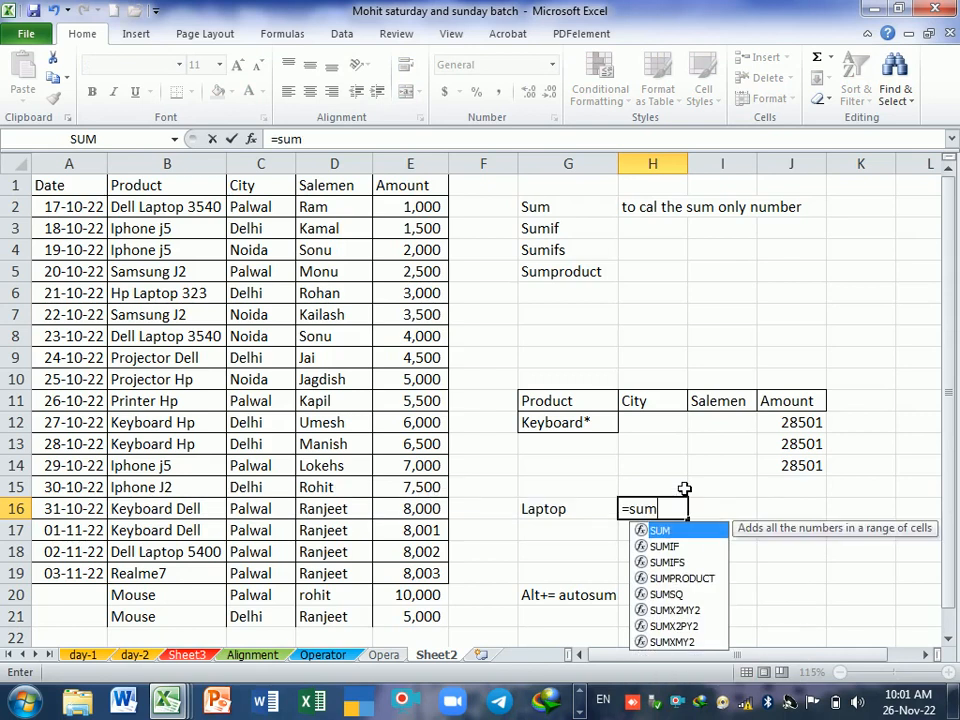
type("i")
key("Tab")
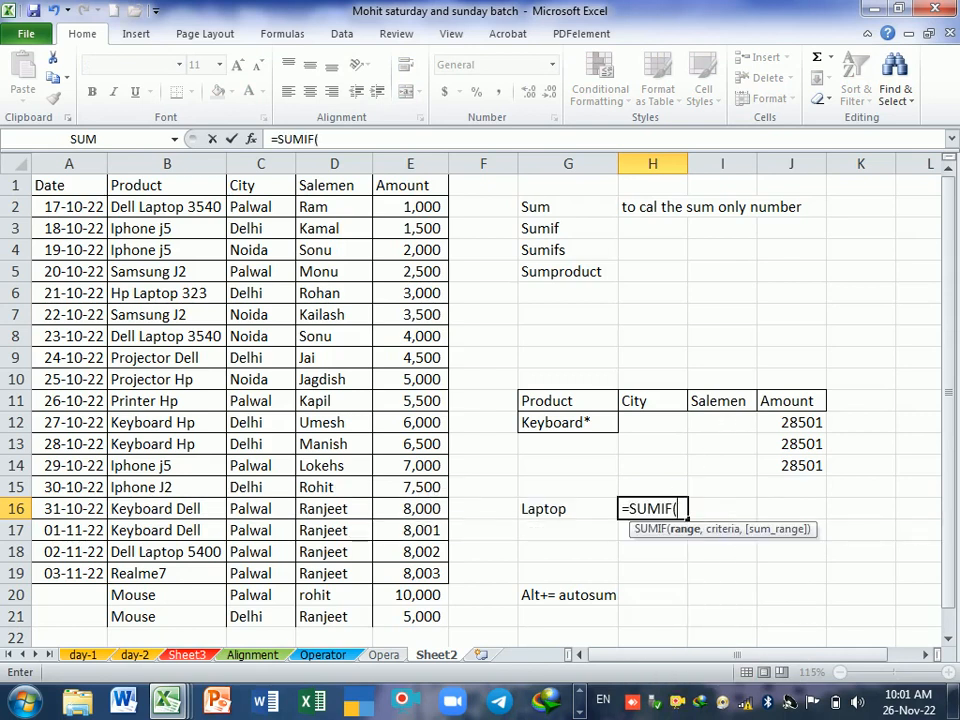
left_click_drag(141, 189, 450, 581)
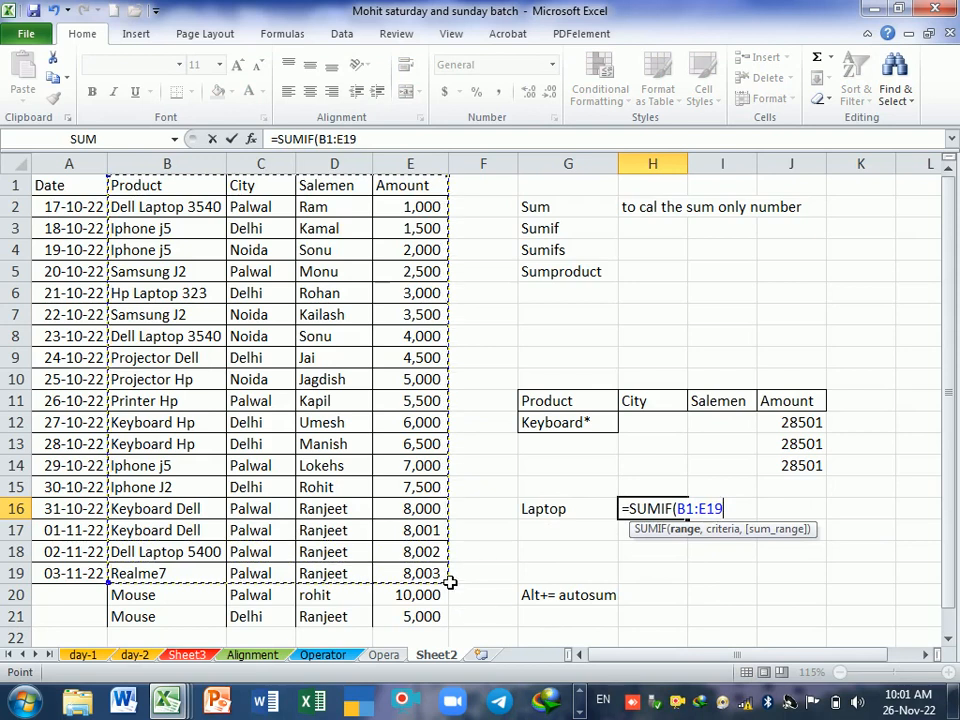
type(",")
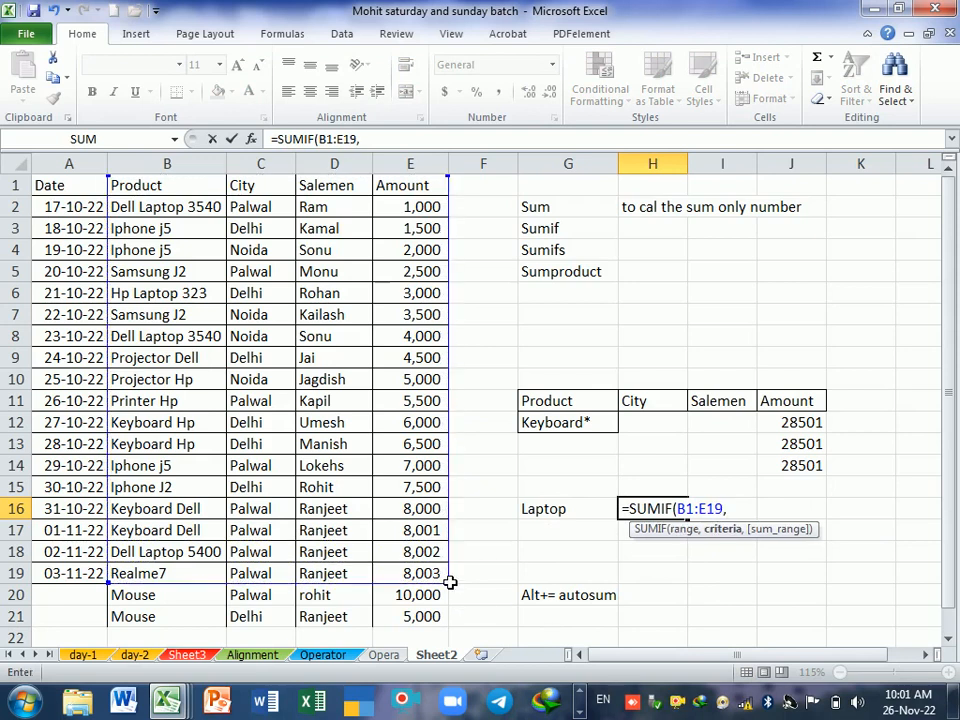
left_click(563, 514)
type(",")
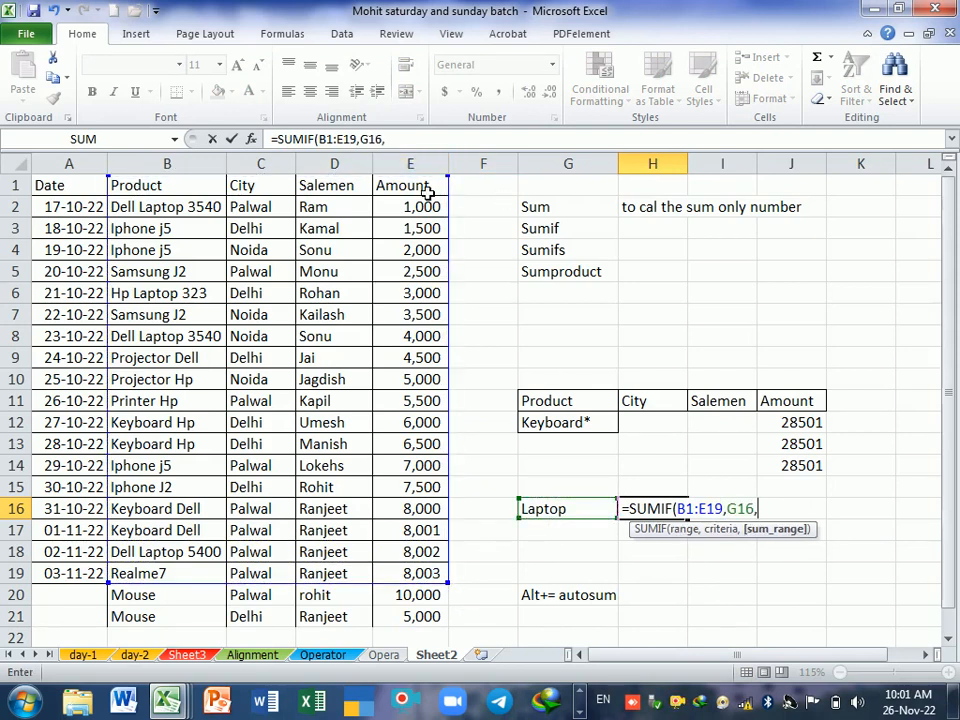
left_click_drag(427, 192, 426, 573)
key("Return")
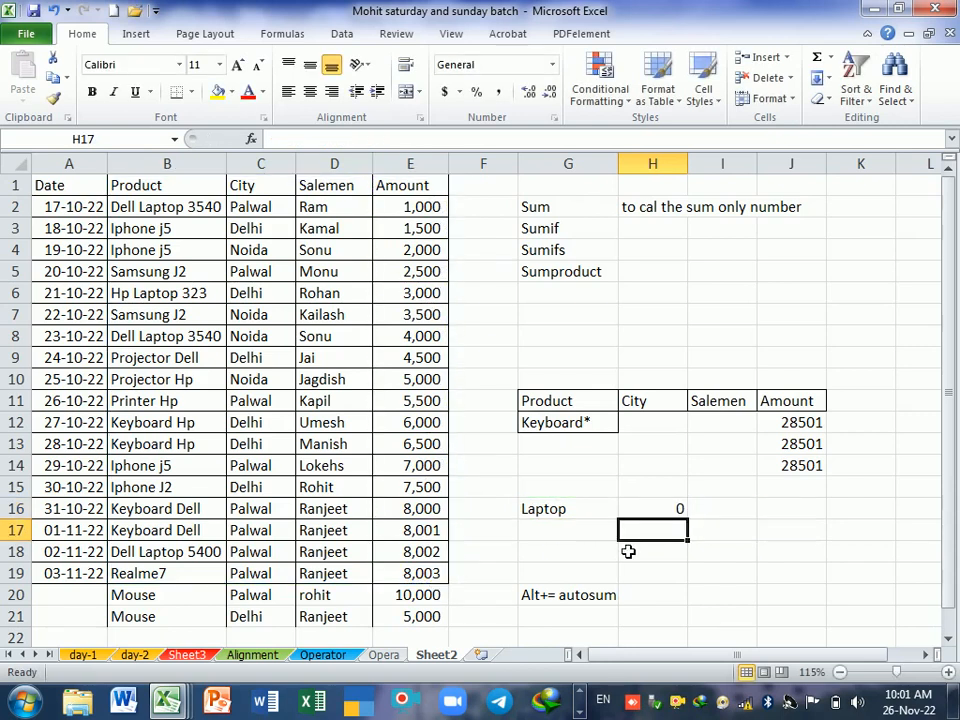
Step: Add asterisk wildcards before and after the criterion in G16 so it reads *Laptop*
left_click(600, 508)
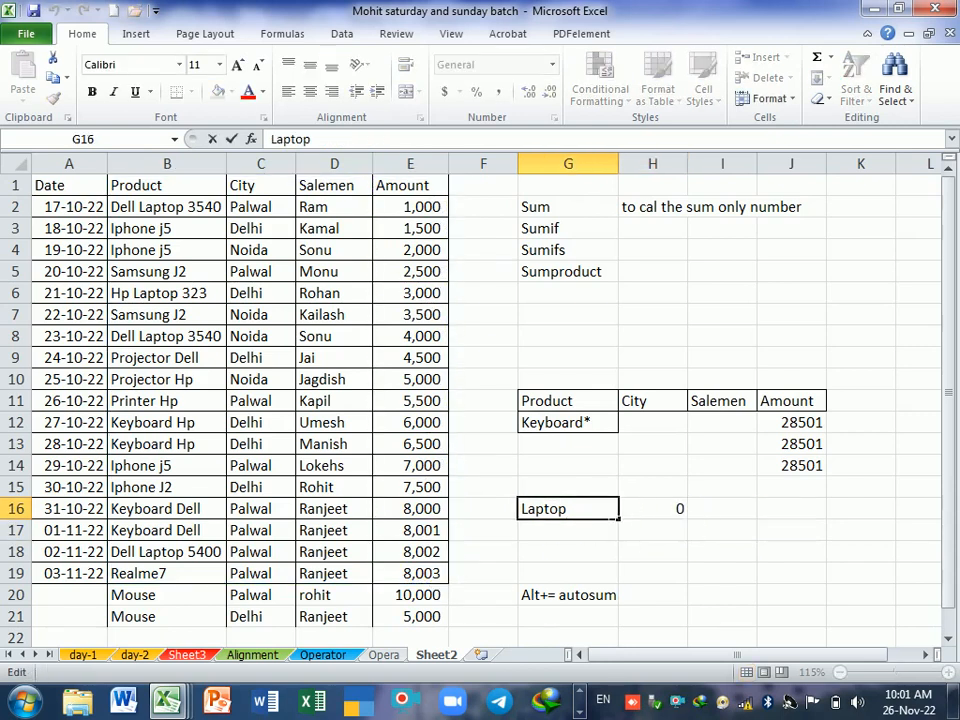
key("F2")
type("*")
key("Home")
type("*")
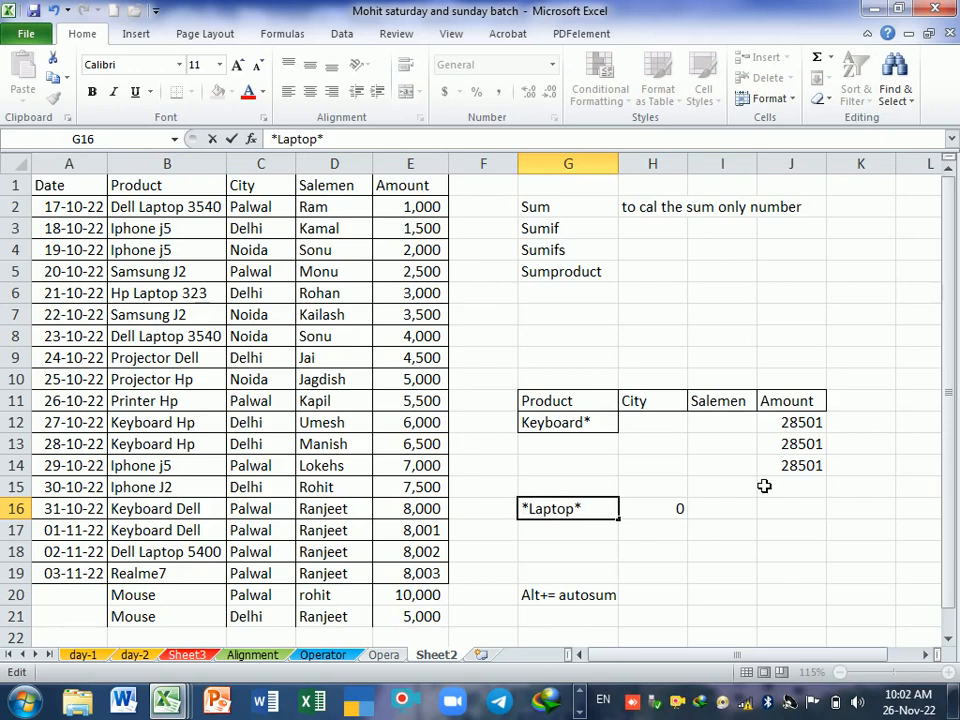
key("Return")
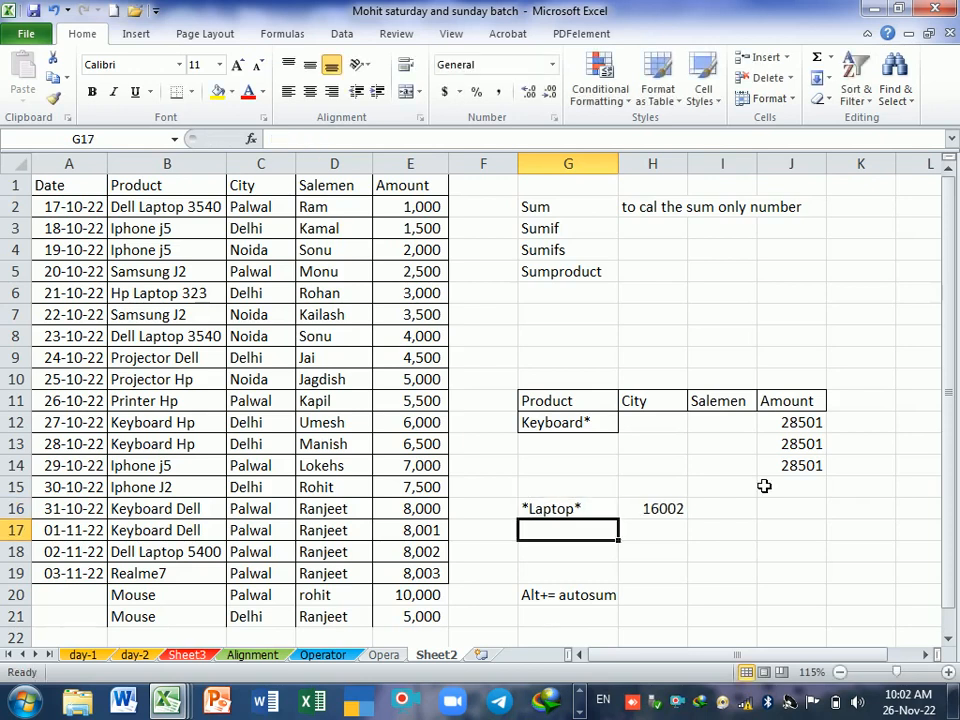
Step: Check the SUMIF result in H16 by selecting the laptop amounts in E18, E2, E6 and E8 together
left_click(665, 510)
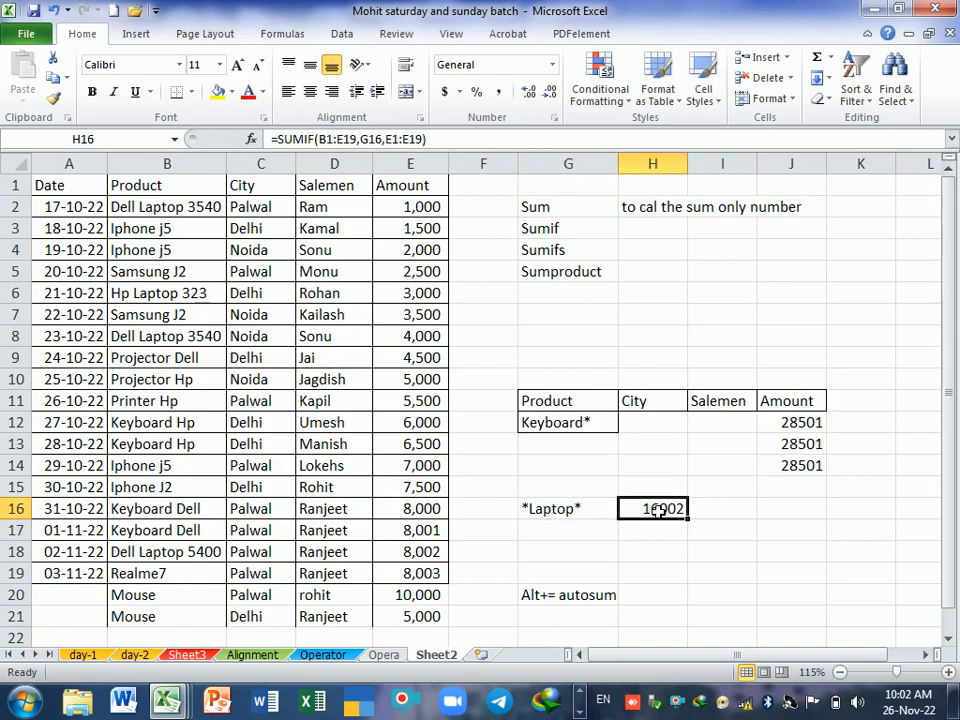
left_click(415, 560)
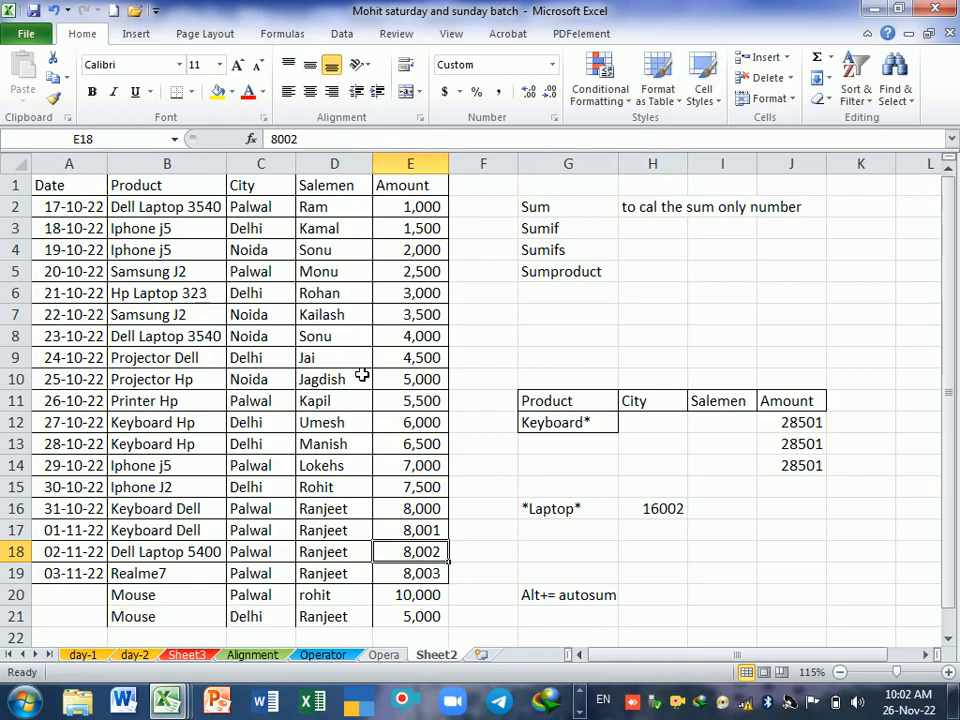
left_click(418, 207, "ctrl")
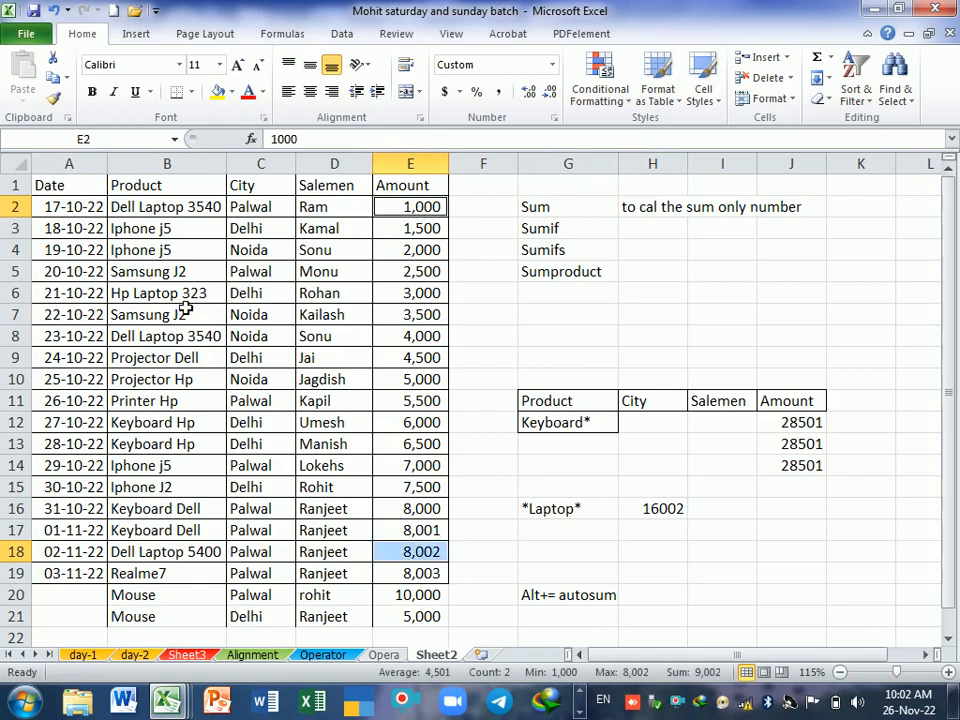
left_click(405, 298, "ctrl")
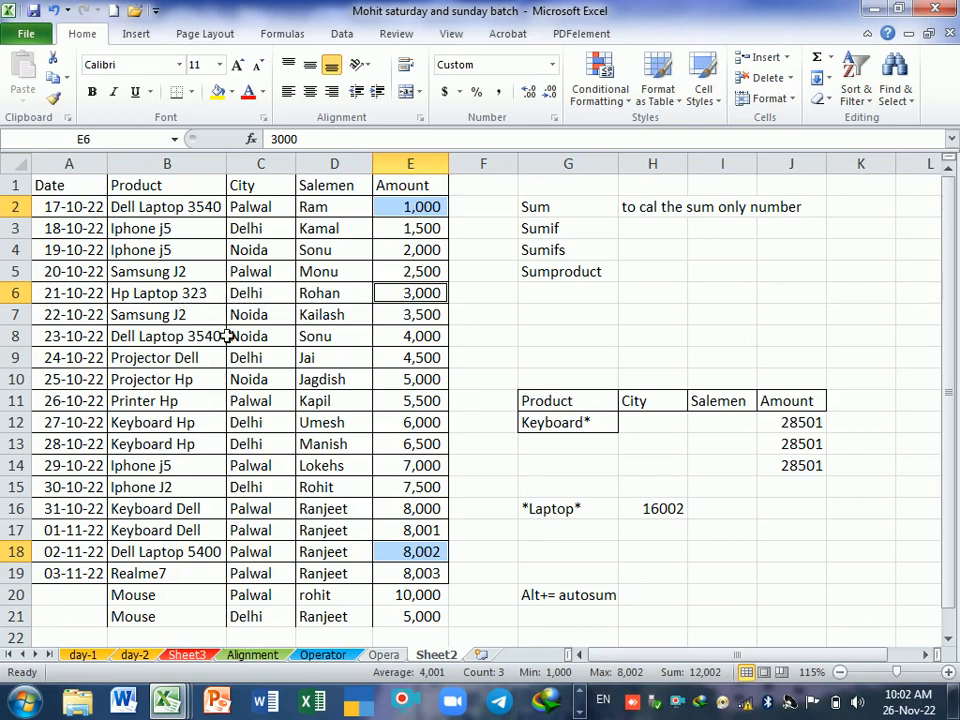
left_click(399, 340, "ctrl")
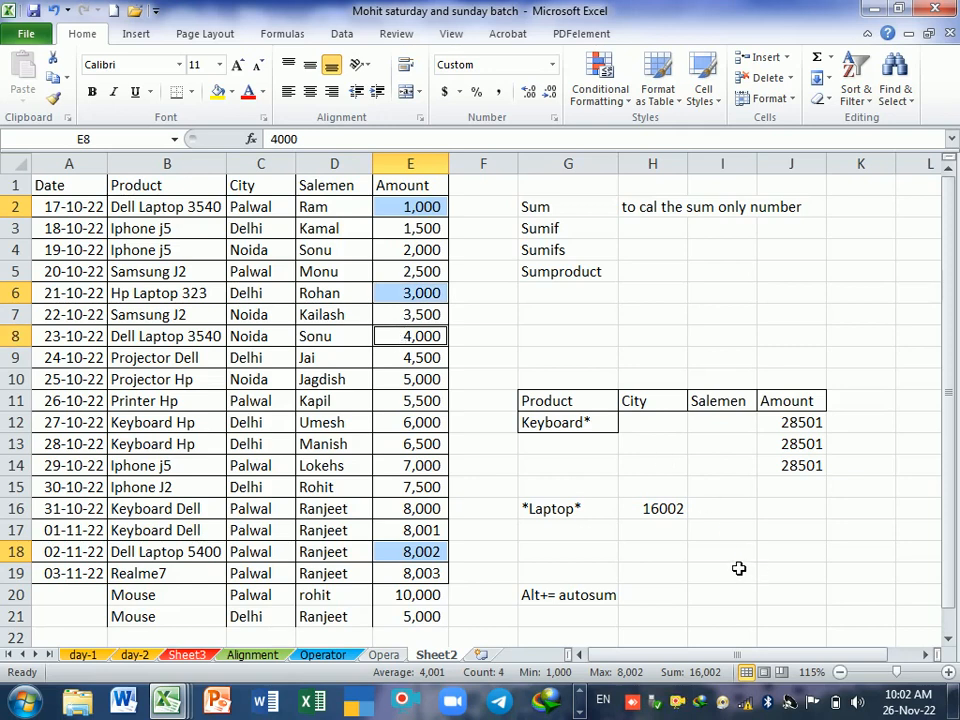
left_click(738, 560)
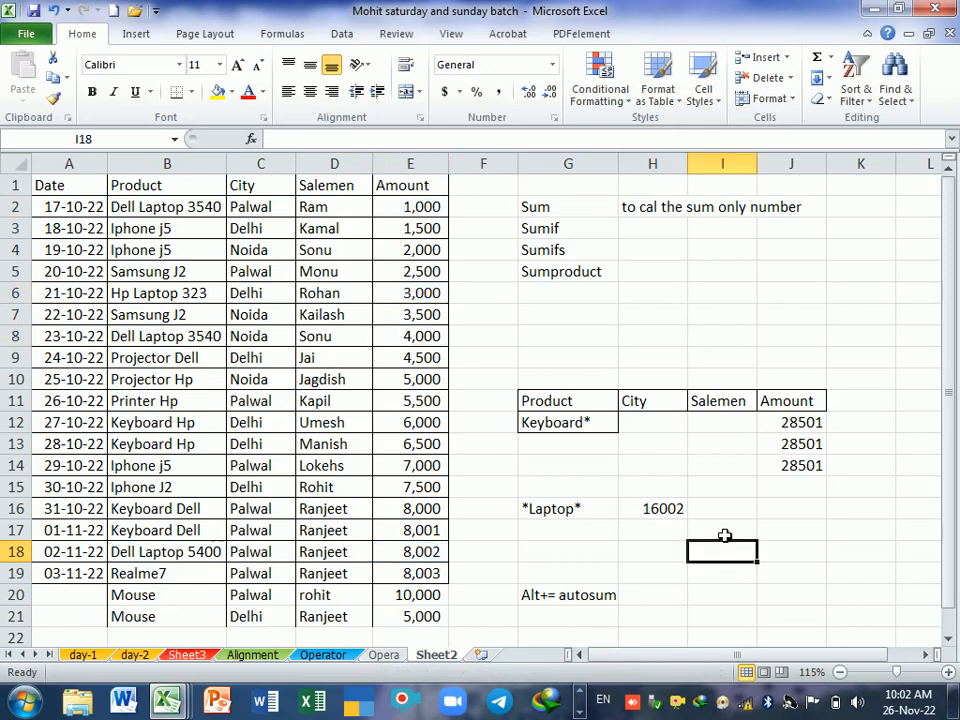
left_click(724, 536)
key("Right")
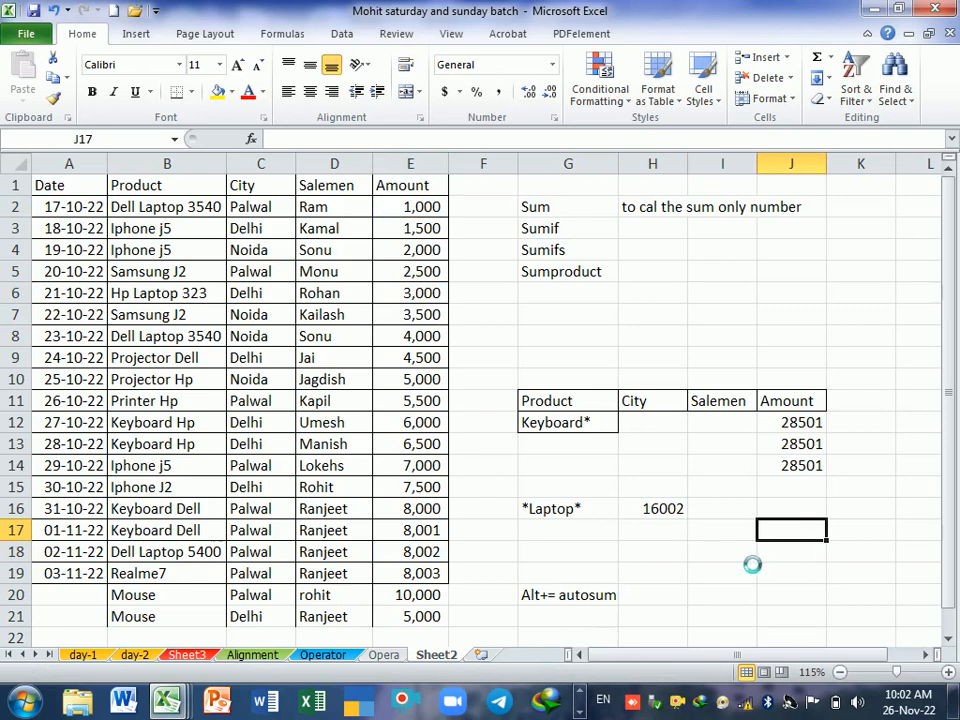
scroll(697, 566, "down", 1)
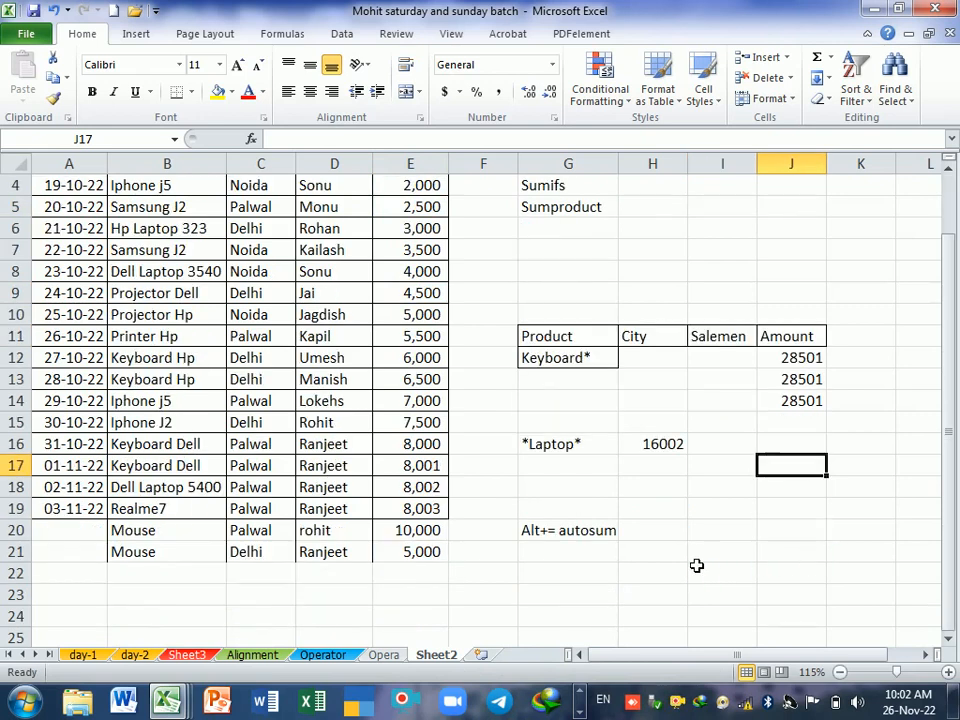
scroll(697, 566, "up", 1)
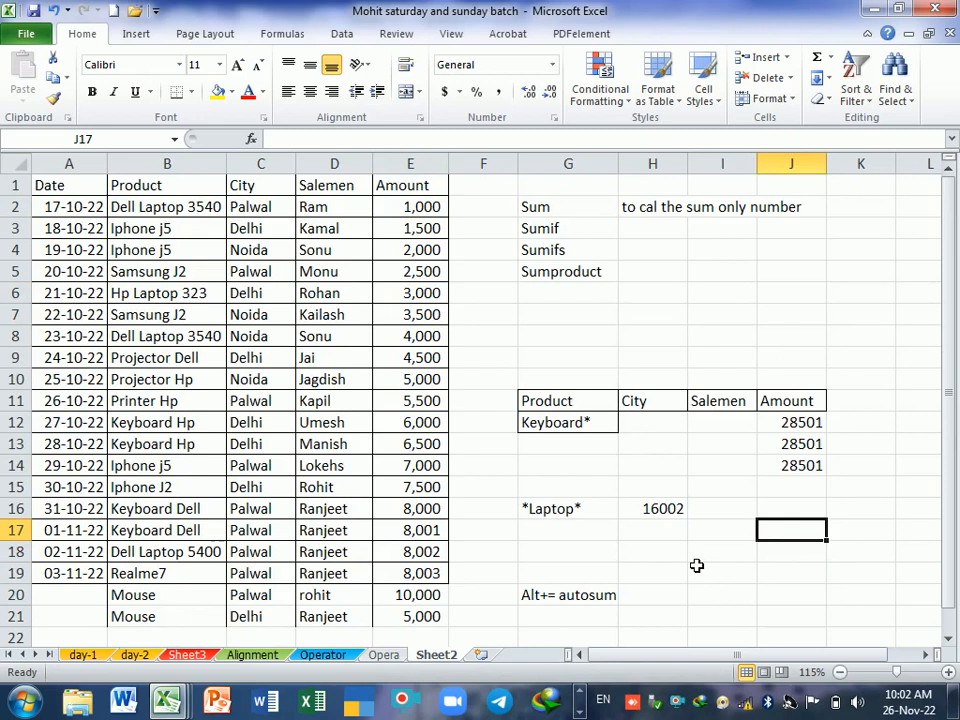
Step: Examine the product and city in B3:C3 as a pair of criteria for a conditional sum
left_click(157, 234)
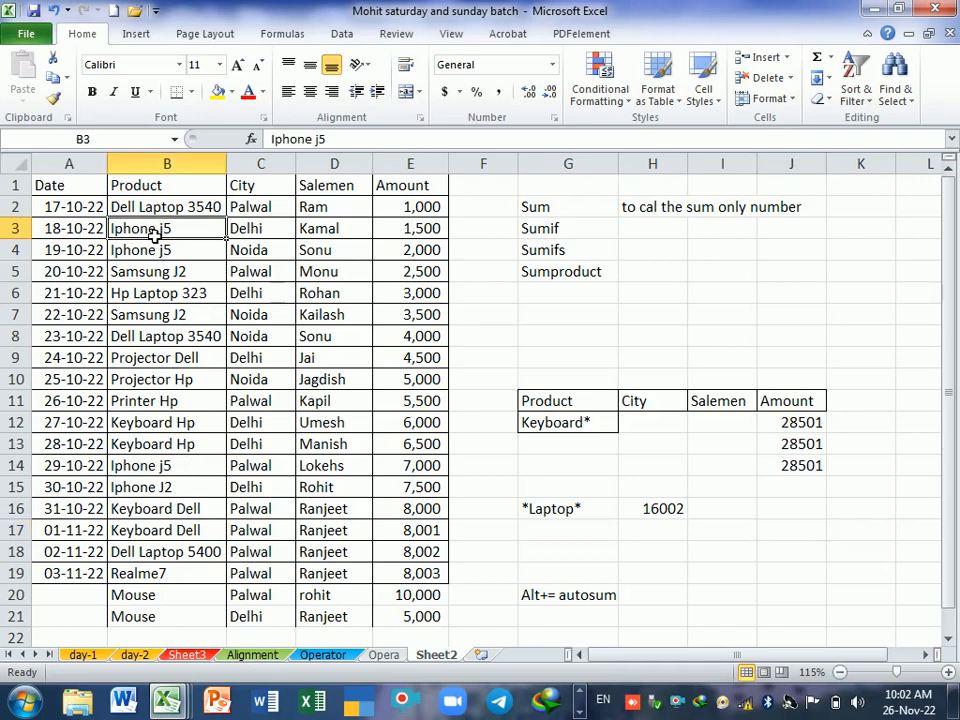
left_click(252, 230)
left_click(205, 231)
left_click_drag(205, 231, 240, 235)
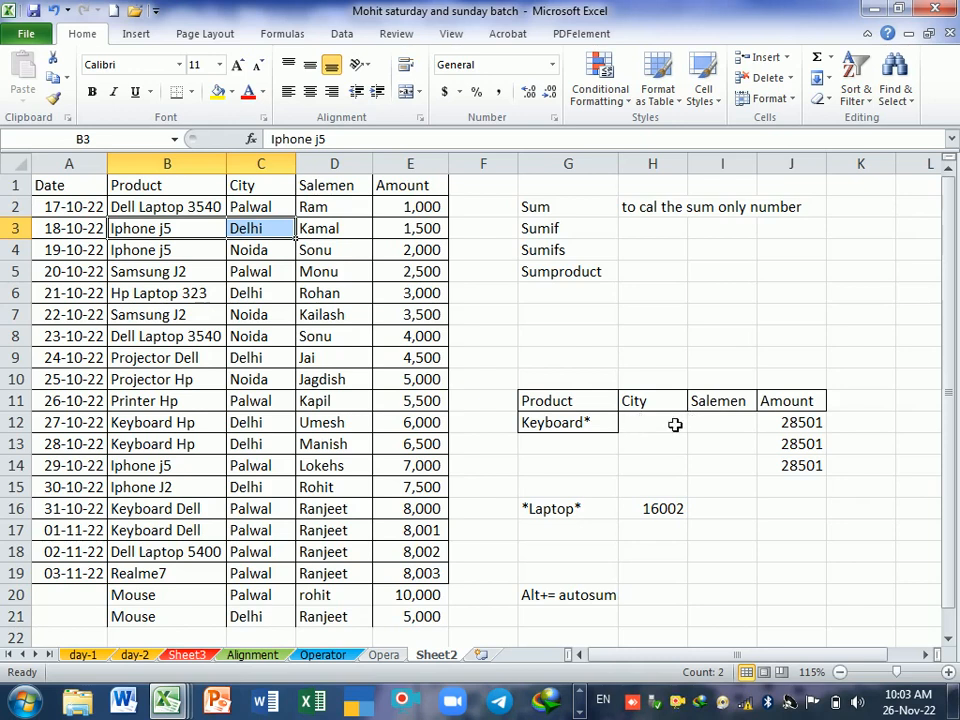
left_click(617, 553)
scroll(620, 557, "down", 1)
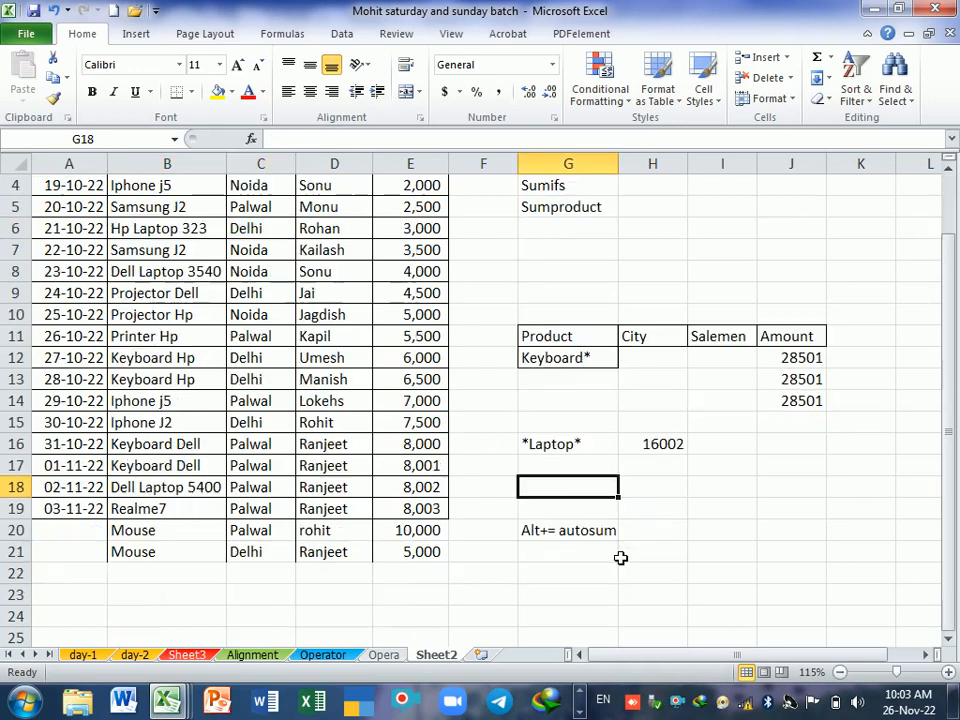
scroll(622, 557, "up", 1)
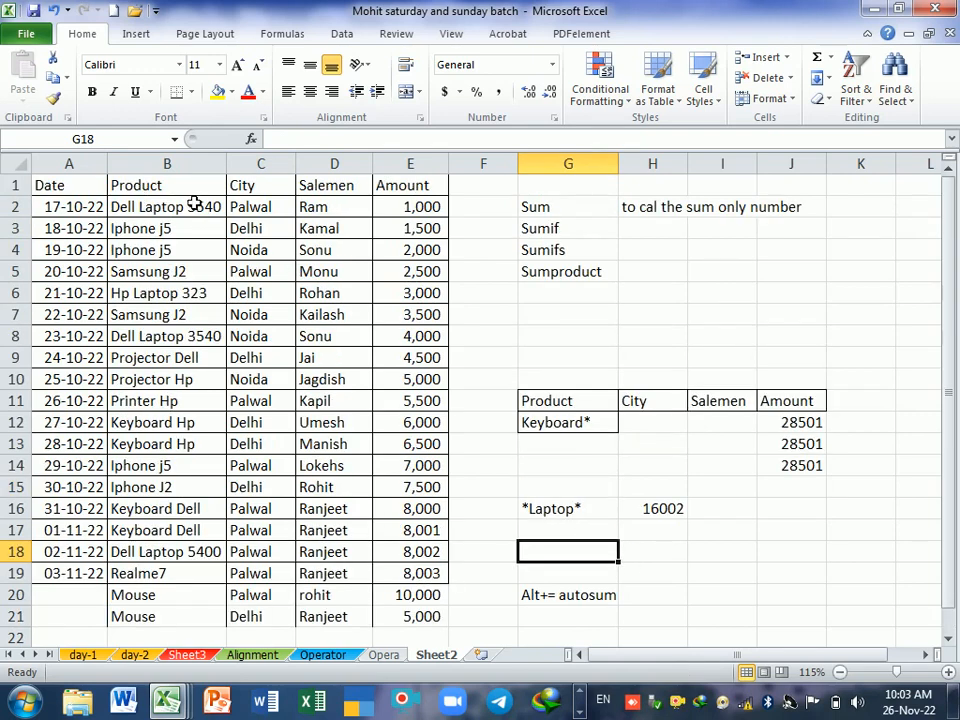
Step: Copy the Product, City and Amount headers from row 1 and paste them into G7:I7
left_click_drag(208, 190, 261, 197)
left_click(426, 189, "ctrl")
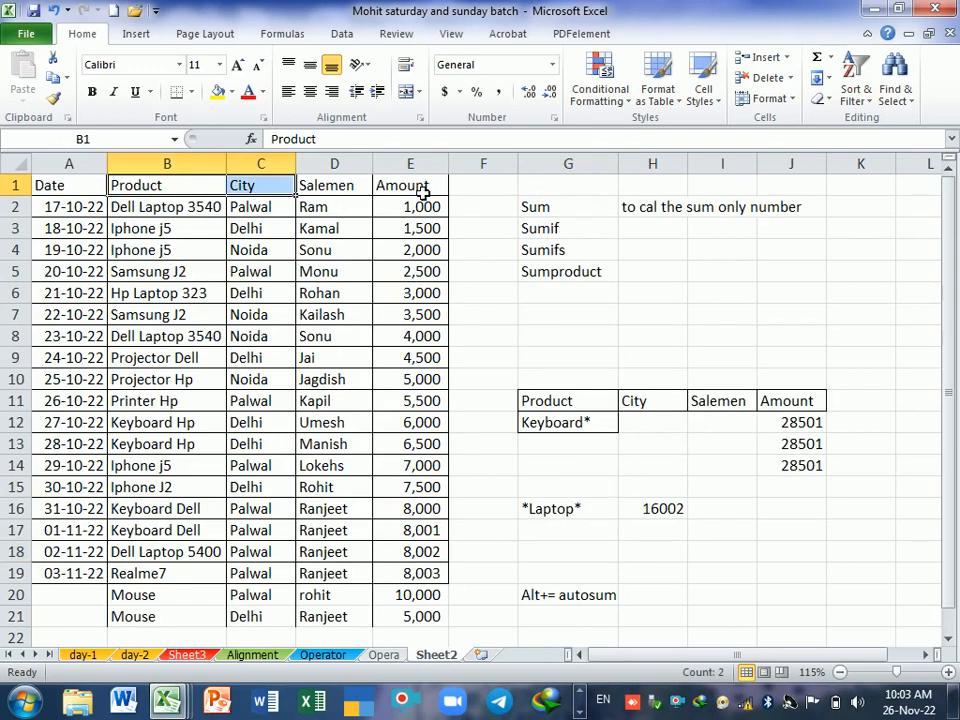
key("ctrl+c")
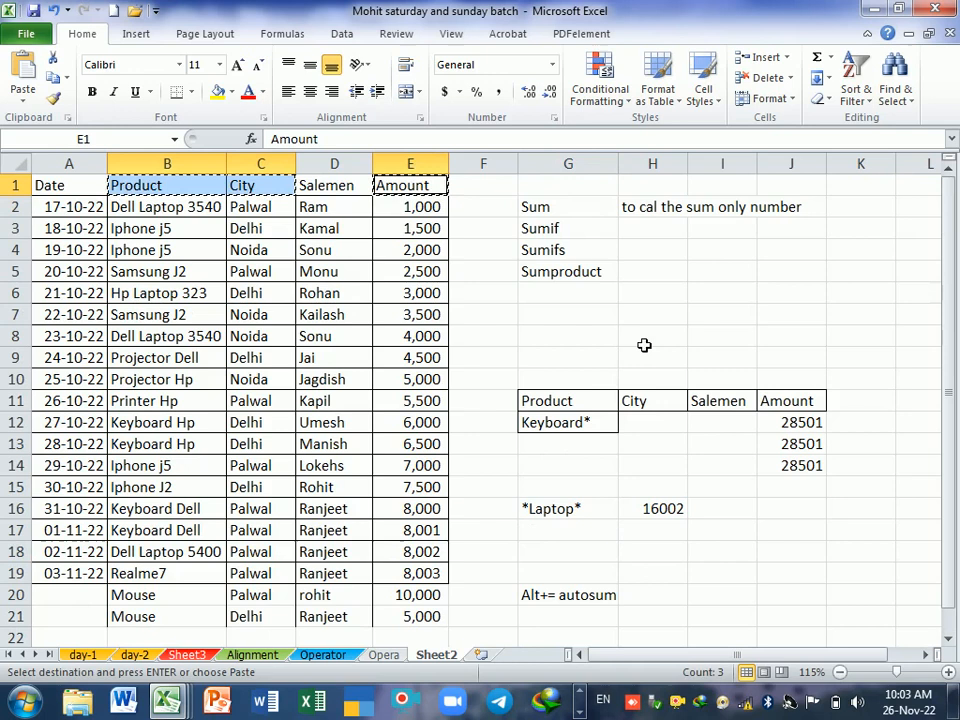
left_click(588, 322)
key("ctrl+v")
left_click(601, 341)
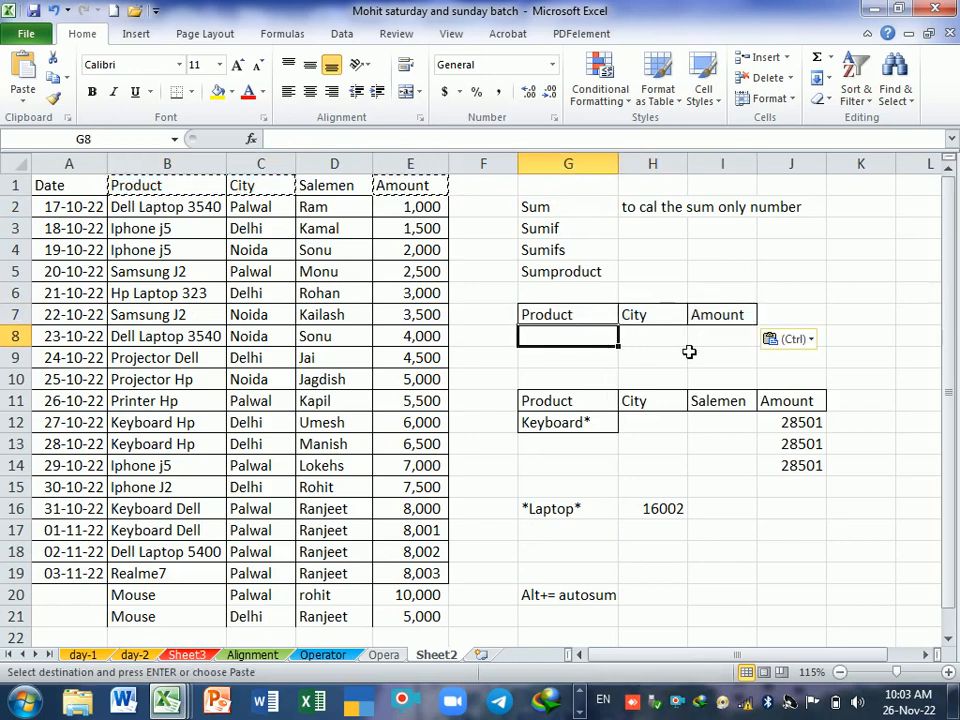
Step: Copy the product Iphone j5 from B3 into G8 and enter Palwal as the city in H8
key("Right")
left_click(195, 234)
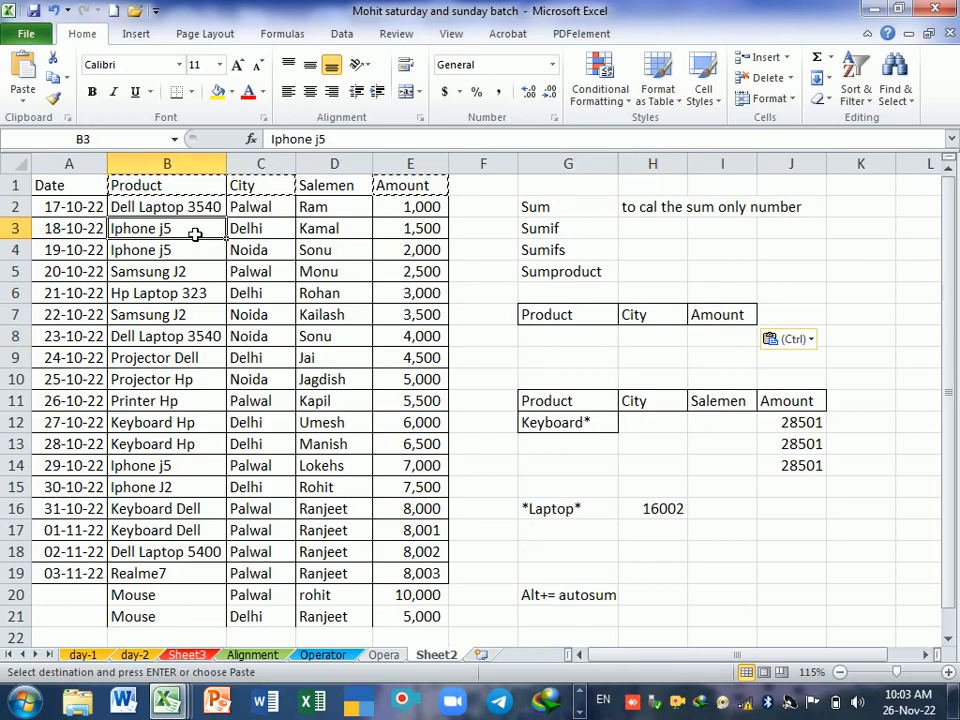
key("ctrl+c")
left_click(572, 344)
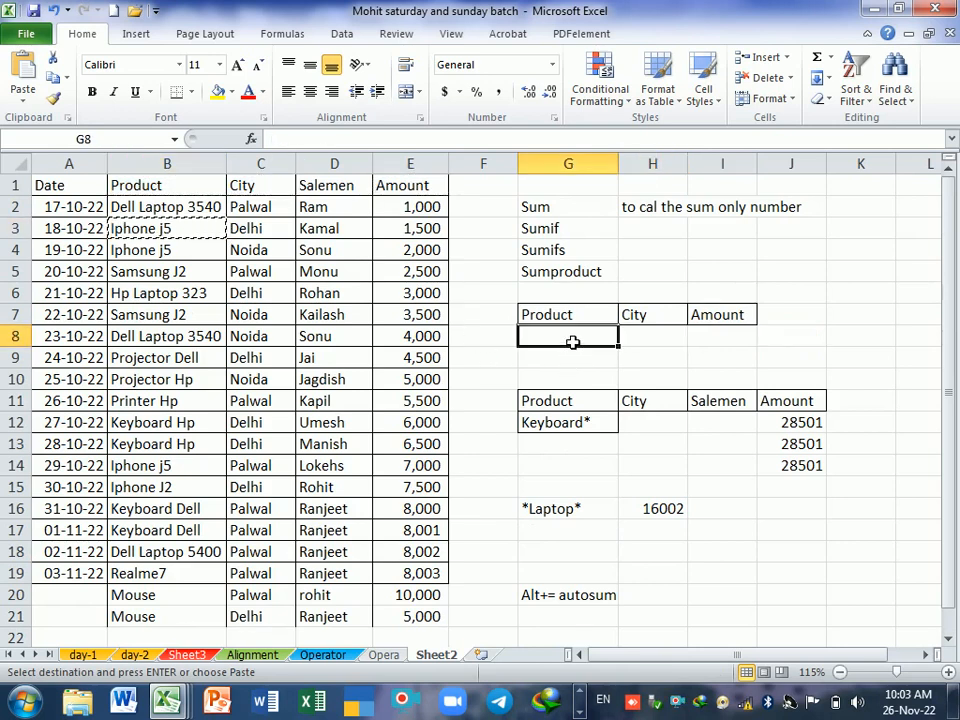
key("ctrl+v")
left_click(652, 343)
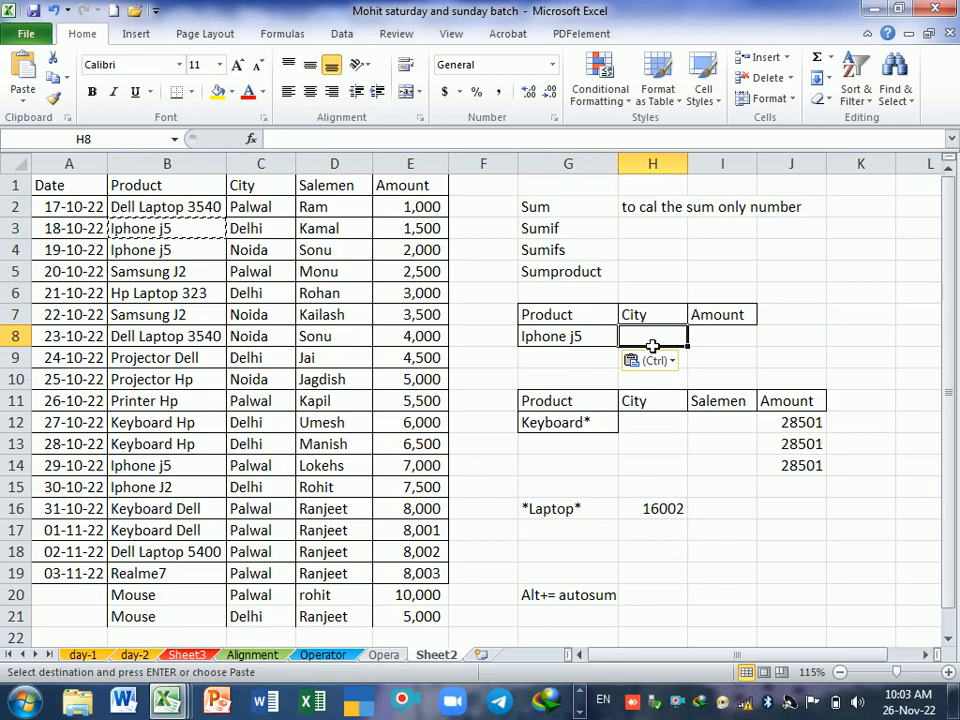
type("Palwal")
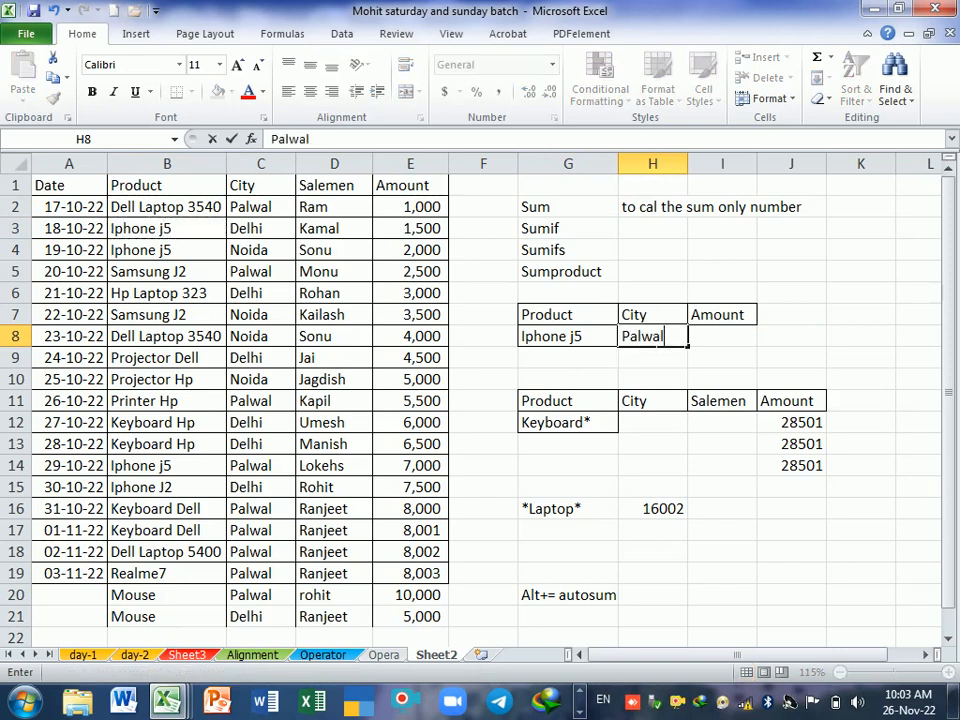
key("Return")
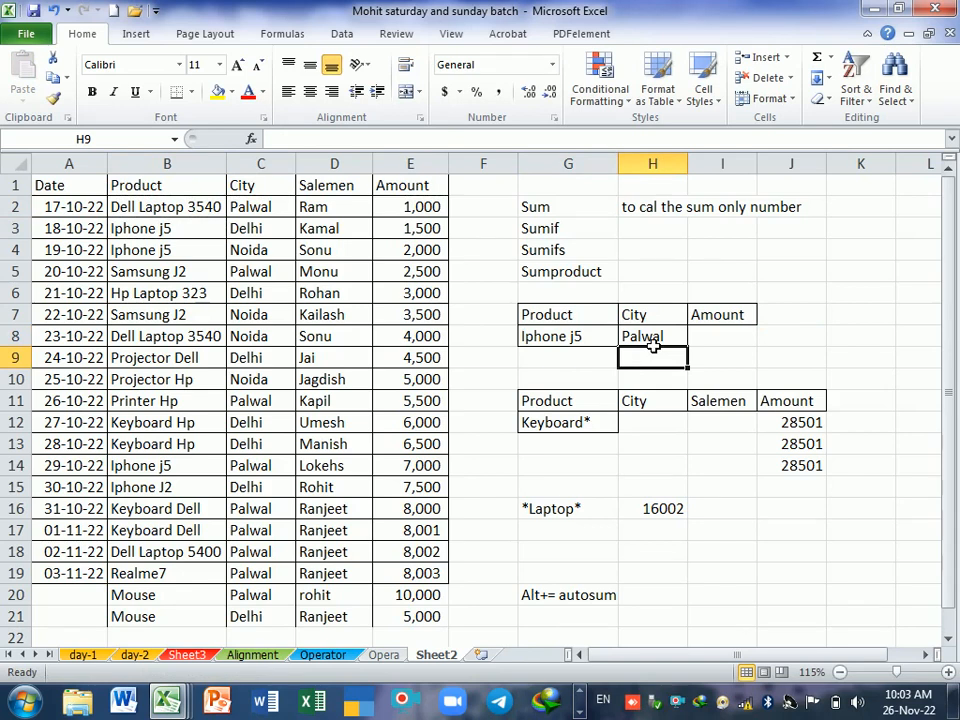
left_click(592, 338)
left_click(640, 338)
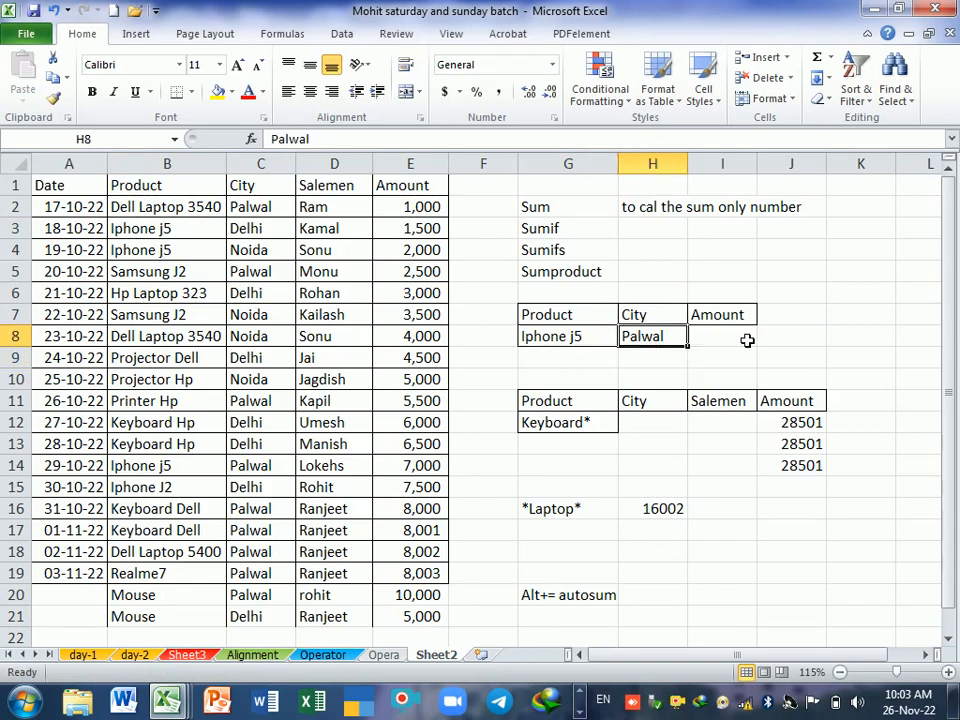
Step: Start a SUMIFS formula in I8 with sum range E1:E21 and product range B1:B21 matched against G8
left_click(747, 340)
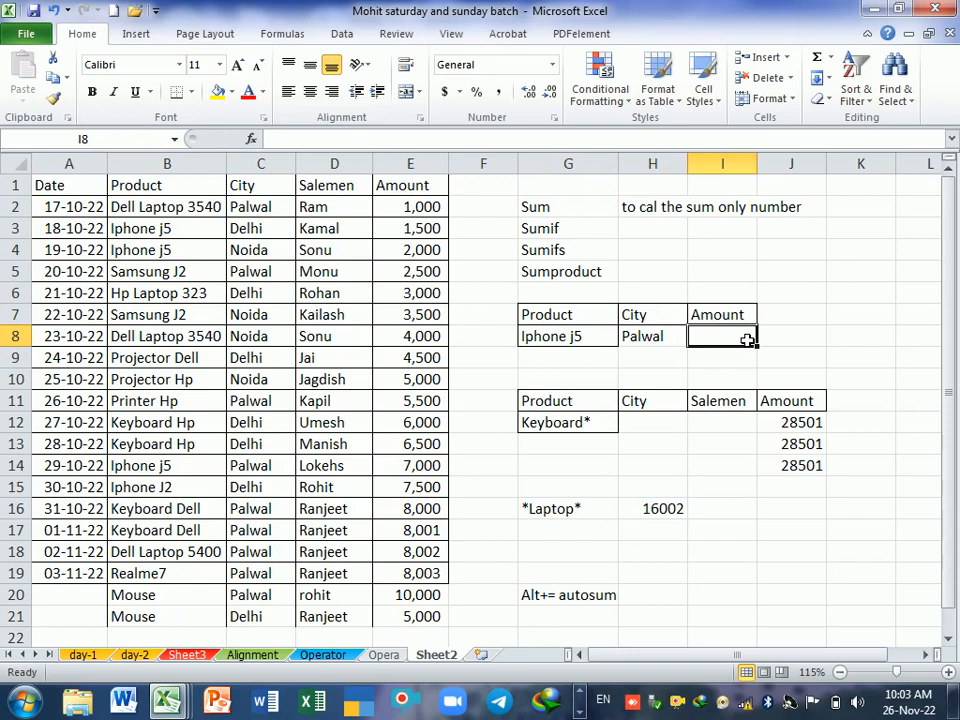
type("=s")
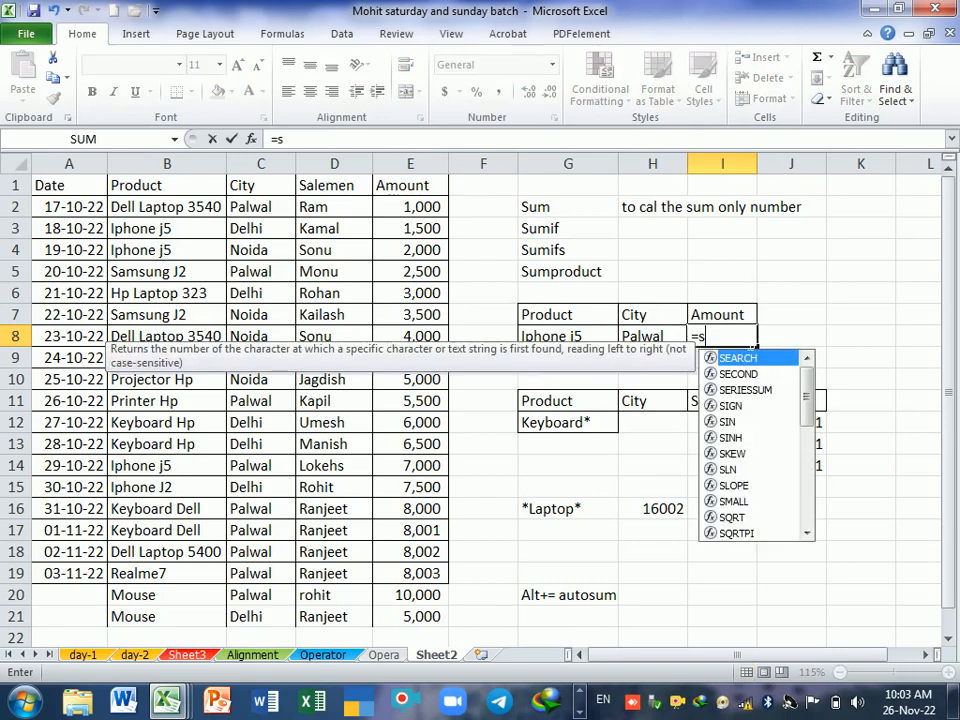
type("umifs")
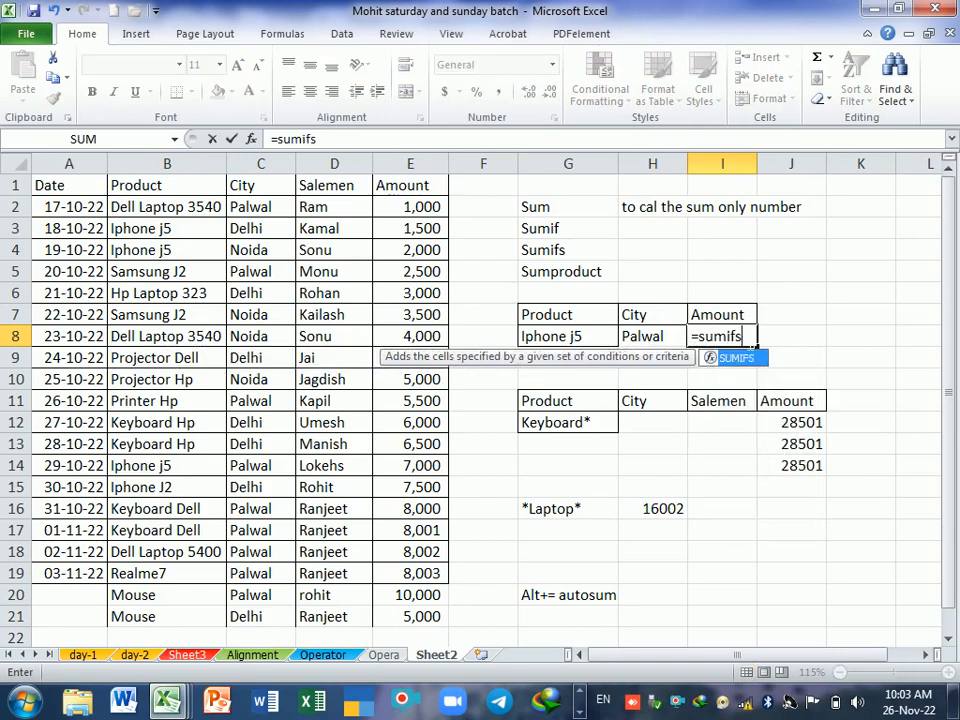
key("Tab")
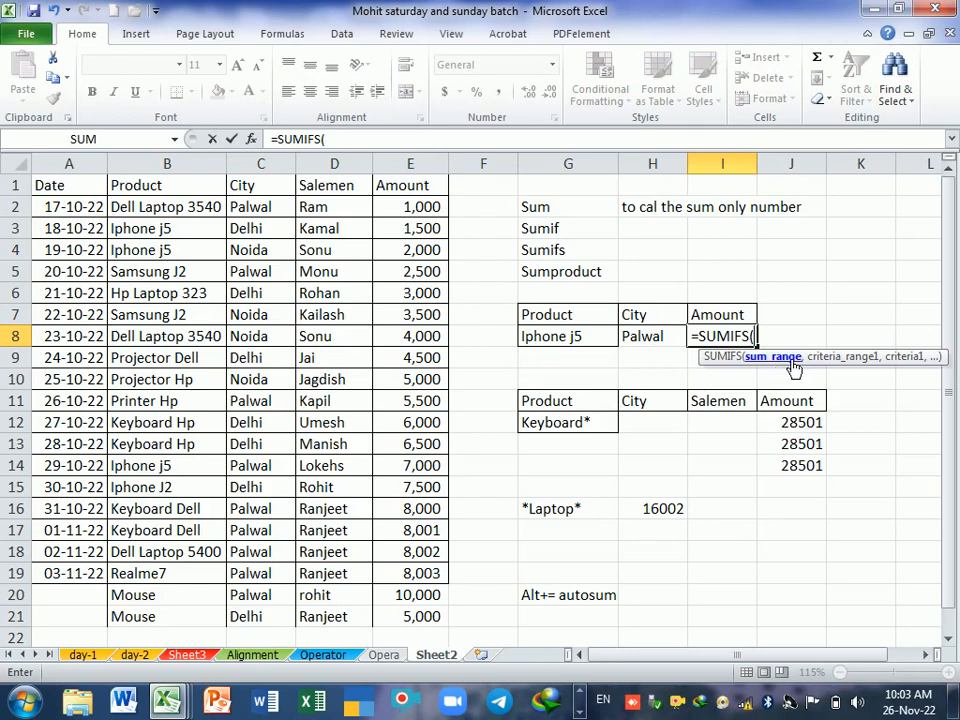
left_click_drag(833, 368, 748, 492)
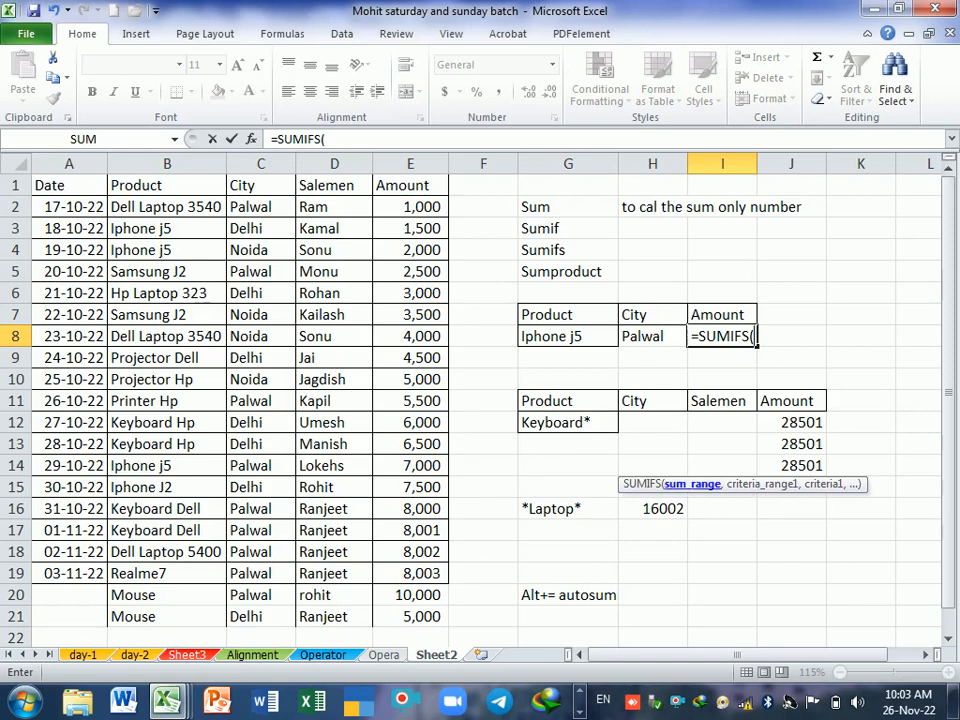
left_click_drag(433, 188, 447, 617)
type(",")
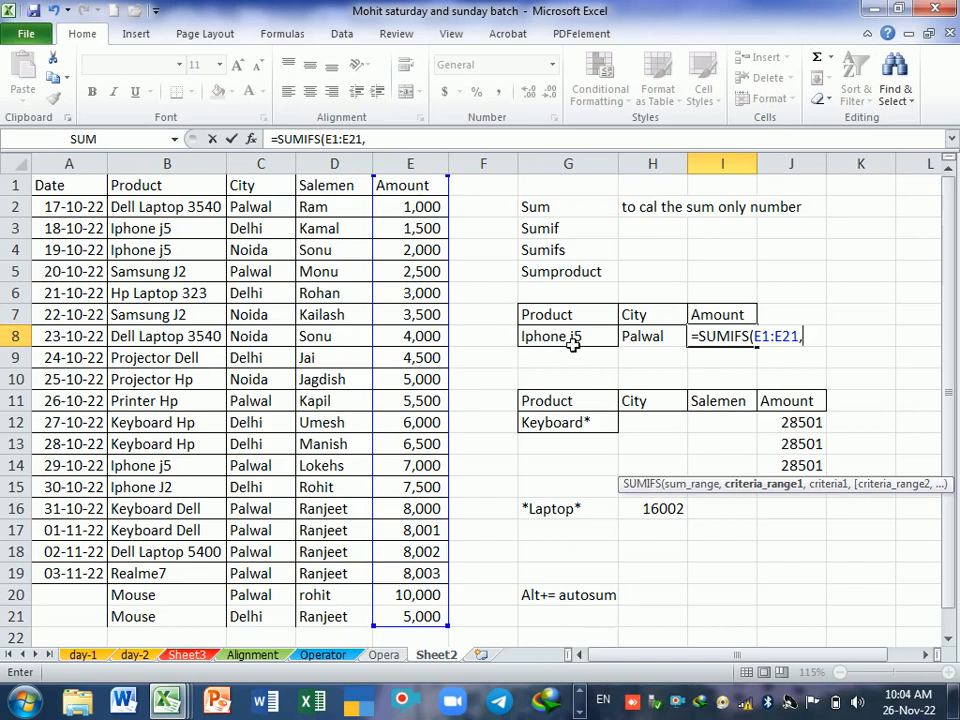
left_click_drag(171, 191, 199, 613)
type(",")
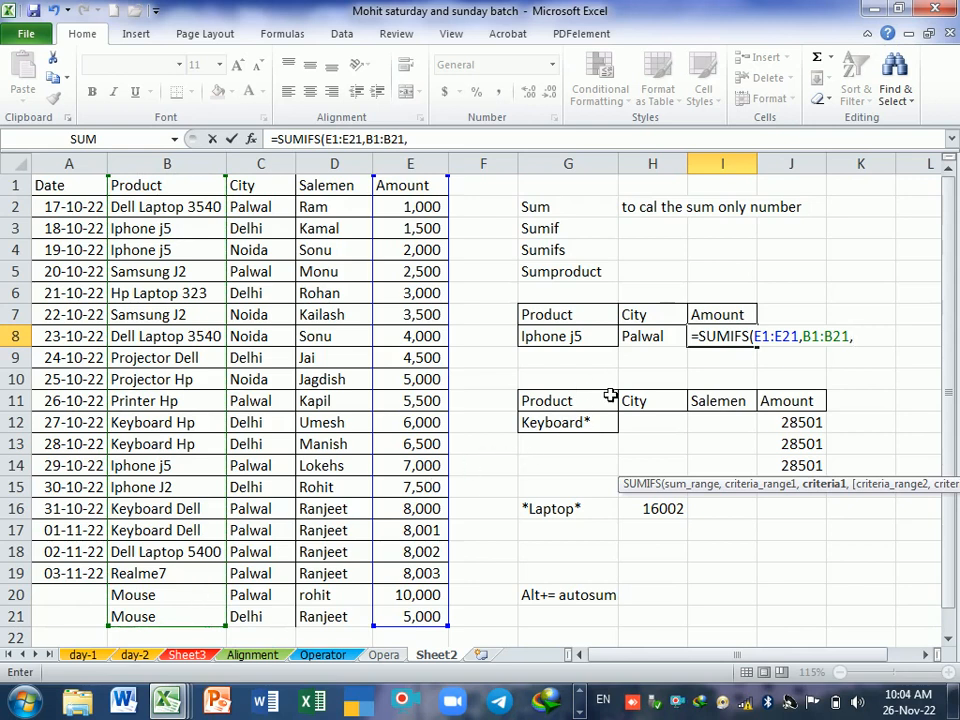
left_click(587, 338)
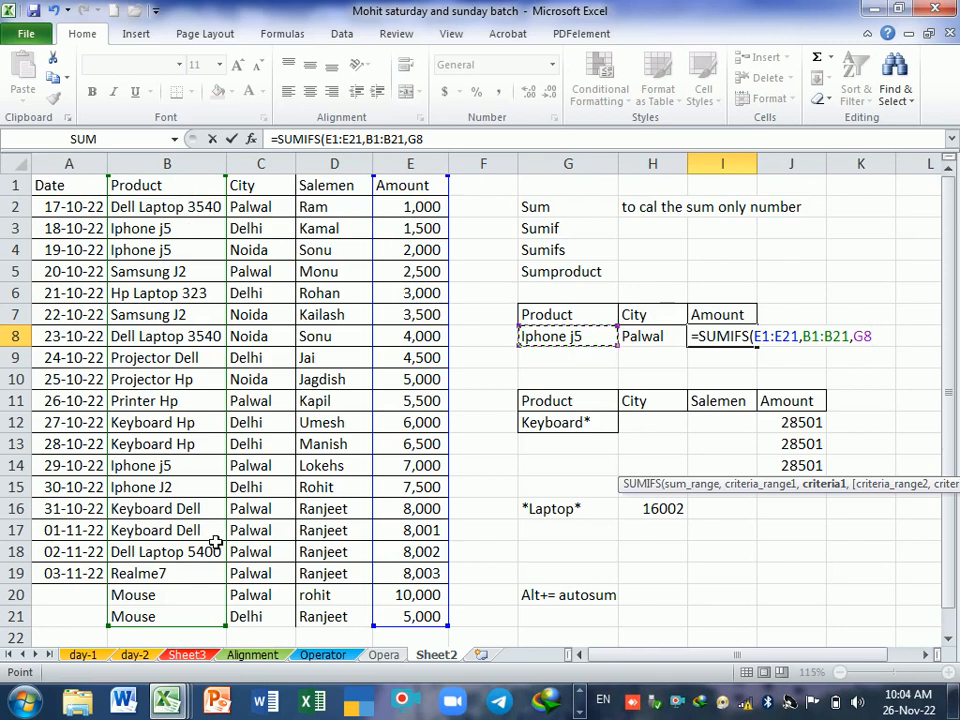
type(",")
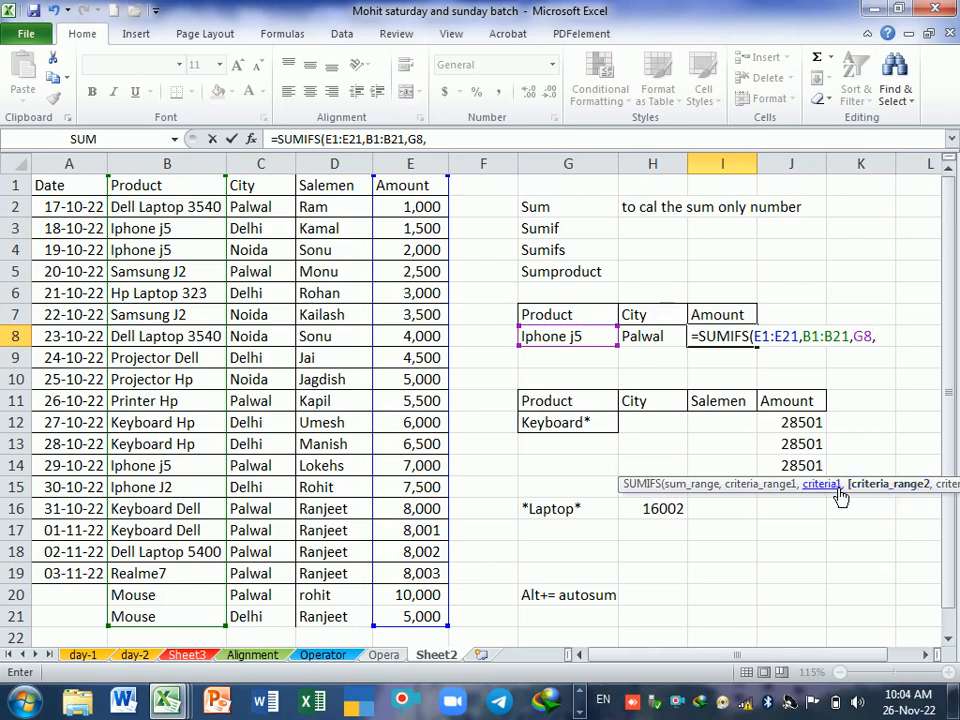
Step: Add city range C1:C21 with criterion H8 as the second SUMIFS condition in I8 and complete the formula
left_click_drag(866, 499, 724, 538)
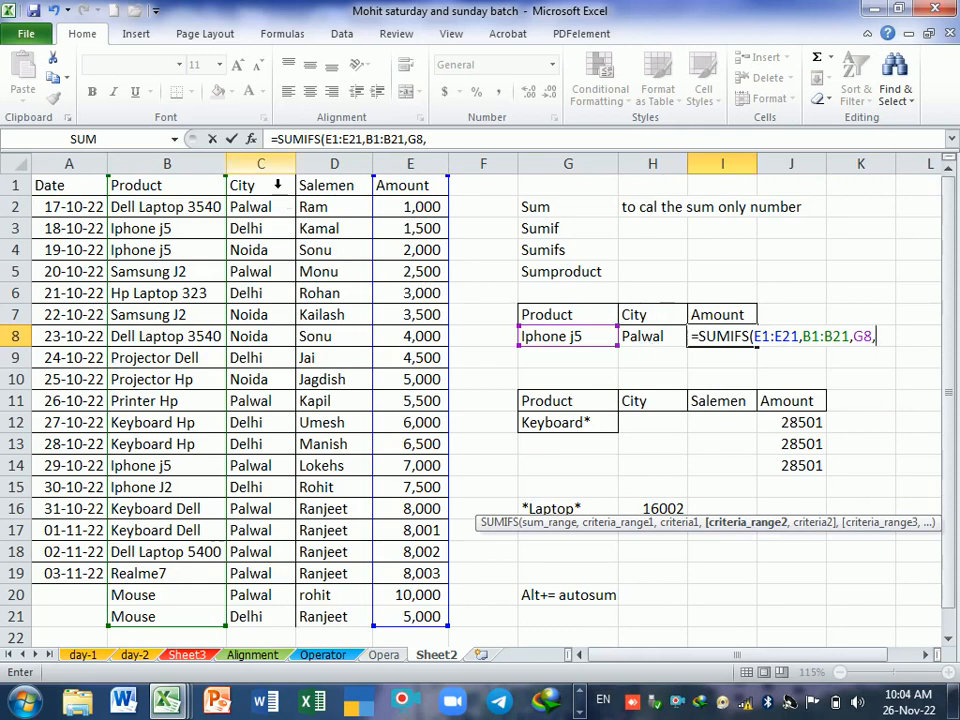
left_click_drag(272, 186, 278, 615)
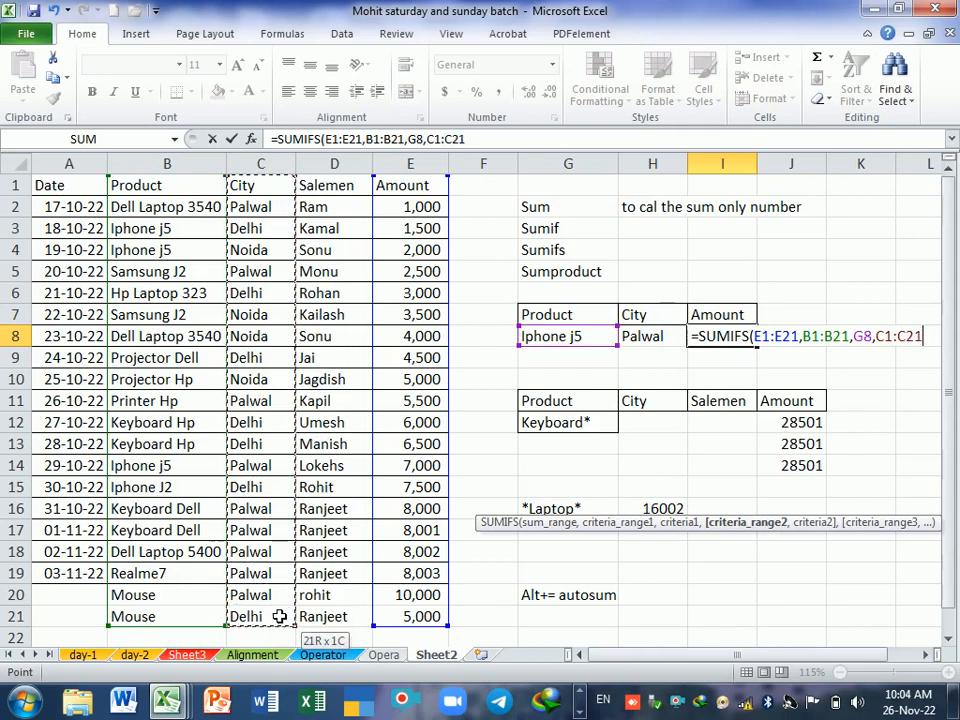
type(",")
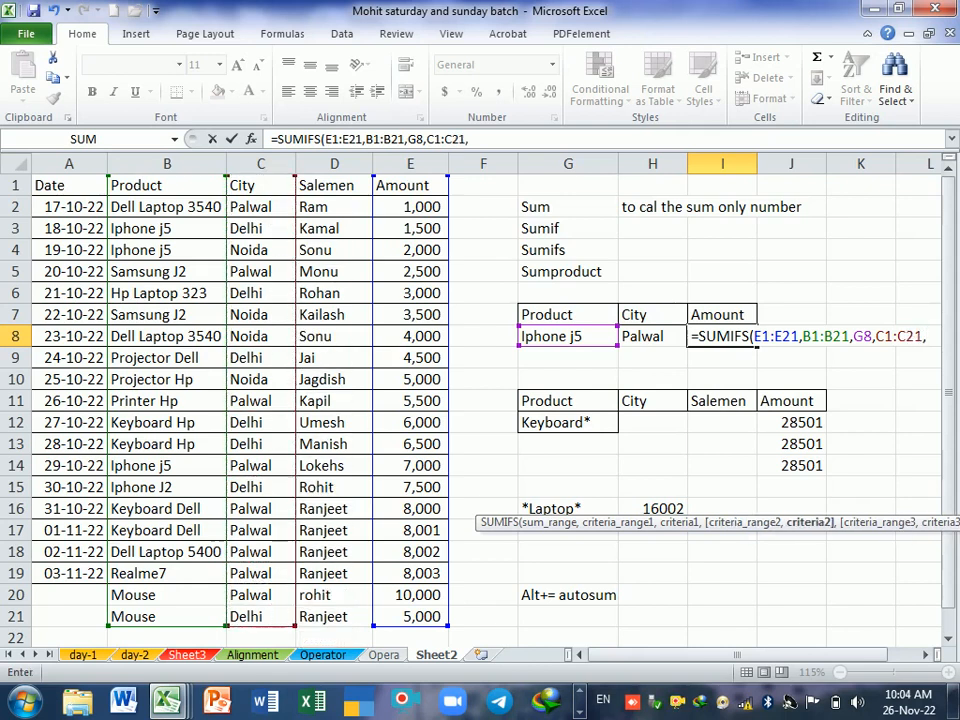
left_click(653, 338)
key("Return")
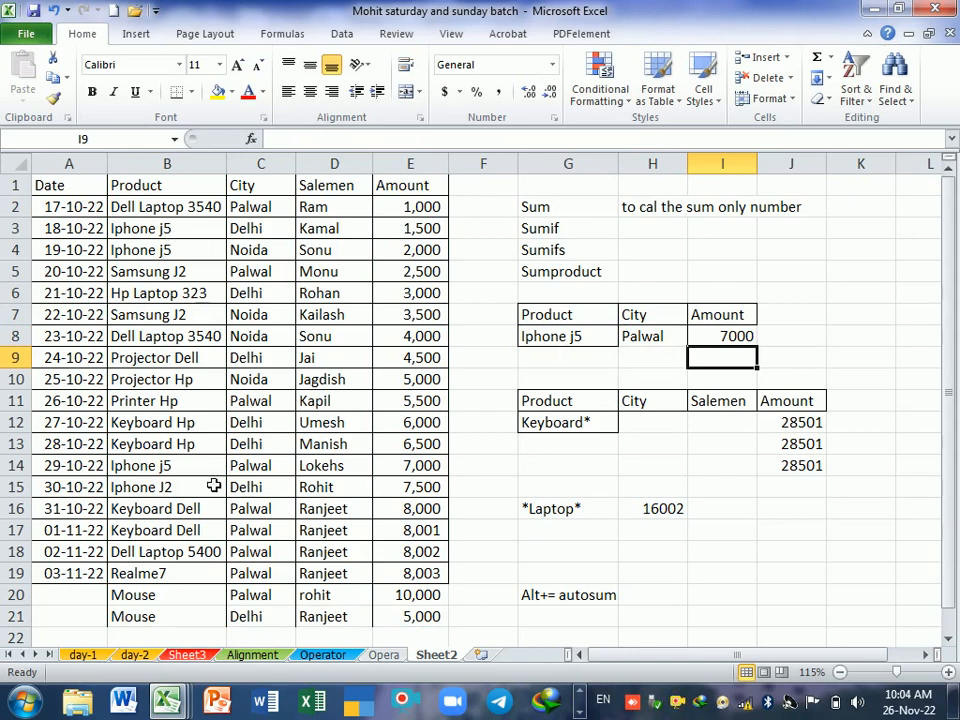
Step: Compare the SUMIFS result with B14:E14, then change the city in C3 to Palwal and recheck I8
left_click_drag(185, 468, 408, 476)
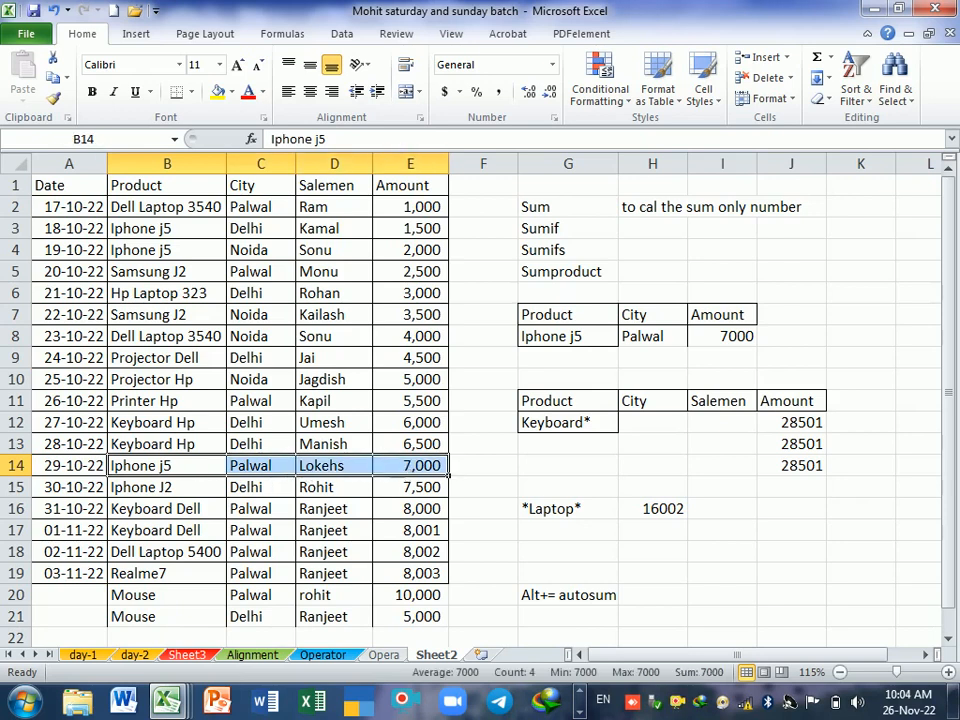
left_click(255, 228)
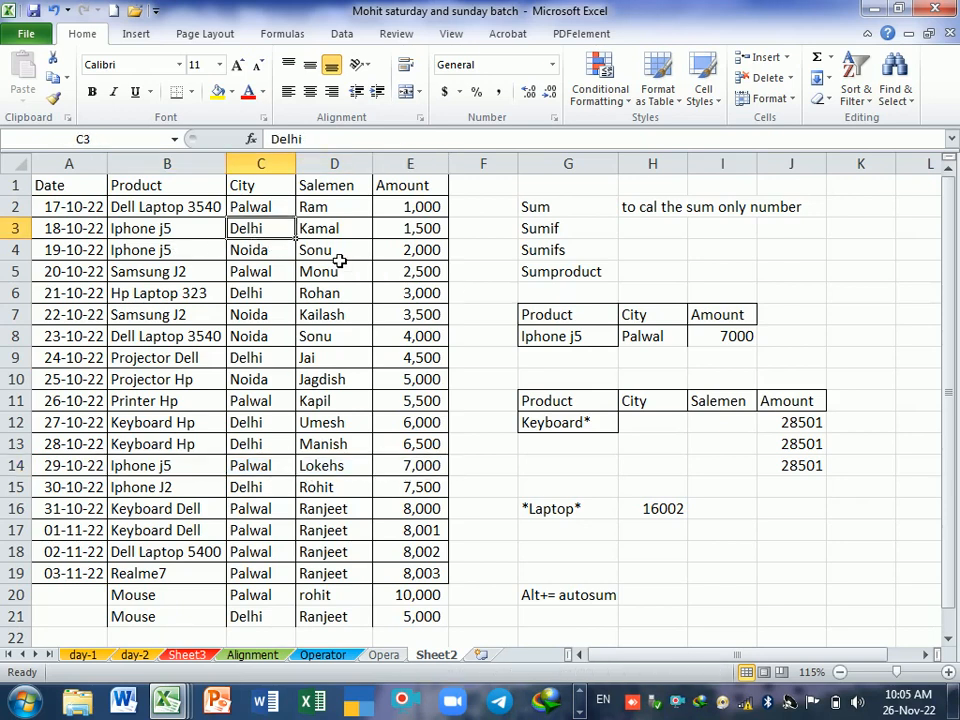
key("ctrl+z")
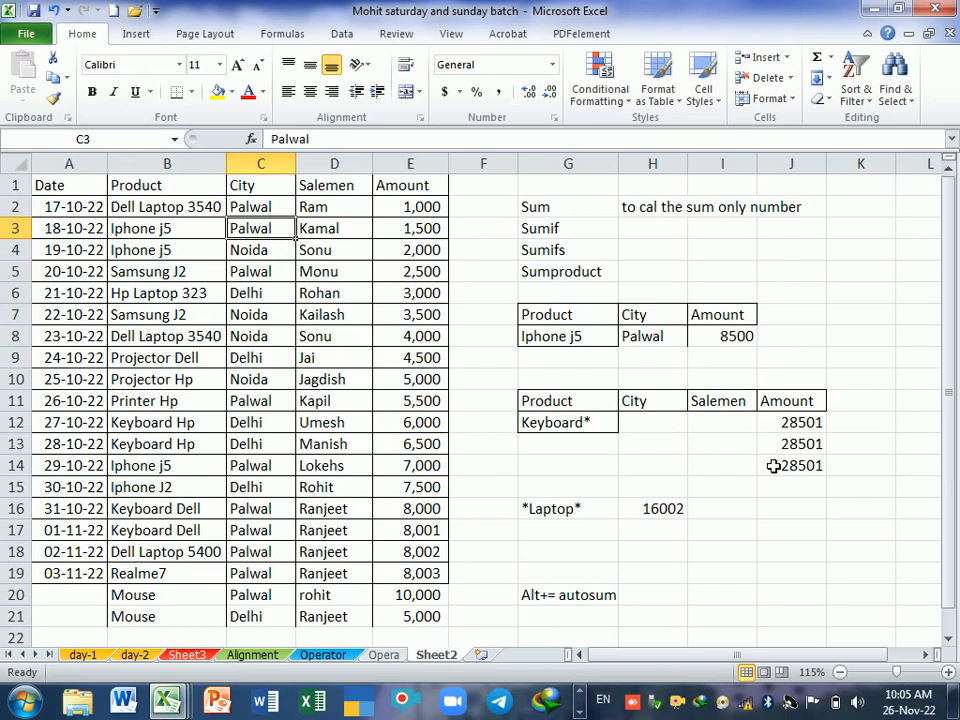
left_click(795, 528)
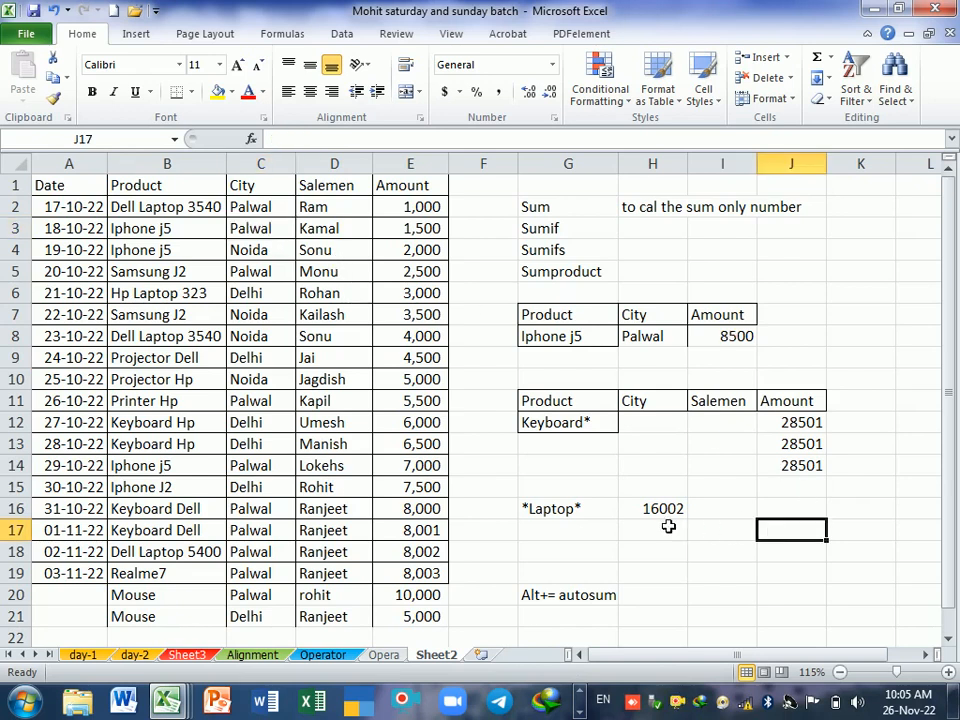
left_click(729, 339)
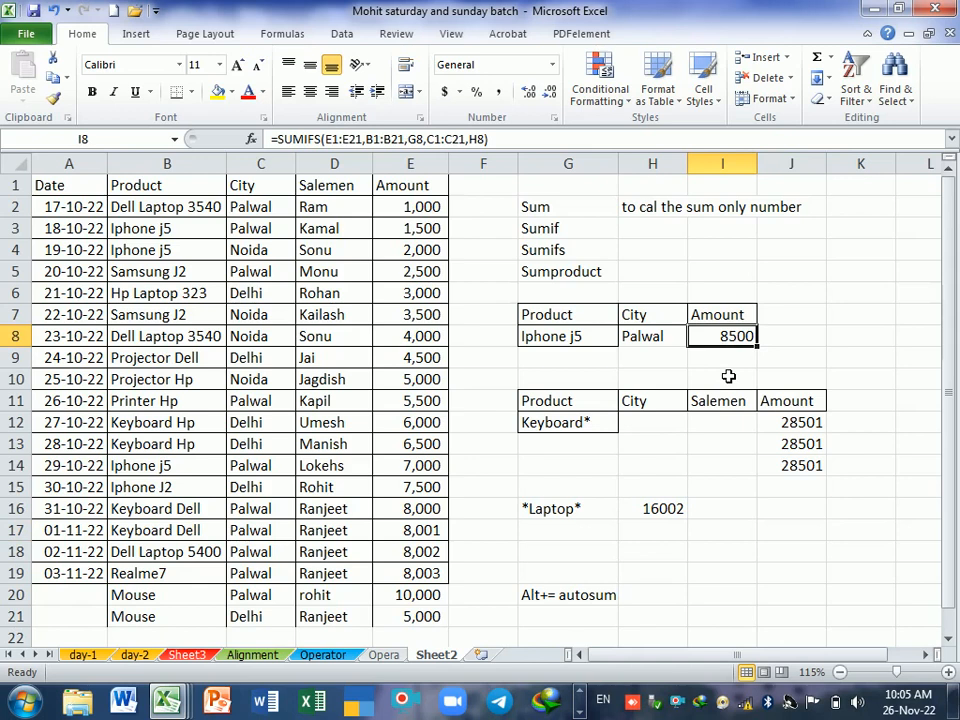
left_click(728, 376)
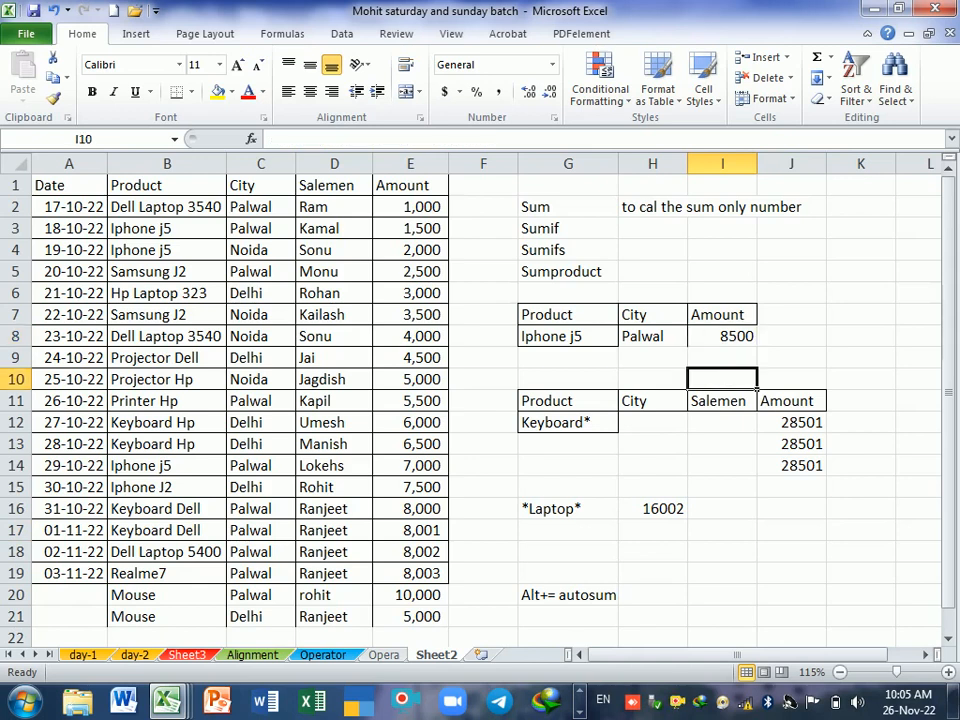
Step: Test the formulas by setting the amount in E2 to 10000 and the amount in E3 to 2000
left_click(405, 215)
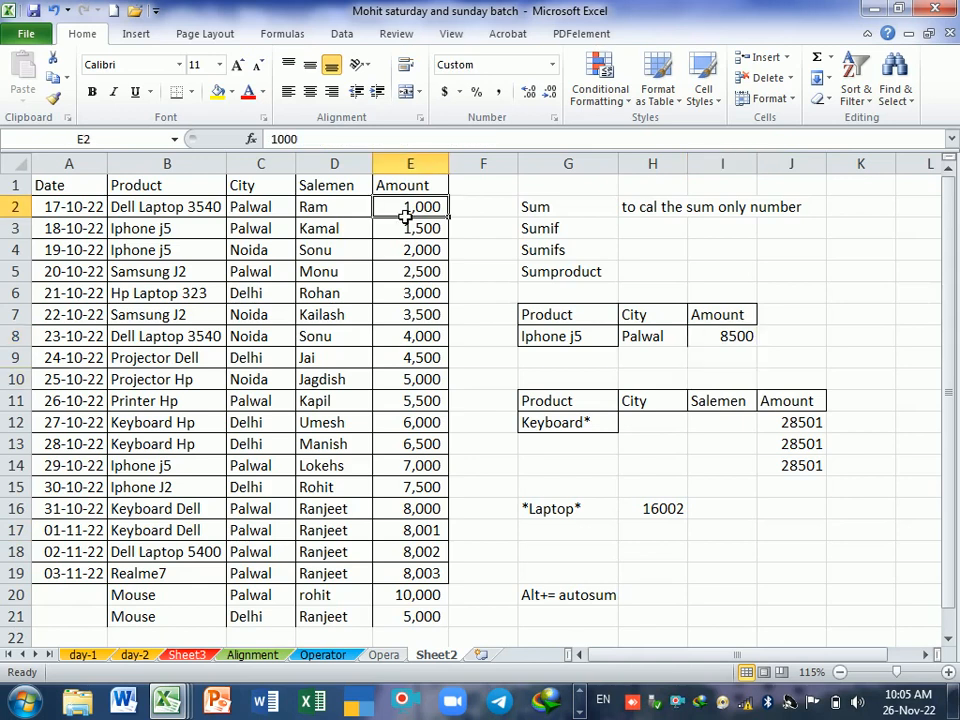
type("10000")
key("Return")
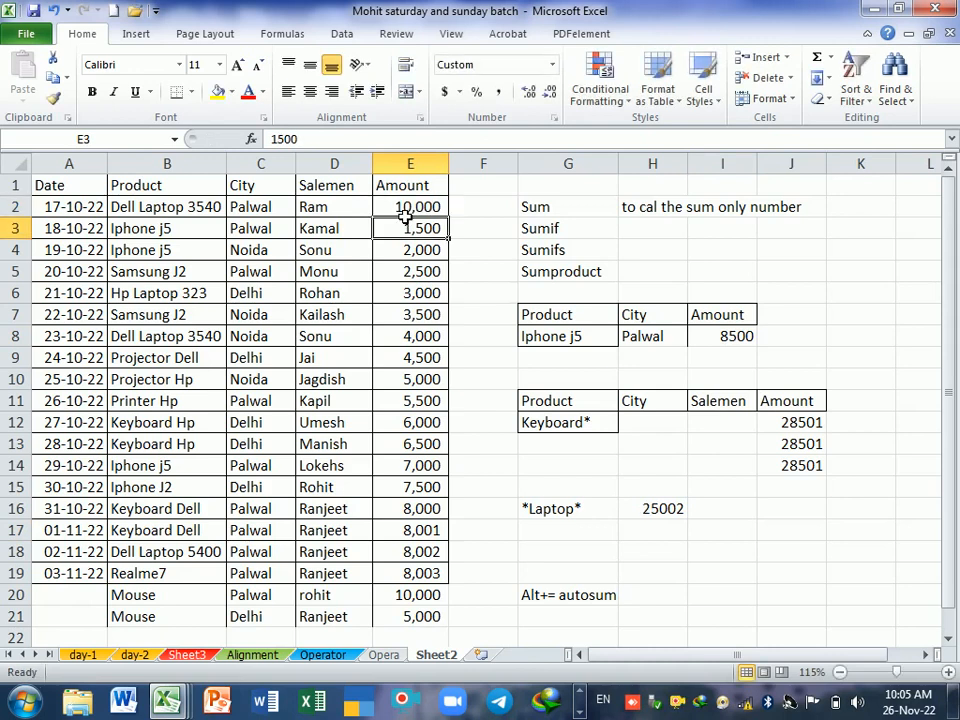
left_click(731, 485)
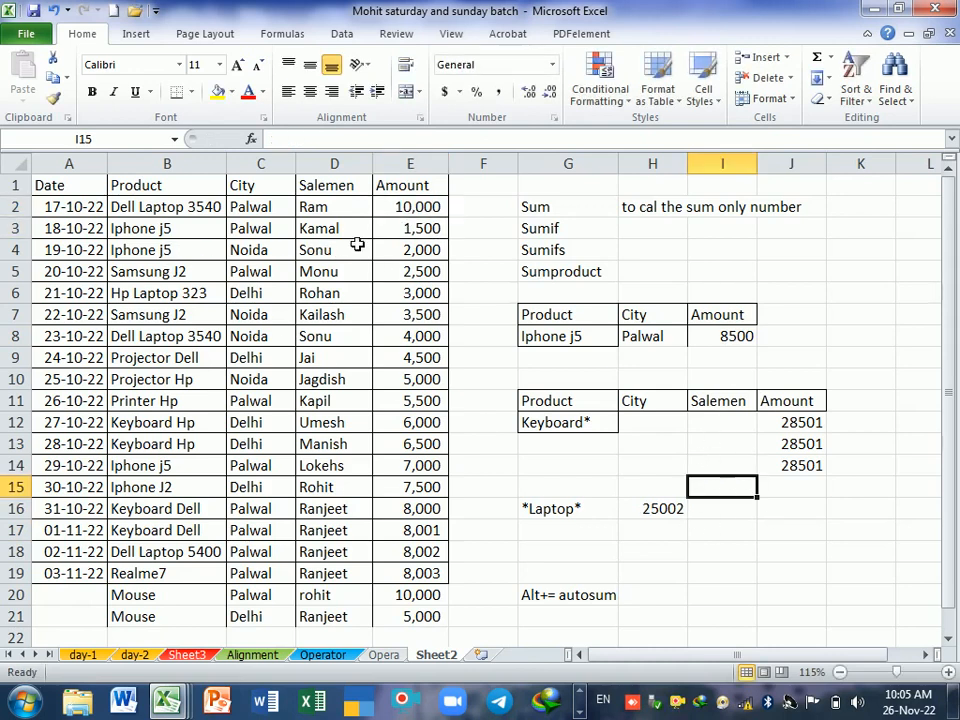
left_click(408, 230)
type("2000")
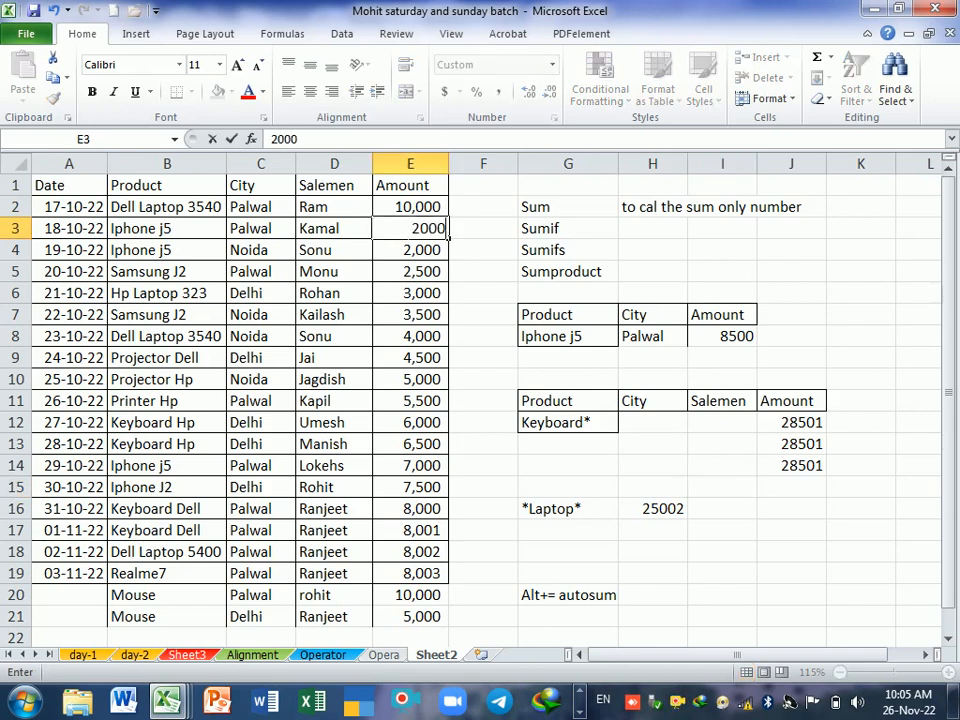
key("Return")
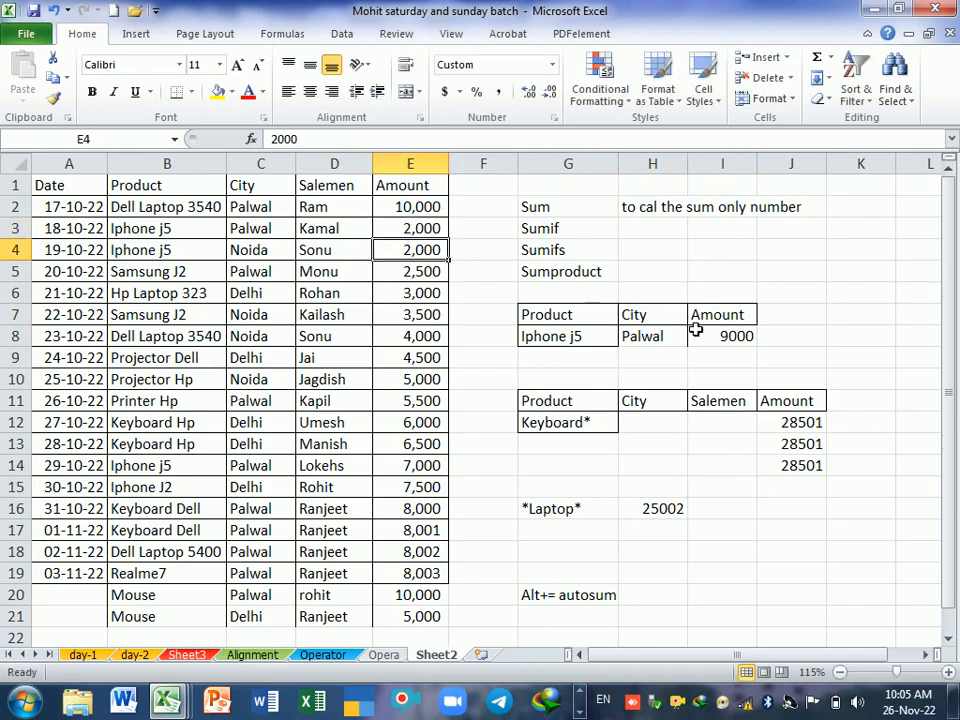
left_click(743, 357)
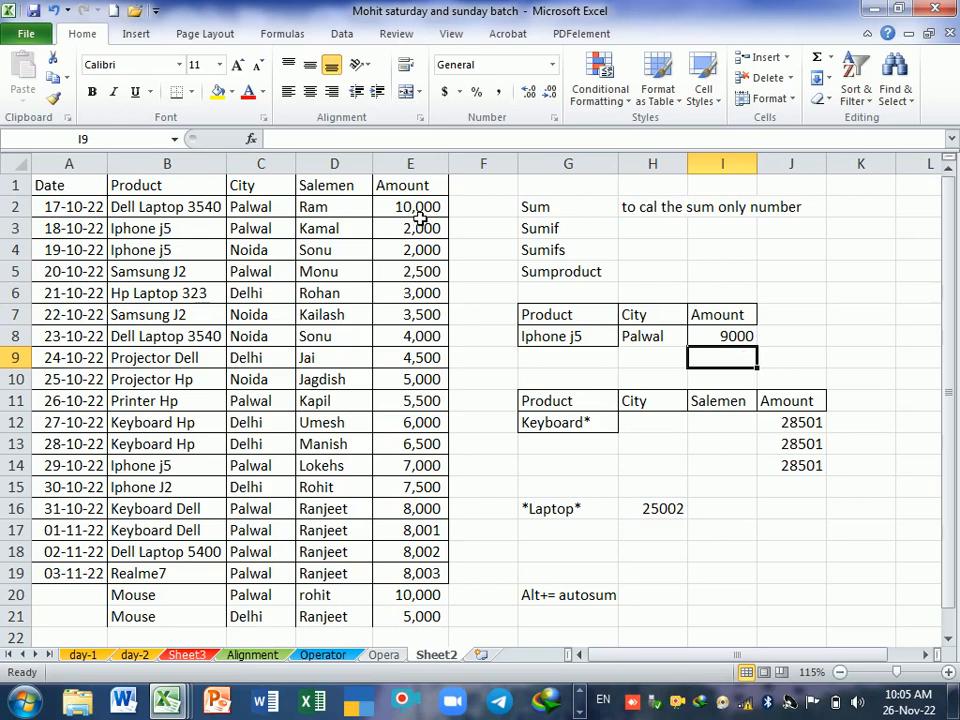
Step: Review the amounts in E2:E21 and fill the salesman's name from D2 down into D3
left_click_drag(415, 208, 424, 616)
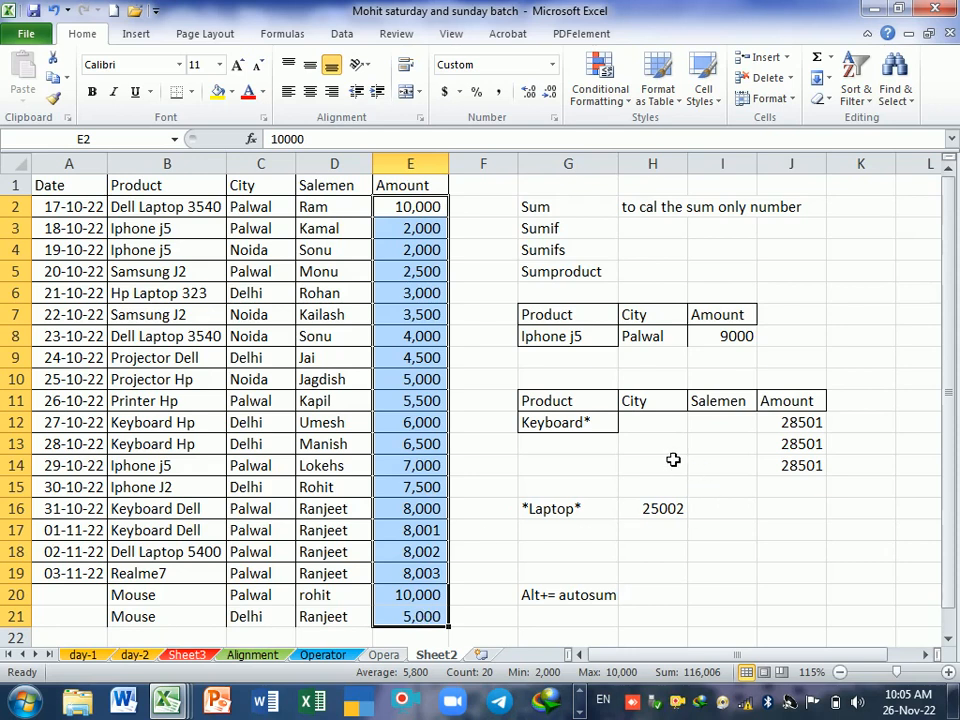
left_click(141, 228)
left_click(328, 240)
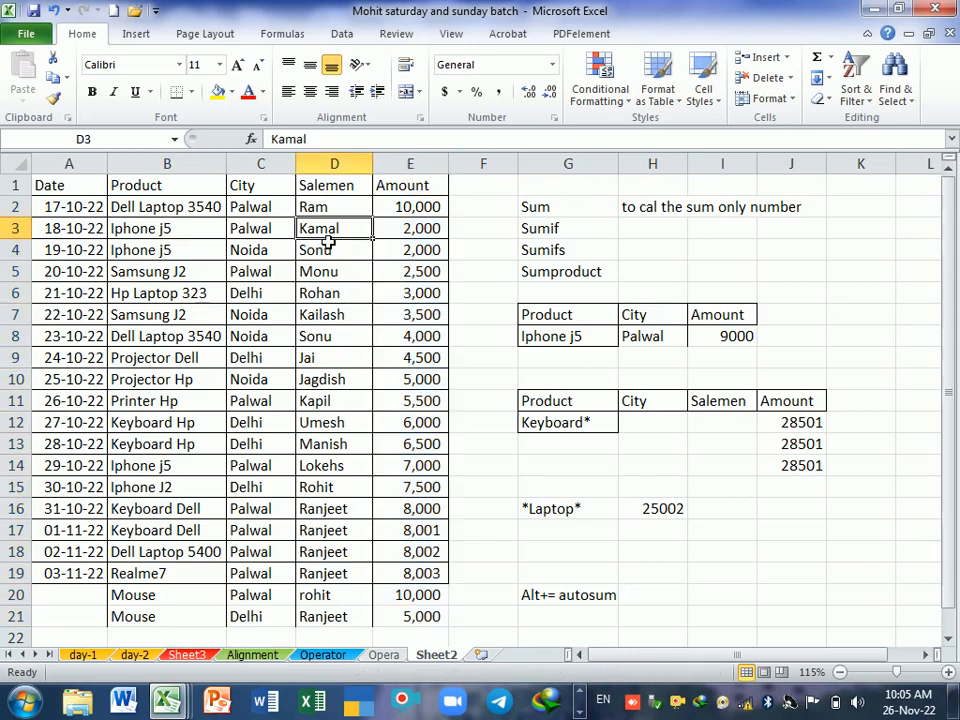
key("ctrl+d")
left_click(364, 270)
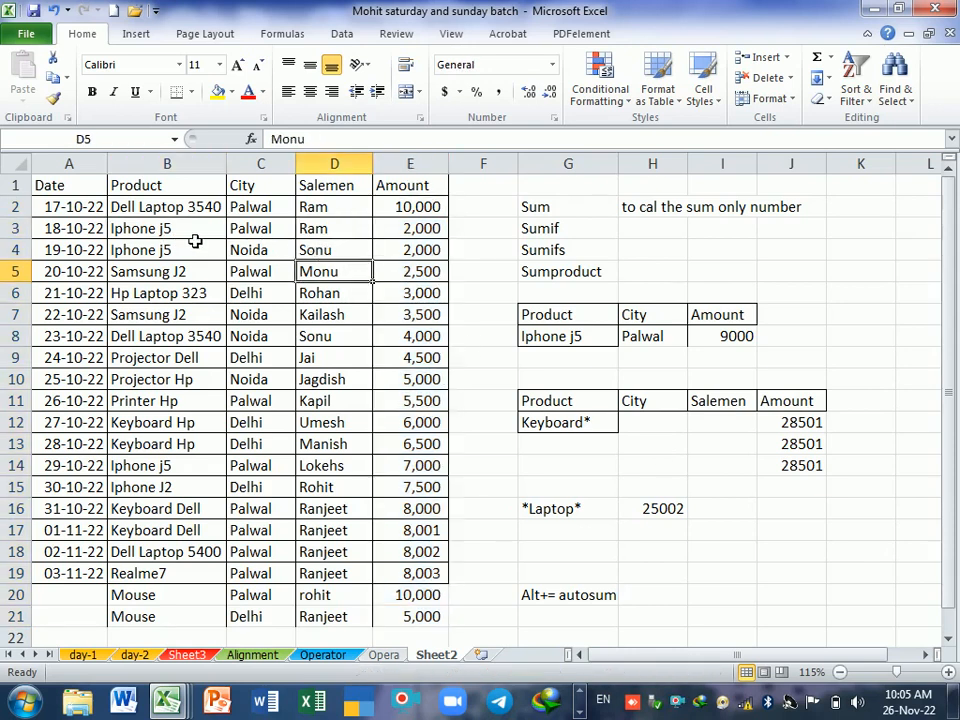
Step: Copy the product, city and salesman from B3:D3 into G12:I12 and clear the old formulas in J12:J15
left_click_drag(193, 242, 322, 240)
key("ctrl+c")
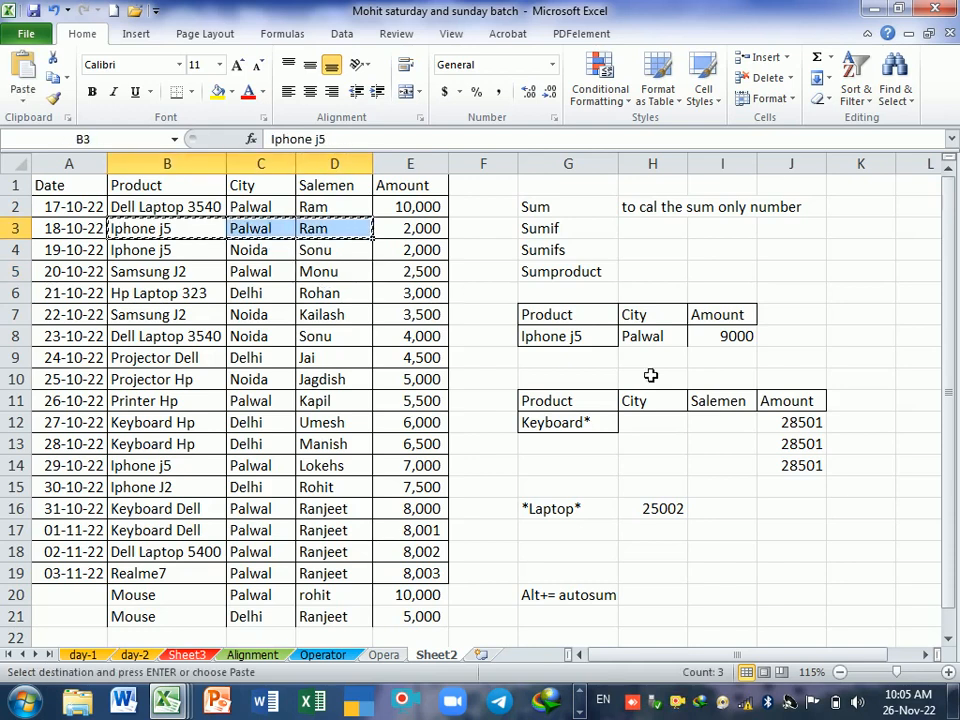
left_click(573, 423)
key("ctrl+v")
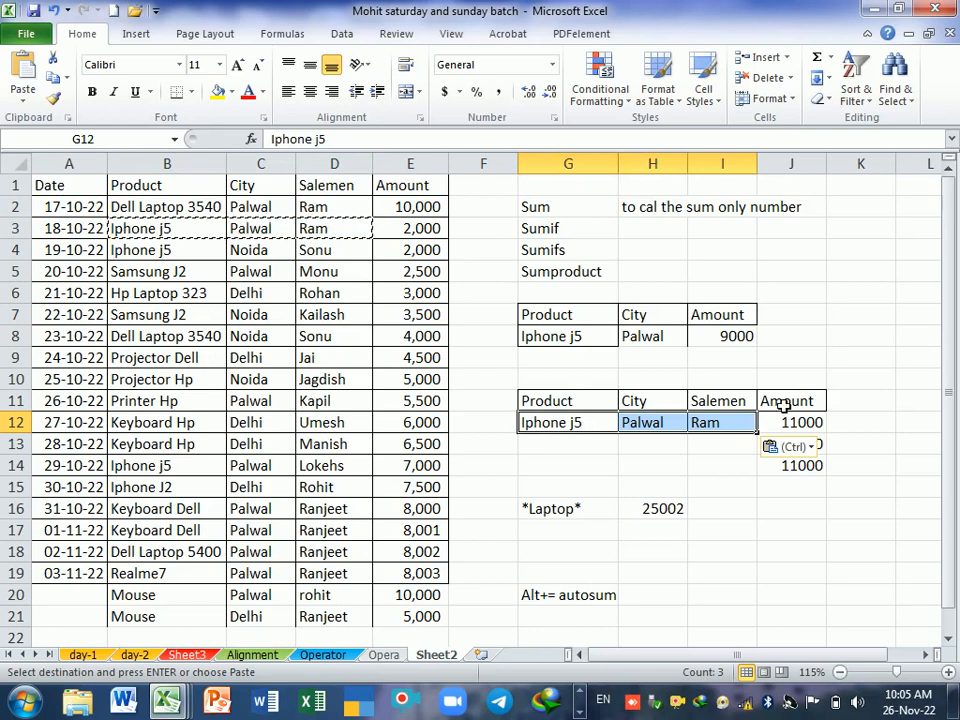
left_click_drag(790, 423, 789, 488)
key("Delete")
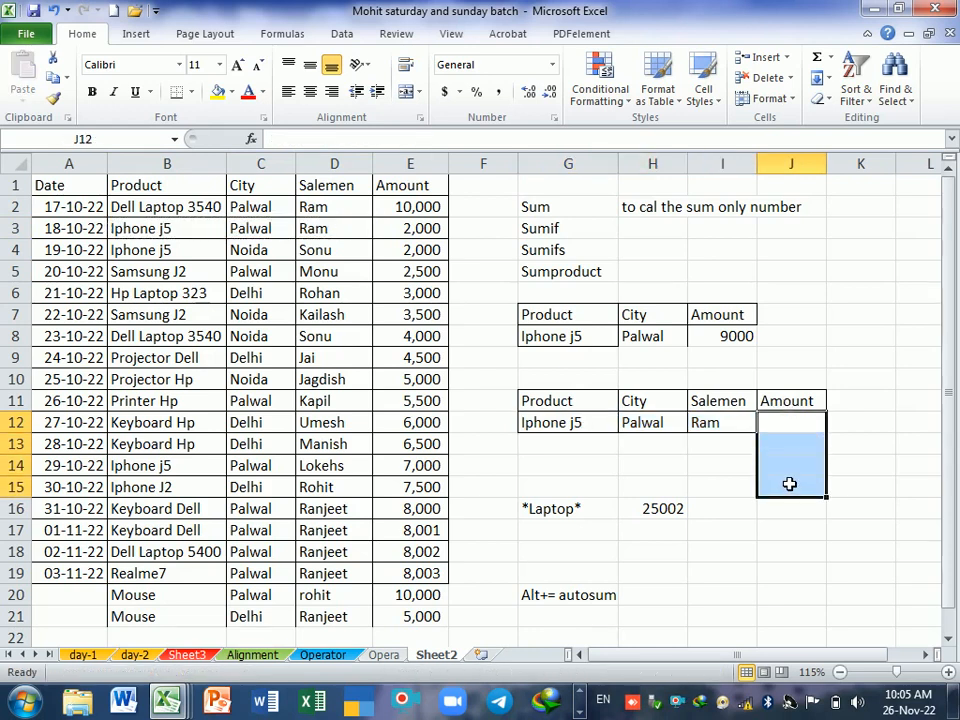
left_click(789, 485)
Step: Start a SUMIFS formula in J12 with the amounts E1:E21 as the sum range
left_click(795, 427)
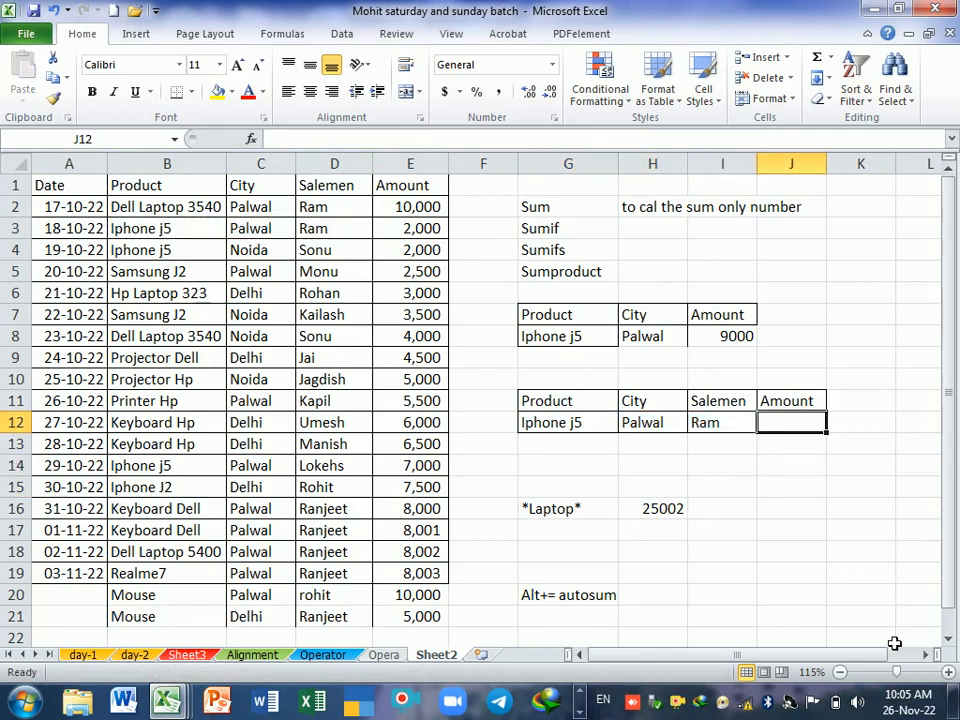
type("=")
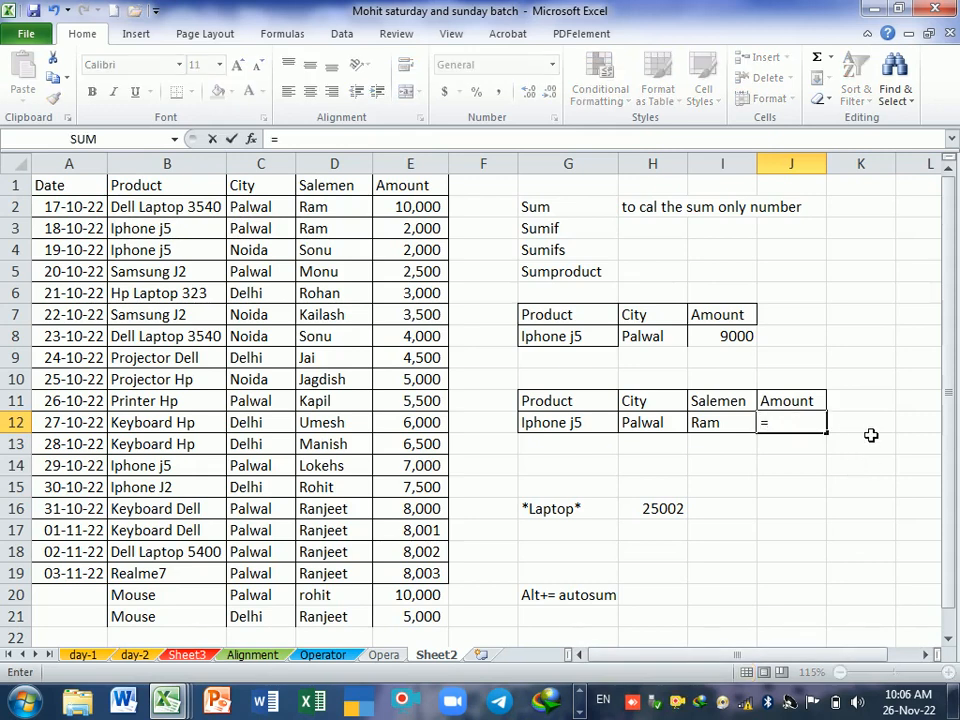
type("sumifs")
key("Tab")
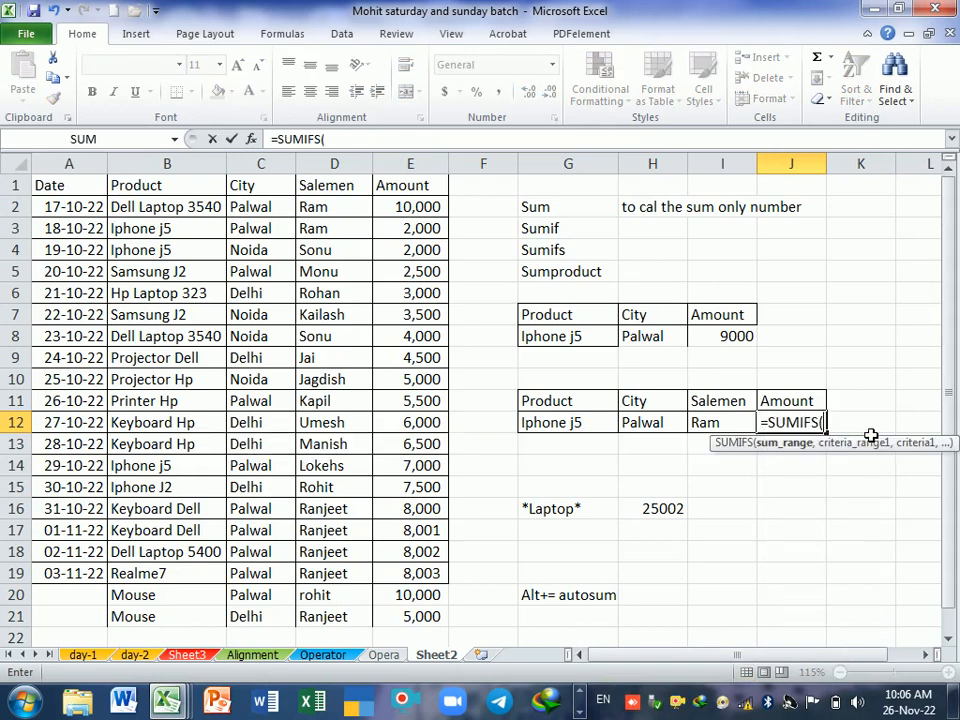
left_click_drag(410, 186, 416, 618)
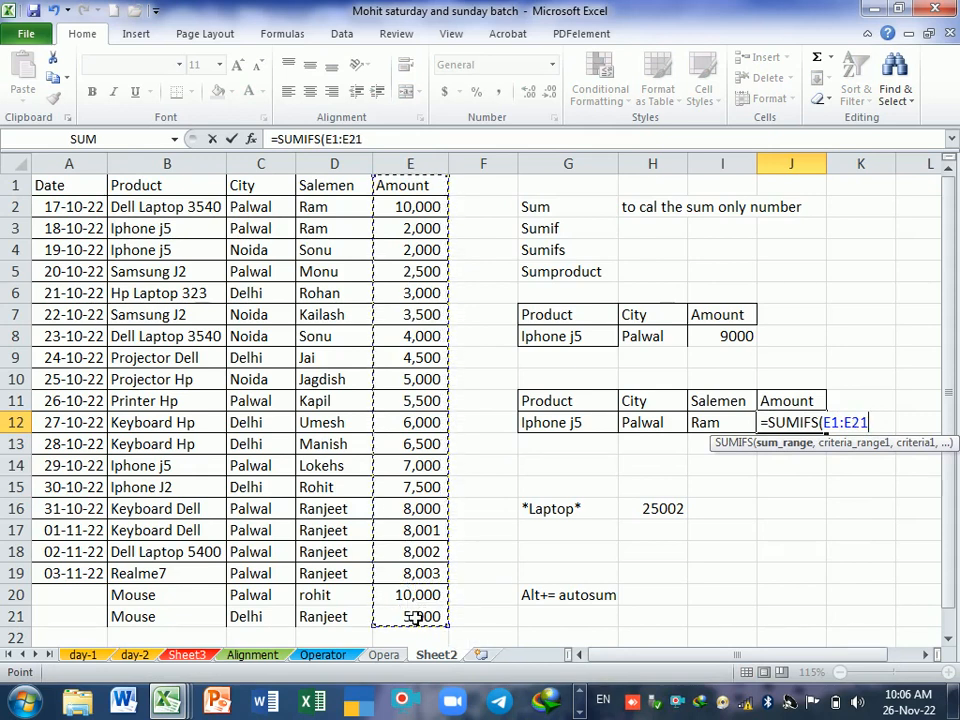
type(",")
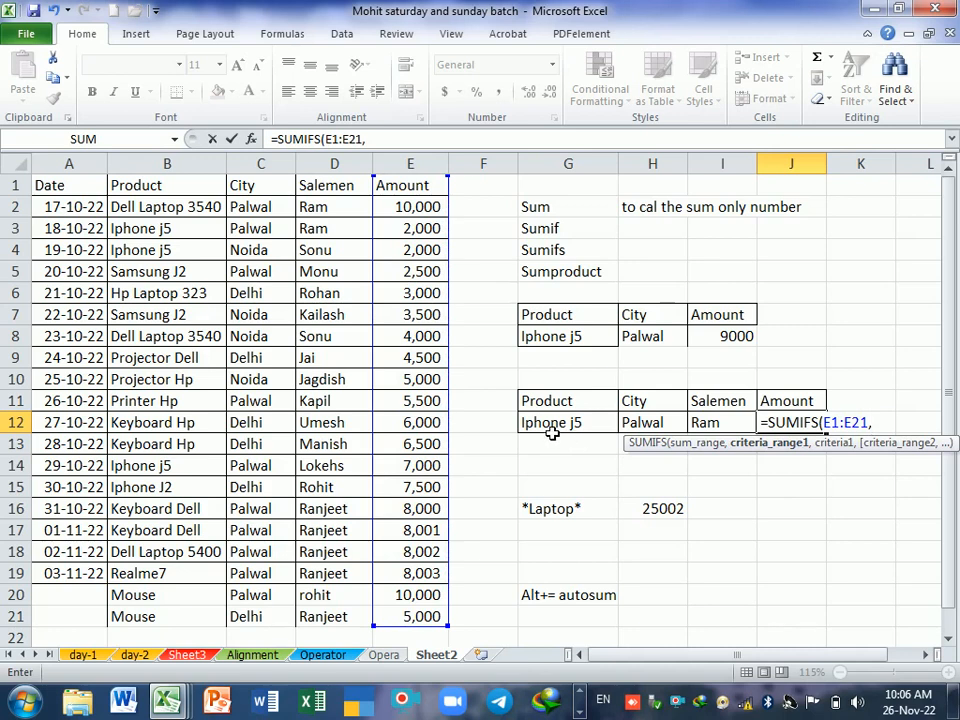
Step: Add product range B1:B21 with criterion G12 and city range C1:C21 with criterion H12 to the SUMIFS formula in J12
left_click_drag(150, 186, 180, 615)
type(",")
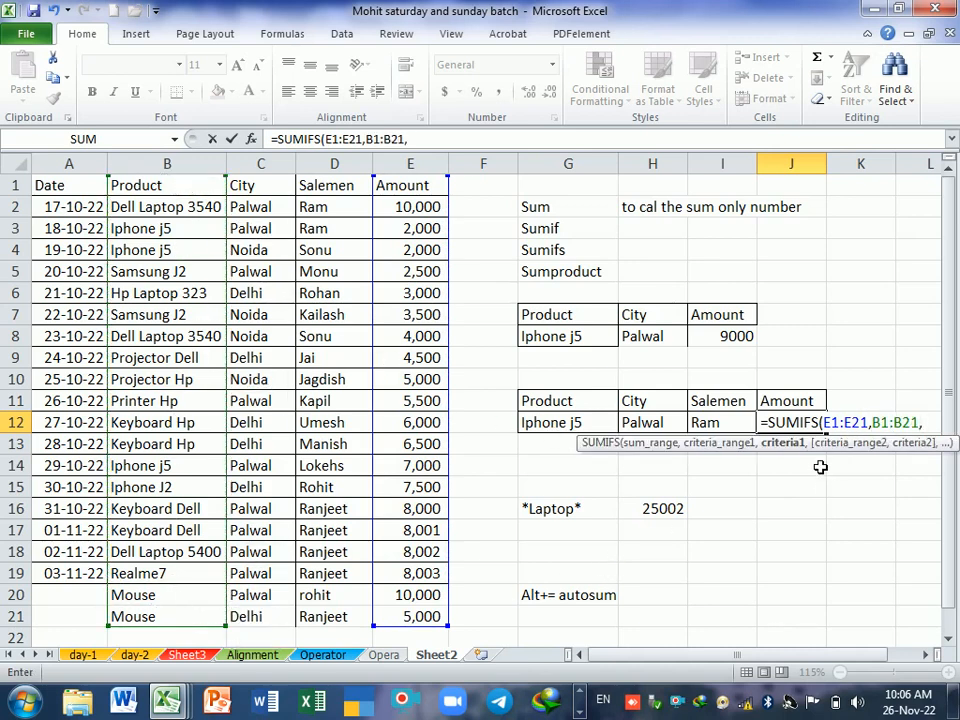
left_click(566, 423)
type(",")
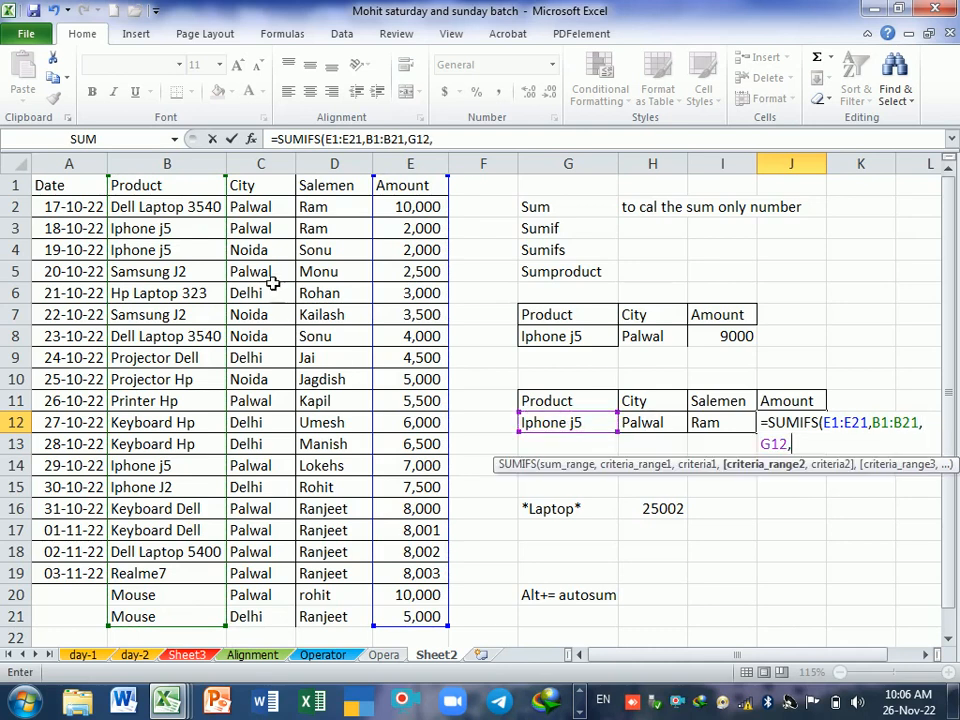
left_click_drag(260, 187, 279, 625)
type(",")
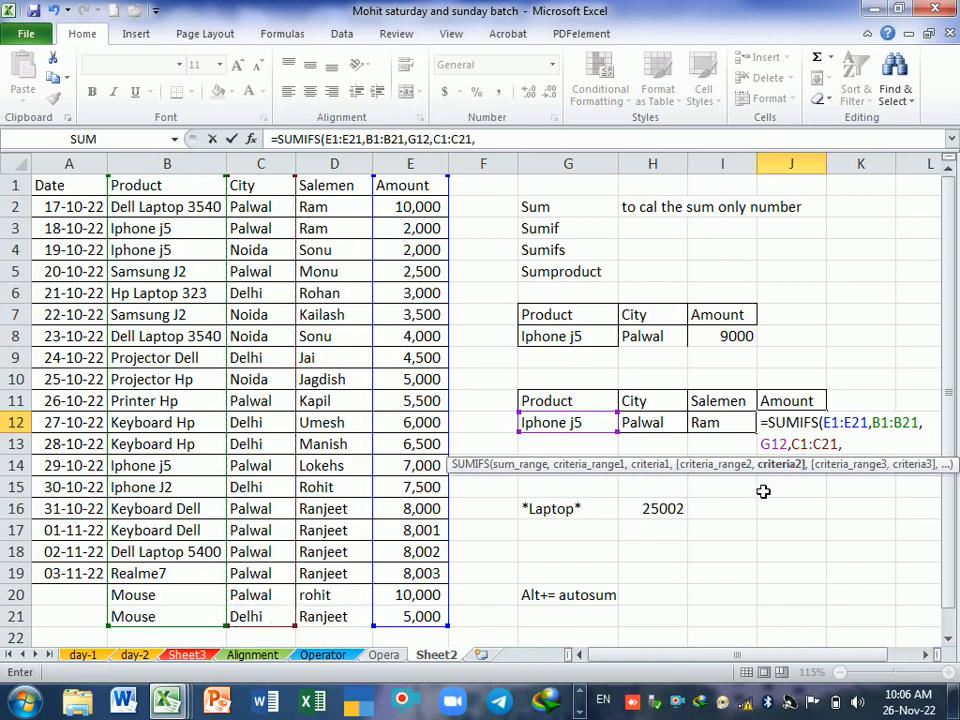
left_click(667, 422)
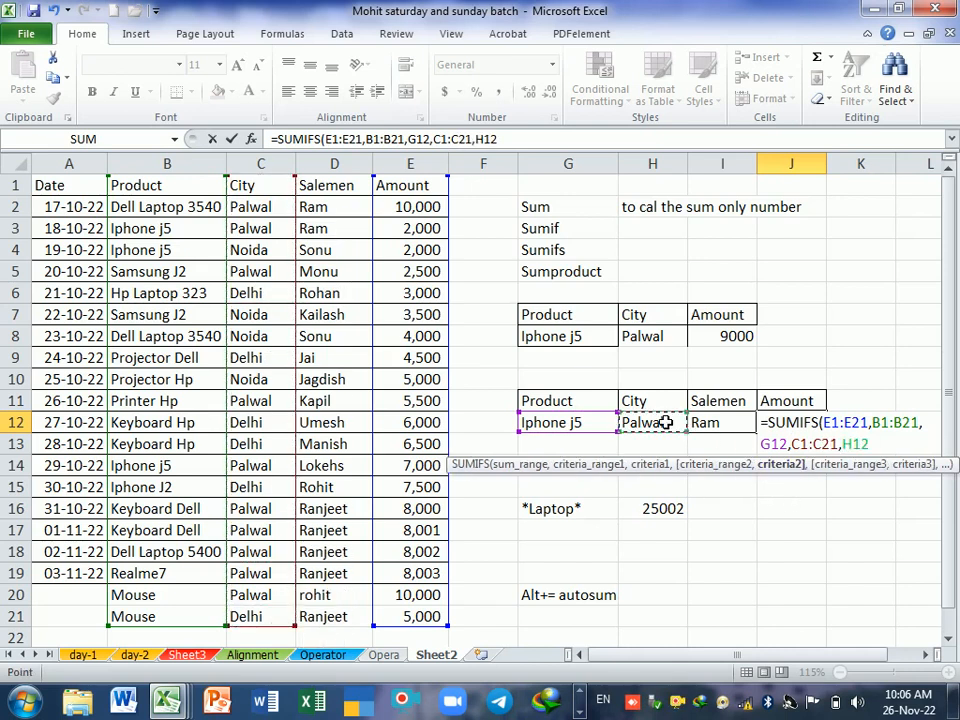
type(",")
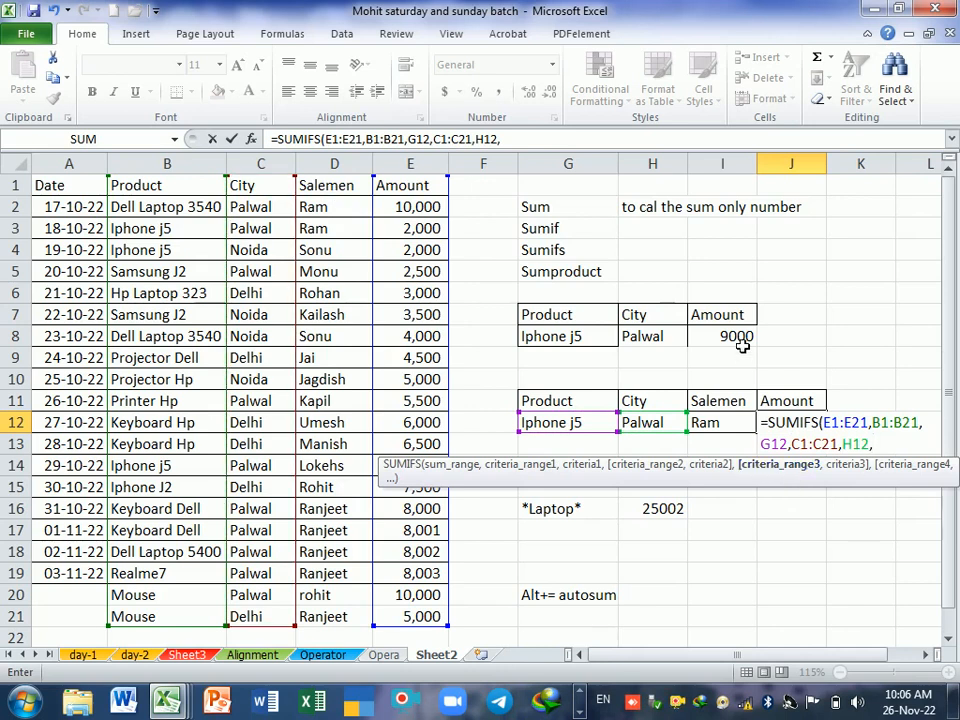
Step: Add salesman range D1:D21 with criterion I12 as the third condition in J12 and complete the formula
left_click_drag(347, 193, 340, 617)
type(",")
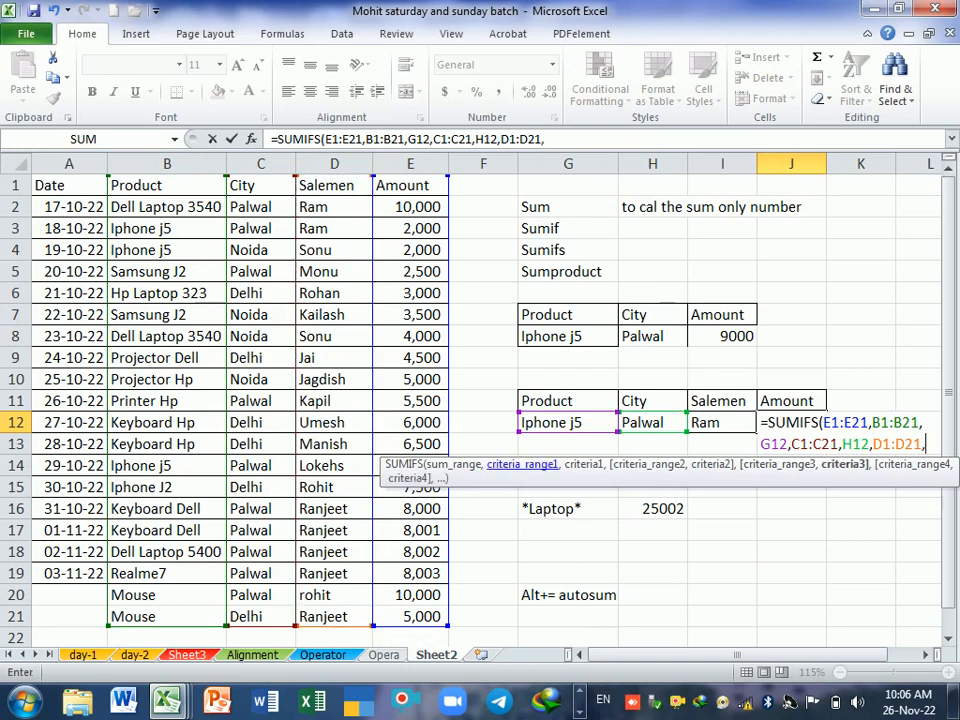
left_click(714, 427)
key("Return")
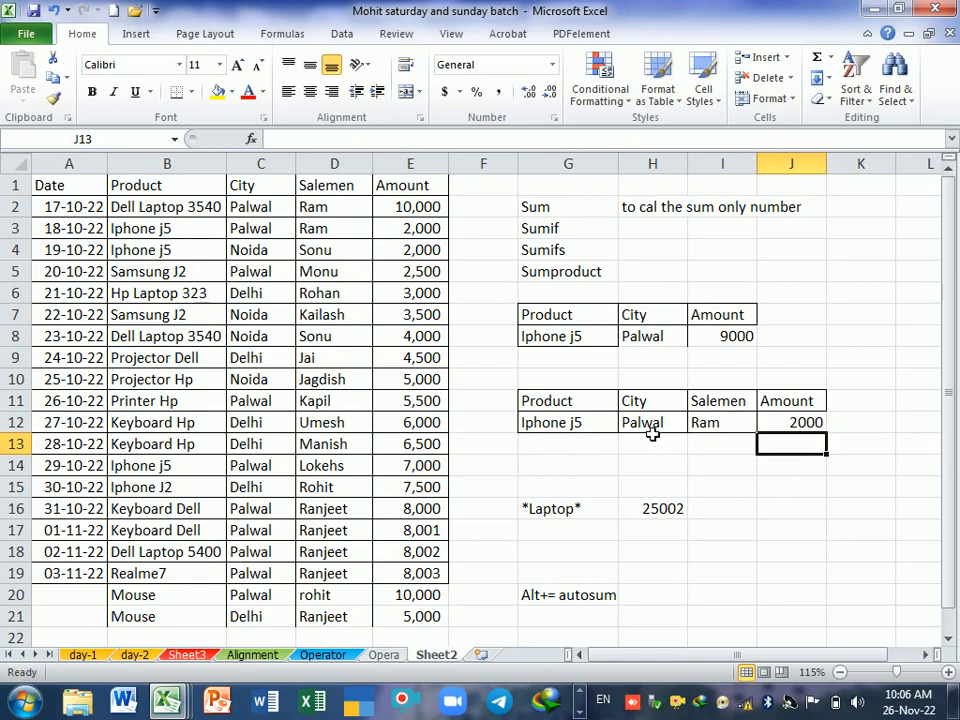
Step: Examine the three-condition SUMIFS formula in J12 and its referenced ranges, leaving it as it is
left_click_drag(728, 430, 778, 430)
left_click_drag(800, 487, 802, 467)
left_click(804, 431)
key("F2")
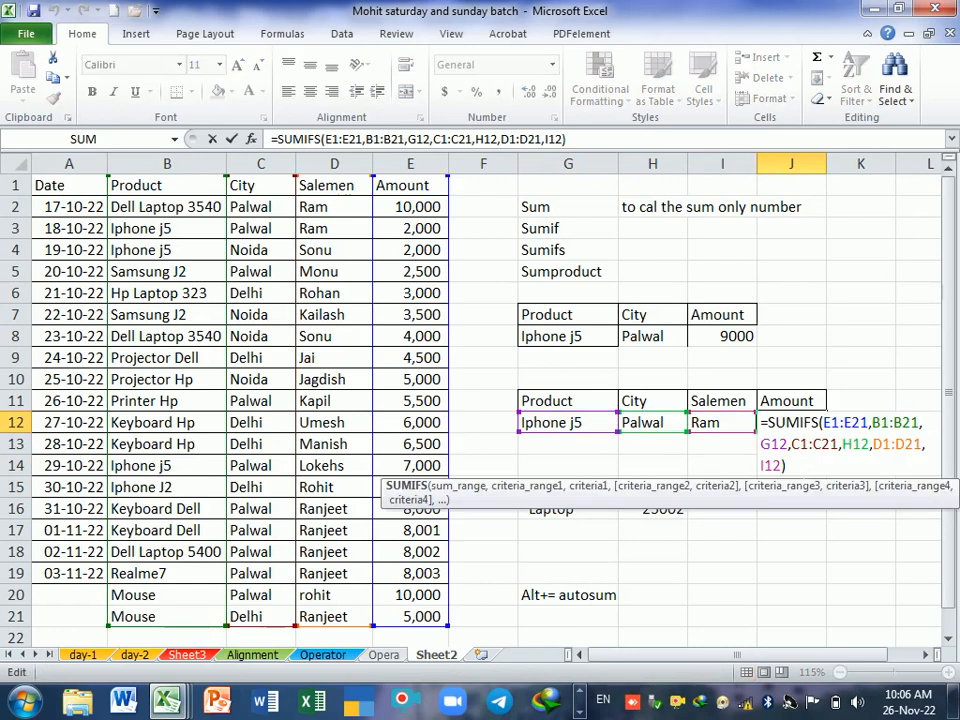
key("Return")
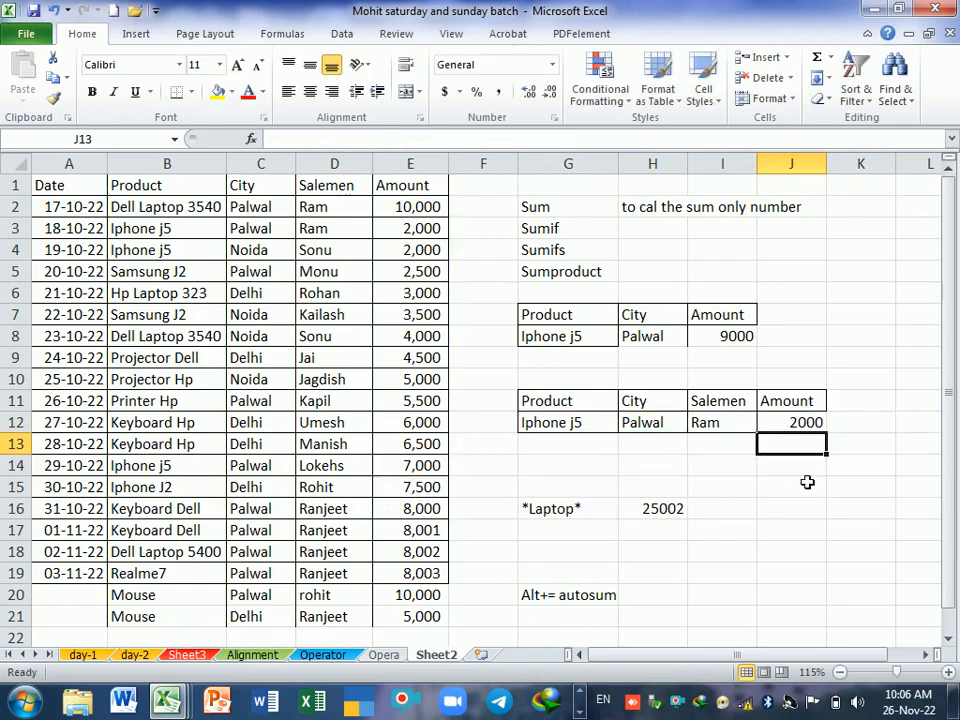